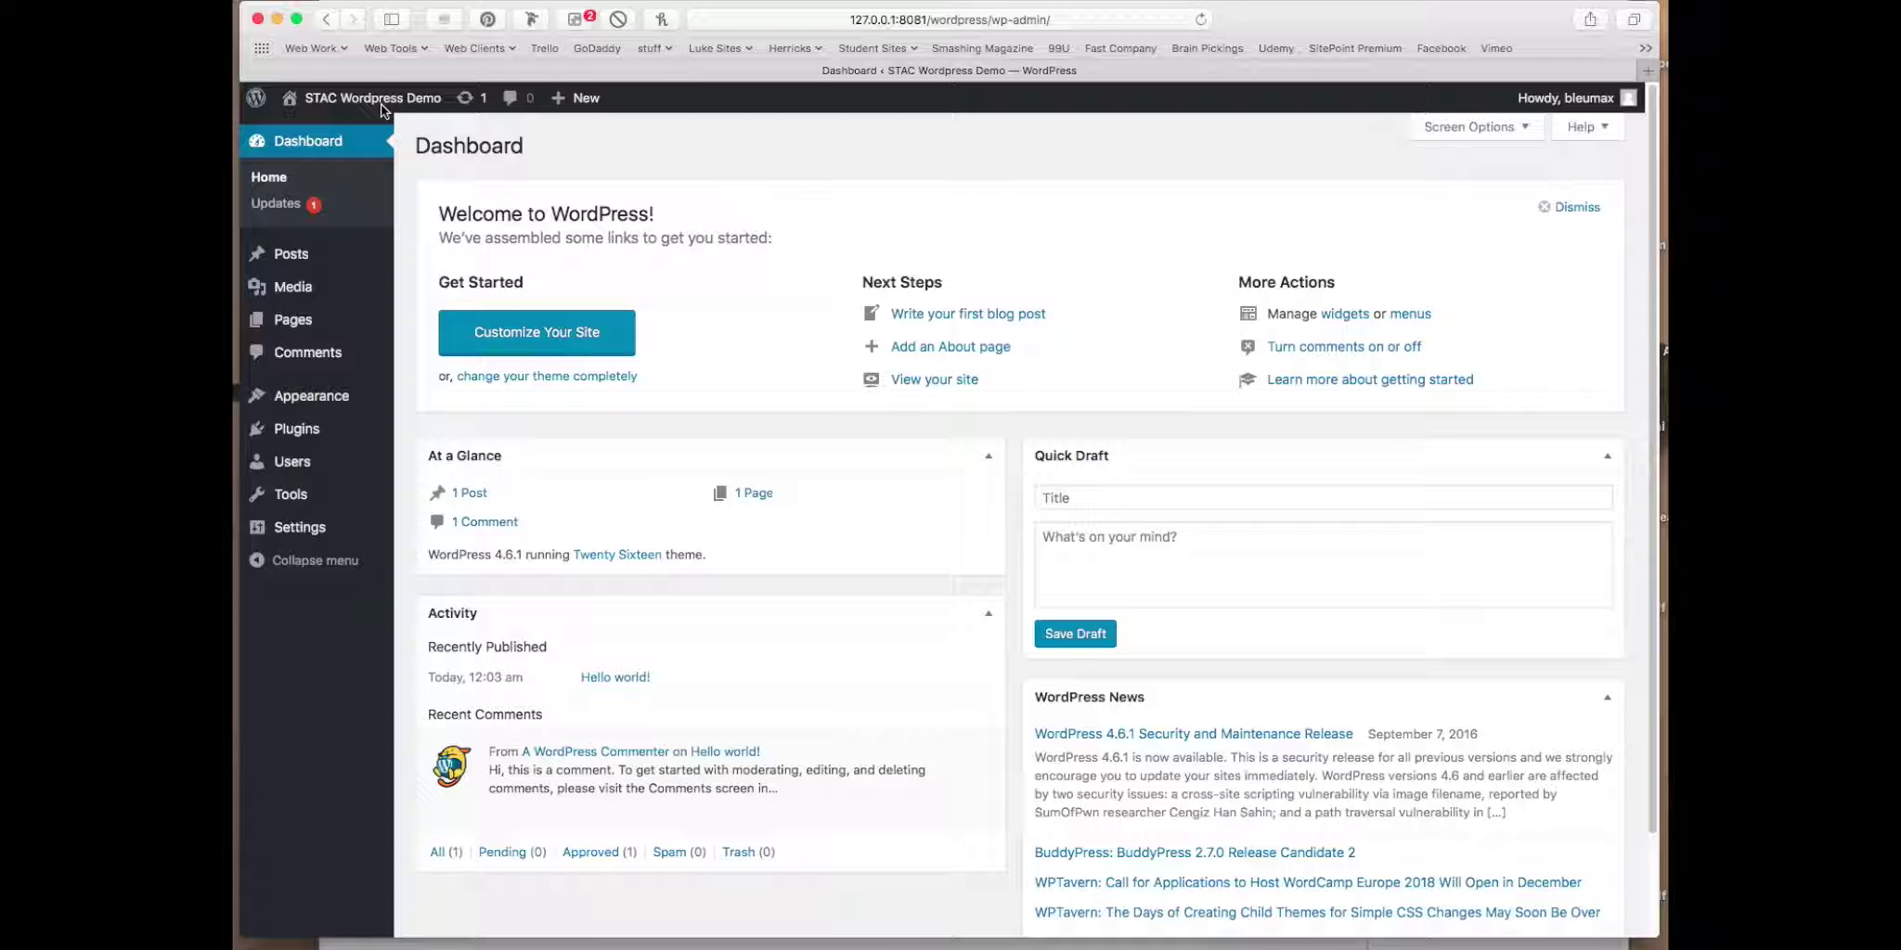
mouse_move(312, 321)
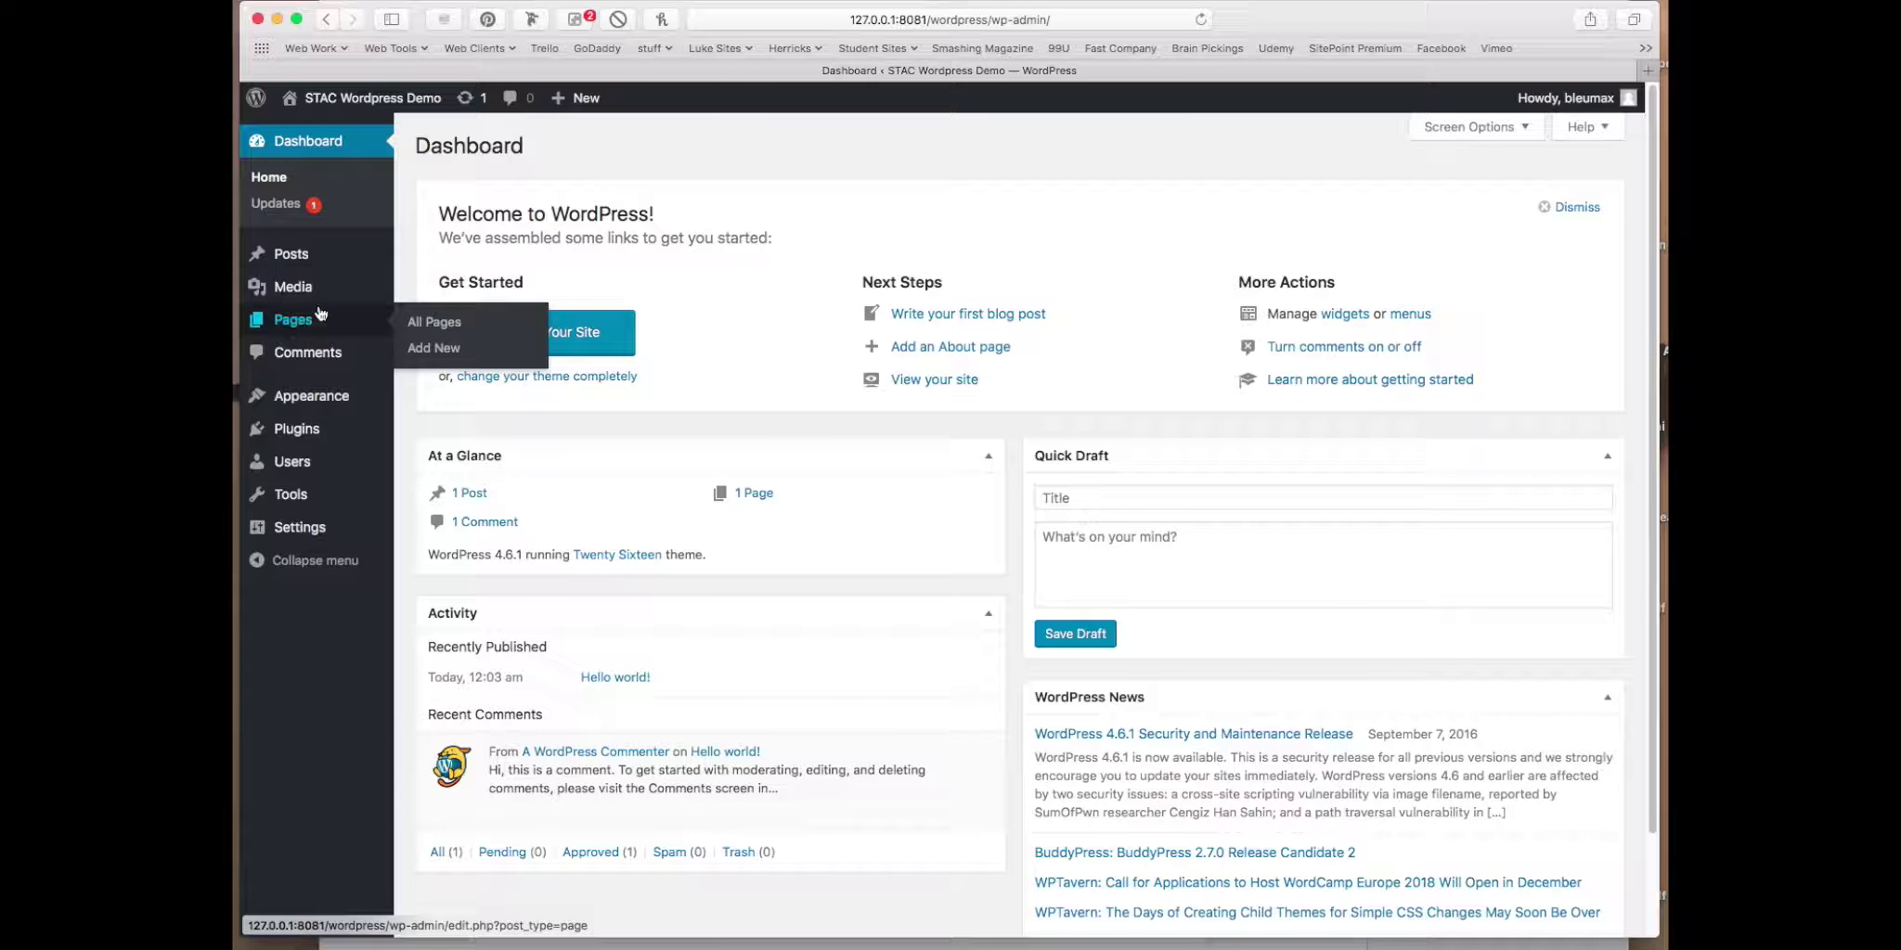
mouse_move(304, 269)
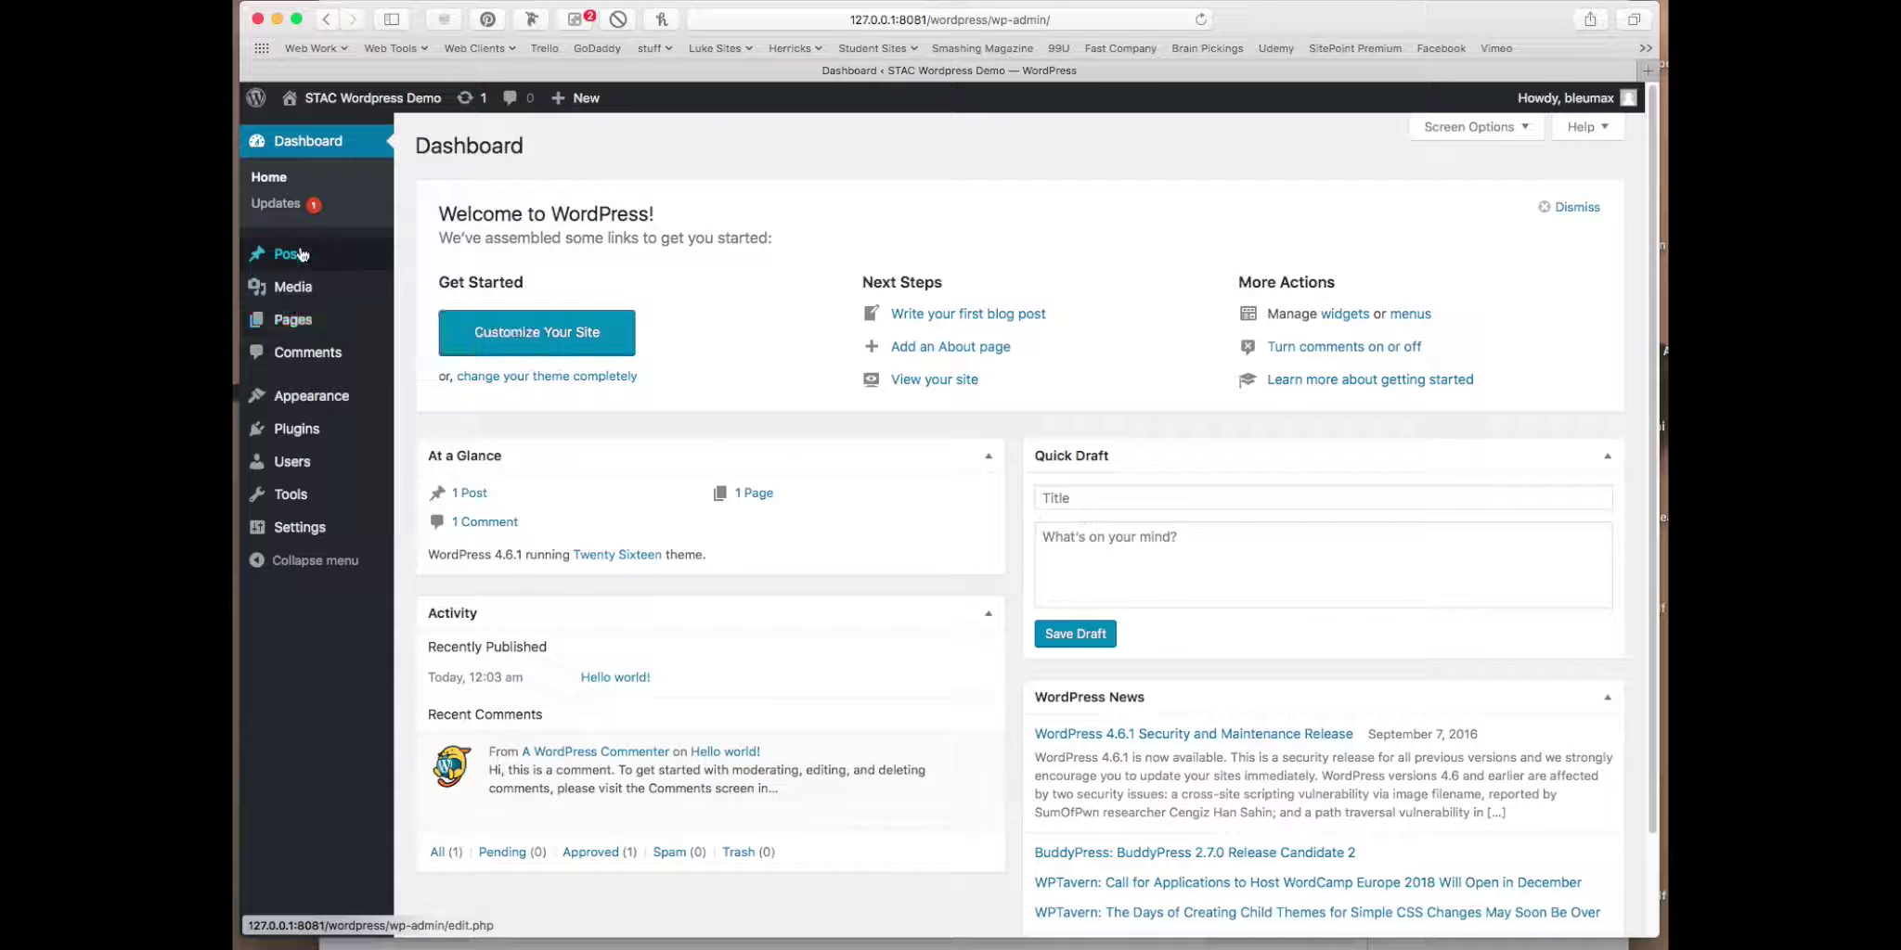
mouse_move(369, 313)
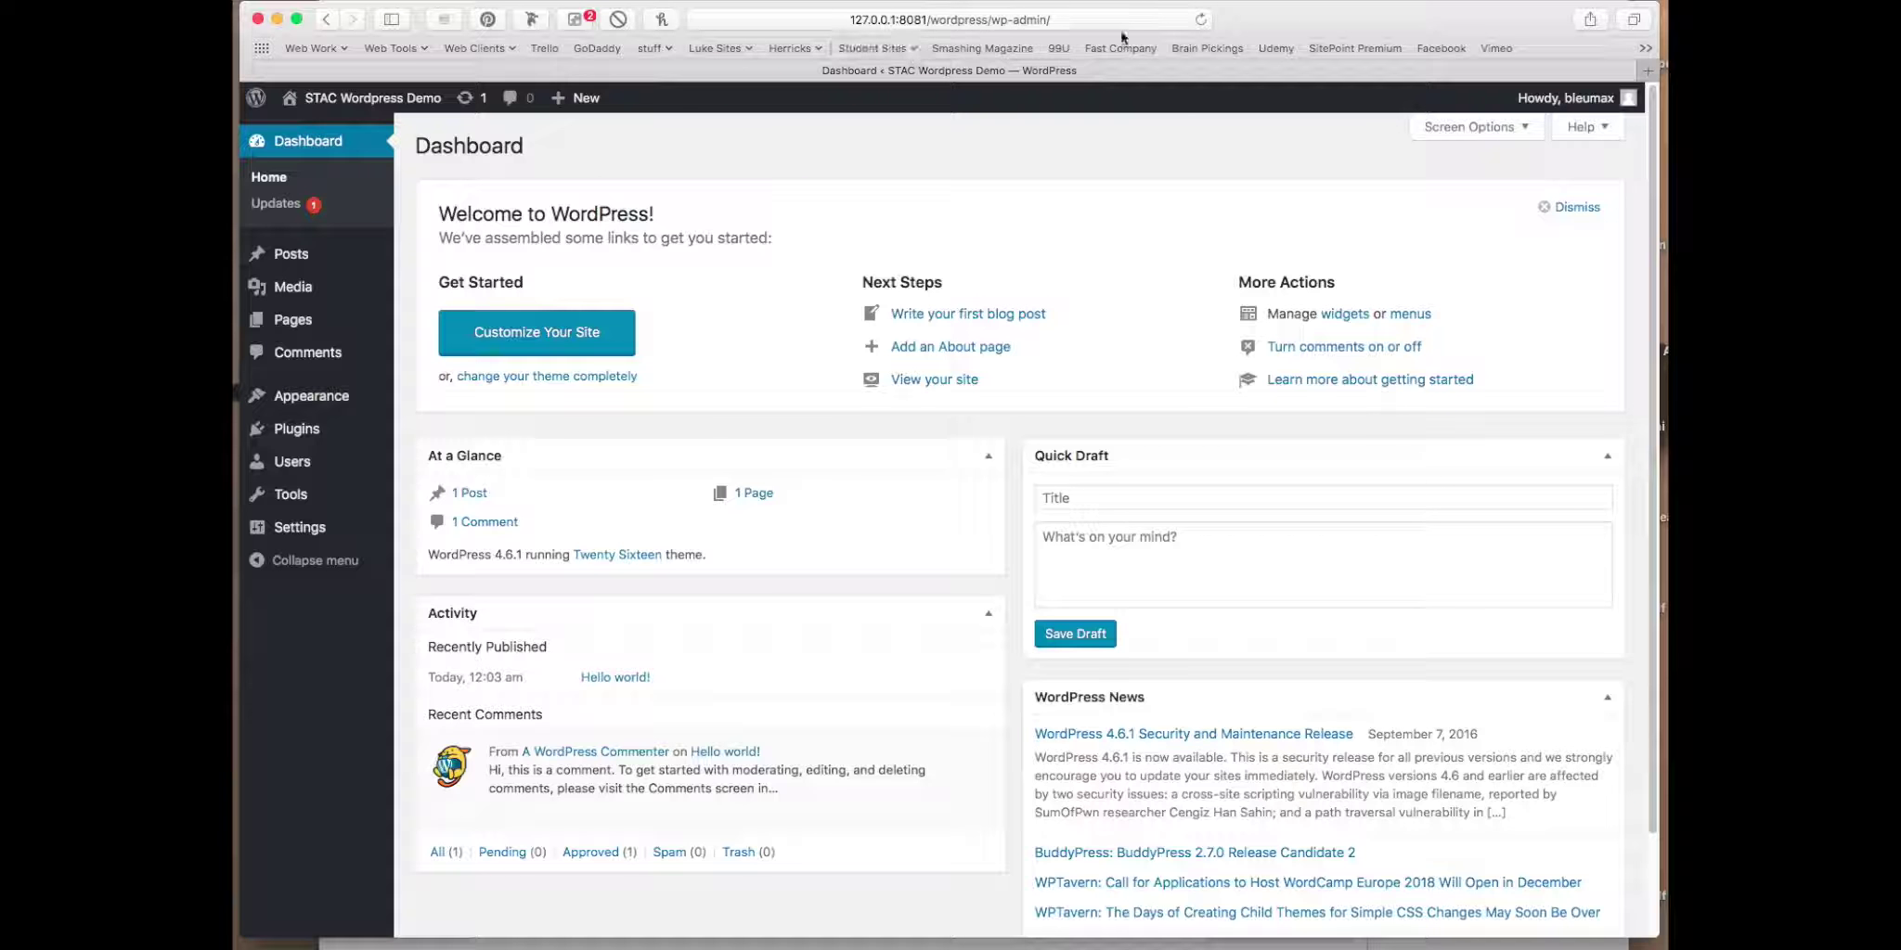
Step: Open poemjar.org in a new browser tab and view its Contributors page
click(1080, 21)
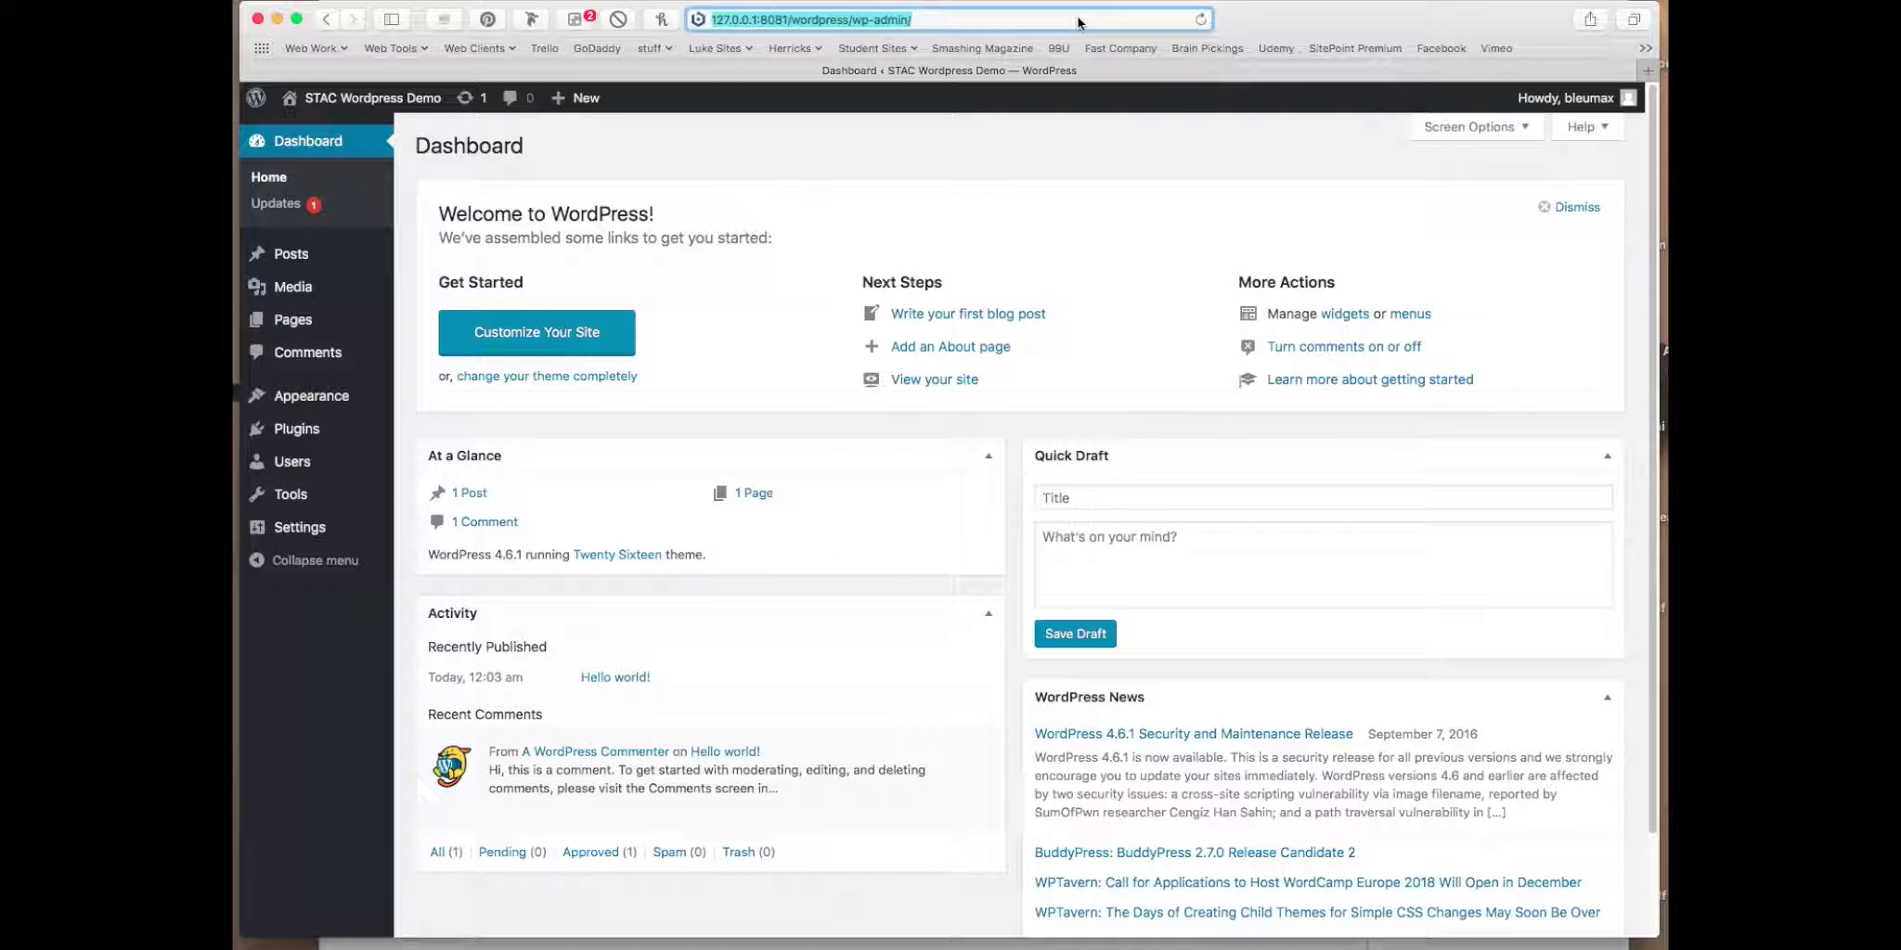
text(poem)
key(super+Return)
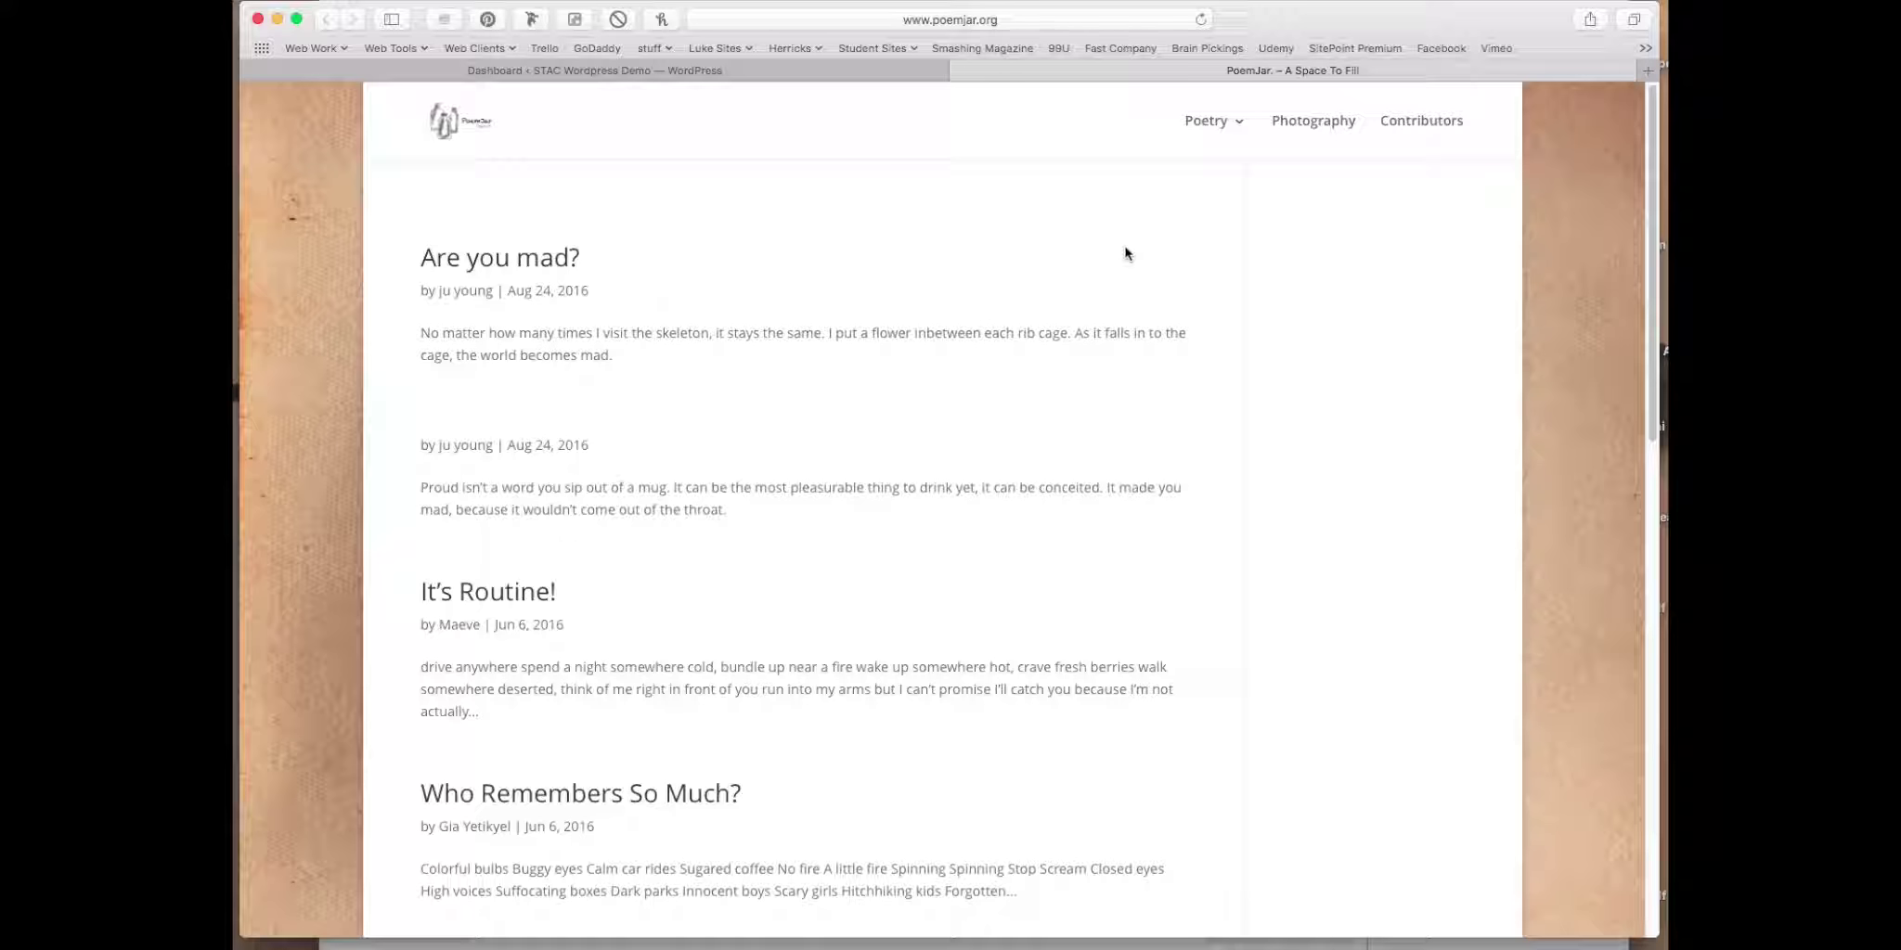
click(1431, 125)
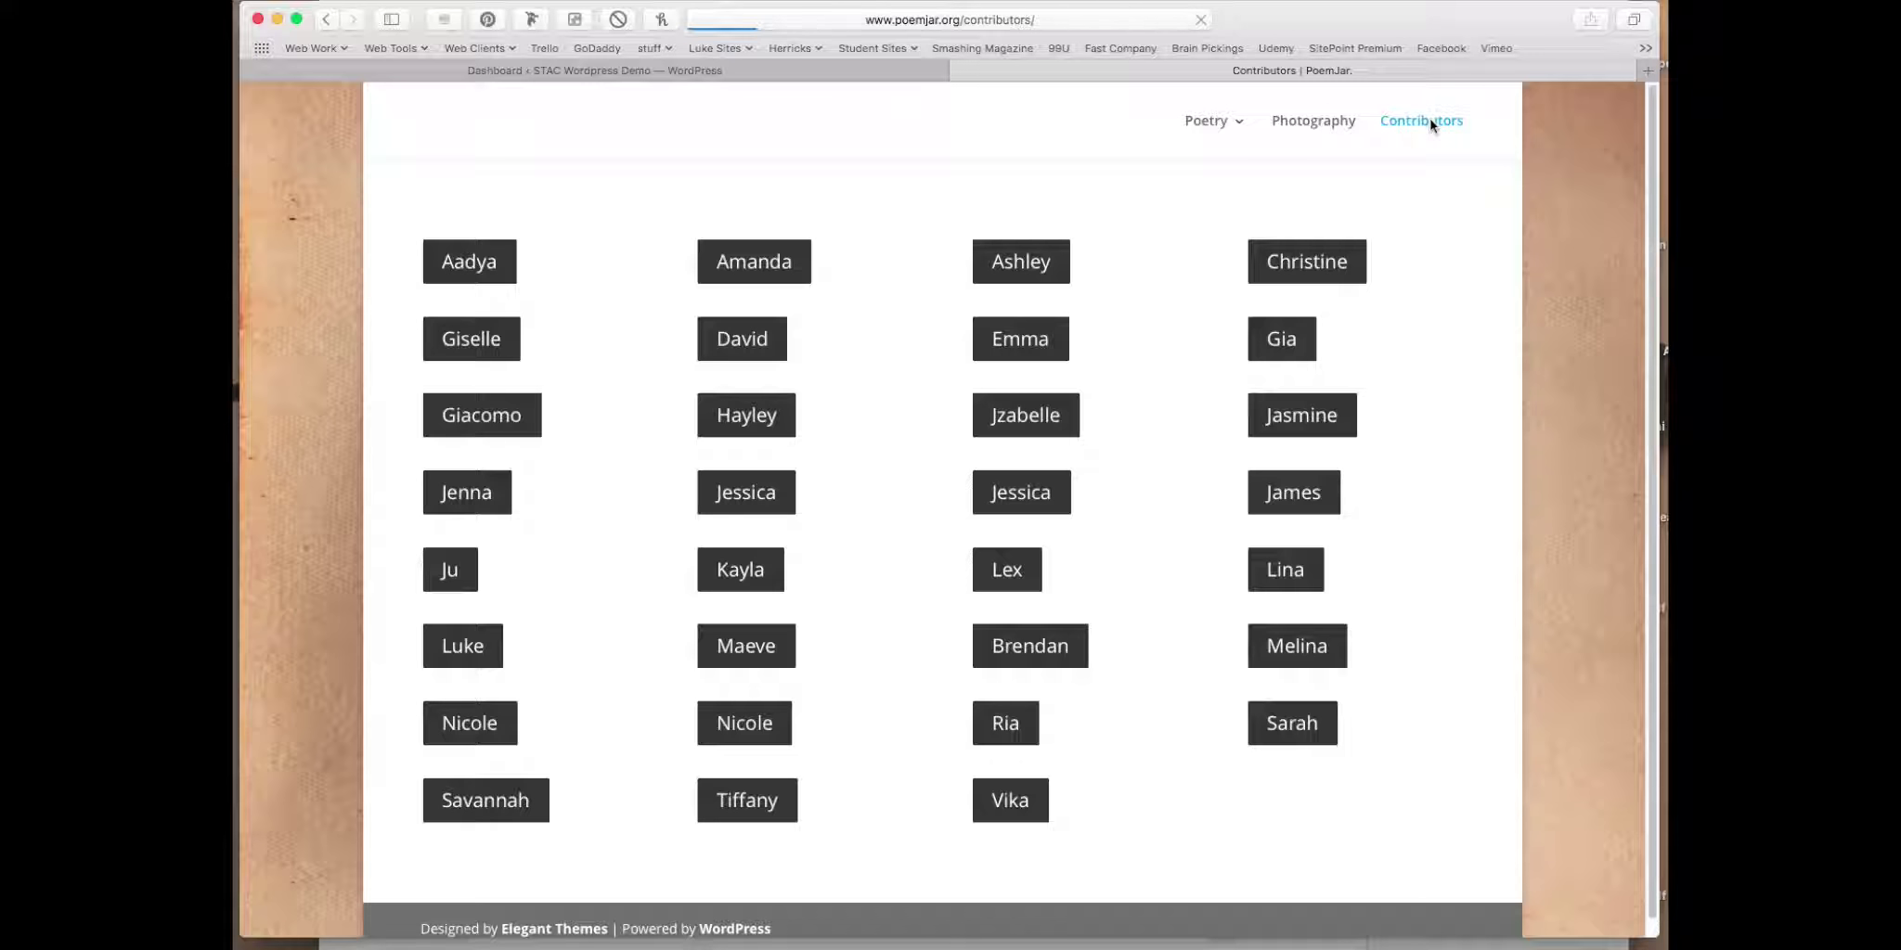
scroll(930, 333, down, 3)
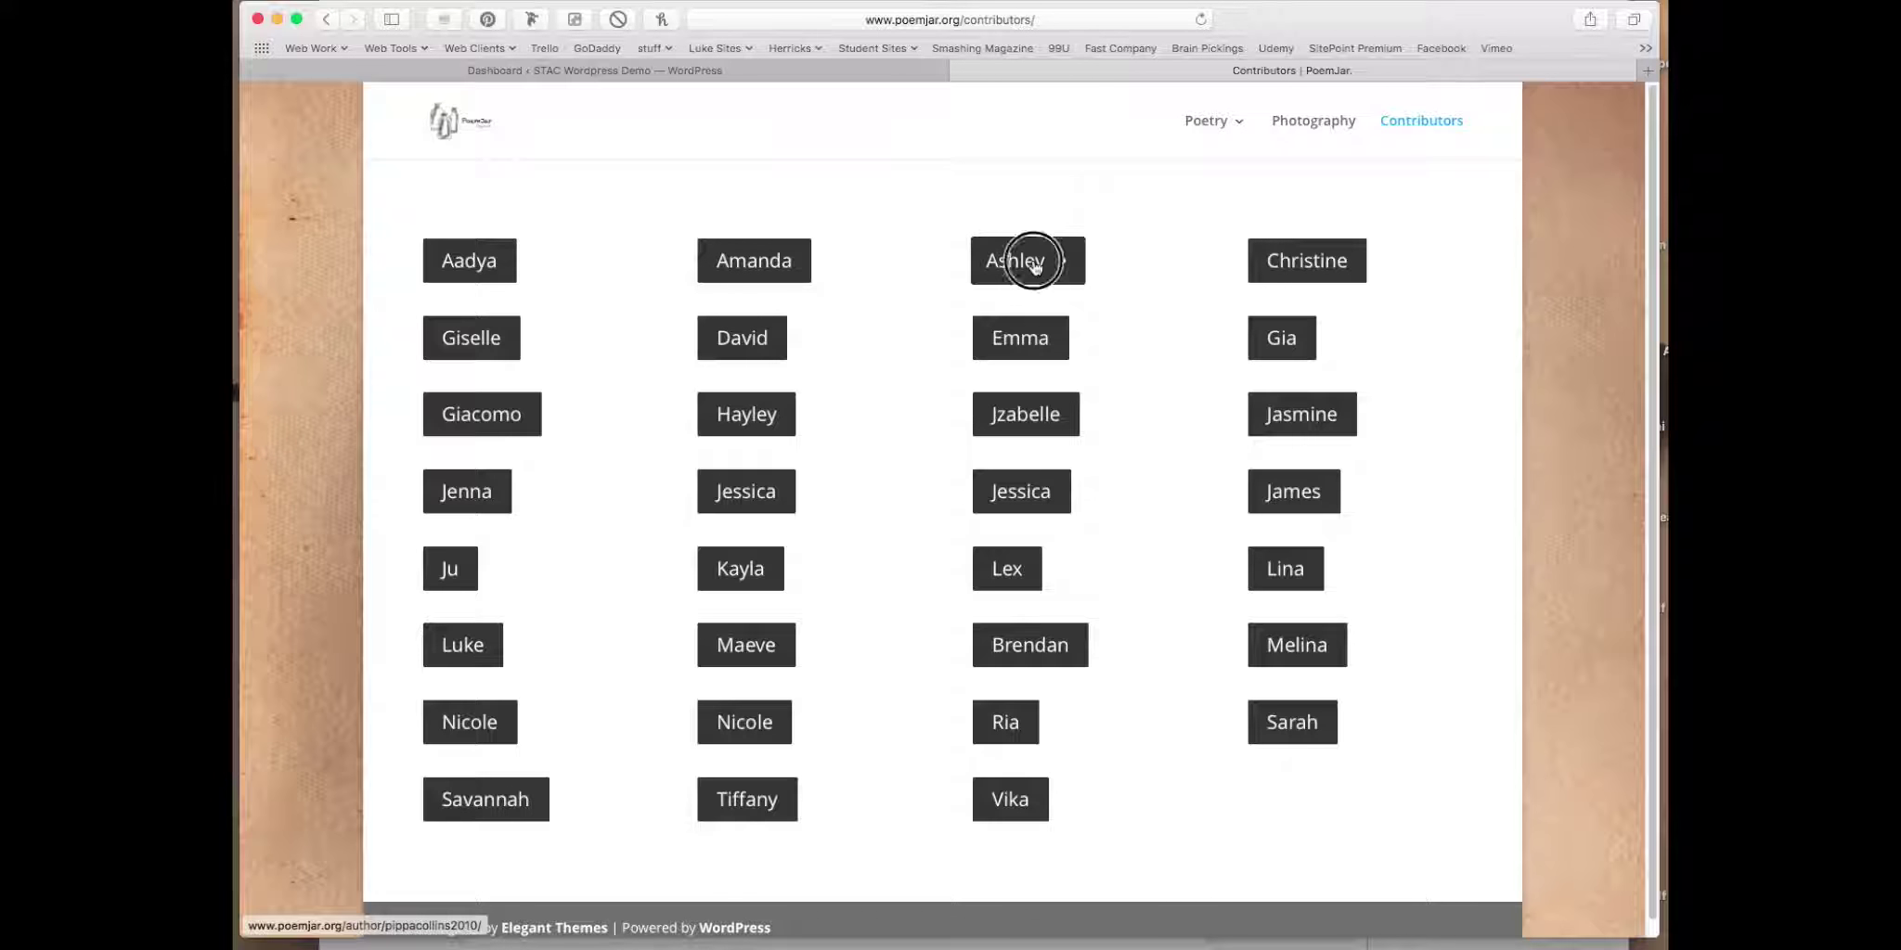
Step: View the author archive of the third contributor in the first row, return to the list, and view the fourth contributor's archive
click(1035, 266)
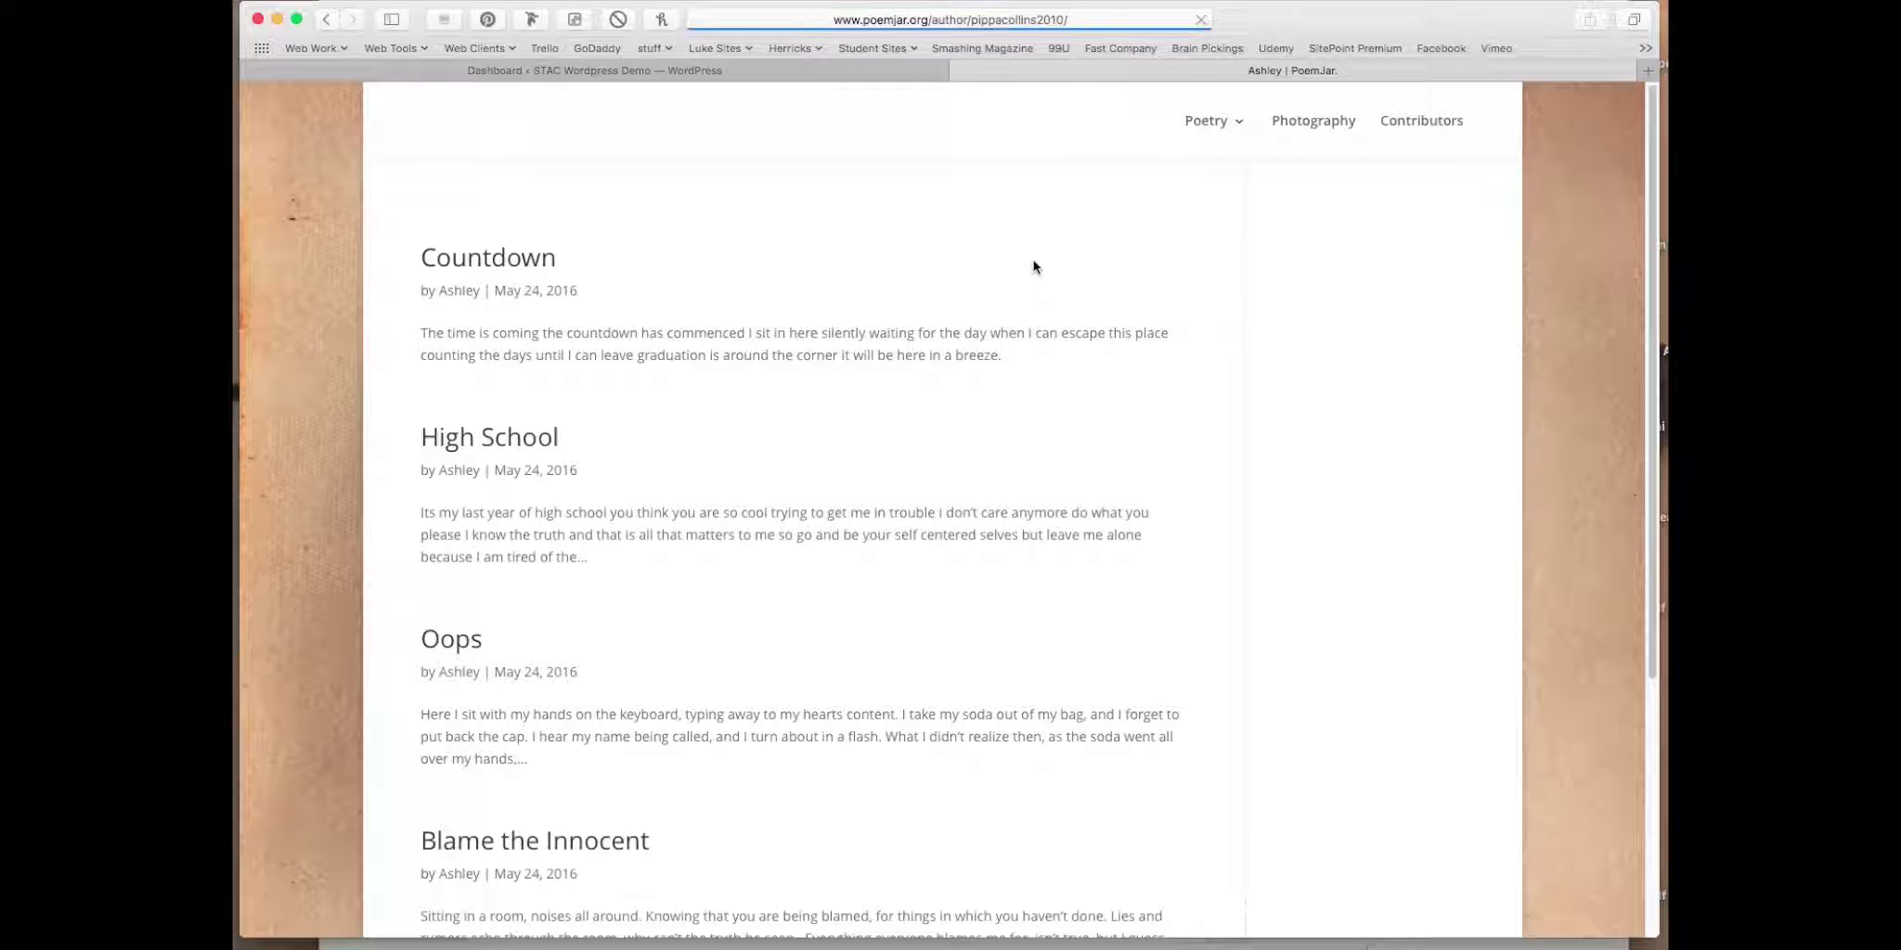
click(327, 19)
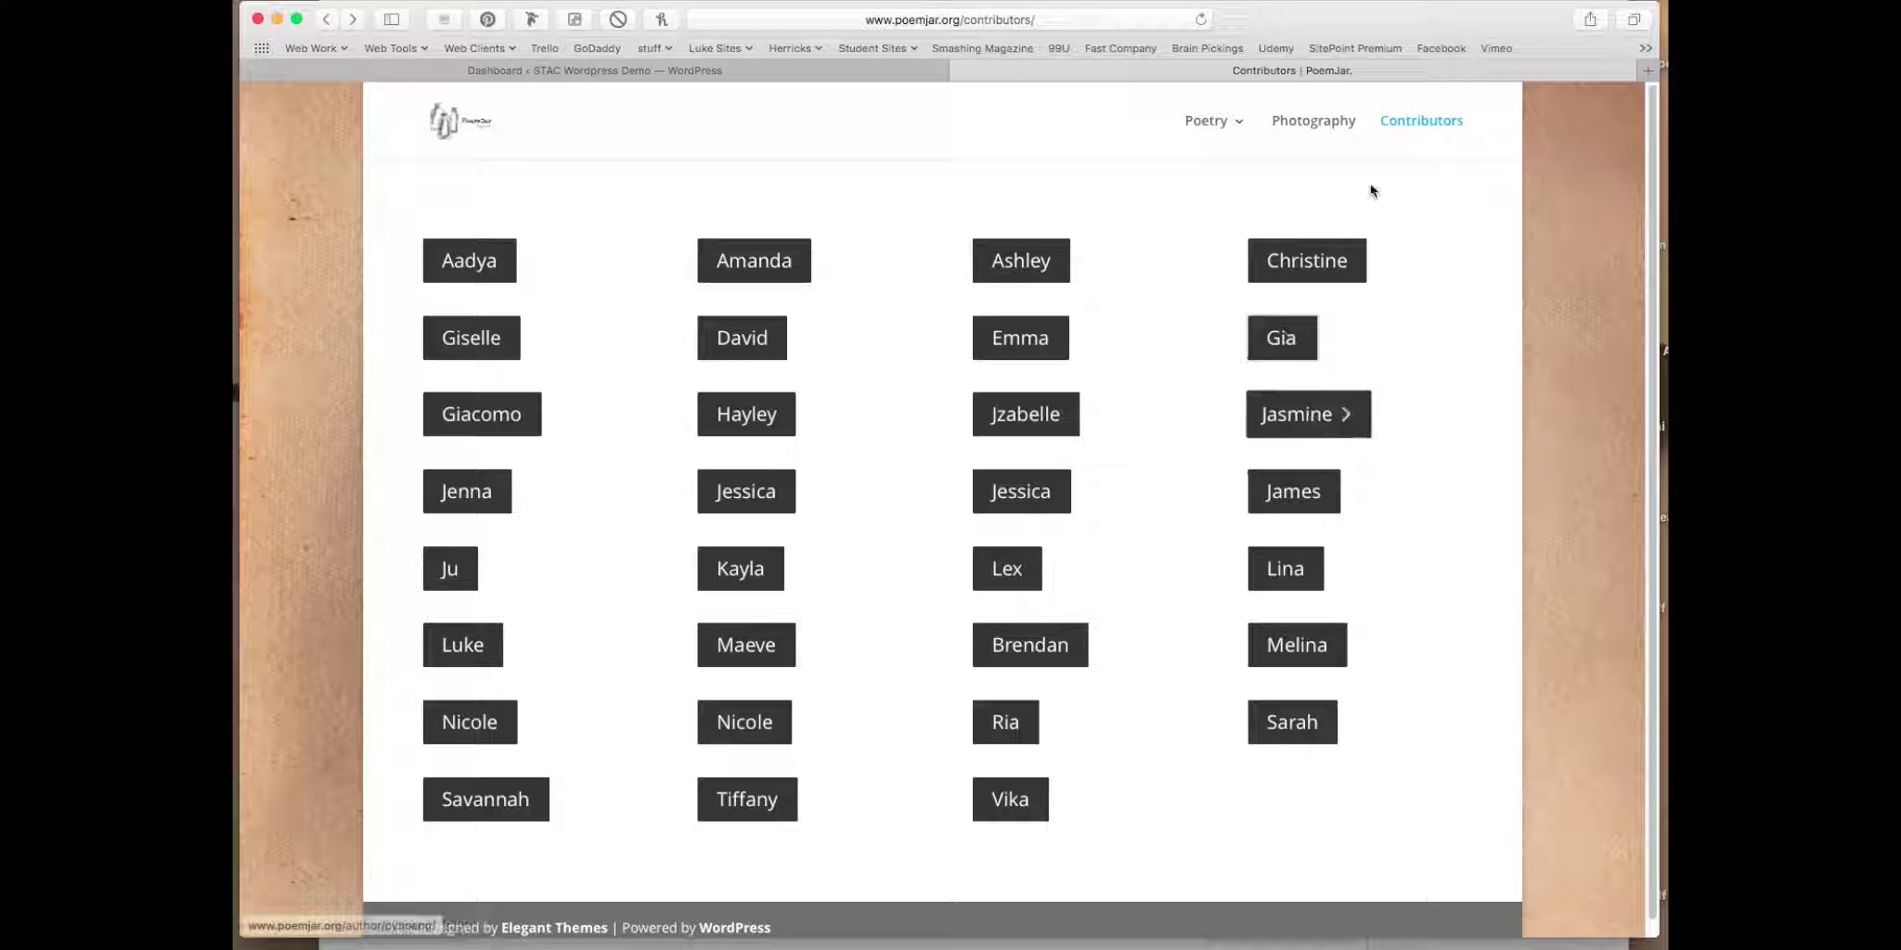
click(1312, 265)
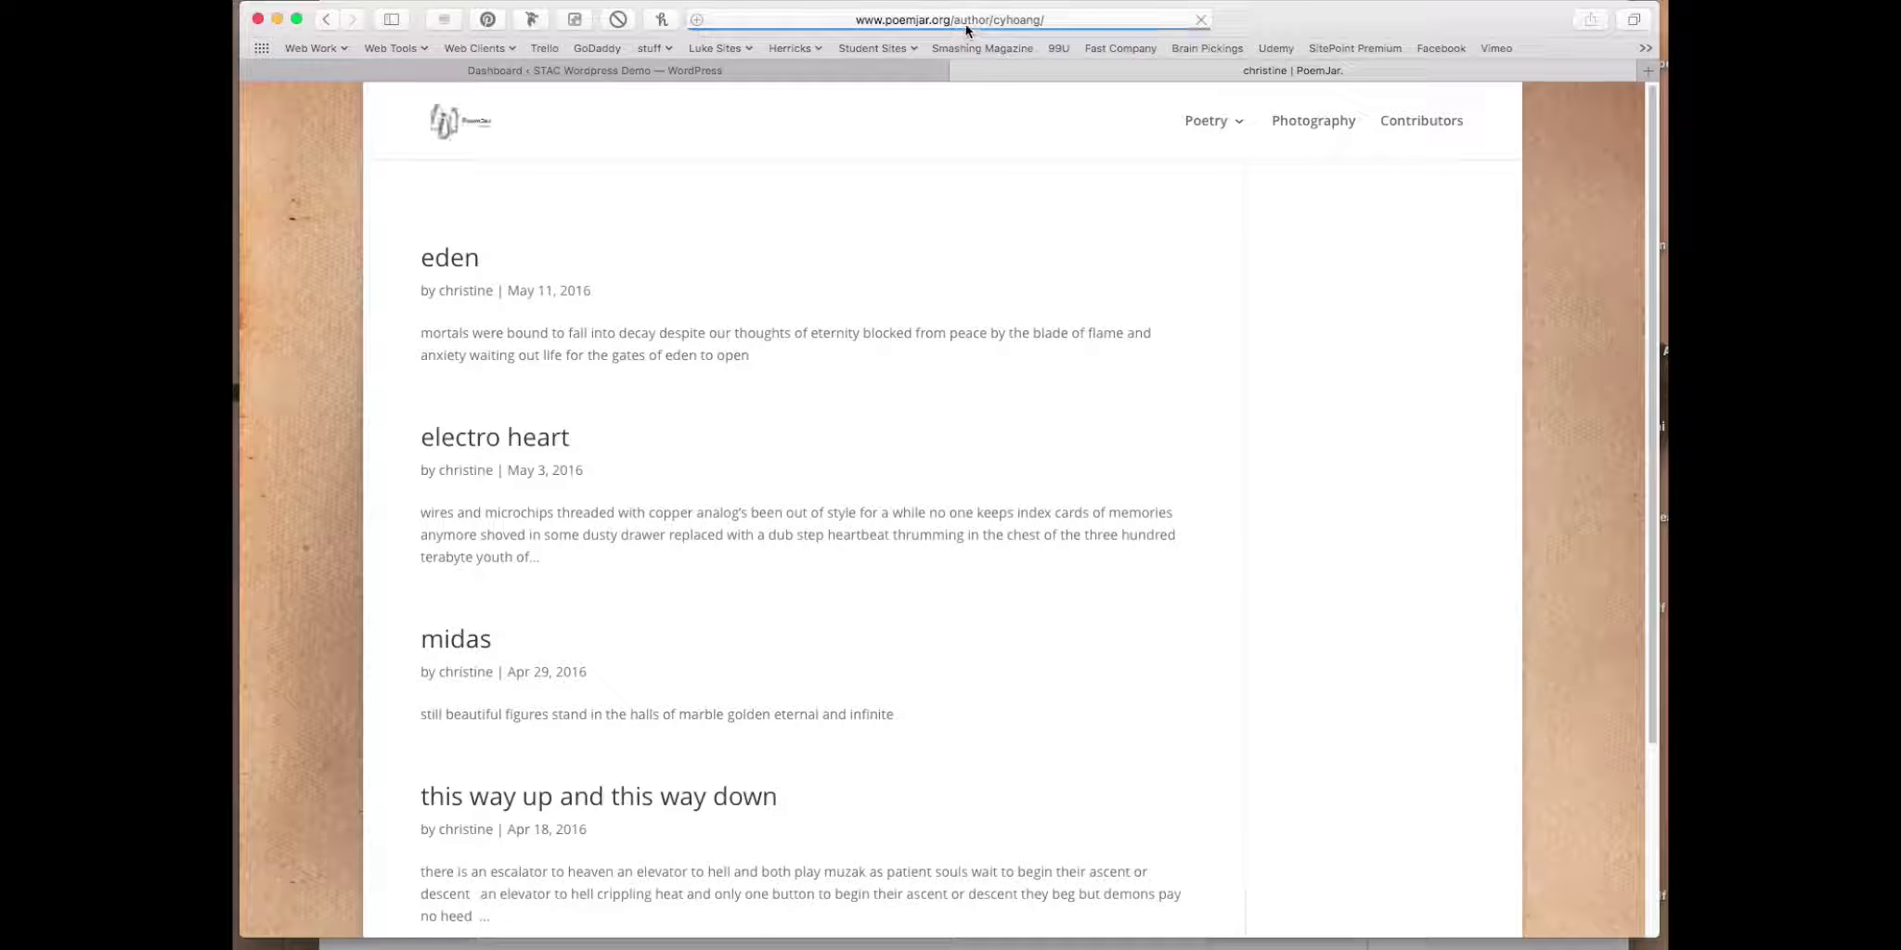
drag(965, 24, 975, 24)
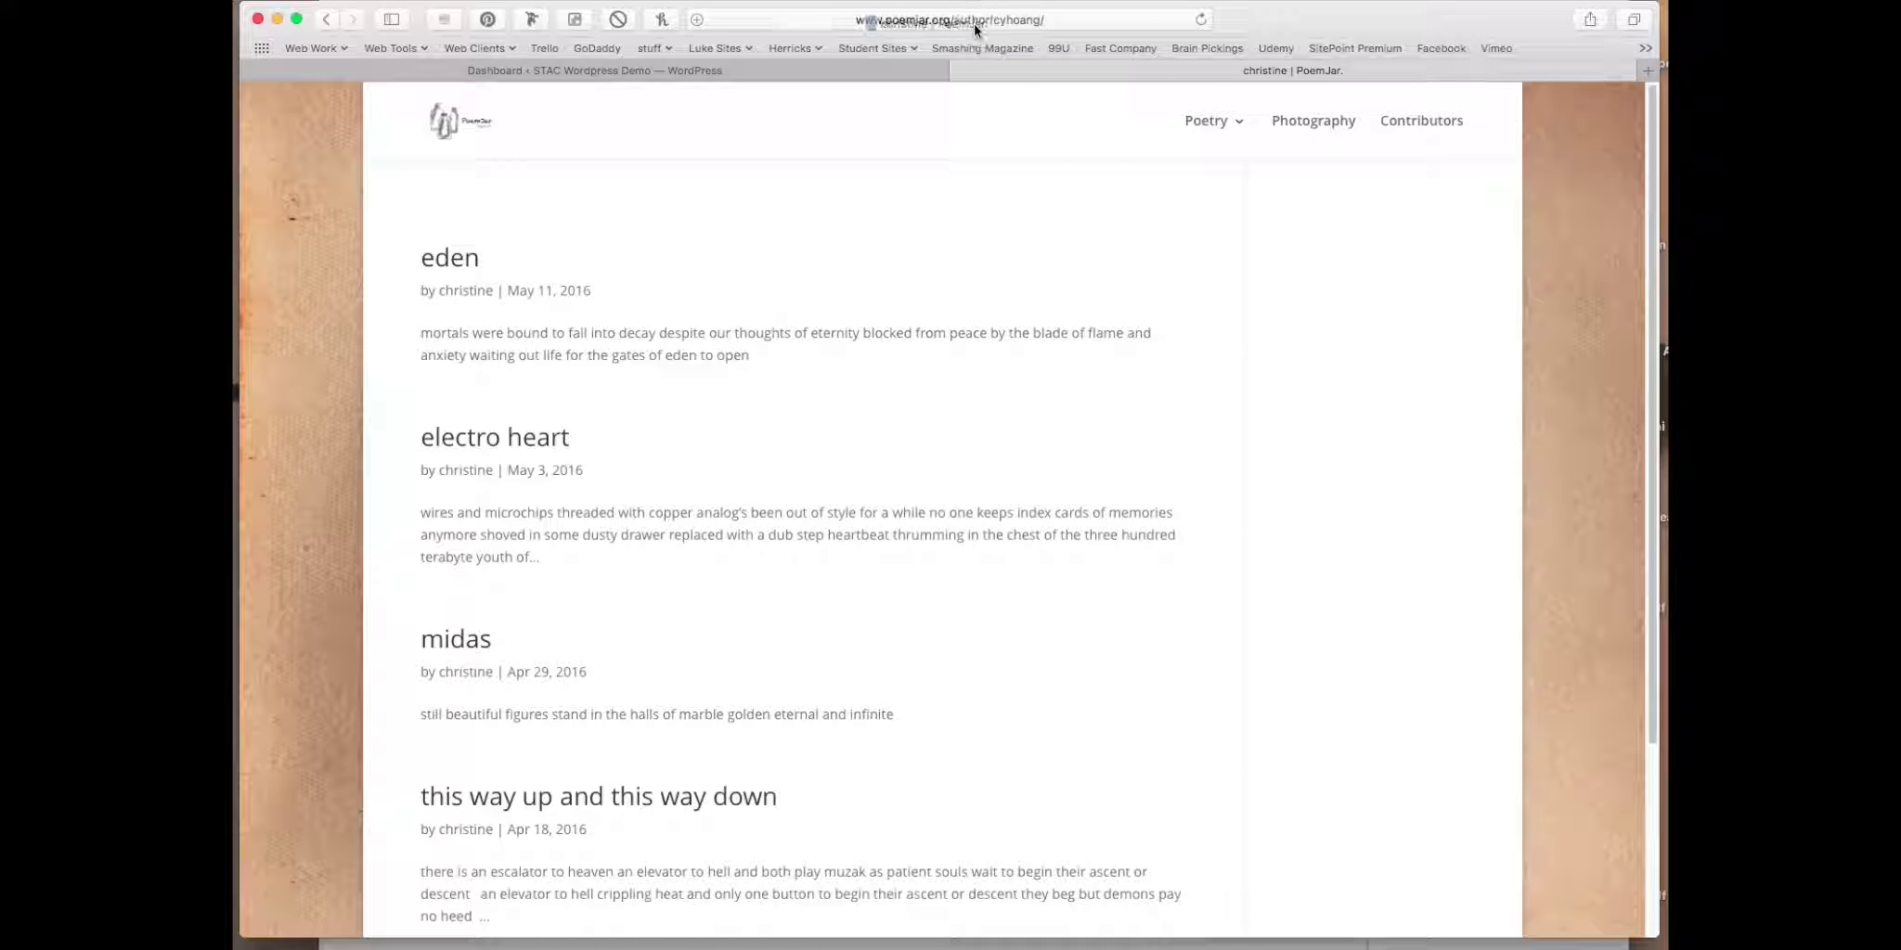
Step: Open the Tanka category under Poetry and view the poem "Darkness"
click(1212, 121)
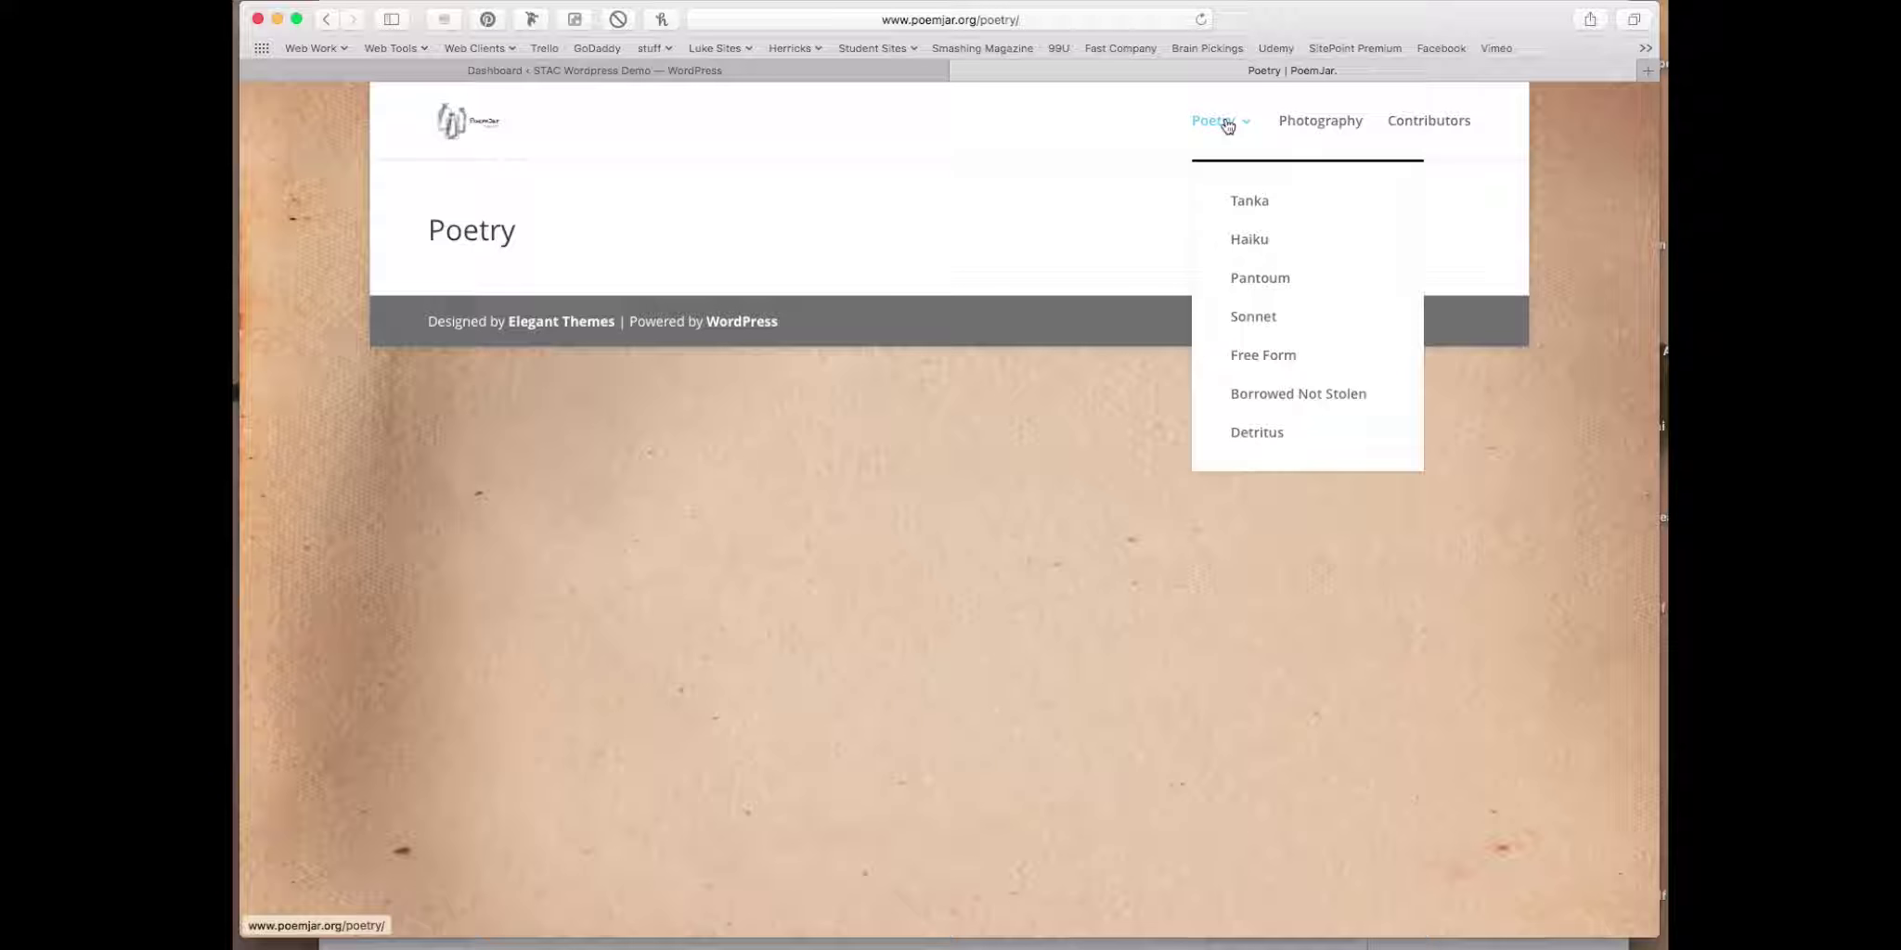
click(1247, 202)
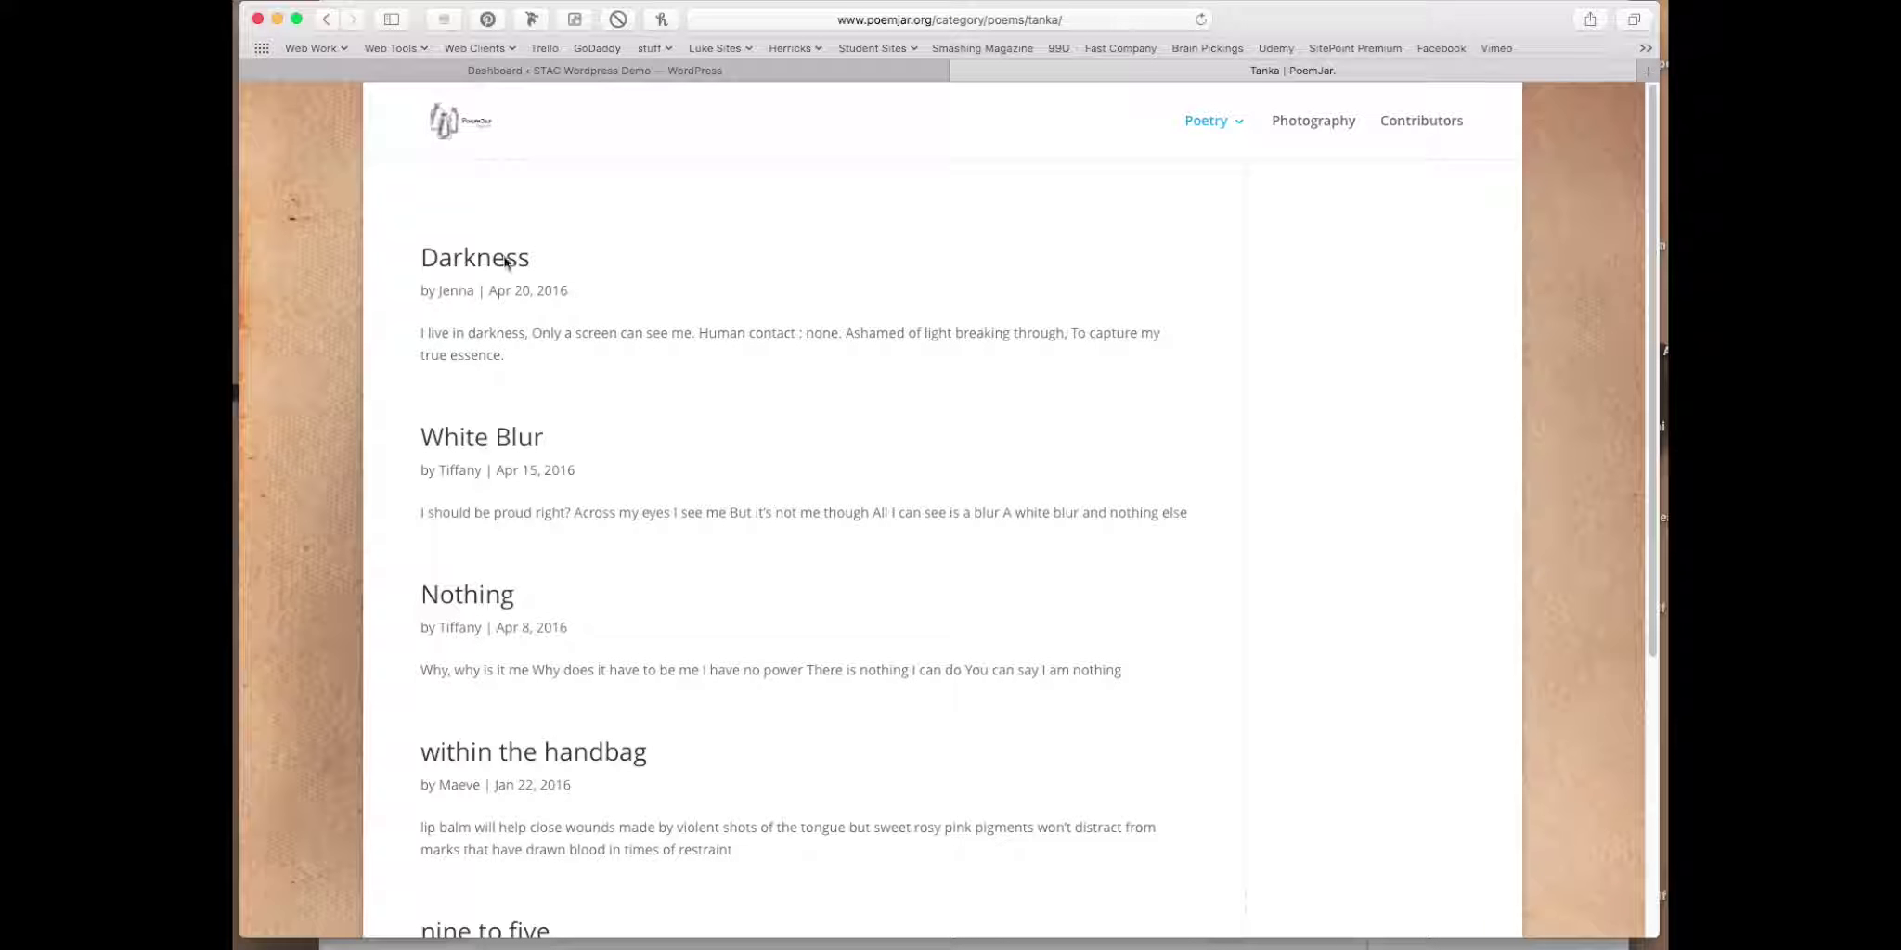
click(455, 257)
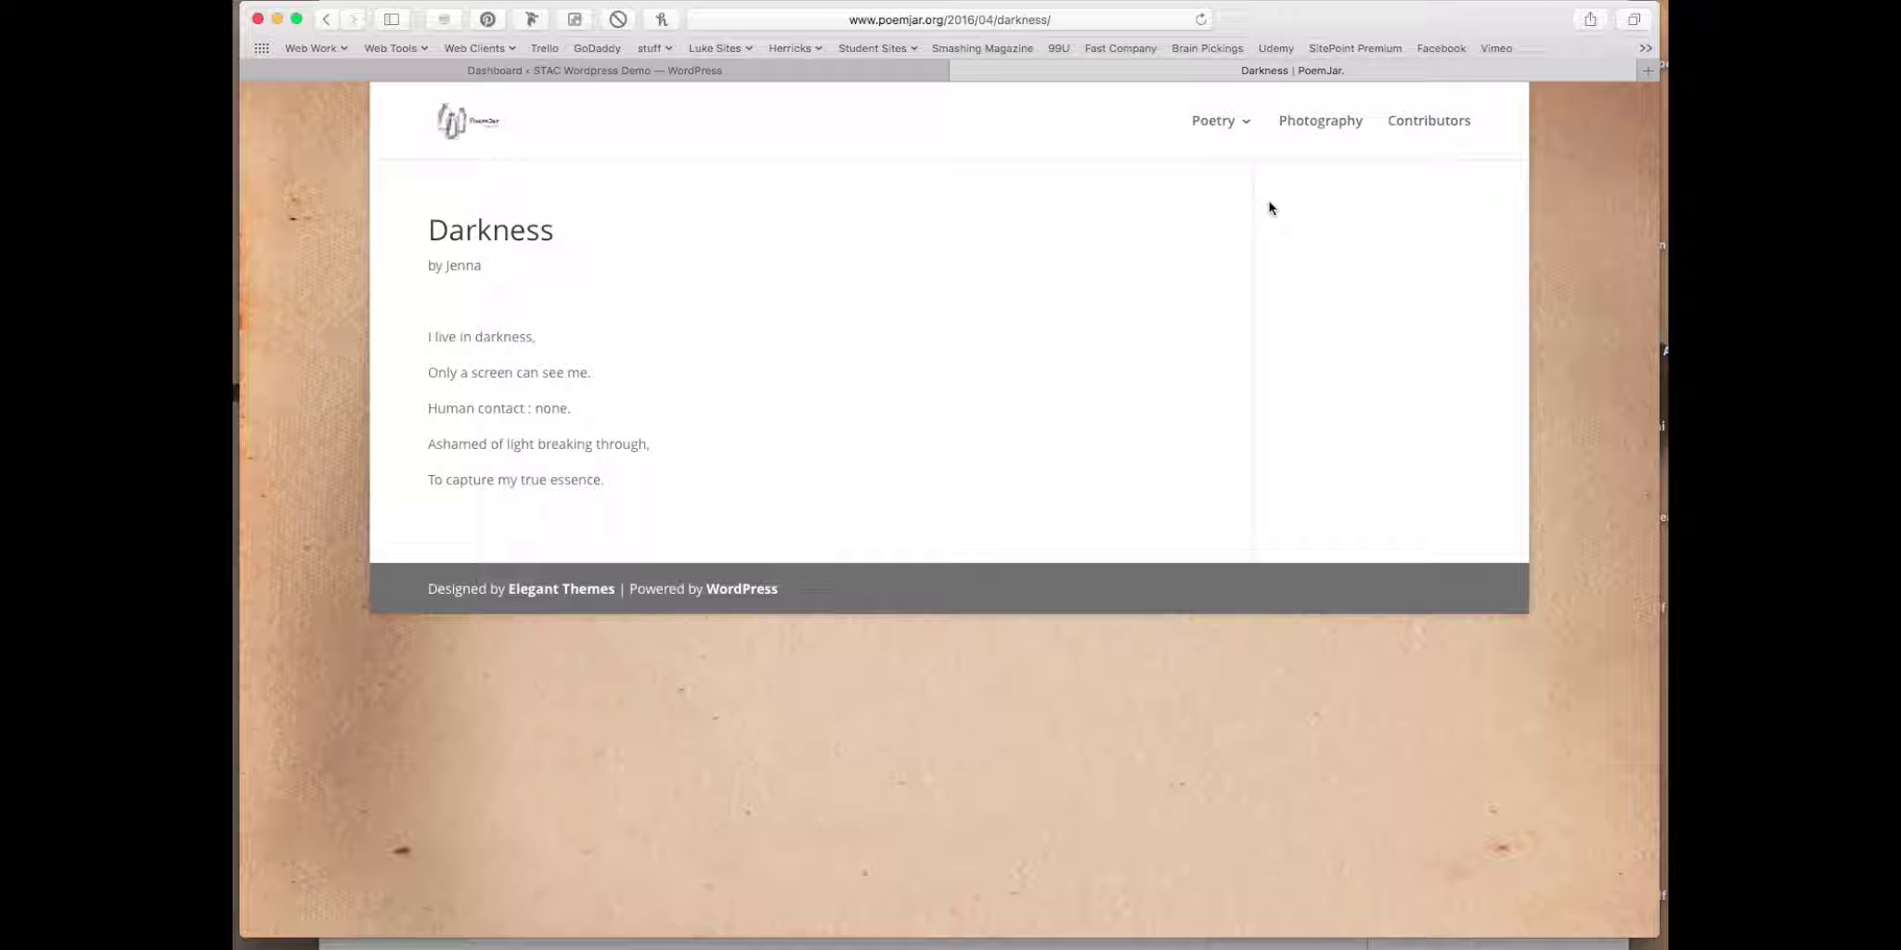
Step: Return to the PoemJar home page and look through its list of recent posts
click(462, 128)
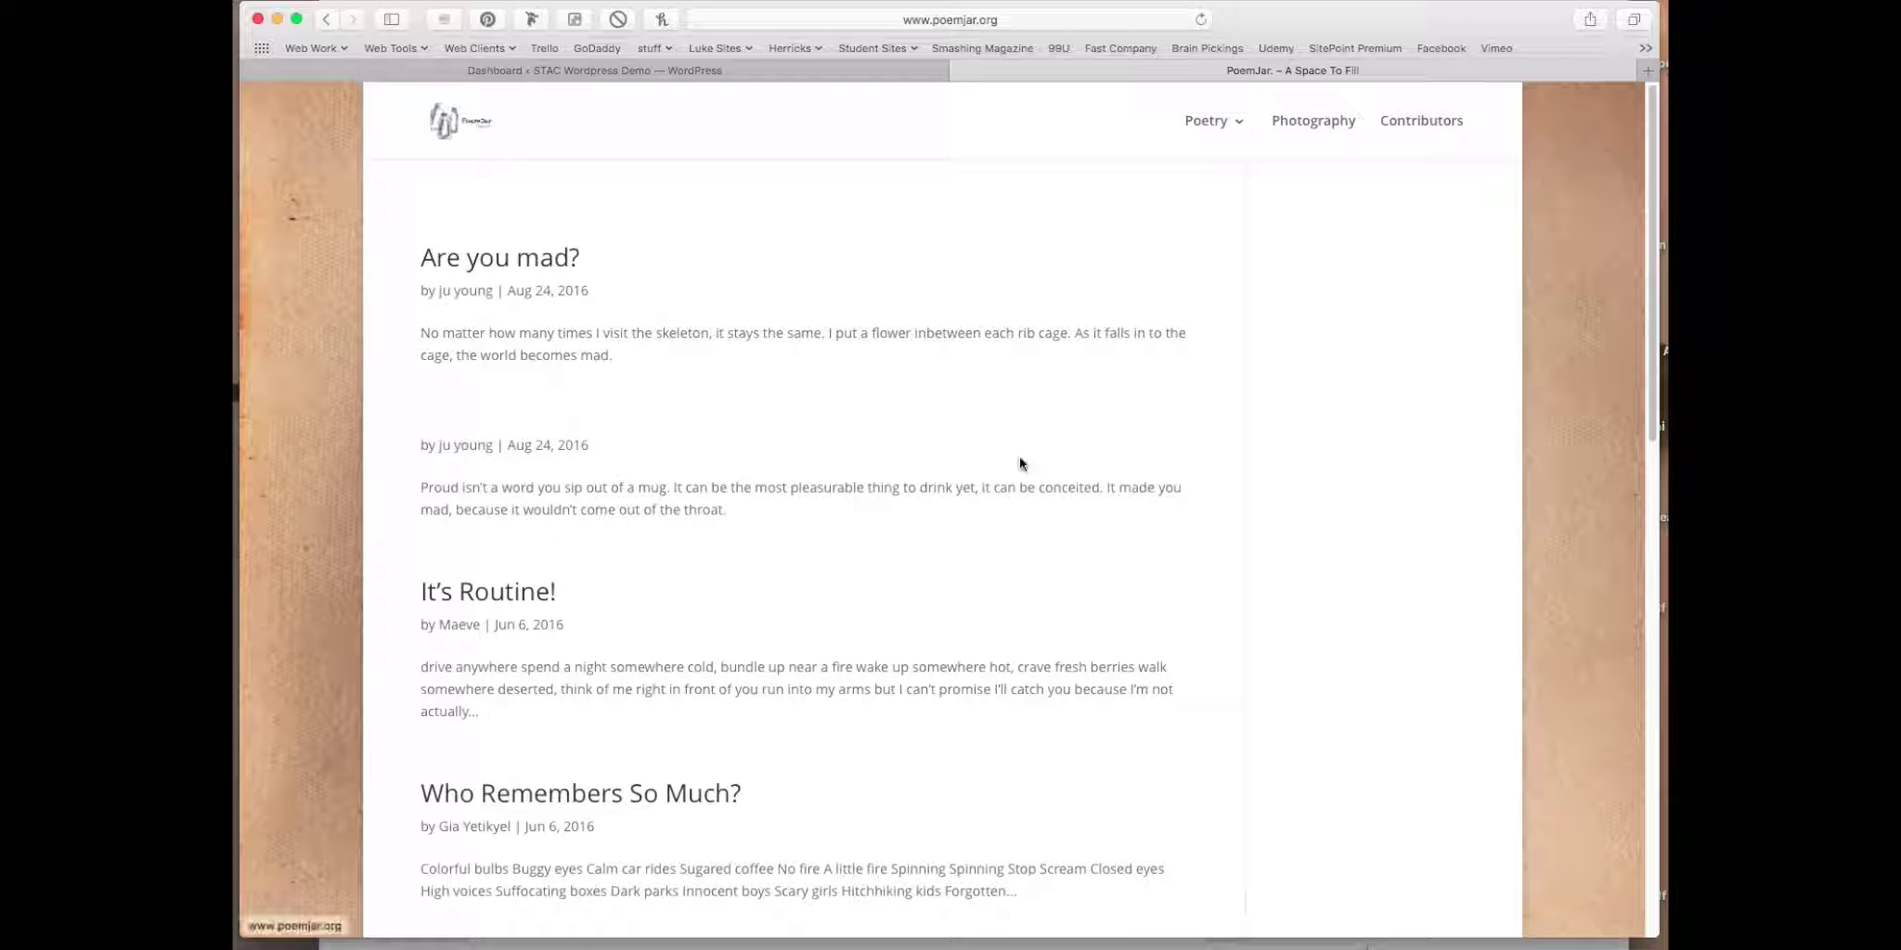
scroll(942, 779, down, 10)
scroll(924, 681, up, 6)
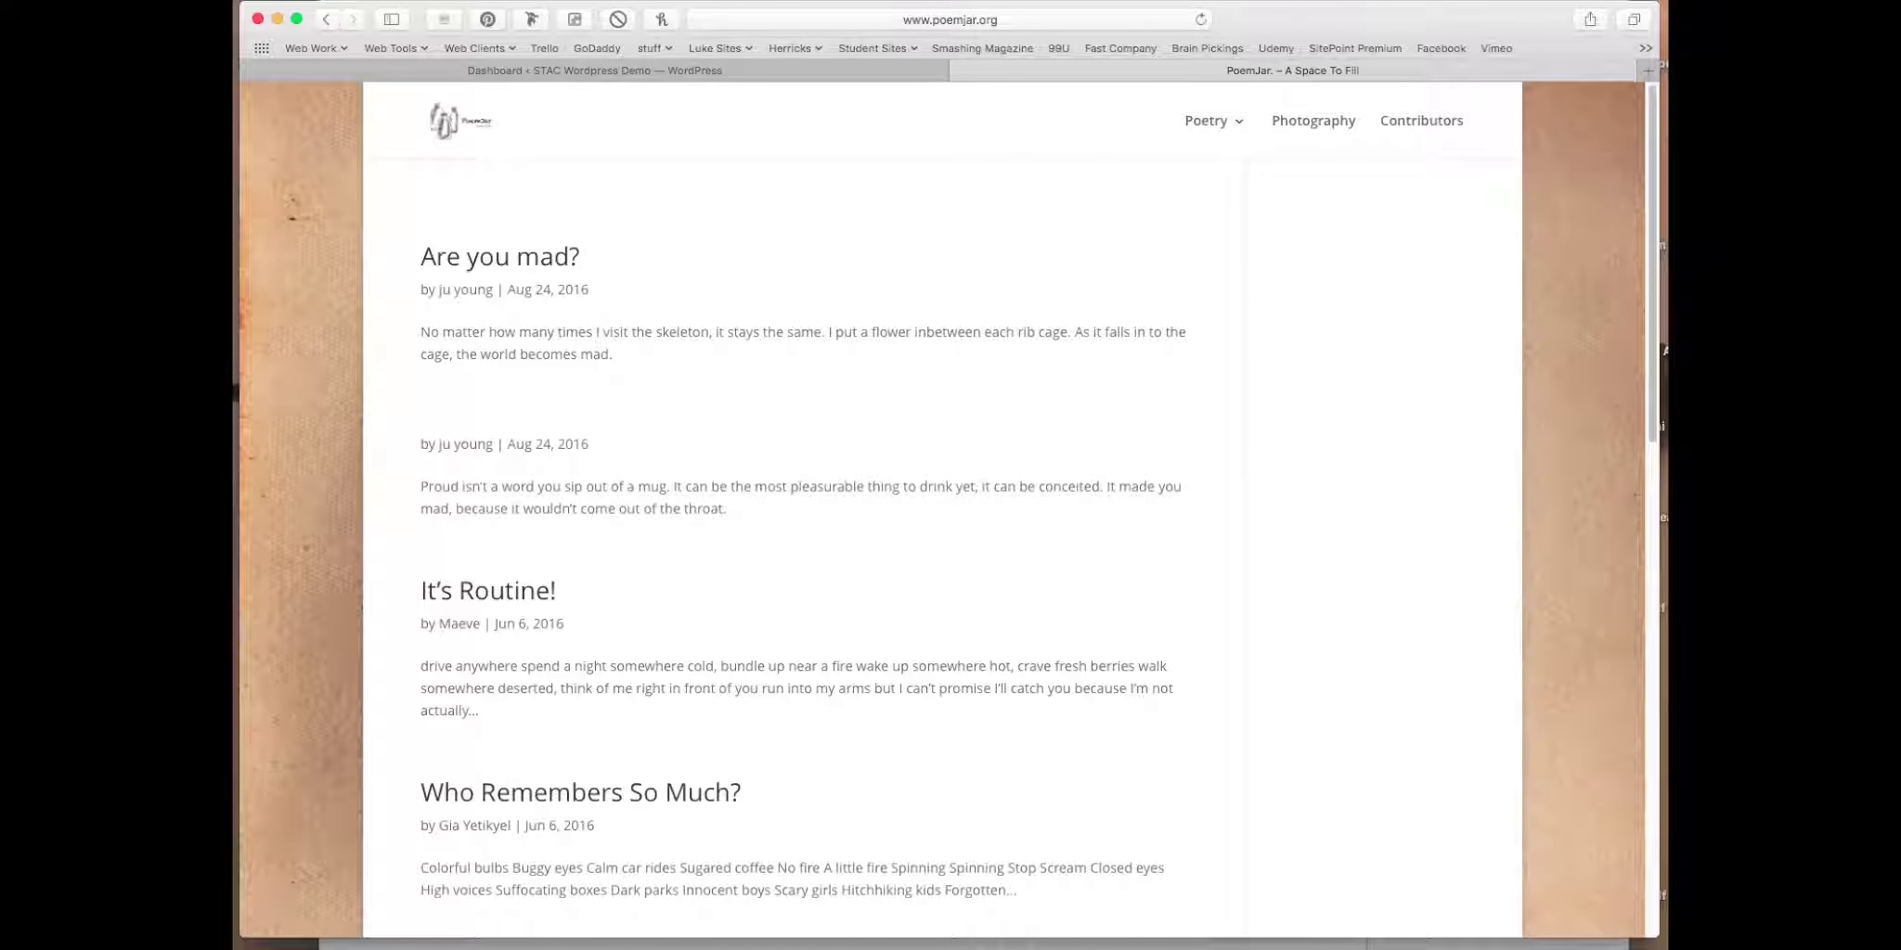
Step: Go to stacworld.net and reveal the Assignments submenu in the site navigation
click(1027, 23)
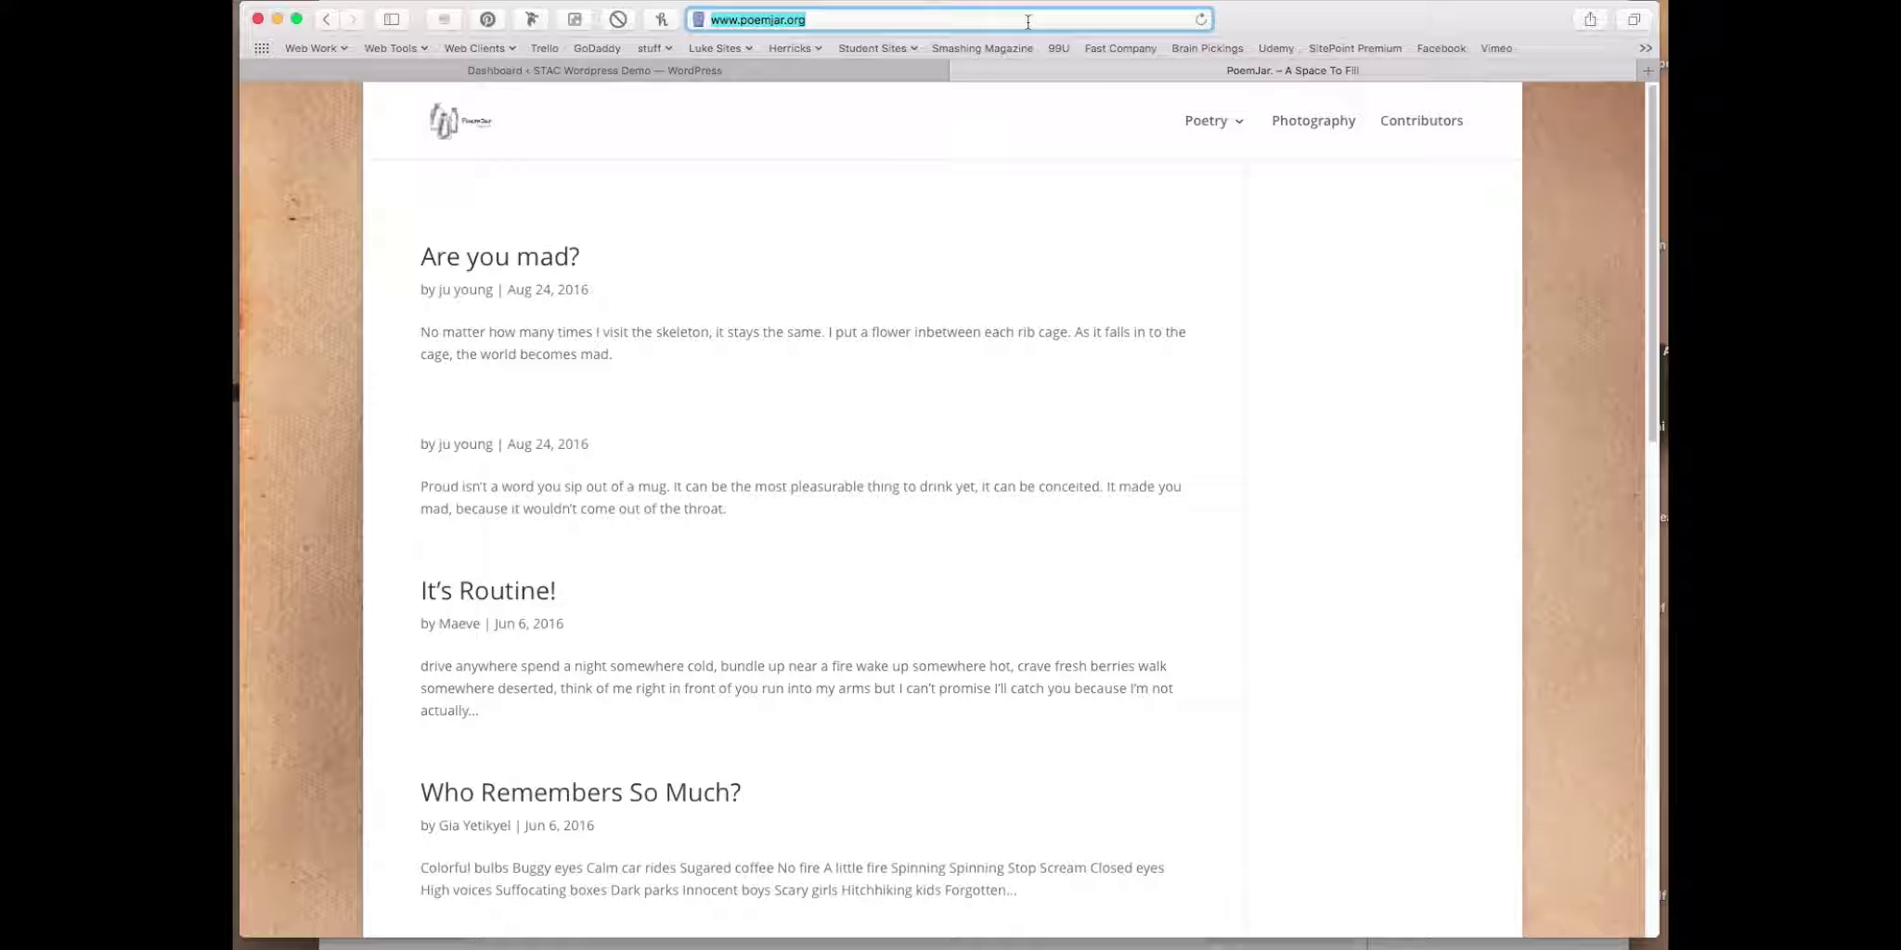
text(stacworld.net)
key(Return)
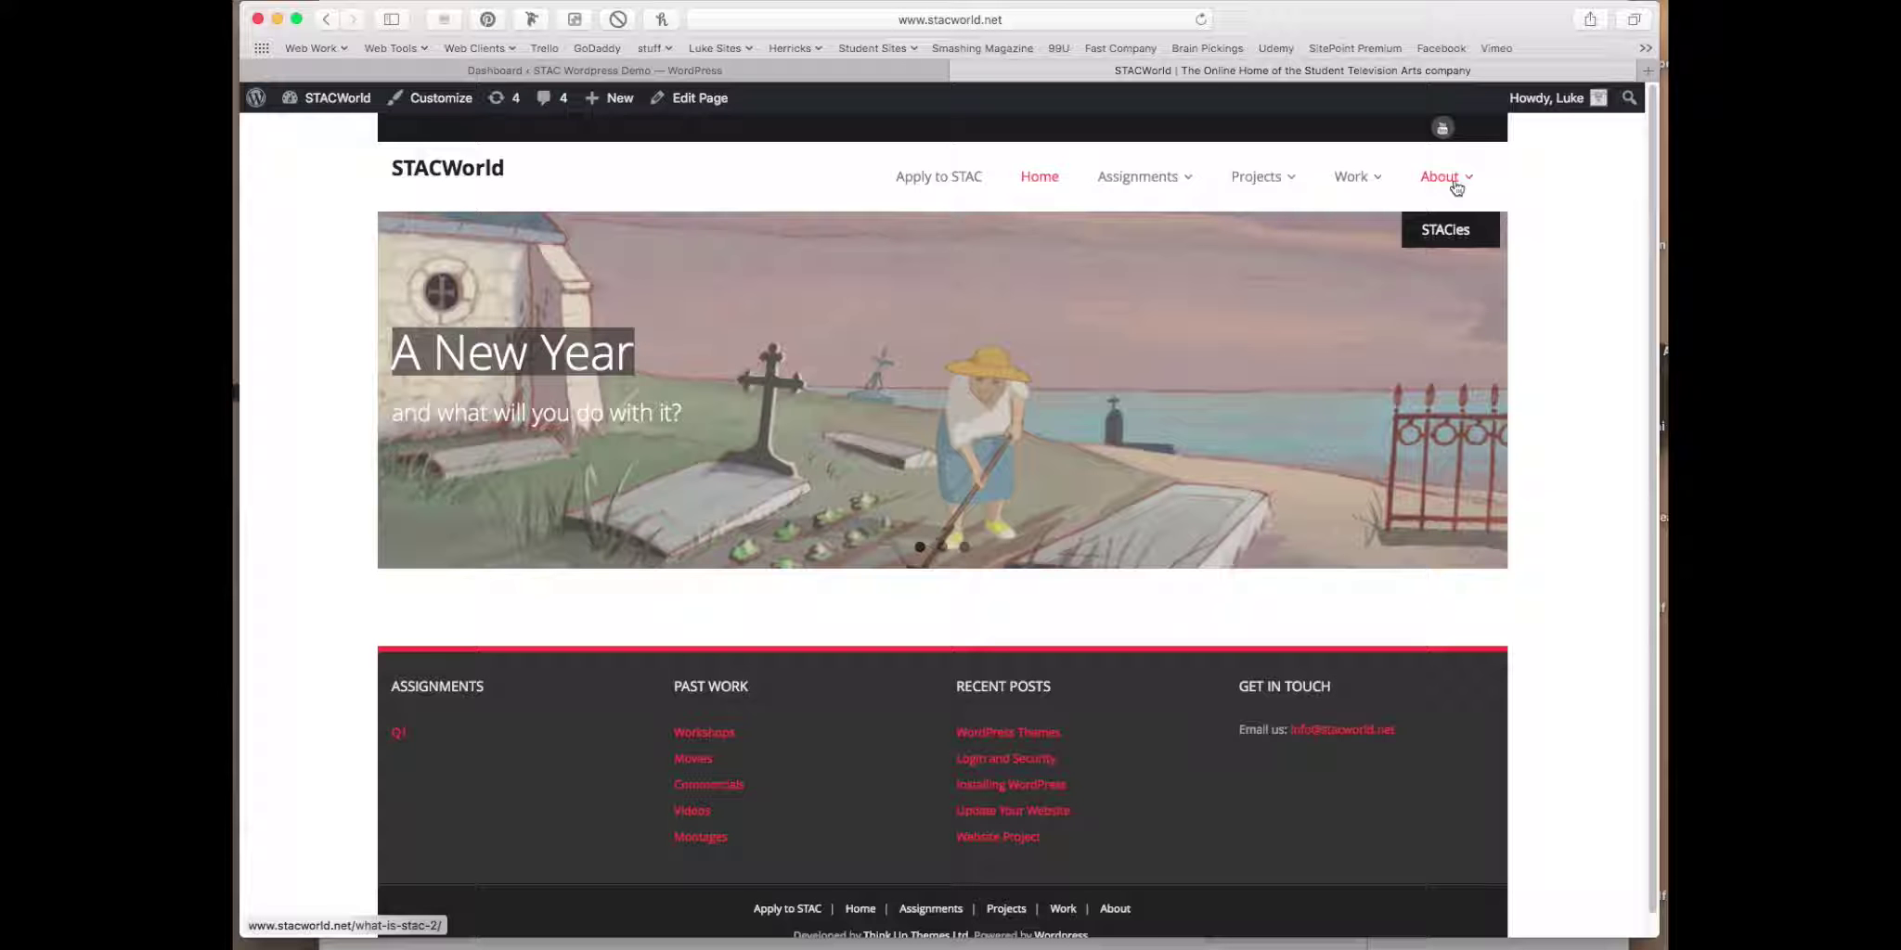
mouse_move(1151, 156)
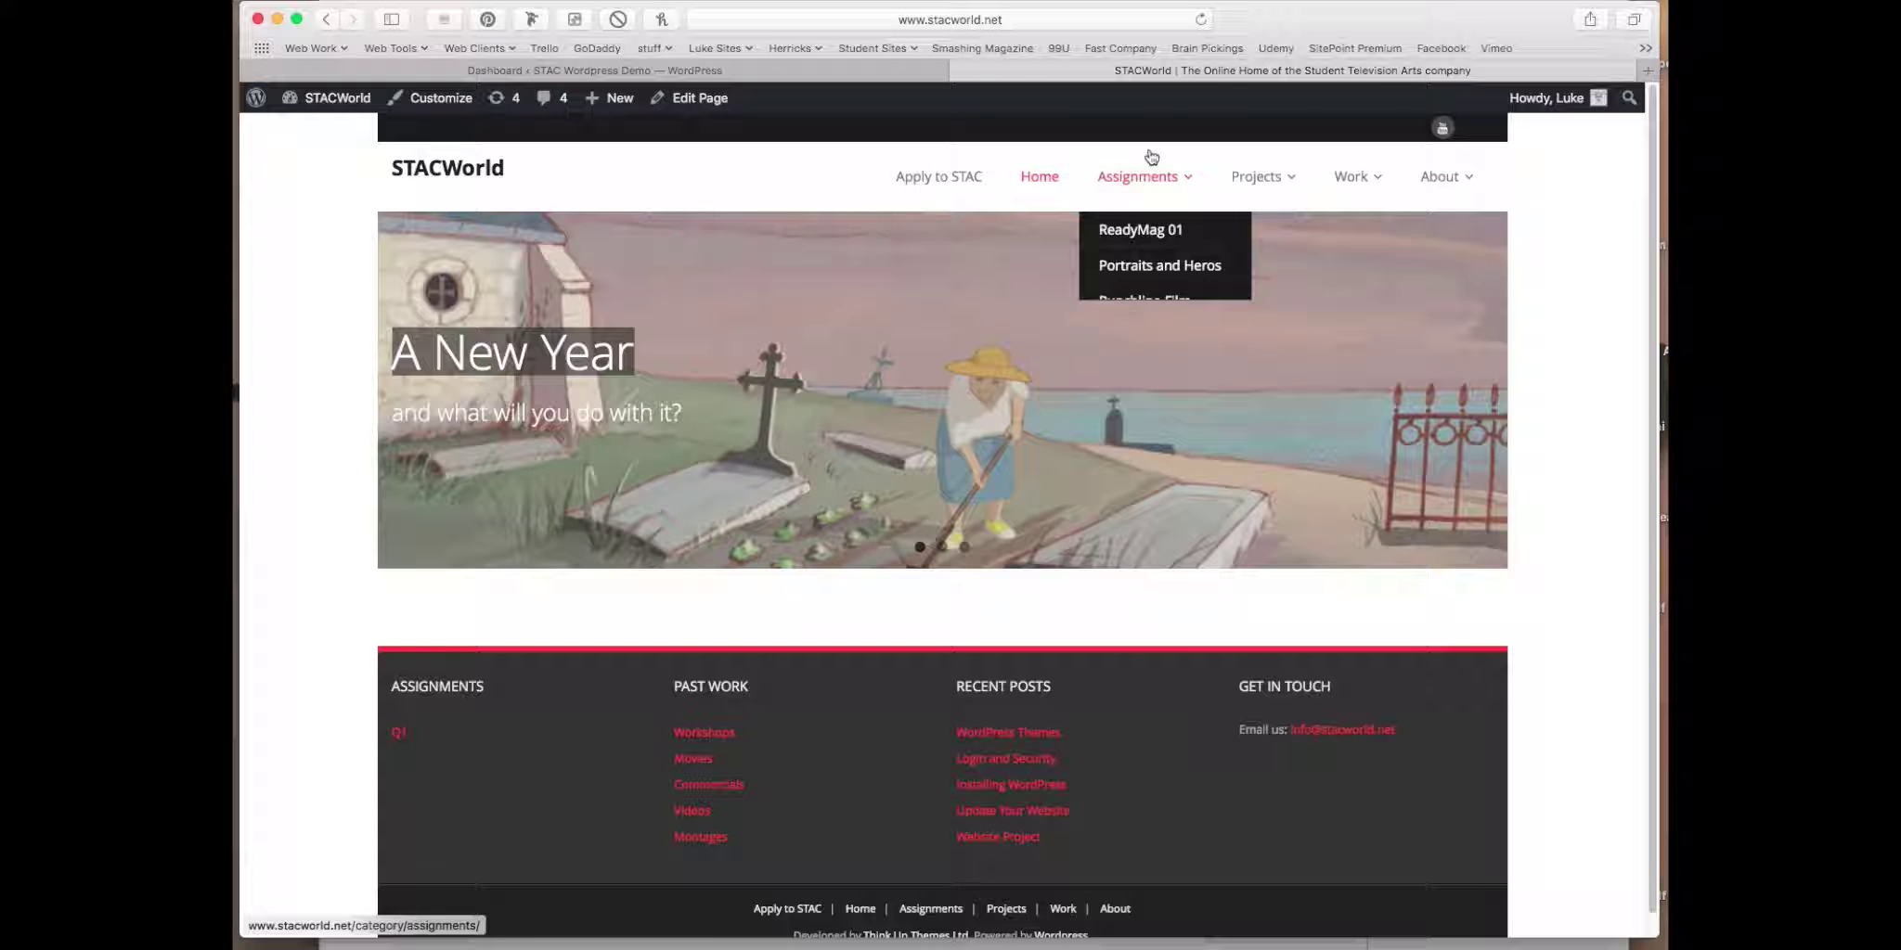
Step: Open the Apply to STAC page and look through its full content
click(951, 179)
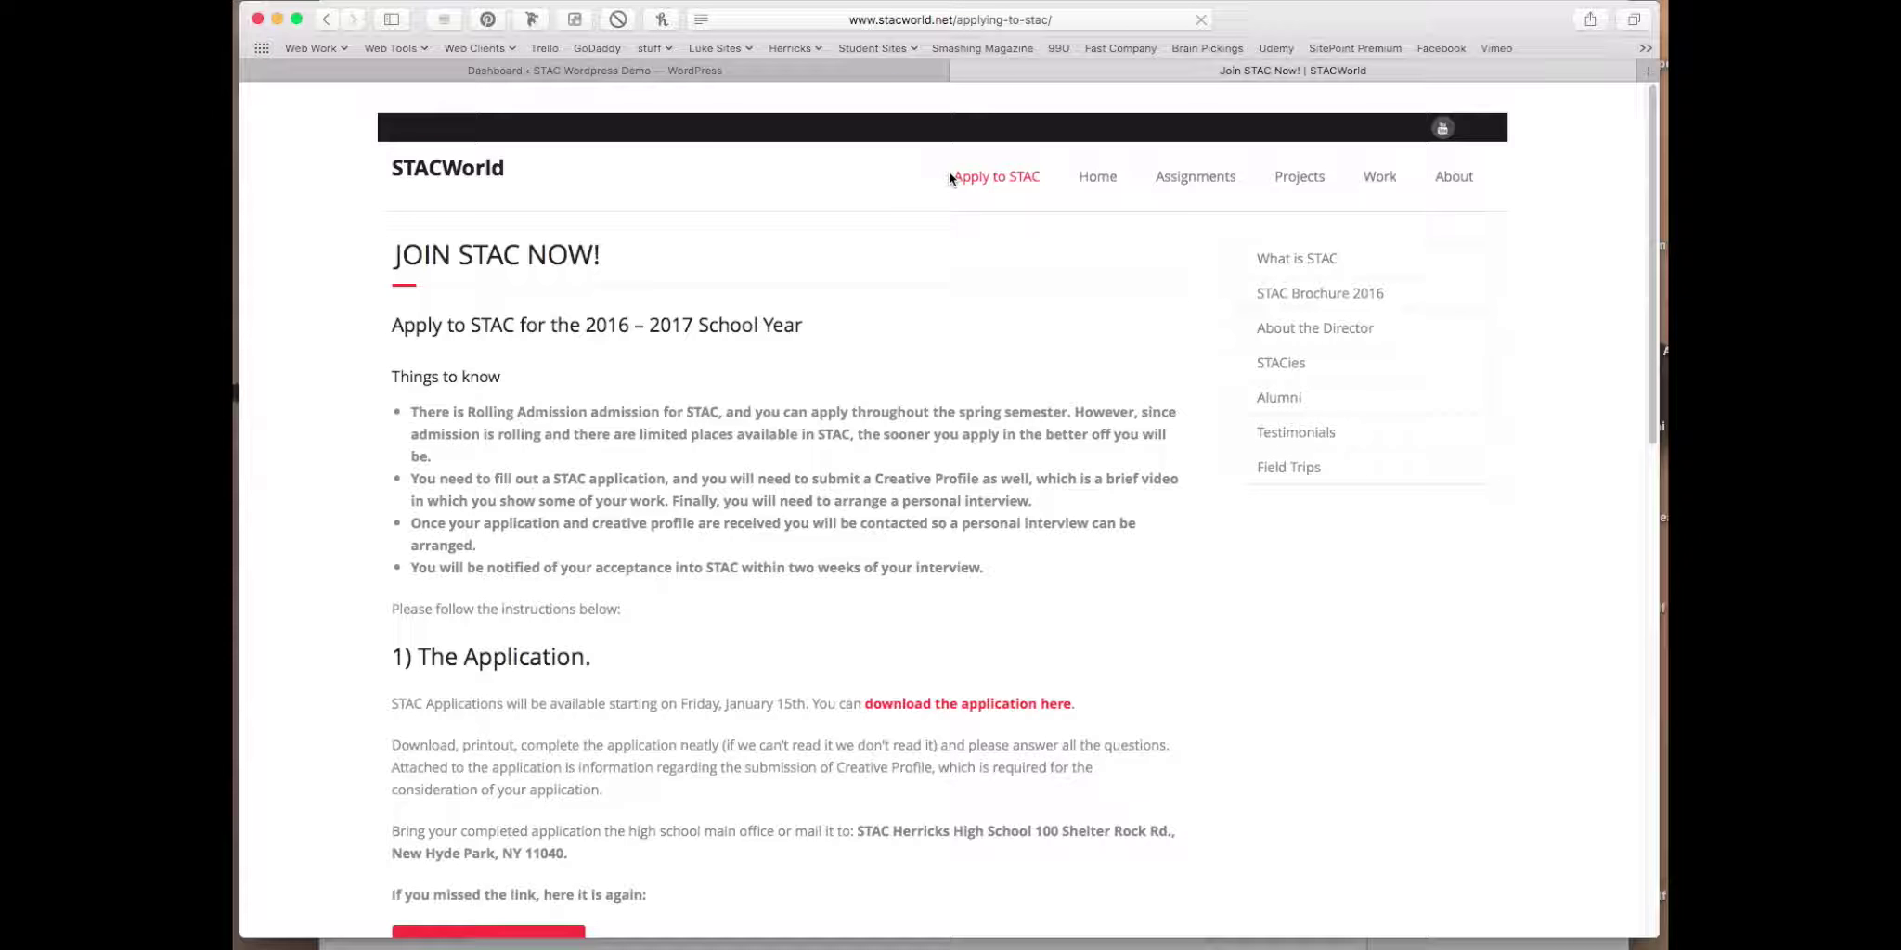
scroll(849, 460, down, 1)
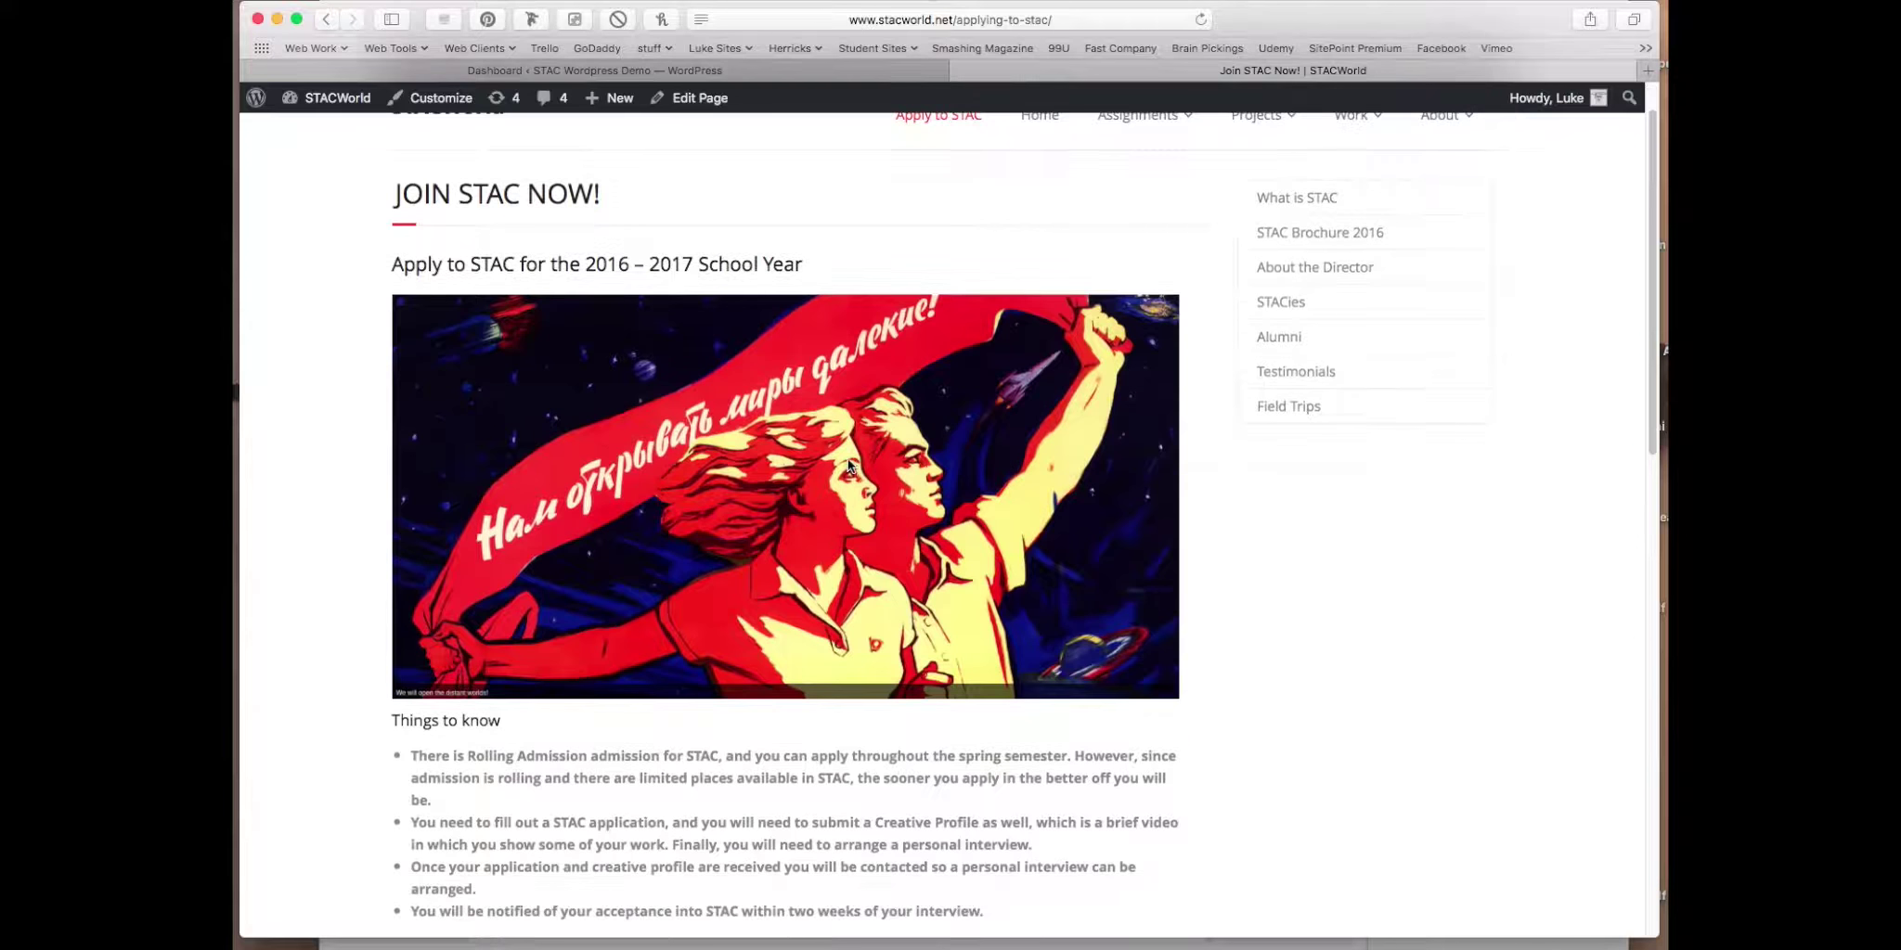
scroll(849, 464, down, 10)
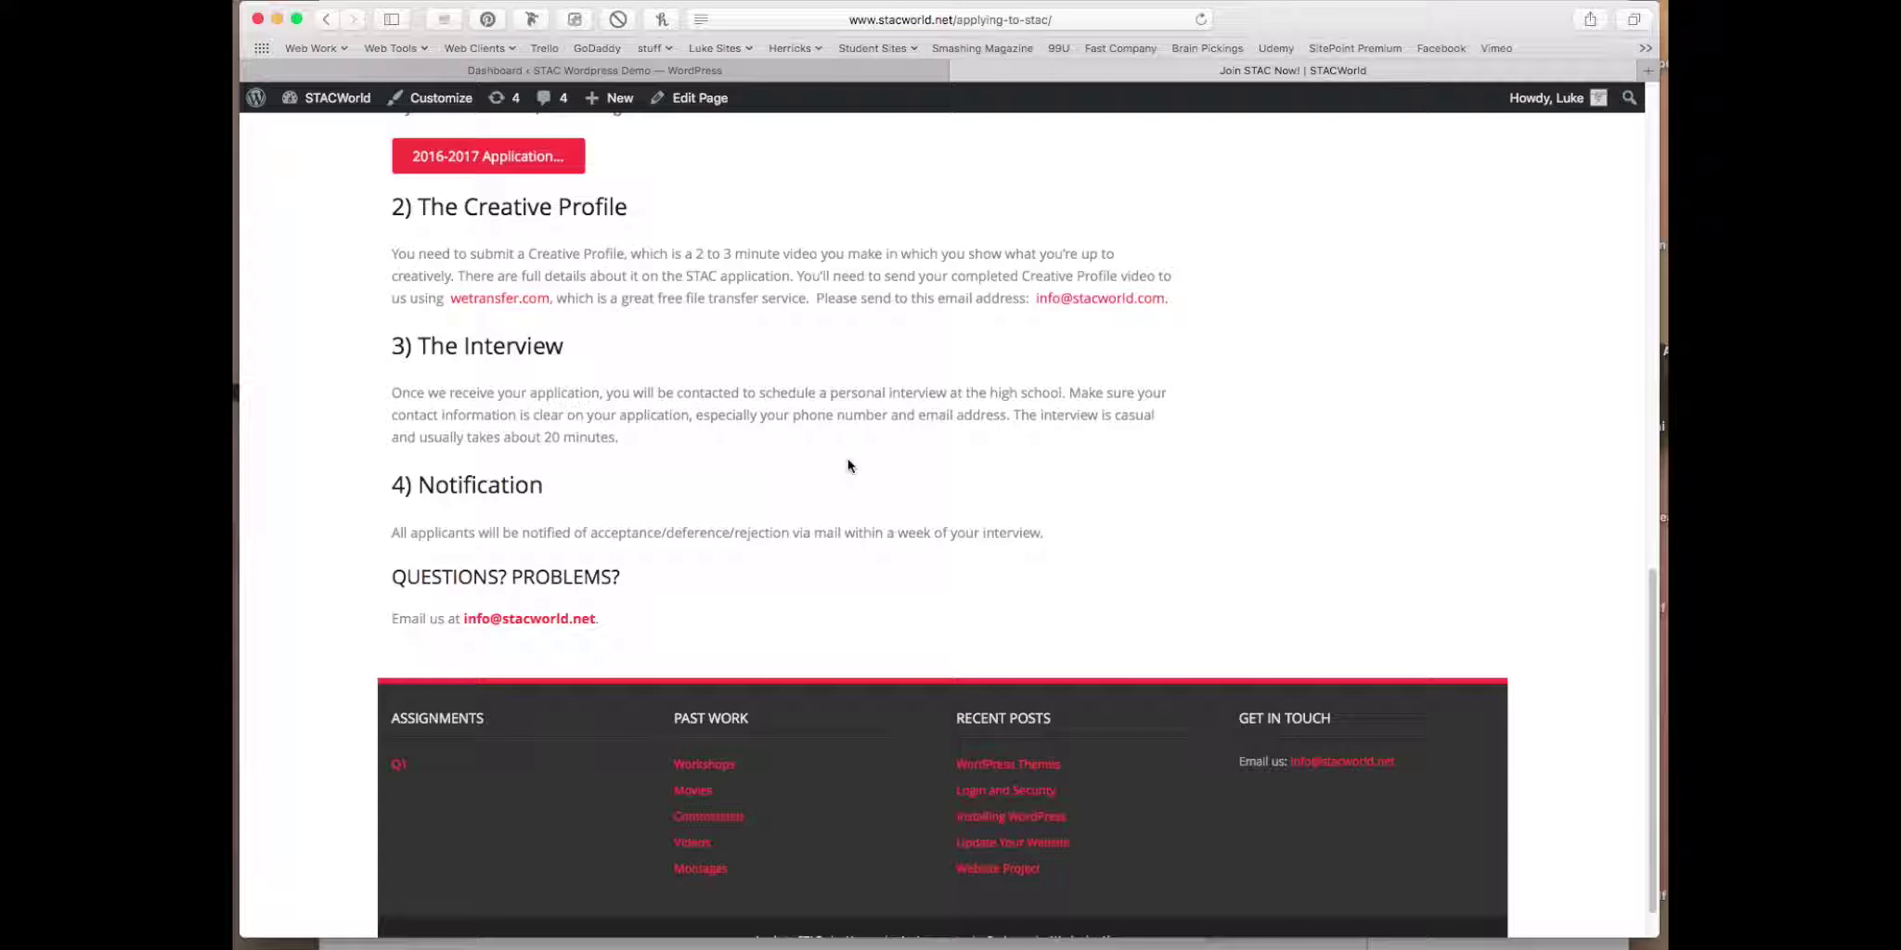
scroll(848, 464, up, 10)
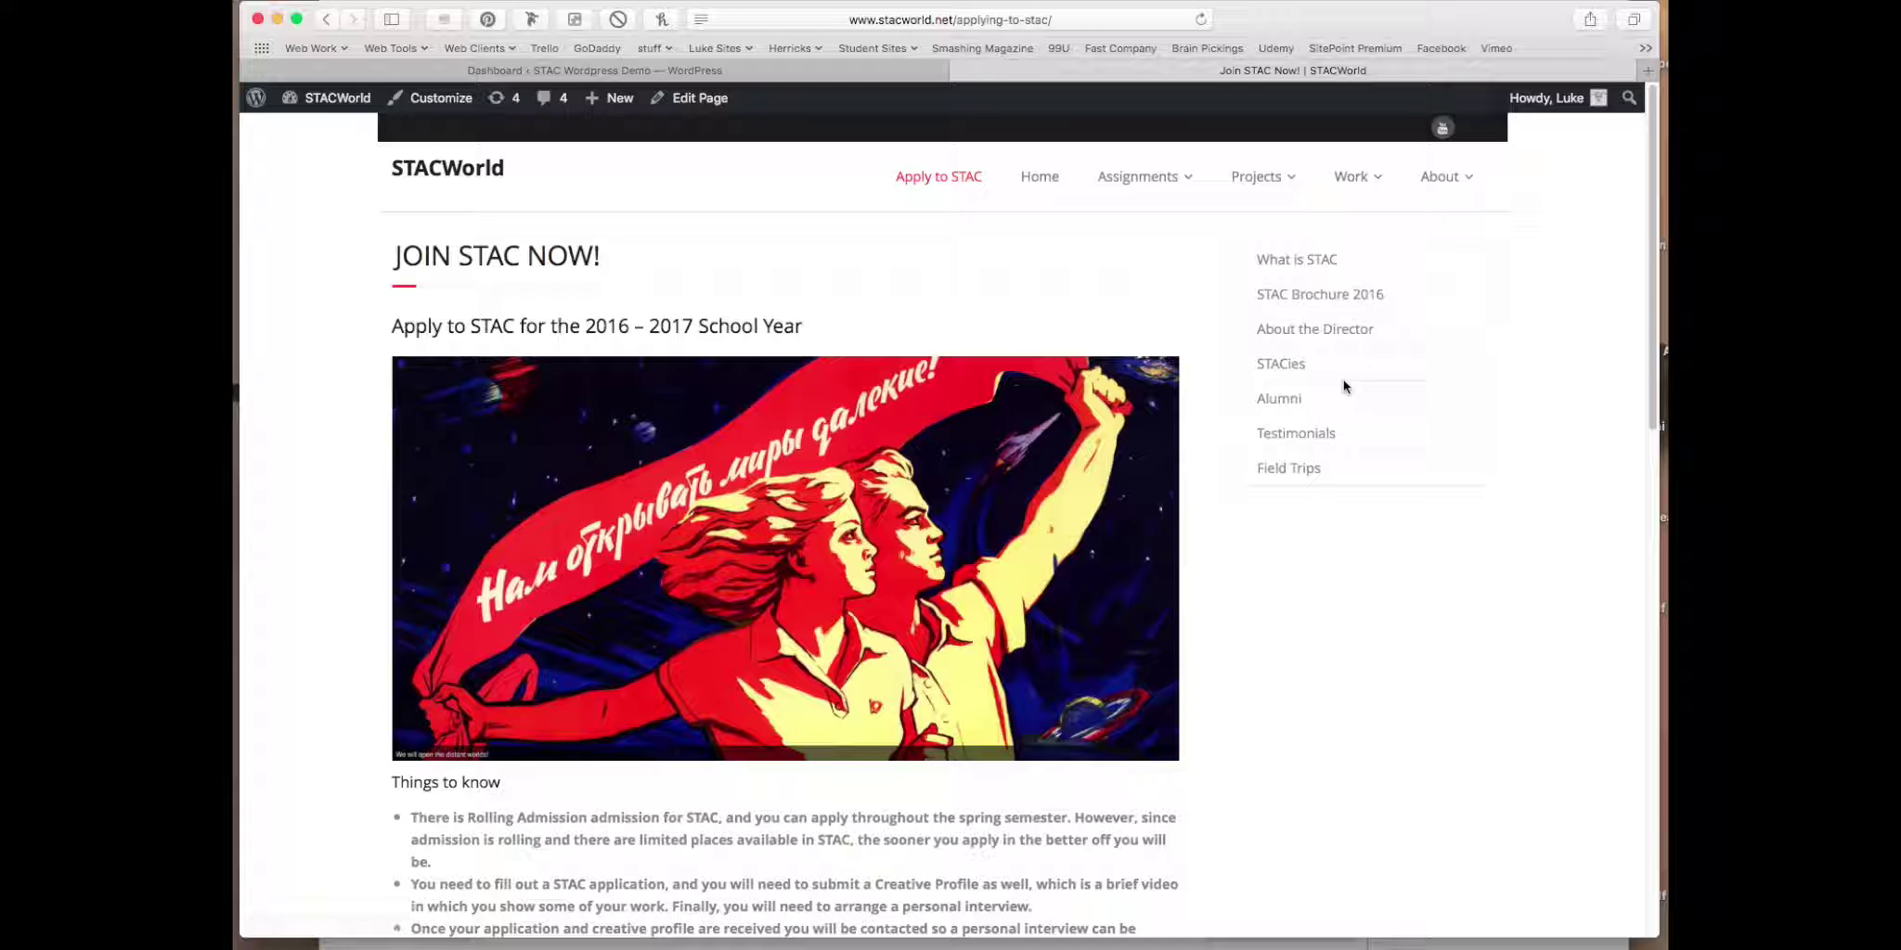
Step: View the Alumni category archive and the About the Director page, going back to Apply to STAC after each
click(1296, 409)
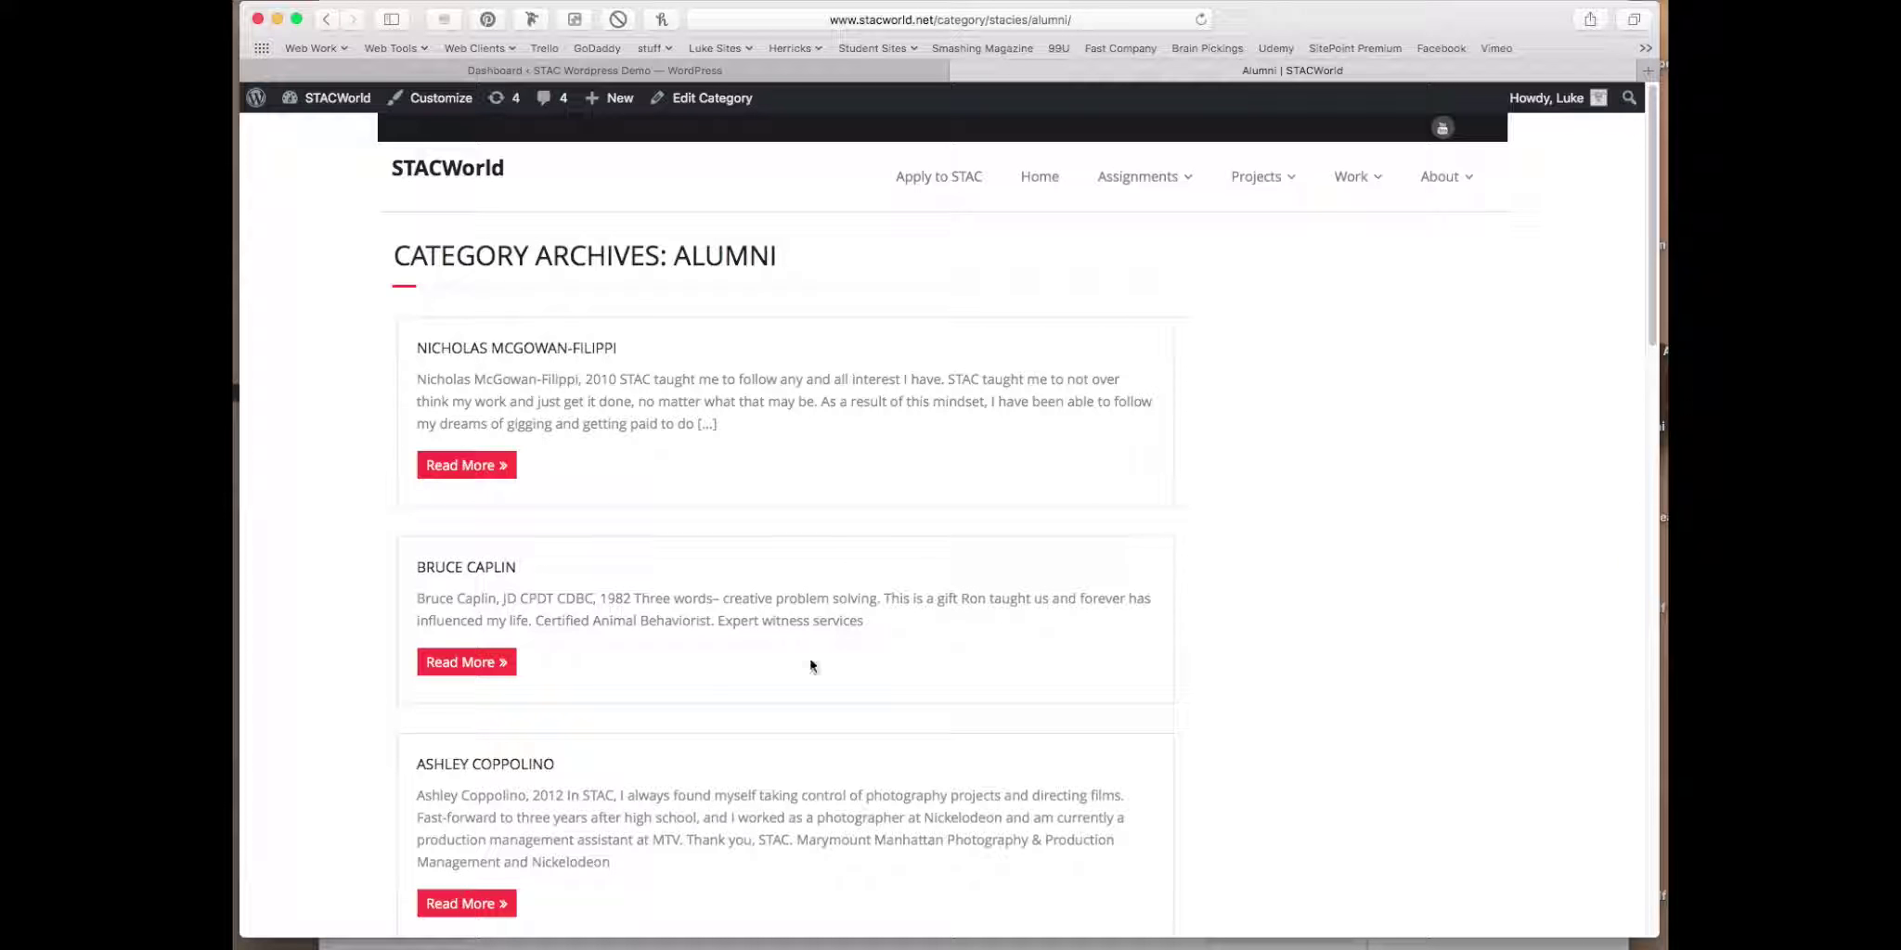
drag(394, 255, 513, 255)
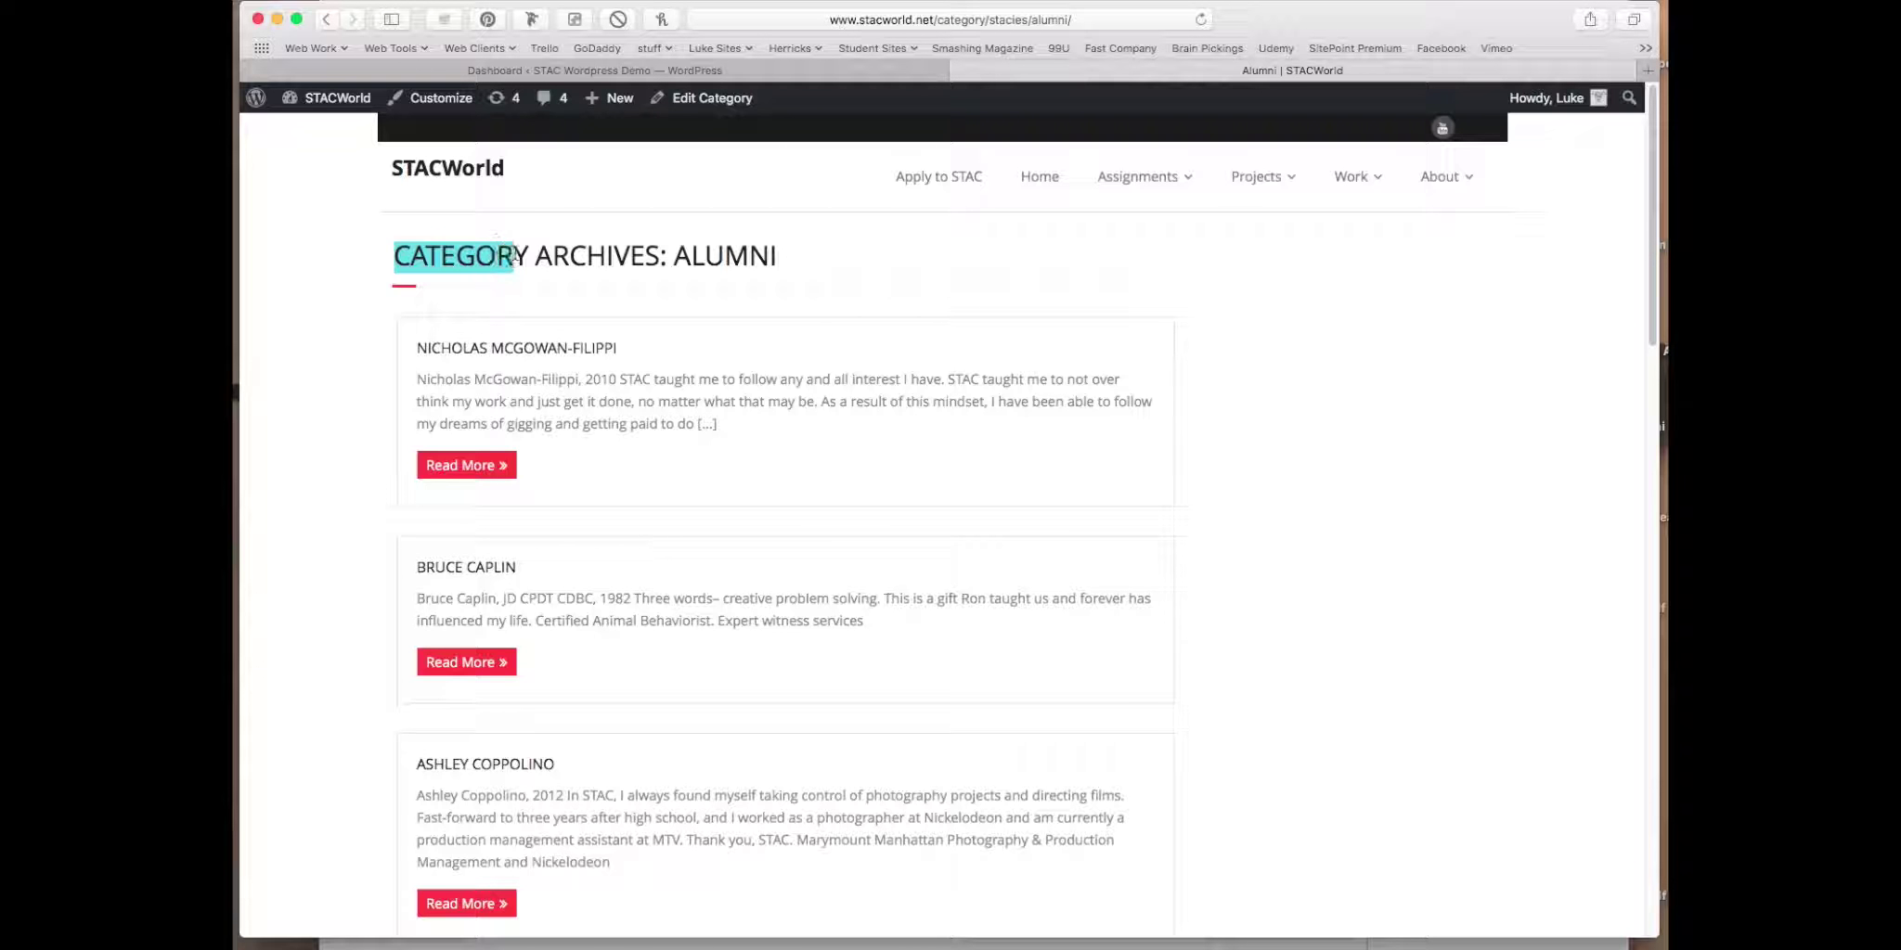
click(936, 186)
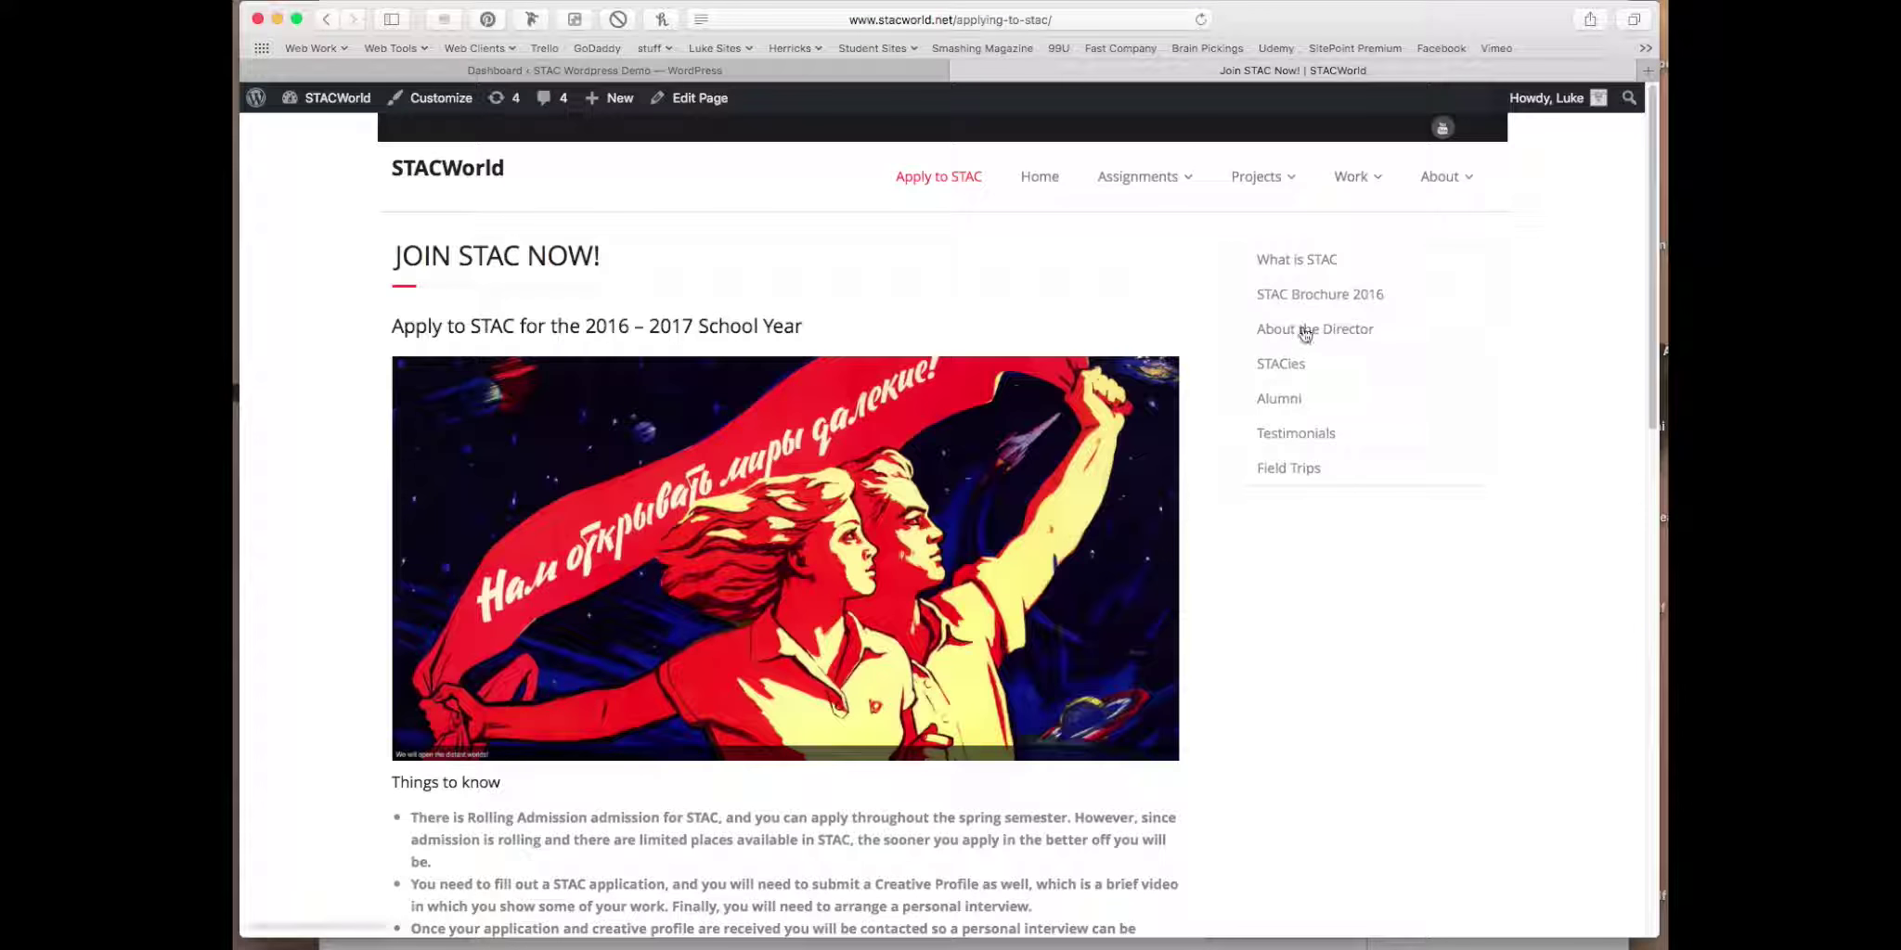
click(1303, 329)
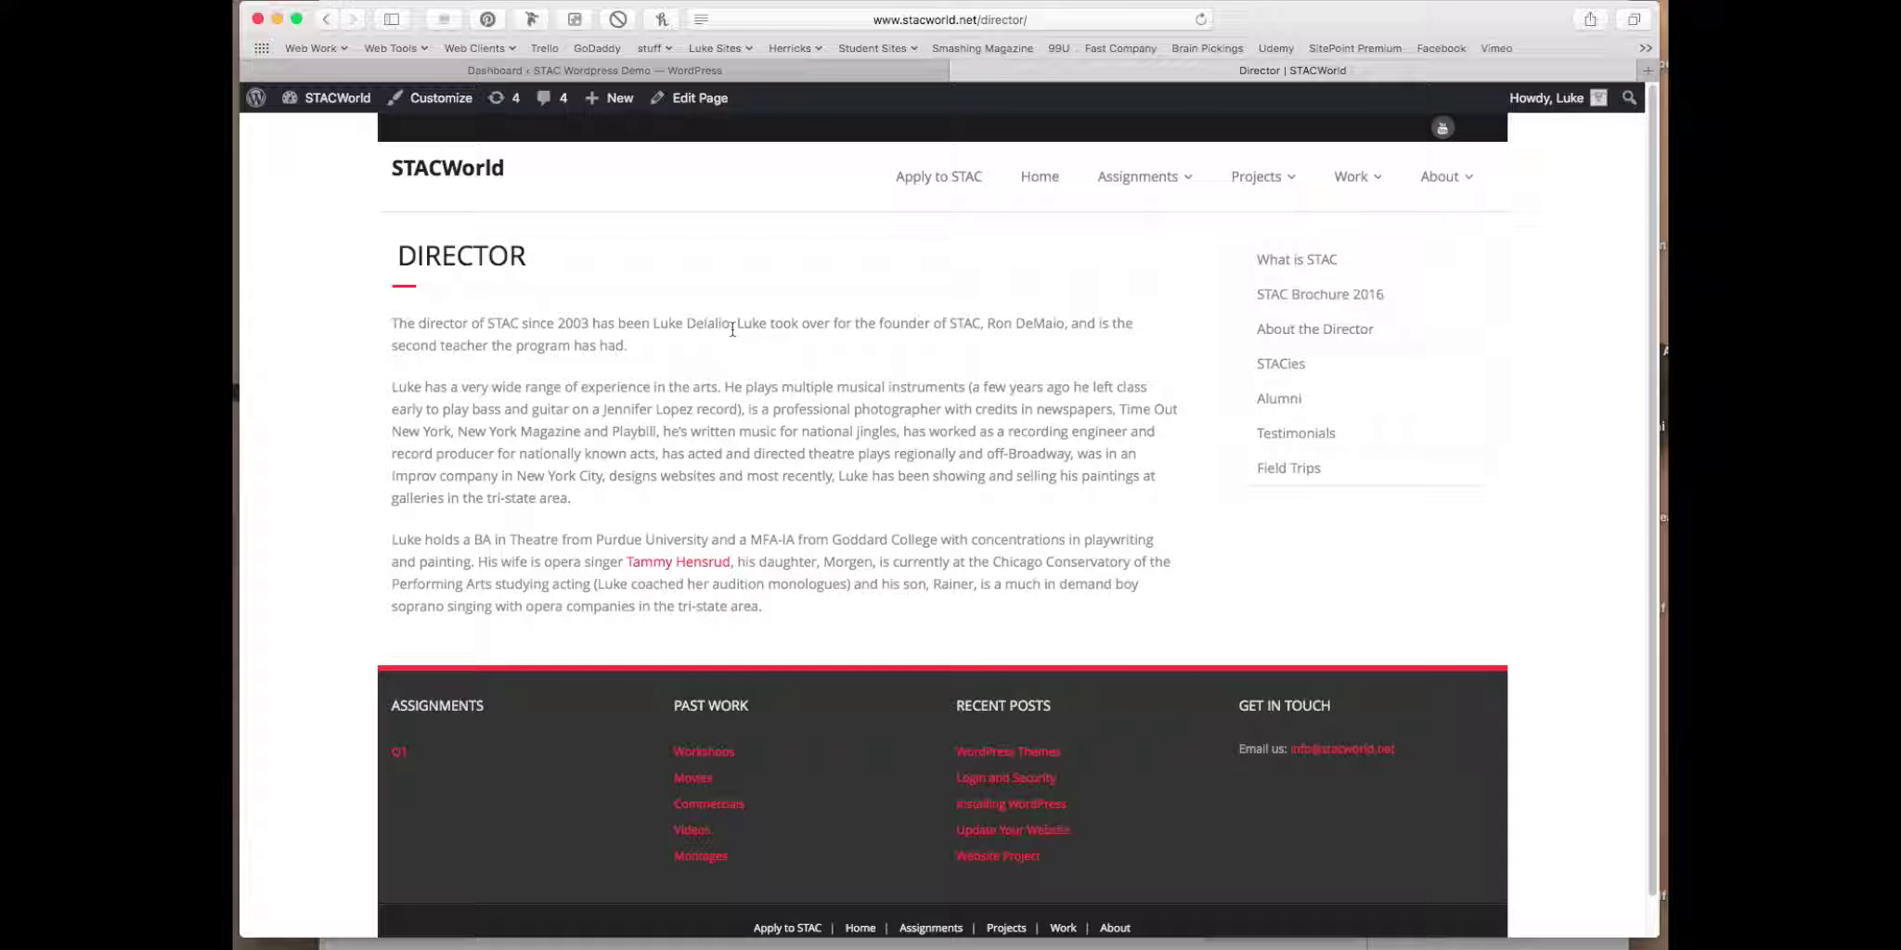
click(938, 175)
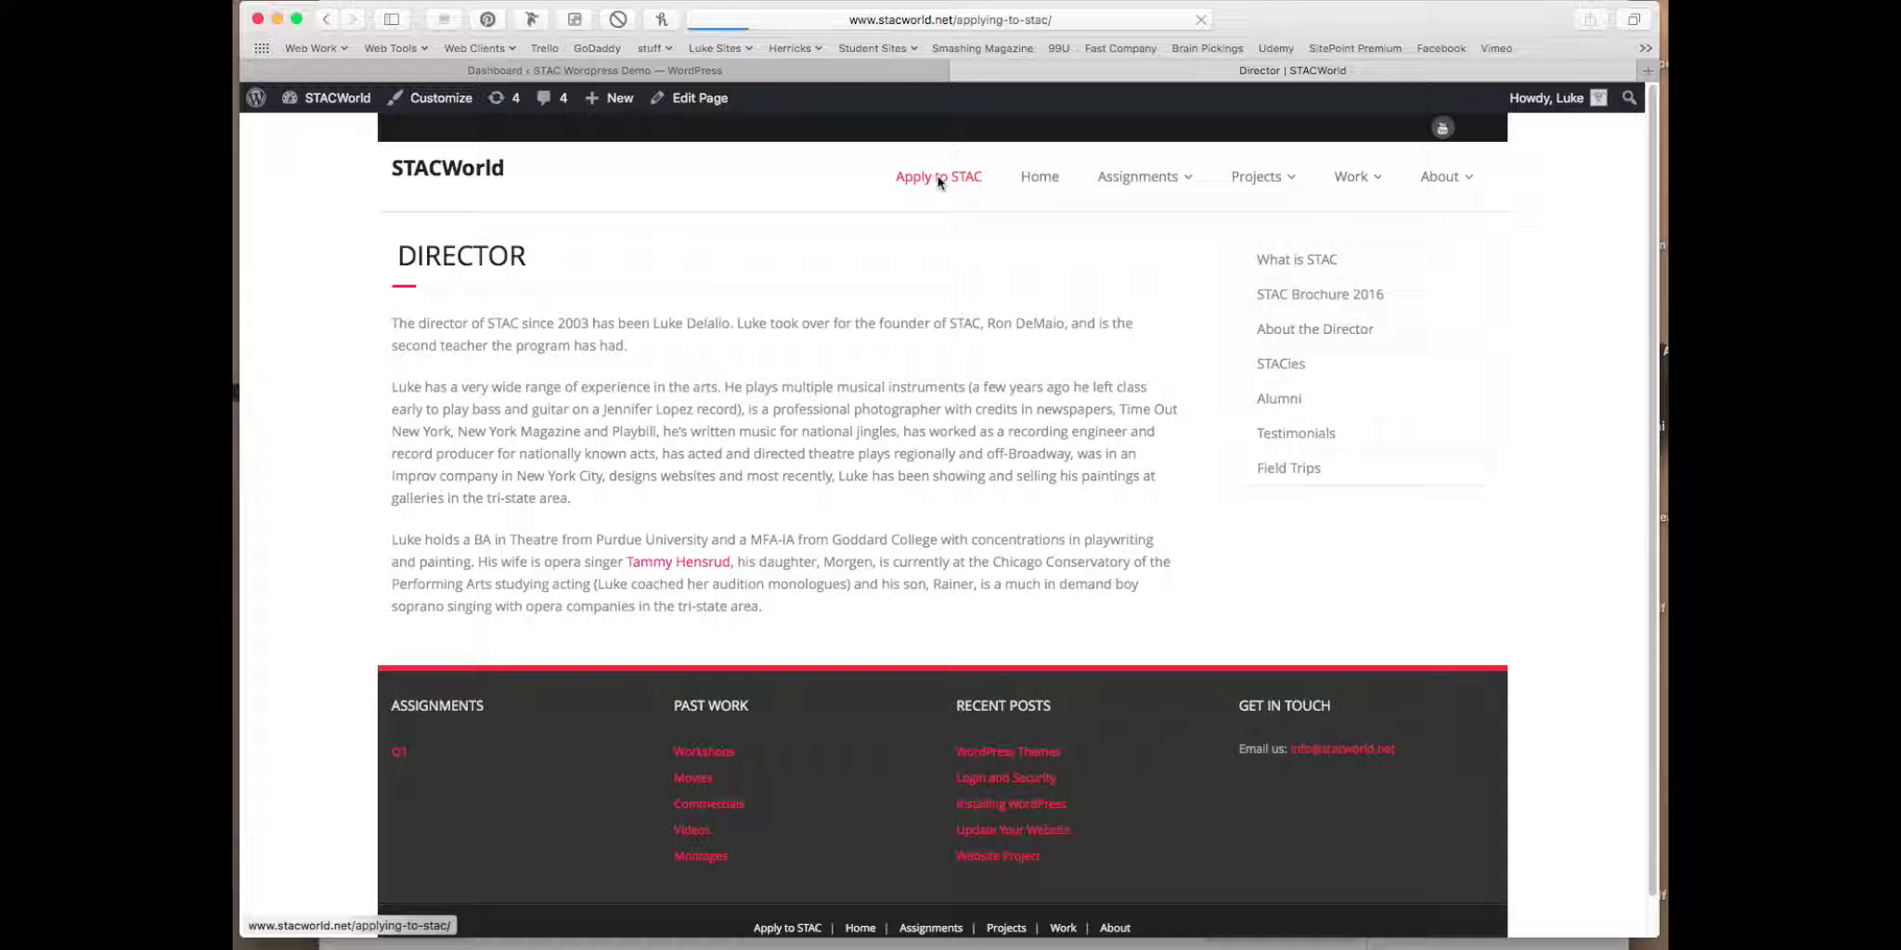
Step: Open the Assignments category archive and examine its heading
click(1138, 176)
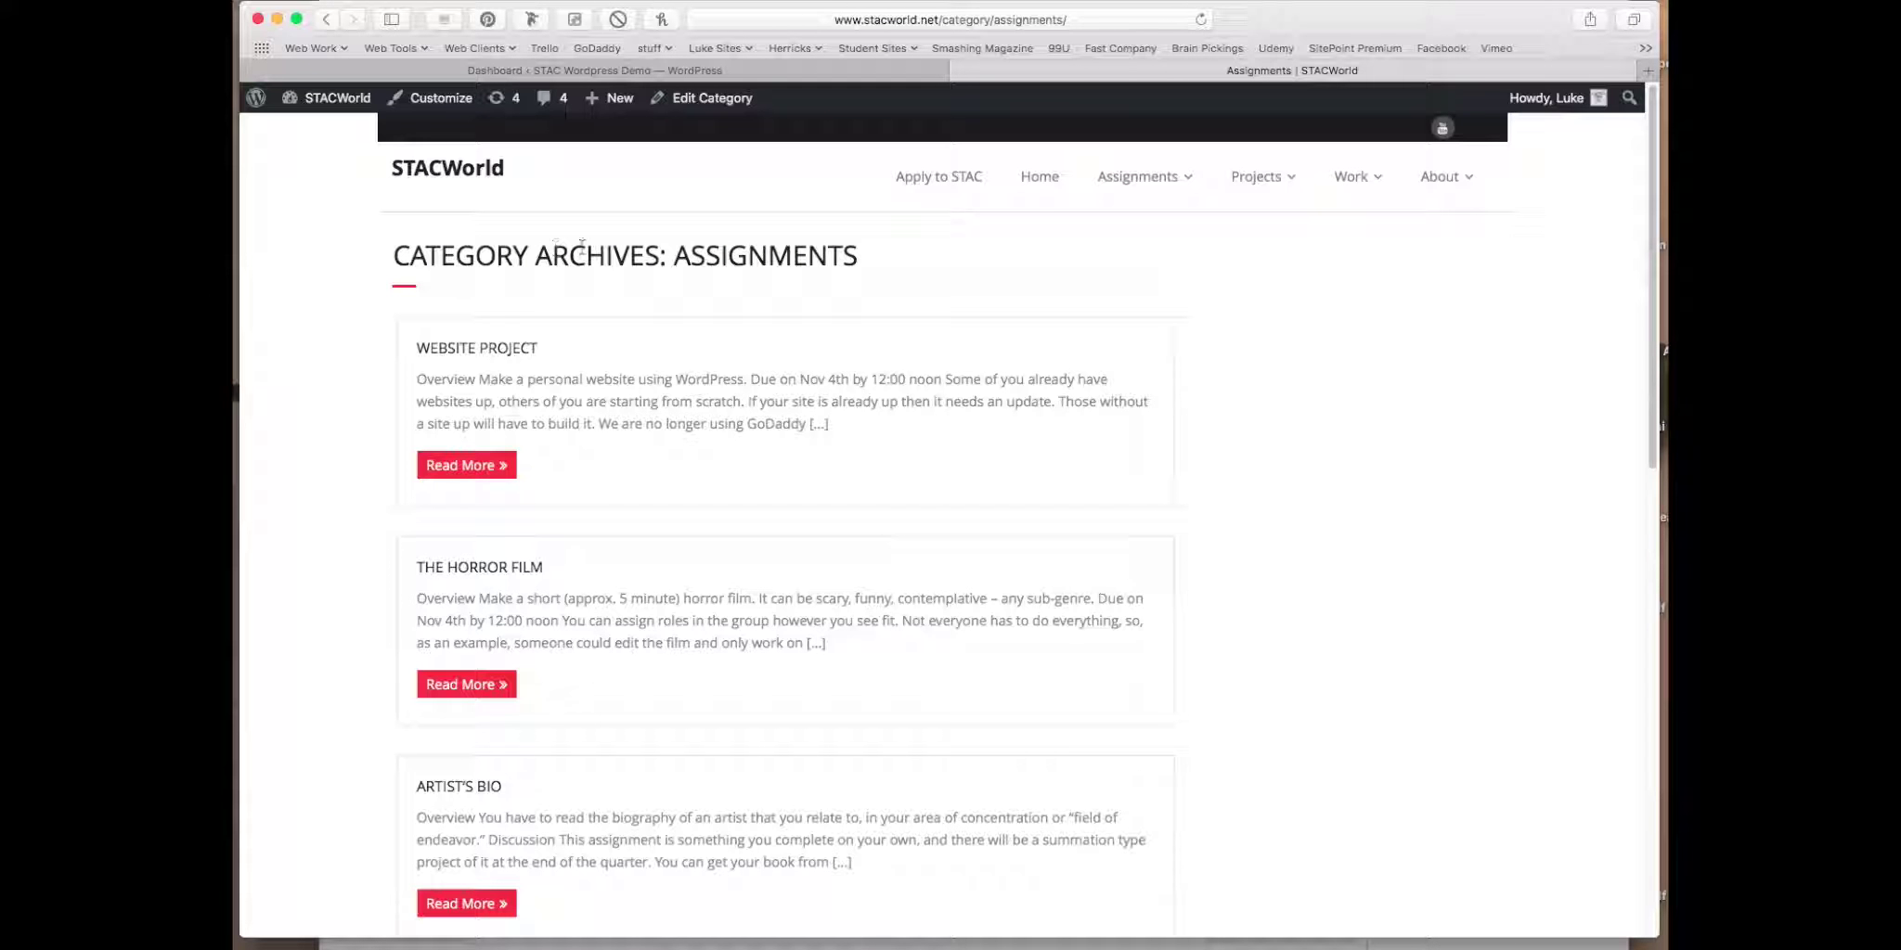
drag(442, 258, 512, 258)
click(733, 280)
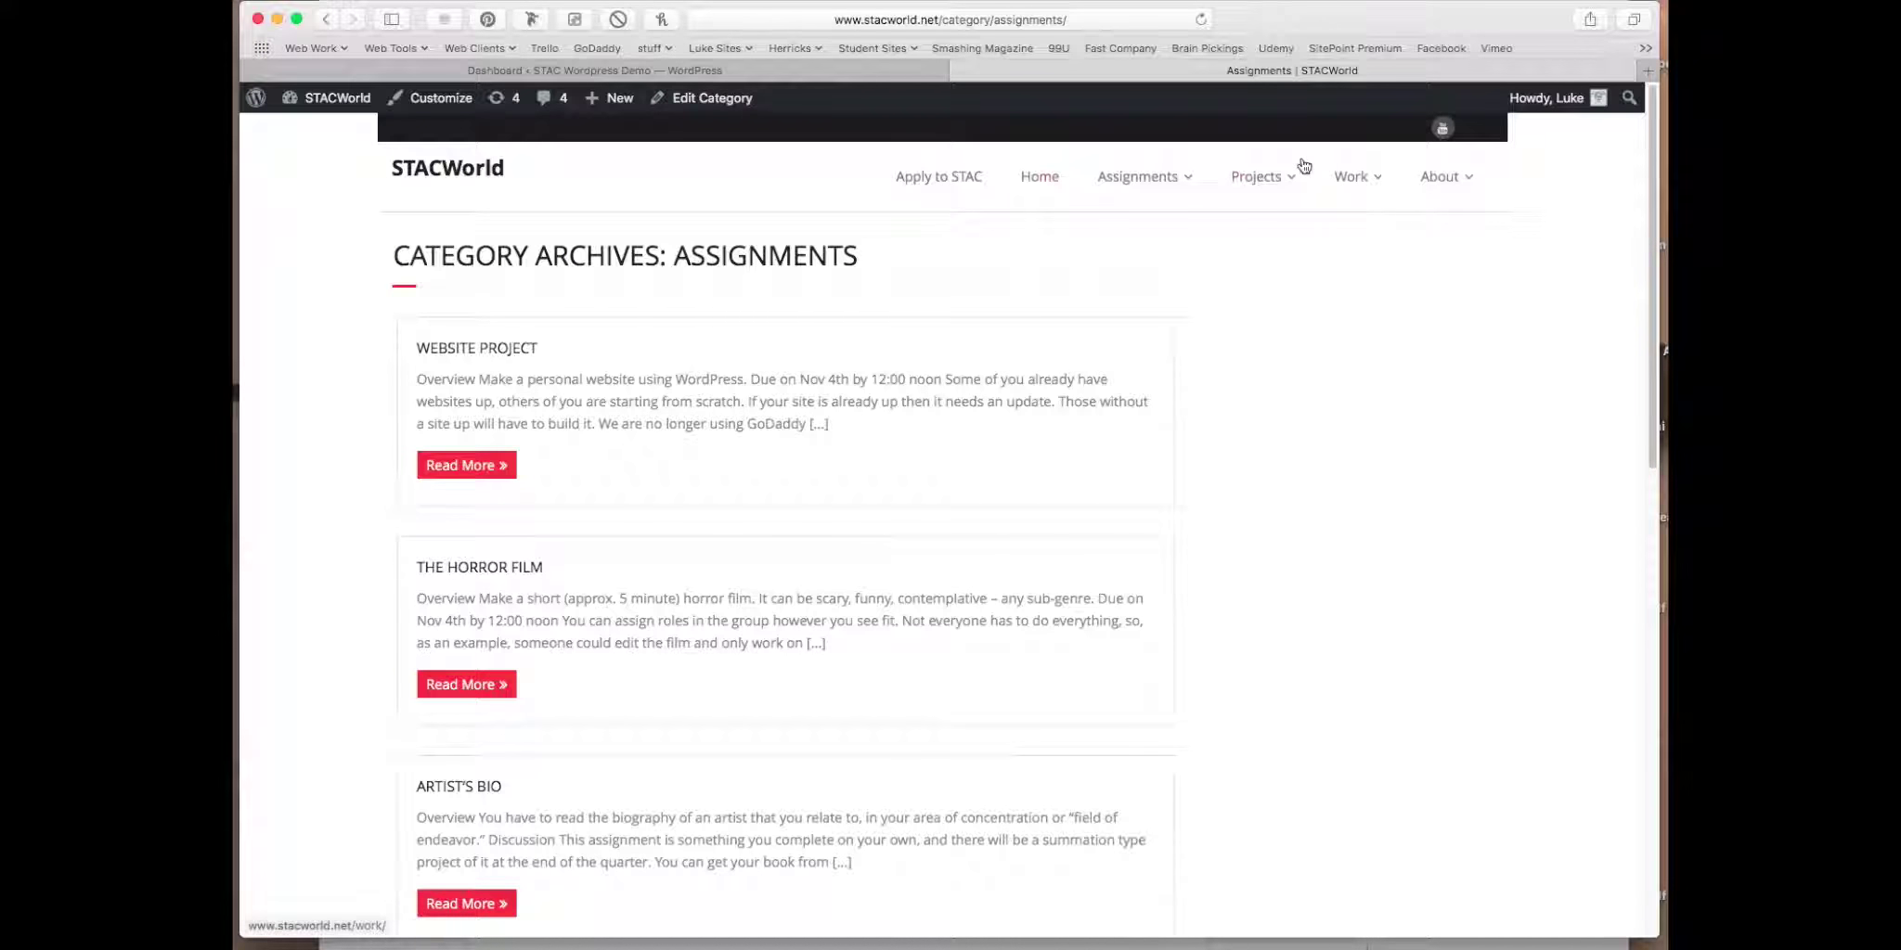
Step: Go to the STAC director's headshot photography website and show its Portfolio categories
click(1056, 21)
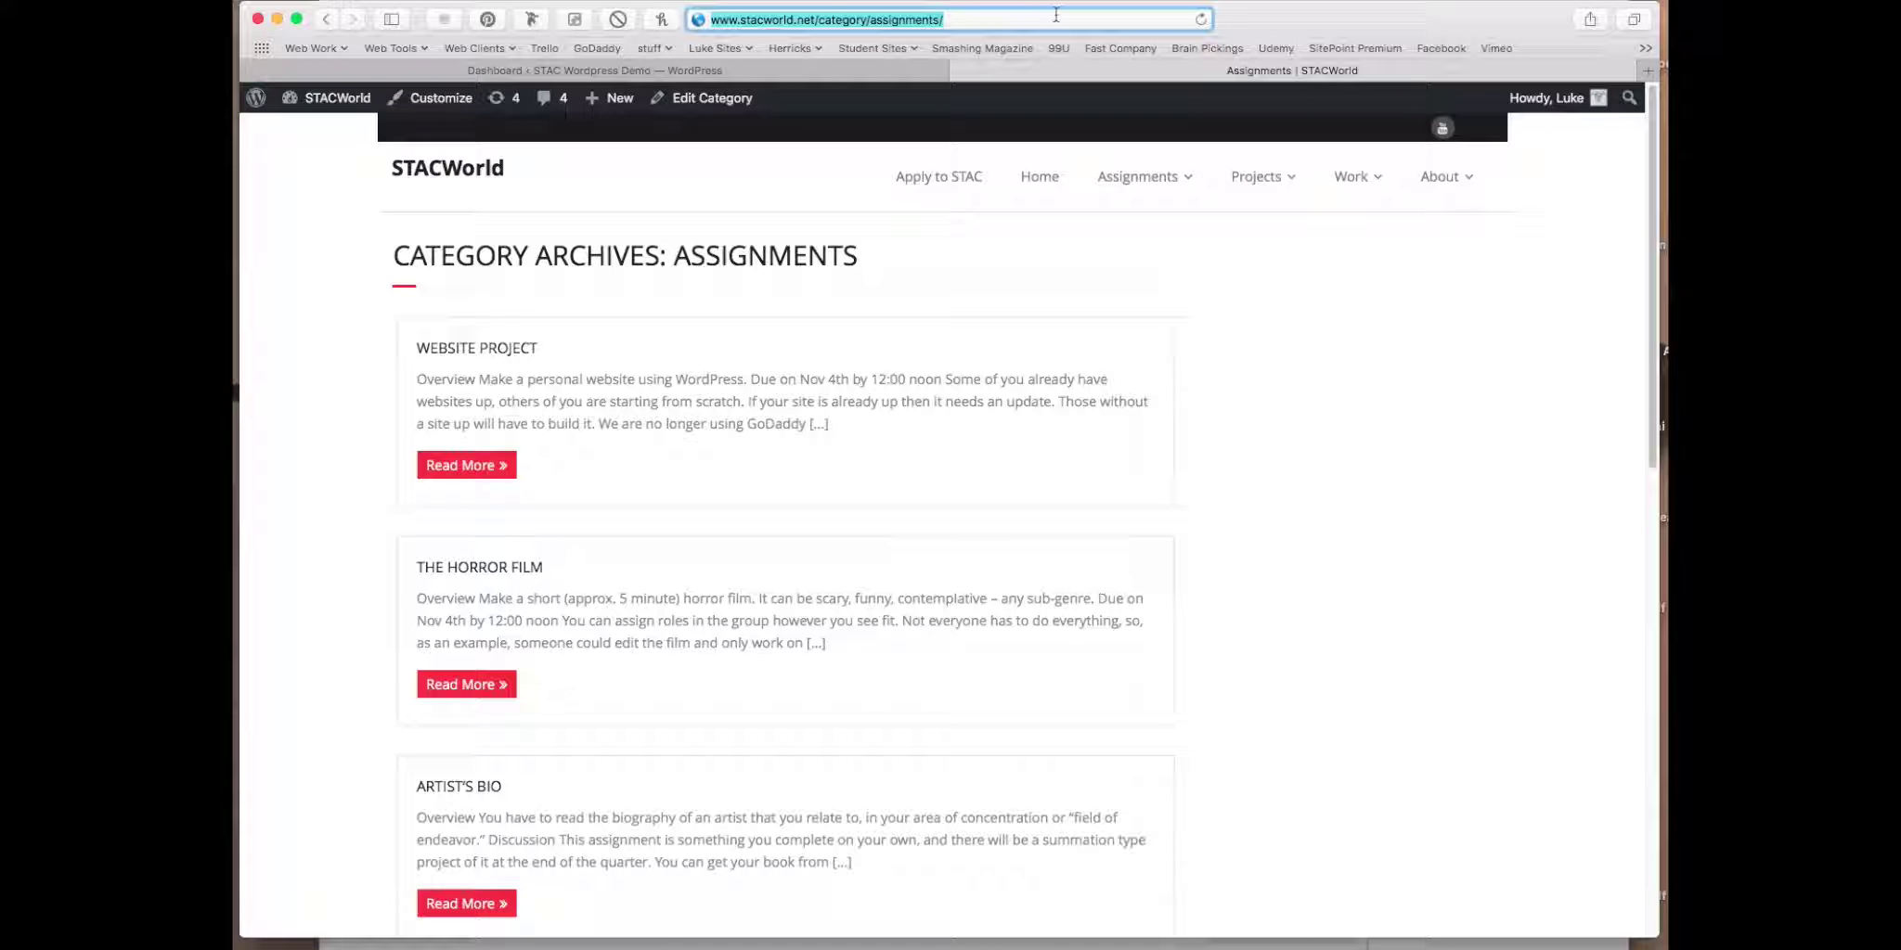
text(luke)
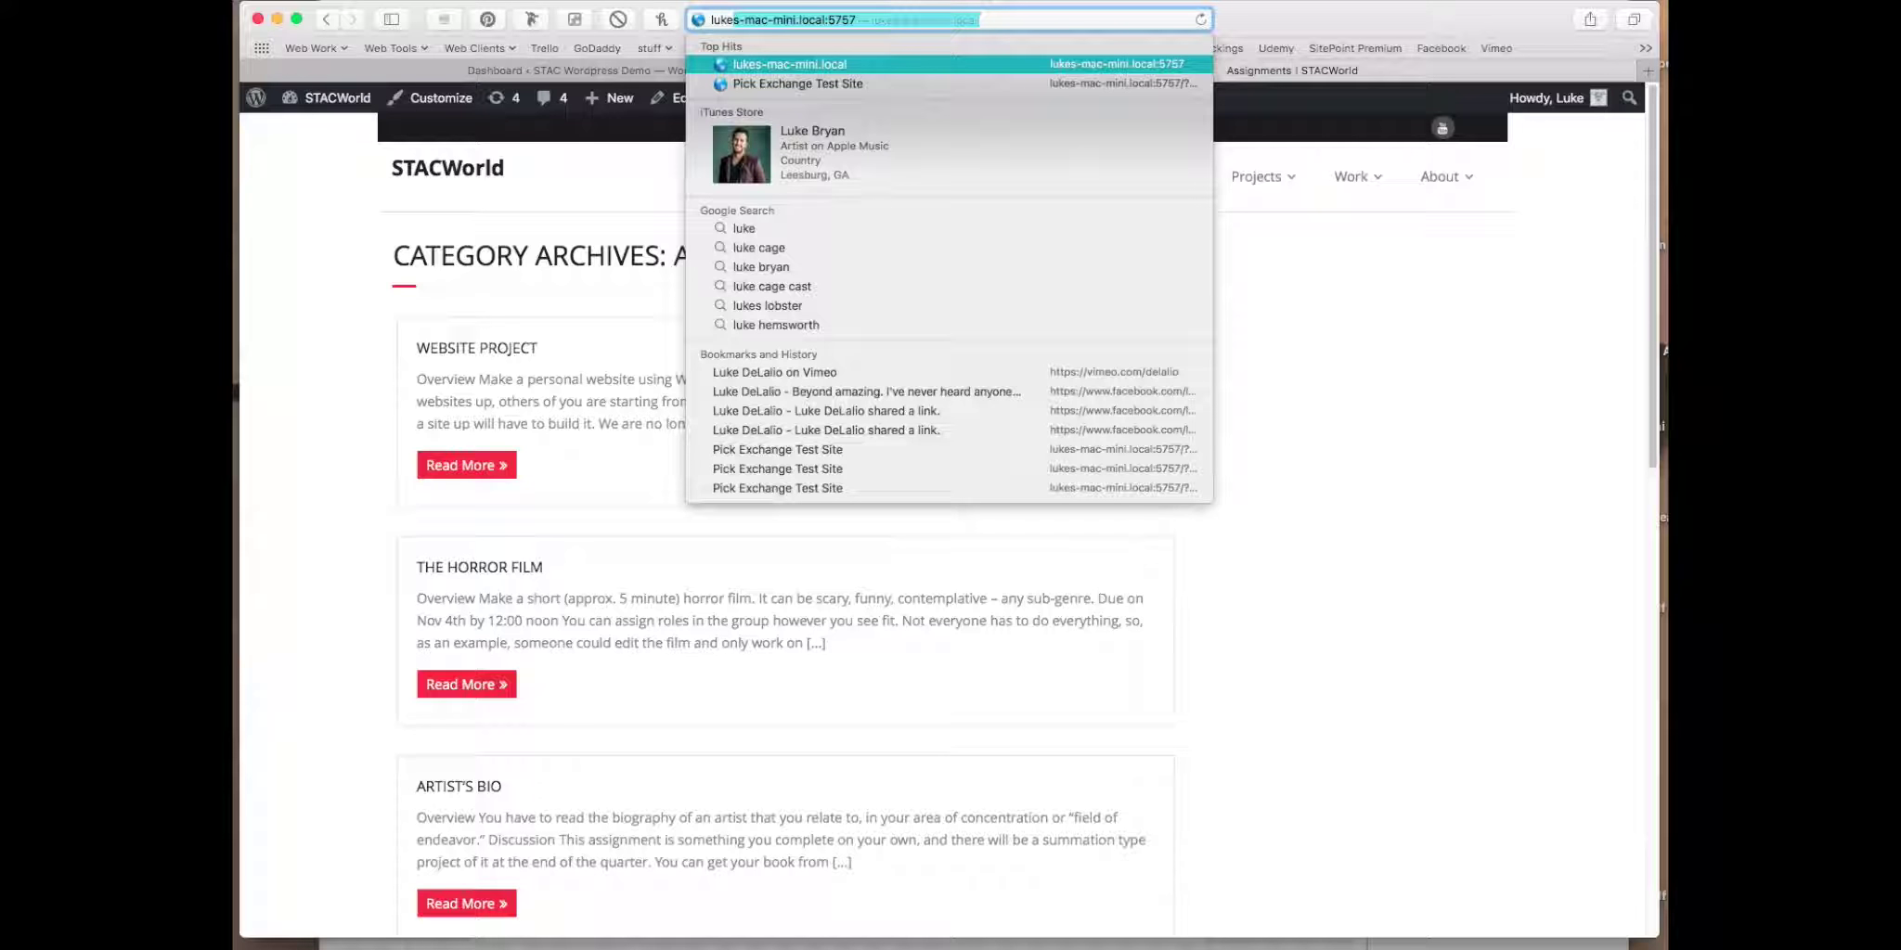
text(delalio)
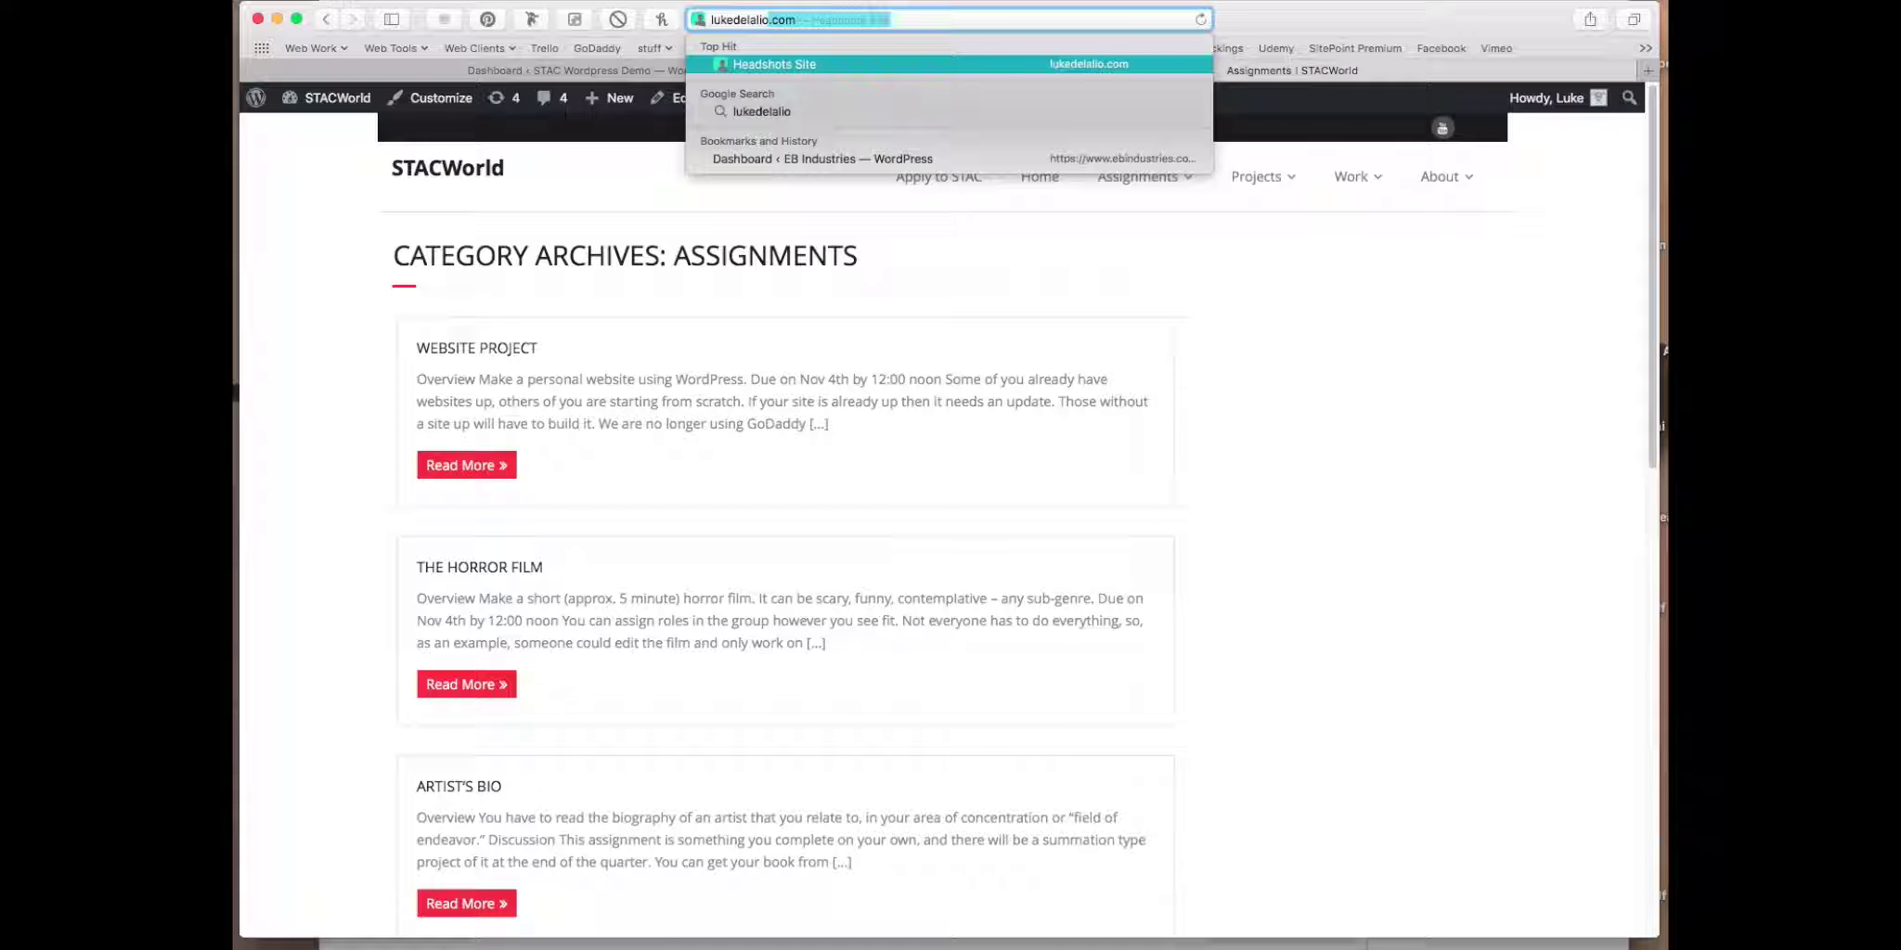
key(Return)
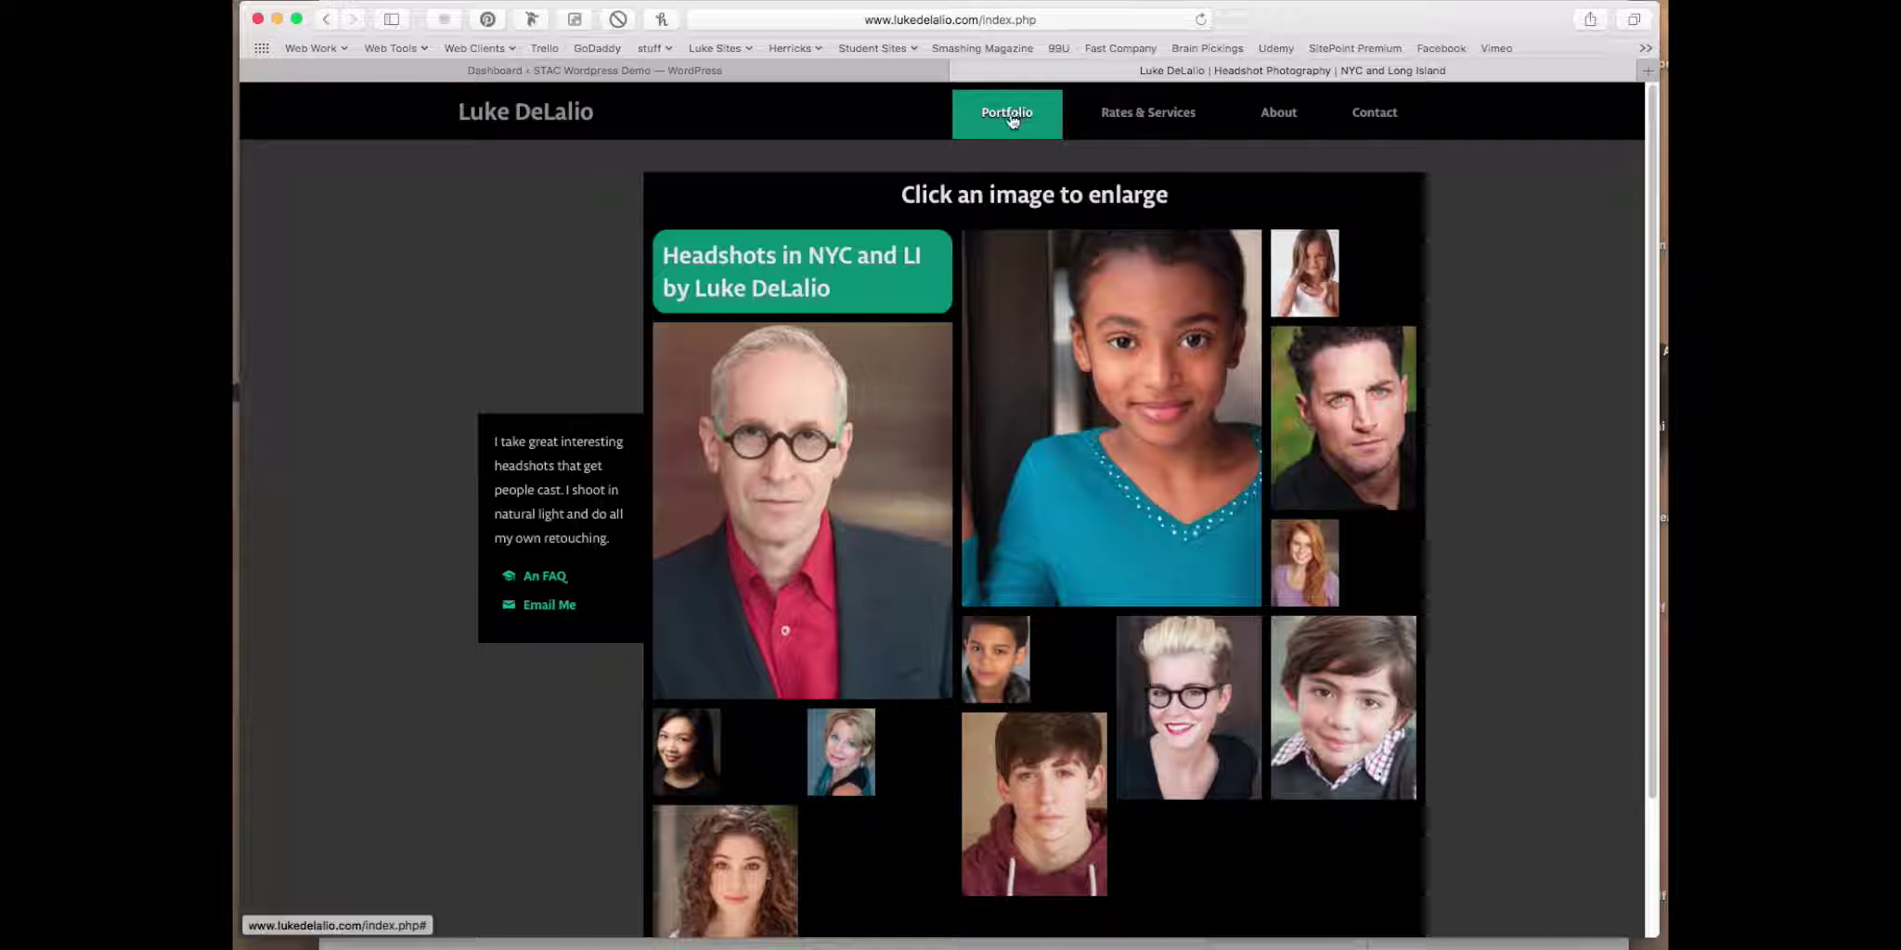
click(1012, 121)
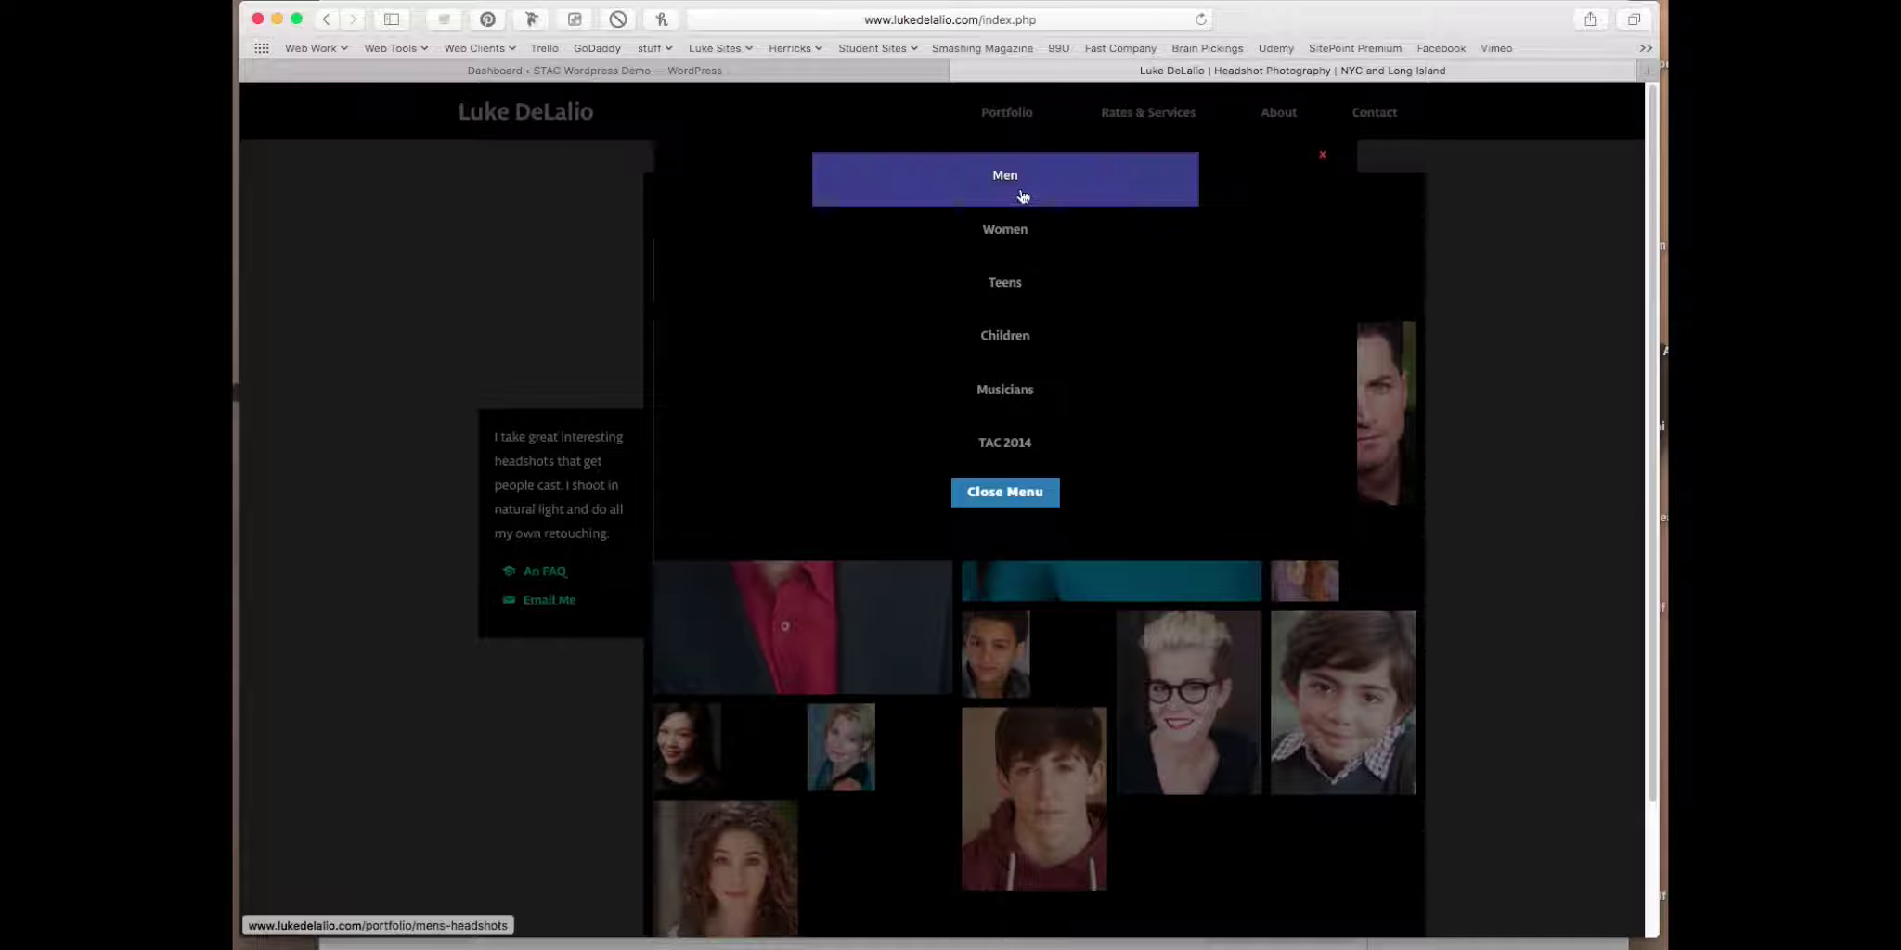
Step: View the photography site's Teens portfolio, Rates & Services, About and Contact pages, and close the site to return to the WordPress dashboard
click(1015, 283)
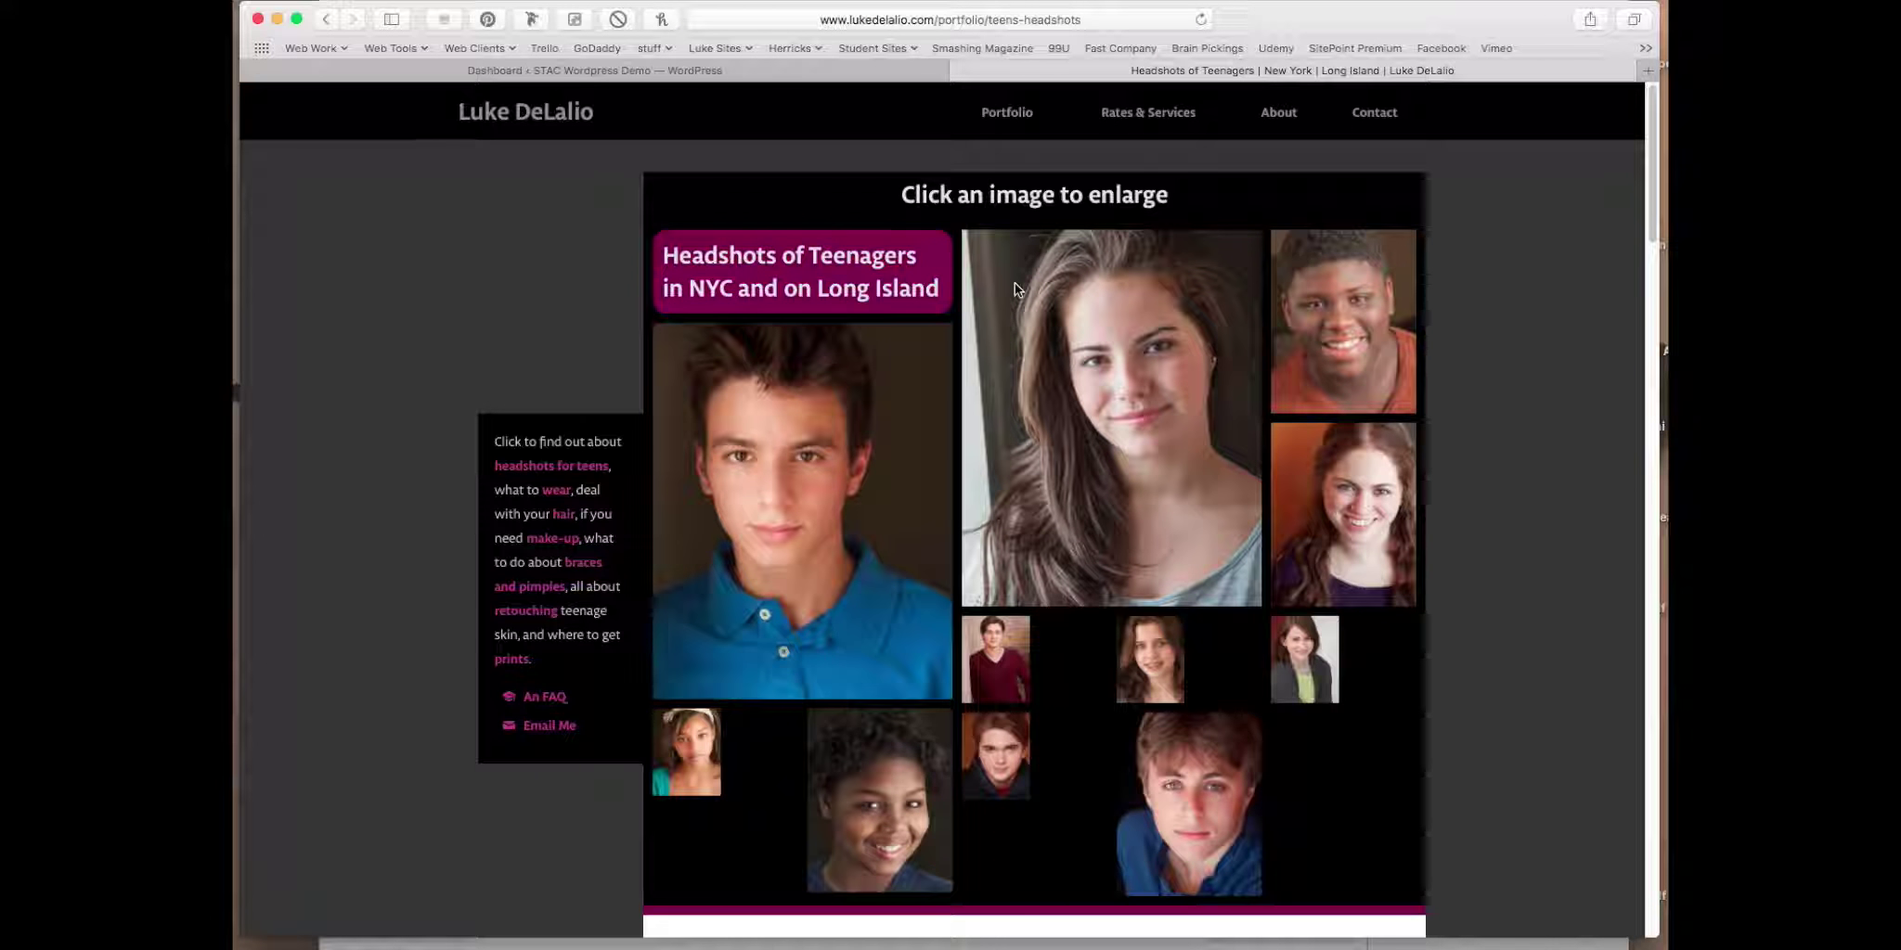
click(1138, 117)
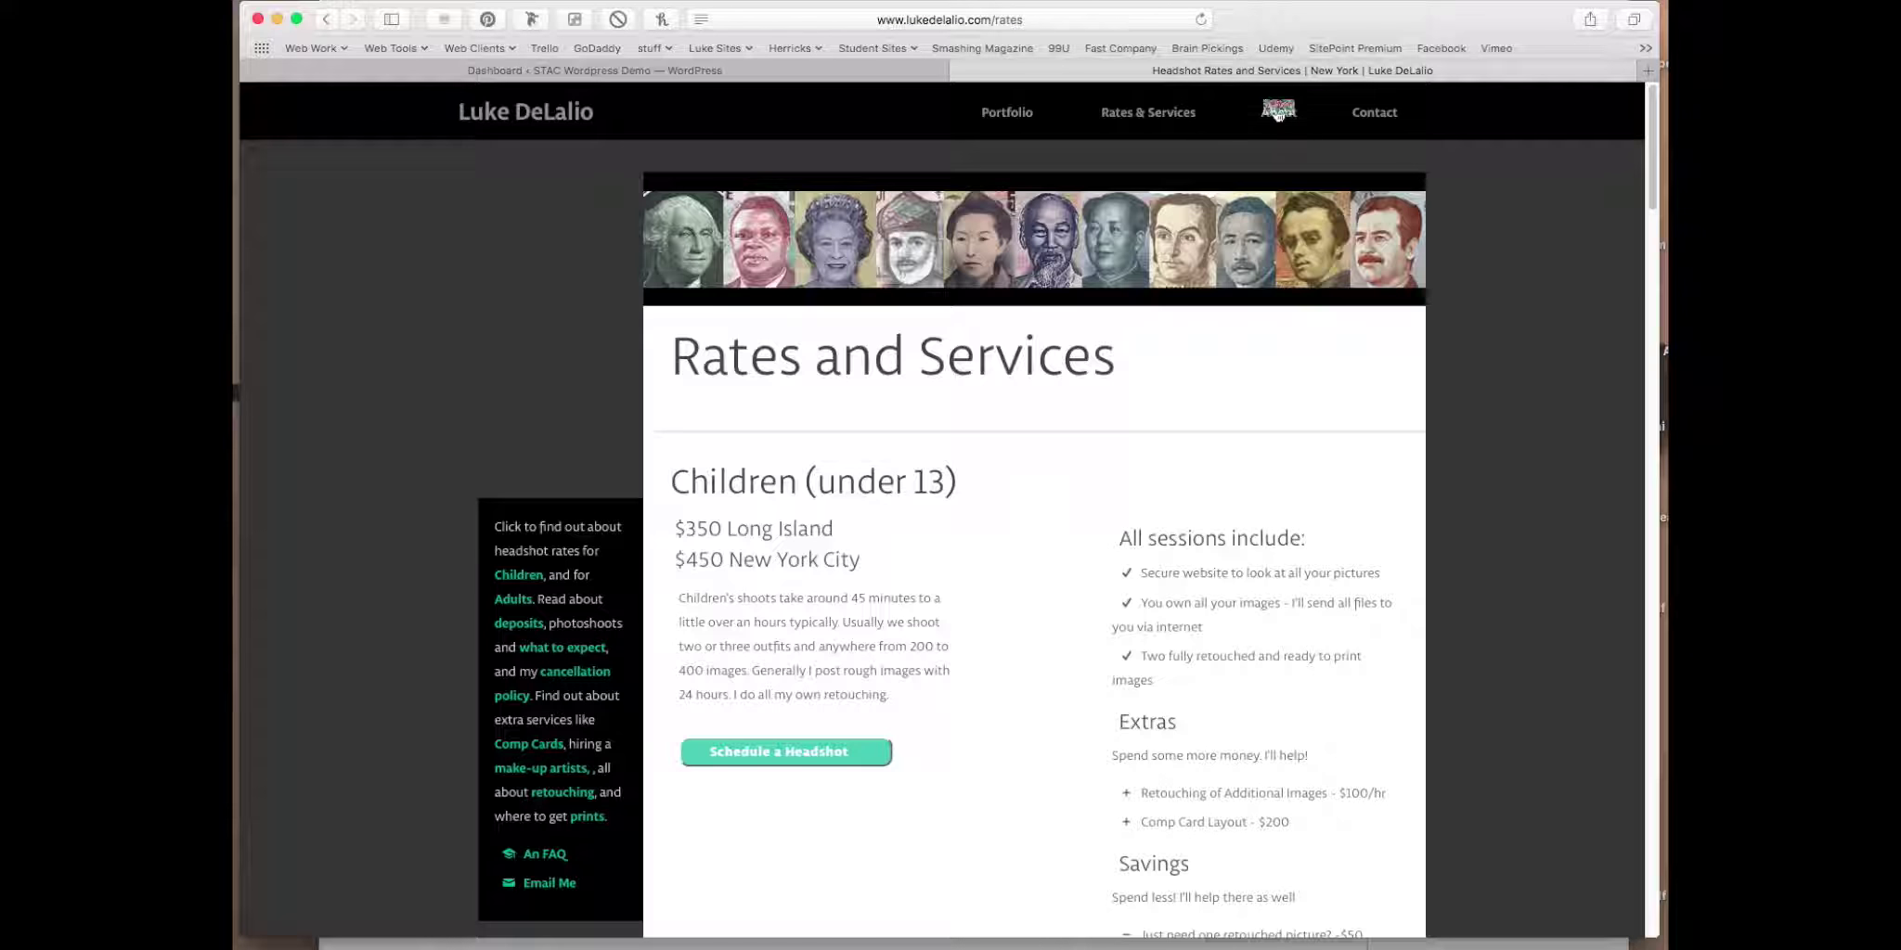
click(1288, 114)
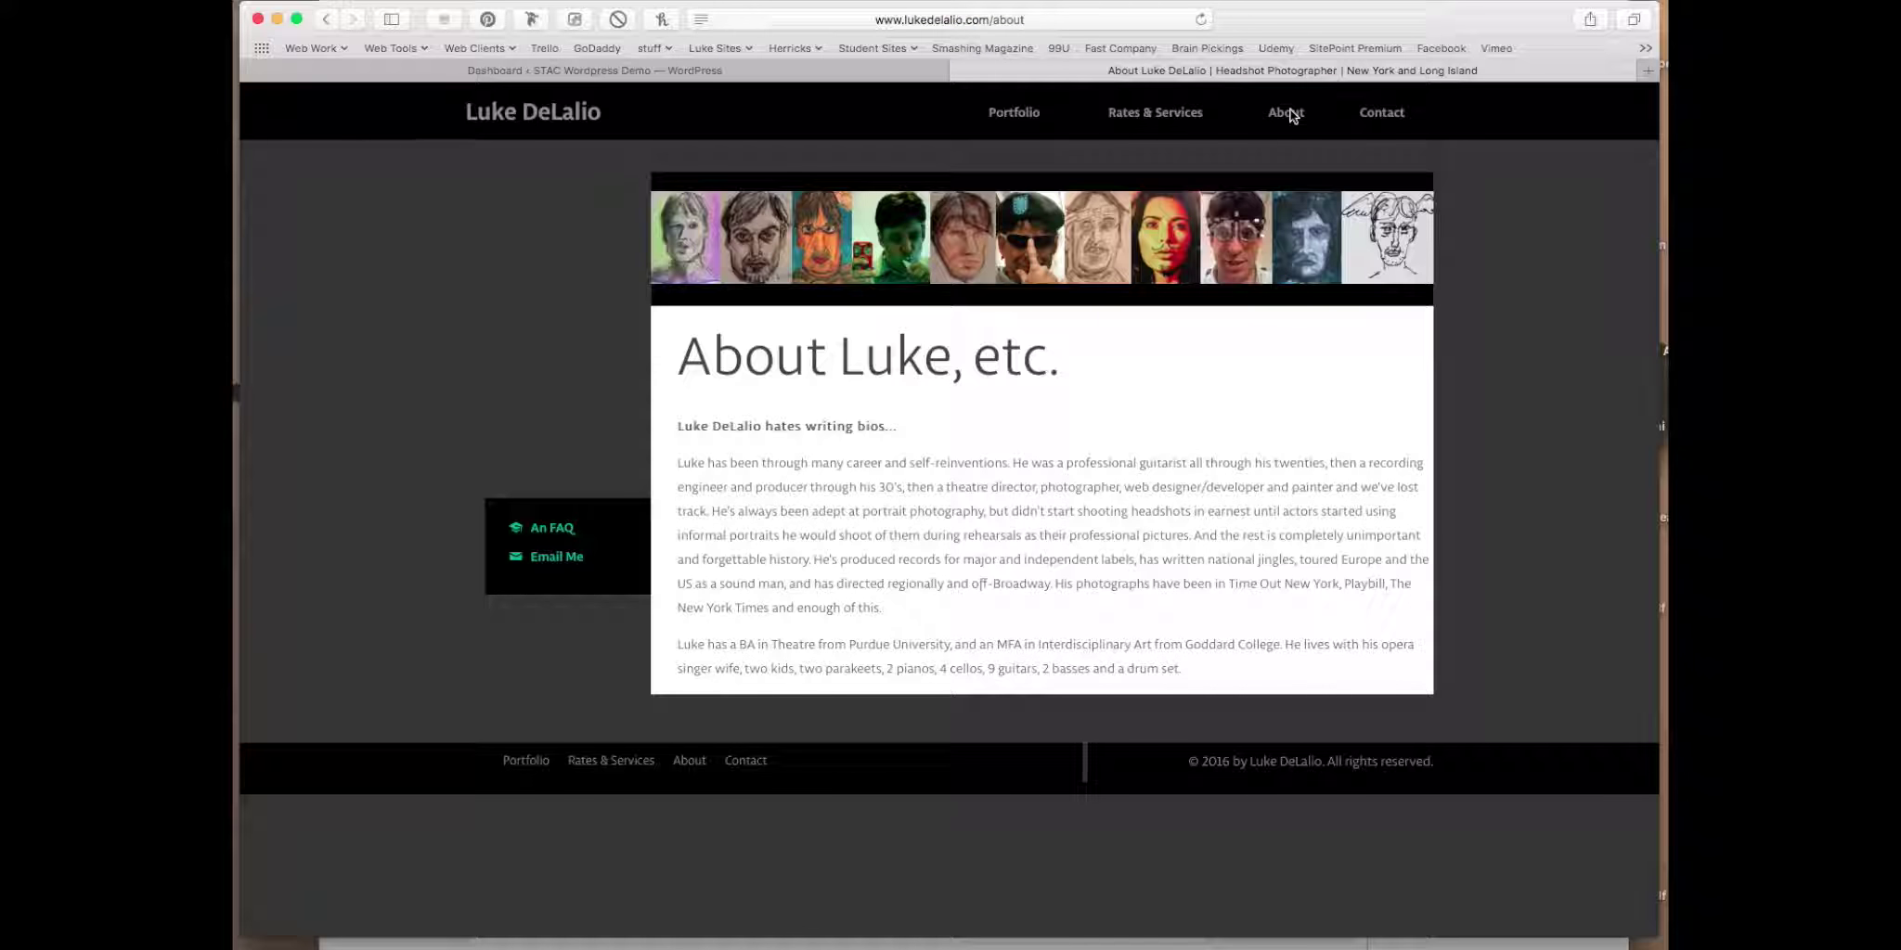
click(1372, 116)
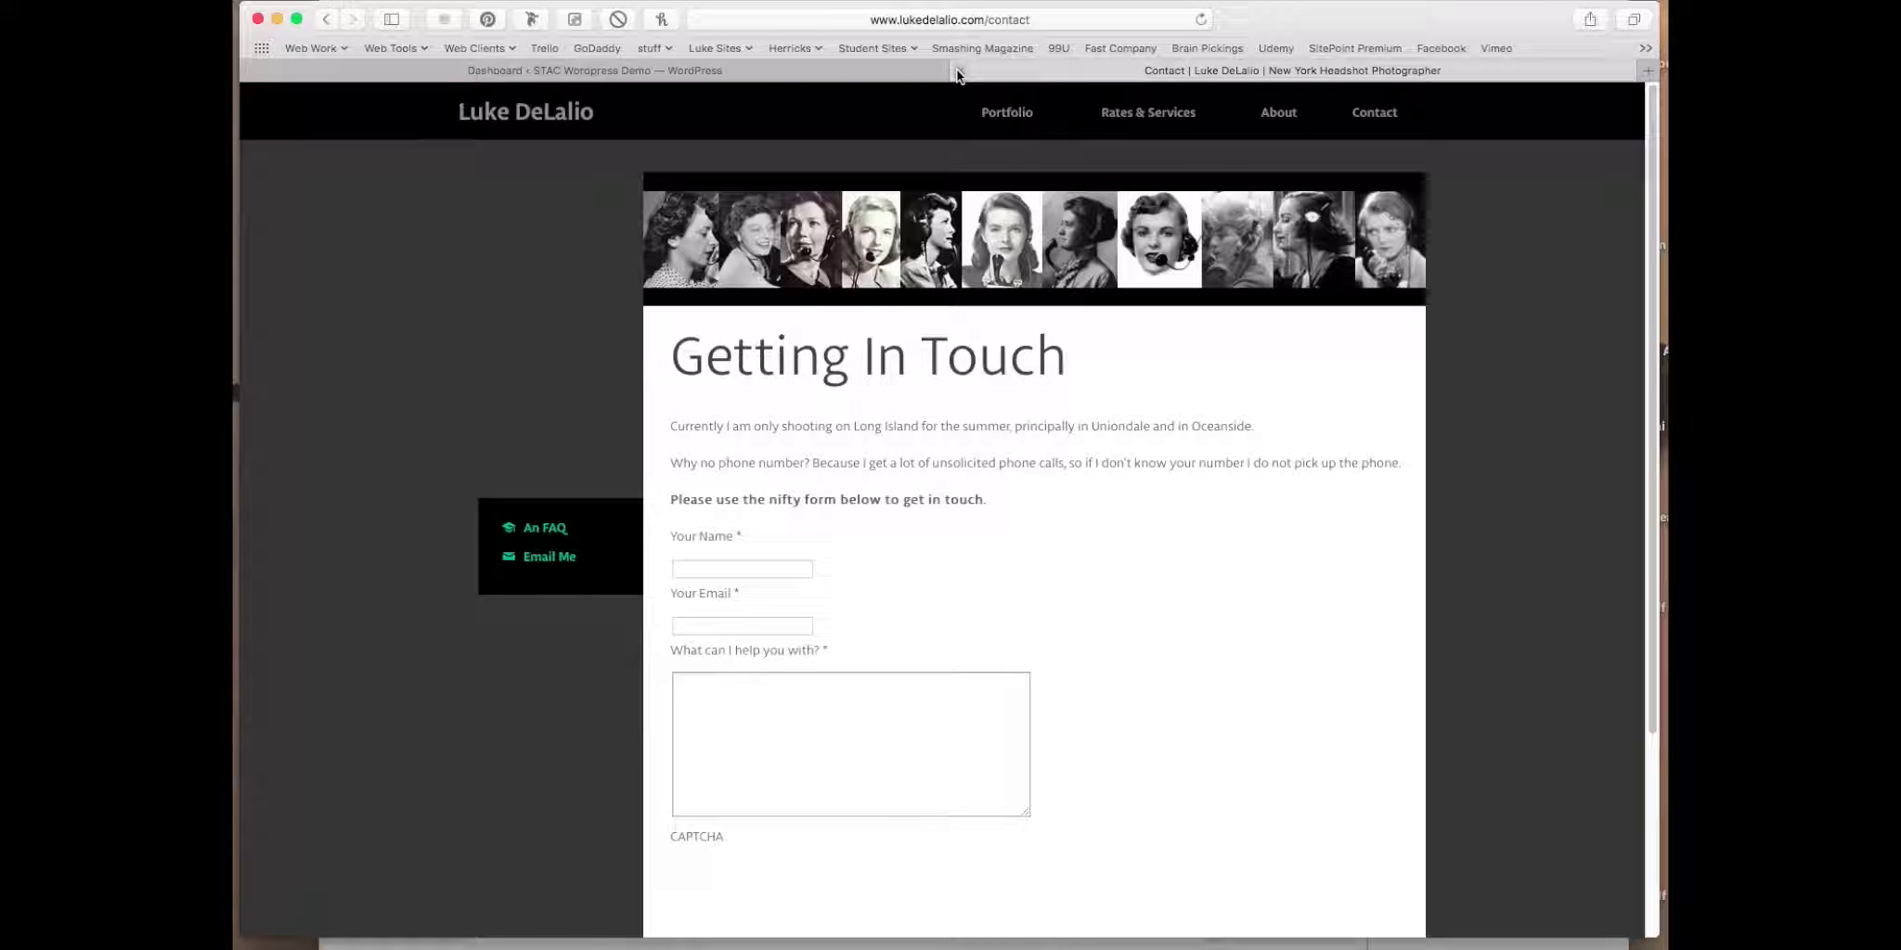
click(959, 71)
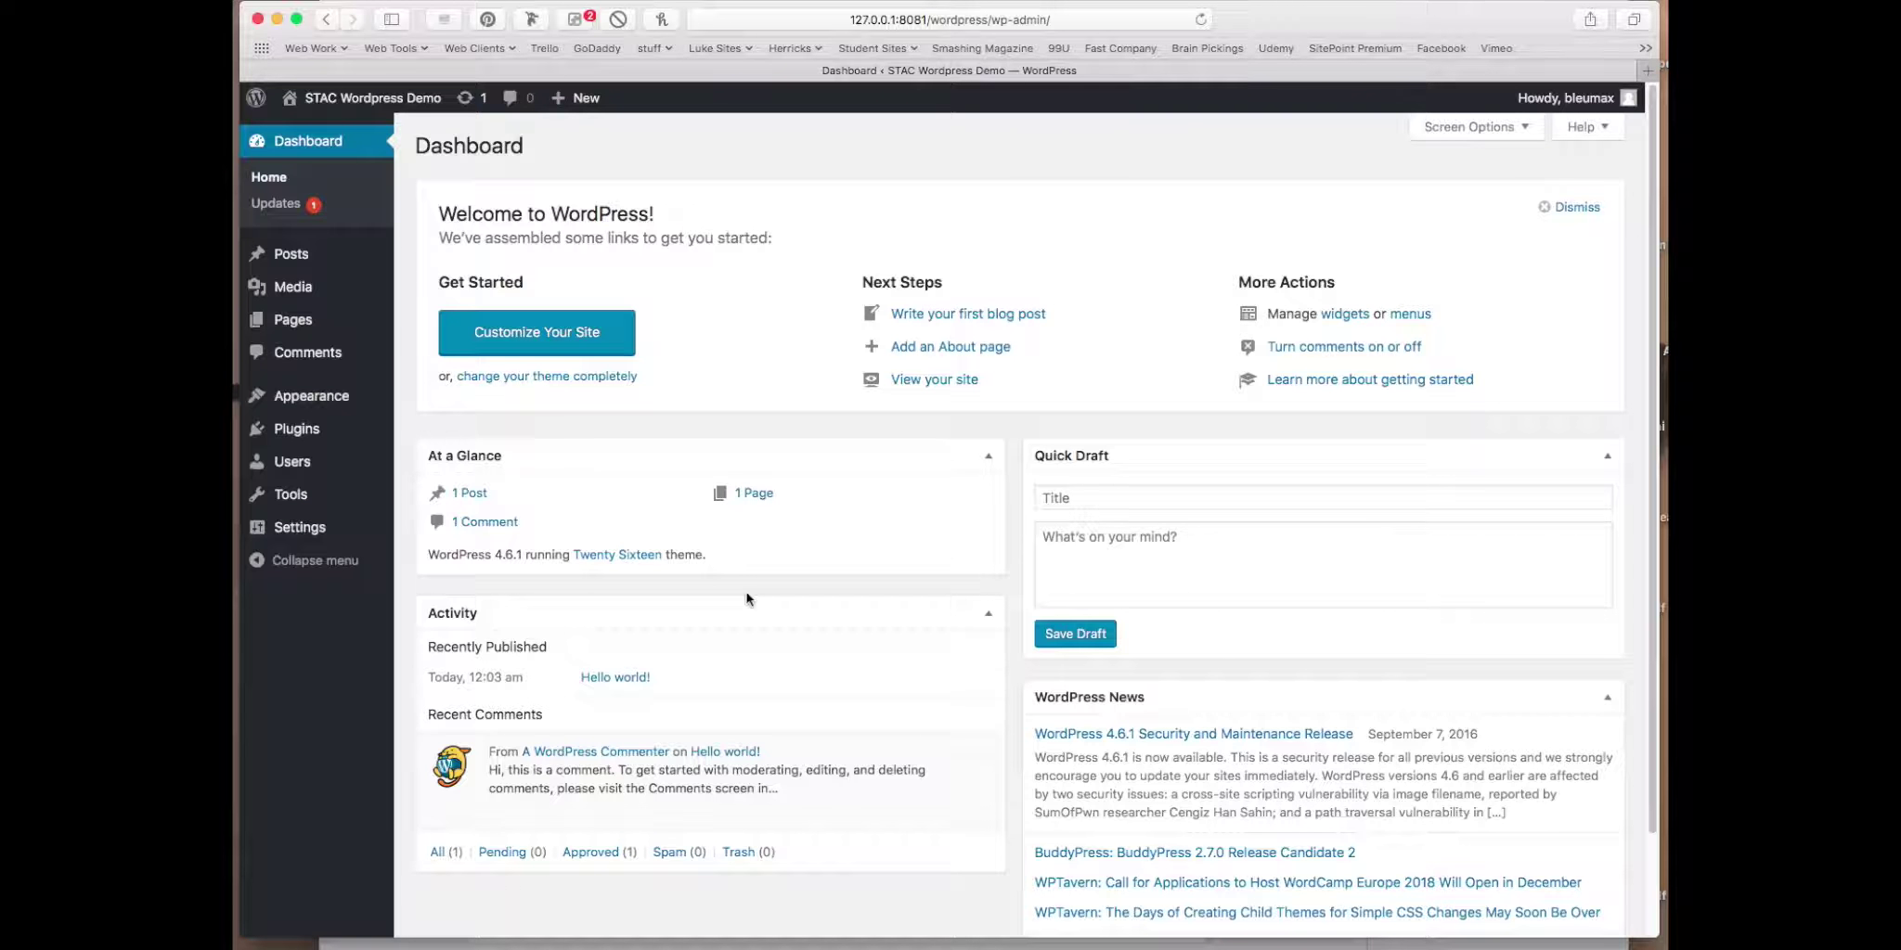
Step: Open the list of all pages in the WordPress dashboard and move Sample Page to the trash
scroll(747, 599, down, 3)
scroll(747, 598, up, 3)
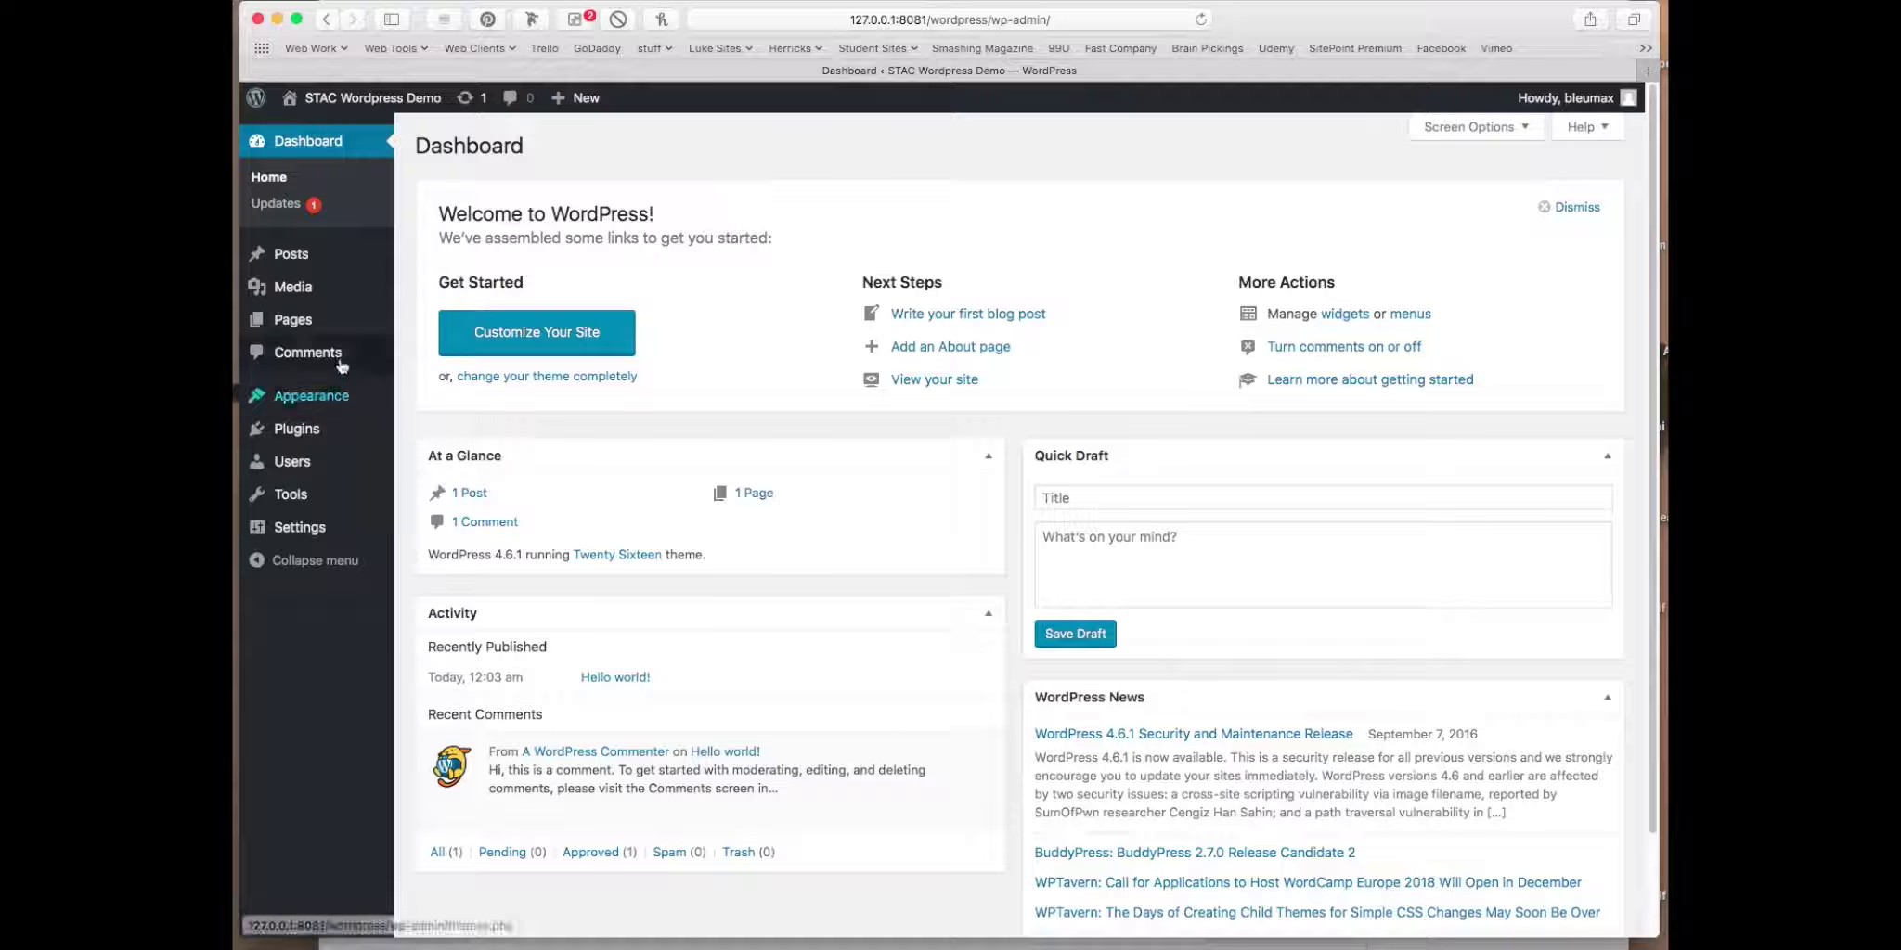
mouse_move(305, 332)
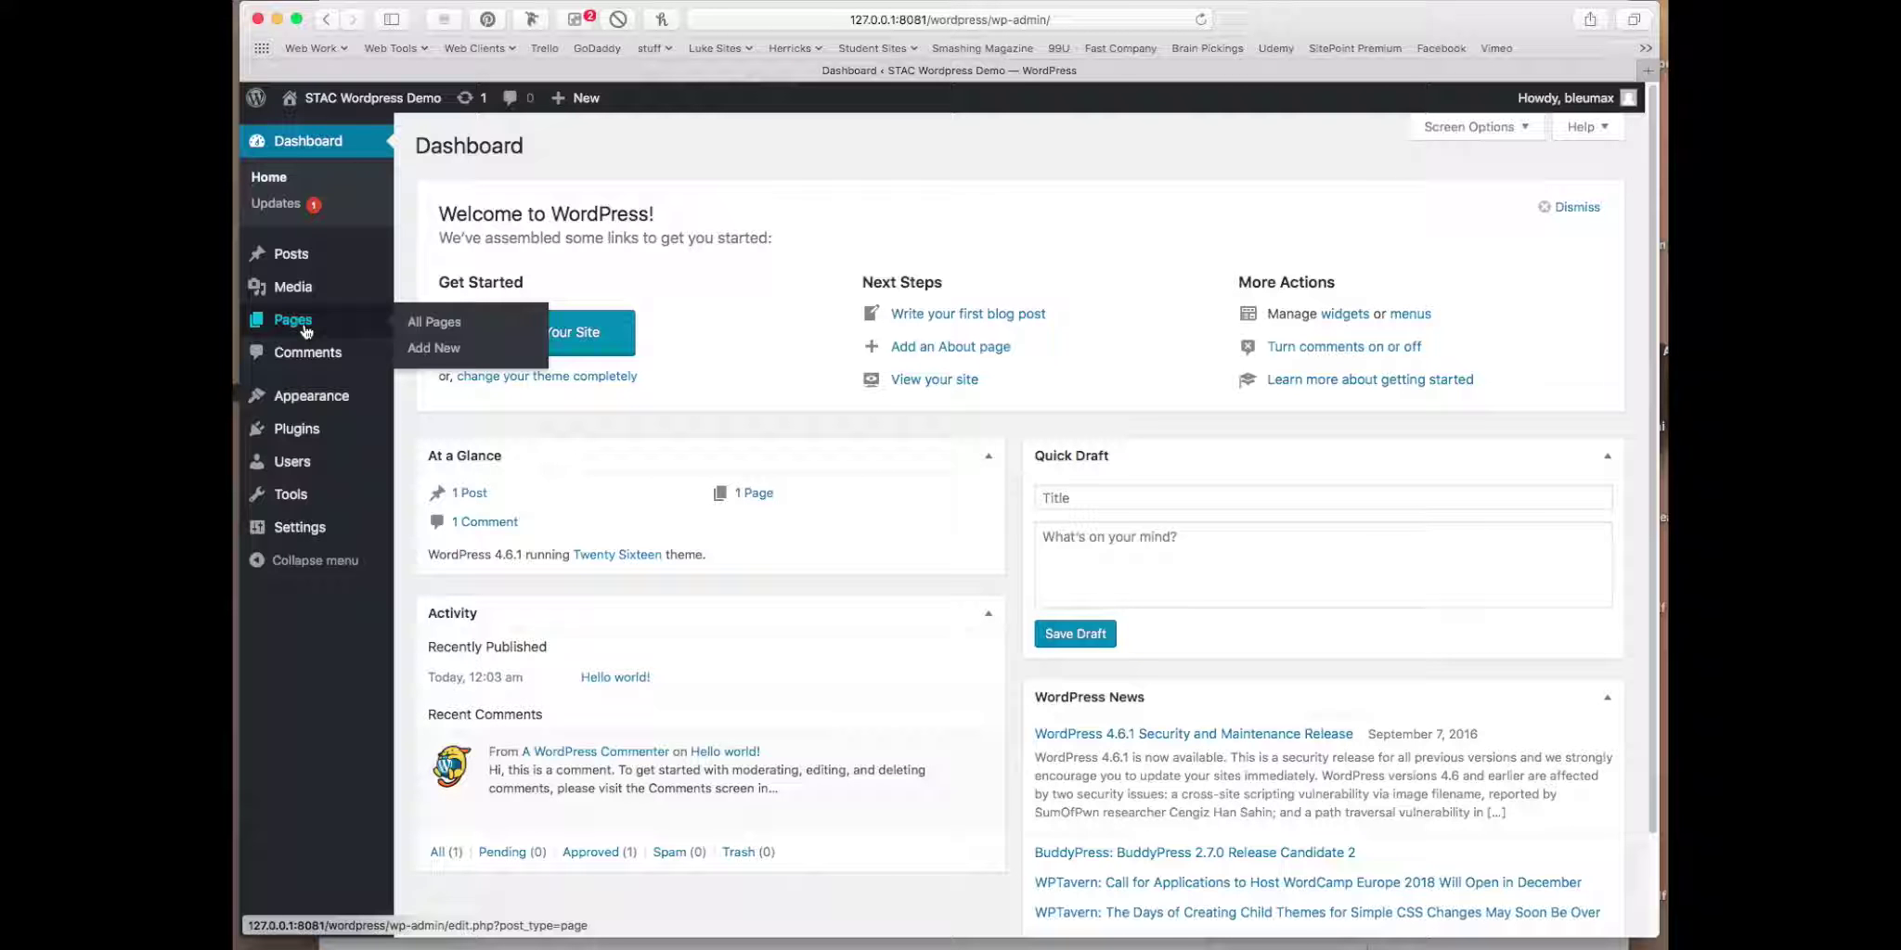
click(434, 322)
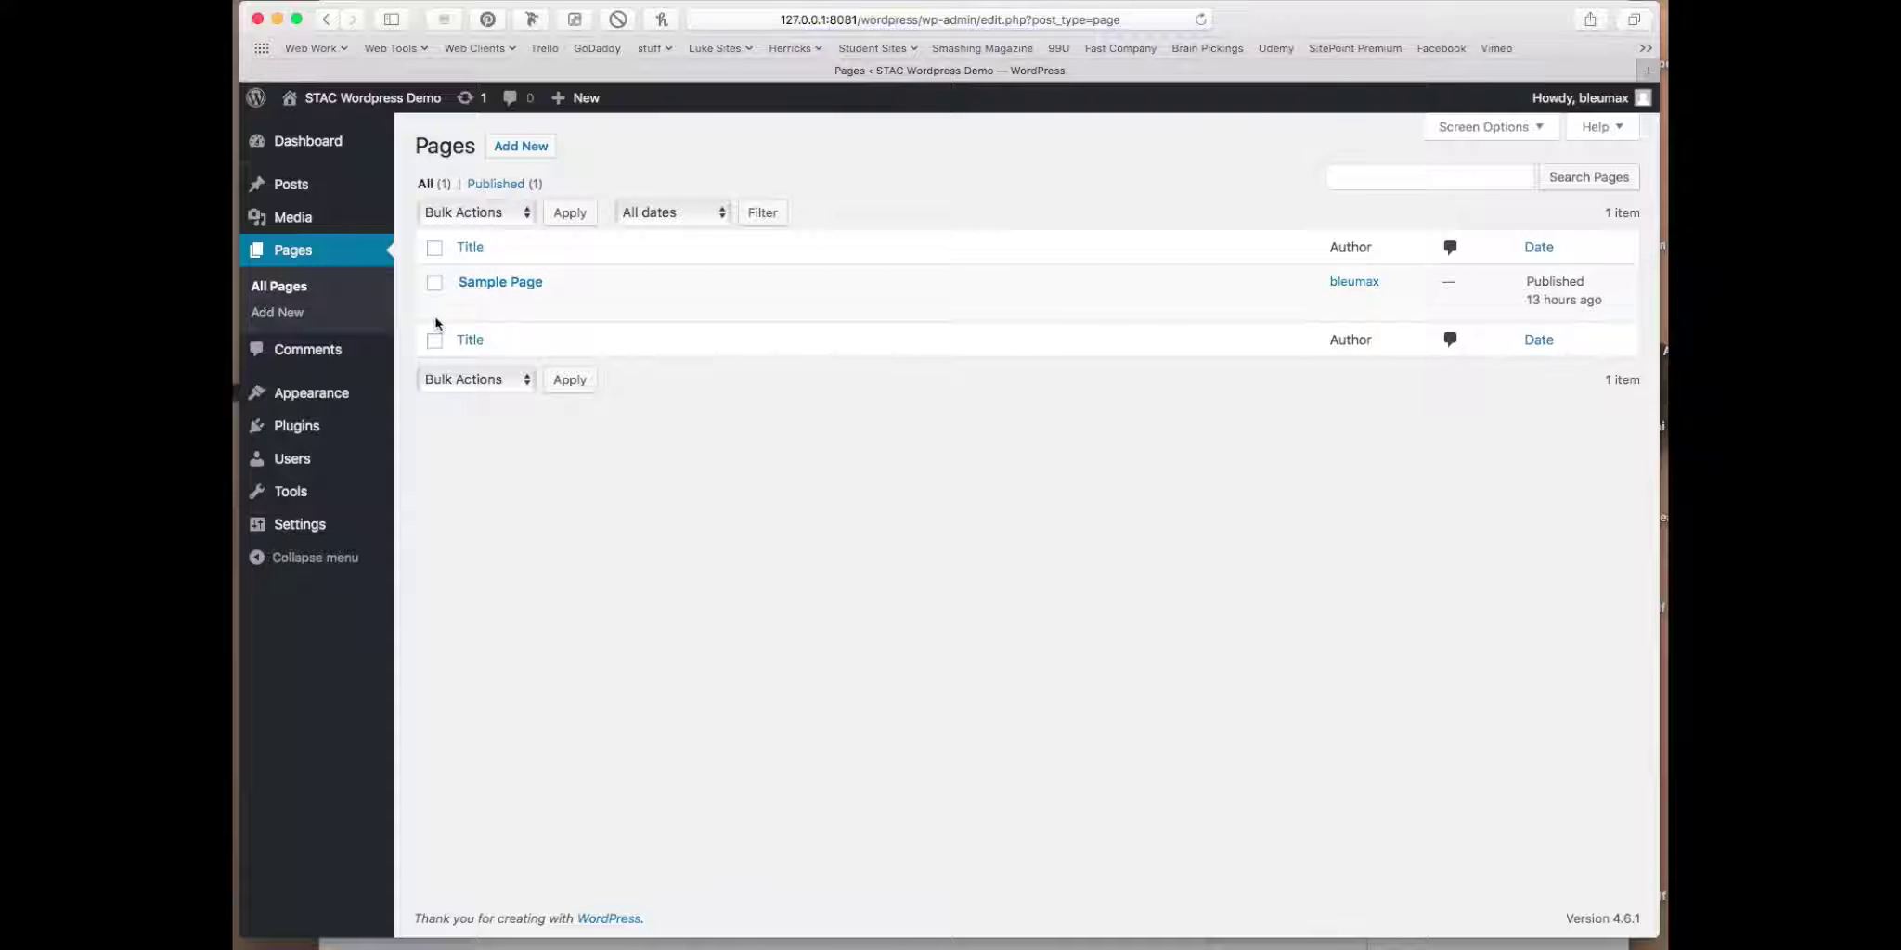
mouse_move(514, 281)
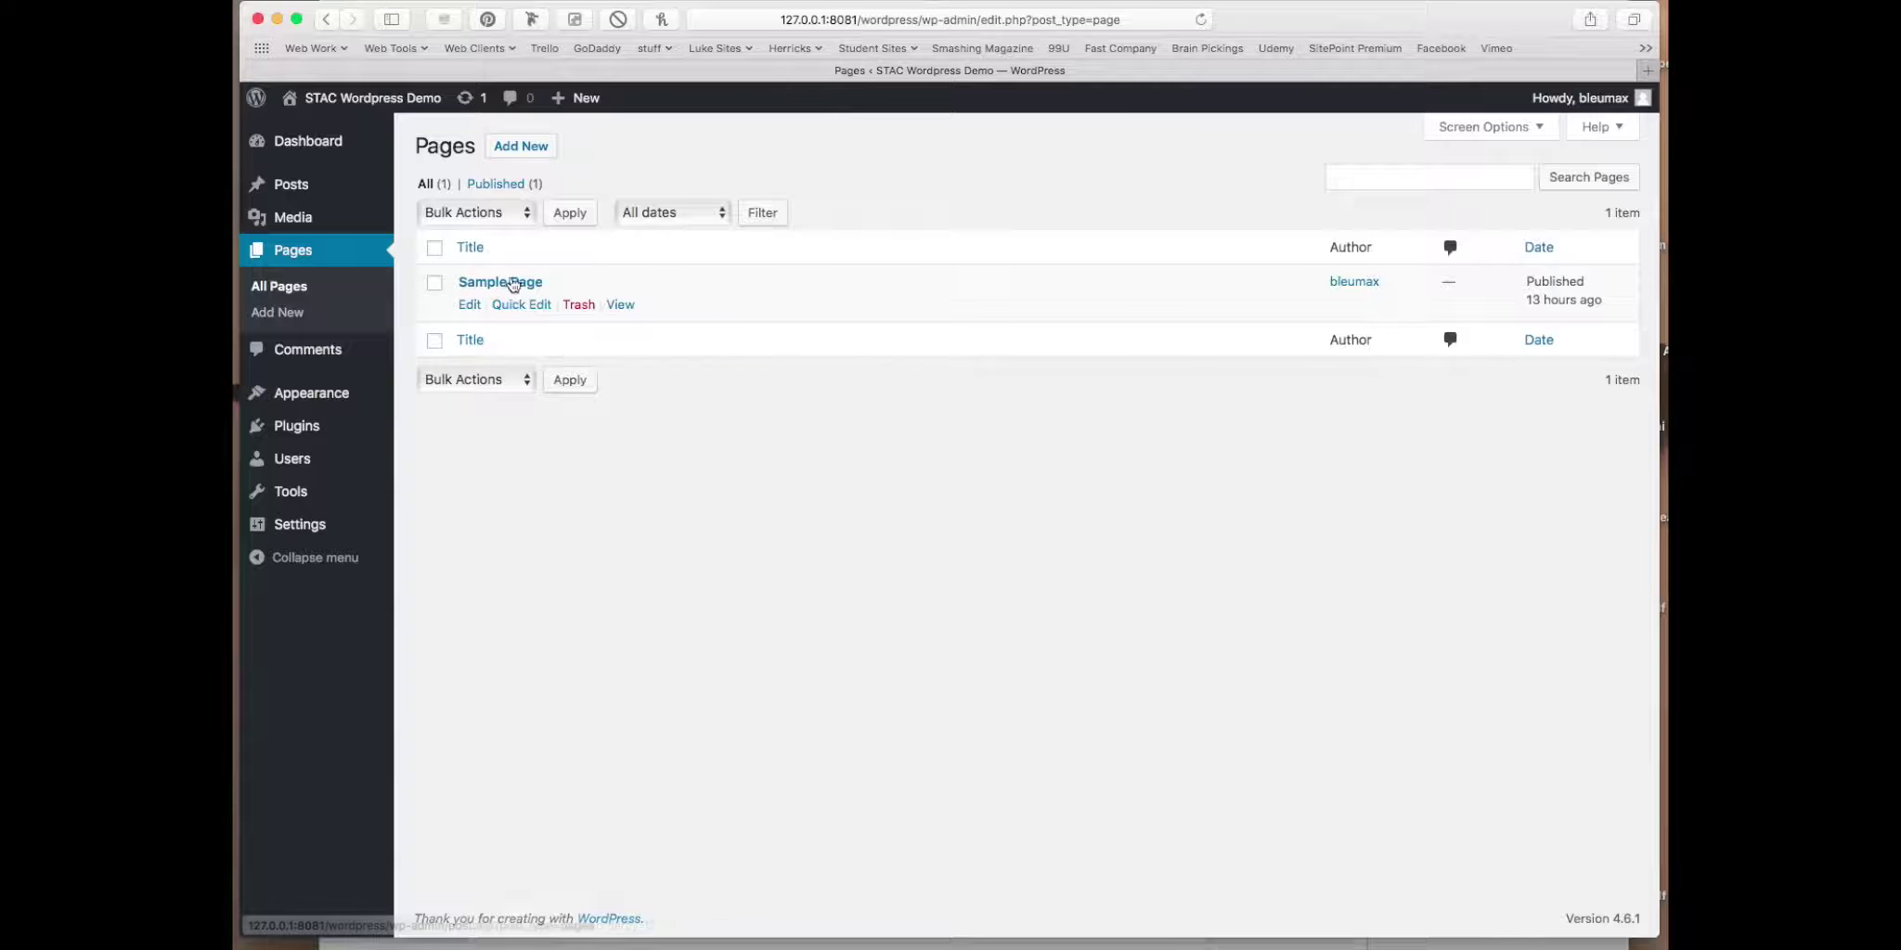
click(584, 304)
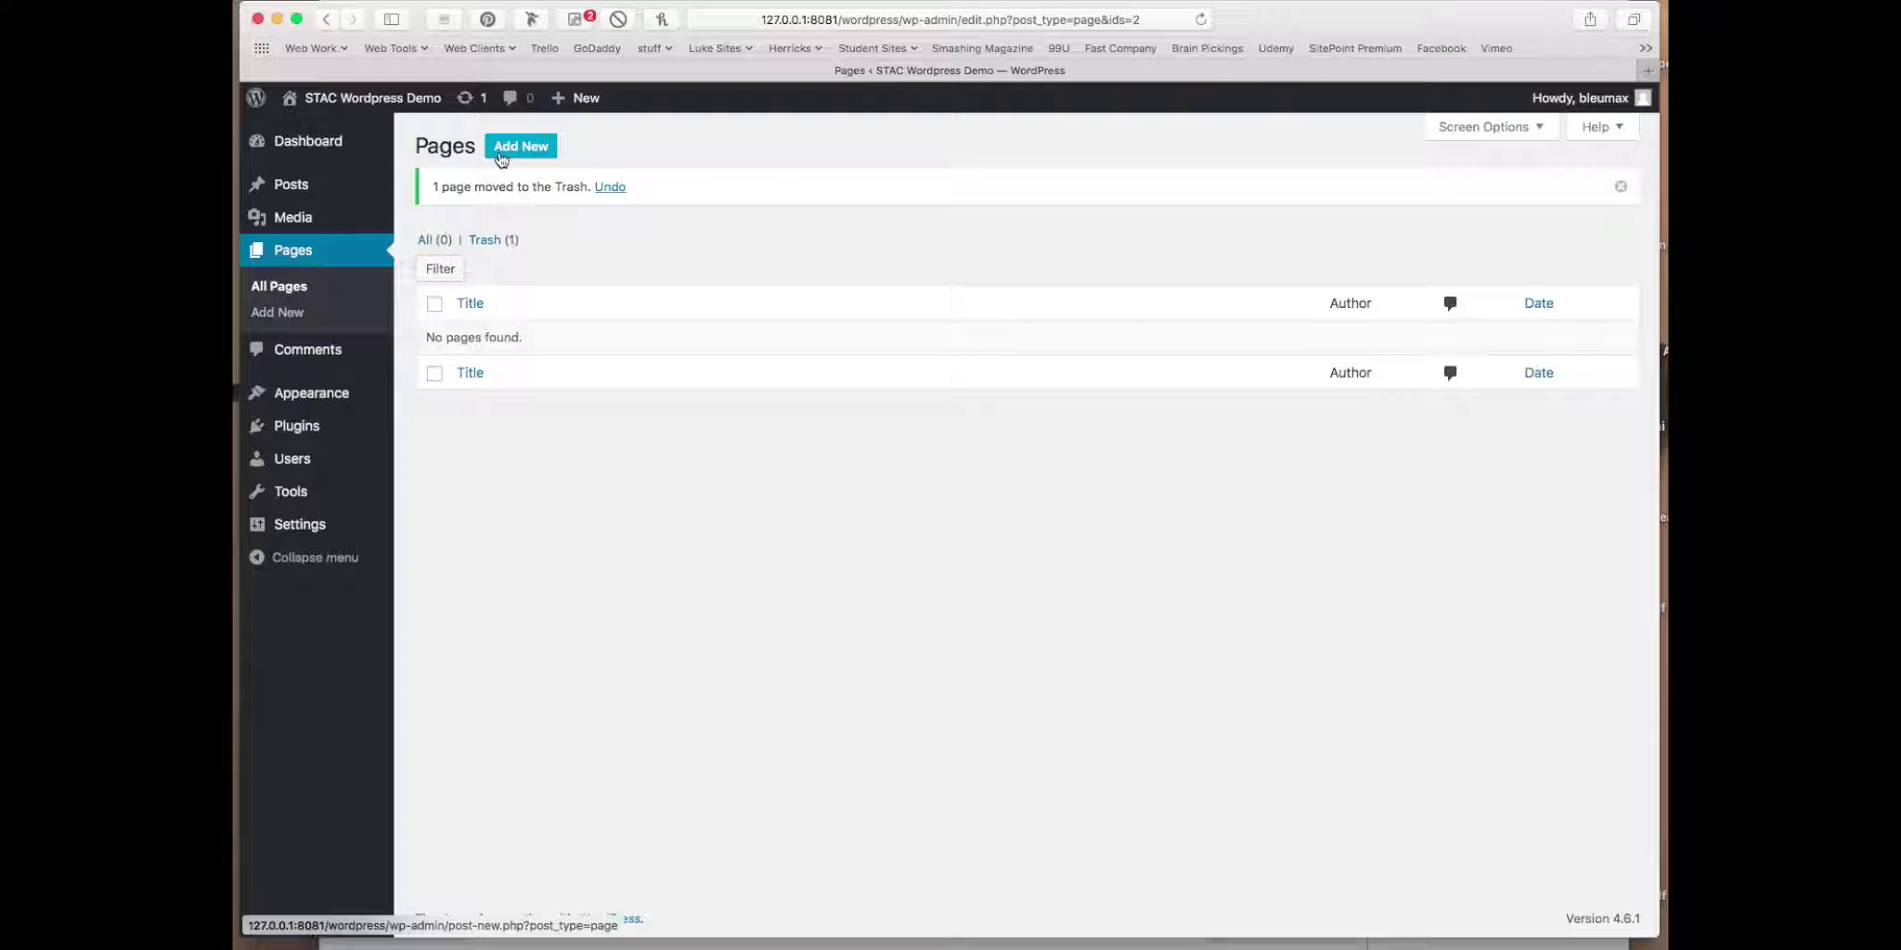
Step: Add a new page and title it "About Me"
mouse_move(592, 108)
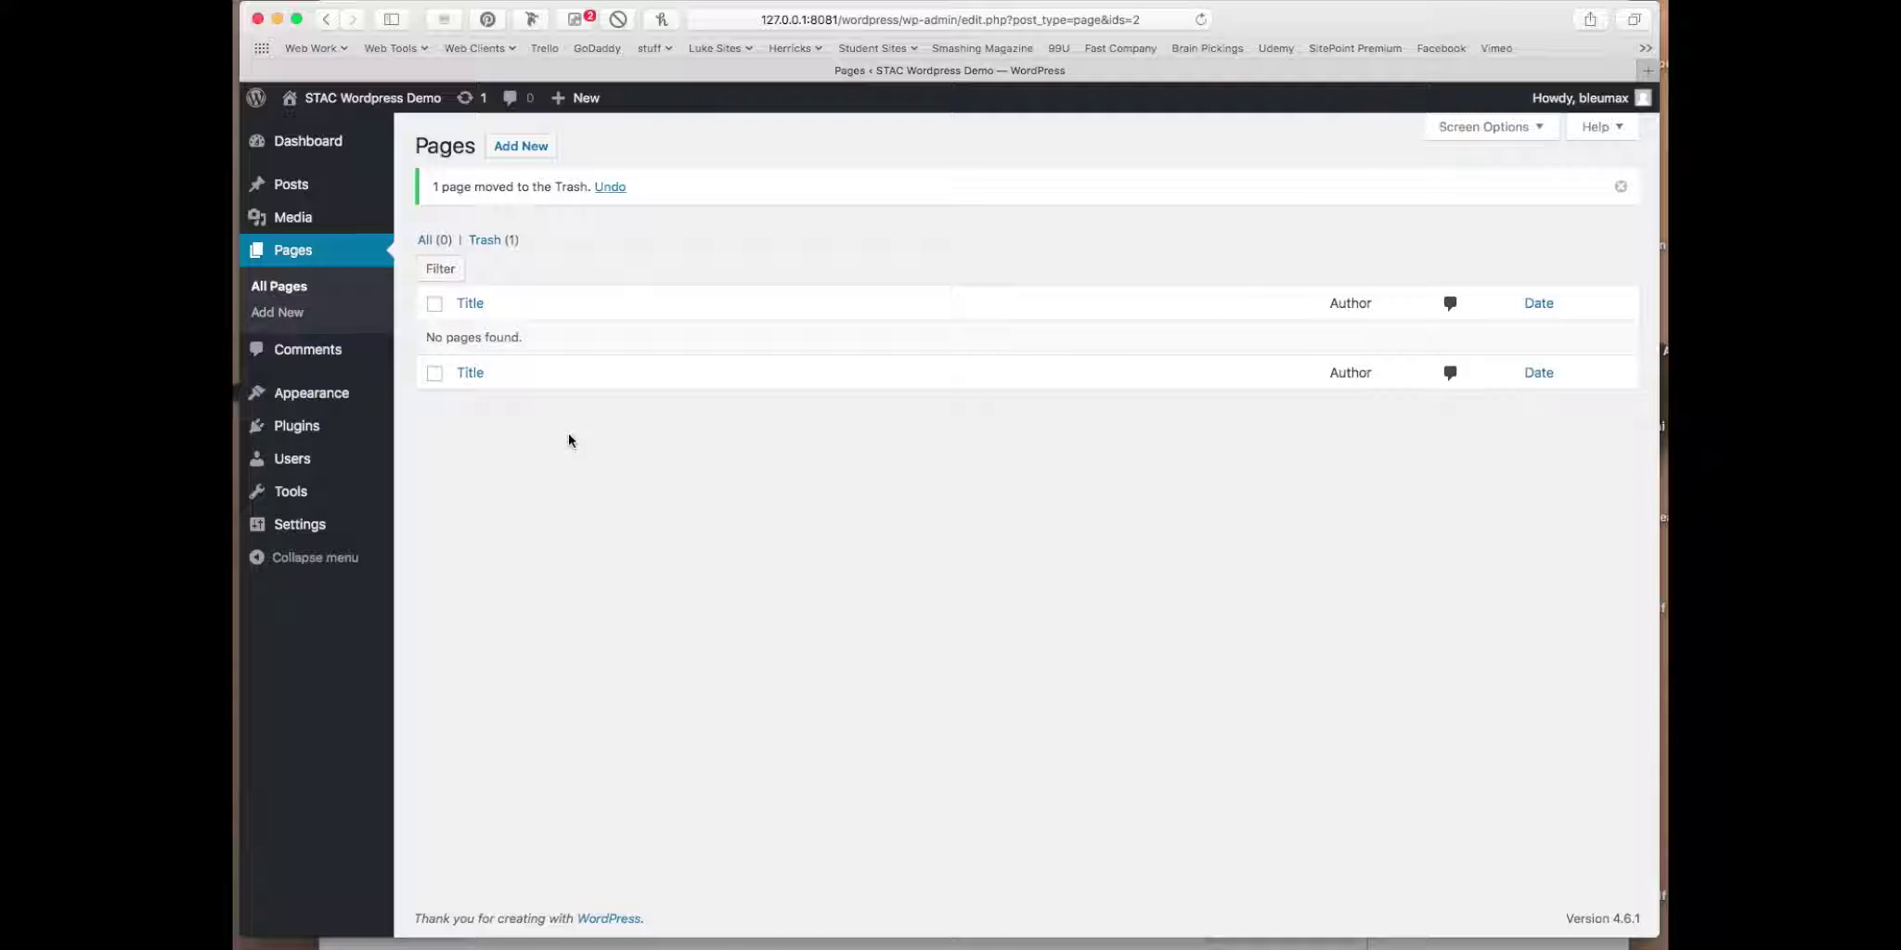
click(514, 153)
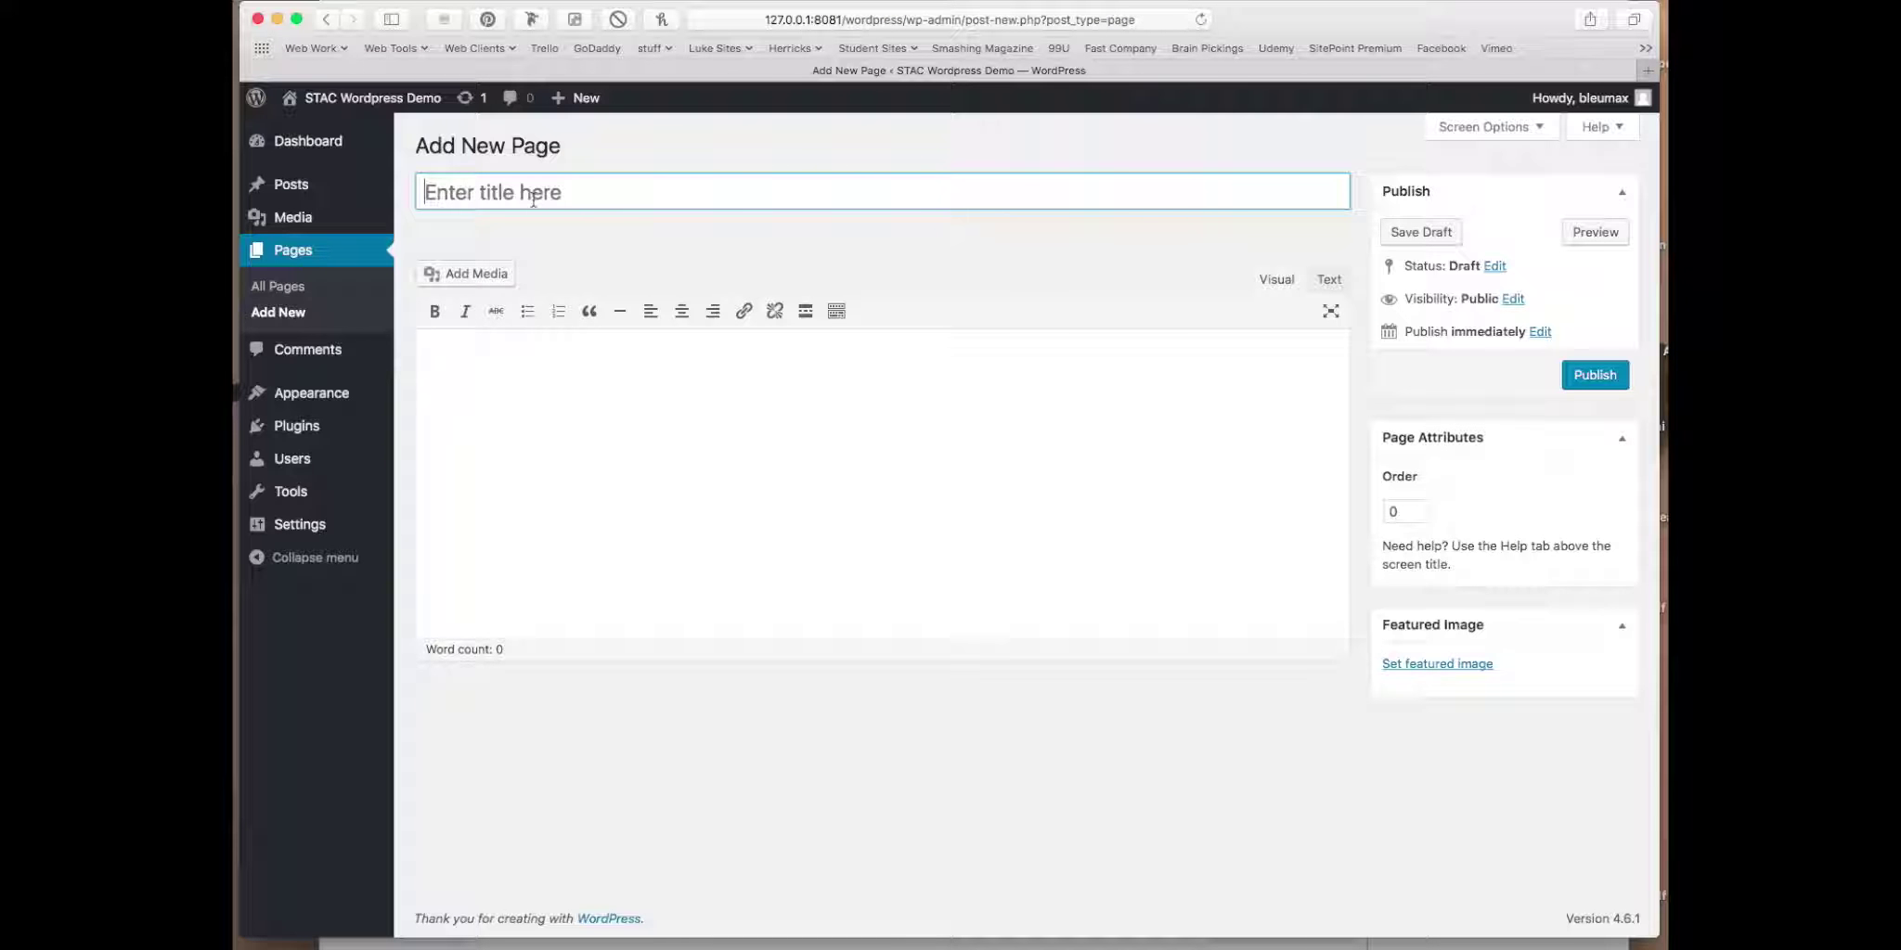
text(About Me)
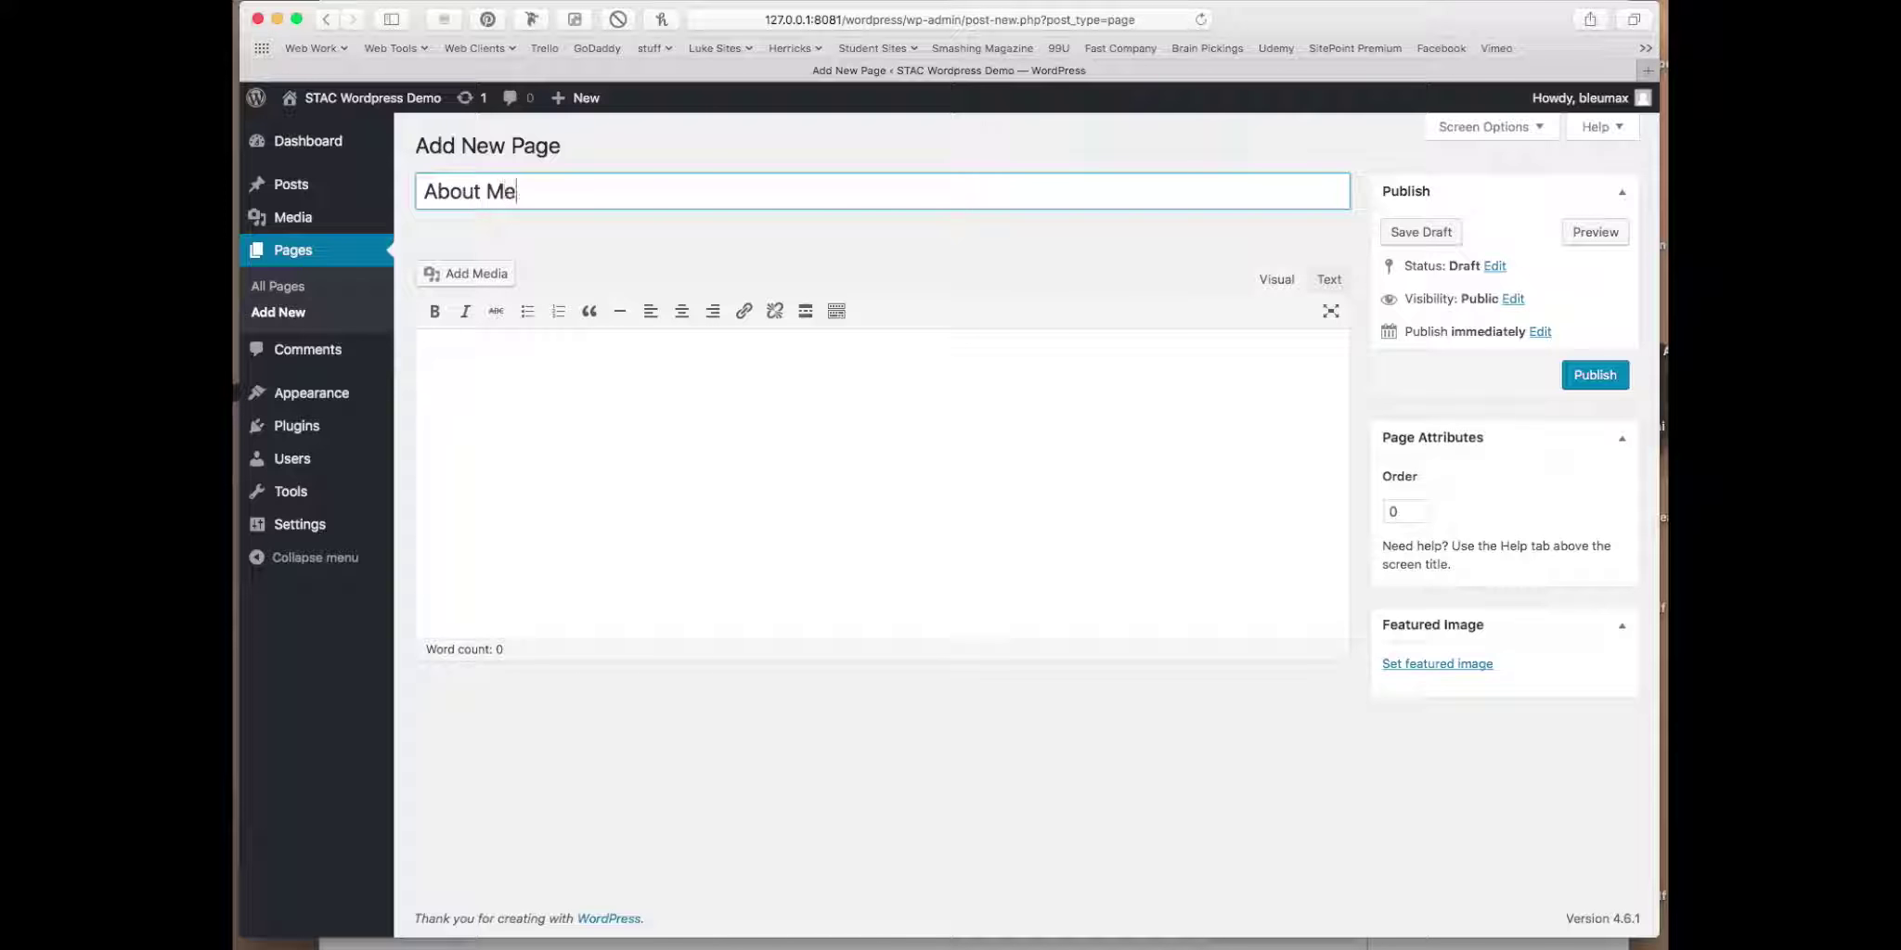
Step: Write "I am a guy who wears pants and drives a Prius." as the page's body text
click(577, 408)
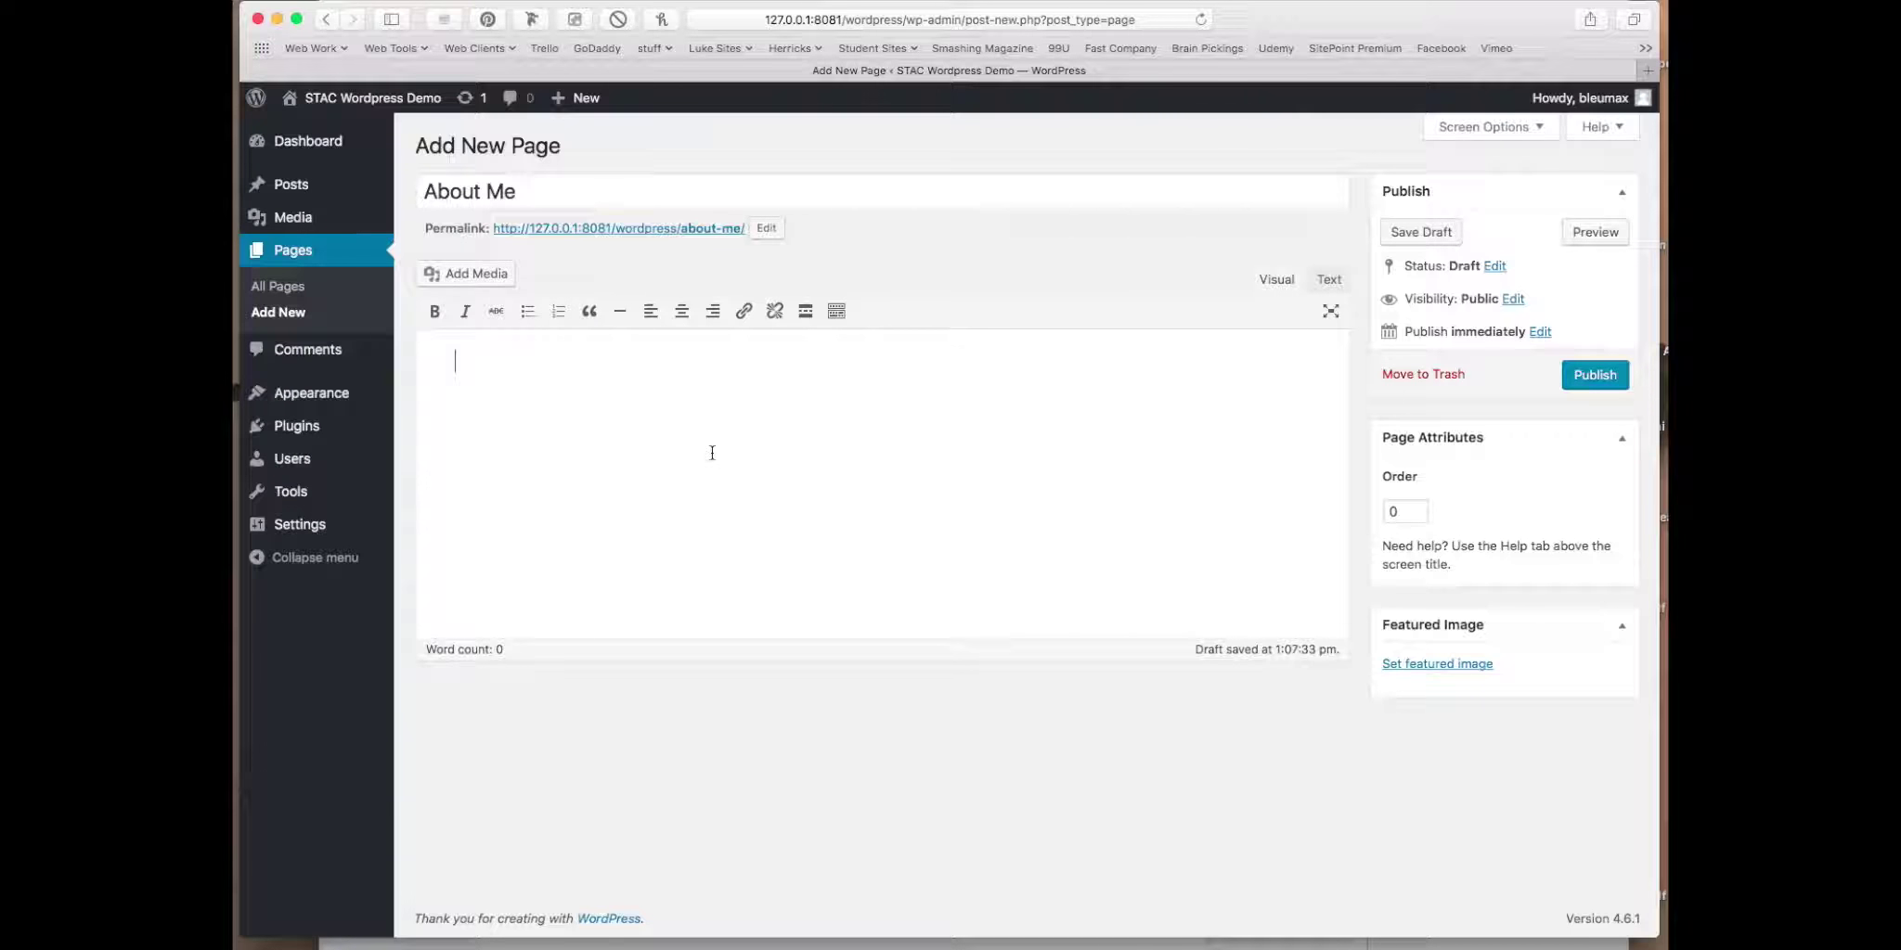
text(I am a guy who wears)
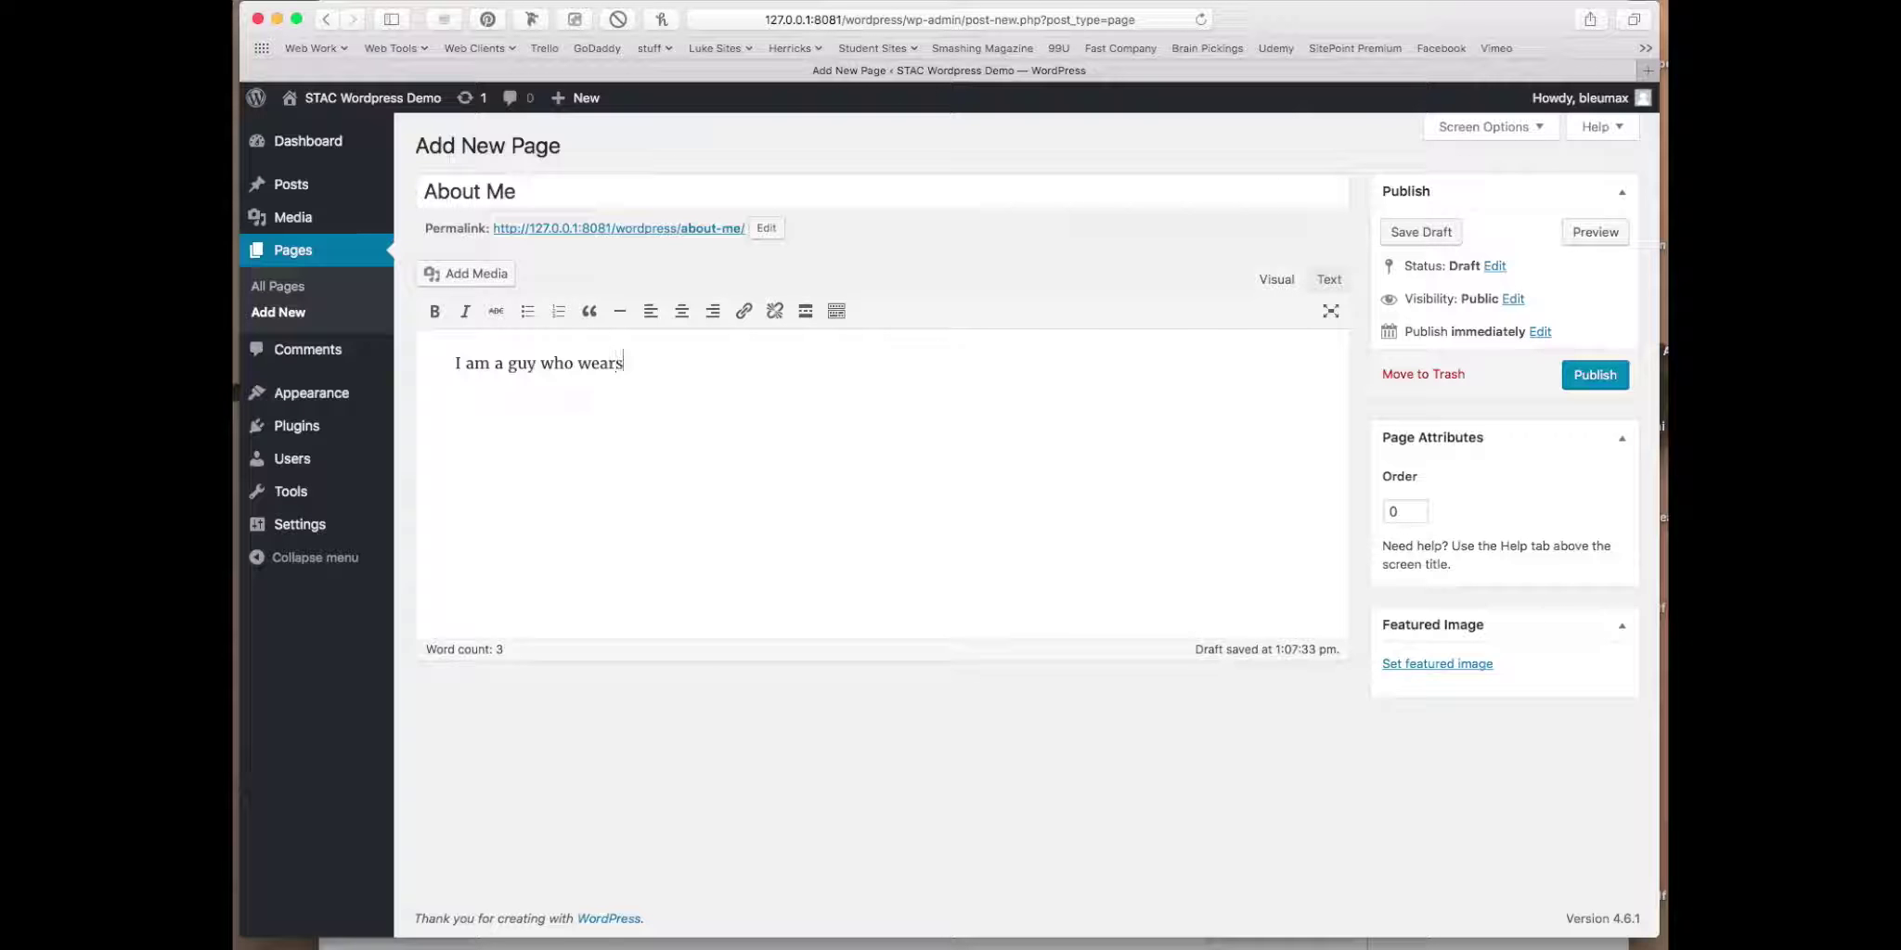
text( pants and drives a P)
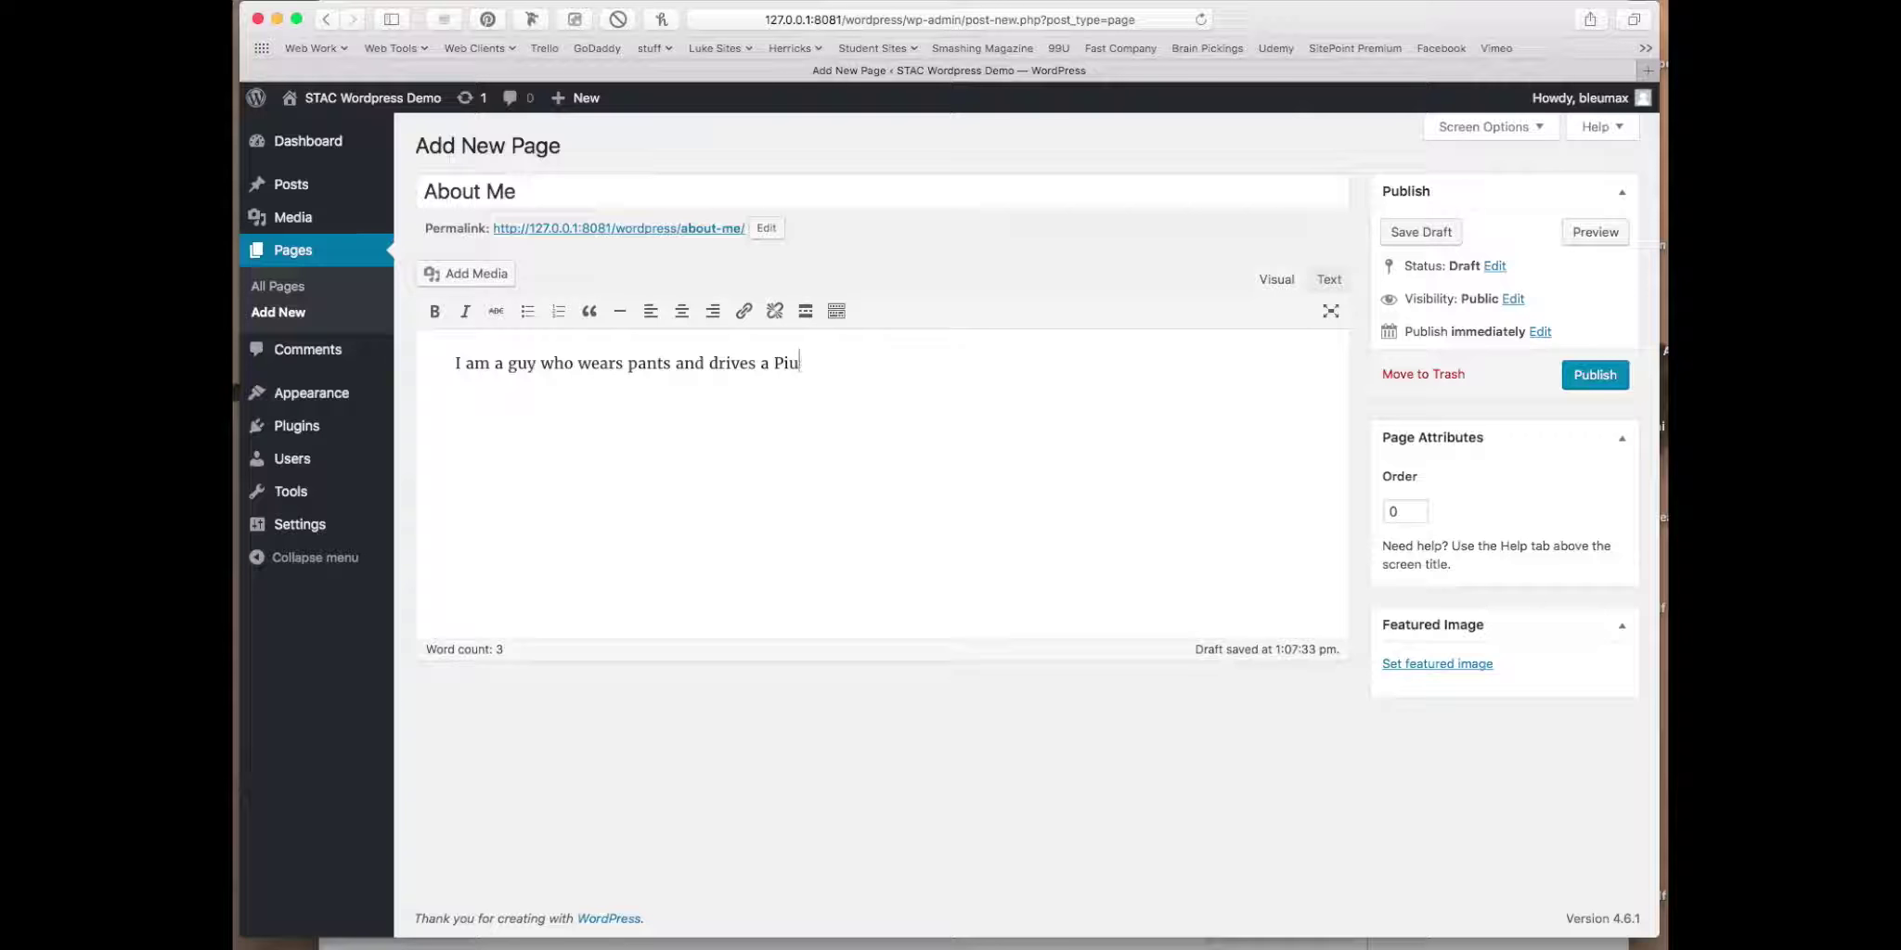
text(rius.)
Step: Make the words "guy" and "Prius" bold in the body text
double_click(522, 364)
click(435, 312)
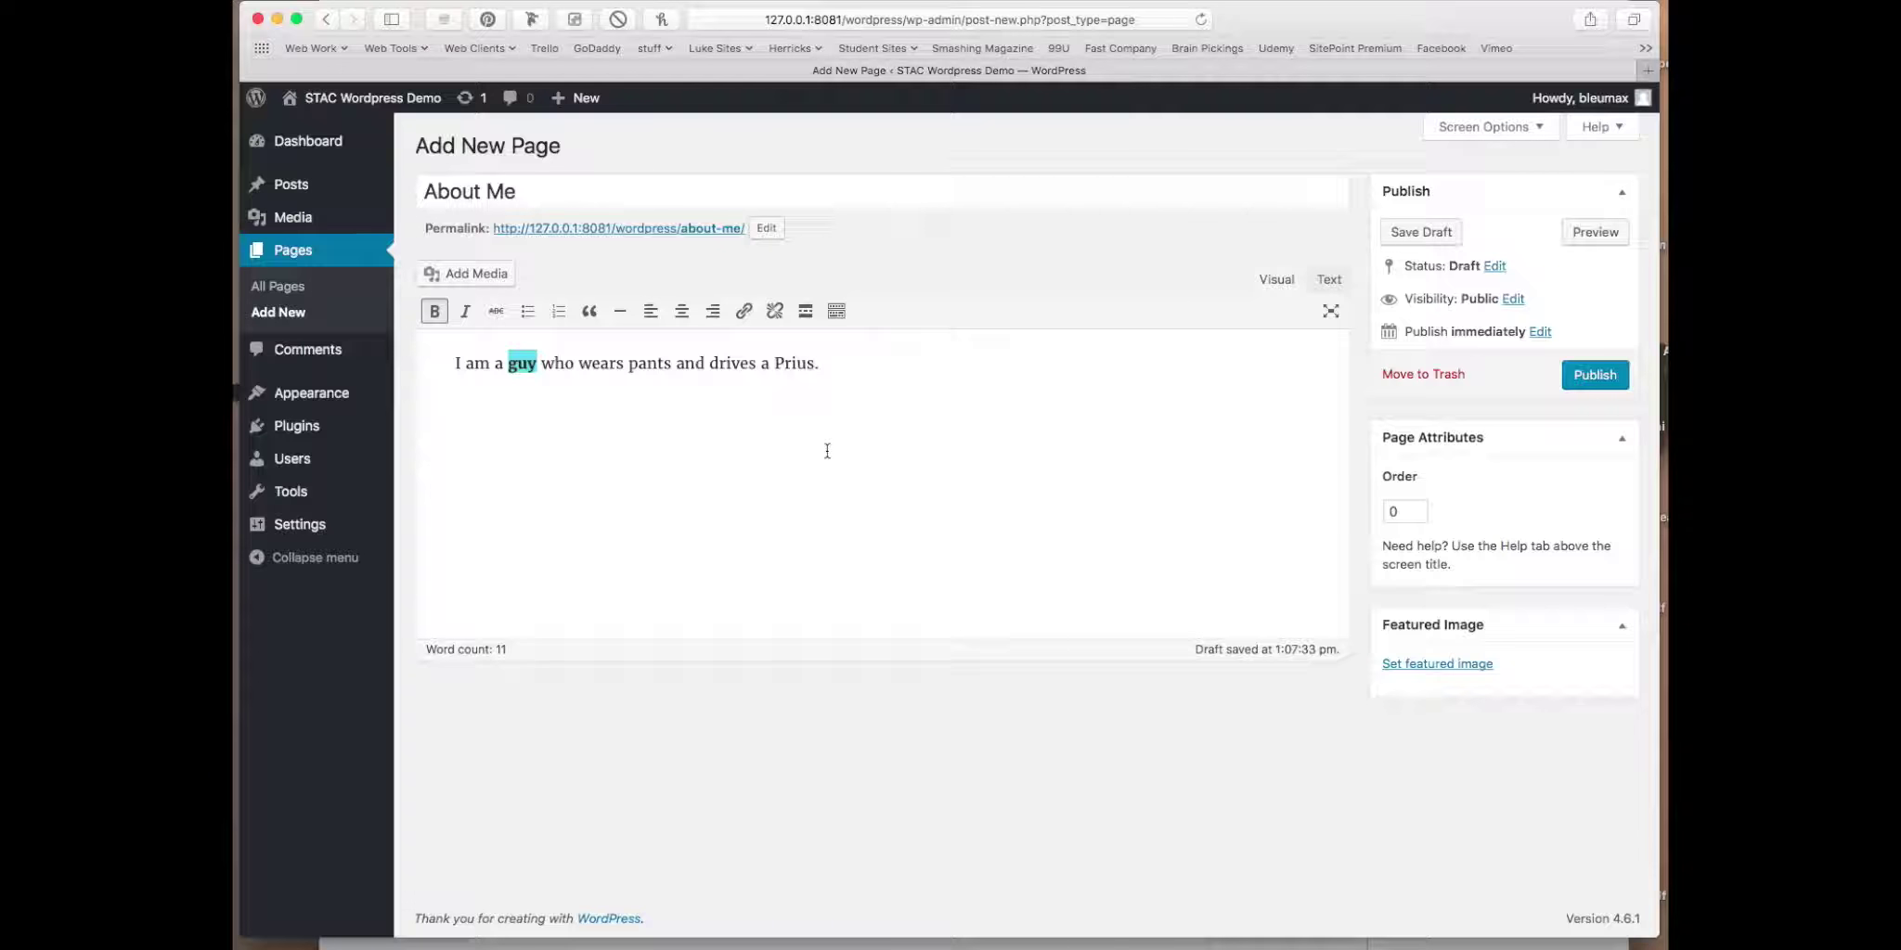
click(795, 376)
double_click(791, 362)
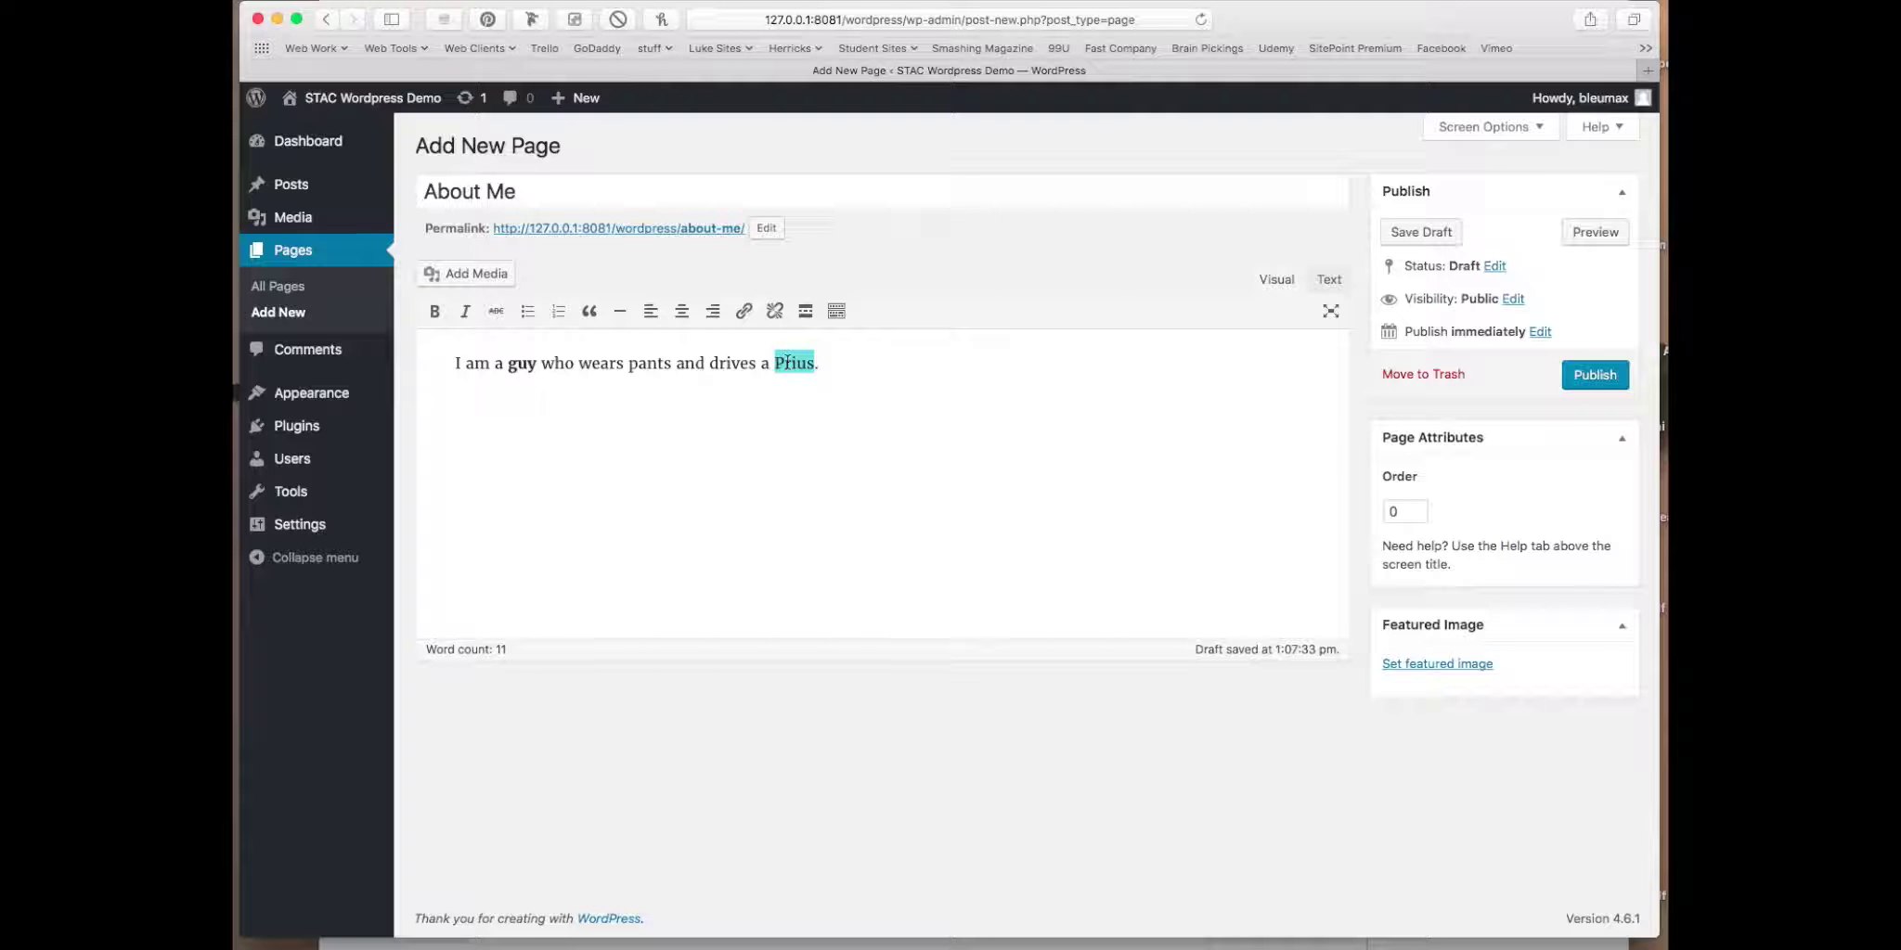
click(435, 312)
Step: Add a second paragraph below a blank line reading "Add more about me here, etc."
click(840, 365)
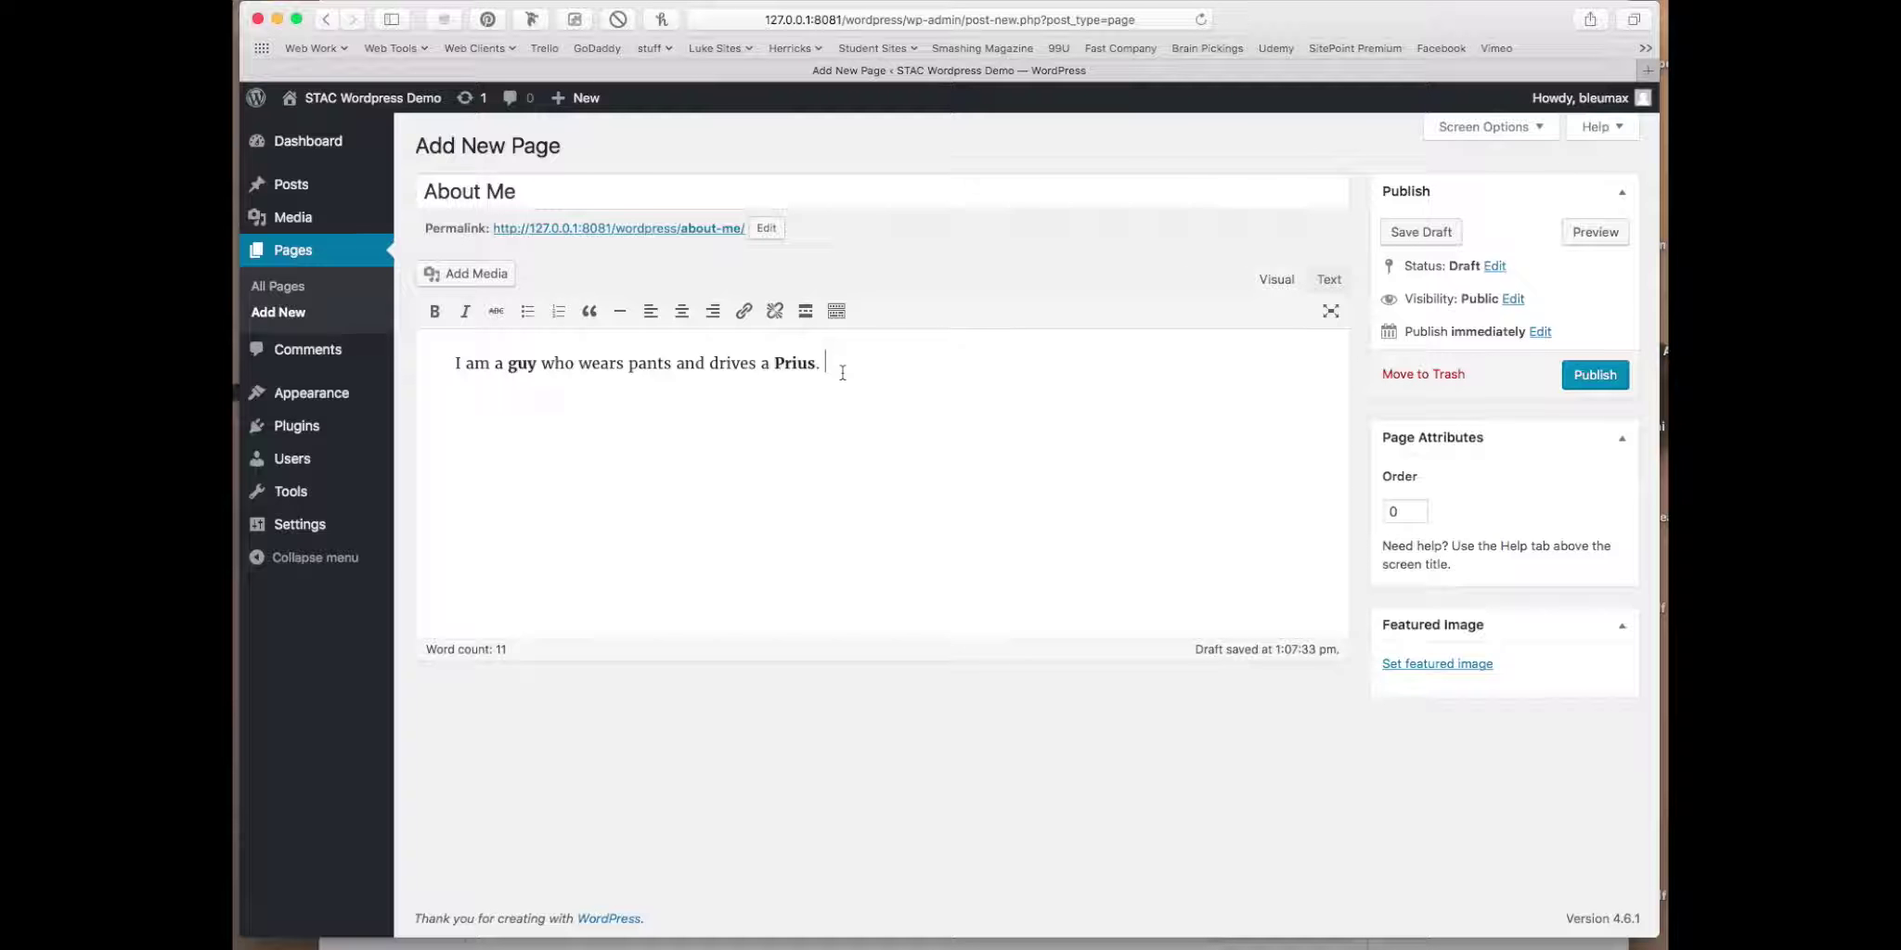
key(Return)
key(Return)
text(Add more about)
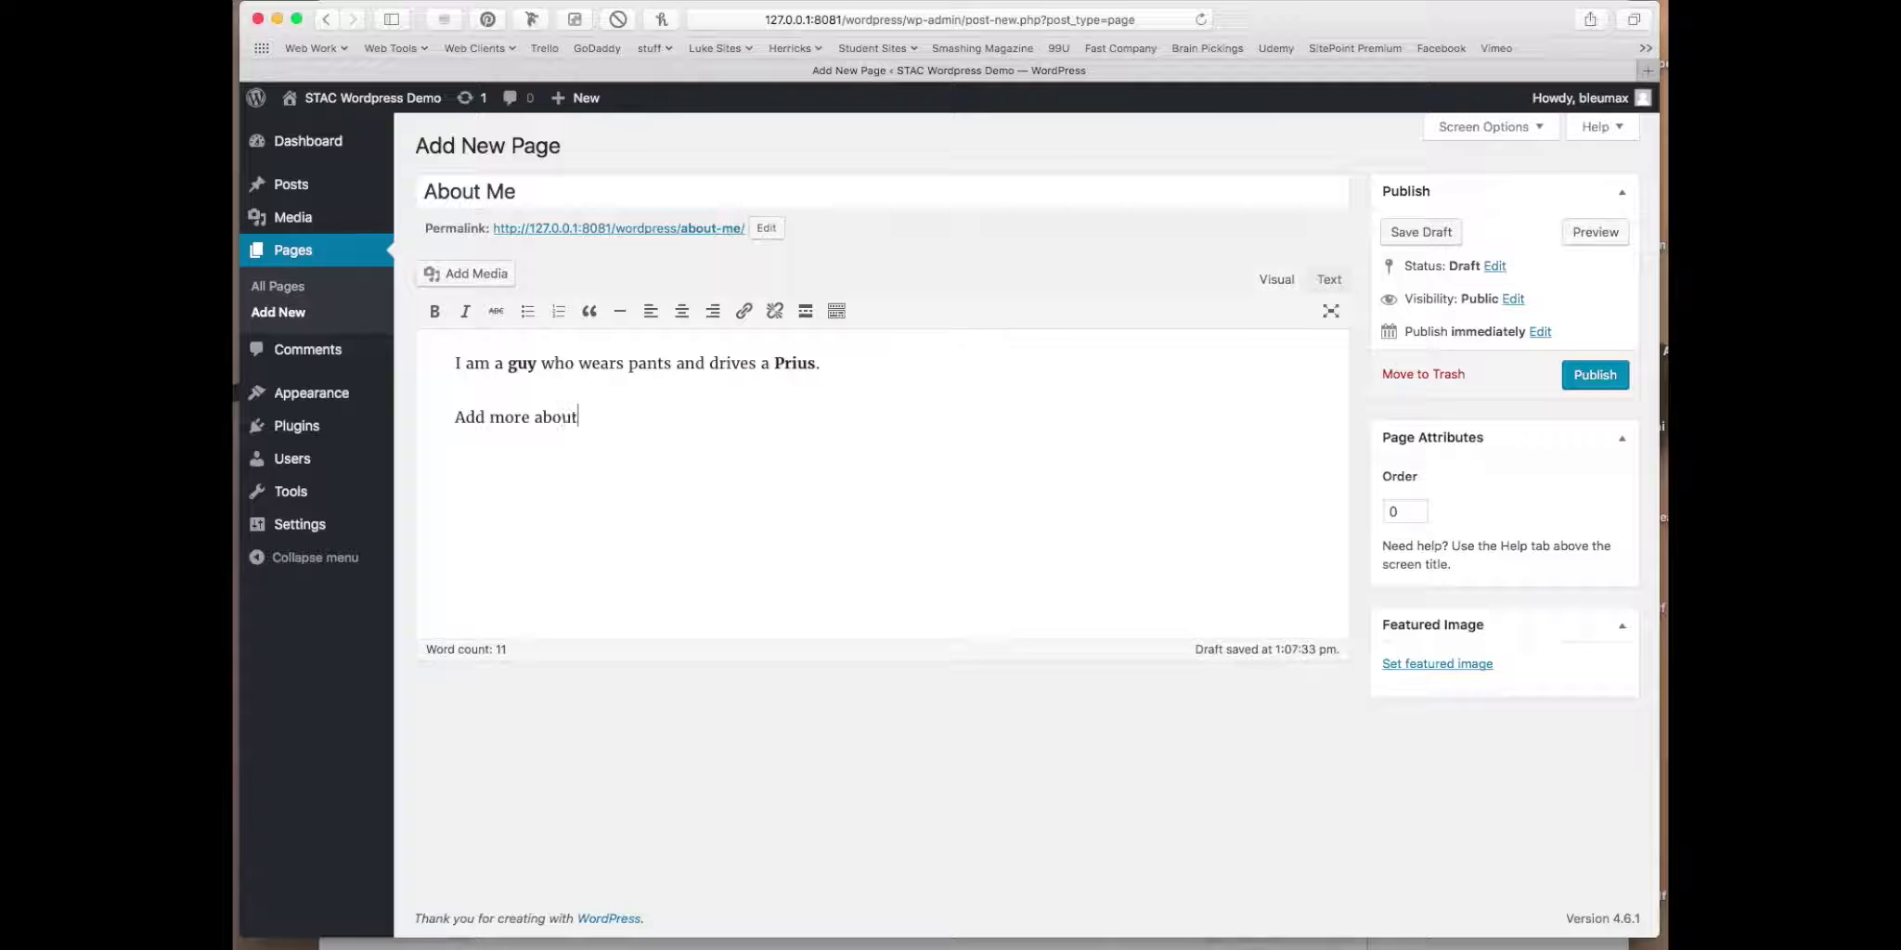
text( me here, etc.)
Step: Show the page content as HTML and examine the strong tags around "guy"
click(1325, 287)
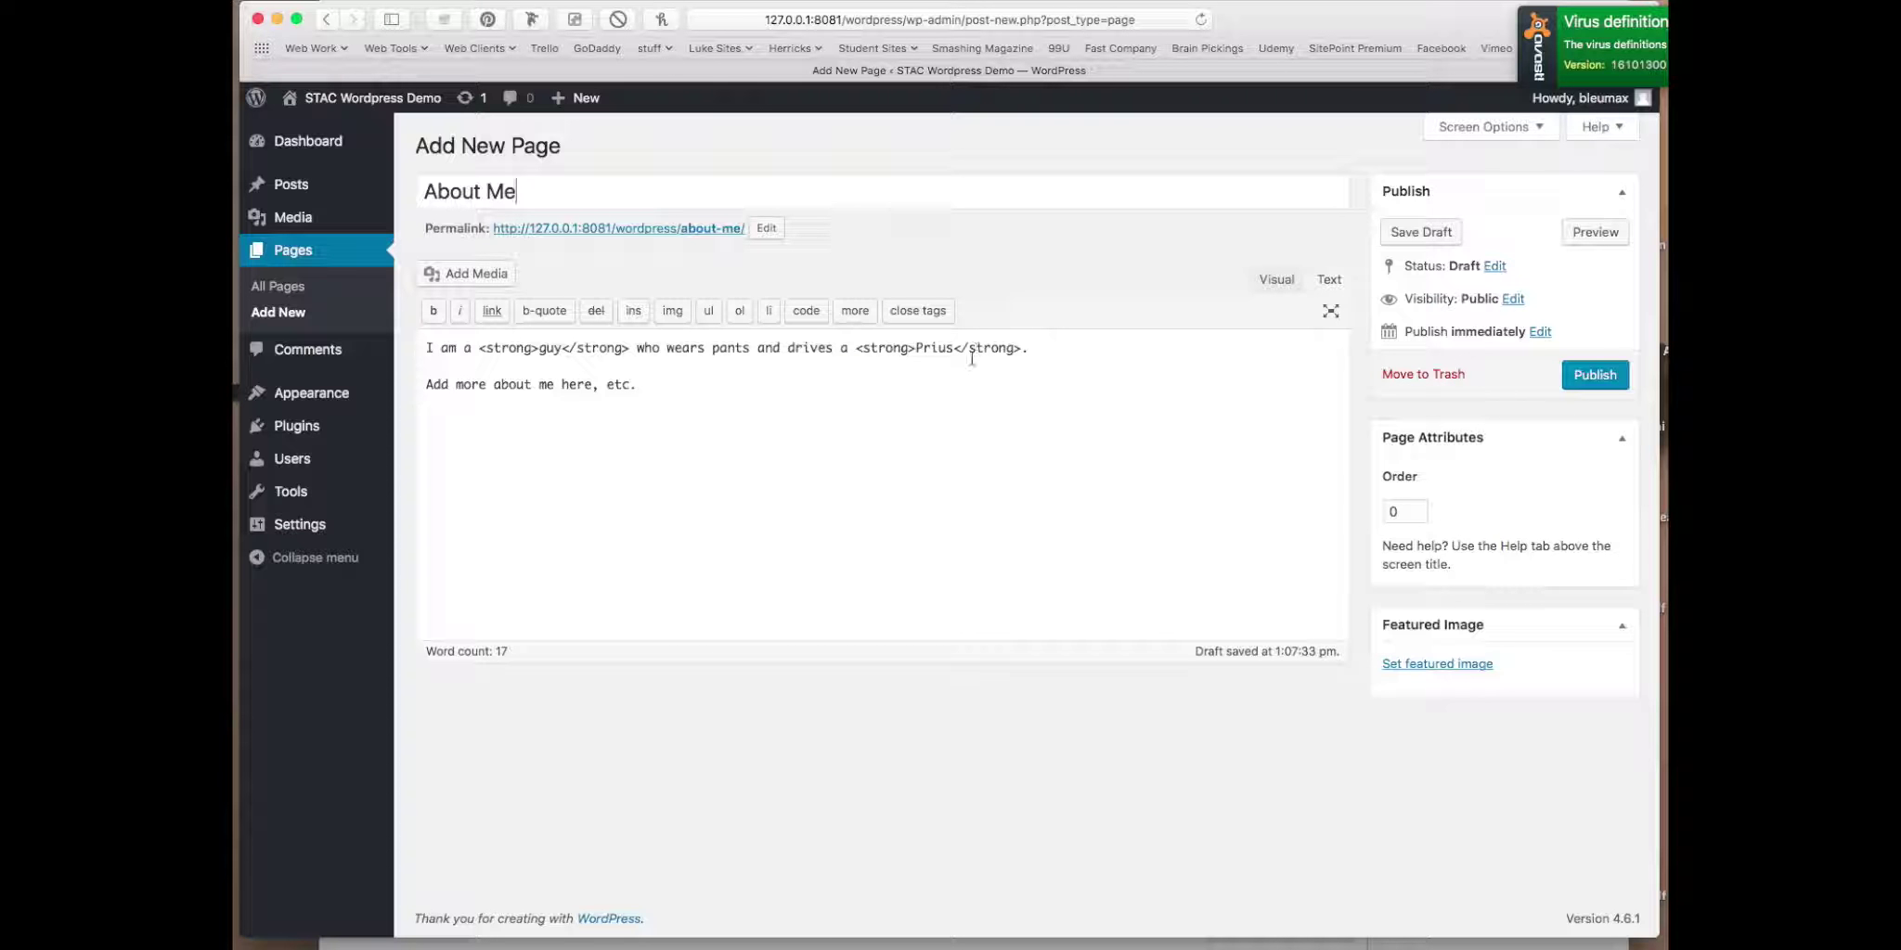
drag(479, 348, 624, 349)
click(740, 450)
Step: Insert "<h2>My Amazing Life</h2>" on a new line above the first paragraph and show the content in the visual editor
click(426, 348)
key(Return)
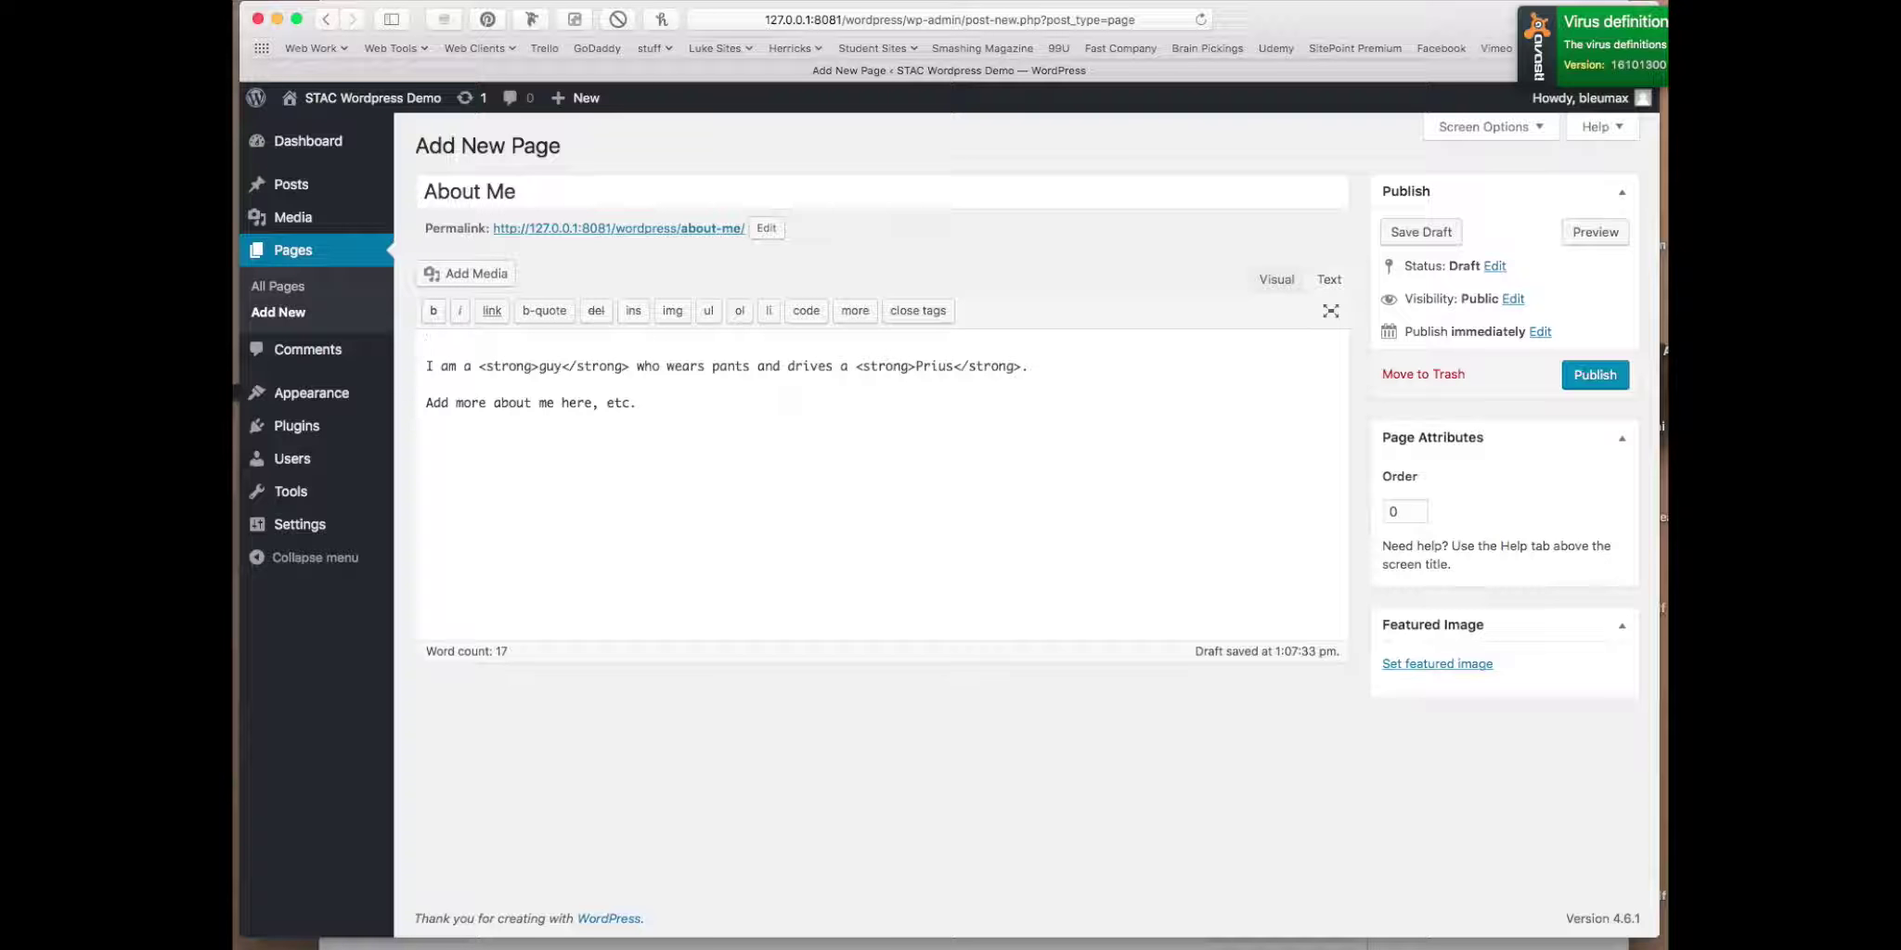
text(My Amazing Life</h2>)
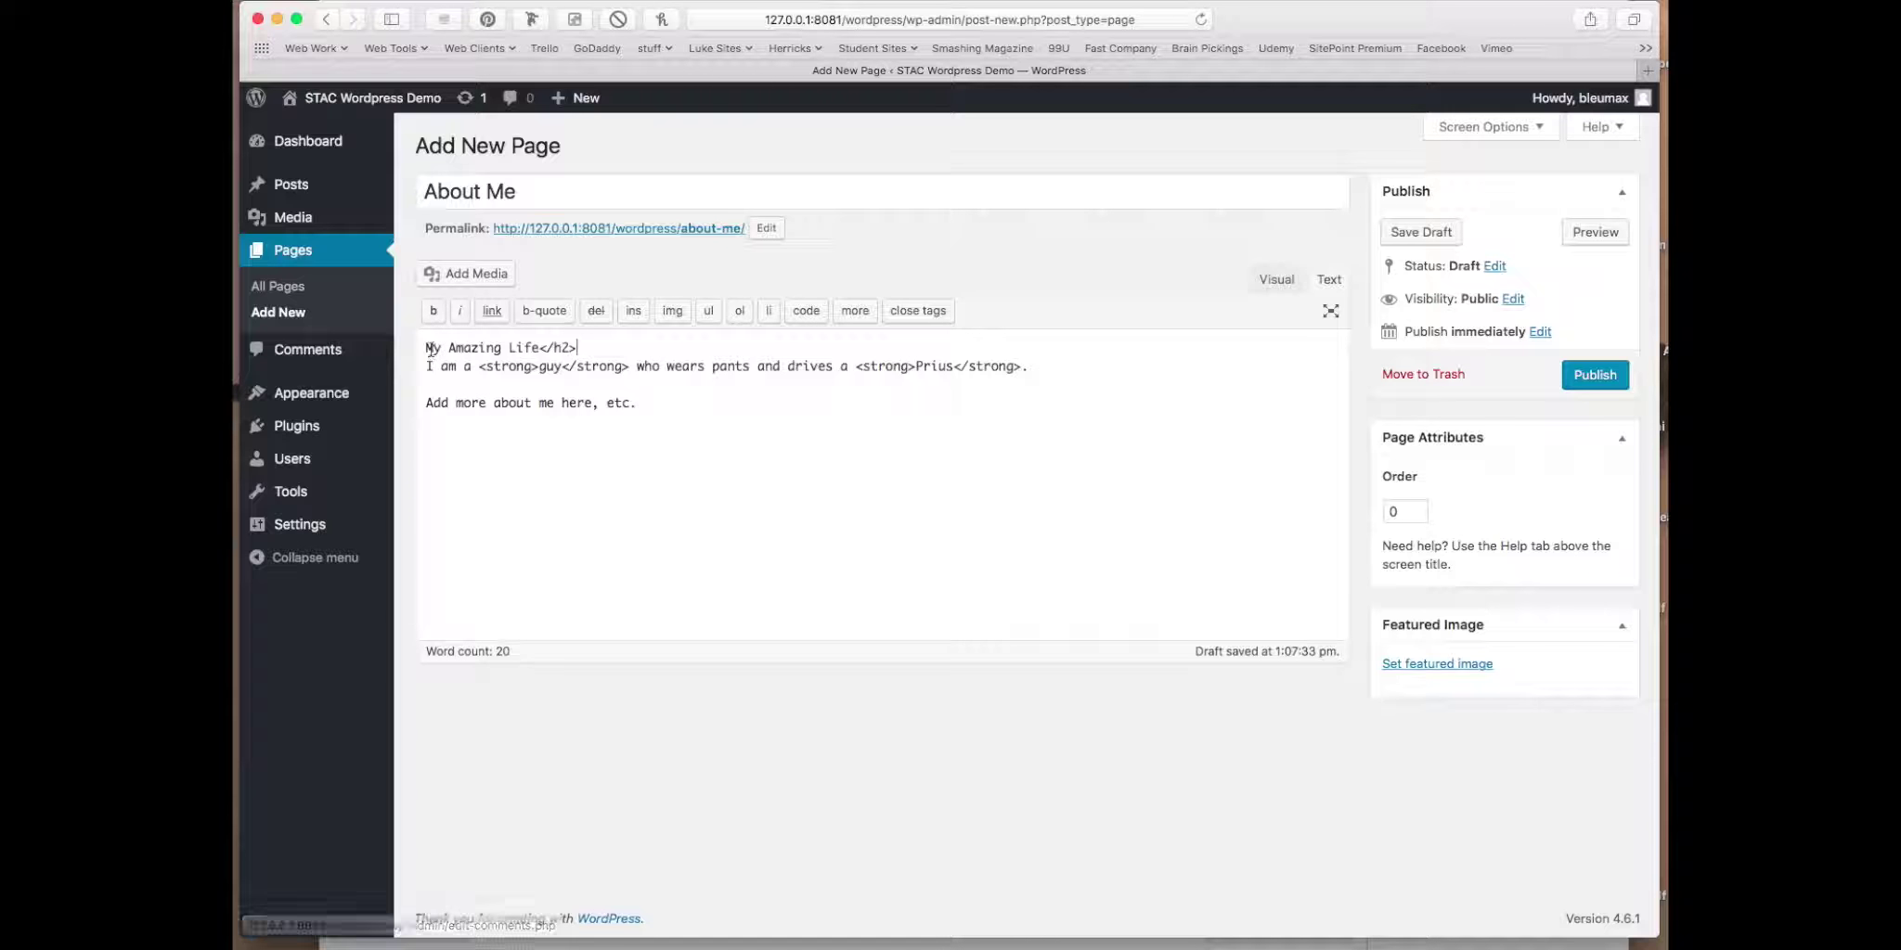
click(427, 349)
text(<)
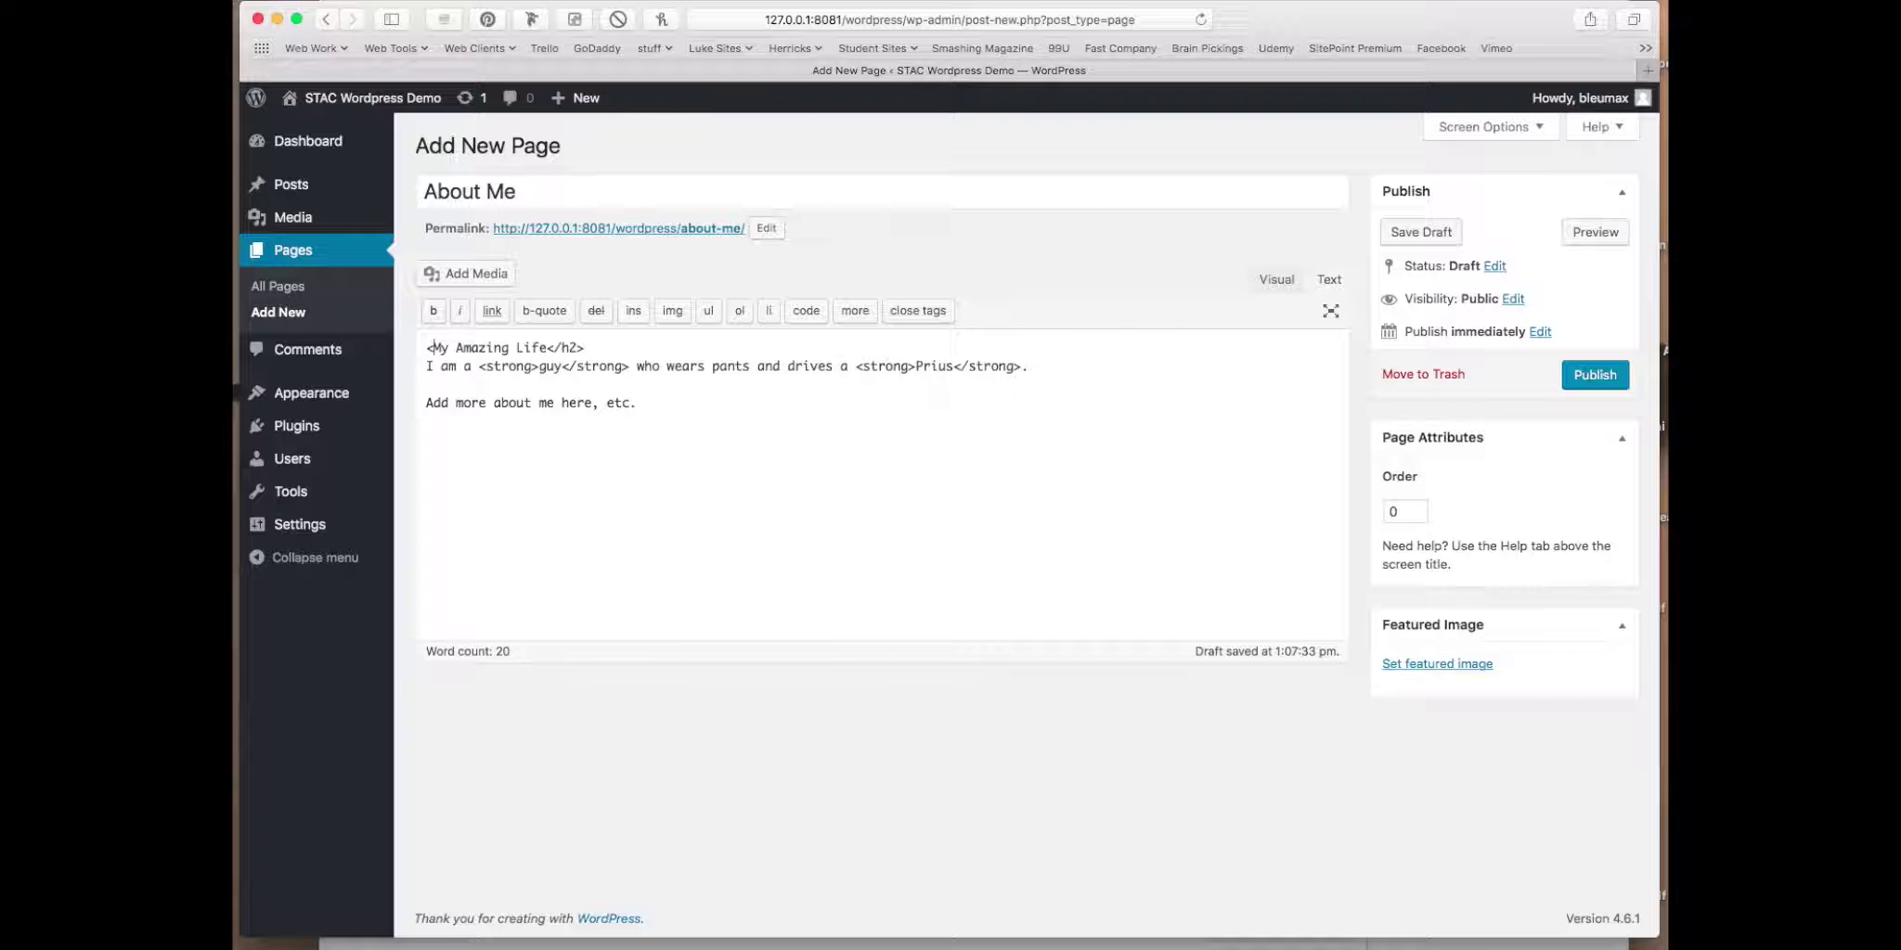
text(h2>)
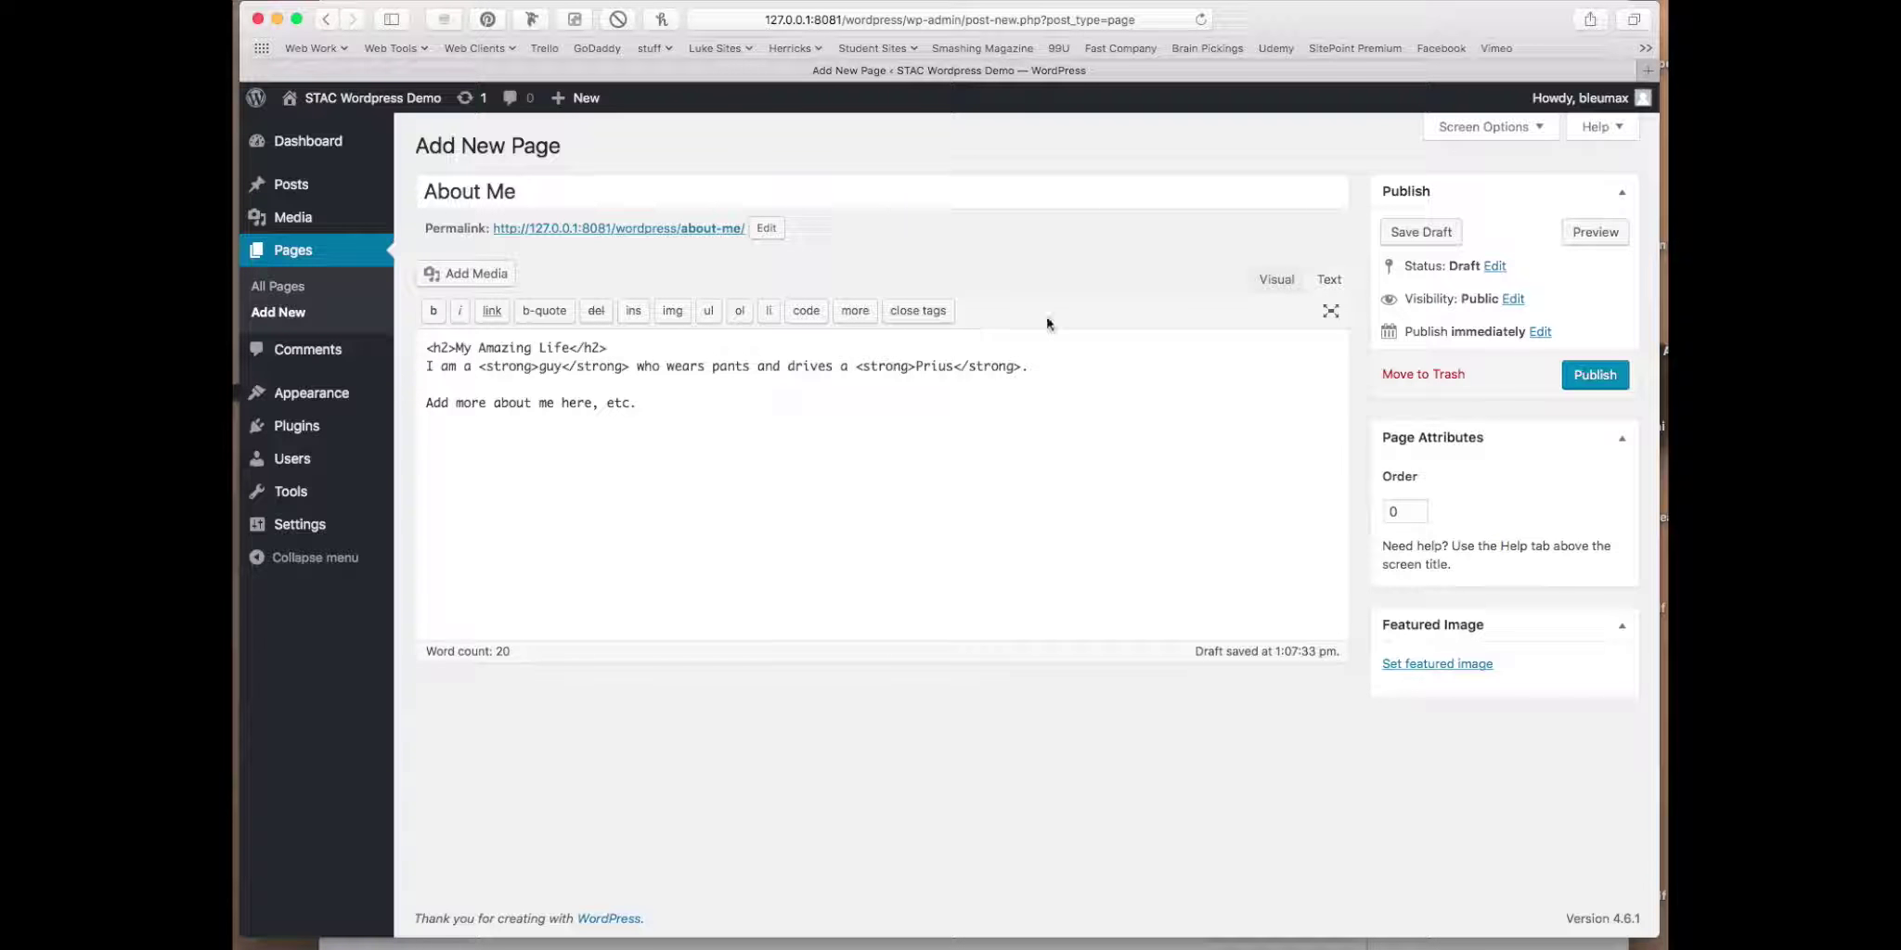
click(1277, 279)
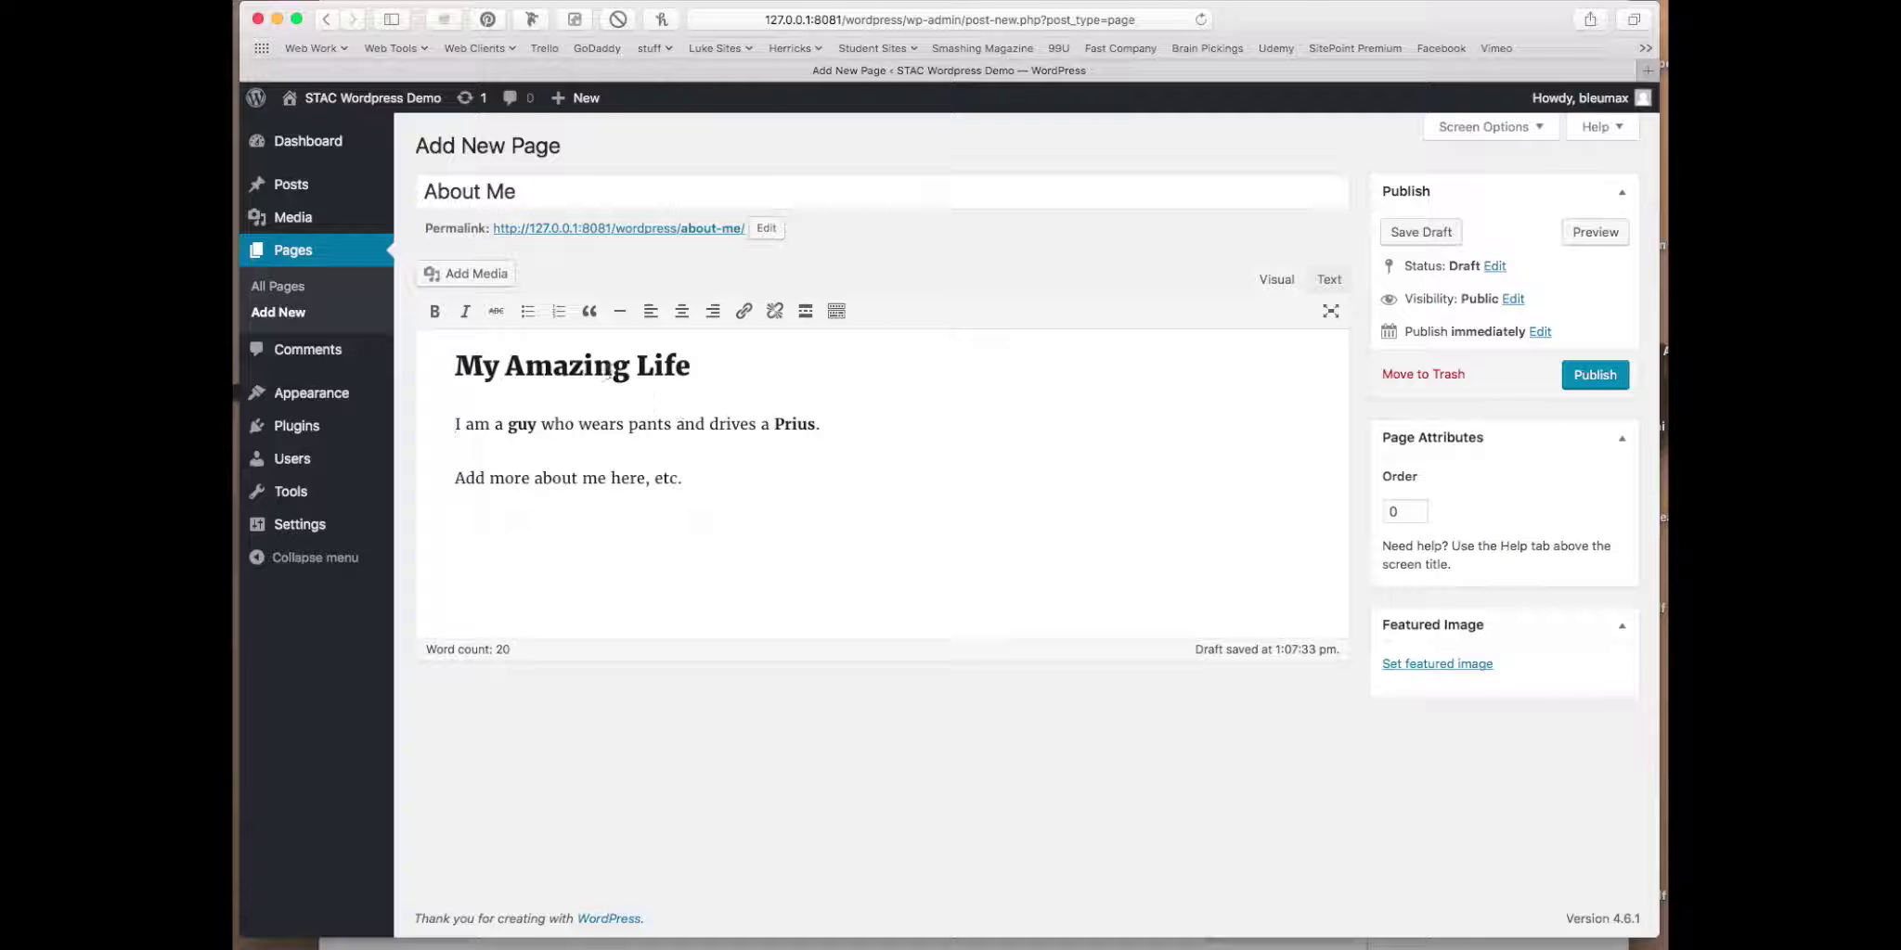
Step: Remove the h2 tags around "My Amazing Life" in the HTML and check the text in the visual editor
click(1316, 282)
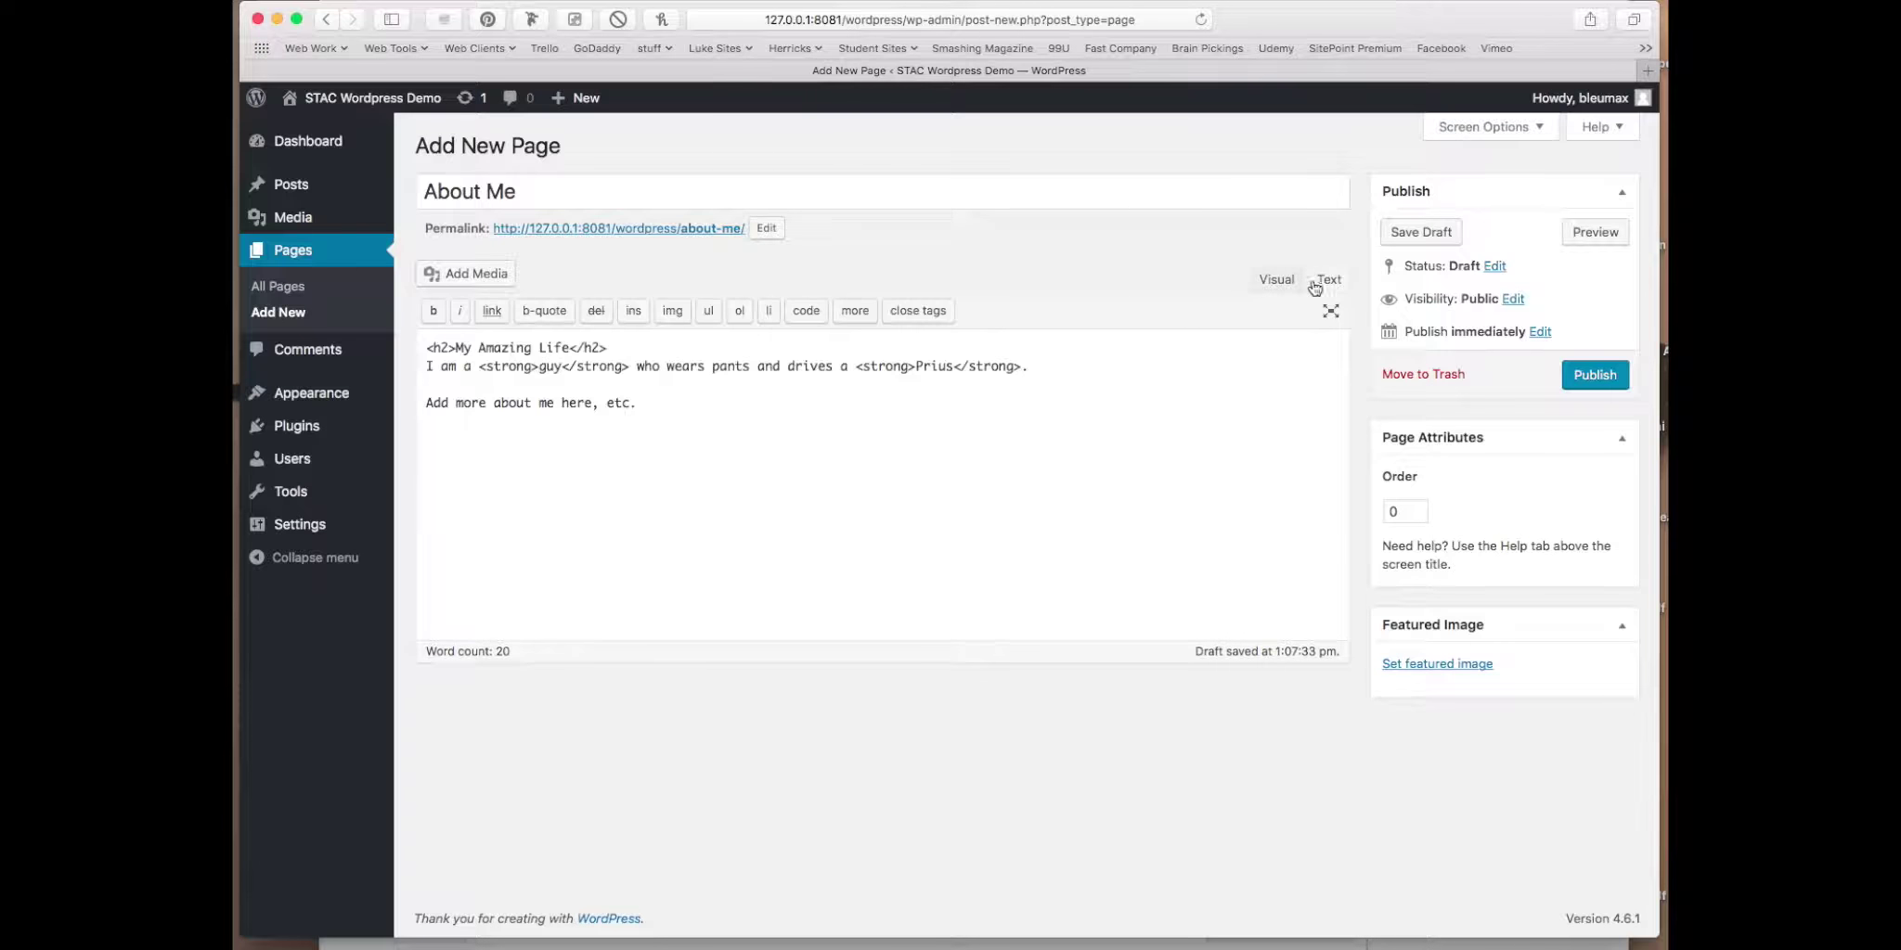
drag(613, 348, 575, 349)
key(BackSpace)
drag(449, 348, 390, 350)
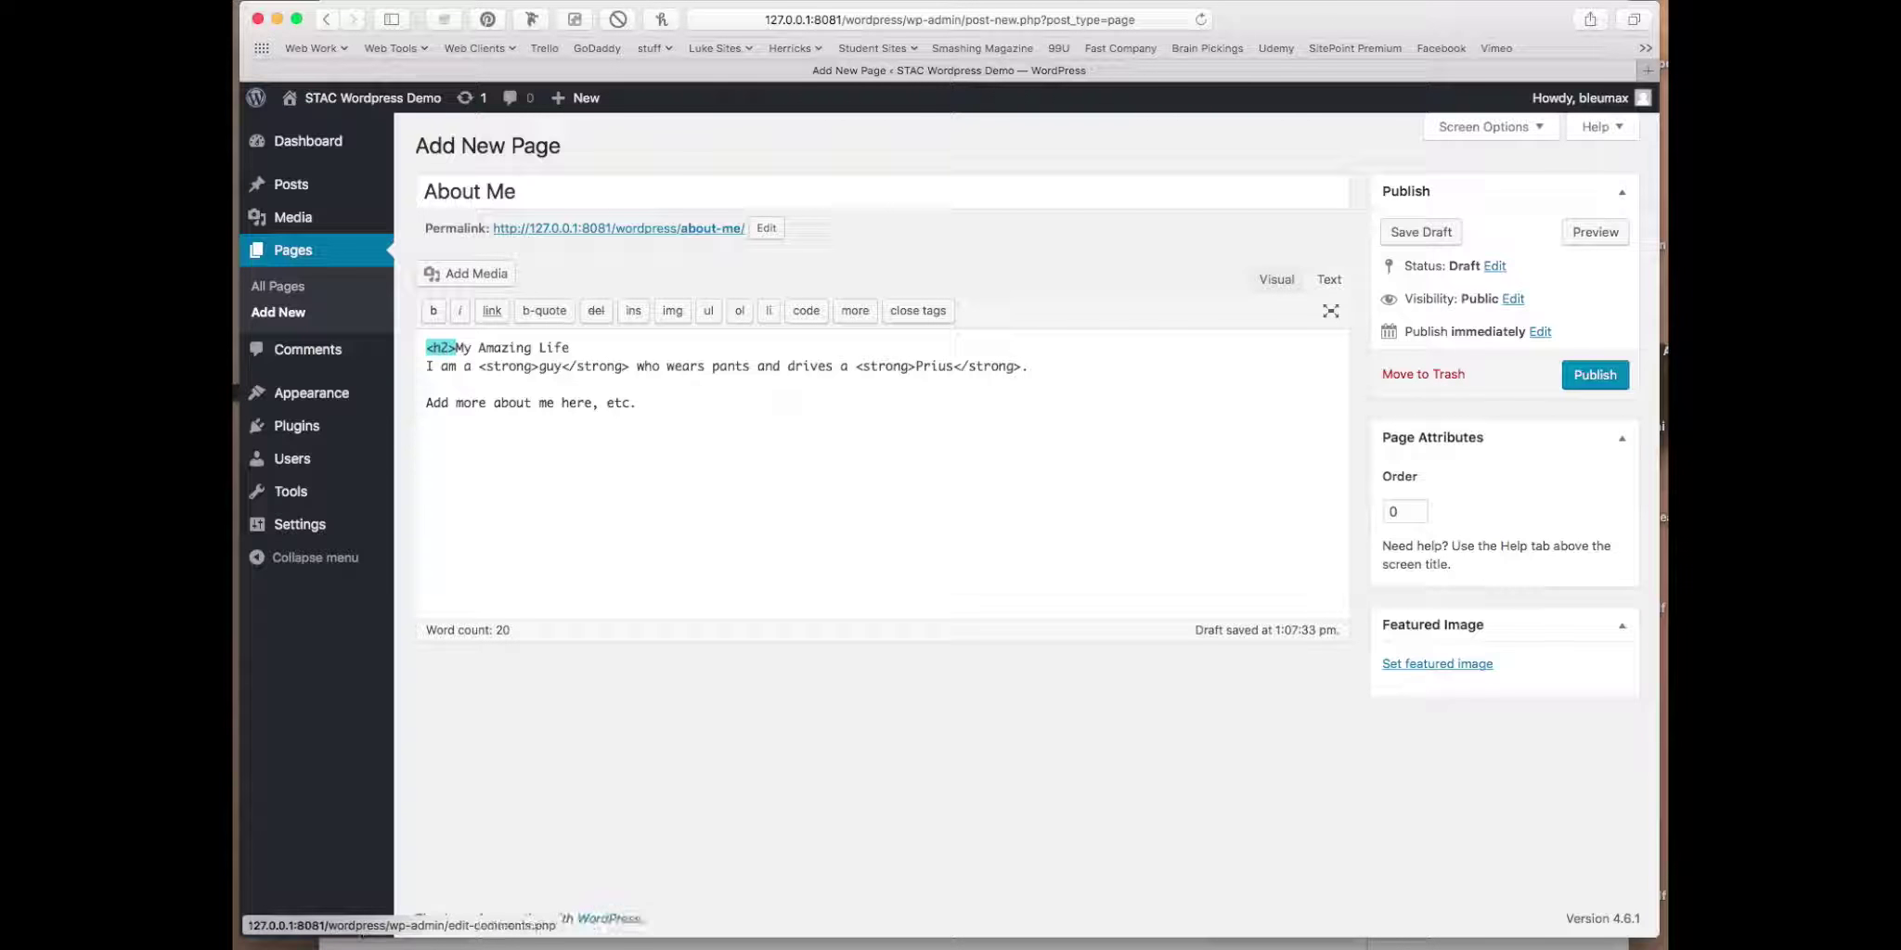
key(BackSpace)
key(Delete)
click(1277, 282)
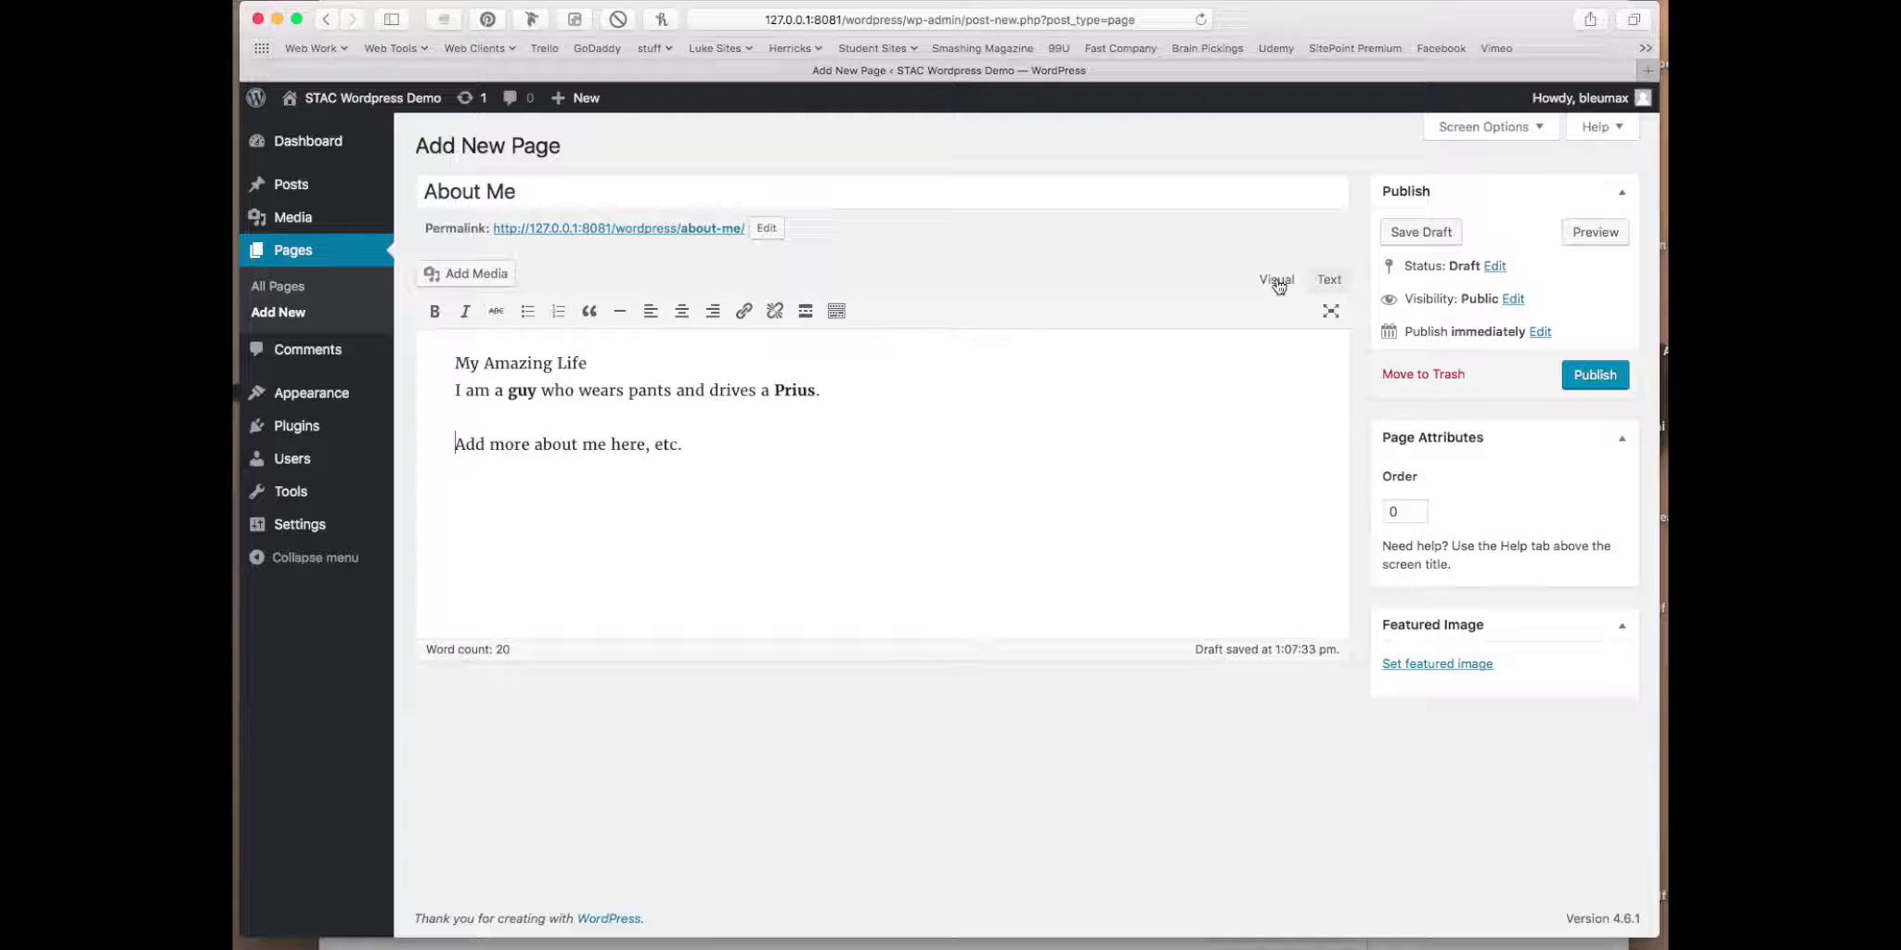
Step: Undo the removal of the h2 tags in the HTML and go back to the visual editor
click(1332, 280)
key(super+z)
key(super+z)
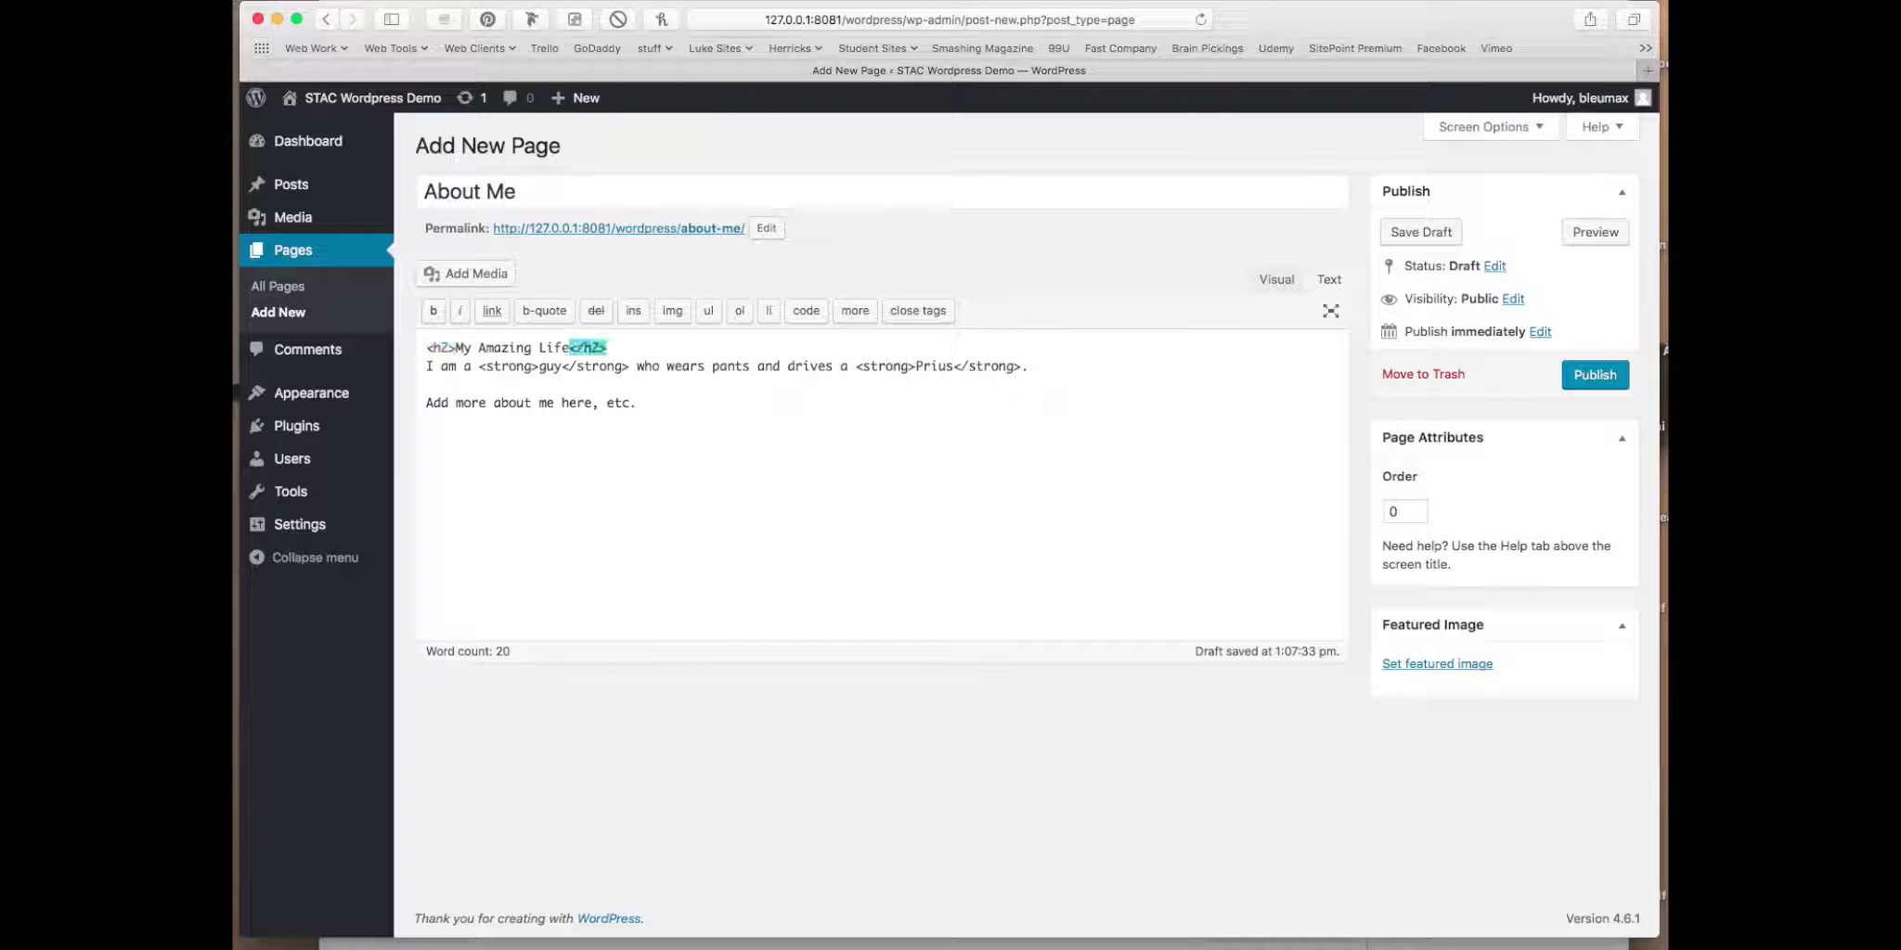
click(1277, 283)
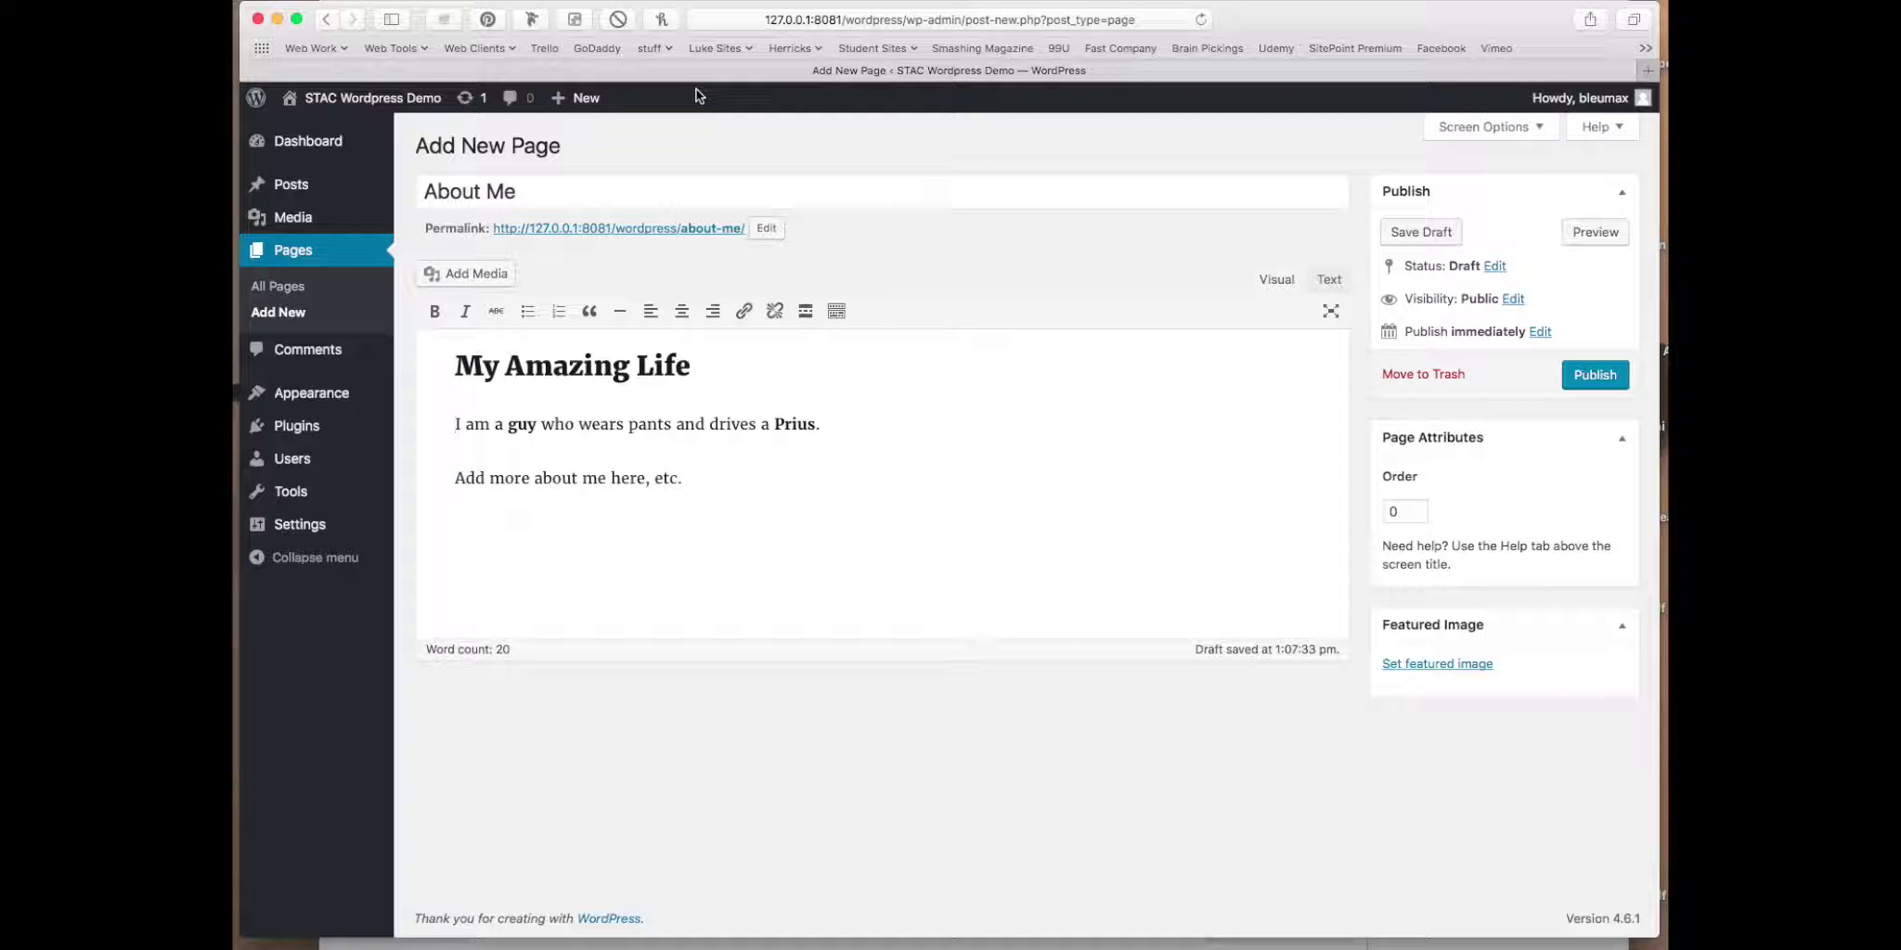
Step: Open the headshot photography website's home page in a new browser tab and switch to that tab
click(1097, 19)
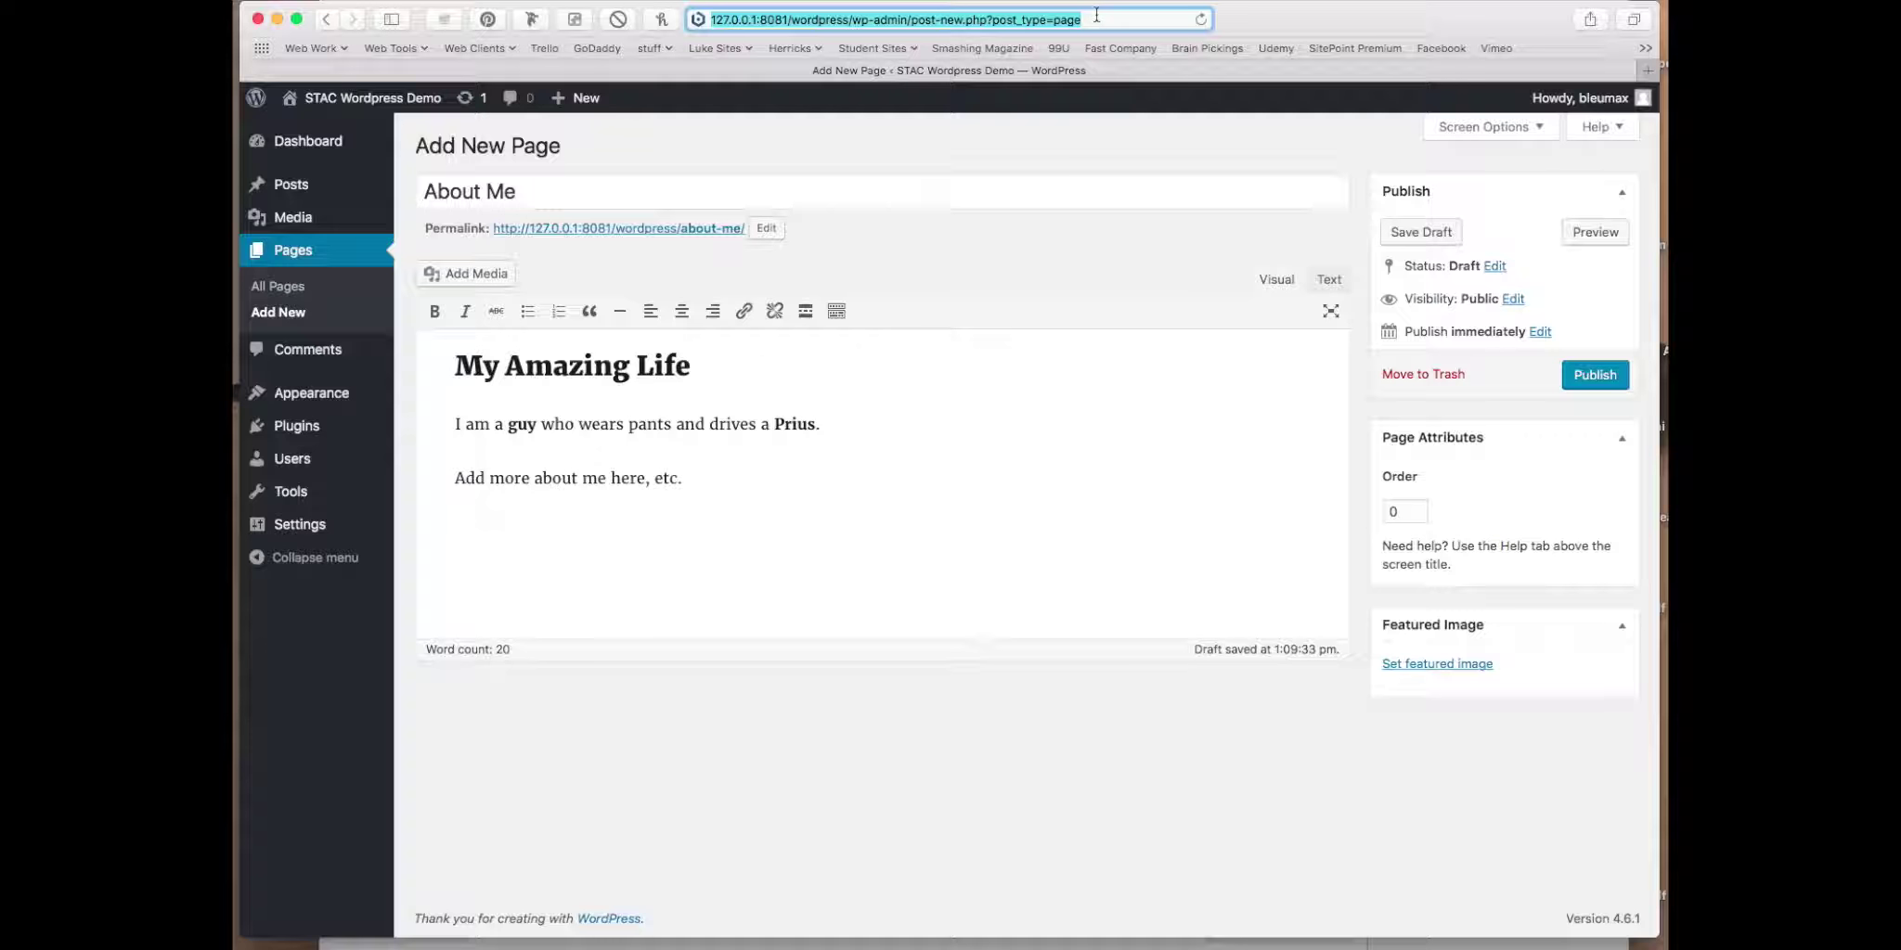
text(lukedelalio.com)
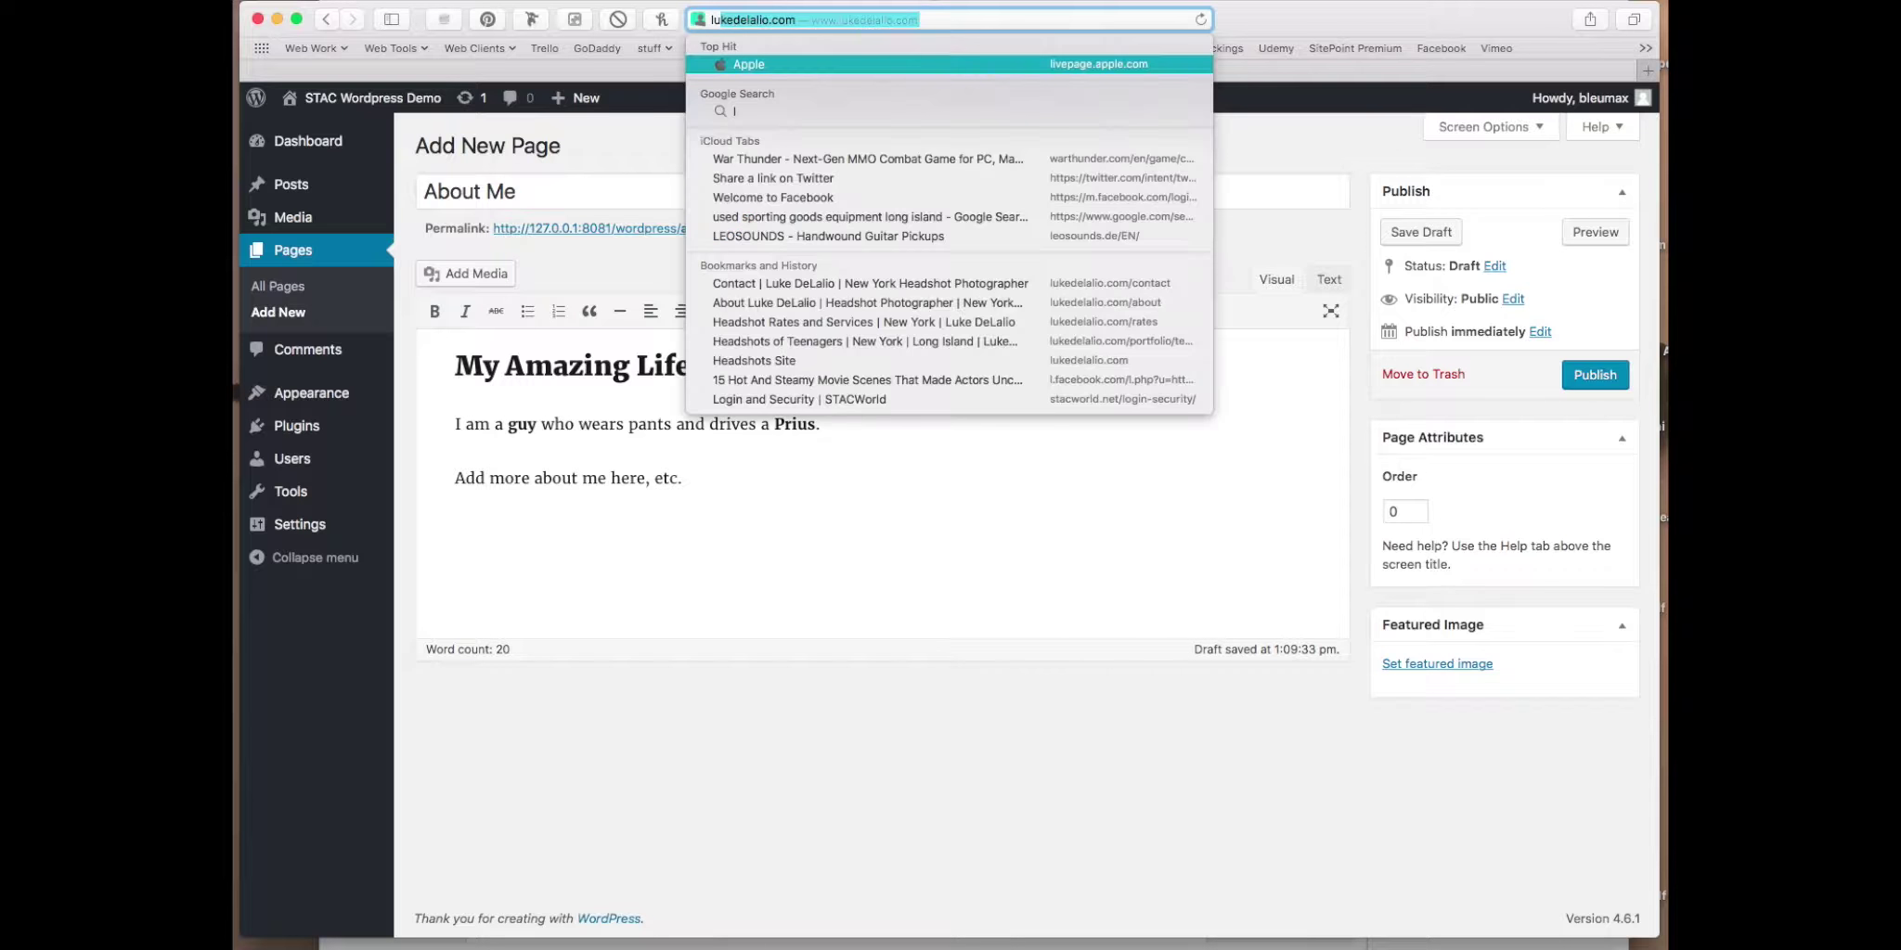
key(super+Return)
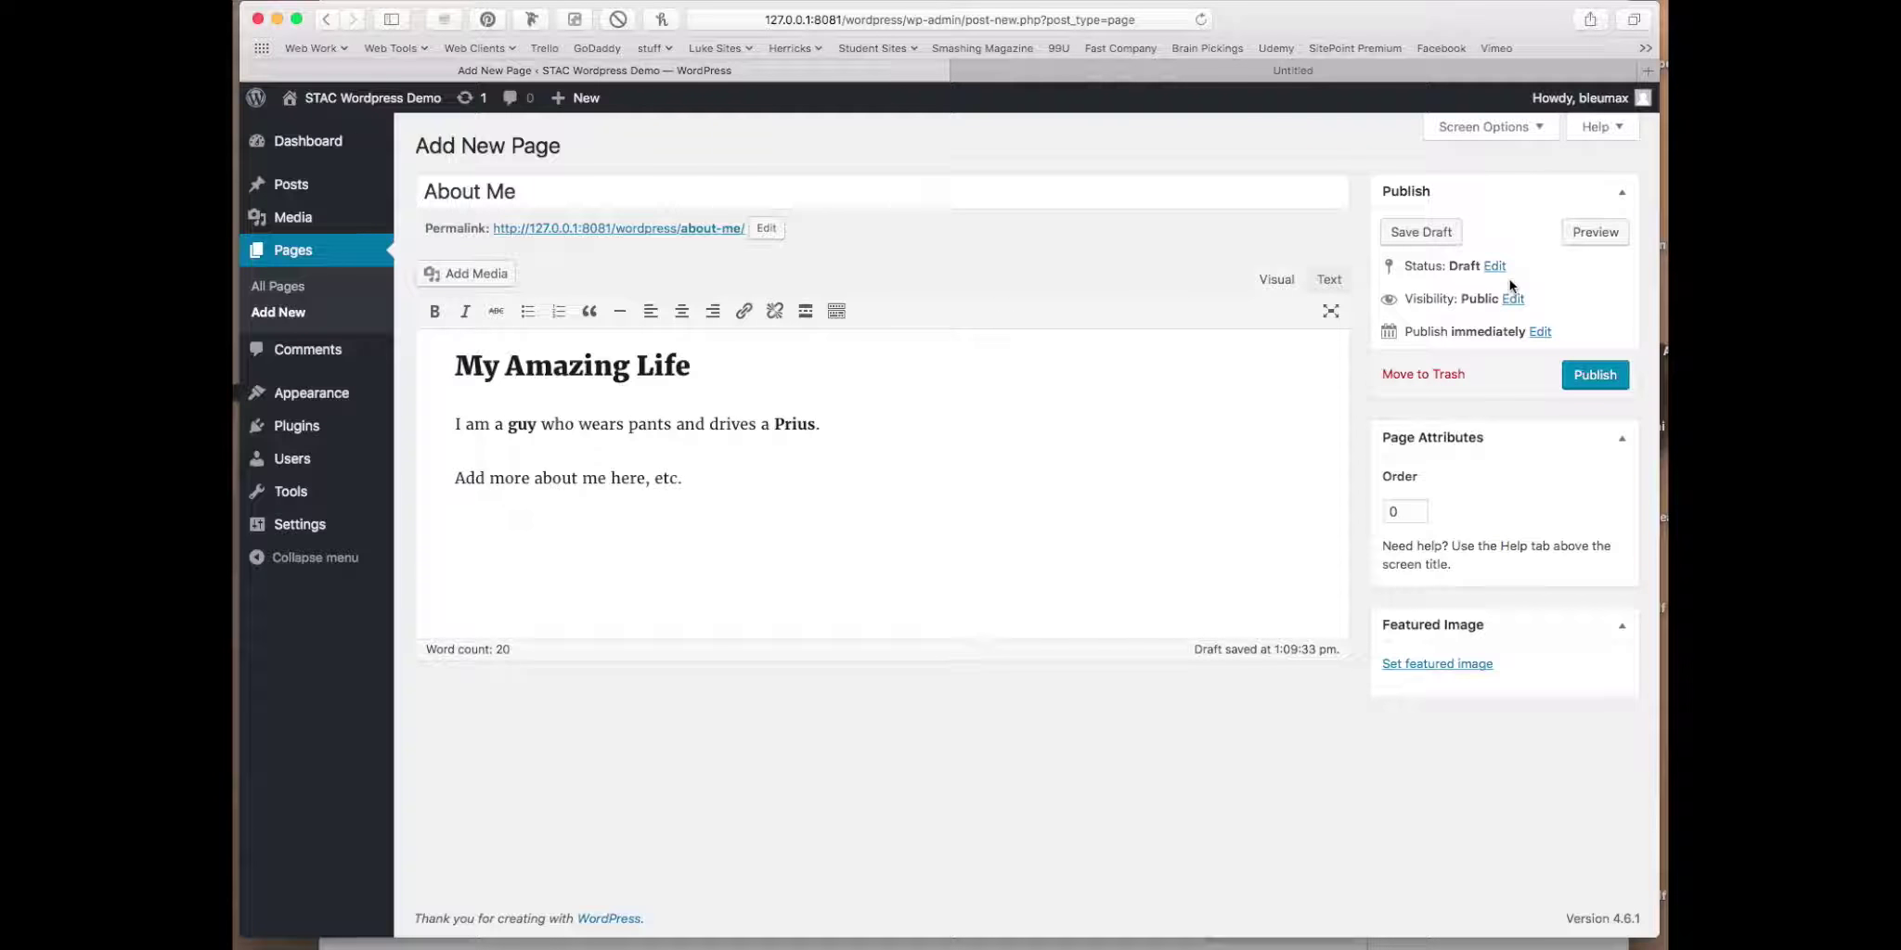
click(1318, 68)
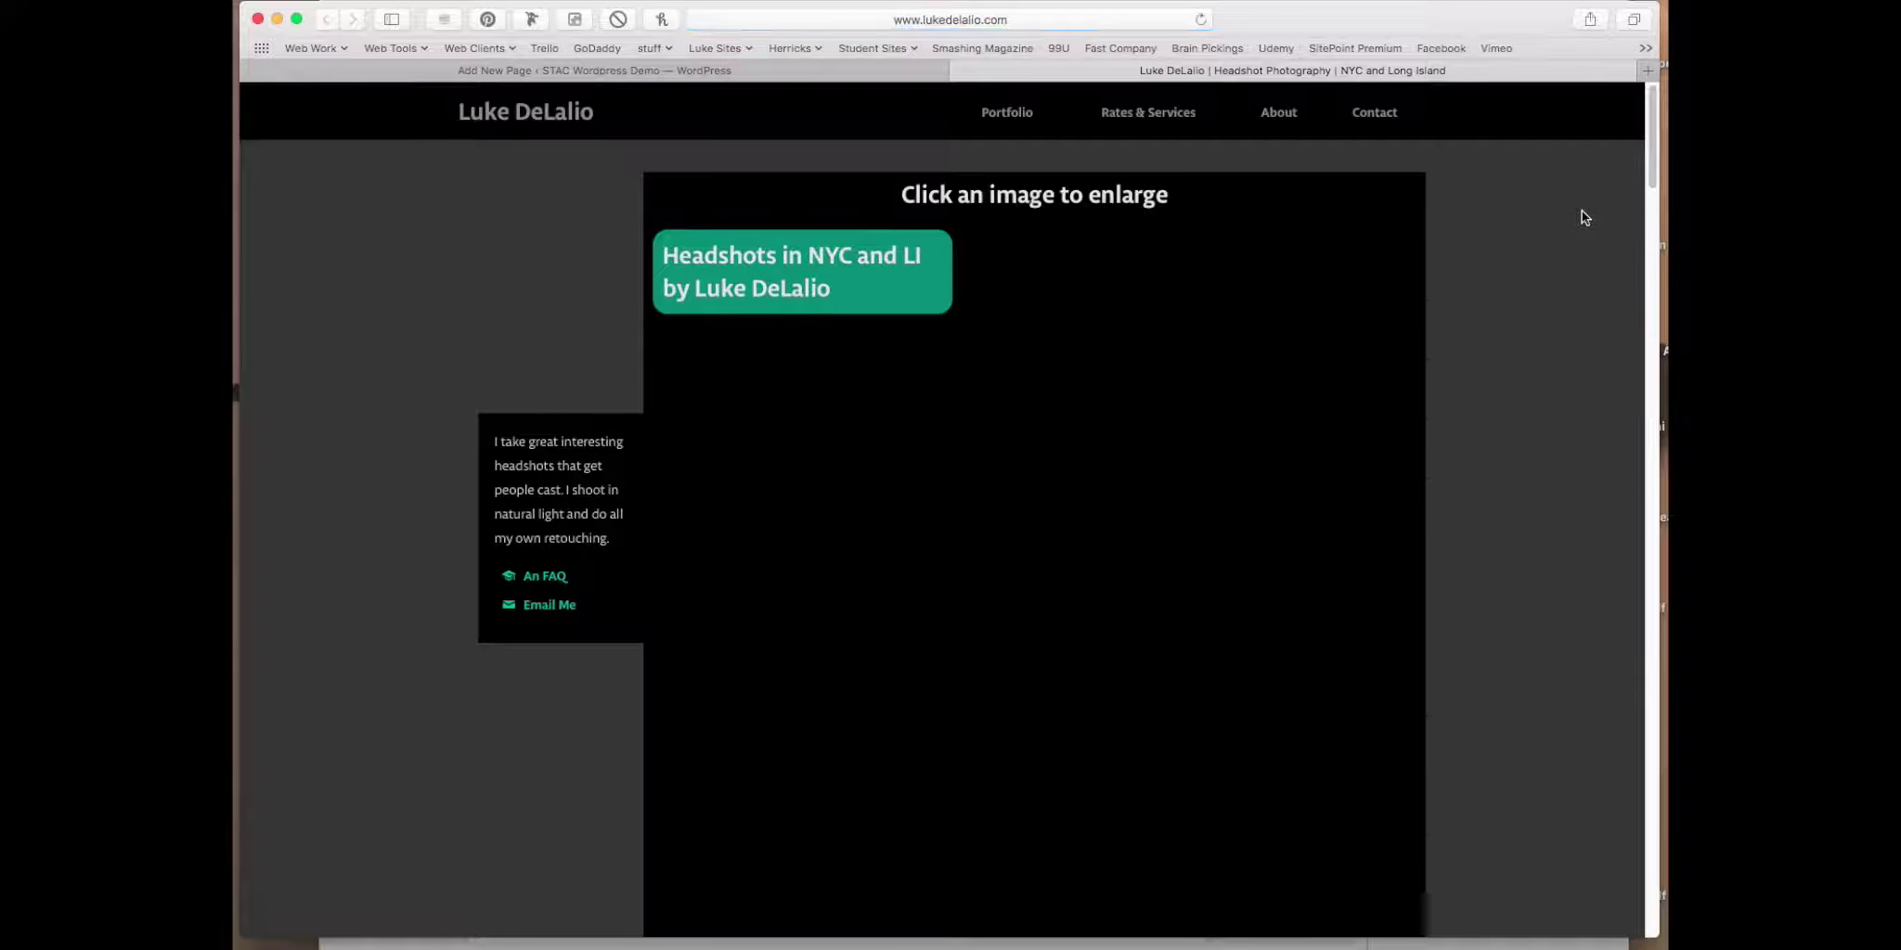
Step: Copy the full bio text from the photography website's About page and paste it below the last paragraph of the About Me page
click(1299, 128)
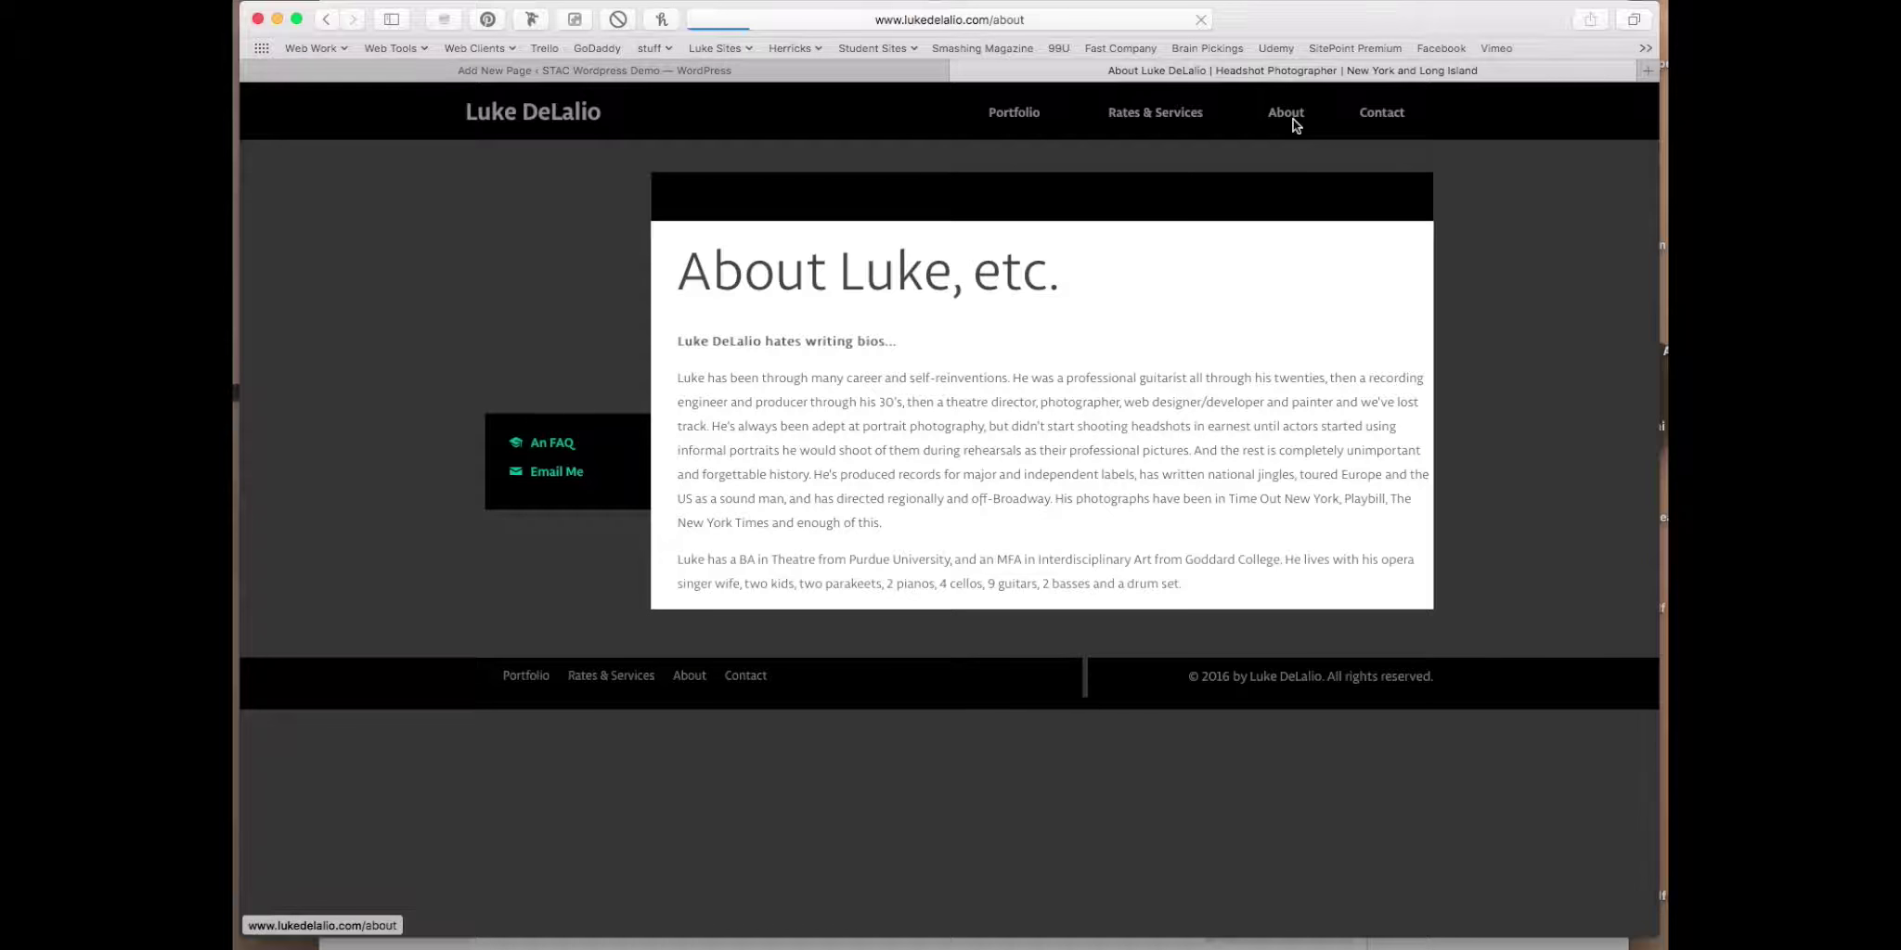
drag(678, 428, 1275, 662)
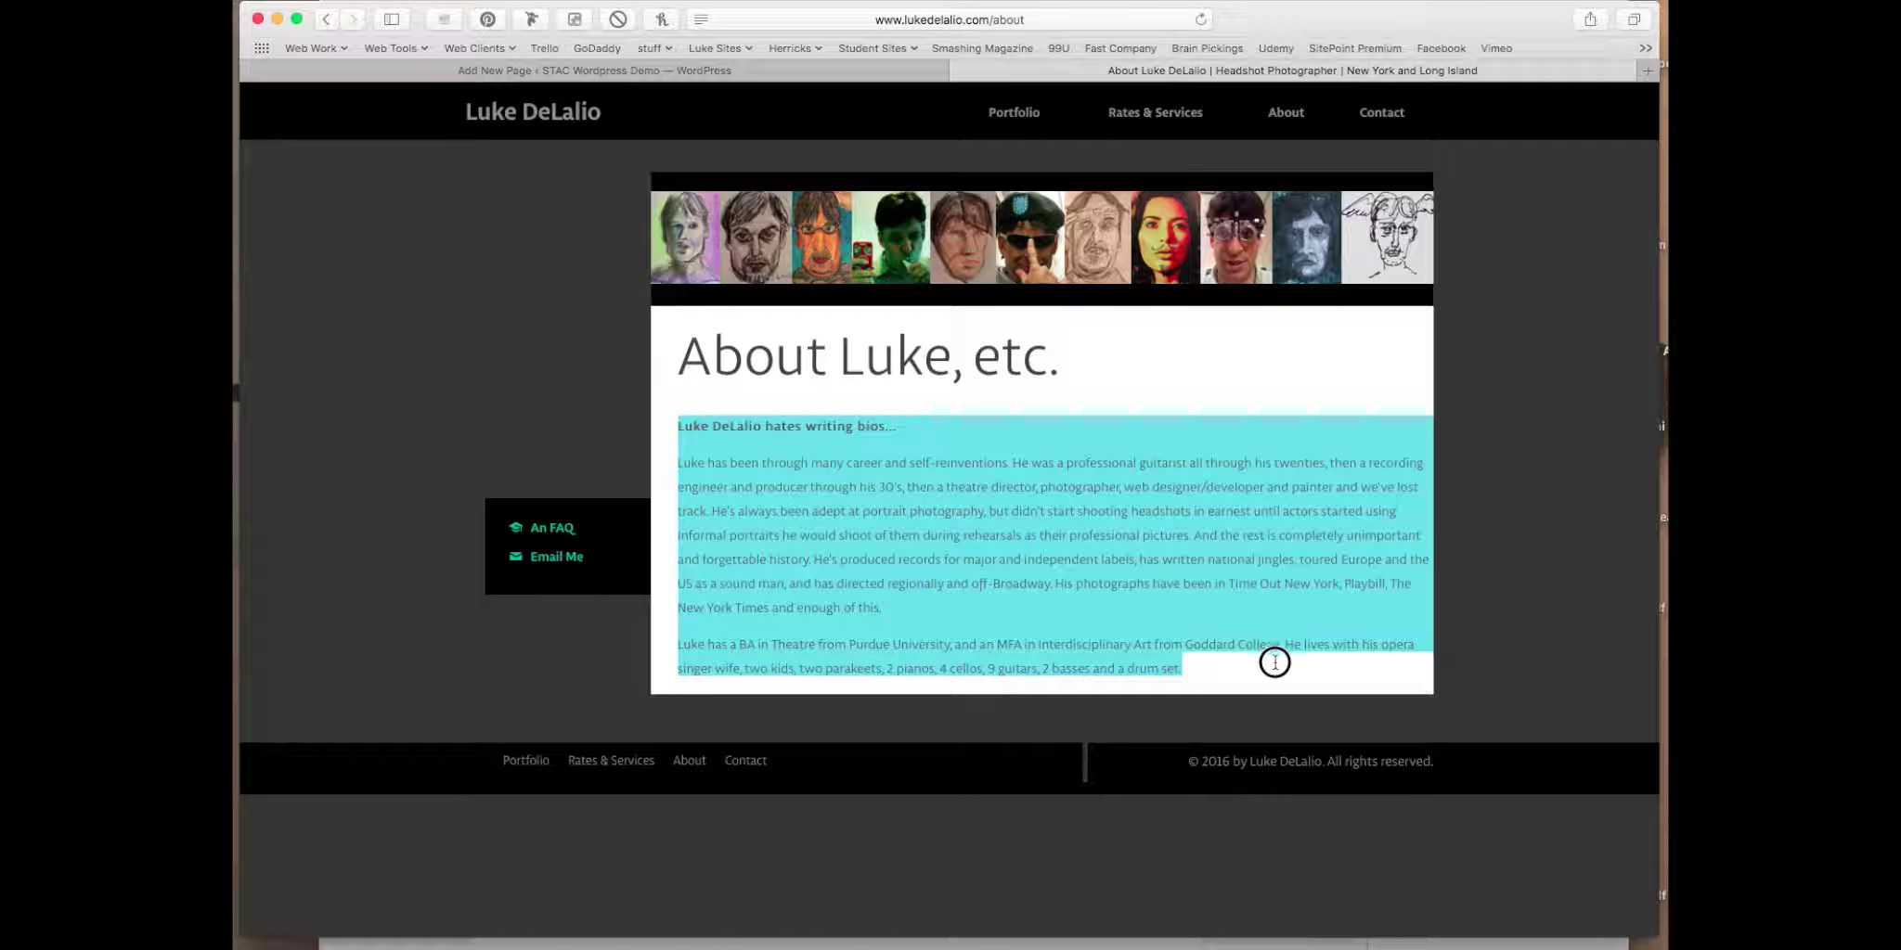
click(706, 70)
click(473, 495)
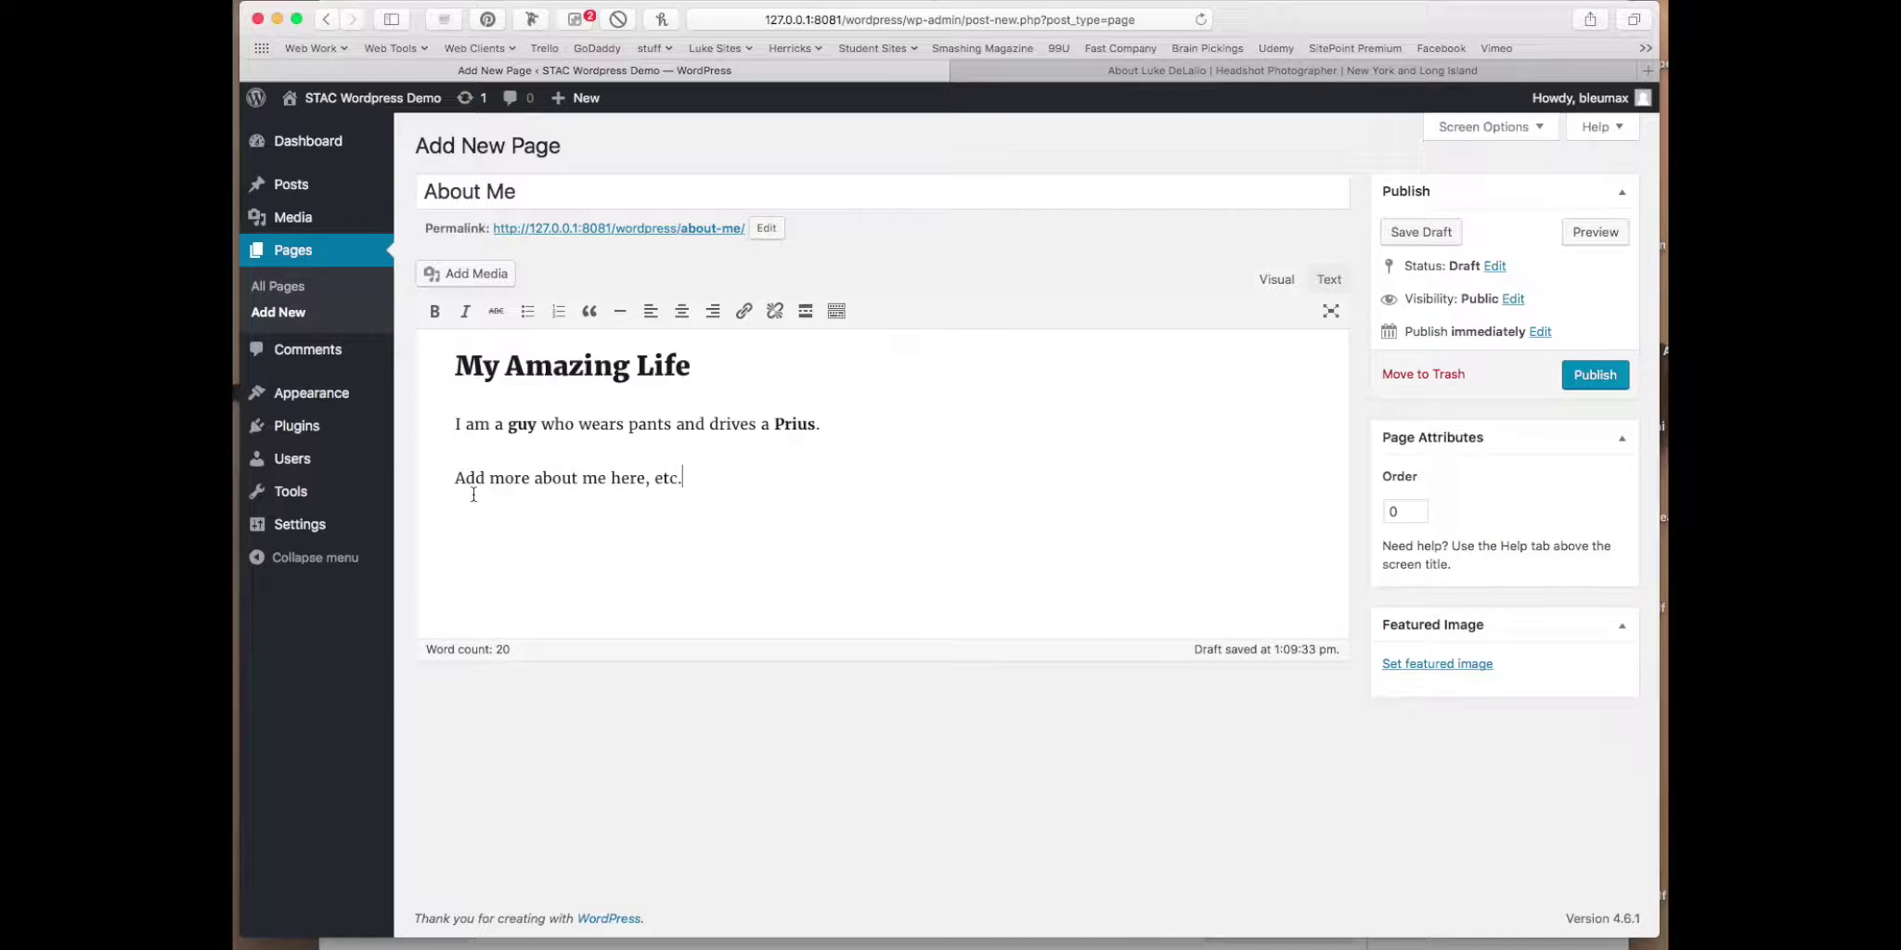
key(super+v)
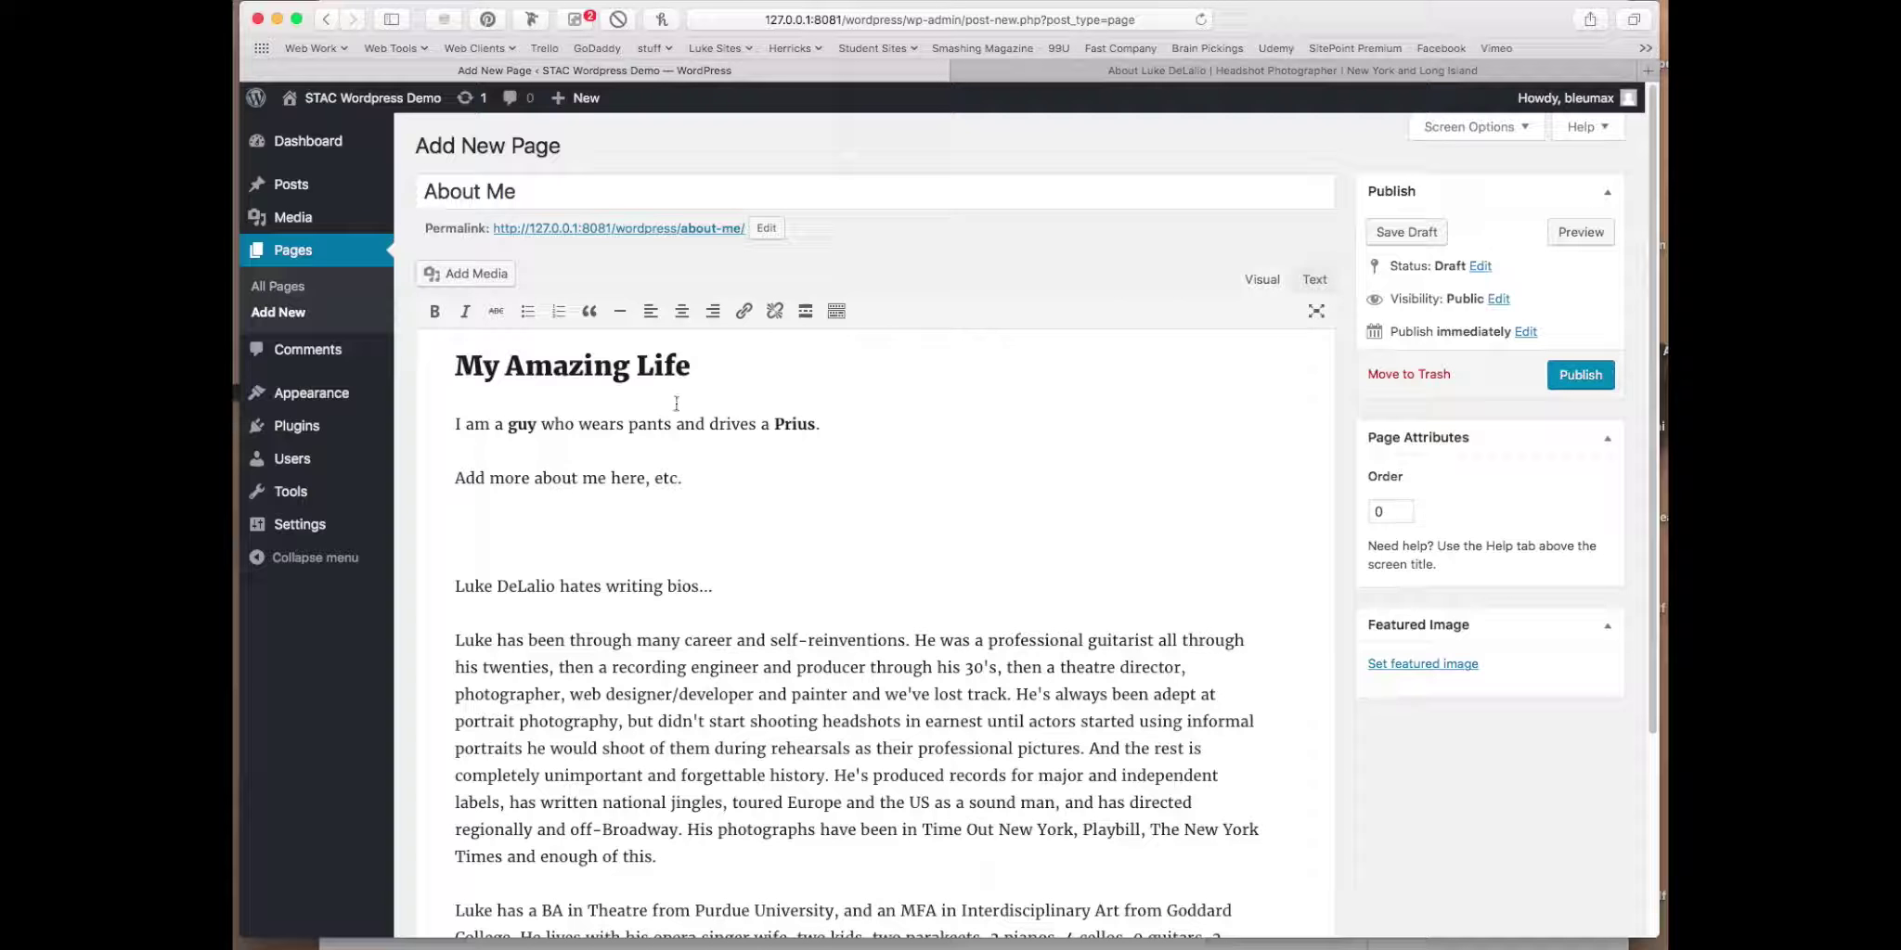
scroll(677, 404, down, 5)
scroll(946, 505, up, 1)
scroll(966, 499, up, 3)
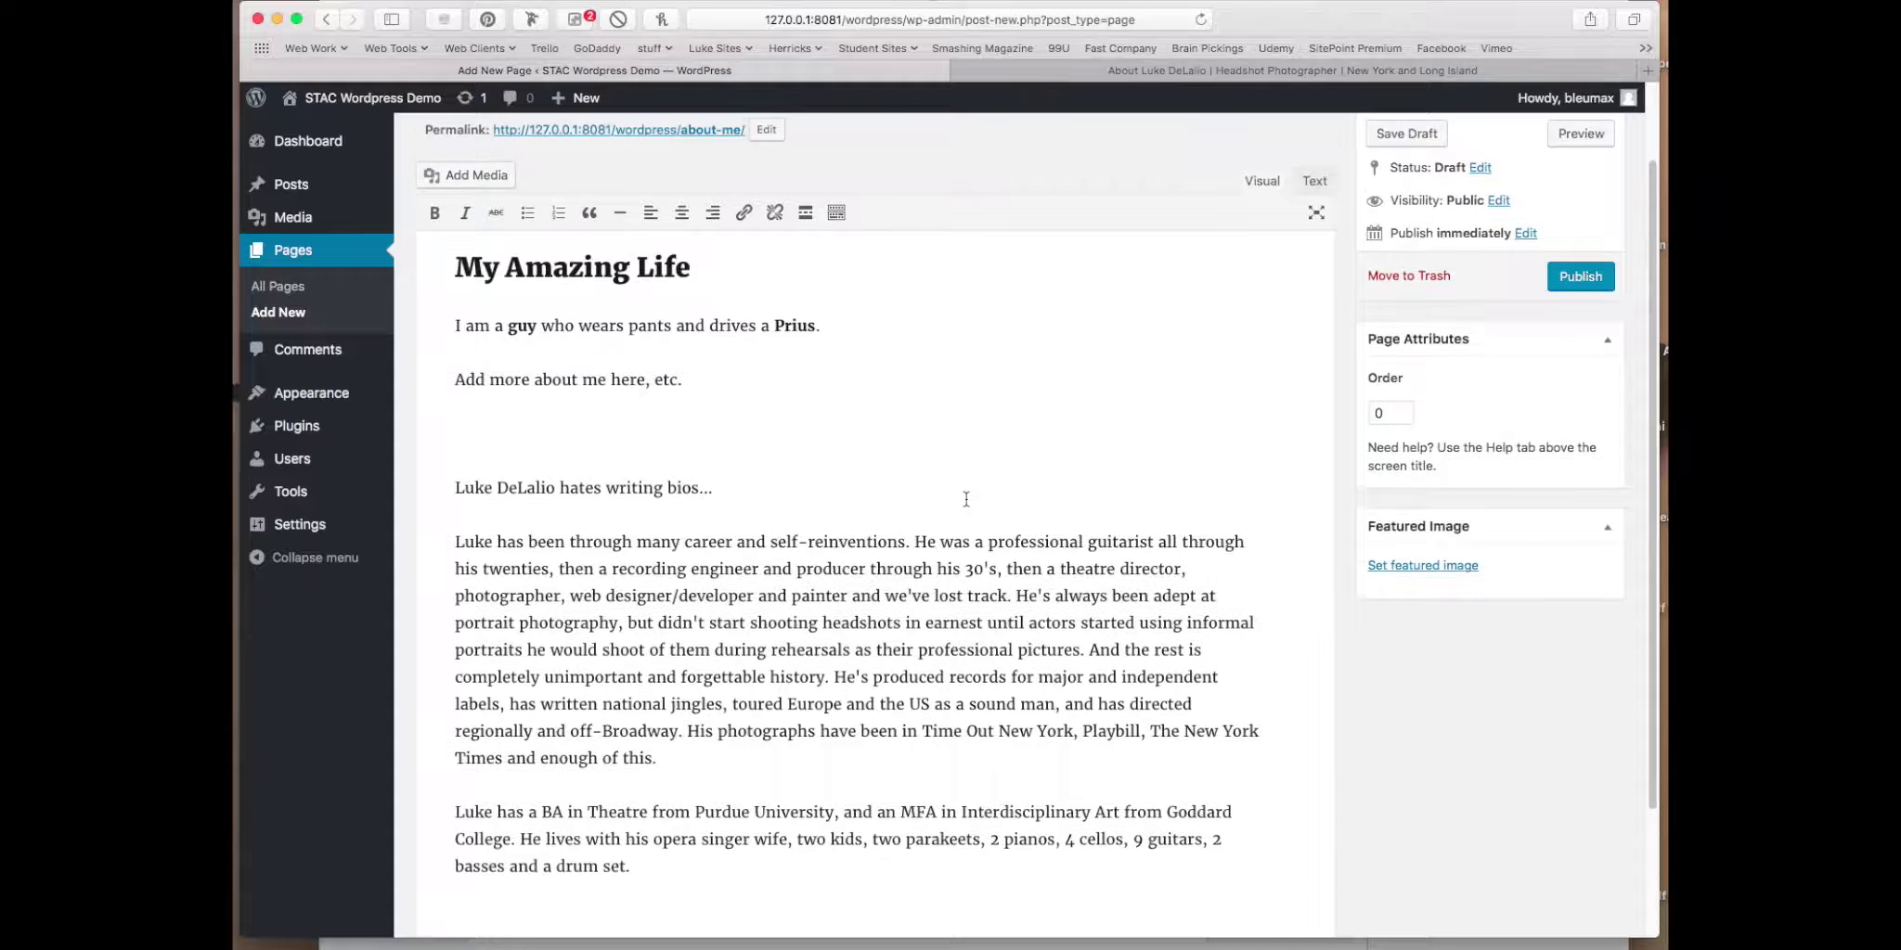
Step: Delete the "&nbsp;" line above the pasted bio in the HTML and show the content in the visual editor
click(1314, 180)
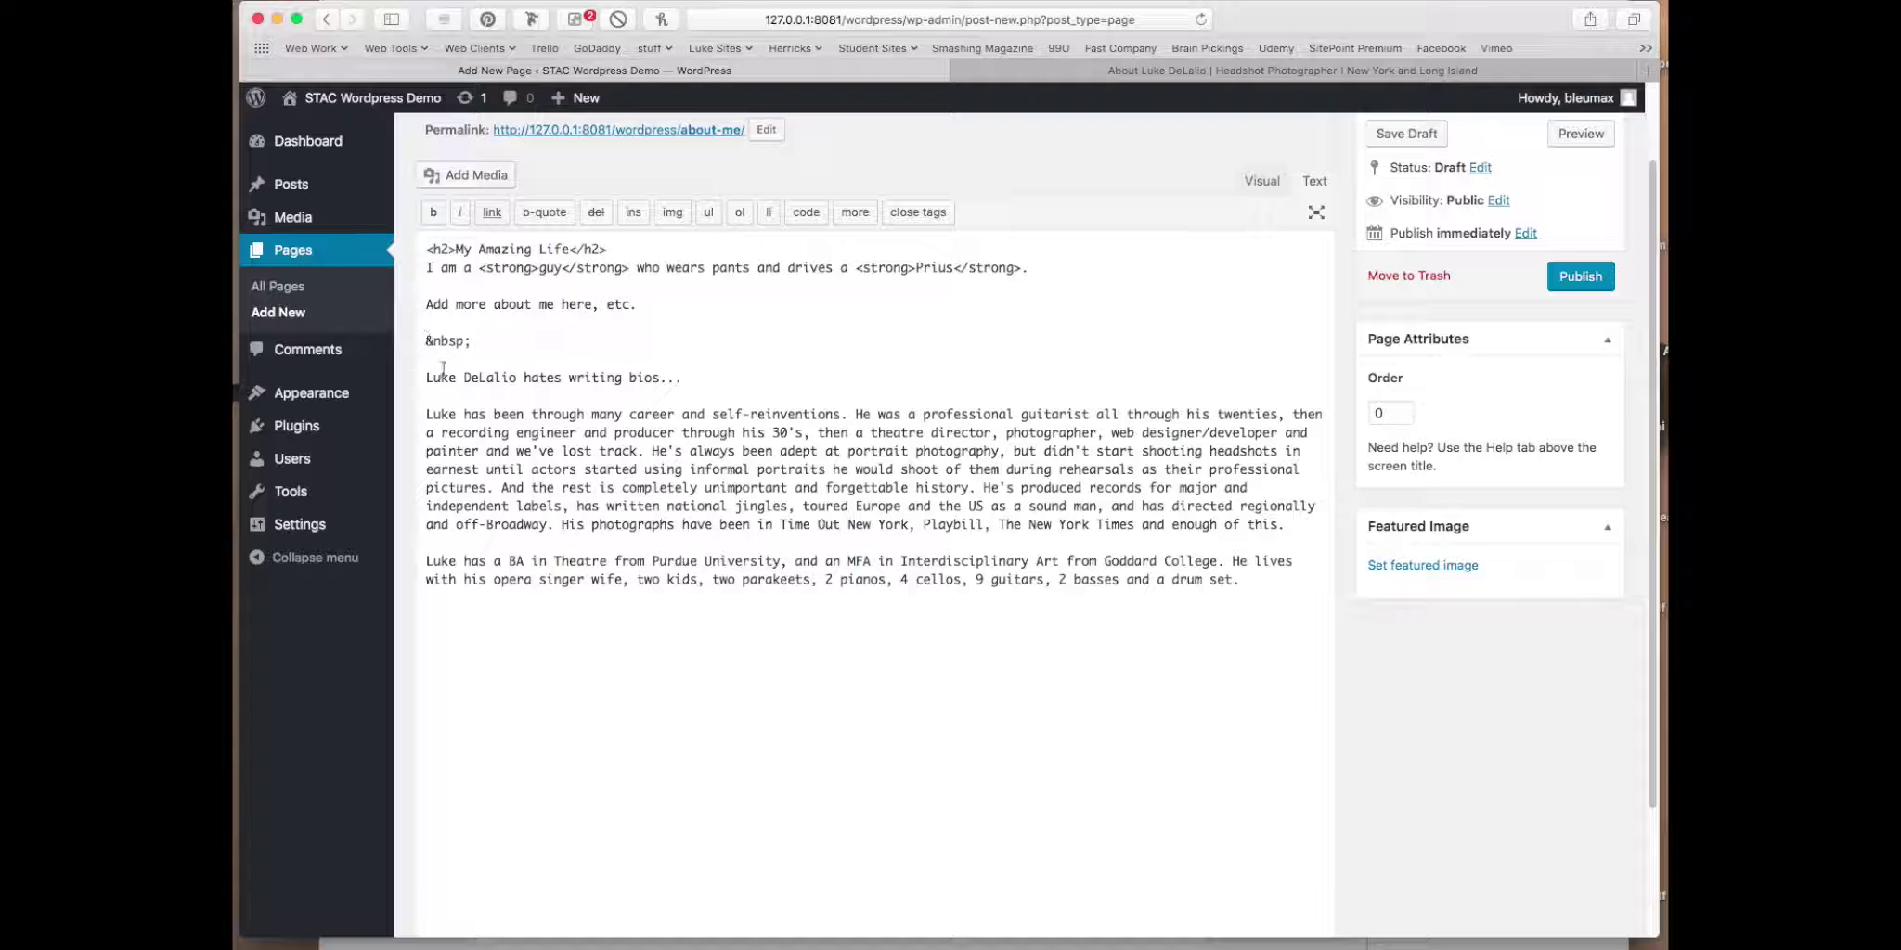
drag(426, 377, 427, 340)
key(BackSpace)
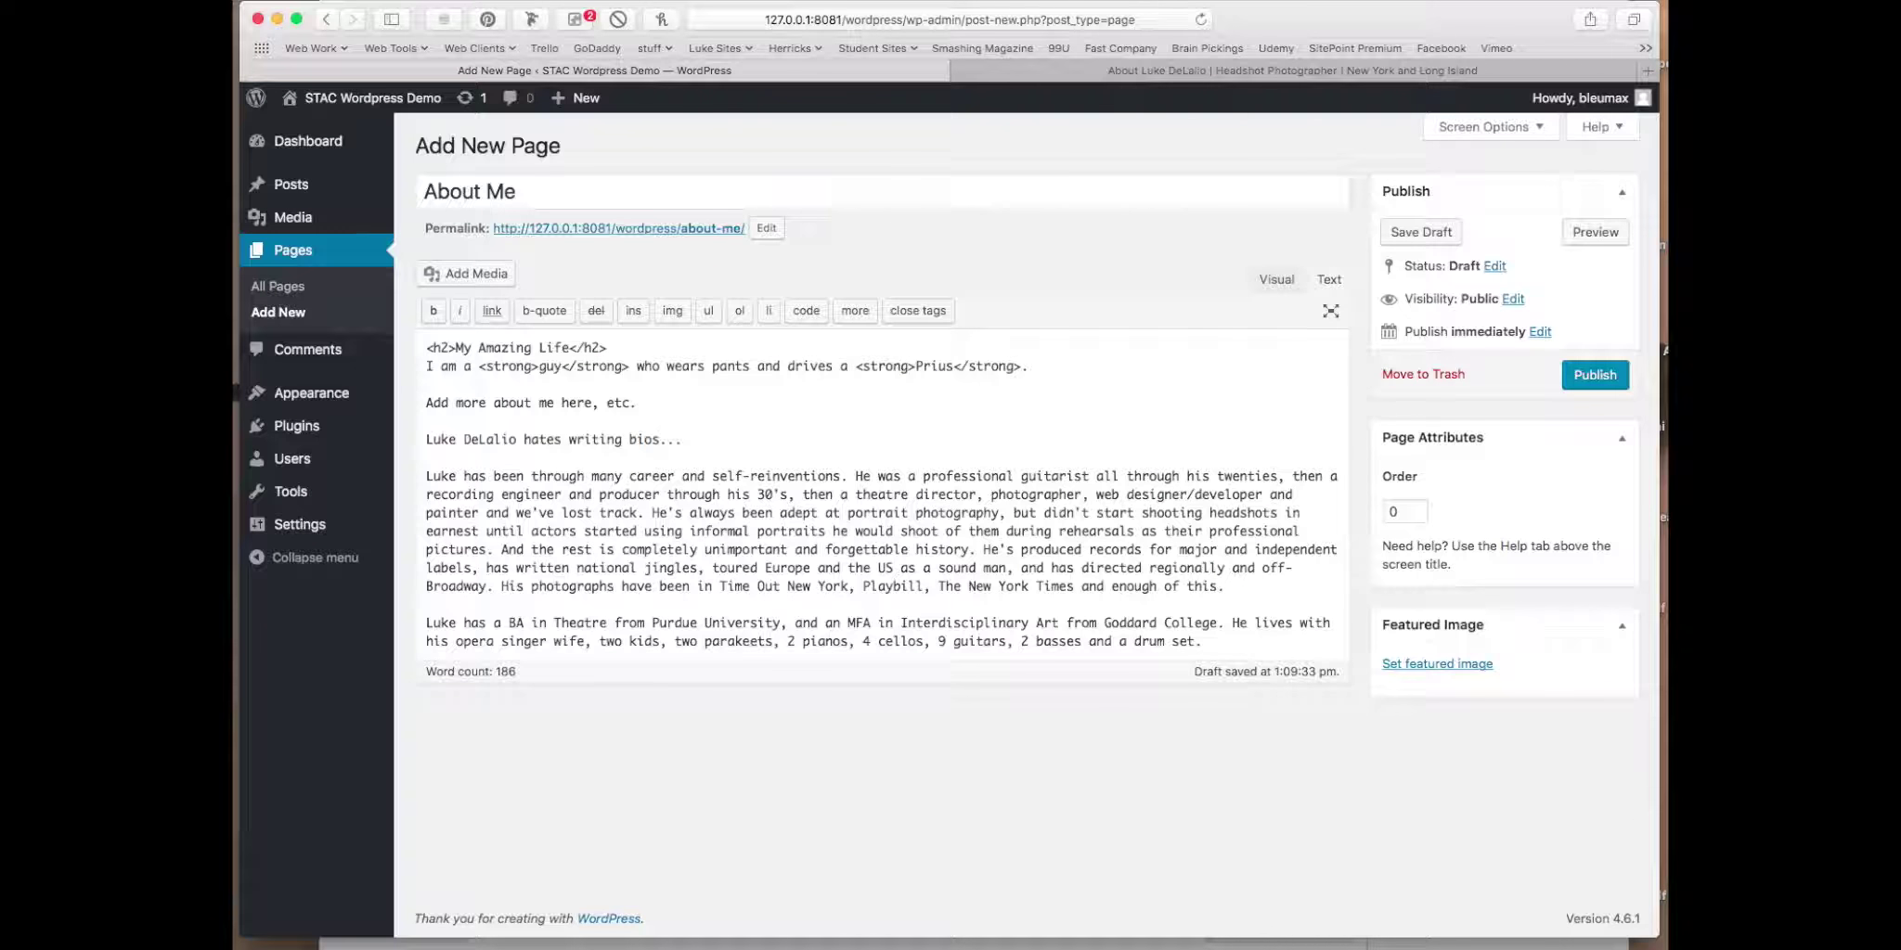
click(1274, 279)
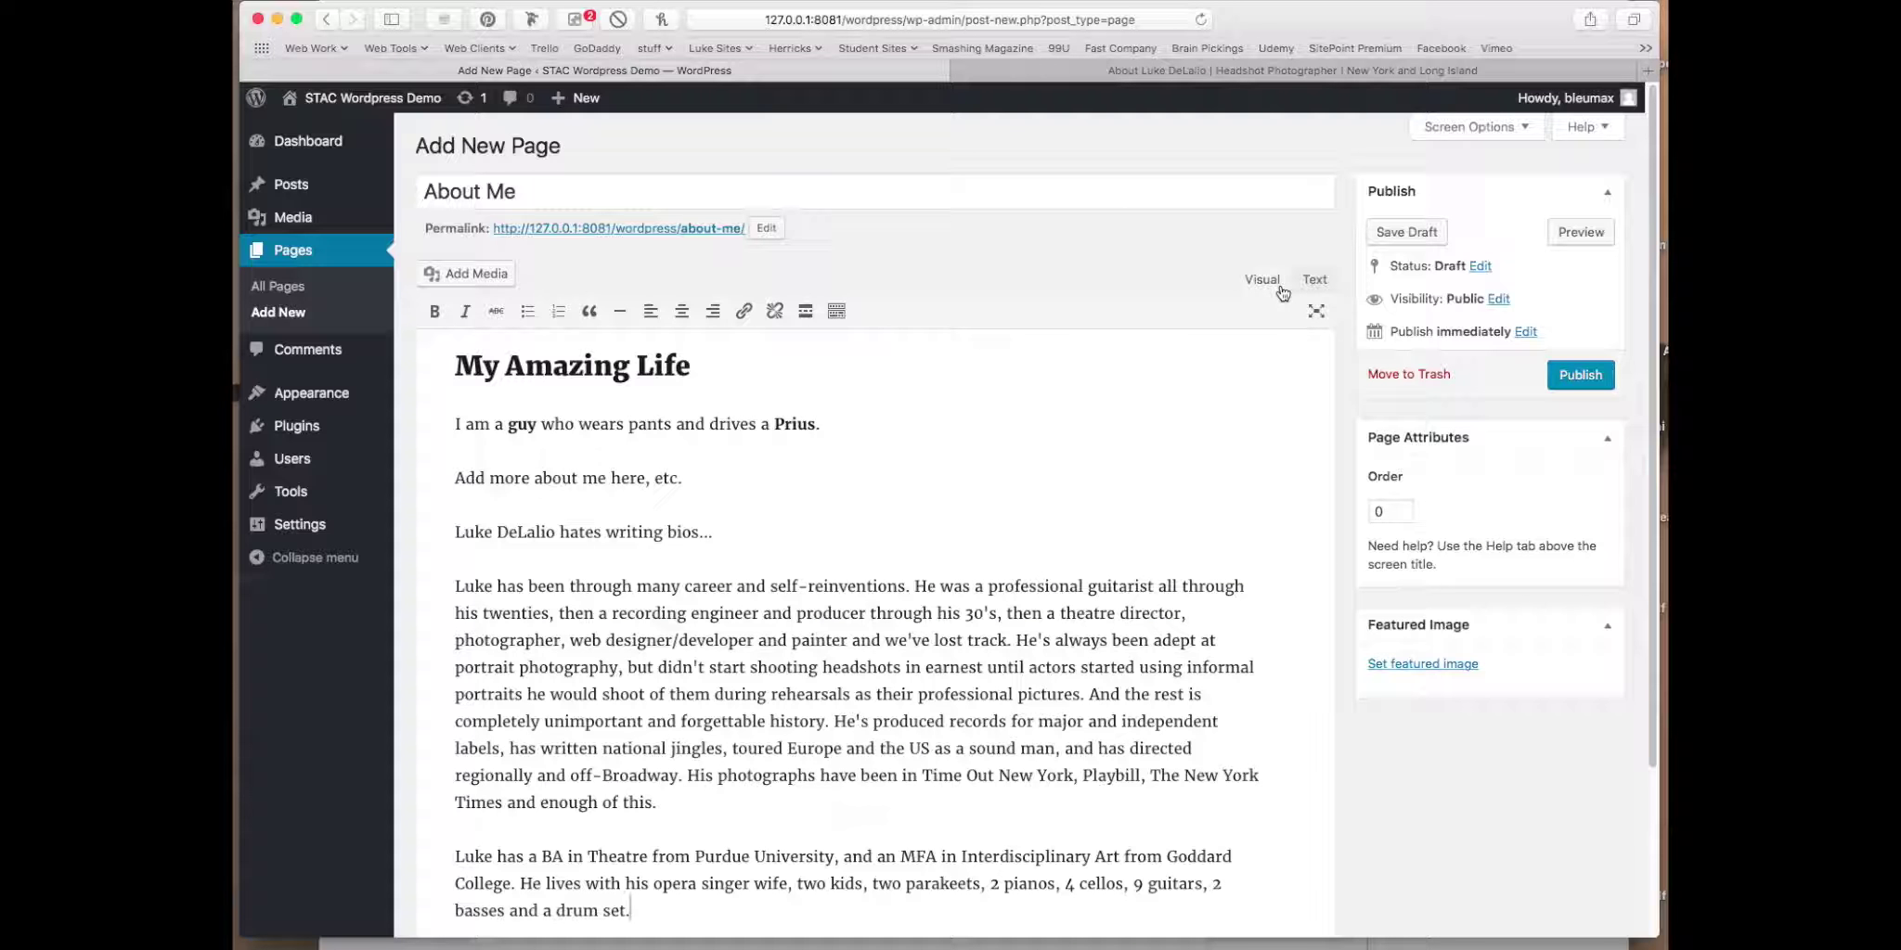
scroll(1281, 293, down, 1)
scroll(1282, 293, down, 3)
scroll(1280, 291, up, 3)
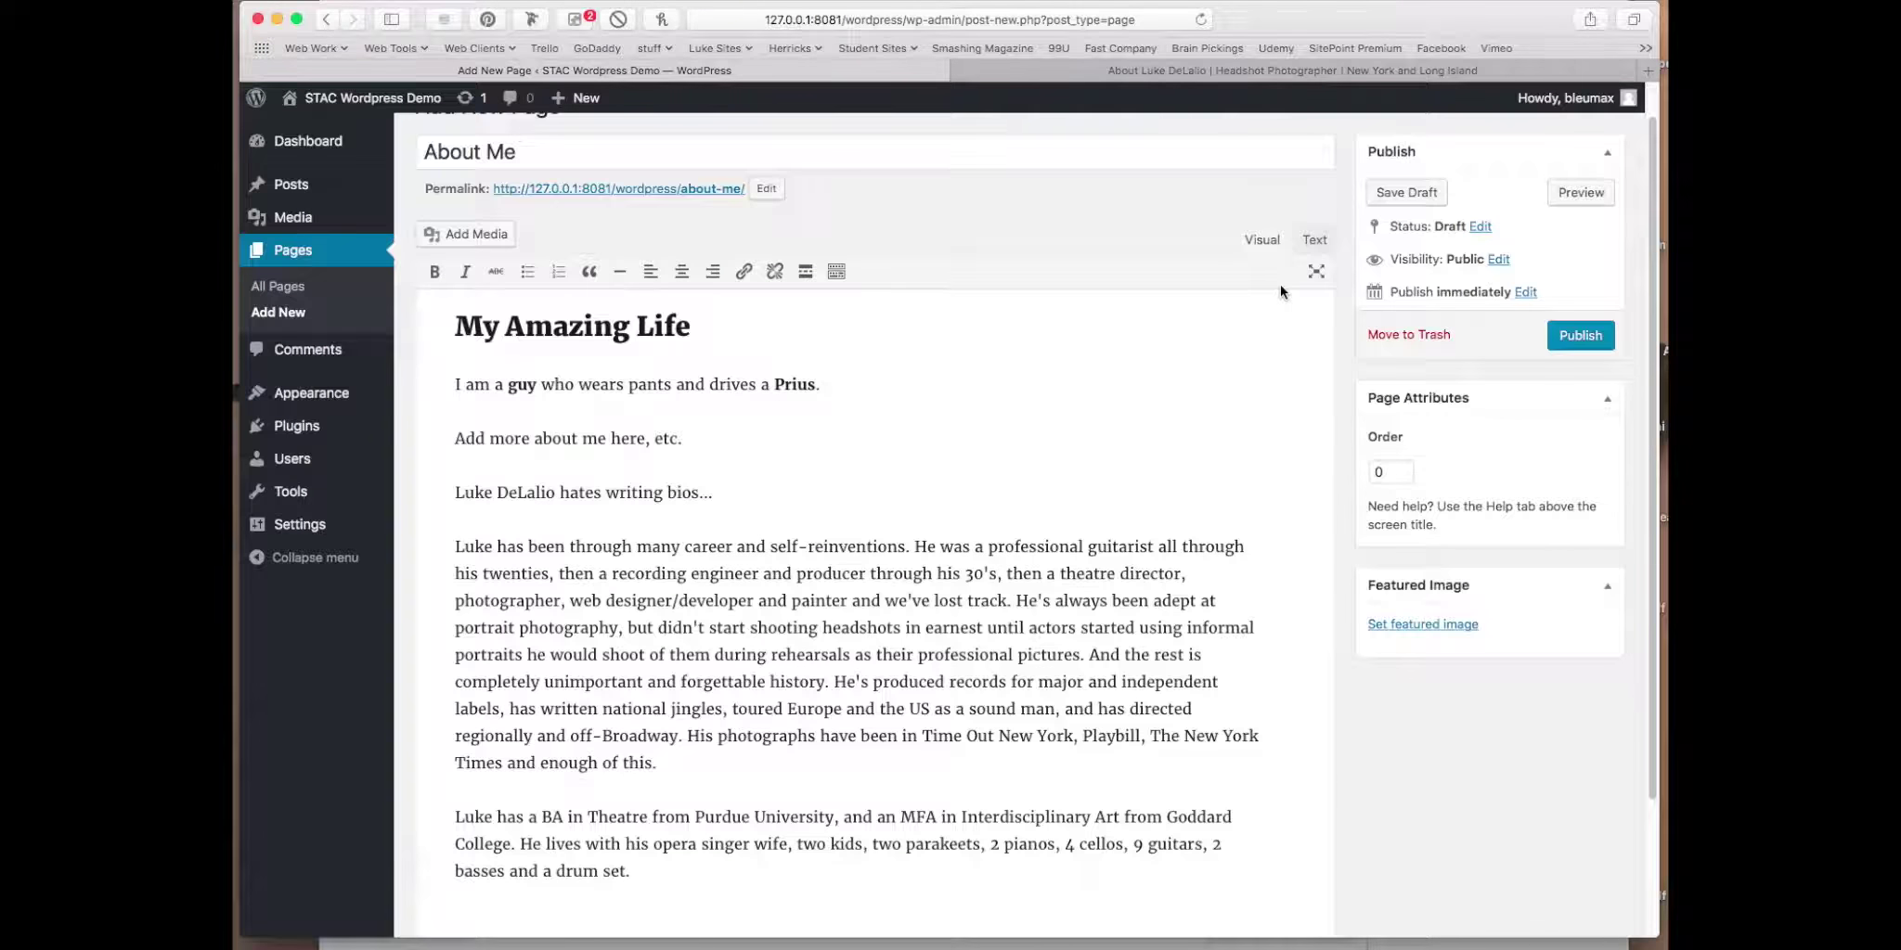
Step: Save the About Me page as a draft and look through its preview, closing the photography website's tab
click(1415, 193)
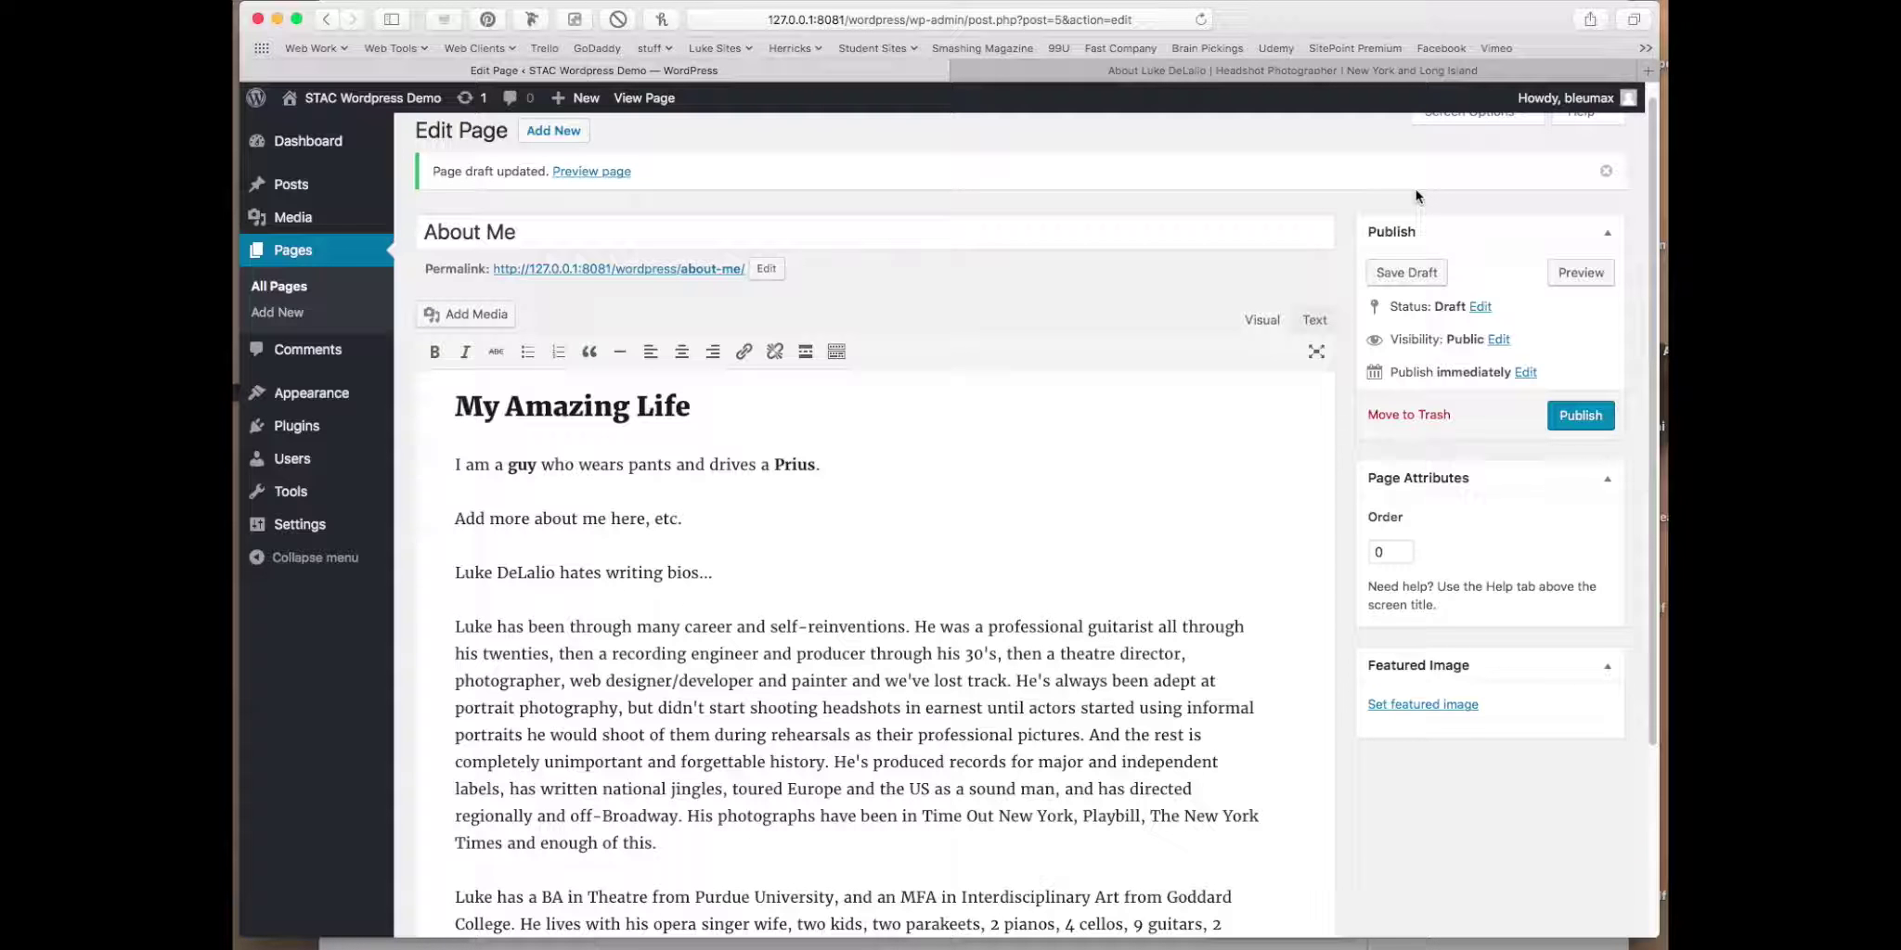
click(1583, 273)
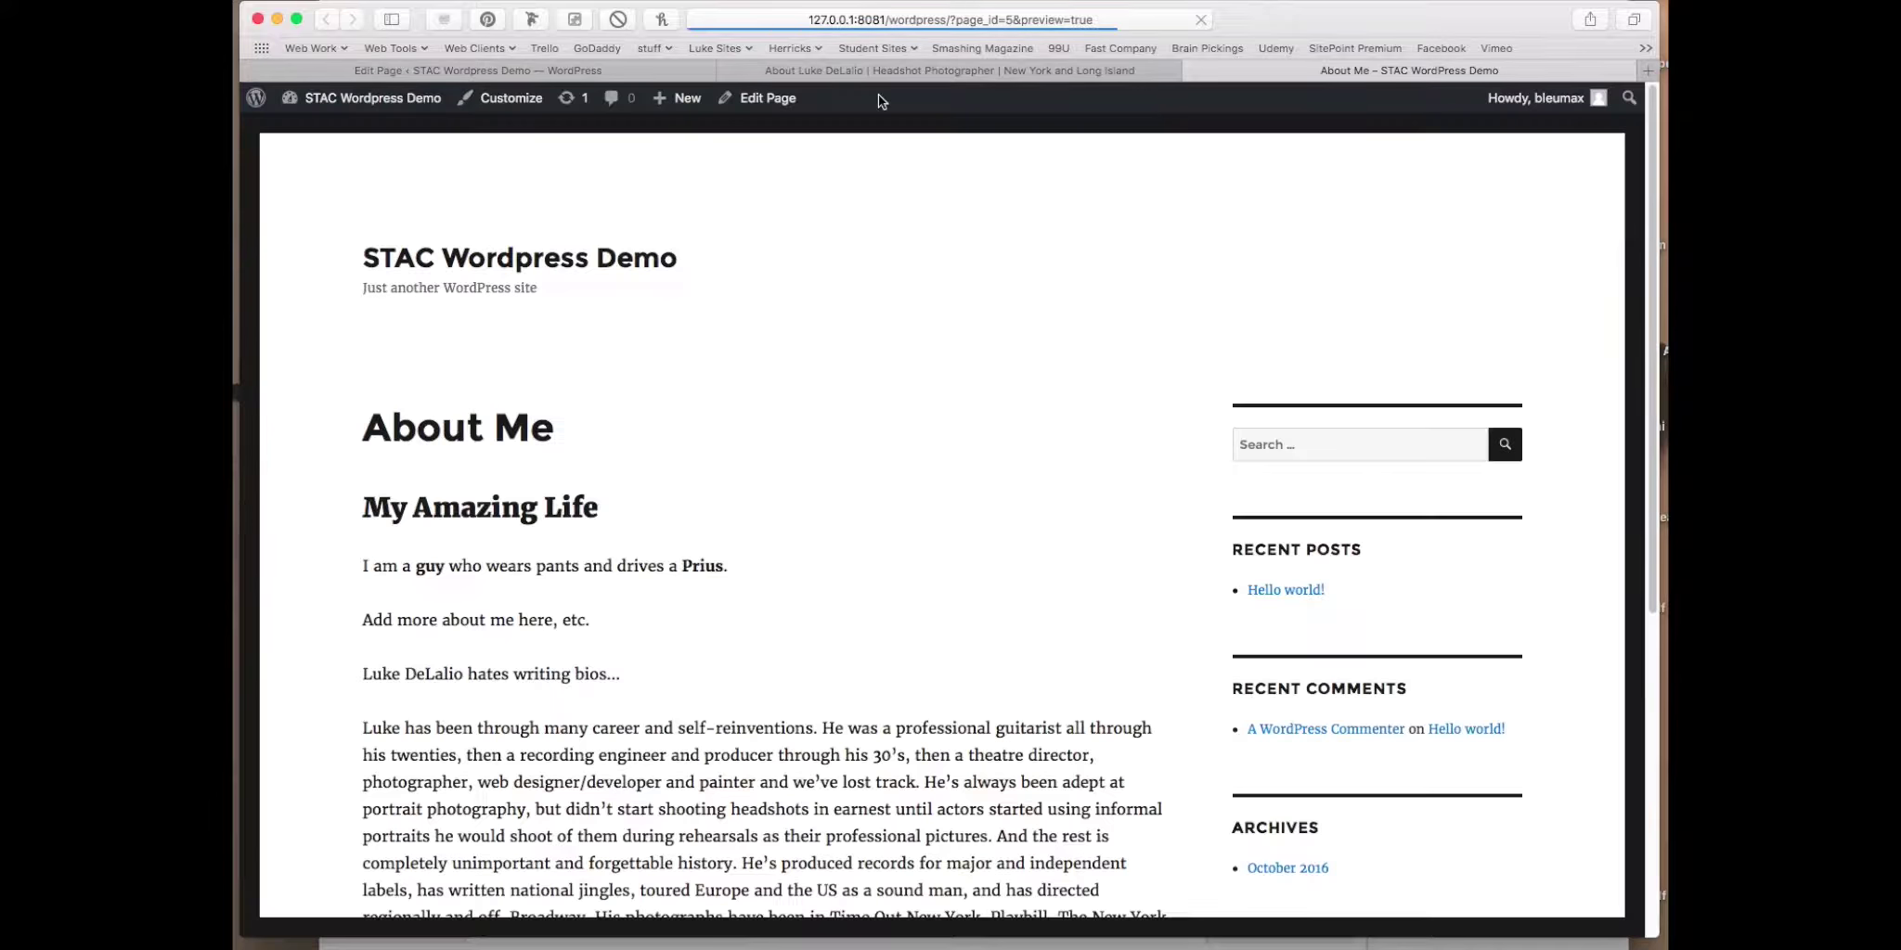
click(731, 70)
scroll(931, 443, down, 5)
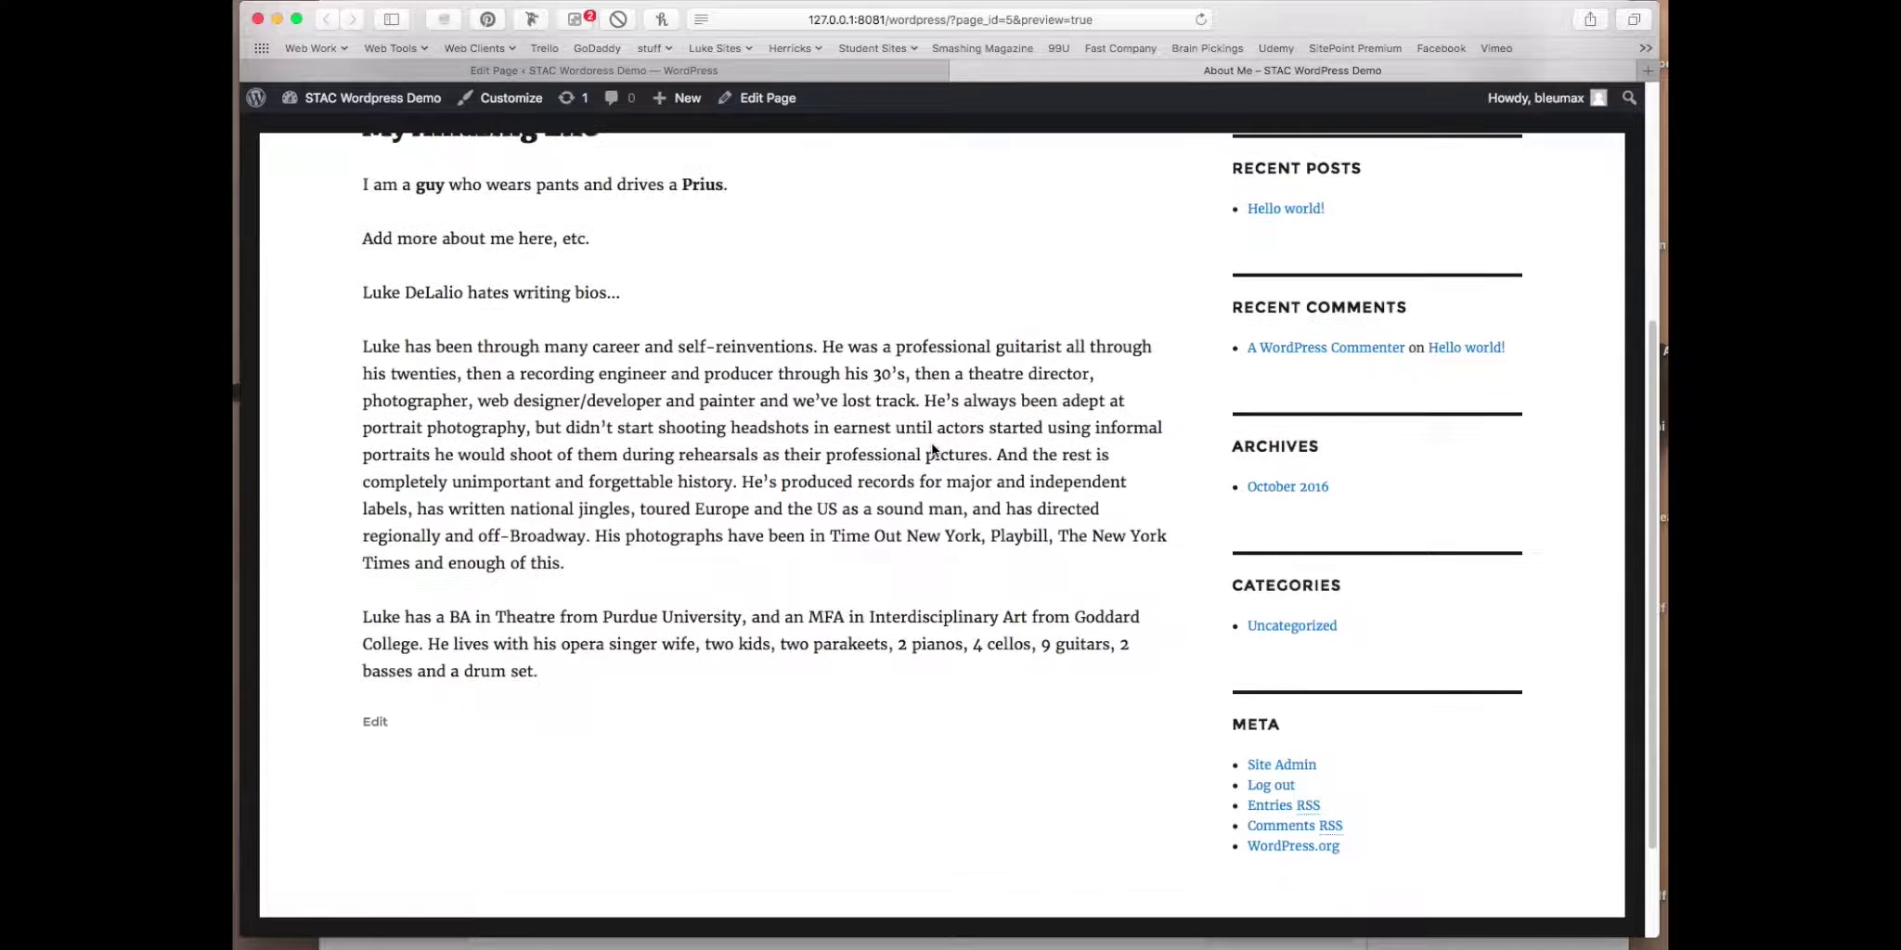
scroll(932, 445, up, 3)
scroll(931, 444, down, 1)
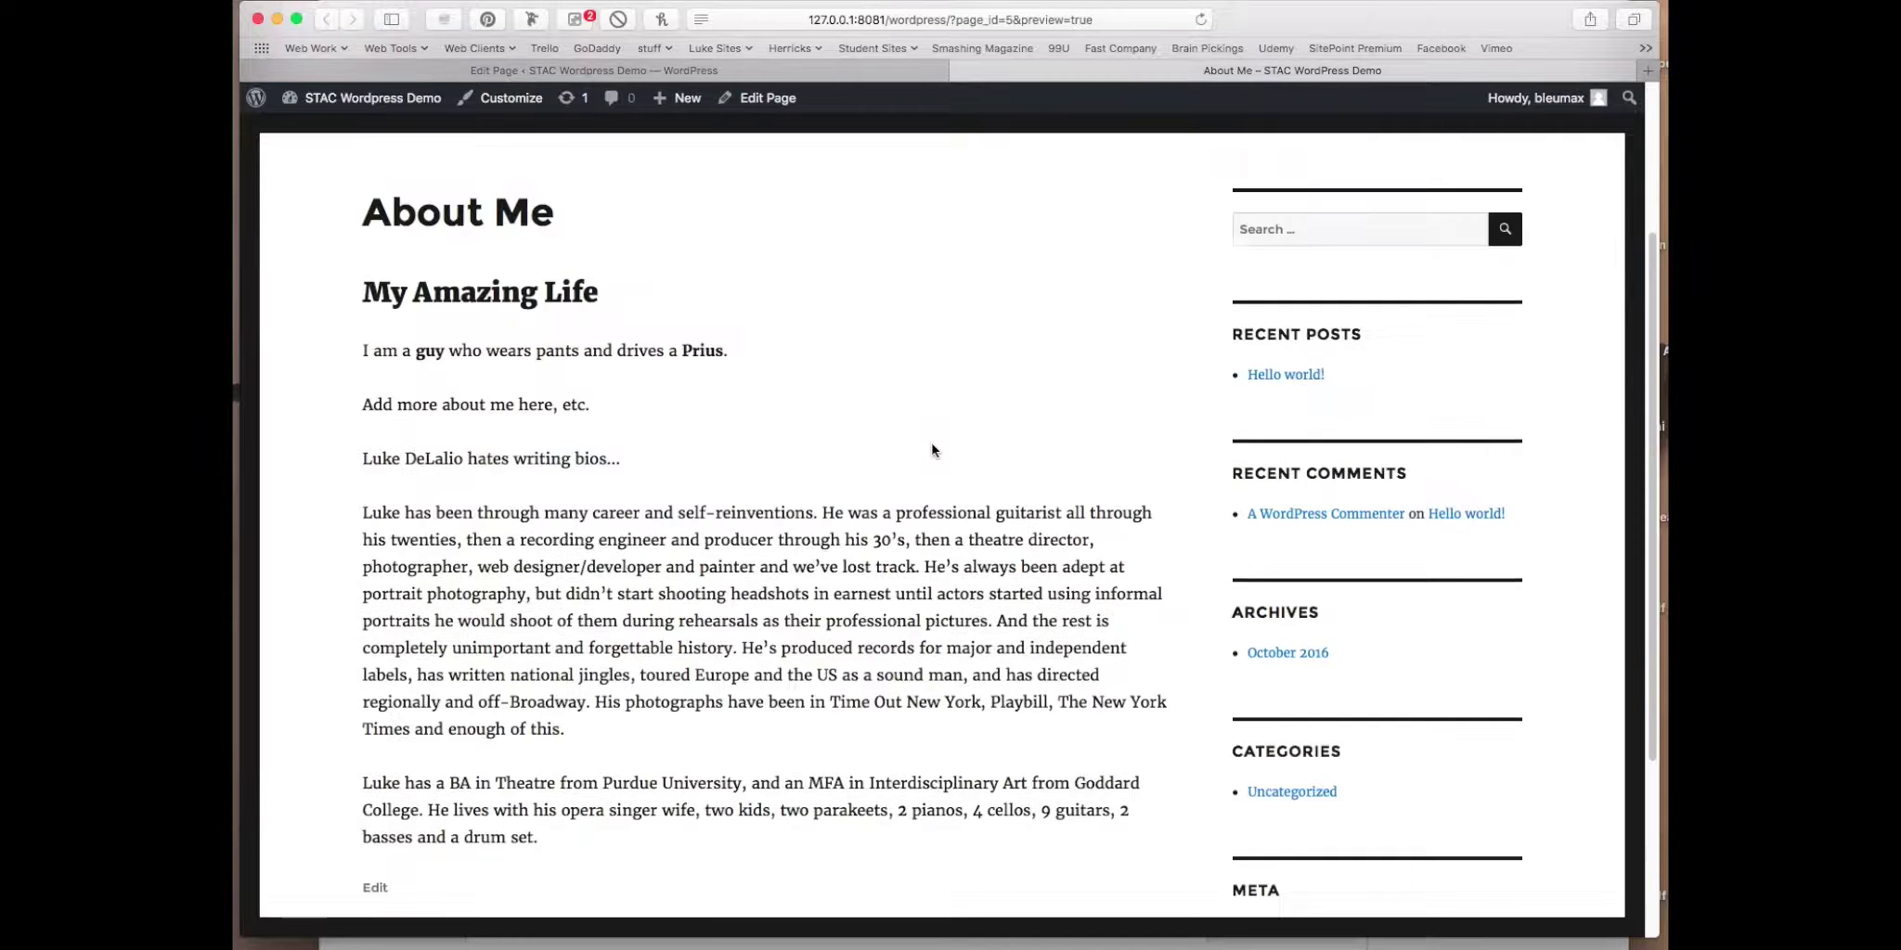
scroll(932, 444, up, 1)
Step: Replace the word "Prius" with "Cadillac" in the first paragraph of the About Me page and publish the page
click(882, 71)
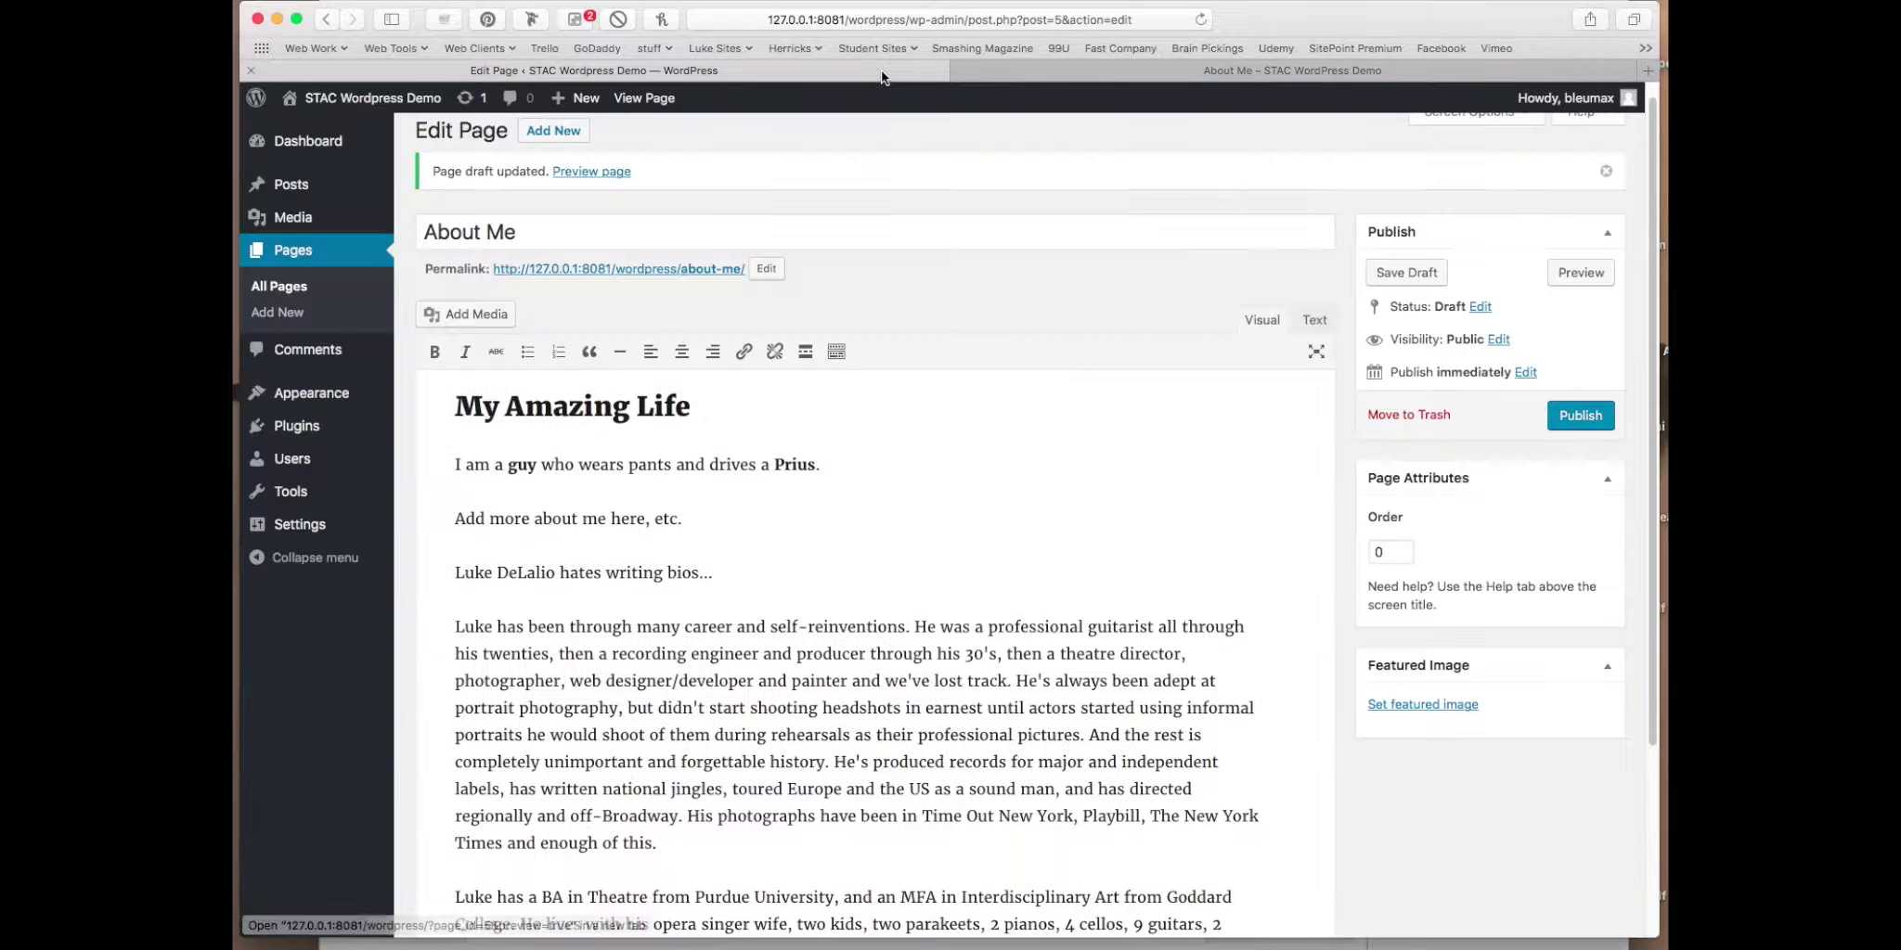
double_click(797, 465)
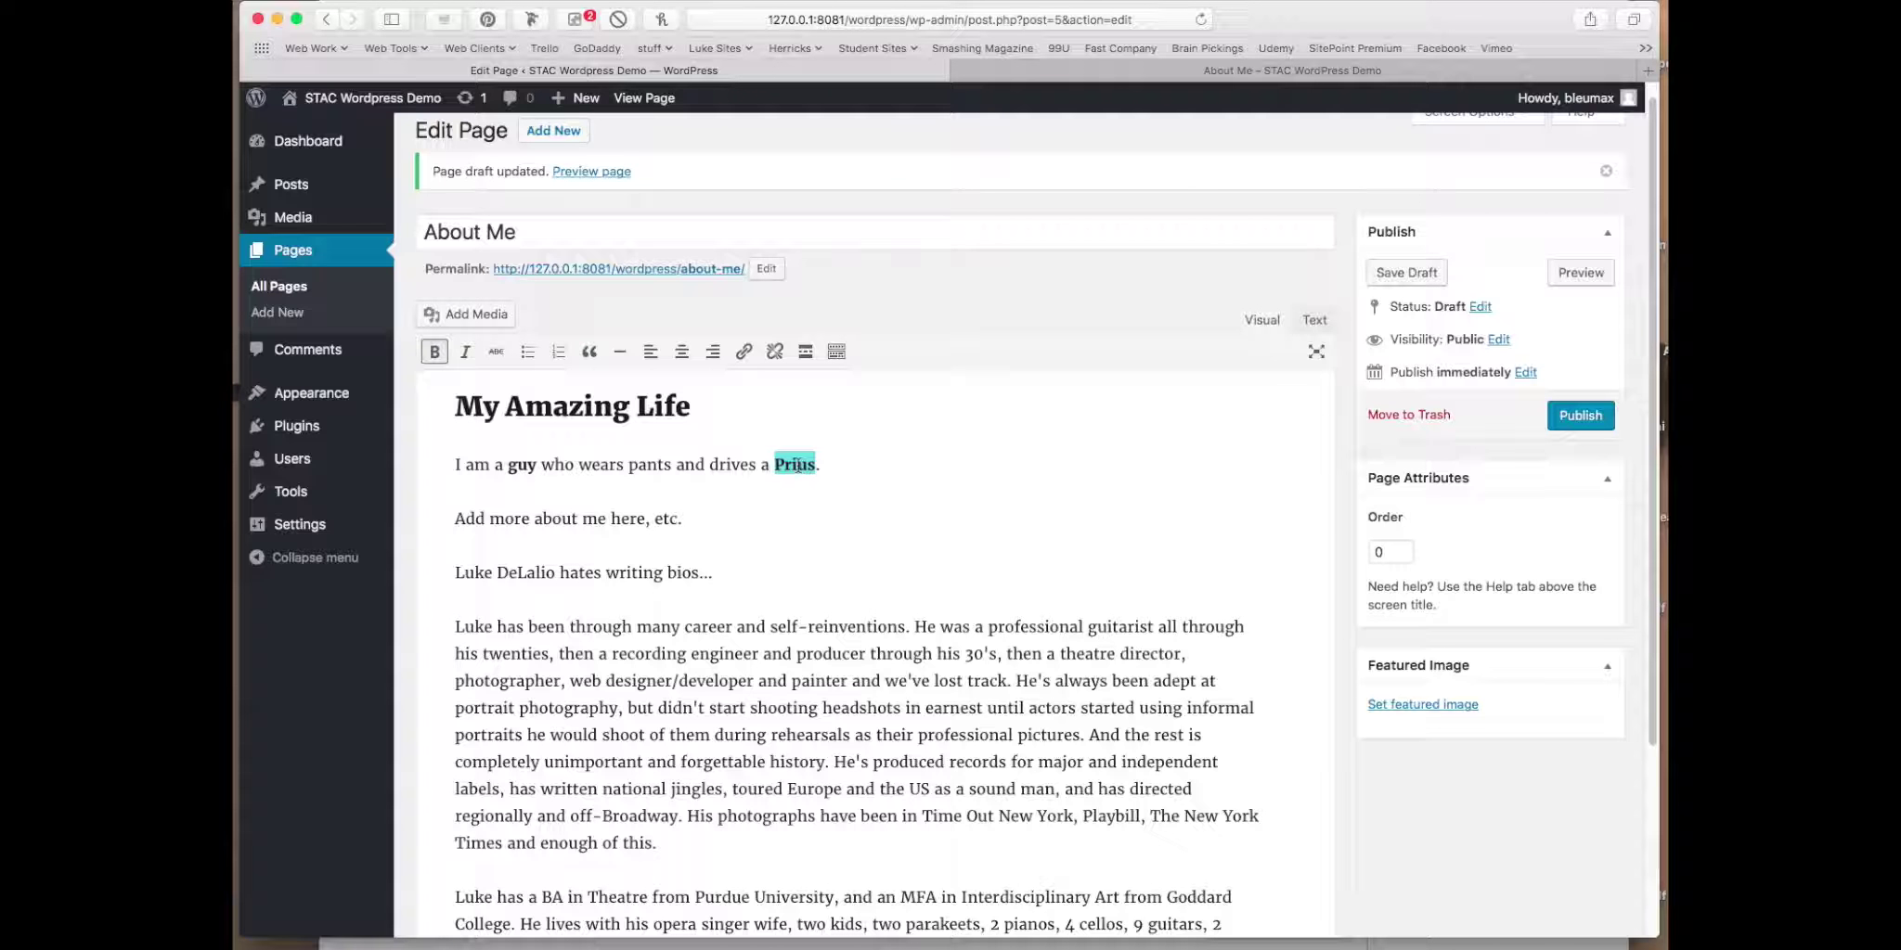
text(Cadill)
text(ac)
key(BackSpace)
click(1581, 416)
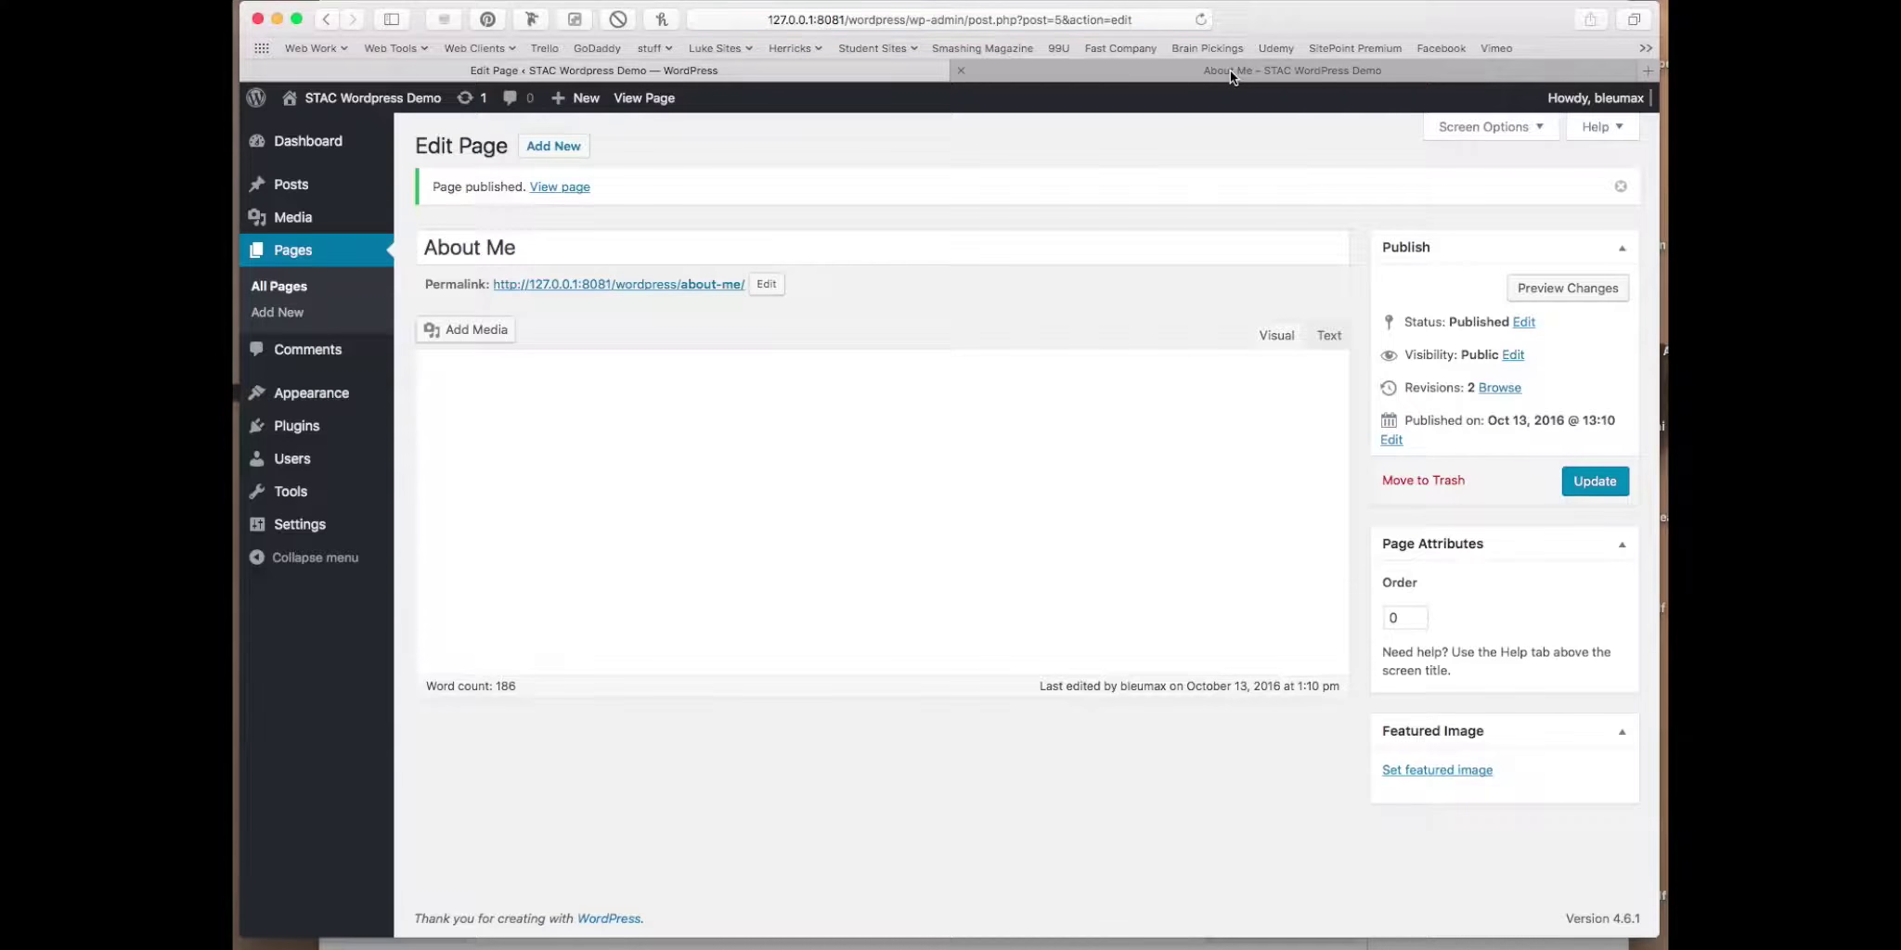
Step: Reload the About Me page in the site's tab and check the car name in the first paragraph
click(1229, 70)
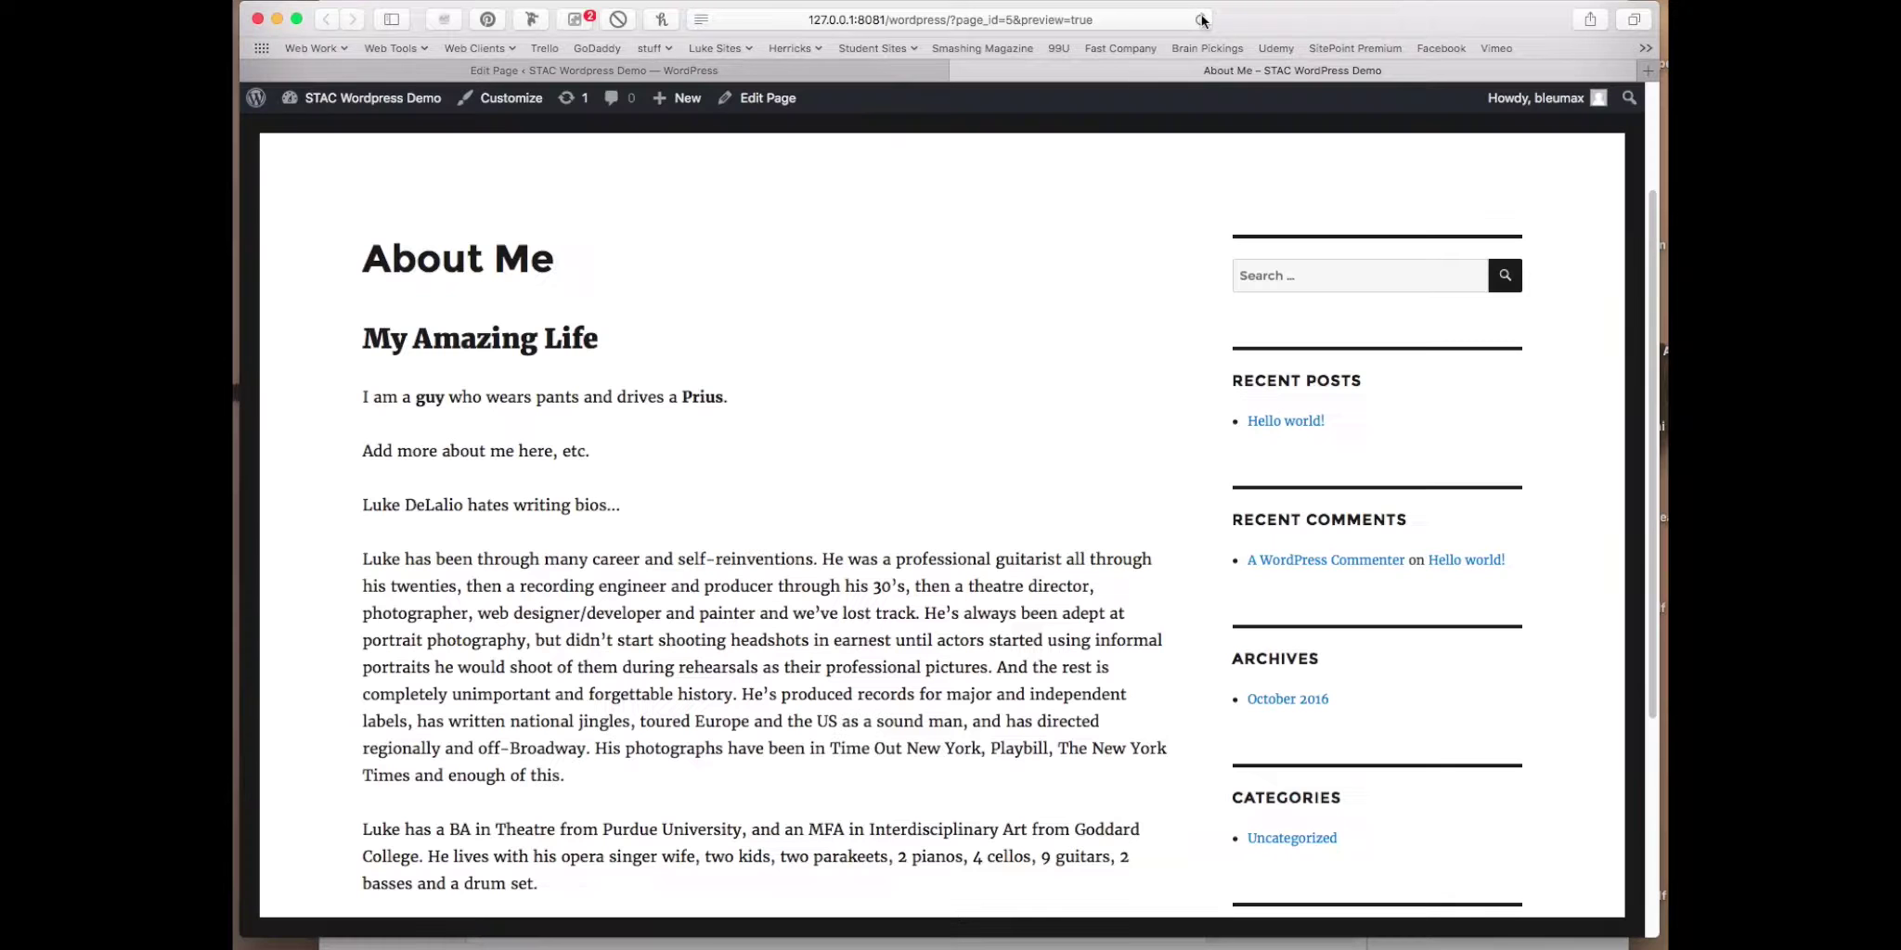
click(1200, 20)
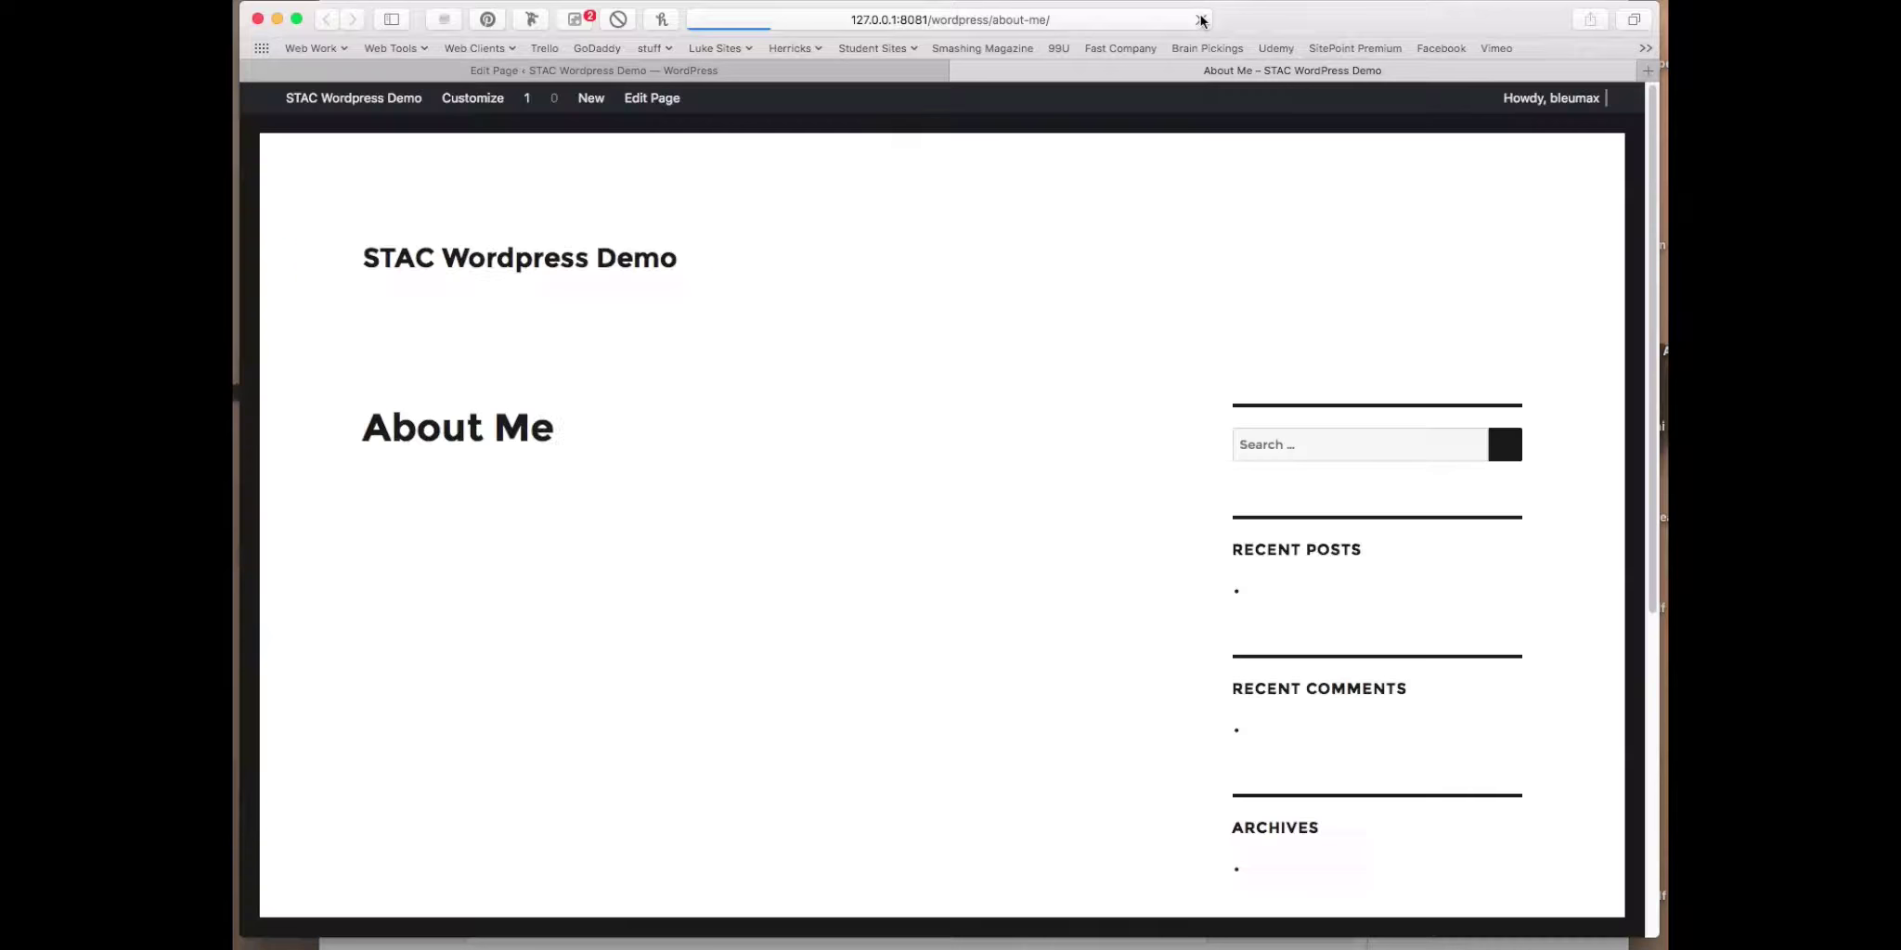
double_click(712, 394)
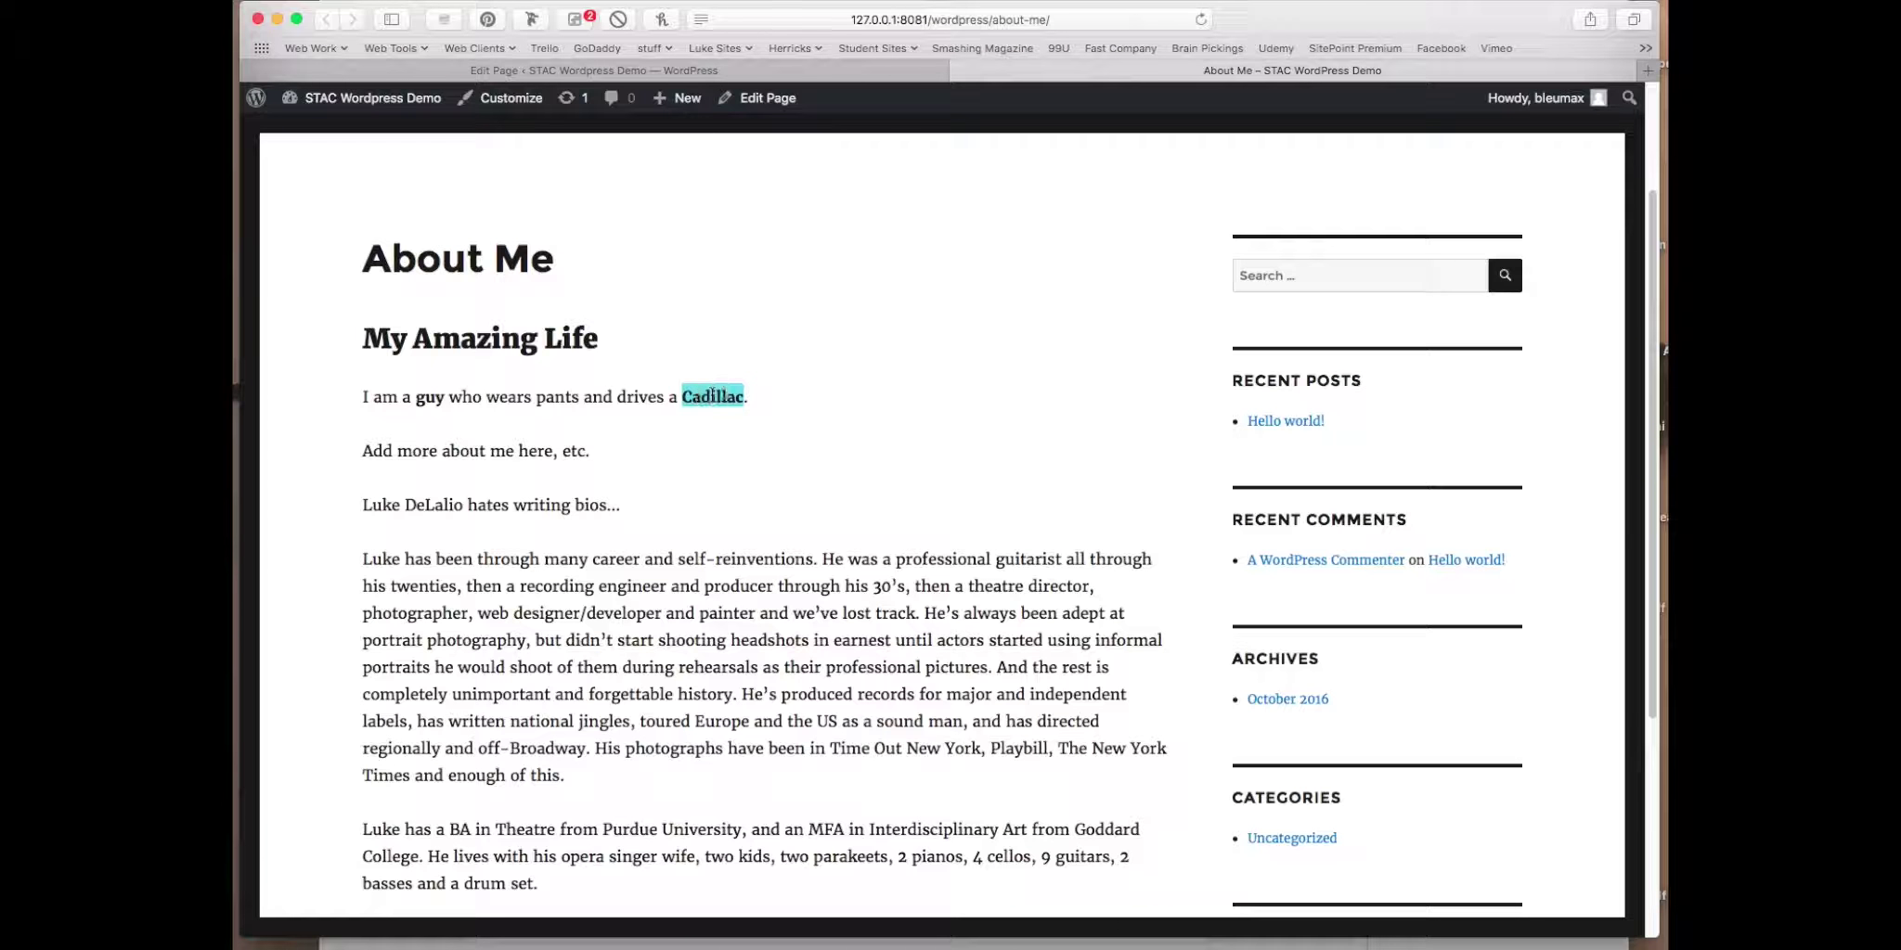
Step: Change "Cadillac" back to "Prius" in the first paragraph of the page editor and update the published page
click(808, 79)
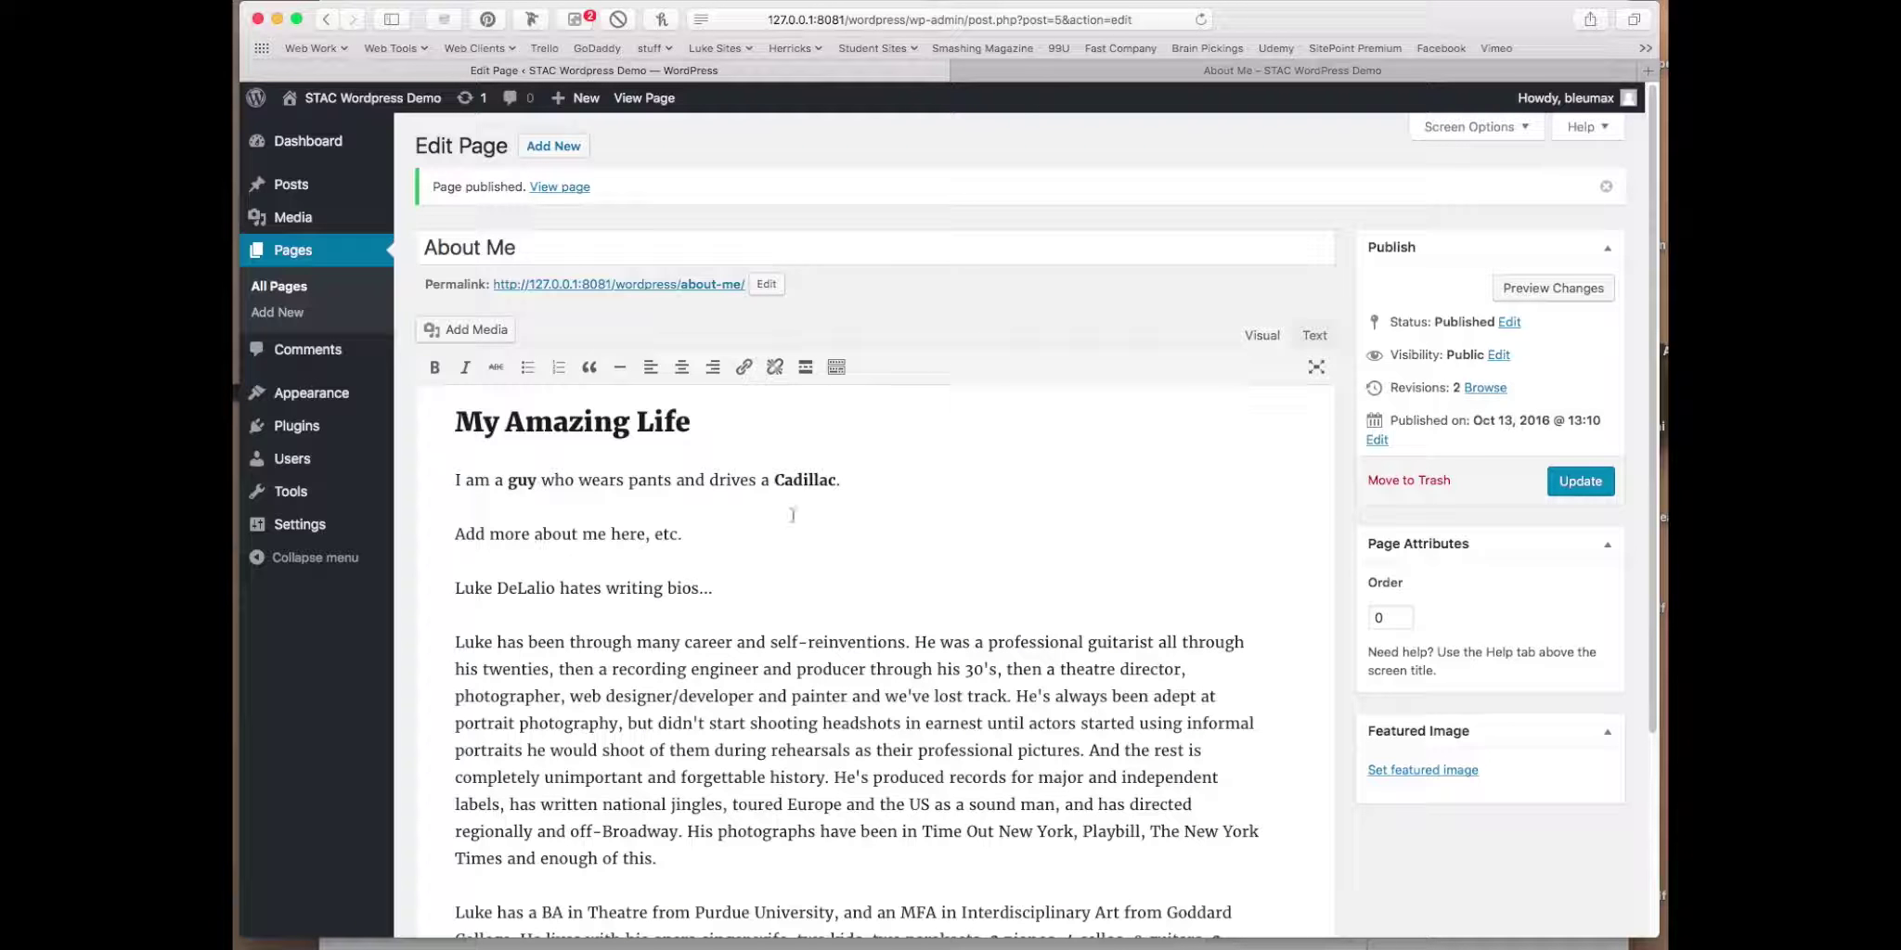
double_click(807, 478)
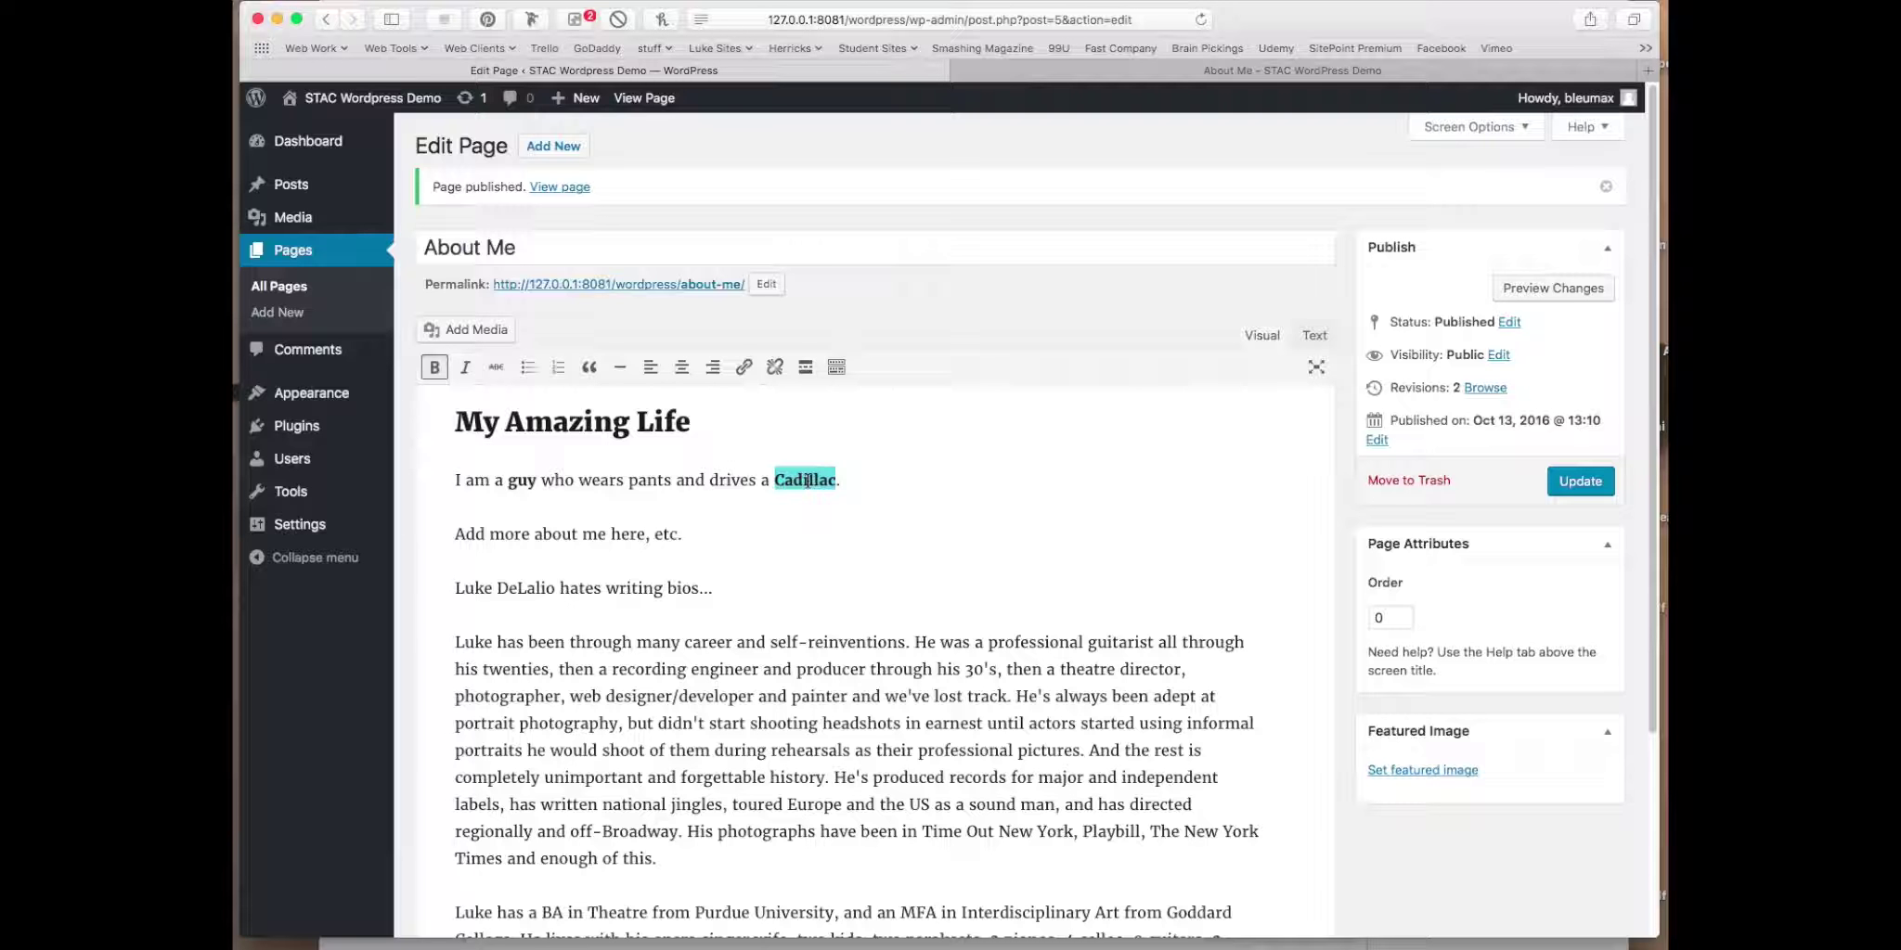
text(Prius)
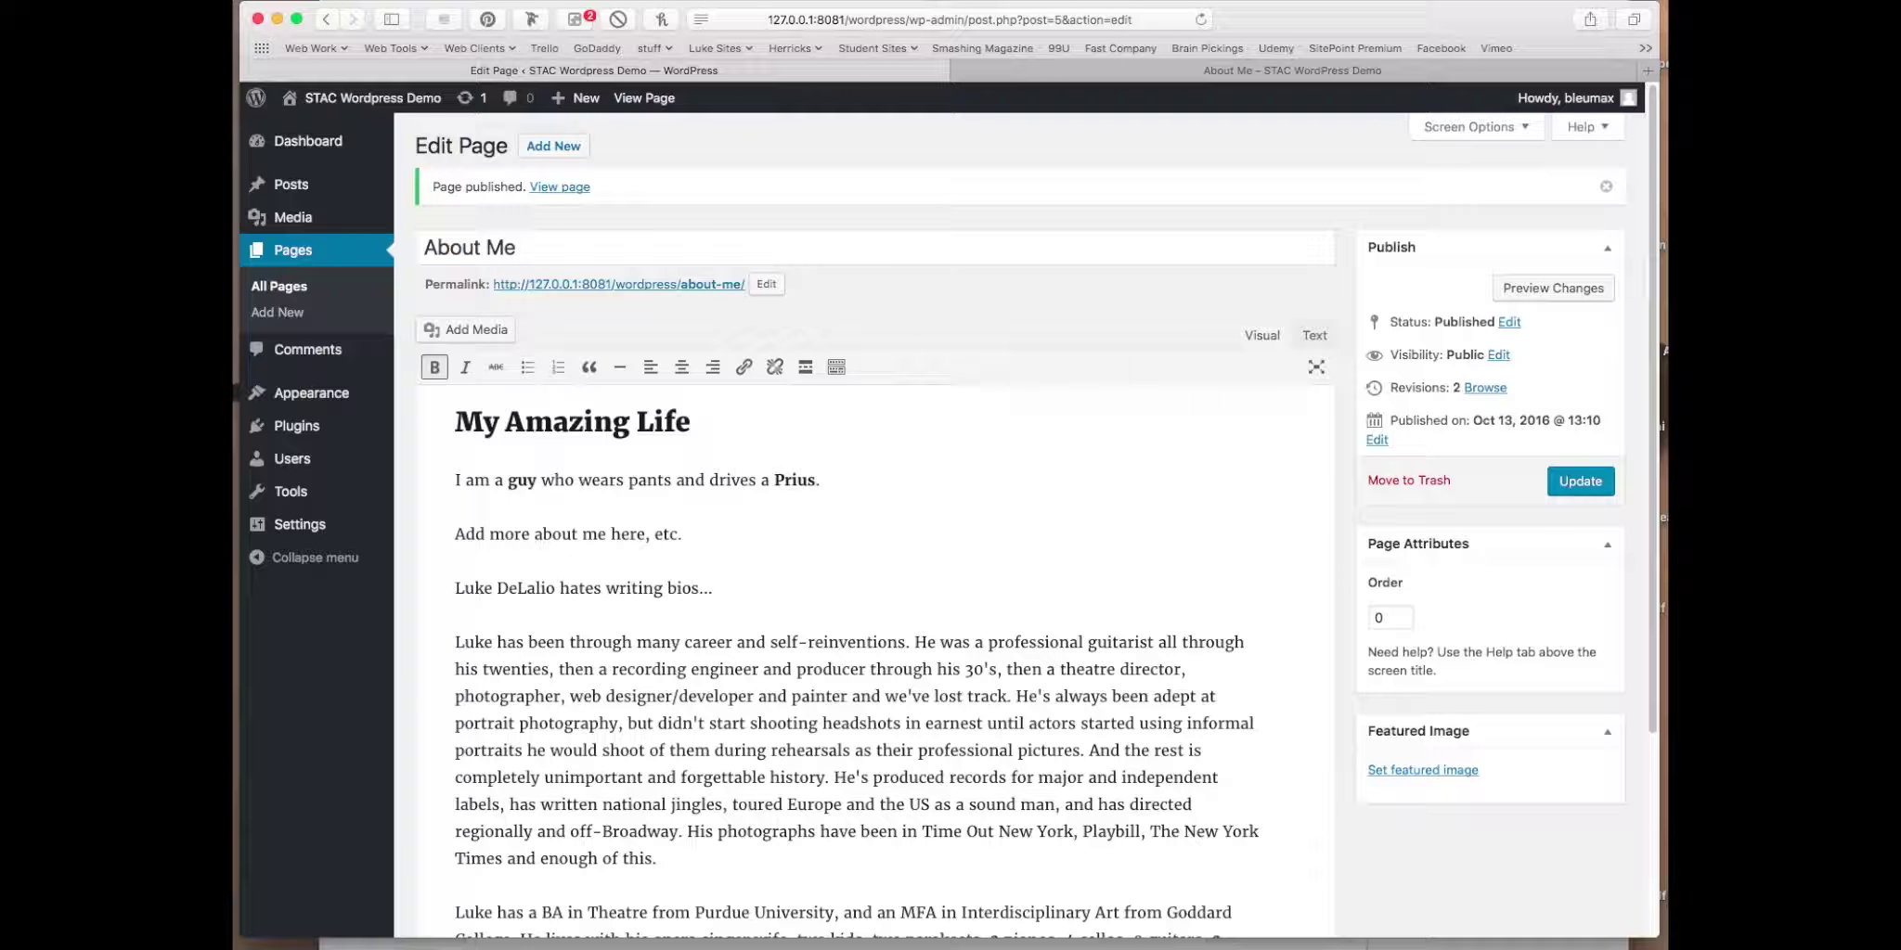
click(1565, 490)
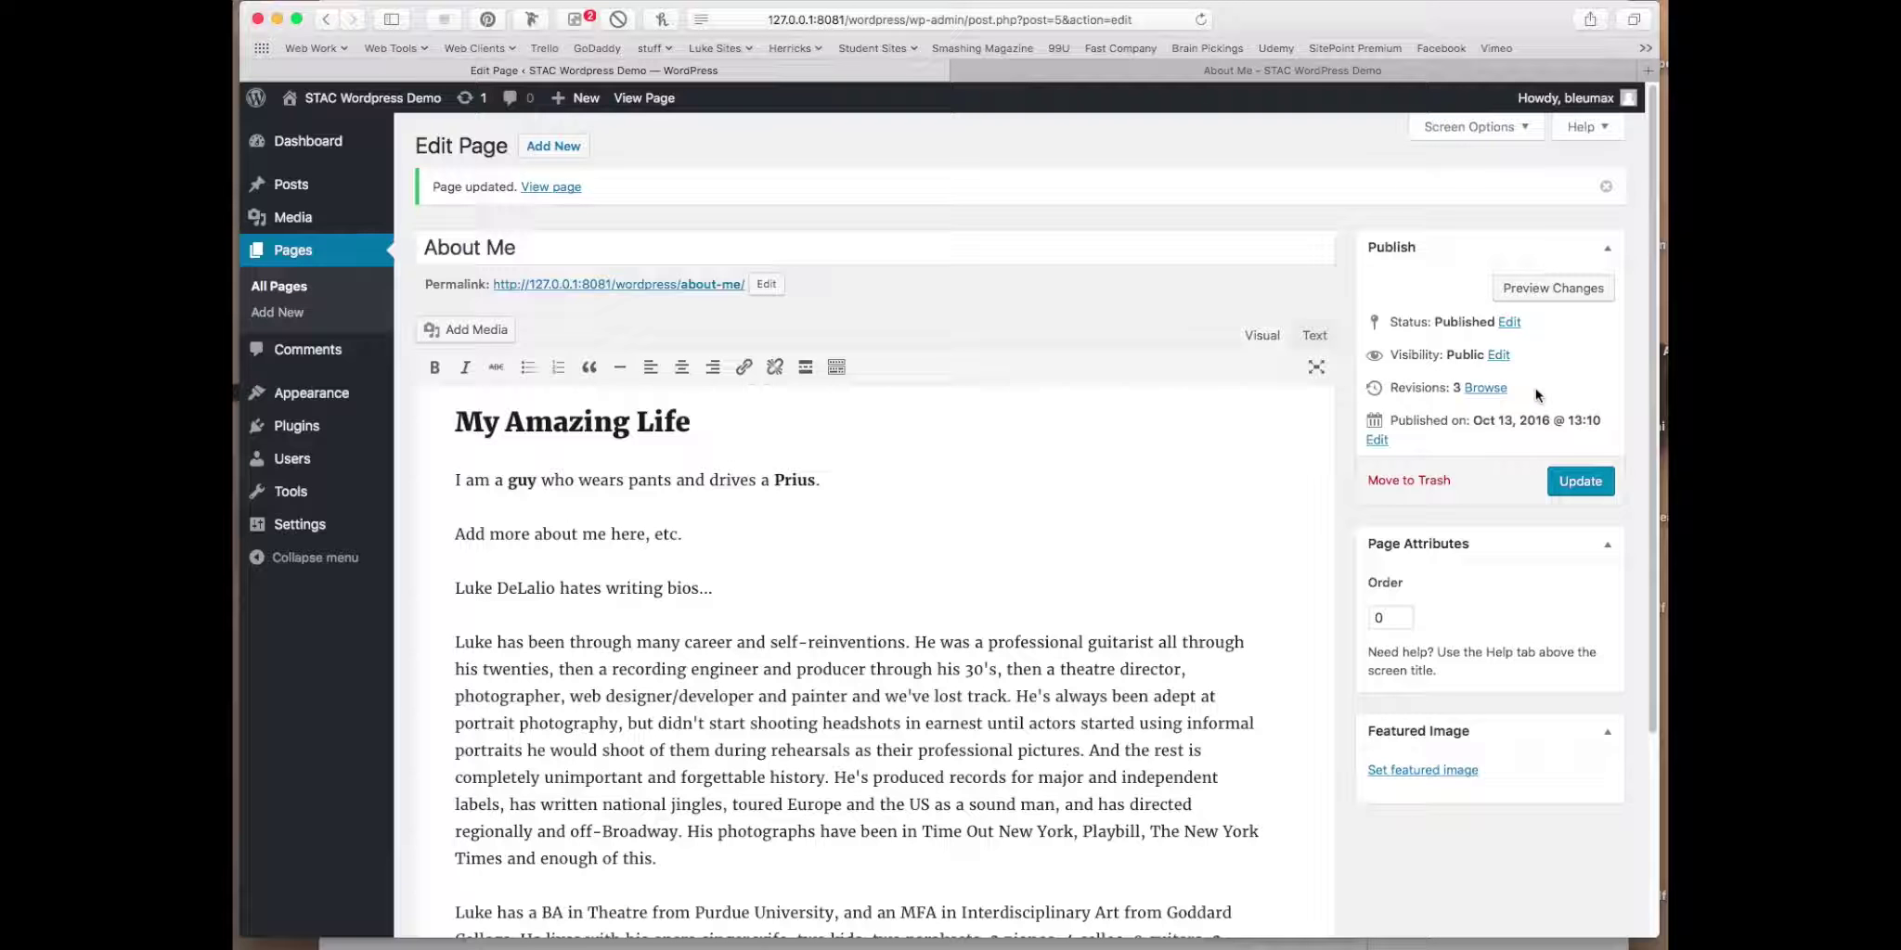
Step: Set the About Me page's status to Draft and update the page
click(1434, 317)
drag(1434, 316, 1489, 318)
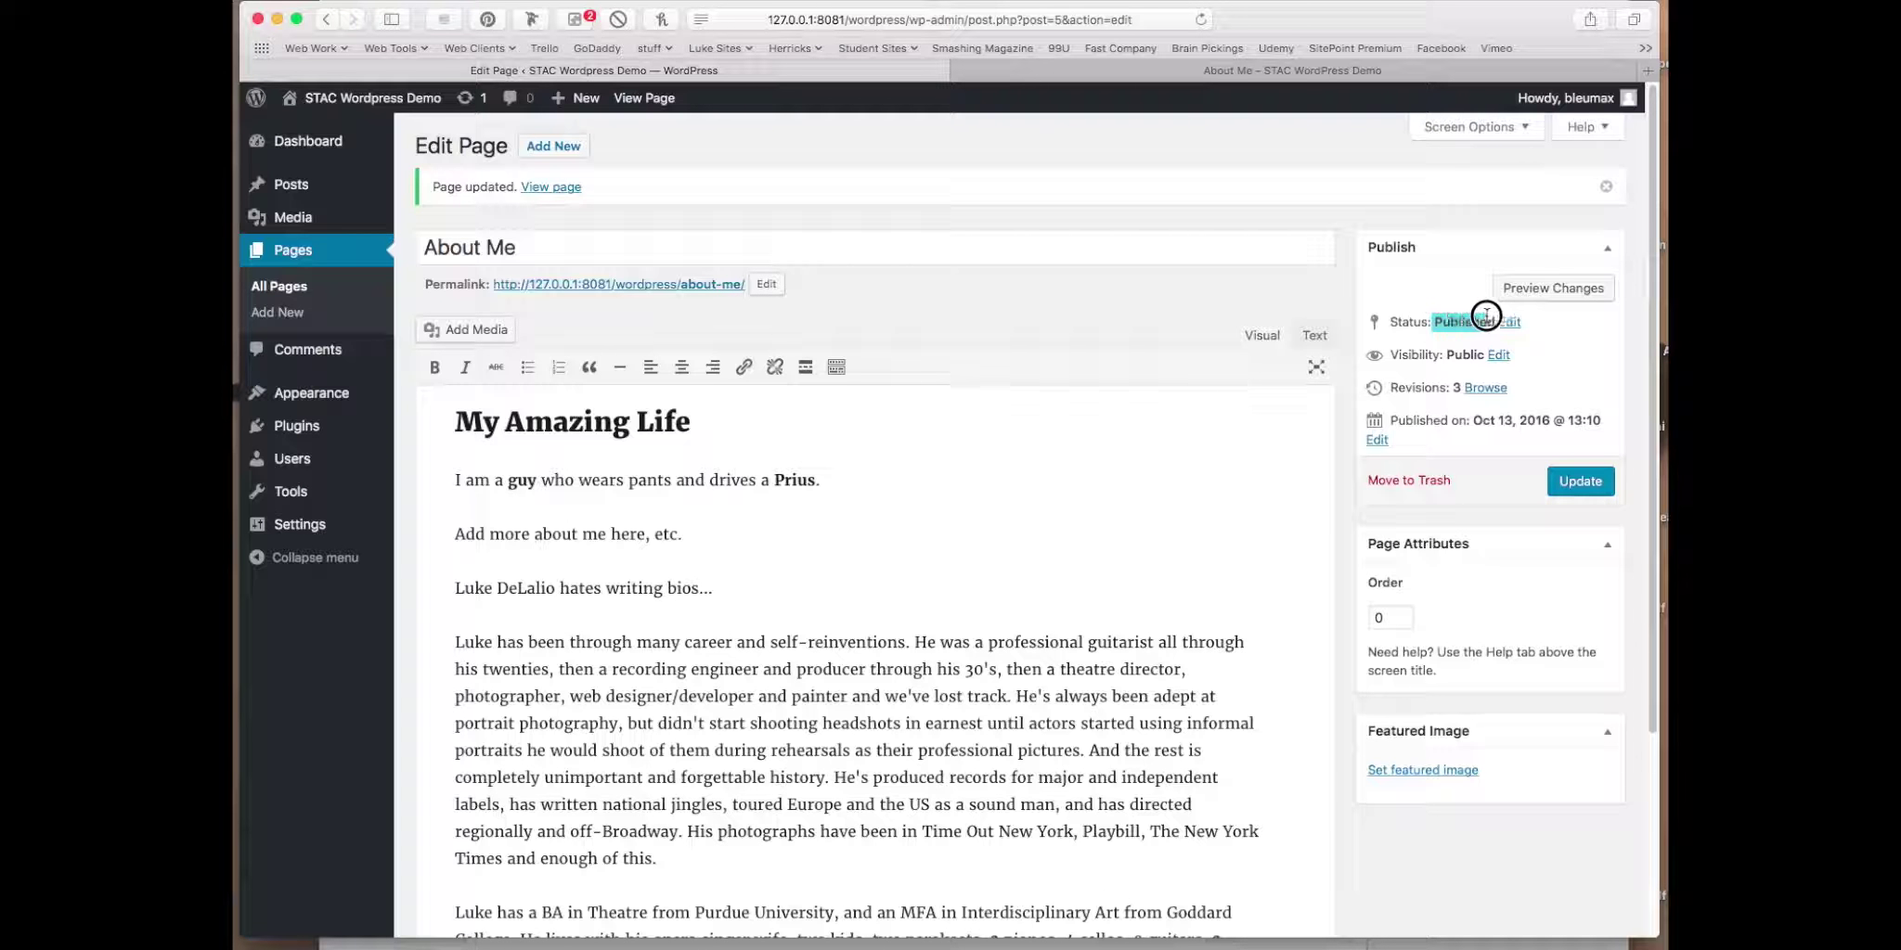
click(1508, 323)
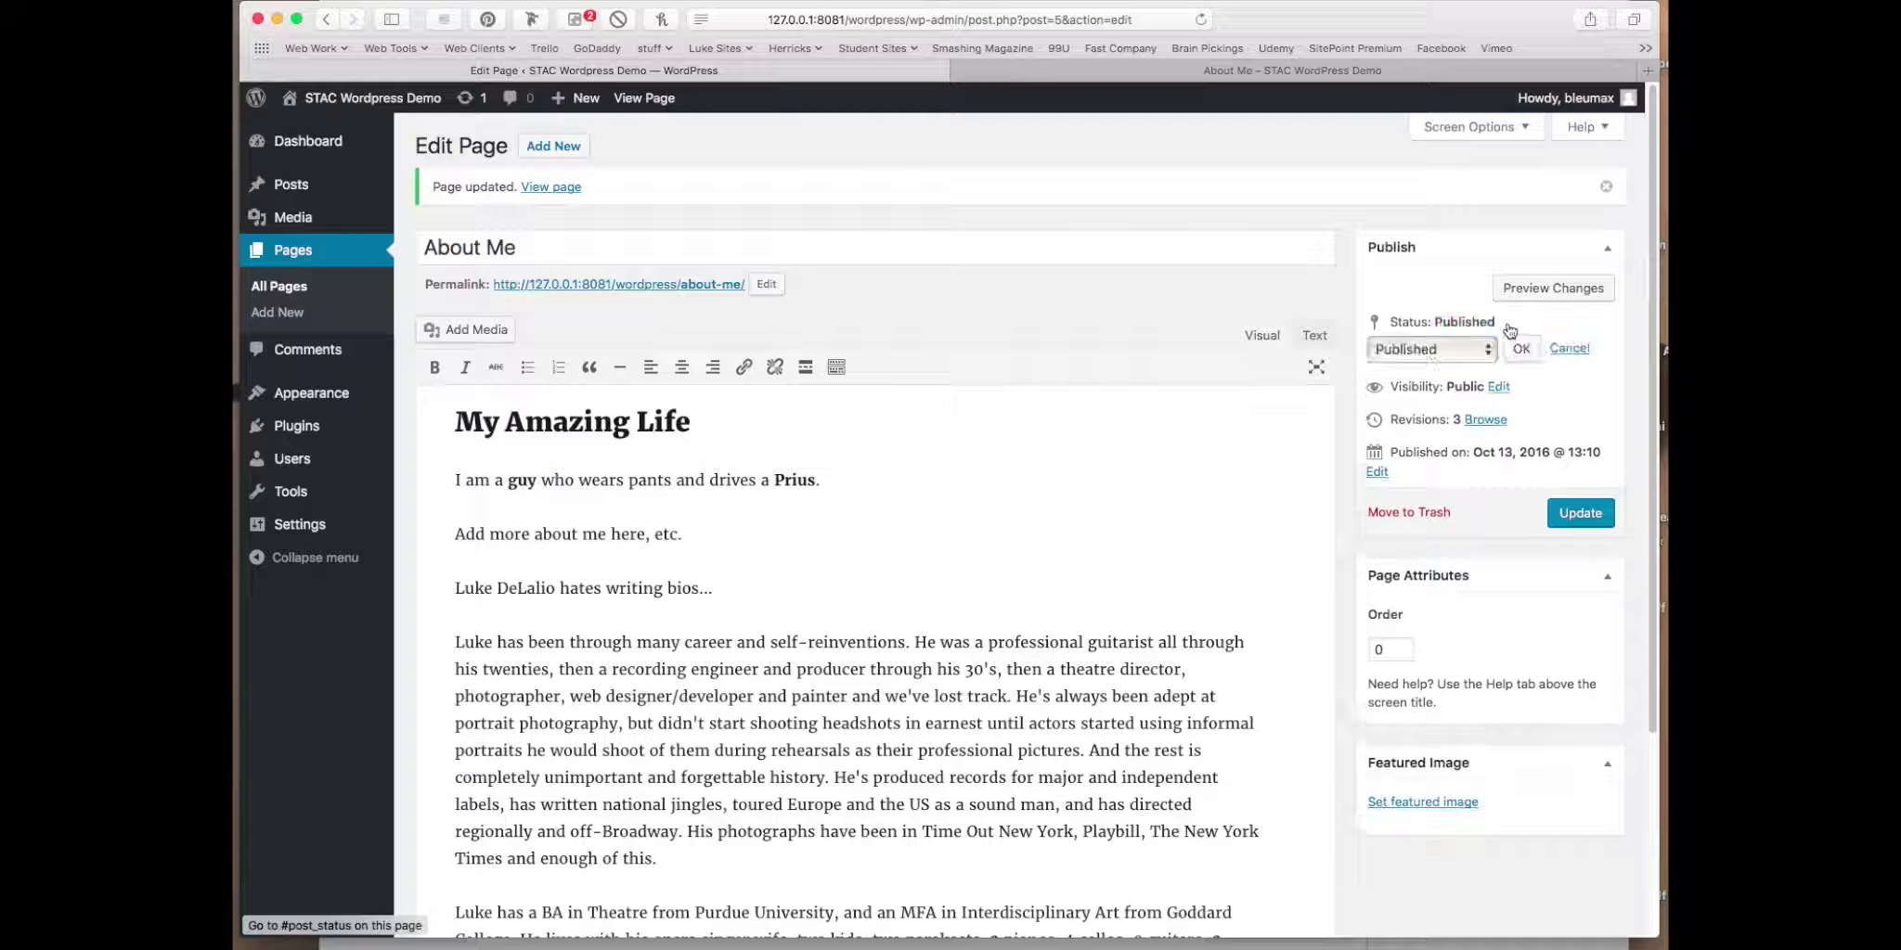
click(1470, 352)
click(1453, 388)
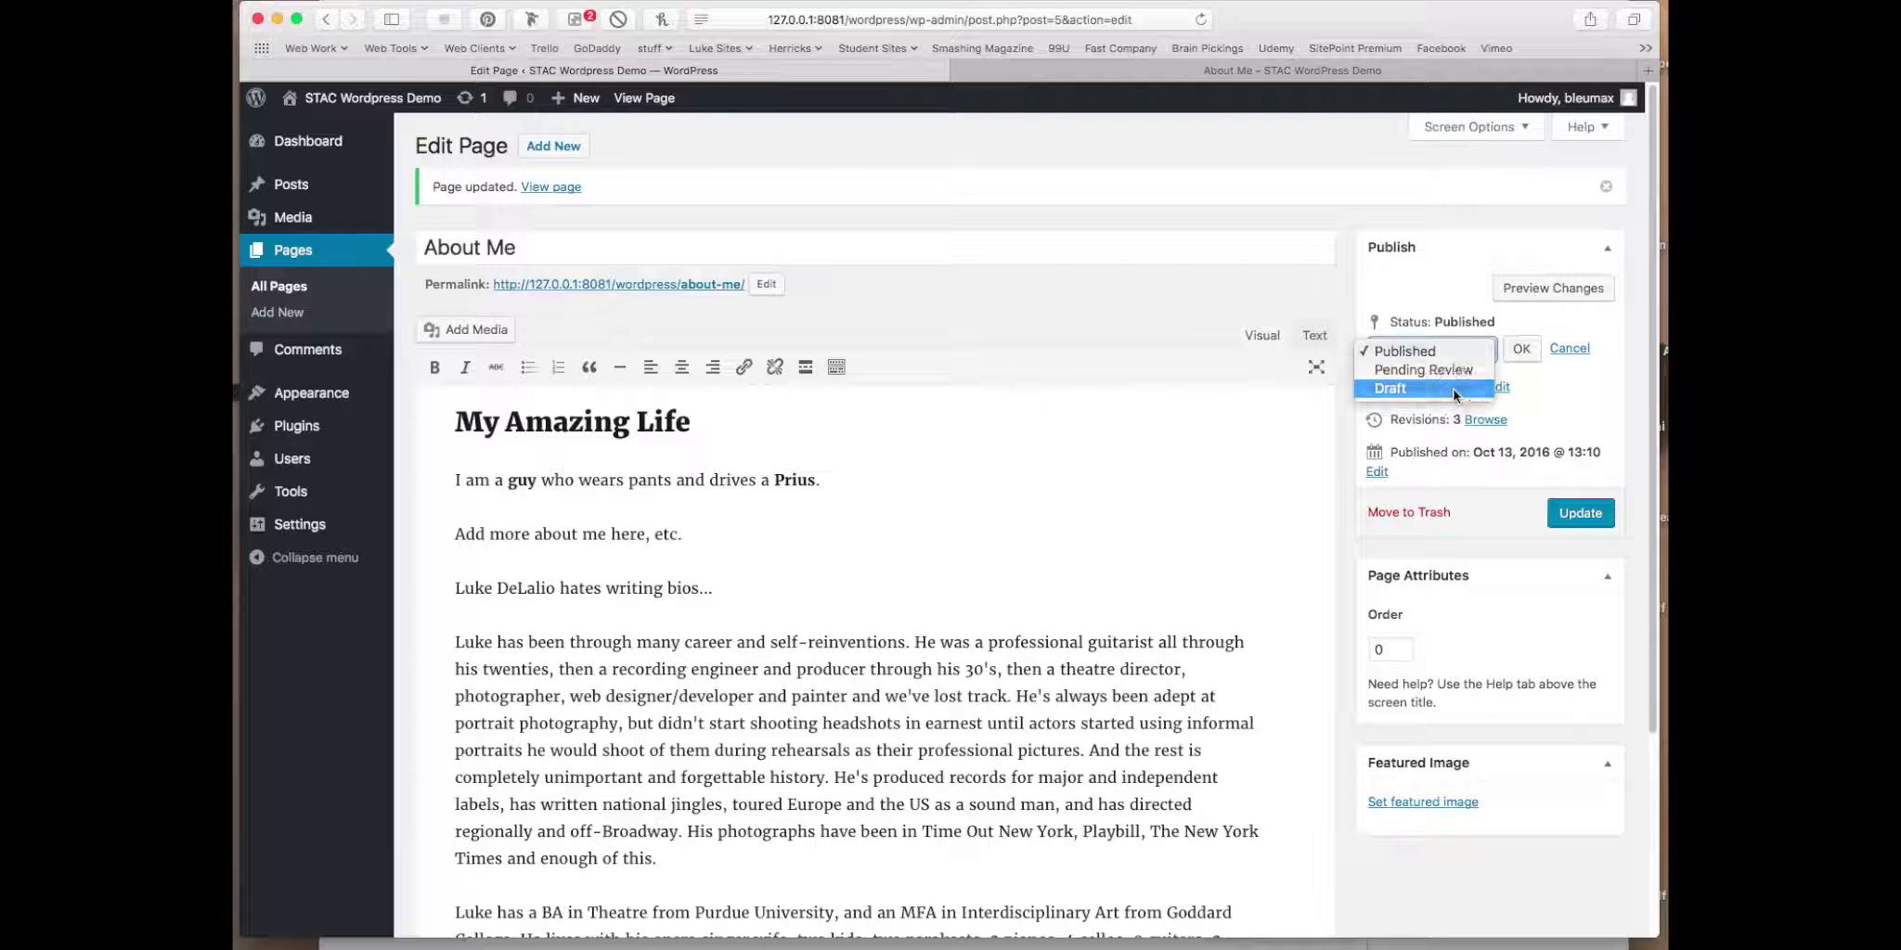
click(1580, 515)
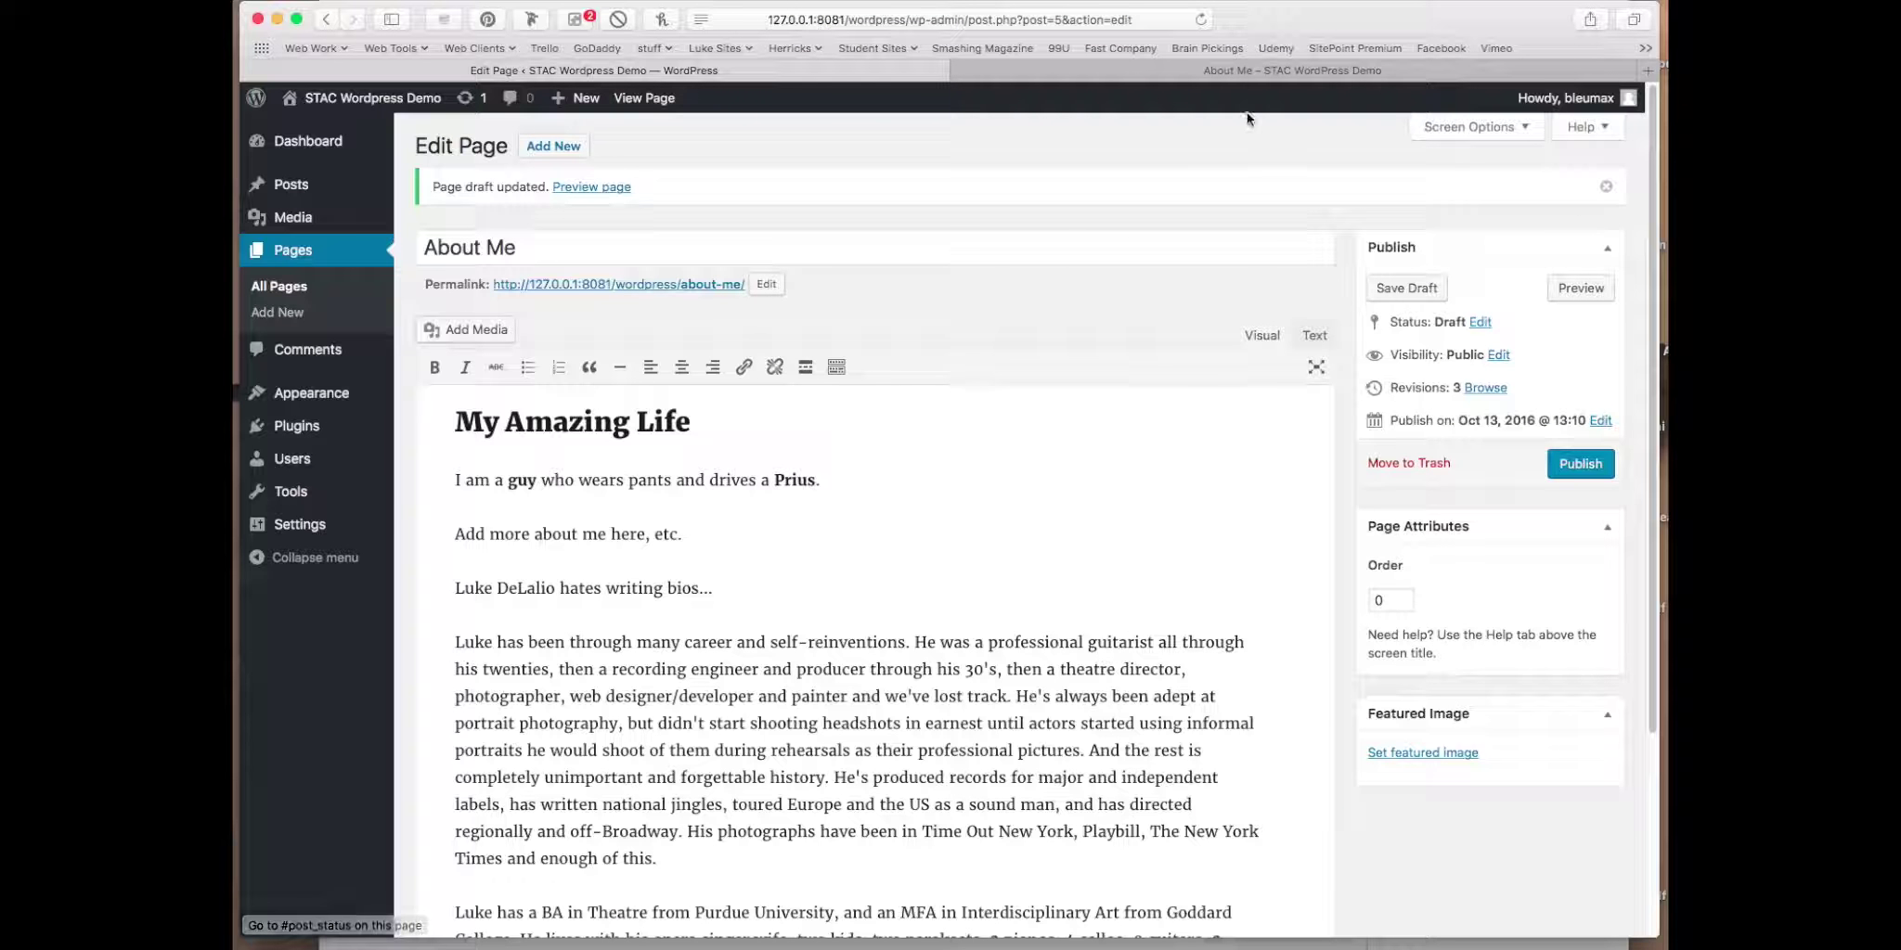
Step: Reload the About Me page in the site's tab to check how it displays with draft status
click(1218, 82)
click(1208, 84)
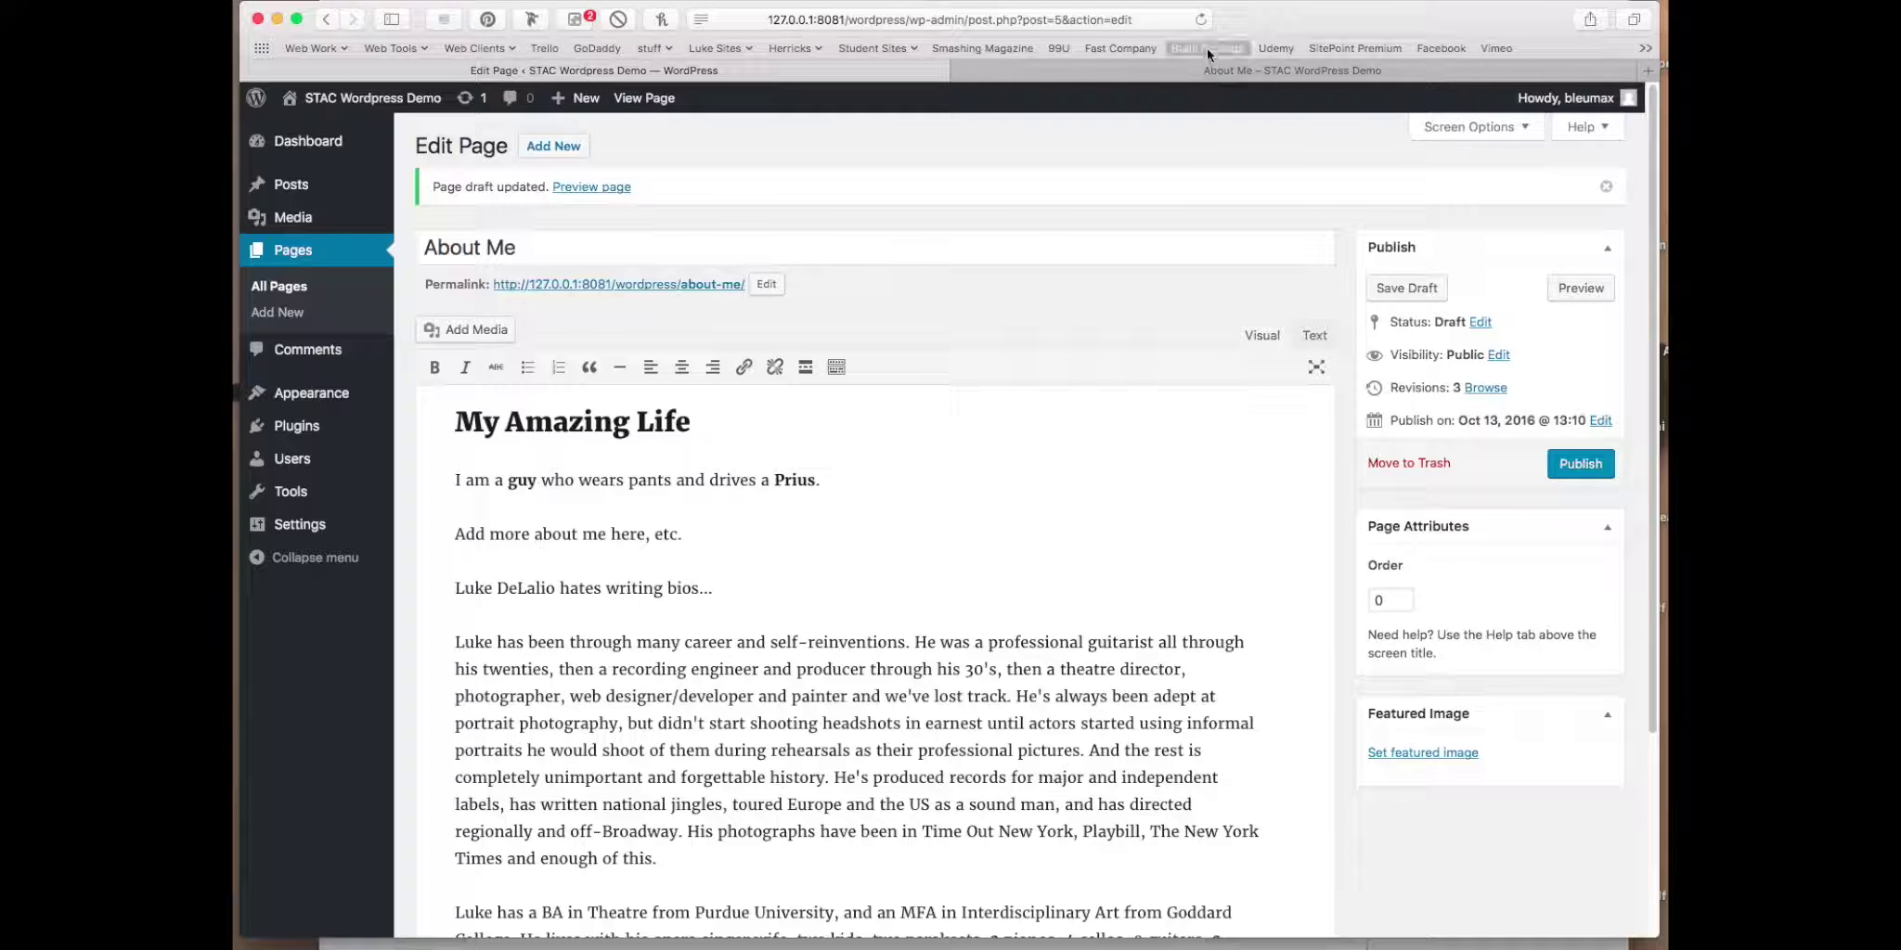
click(1207, 73)
click(1198, 19)
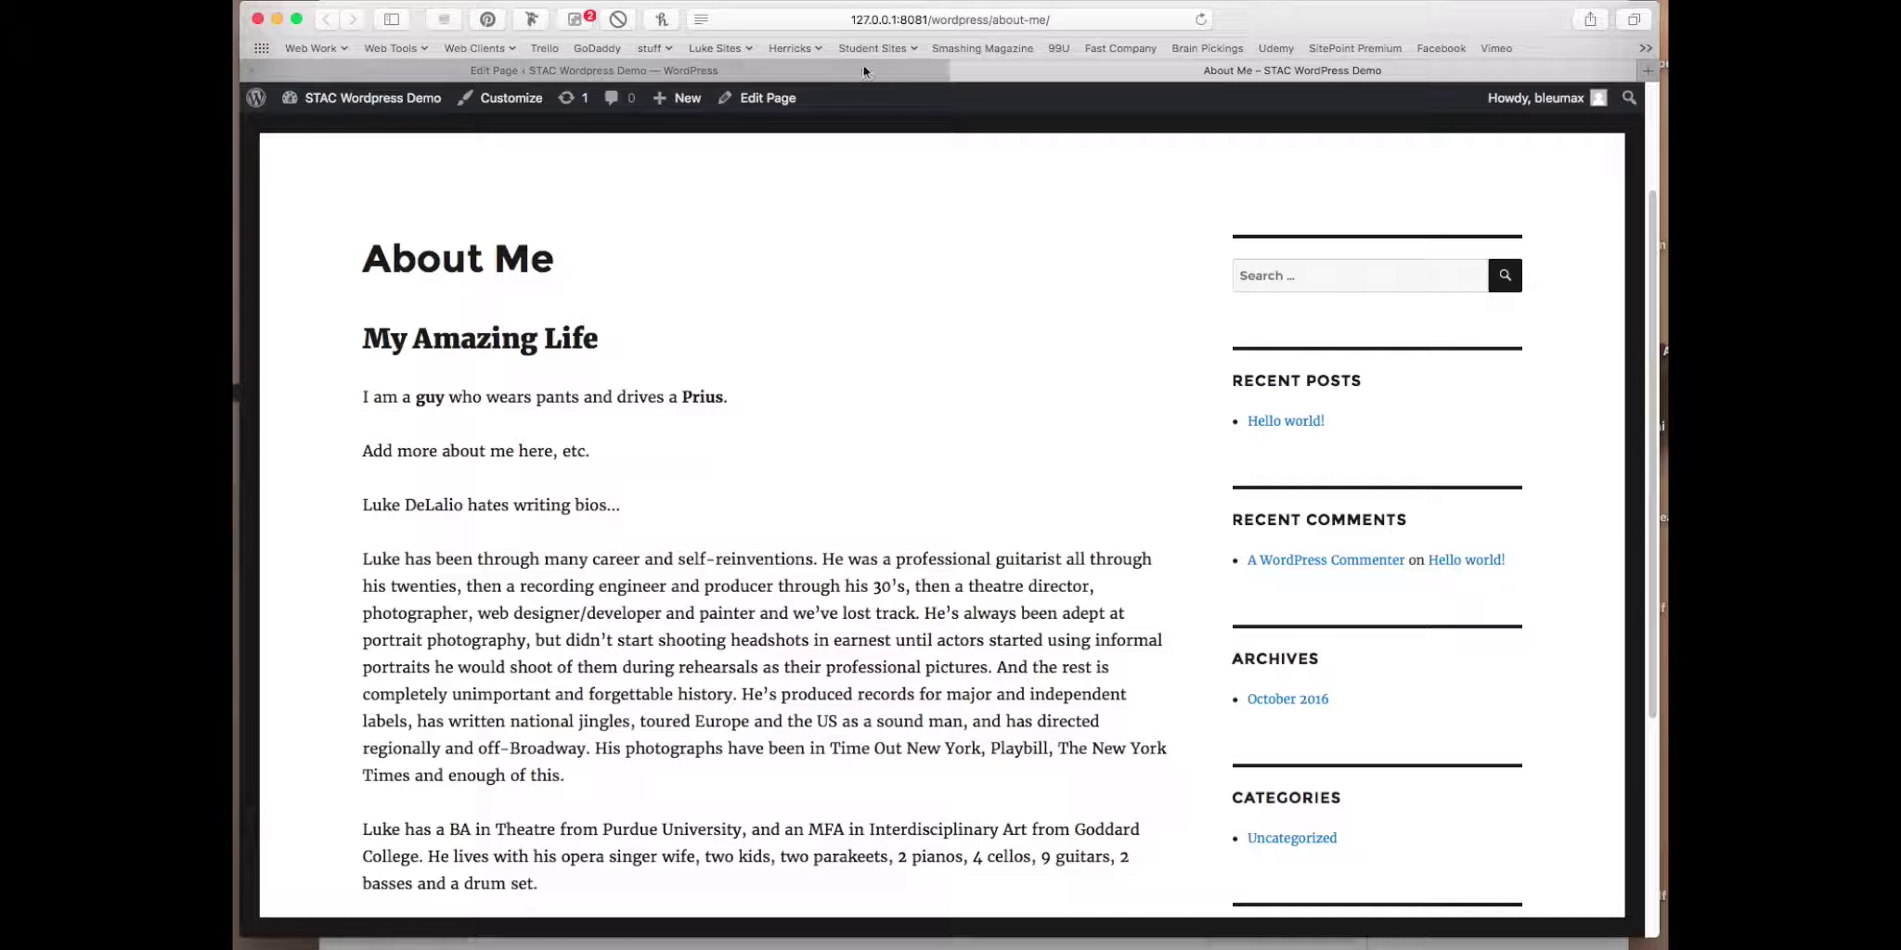
Step: Return to the About Me page editor, save the draft and publish the page
click(859, 69)
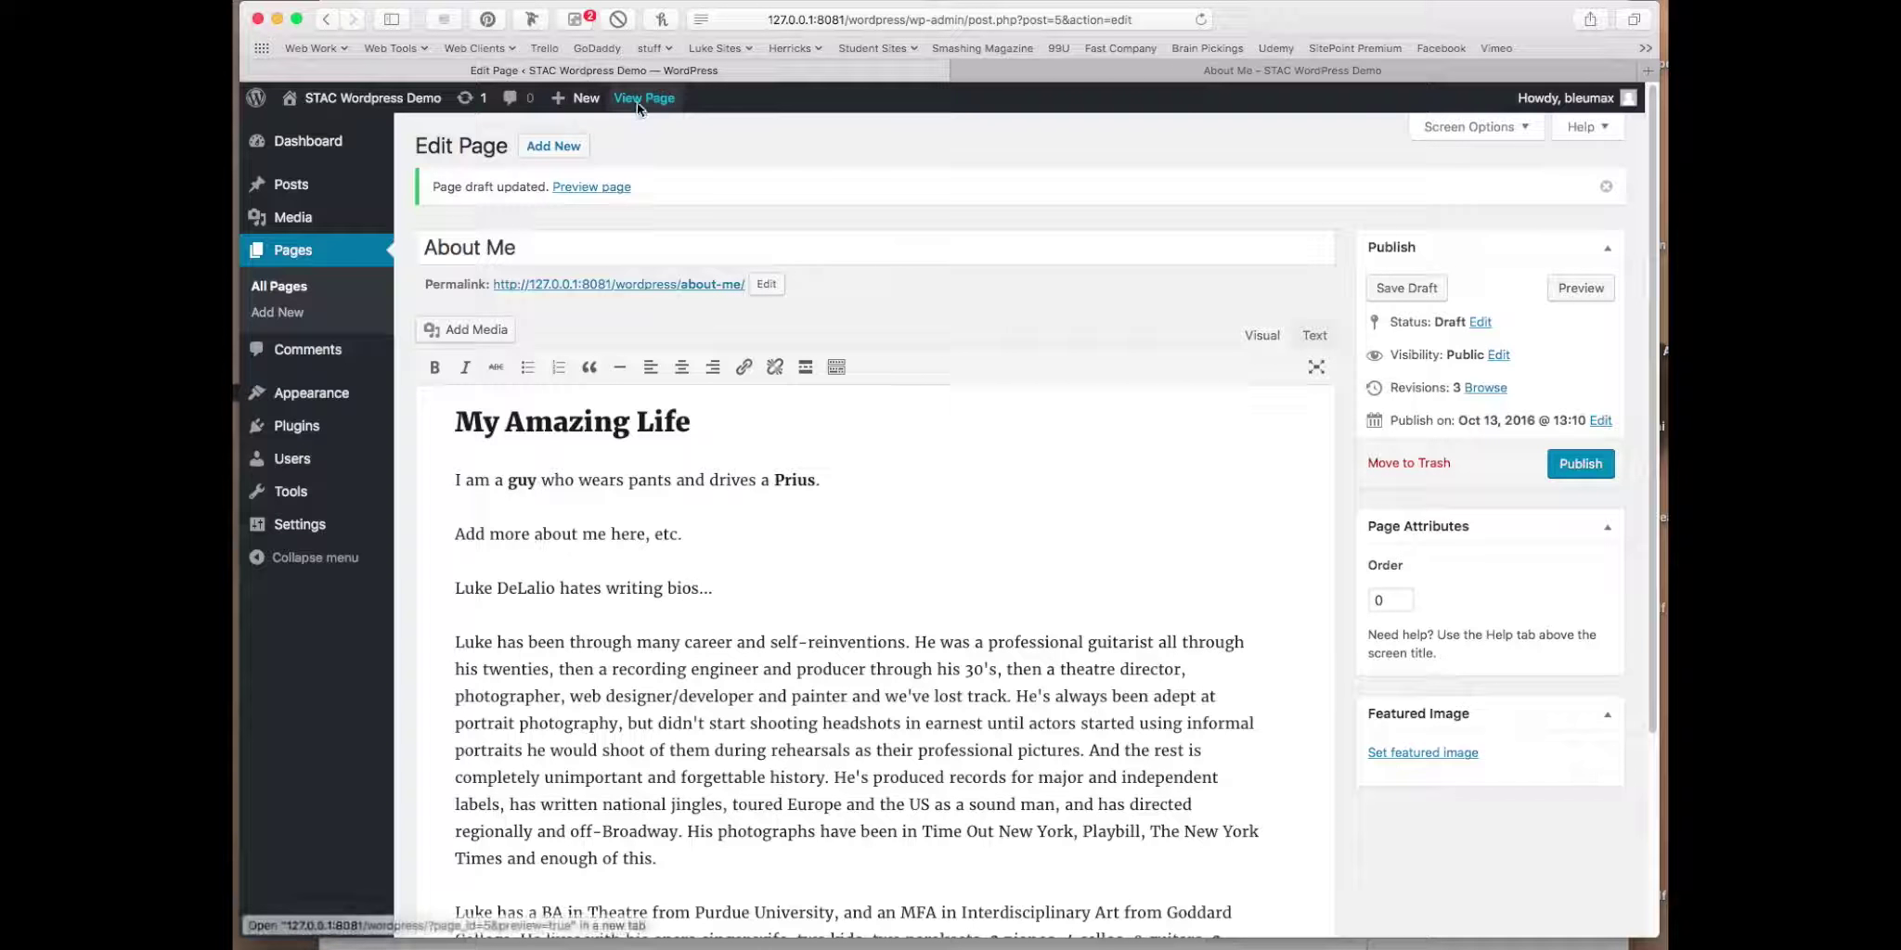
scroll(1221, 489, down, 3)
scroll(1220, 490, up, 3)
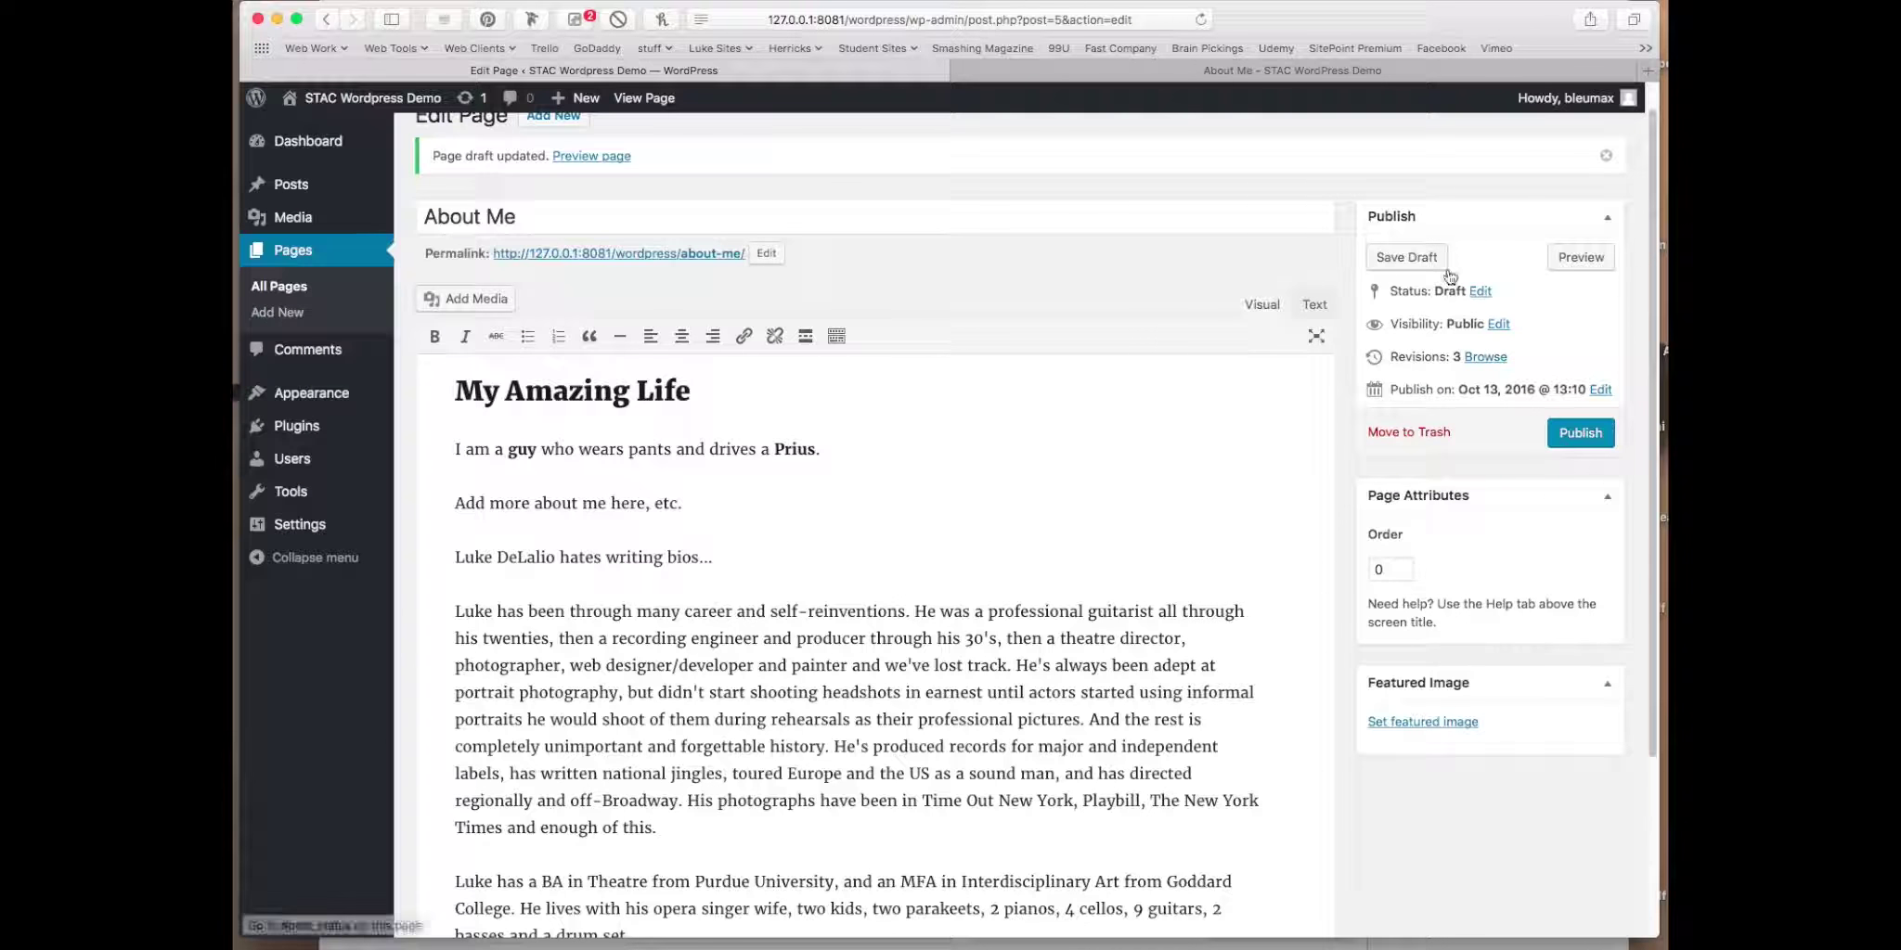
click(1420, 257)
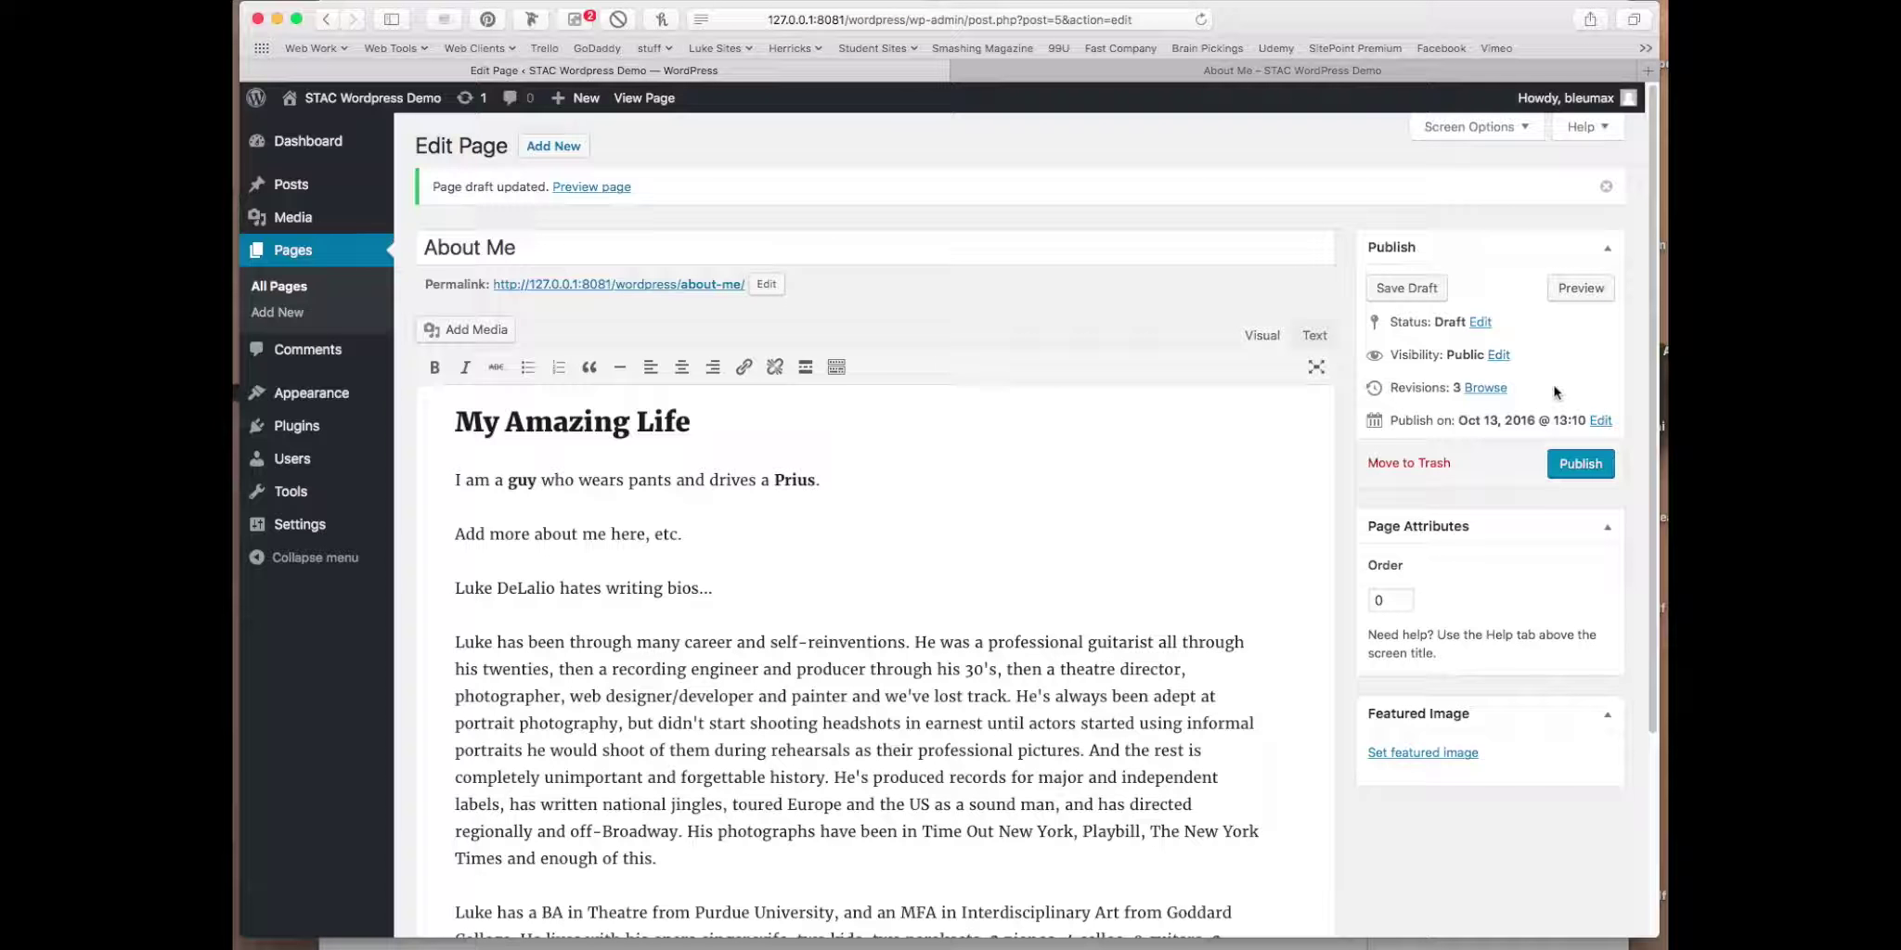
click(1579, 463)
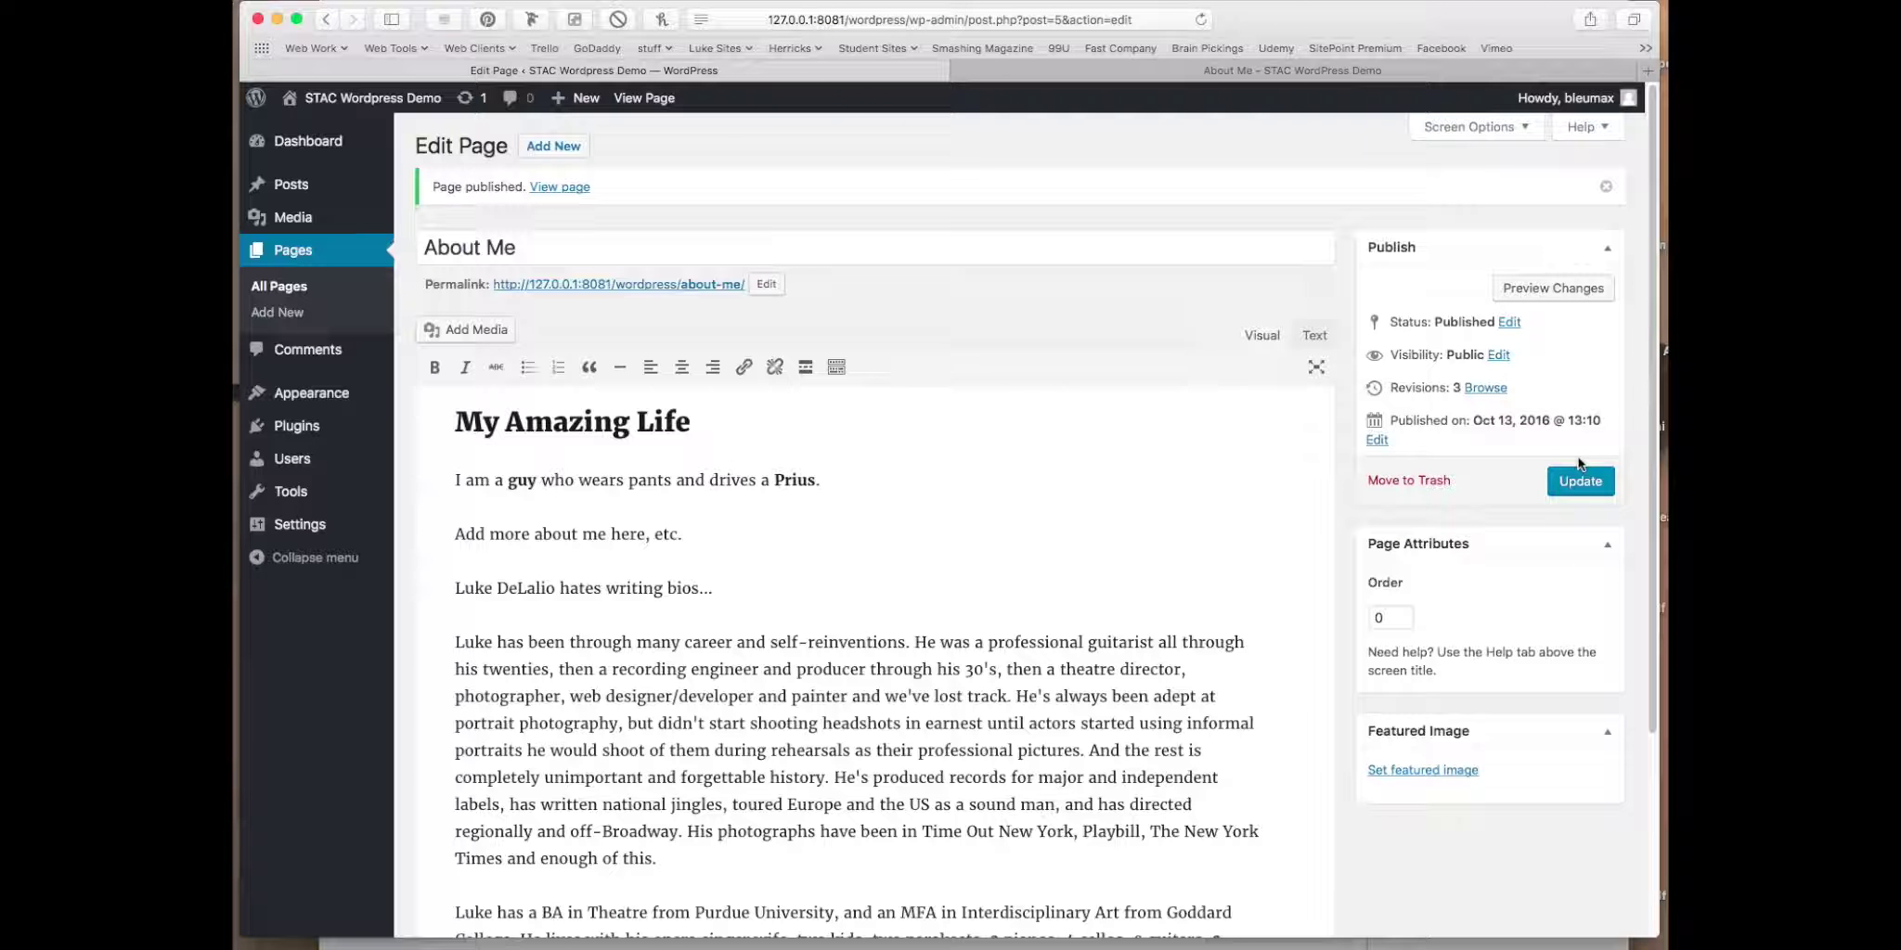
Step: Start a new page and title it "Contact Me"
click(557, 145)
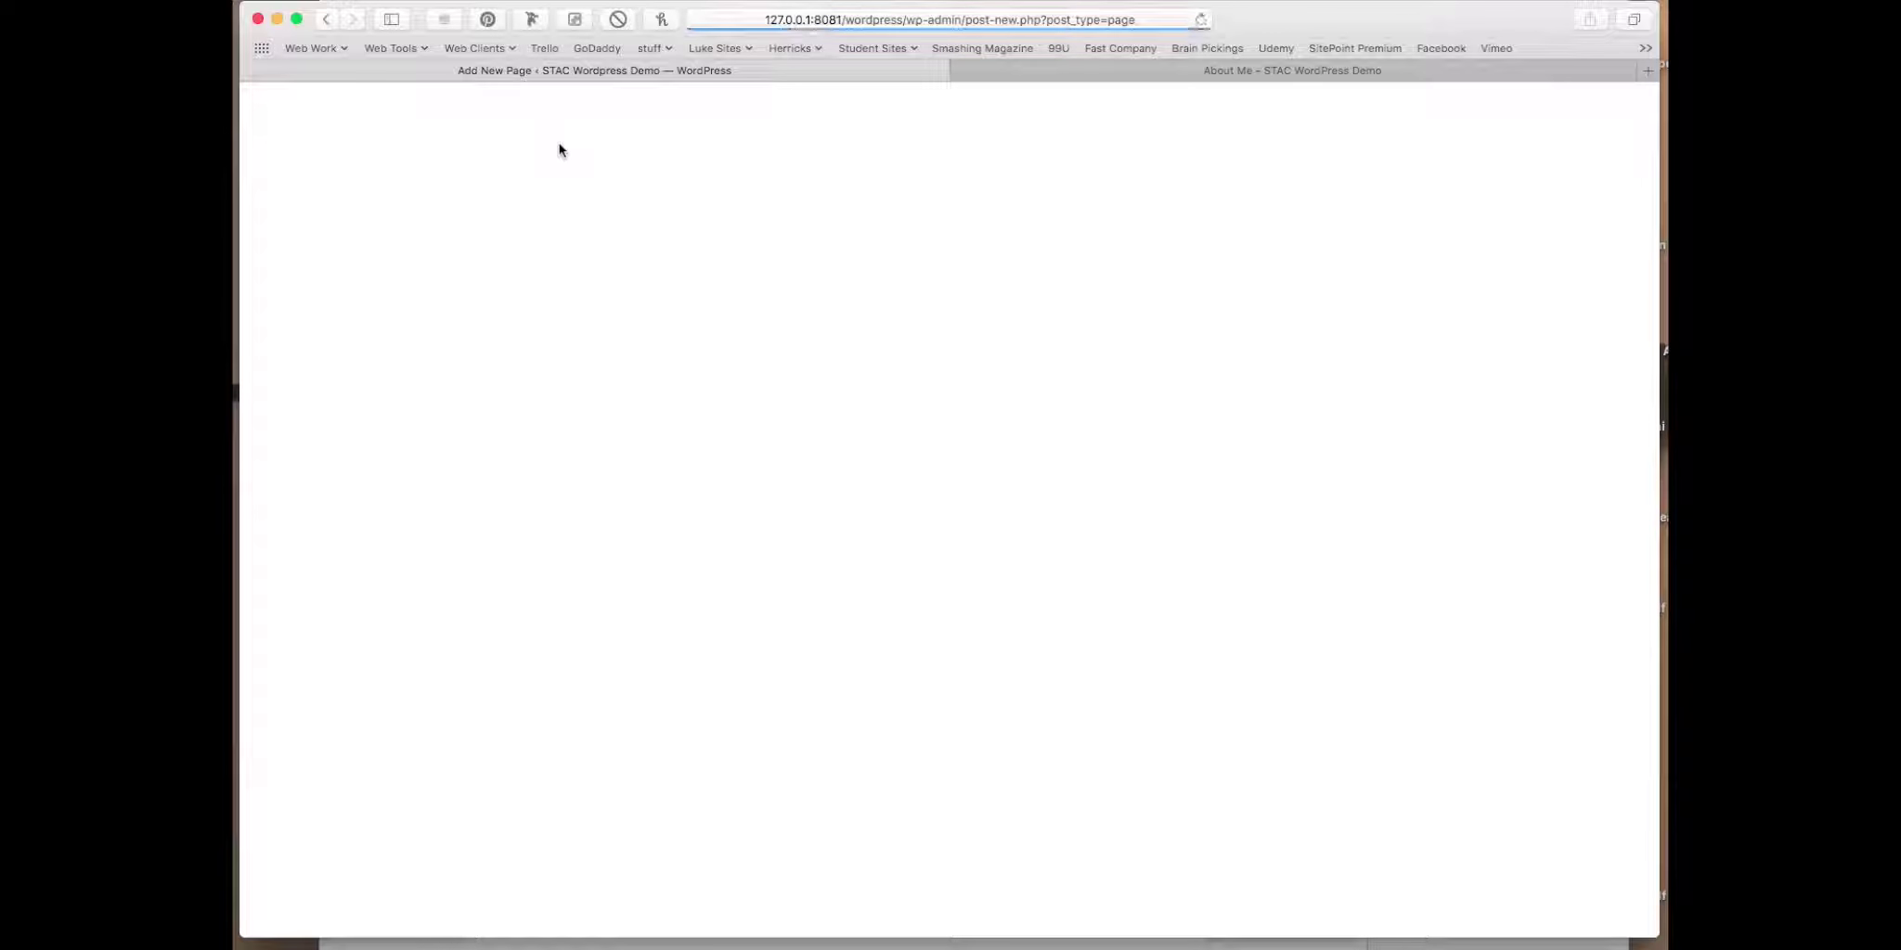
text(Con)
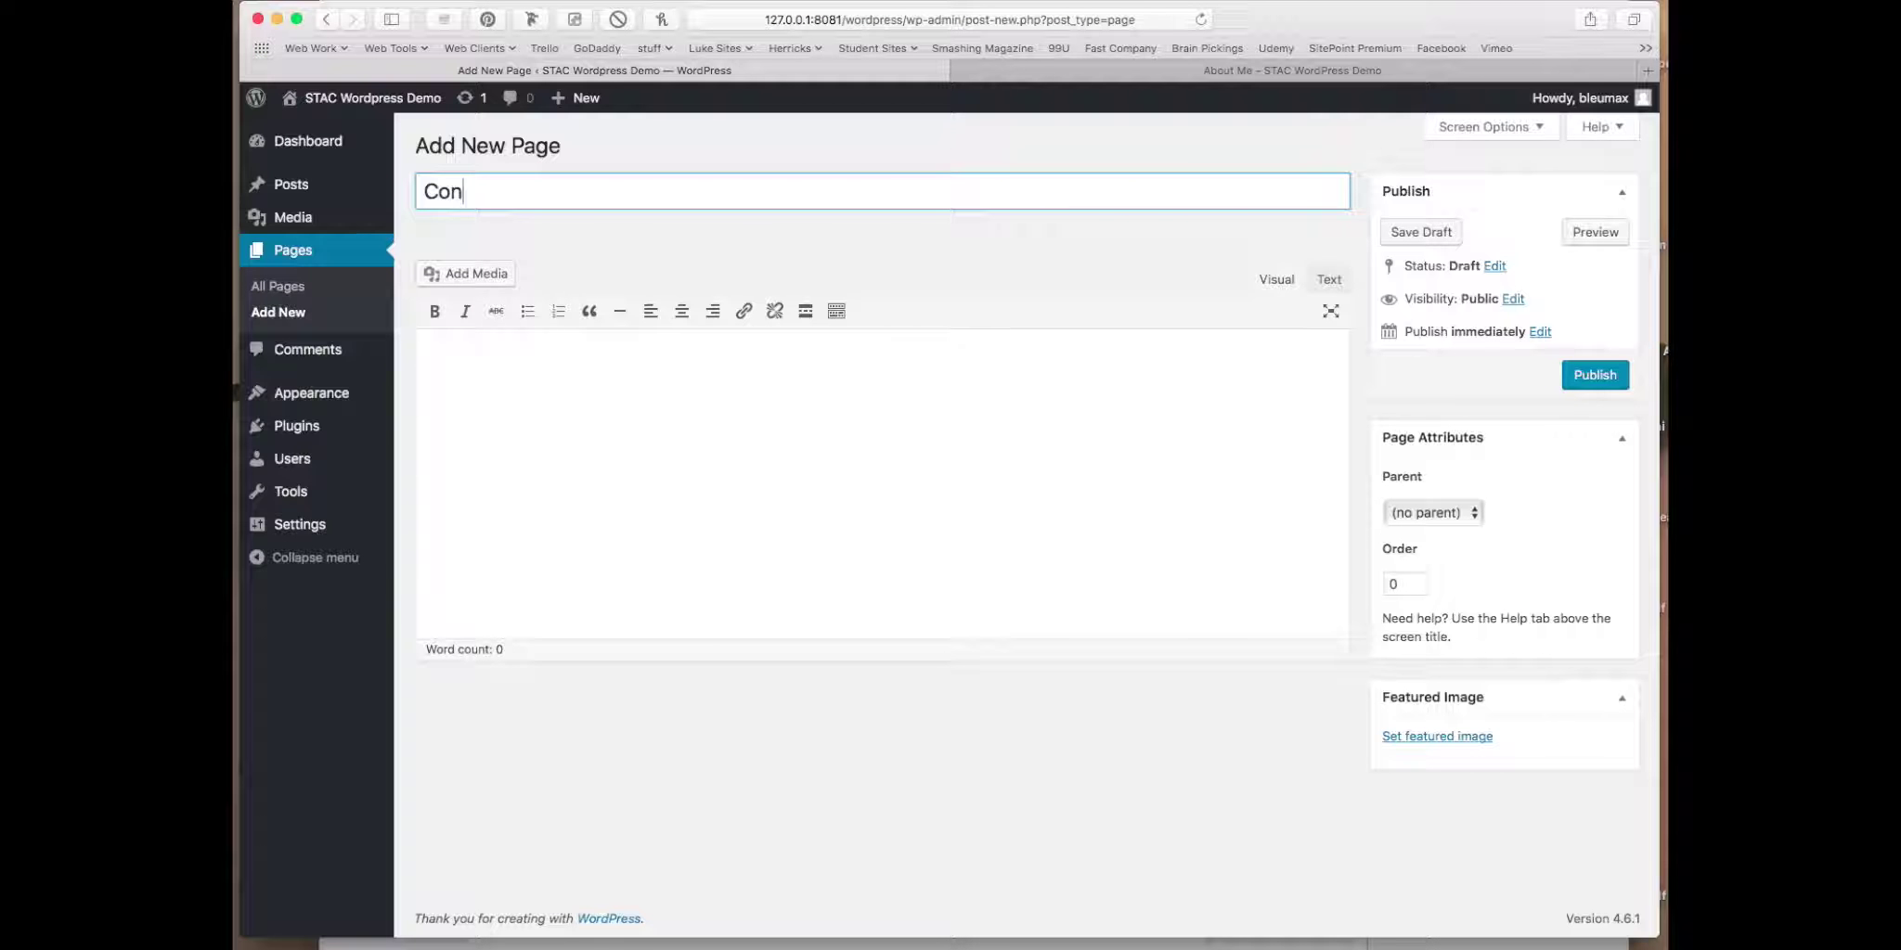
text(tact Me)
key(Tab)
Step: Write "I can be reached via carrier pigeon or homing pigeon, or Rebecca Pigeon." as the page's body text
text(I can be )
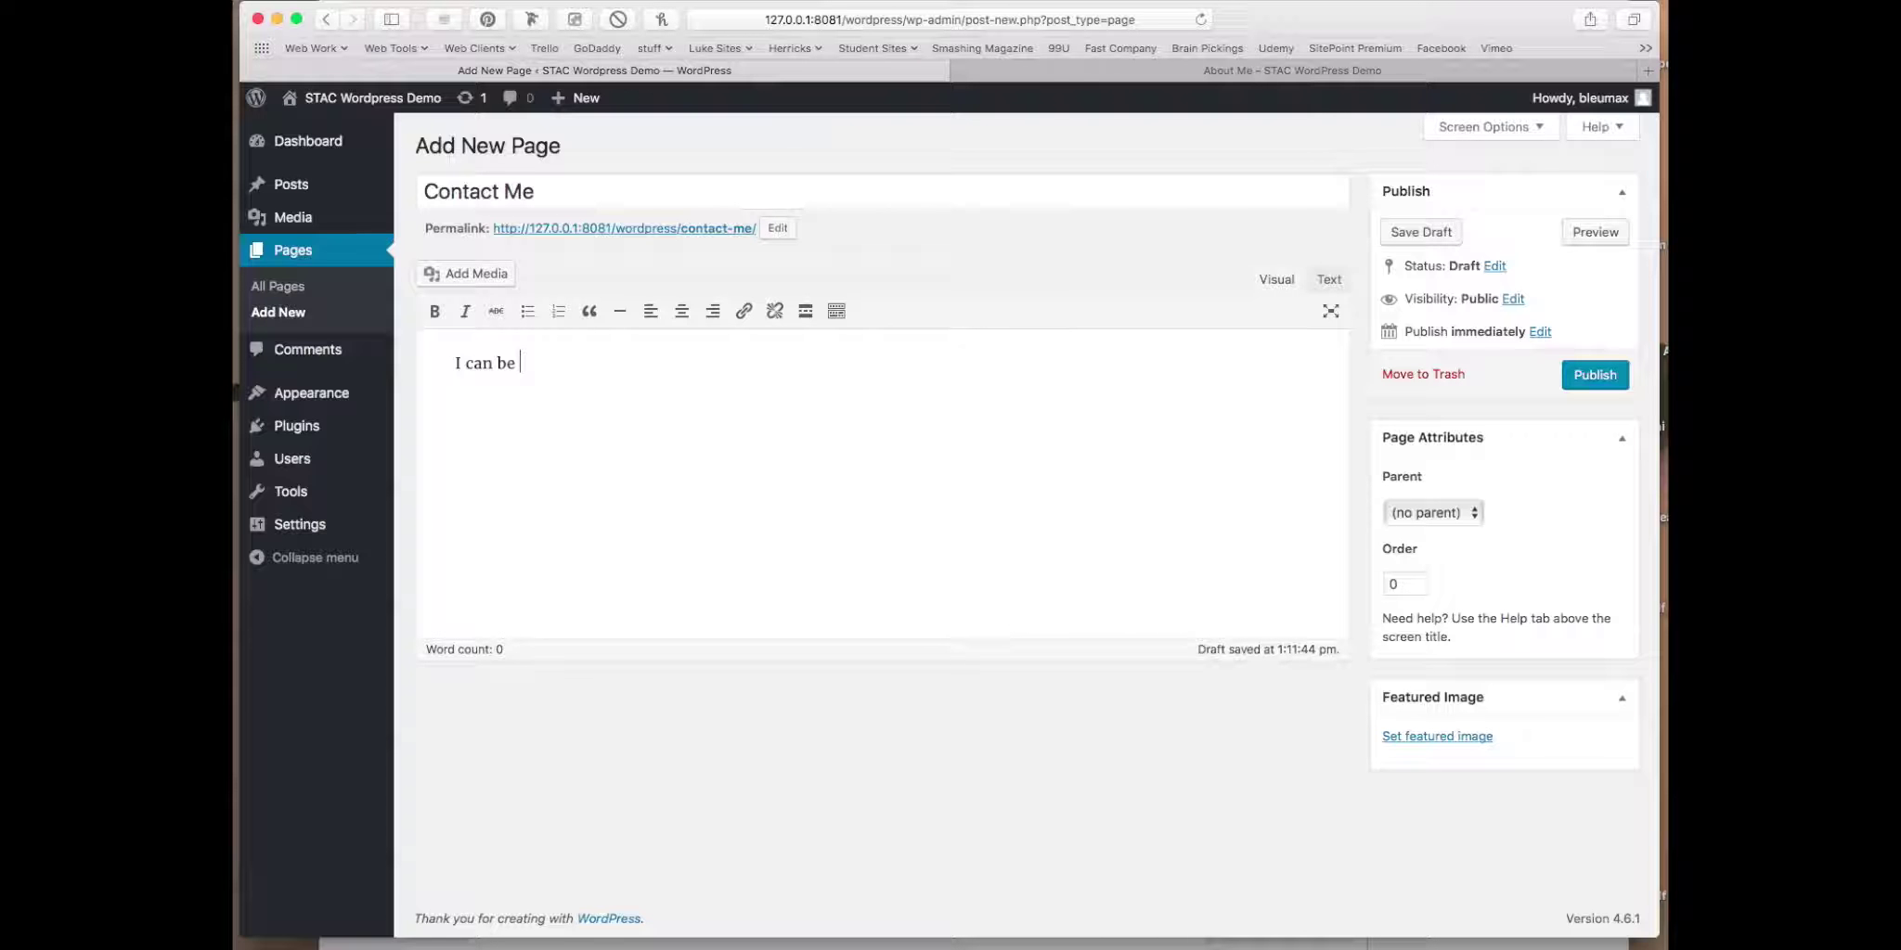
text(reached via carrier pigeon)
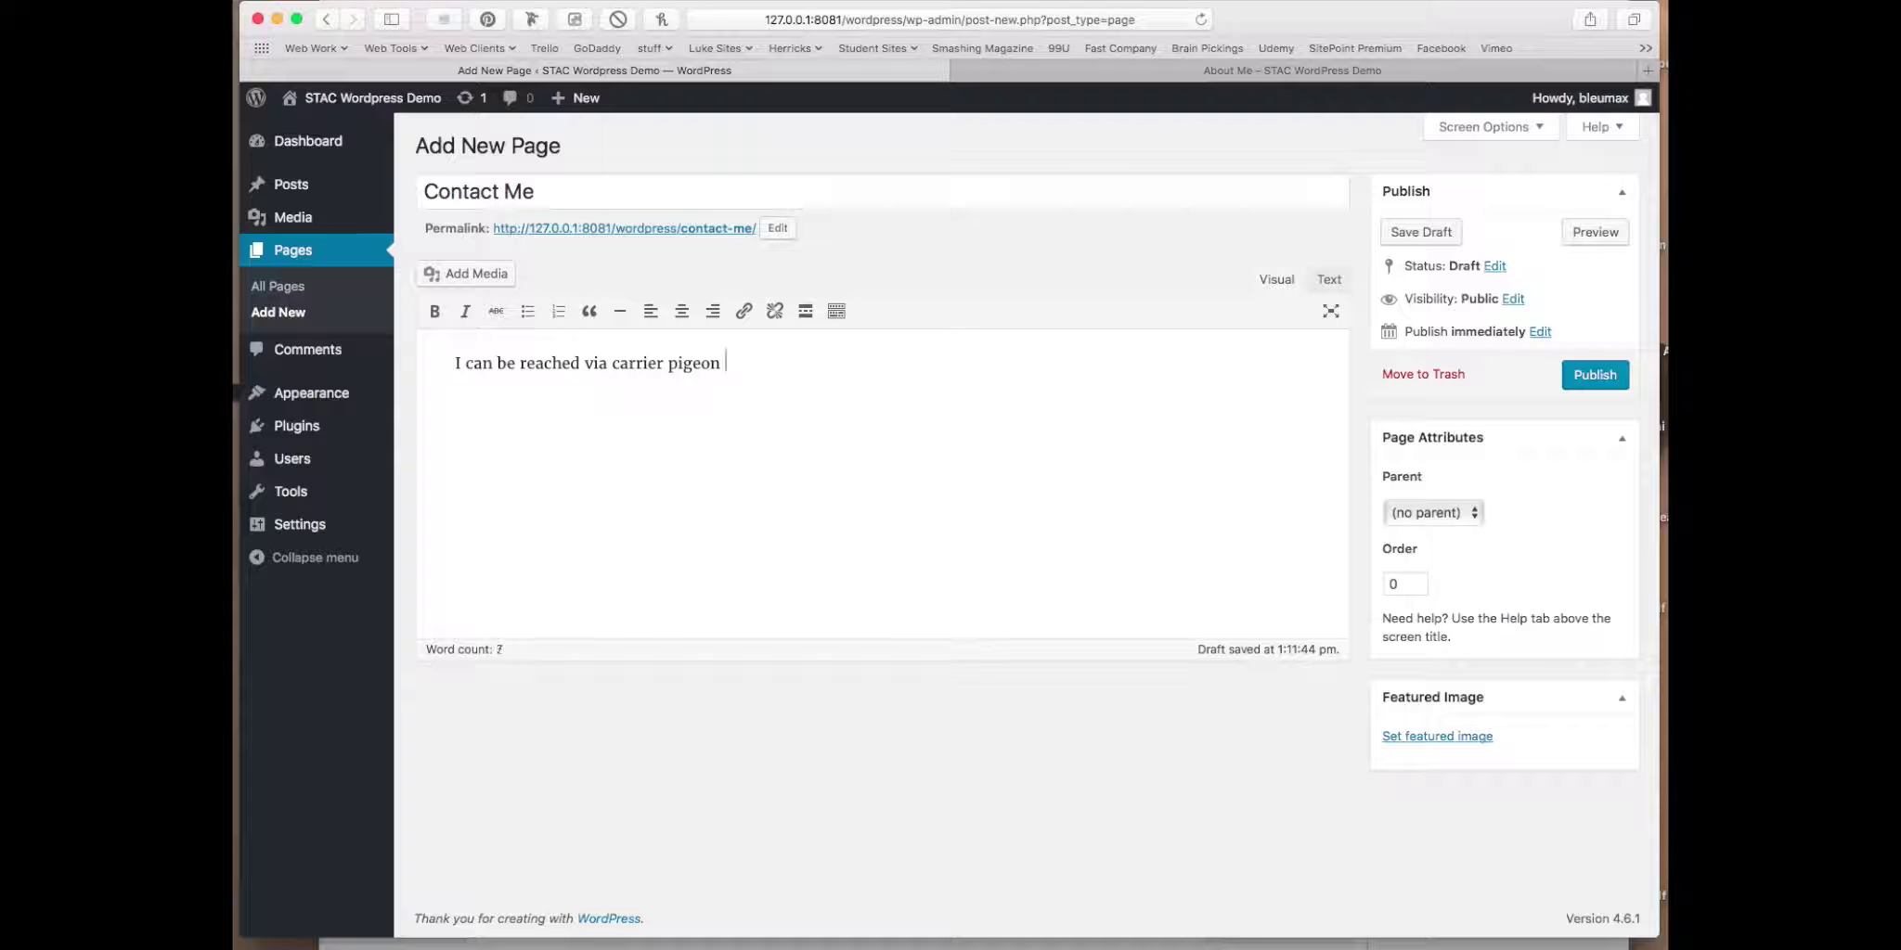
text( or homing pigeo)
key(BackSpace)
text(n, or )
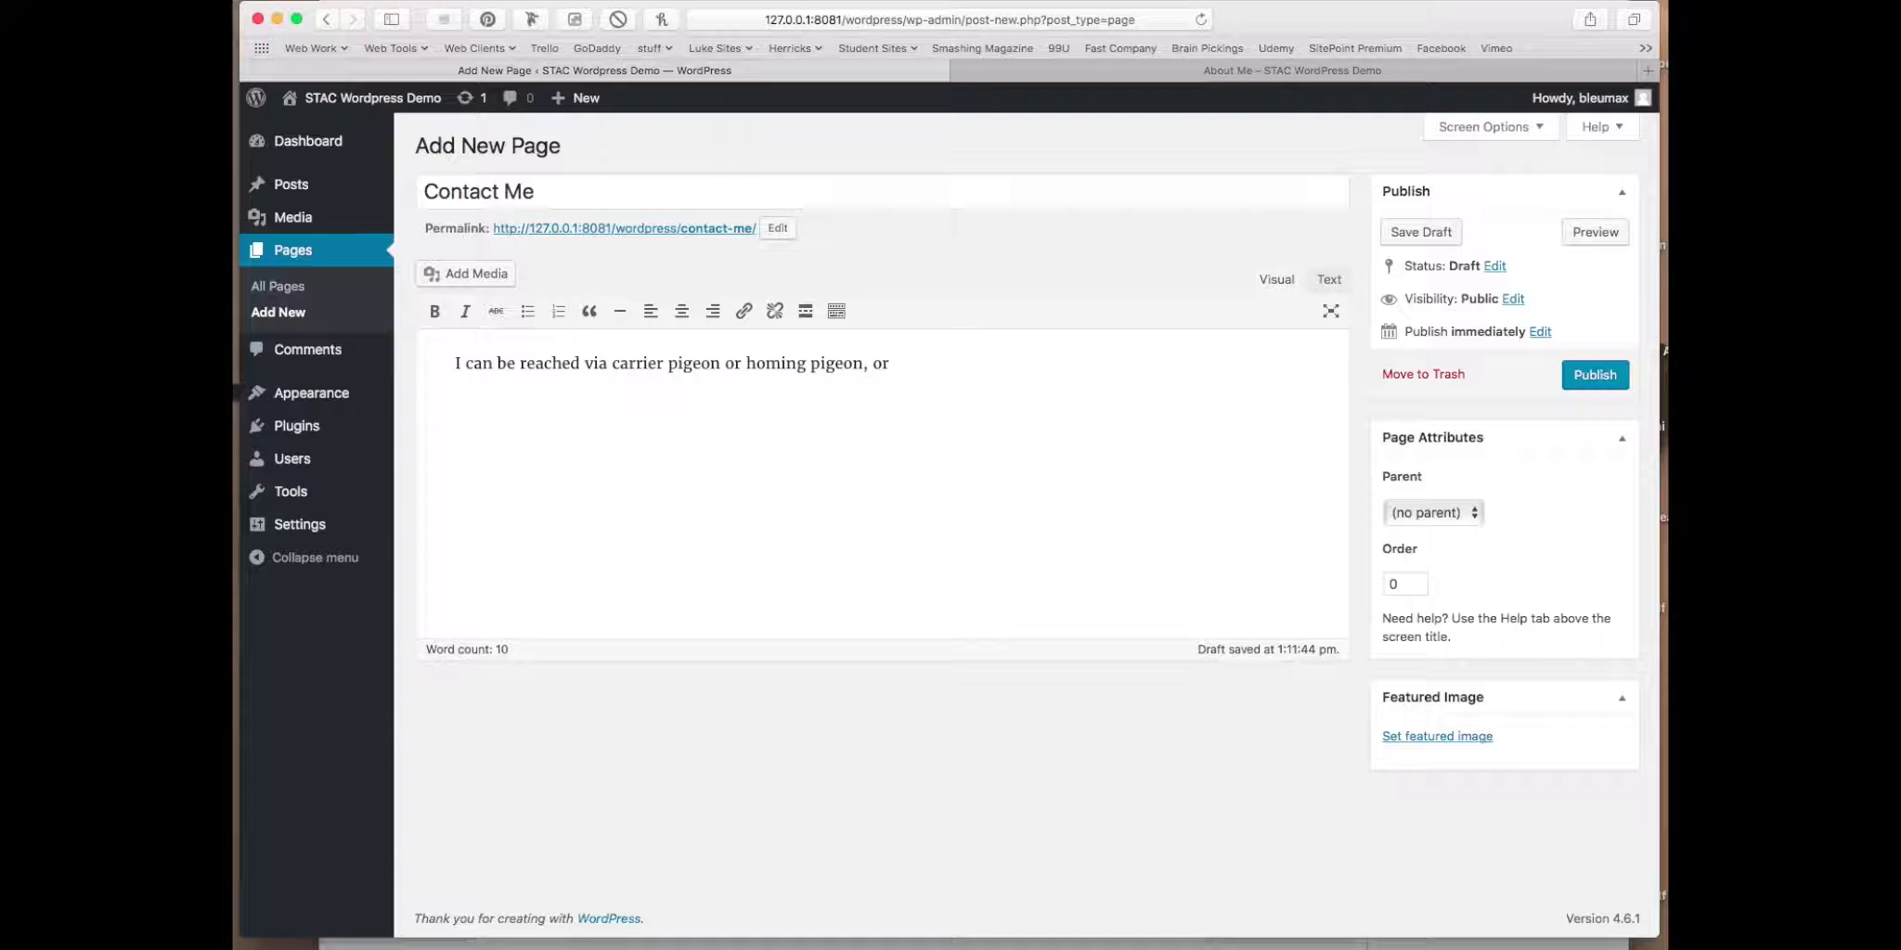
text(Rebec)
text(ca Pigoen)
text(on.)
Step: Save the Contact Me page as a draft and preview it
click(1446, 232)
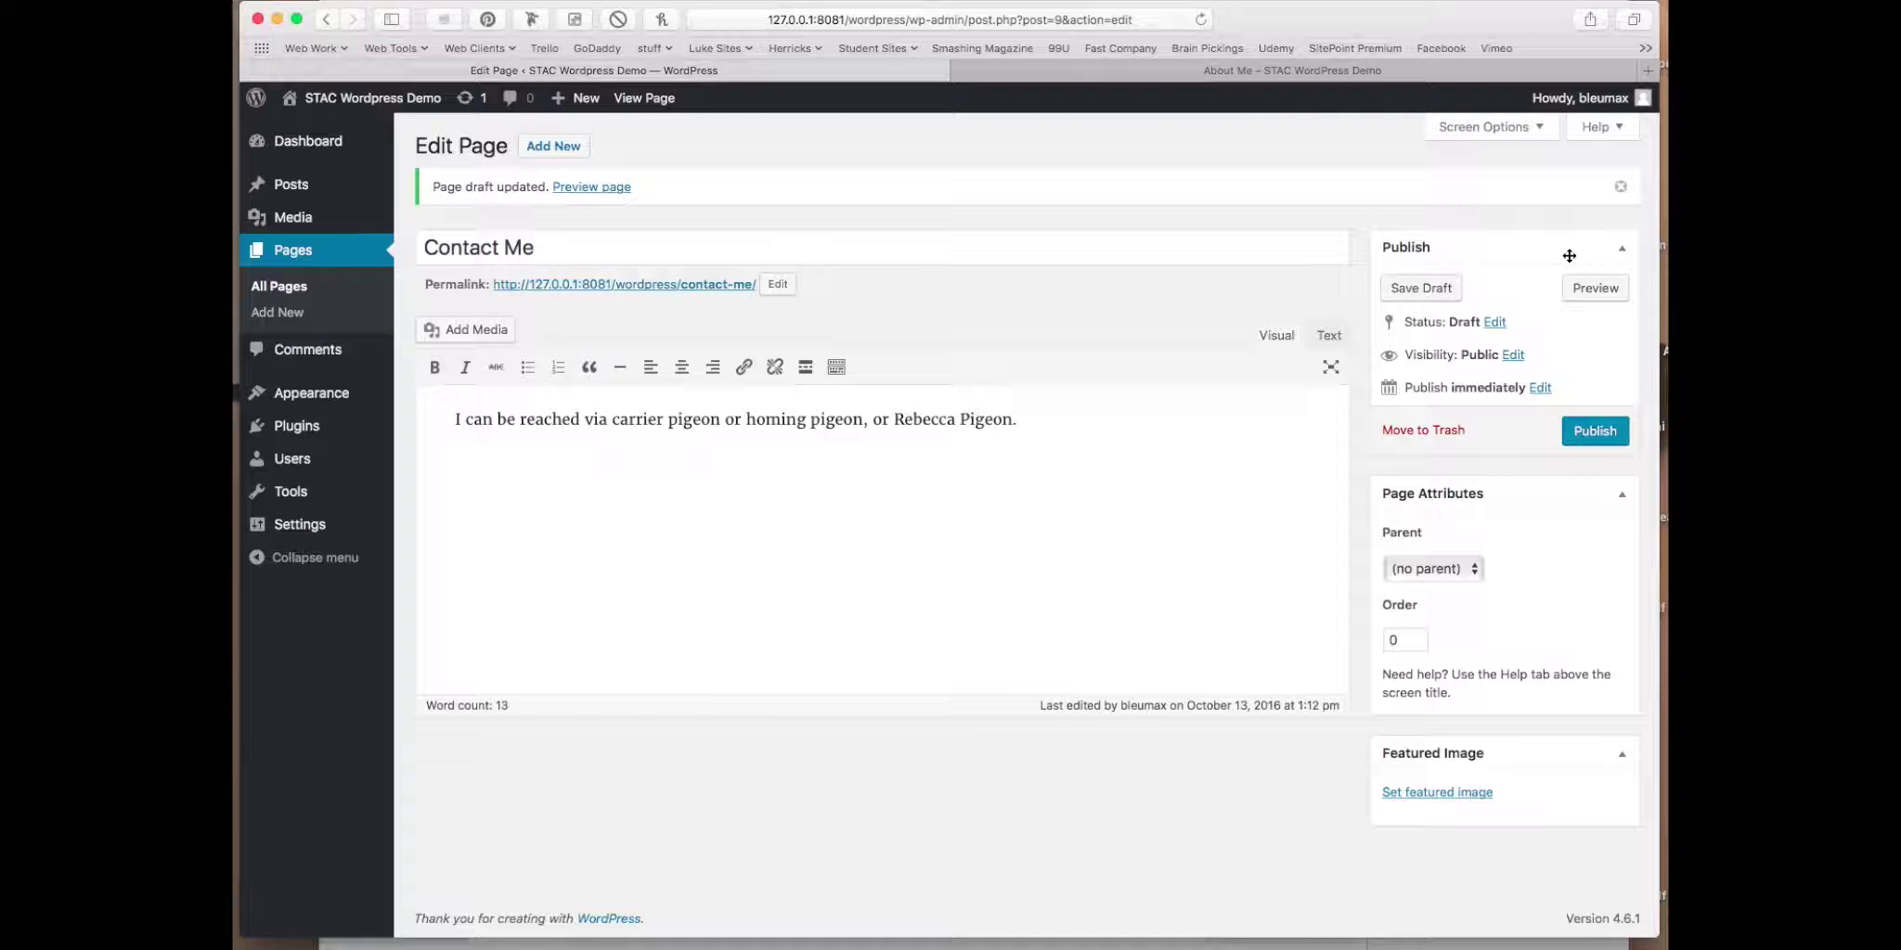
click(1594, 288)
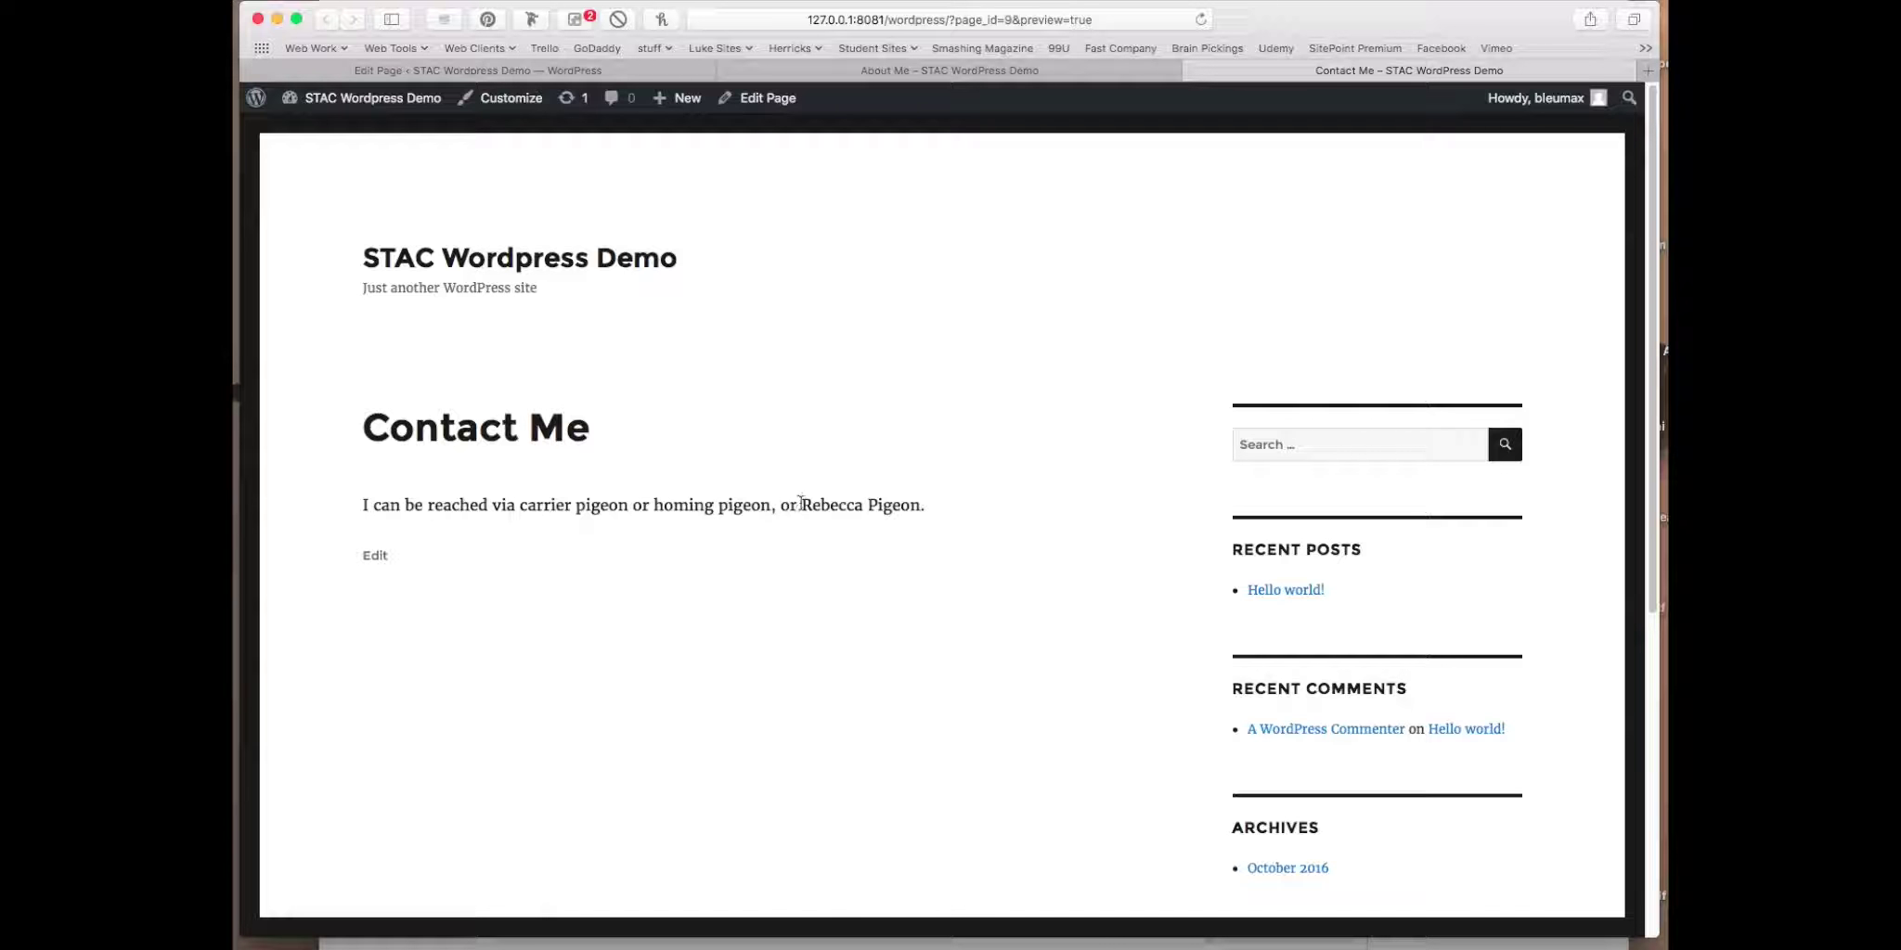
Step: Search Google for "rebecca pidgeon" in a new browser tab and show the results
click(1101, 20)
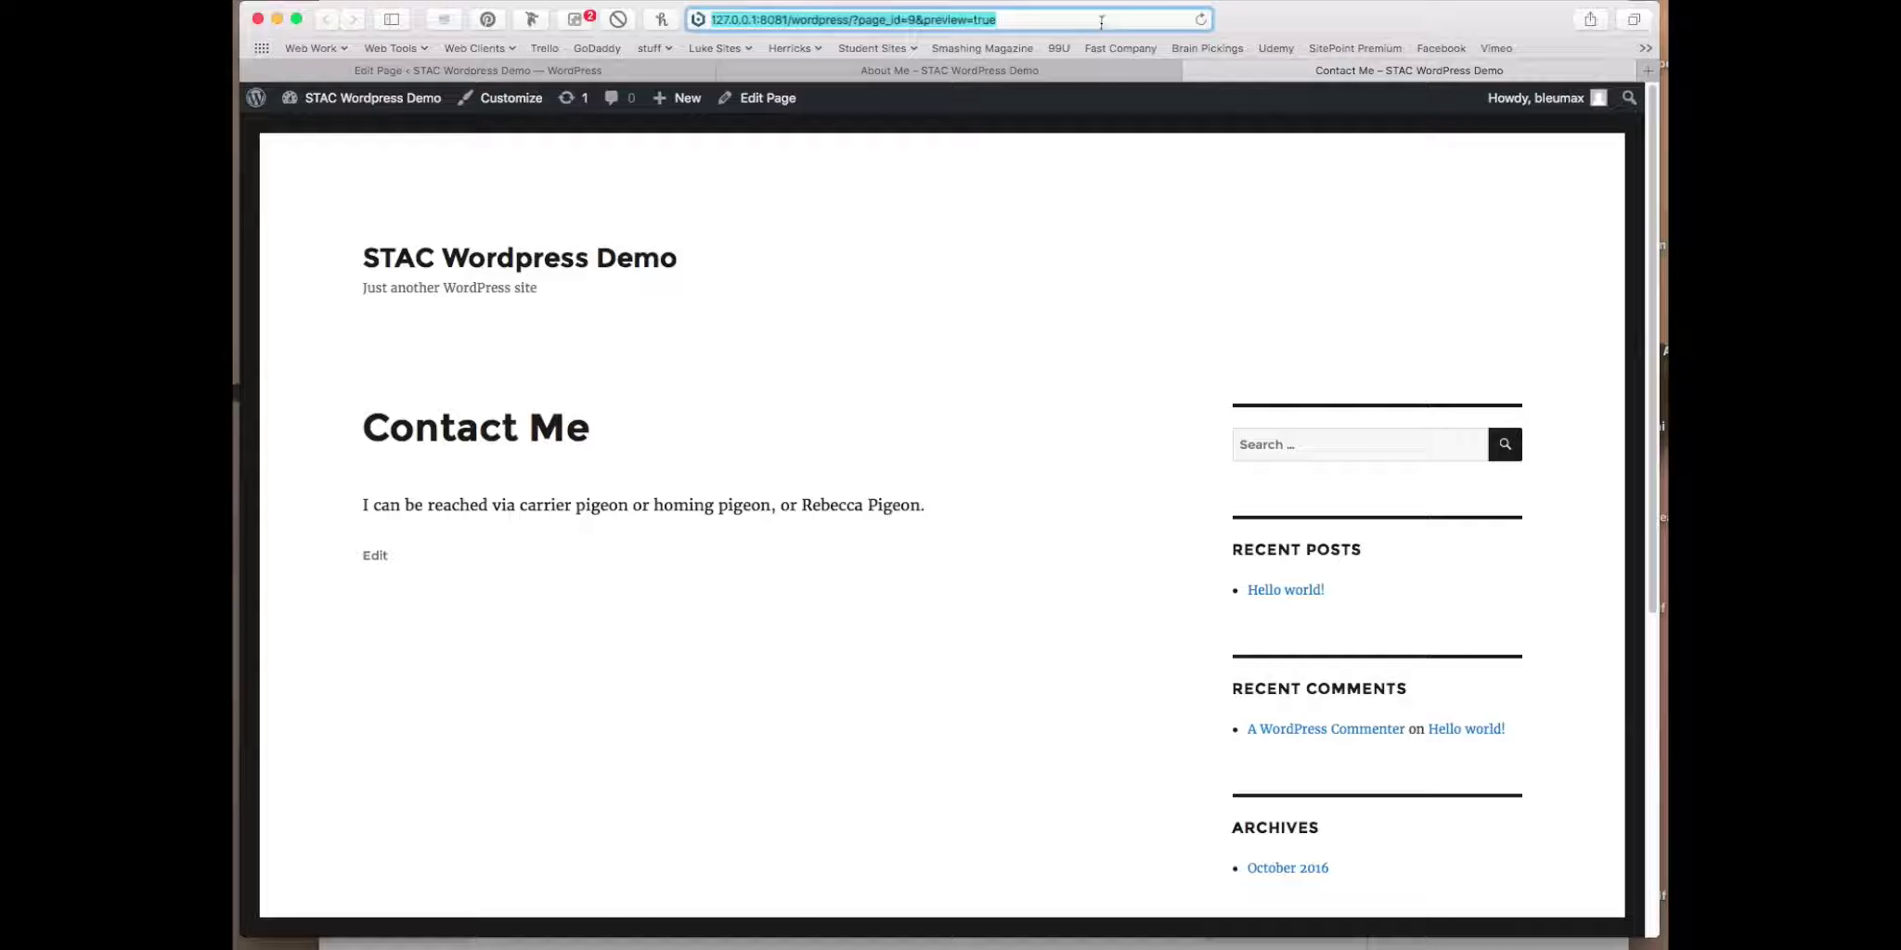
text(rebecca)
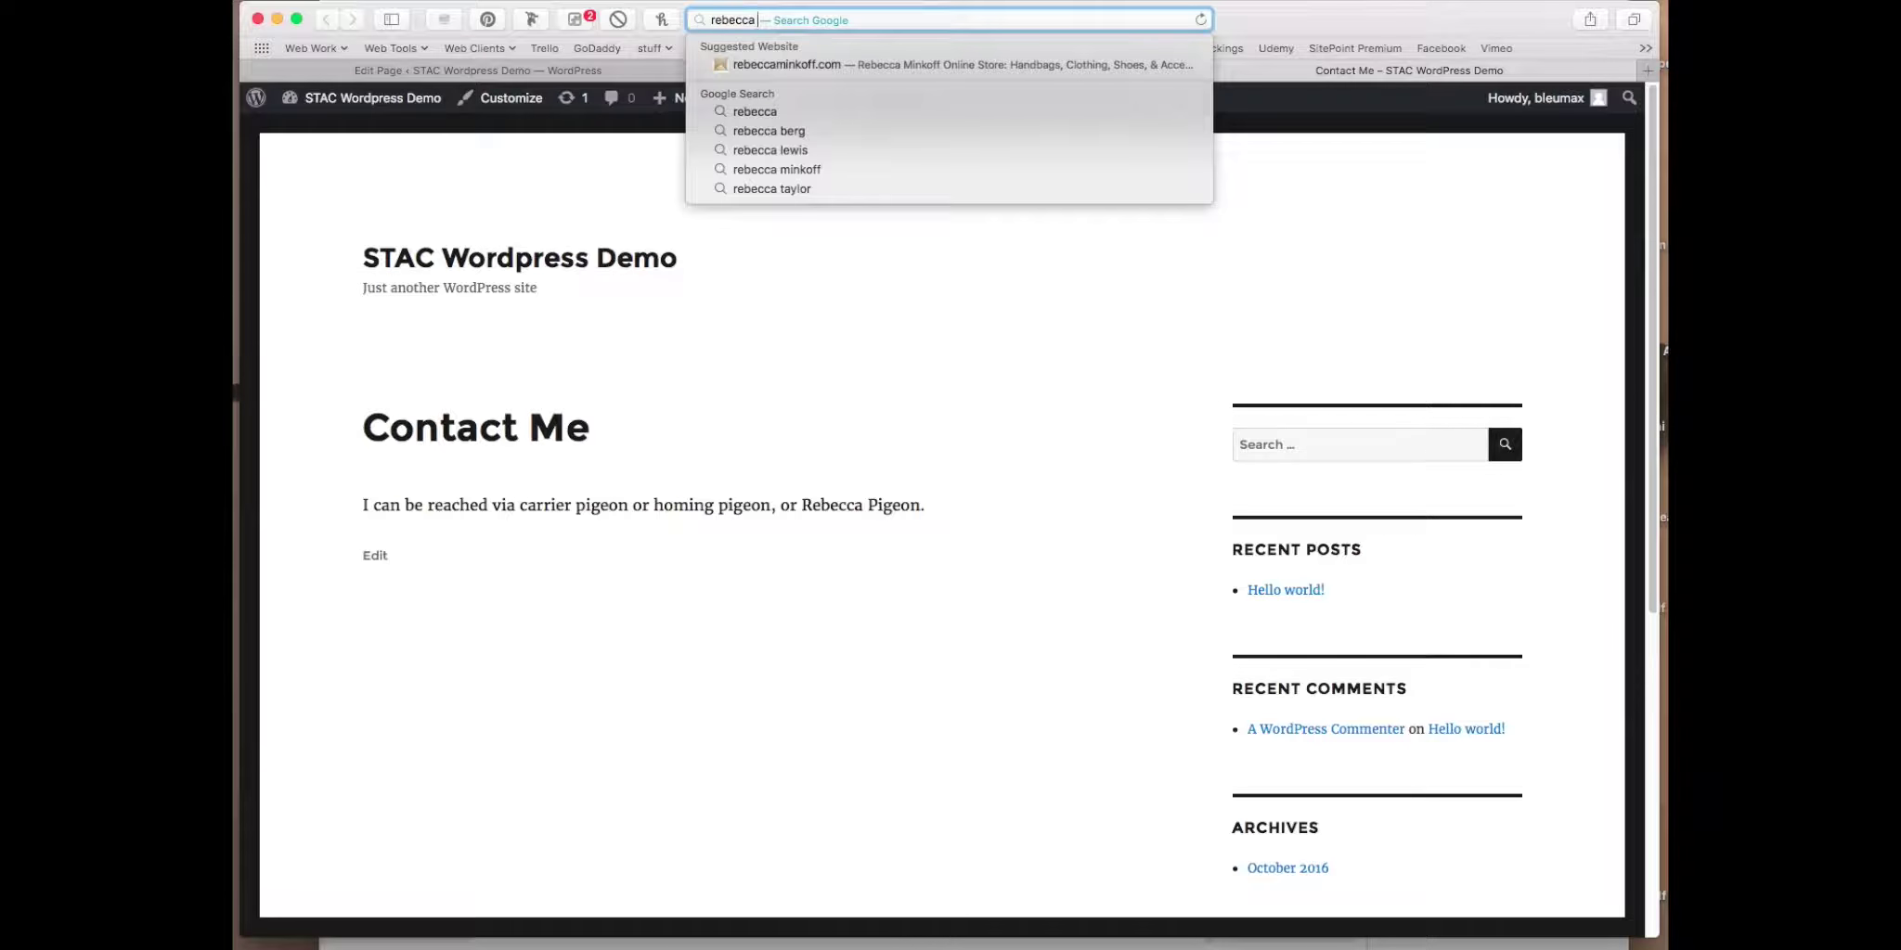
text( pi)
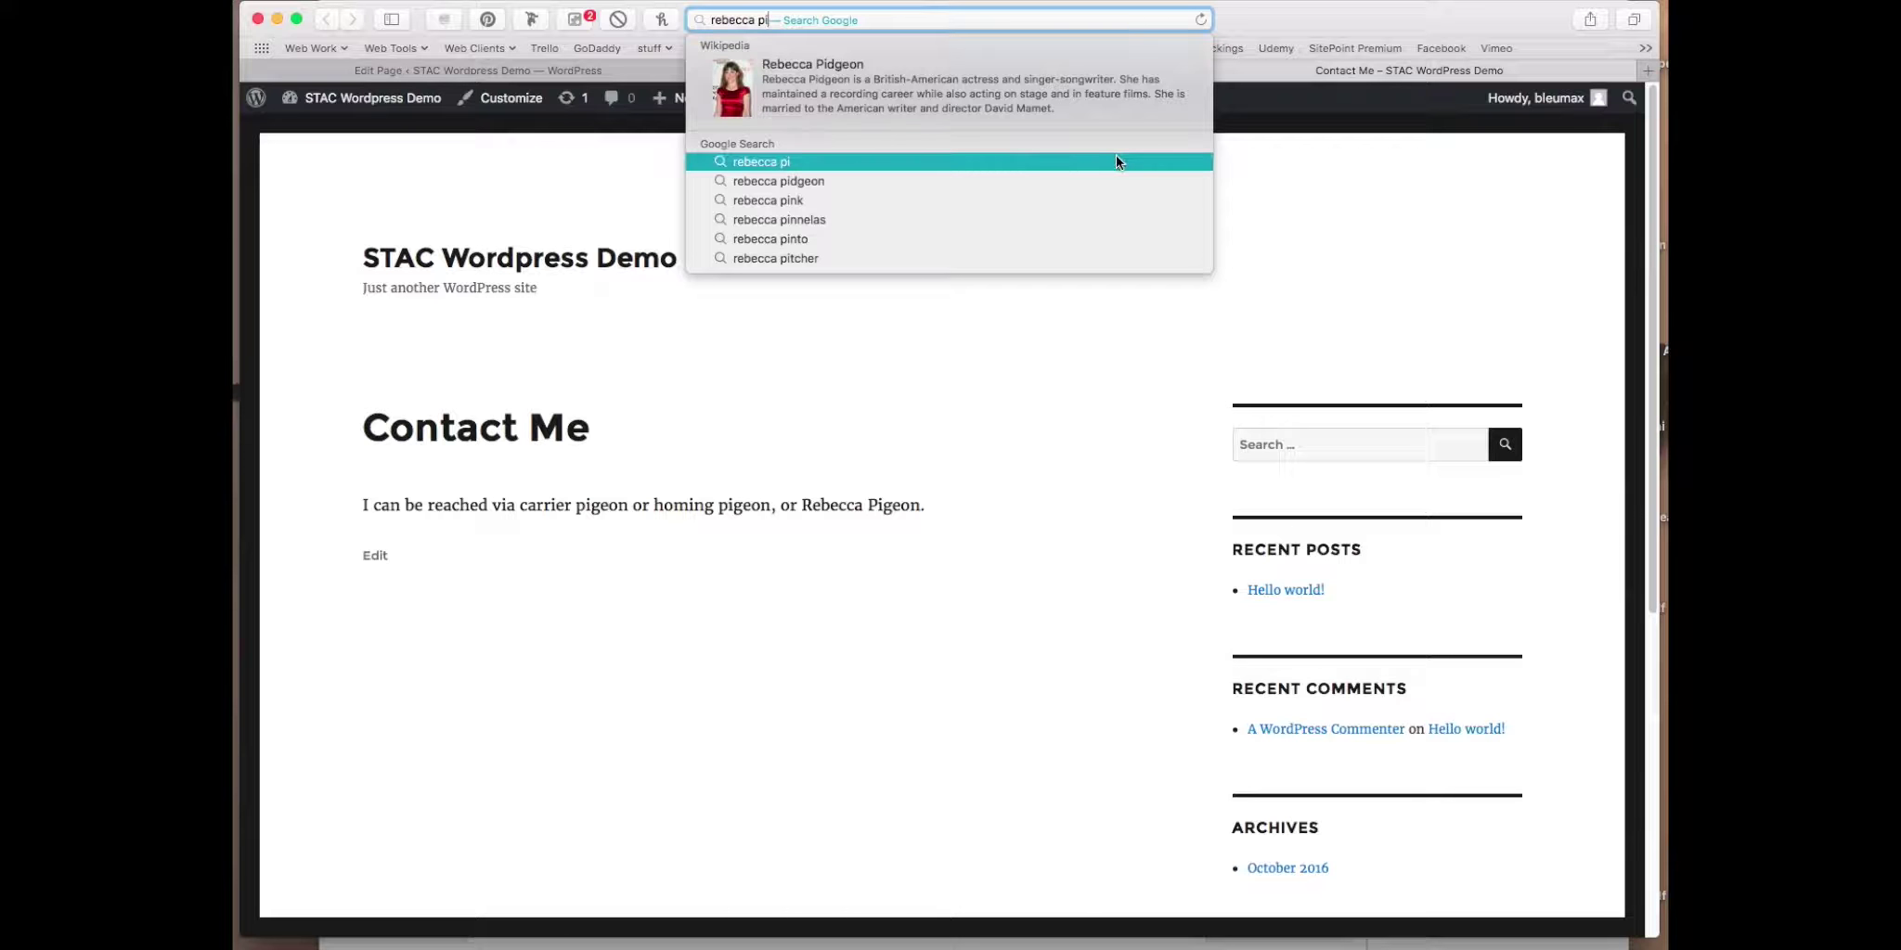
super+click(842, 180)
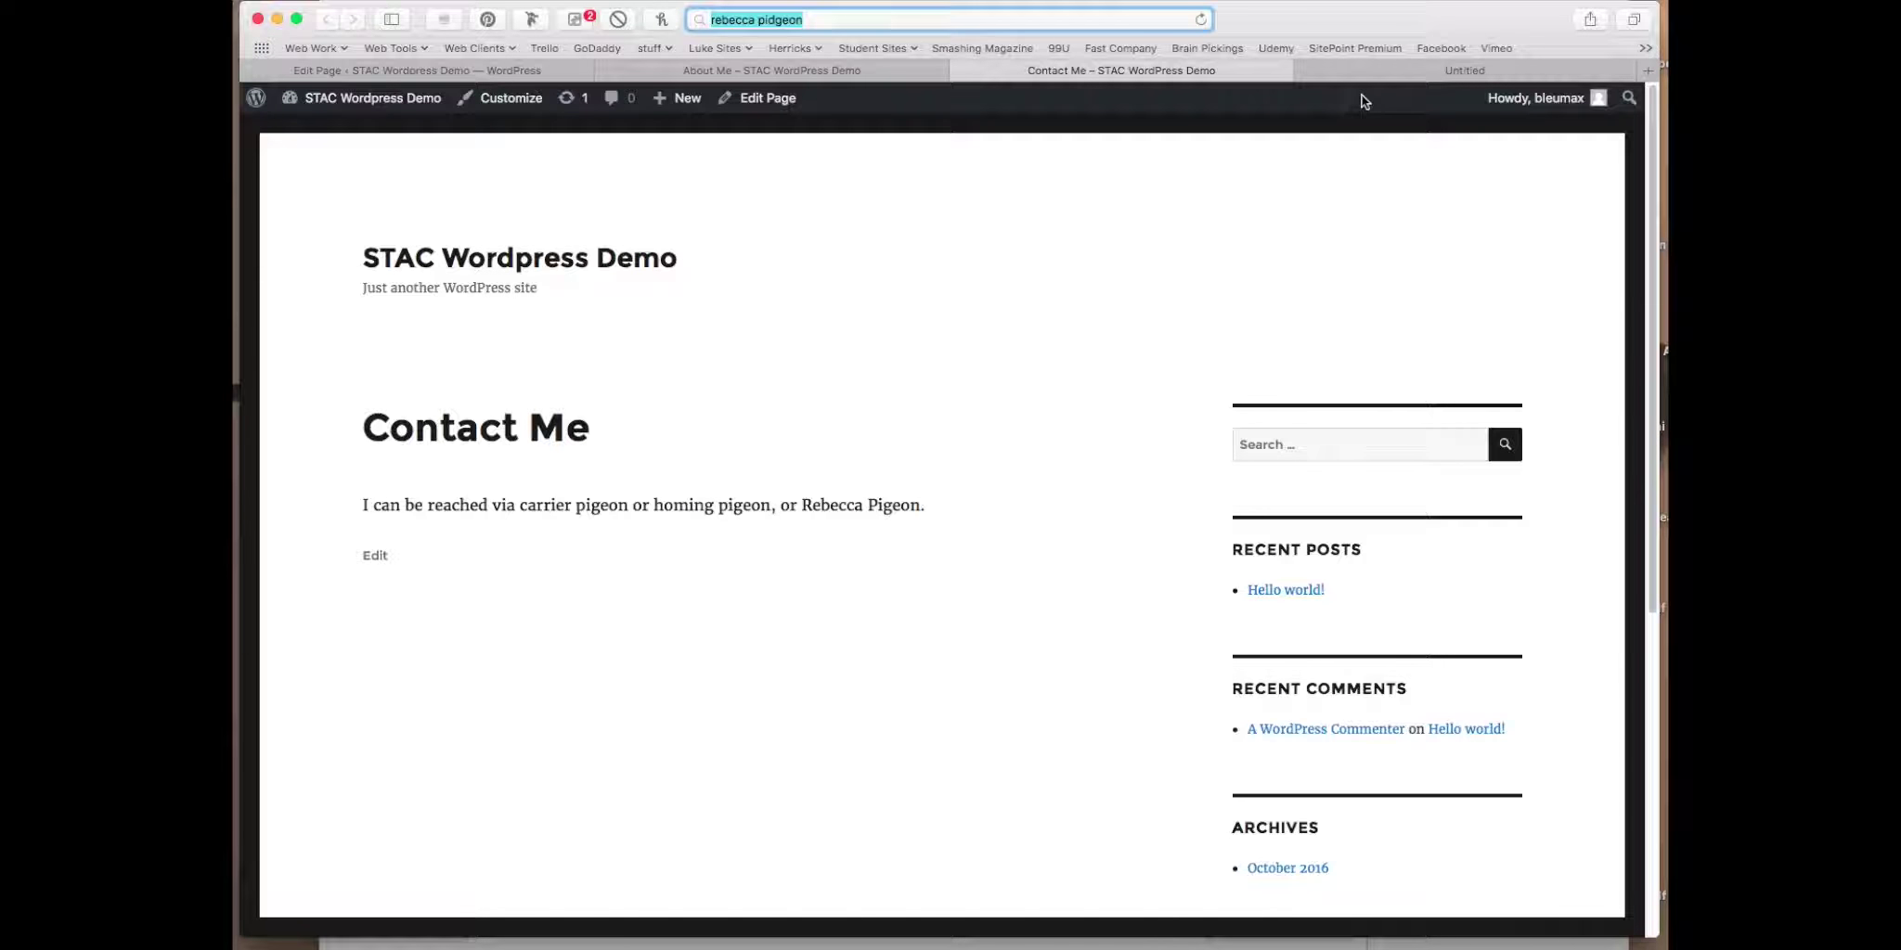
click(1357, 65)
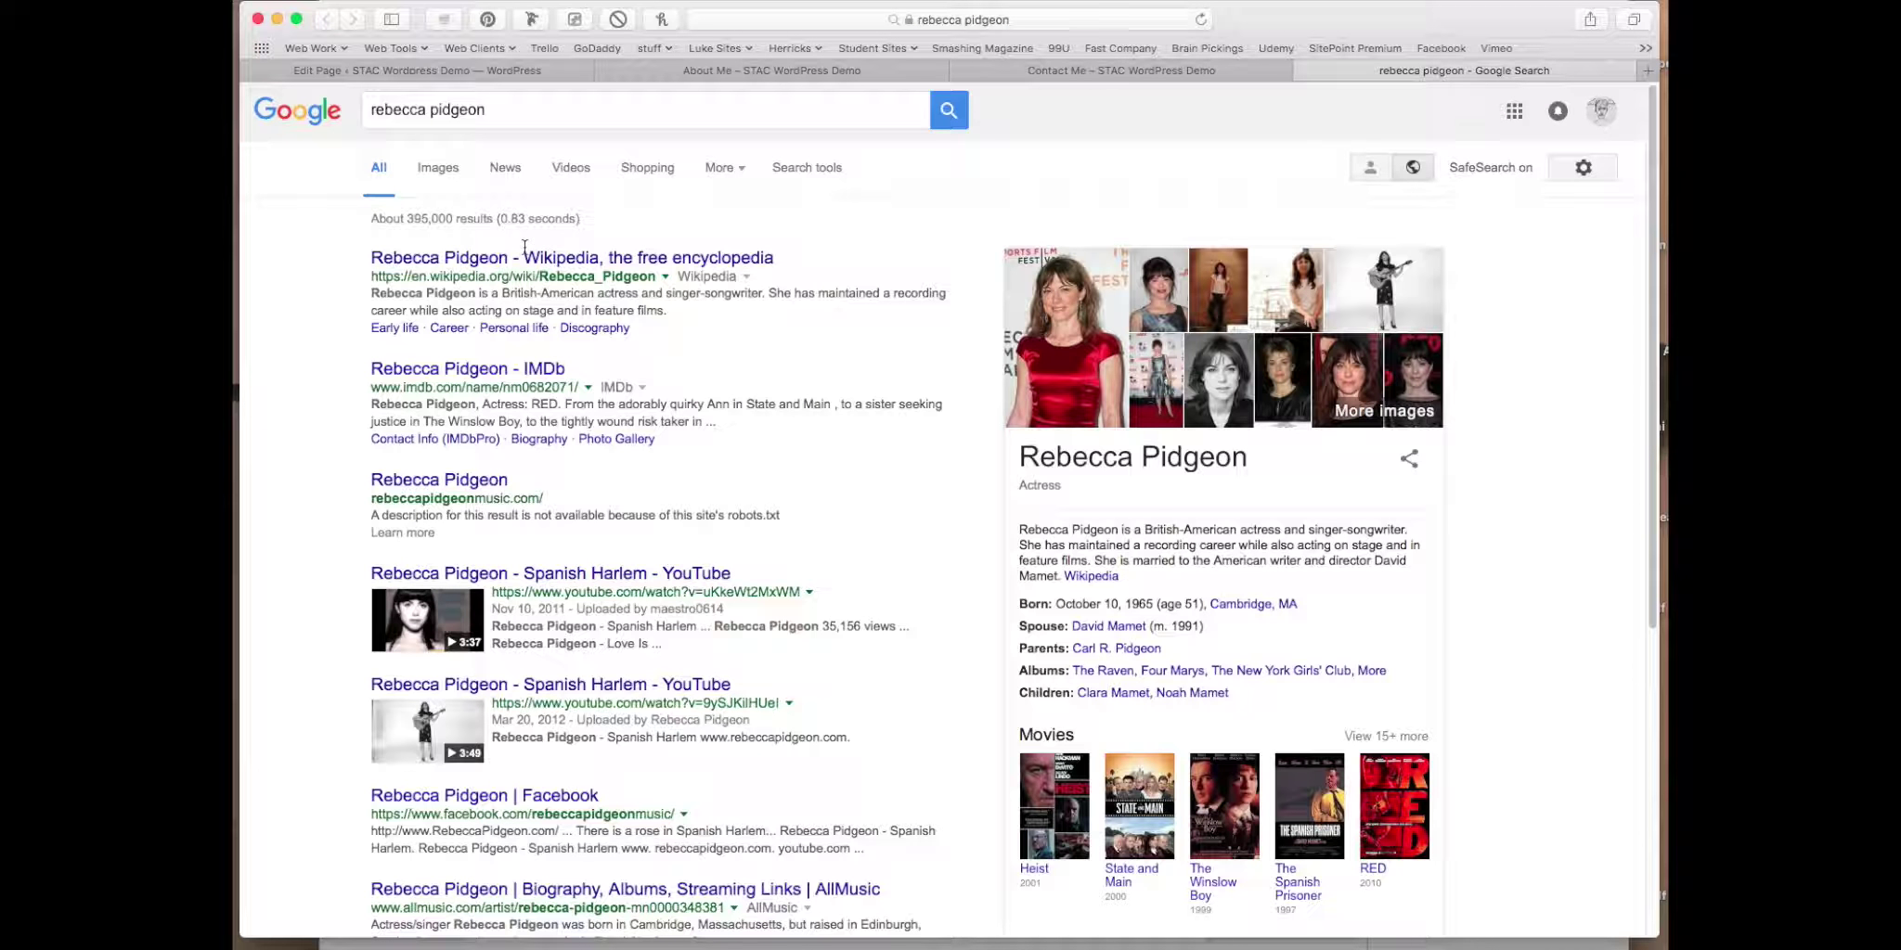
click(443, 171)
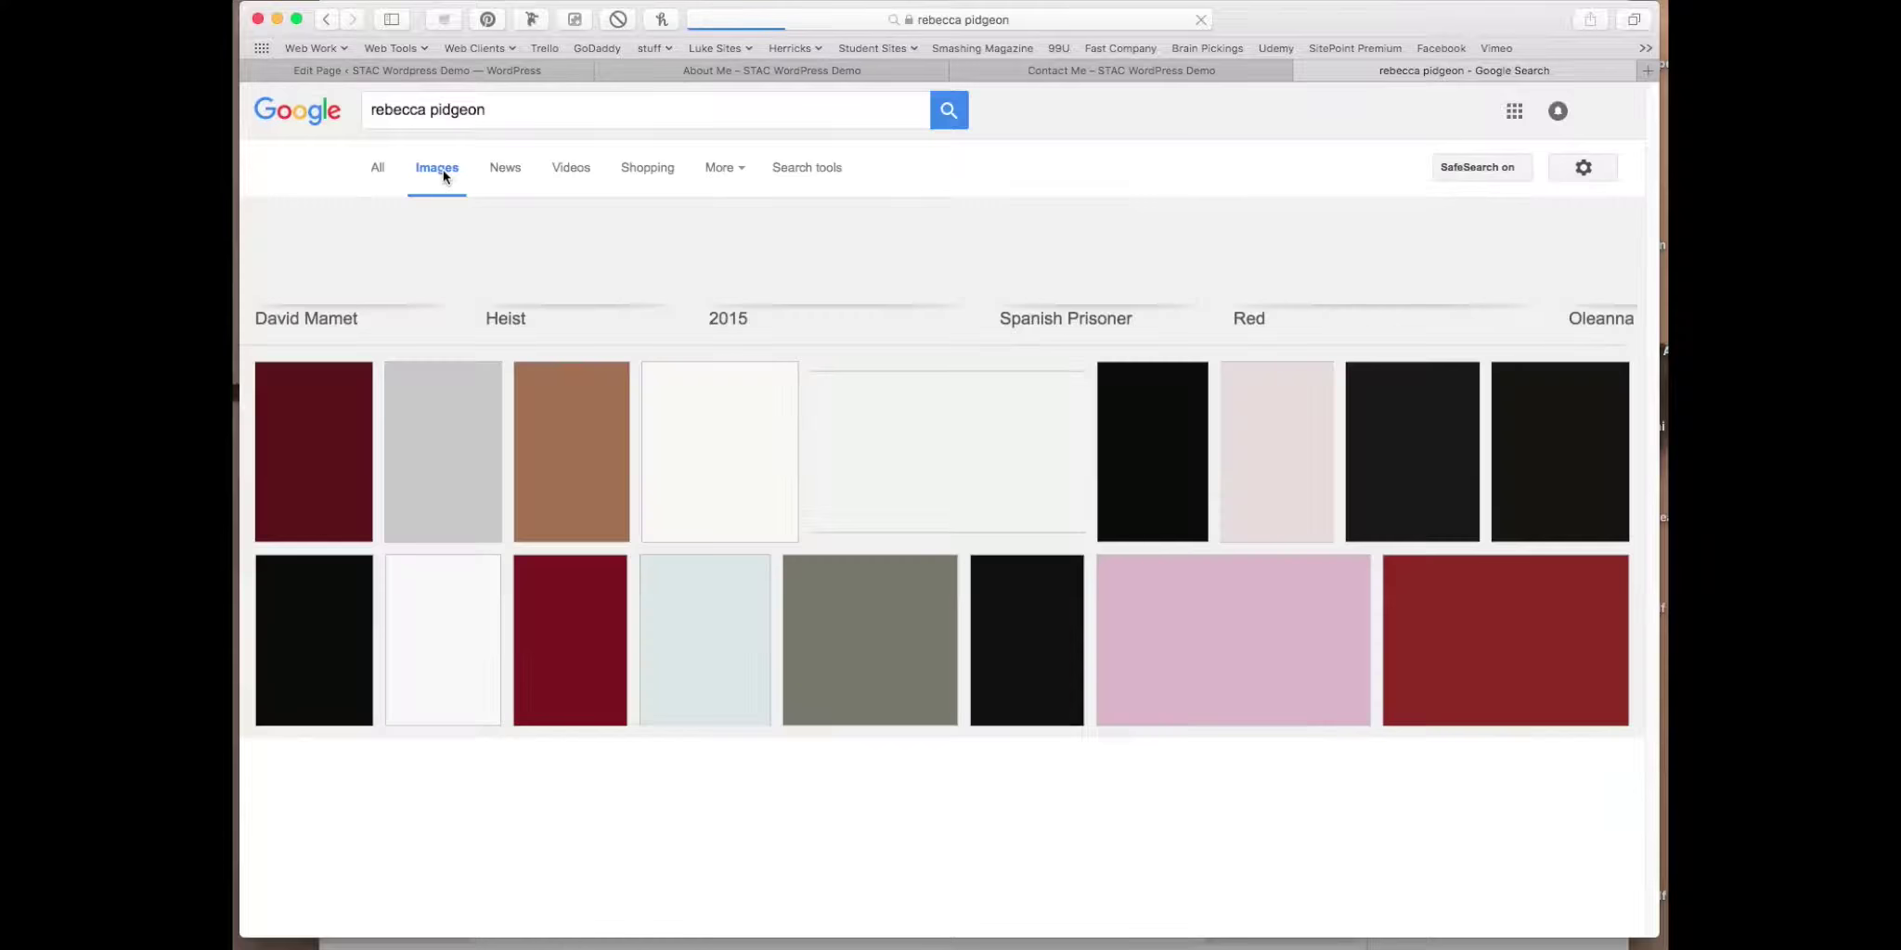
click(326, 18)
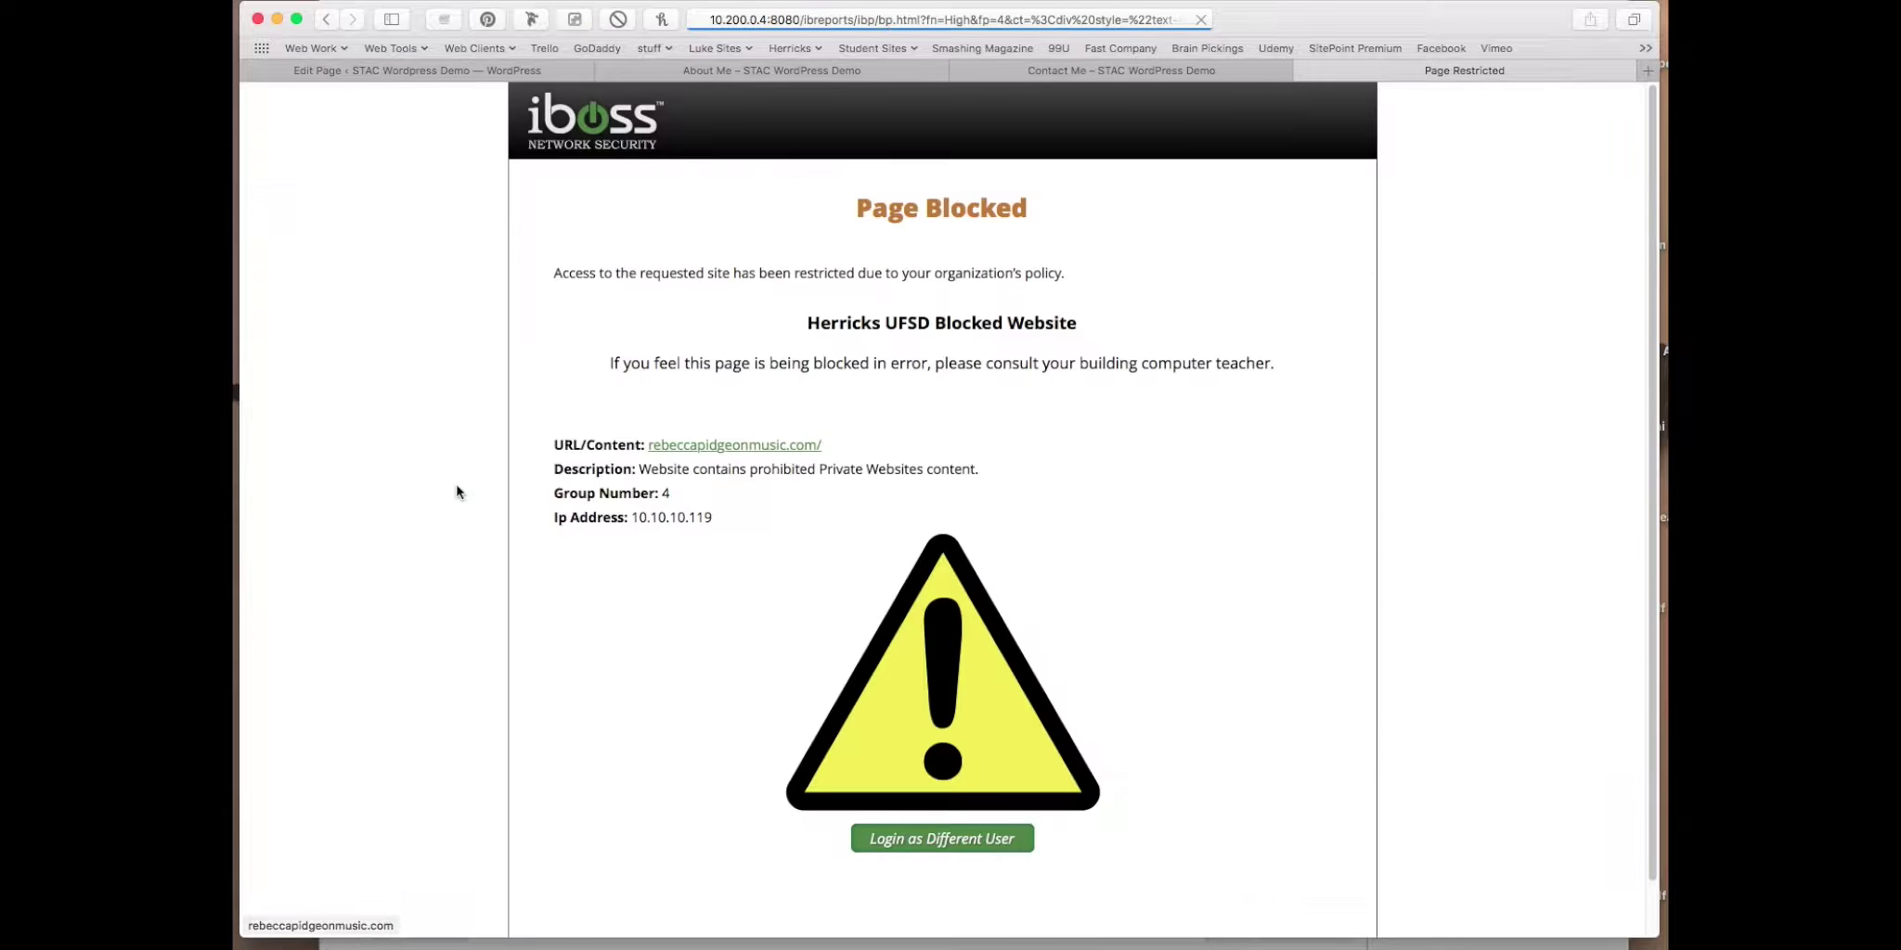
click(326, 25)
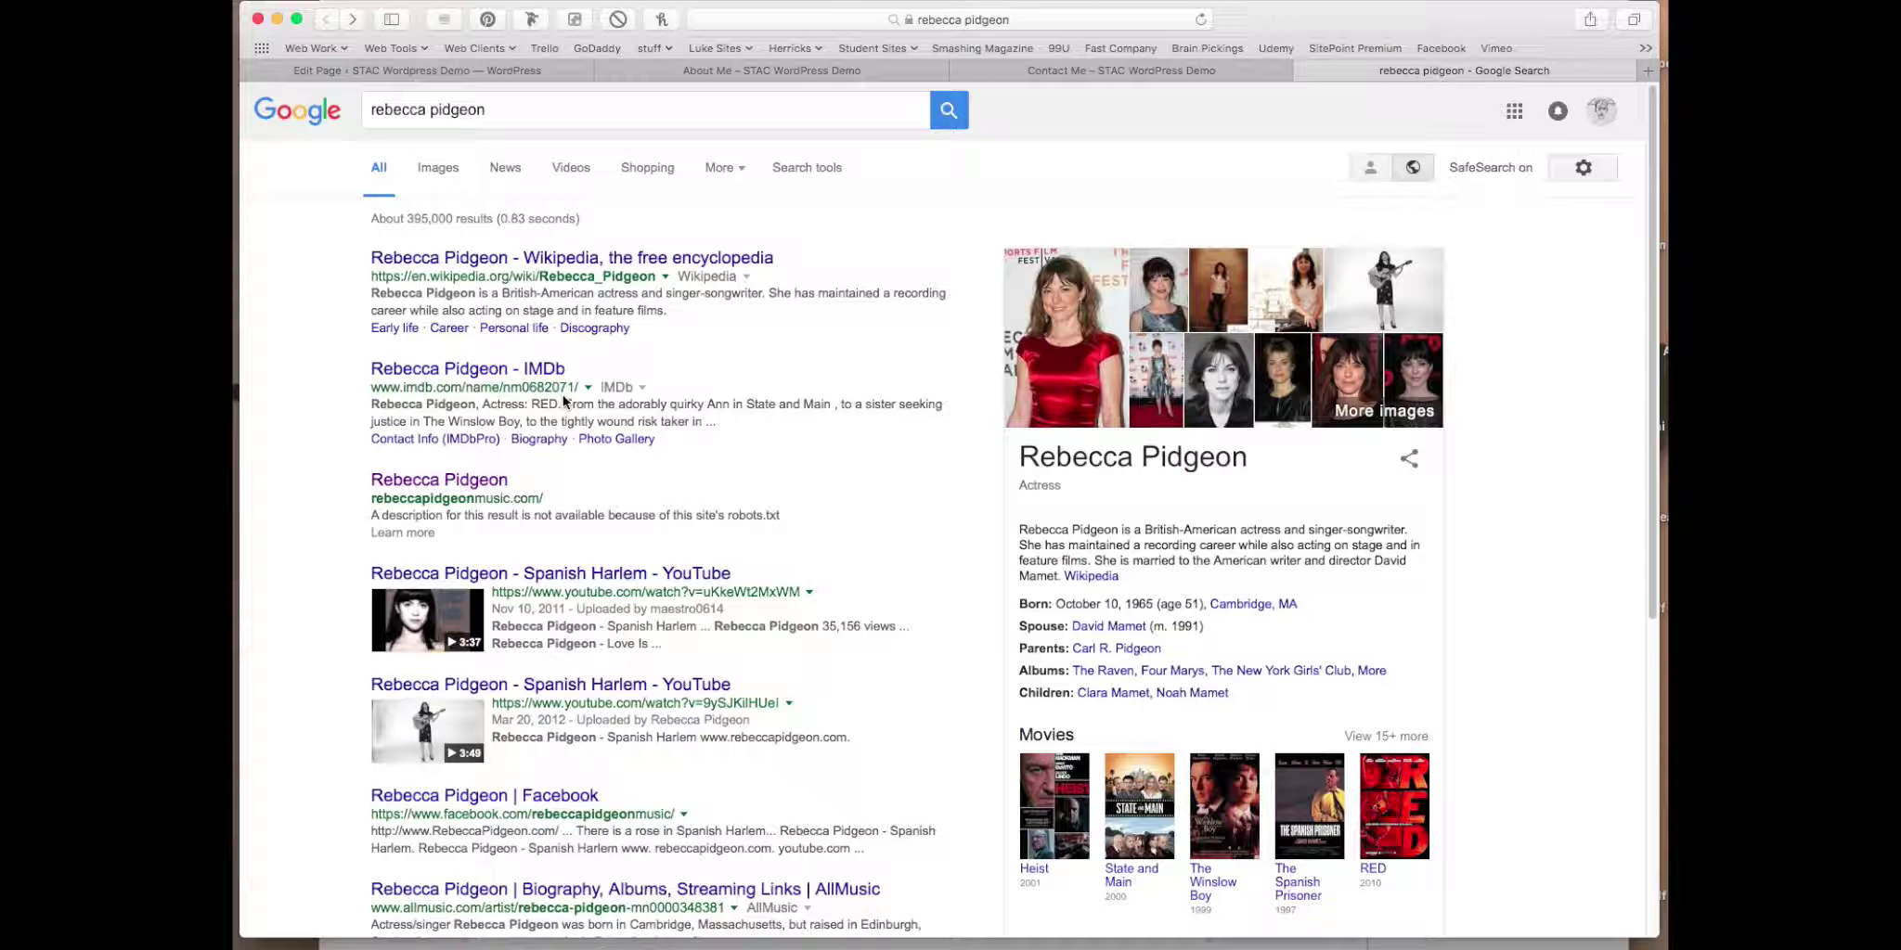
Step: Open the Wikipedia article on Rebecca Pidgeon from the search results and copy its web address
click(494, 264)
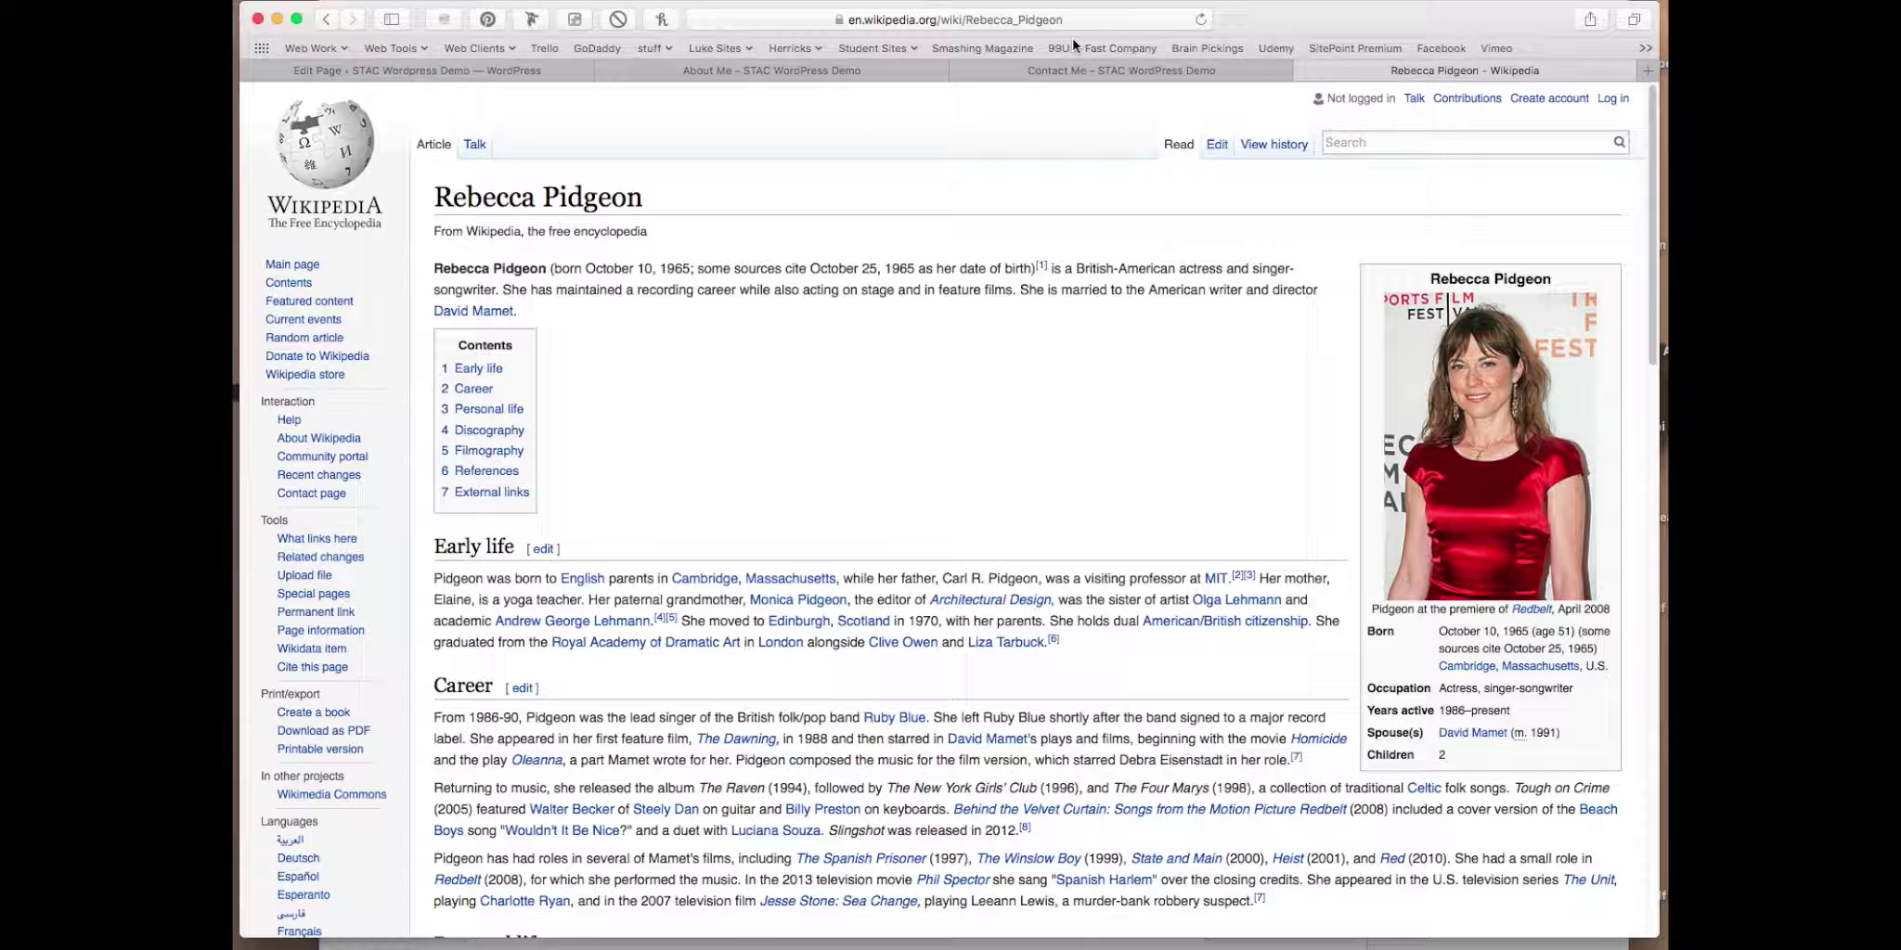
click(984, 18)
key(super+c)
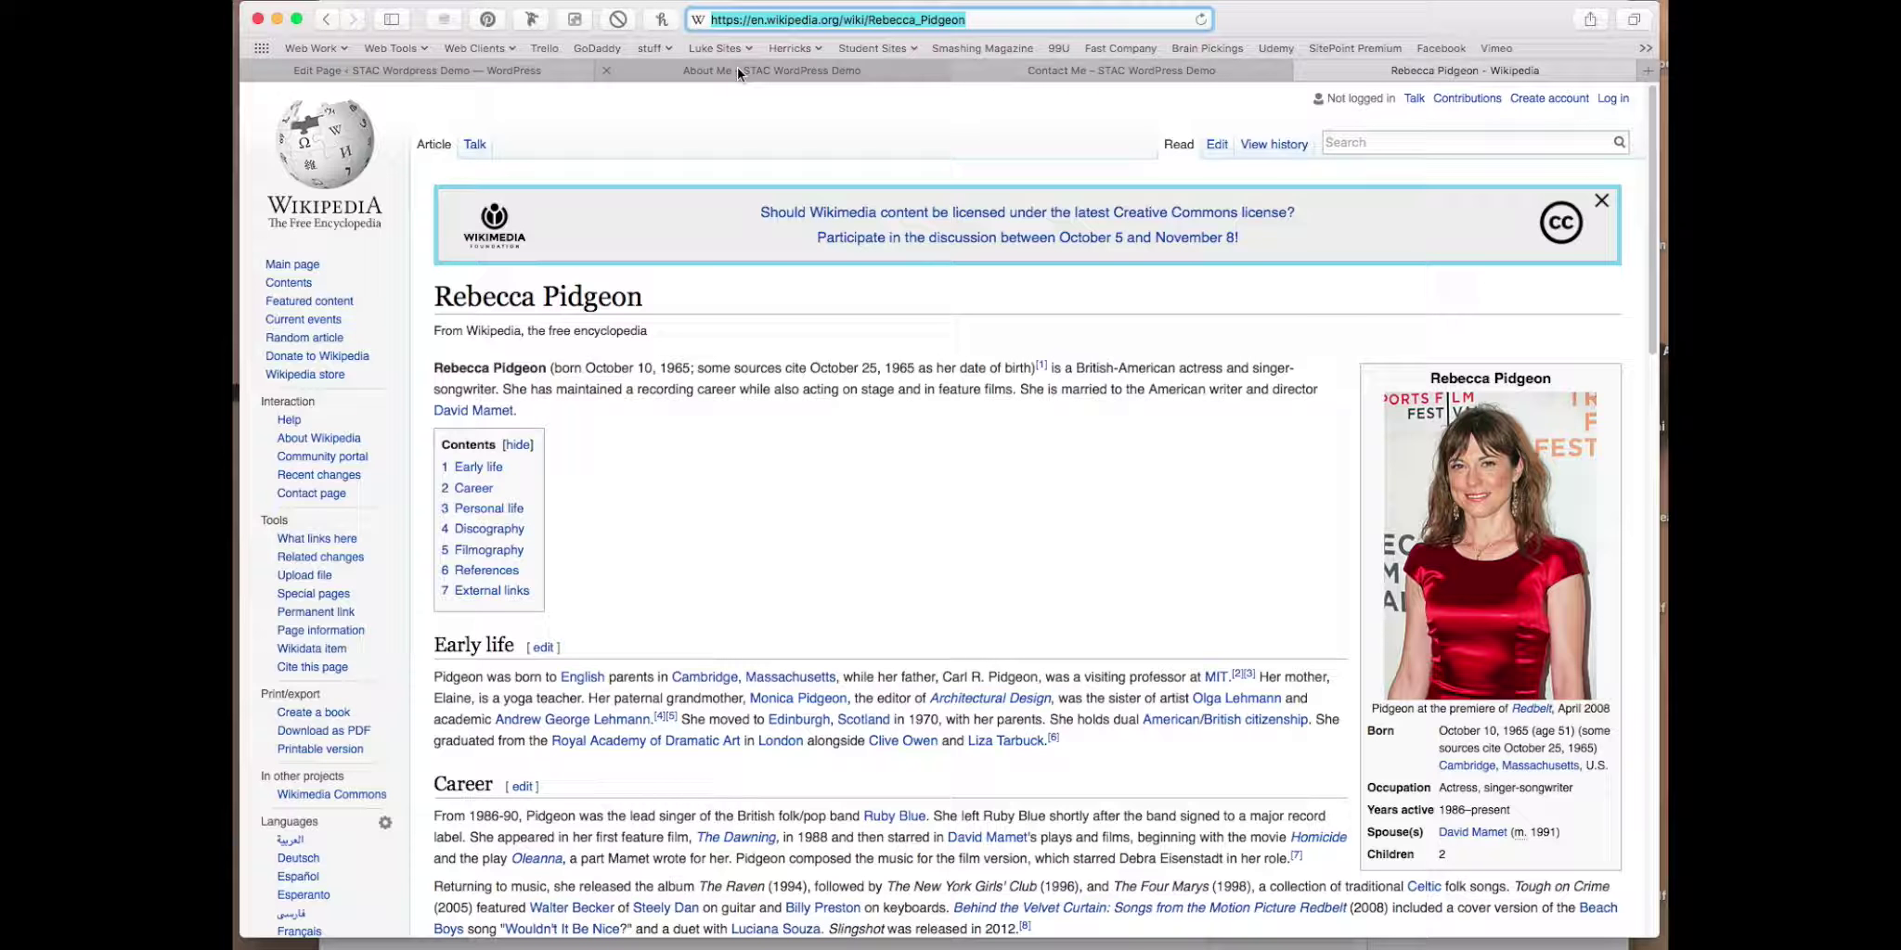
click(532, 75)
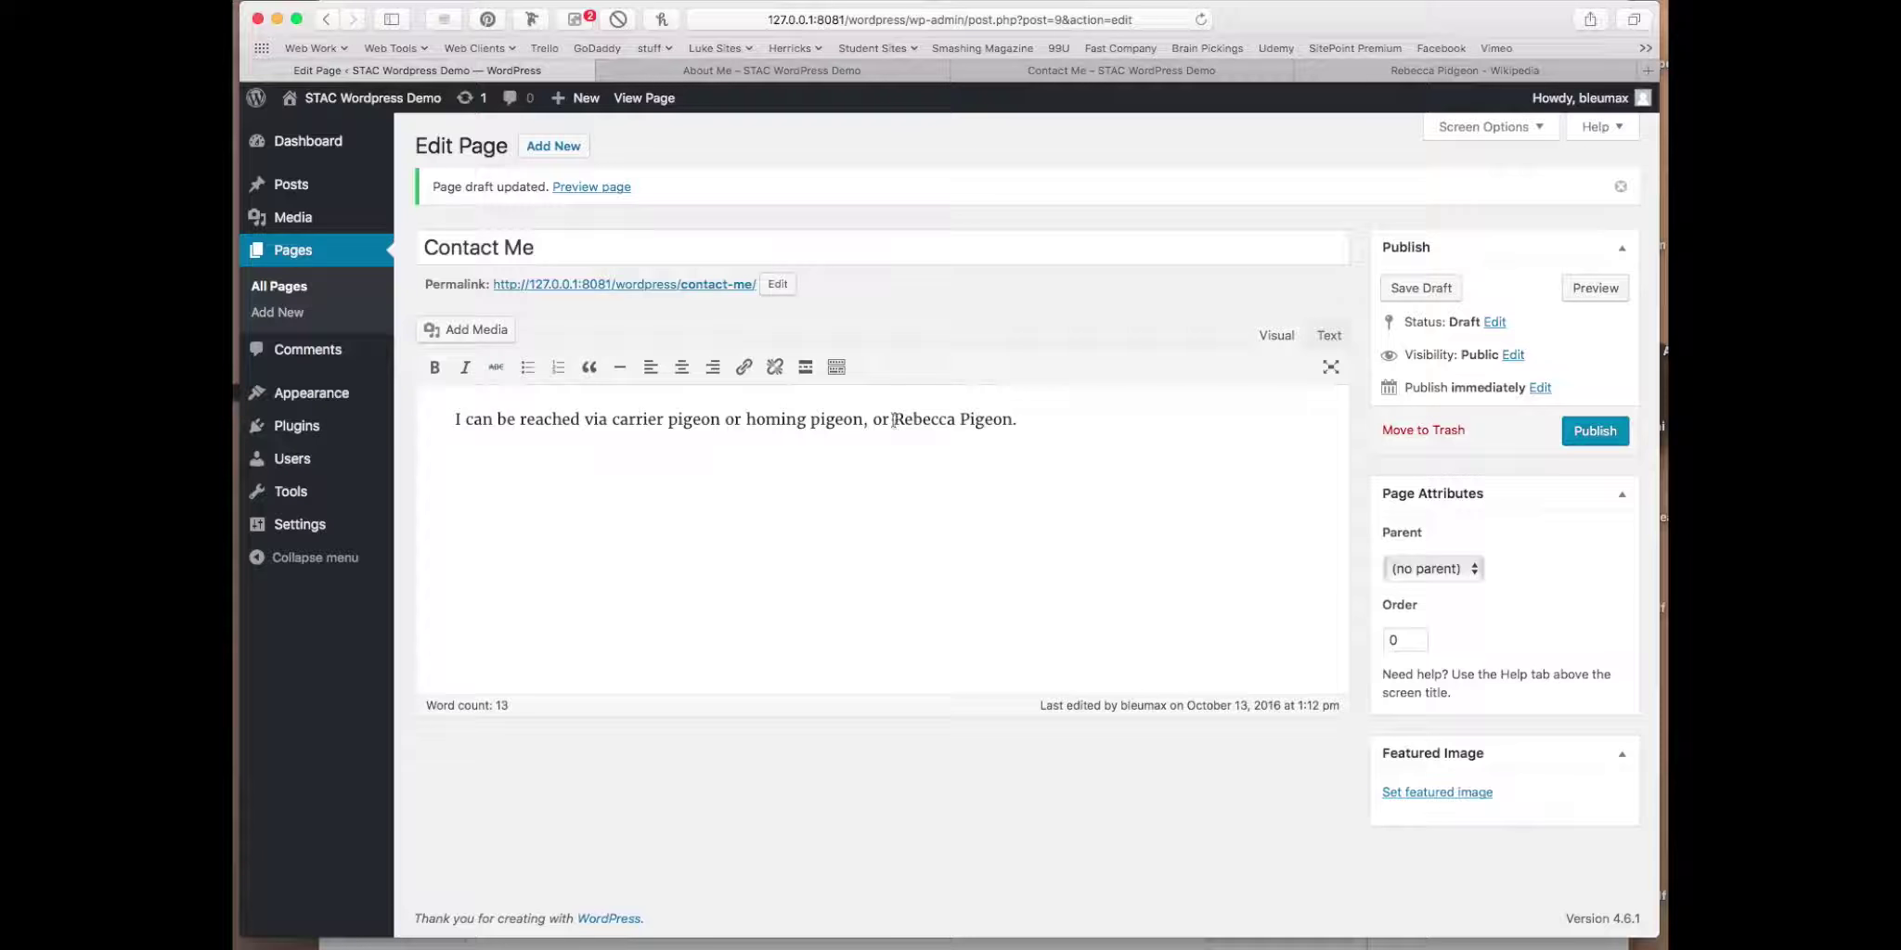
drag(892, 420, 1013, 420)
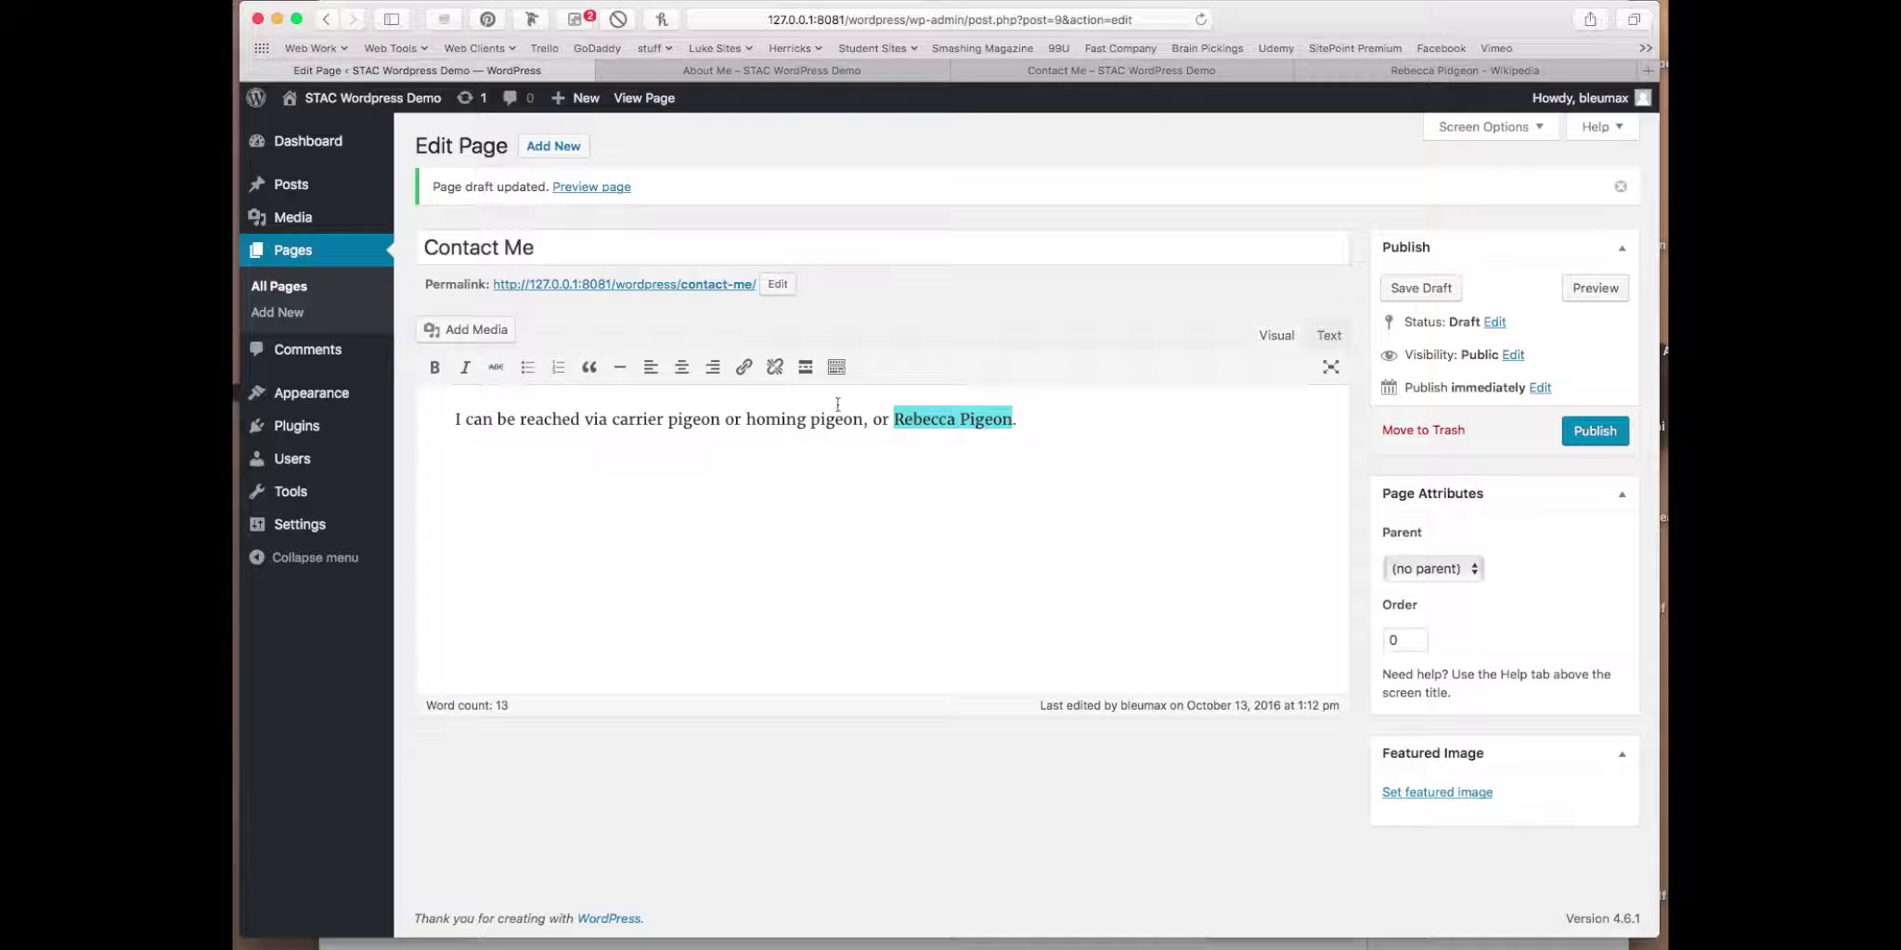
click(744, 369)
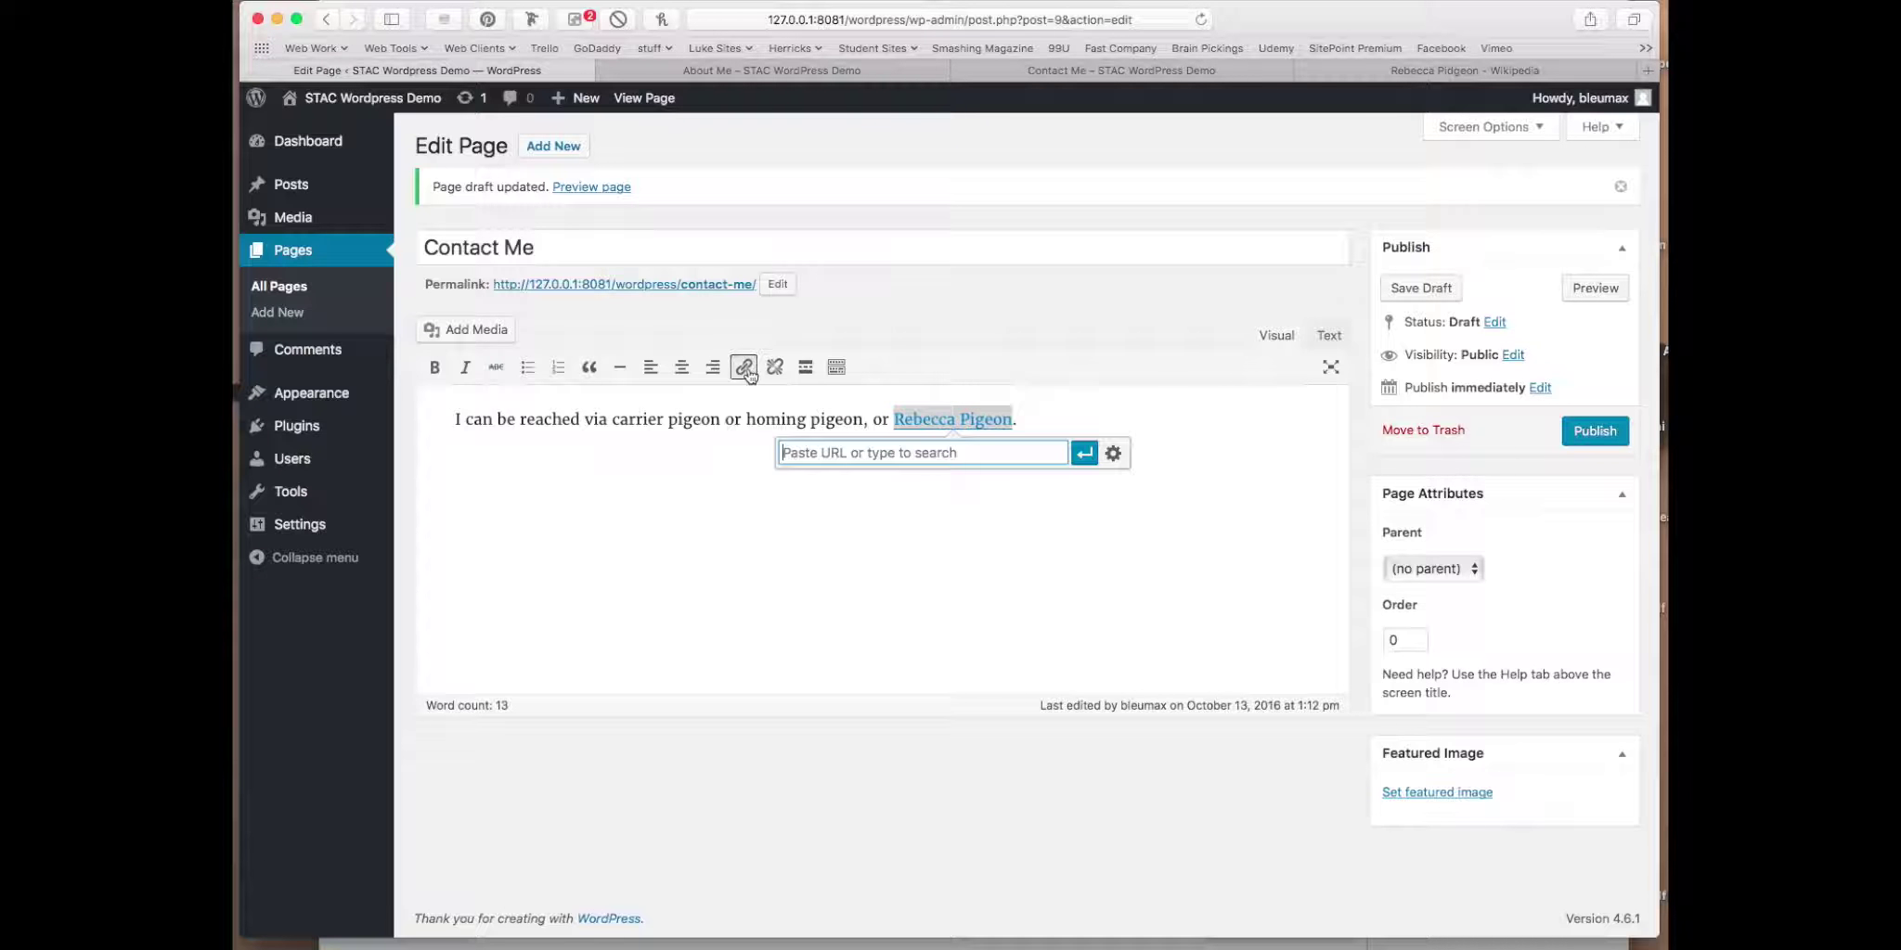
key(super+v)
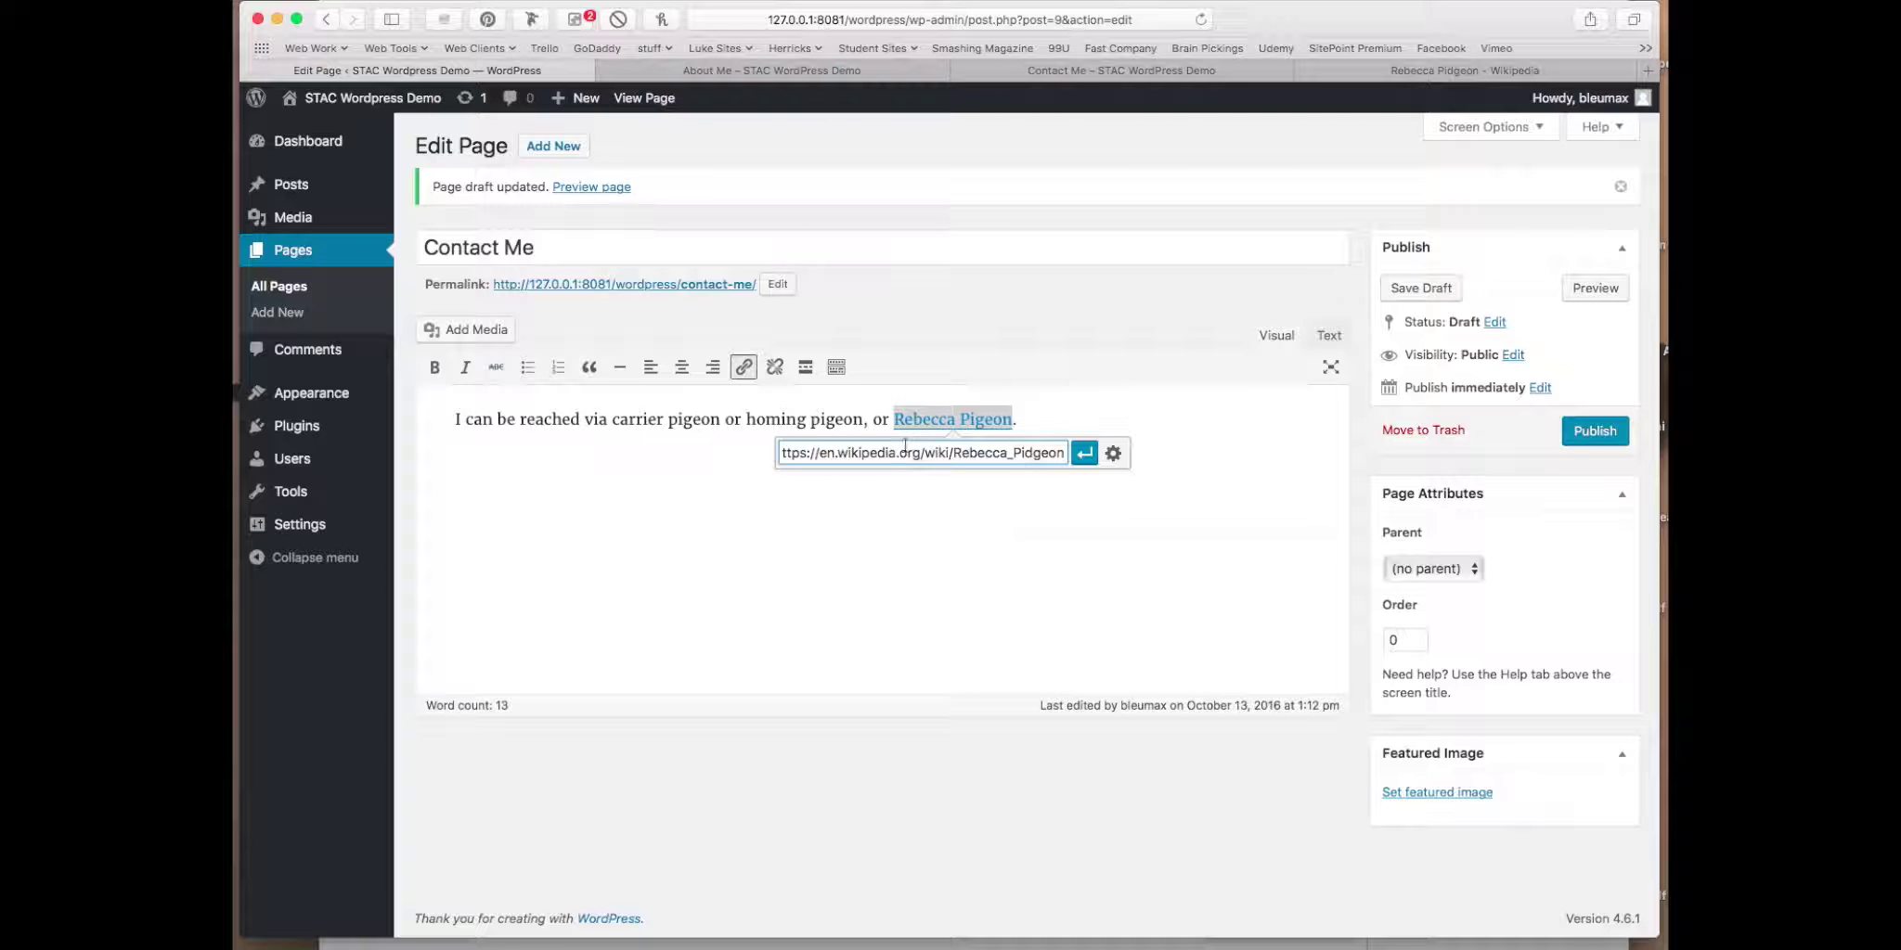
click(1085, 453)
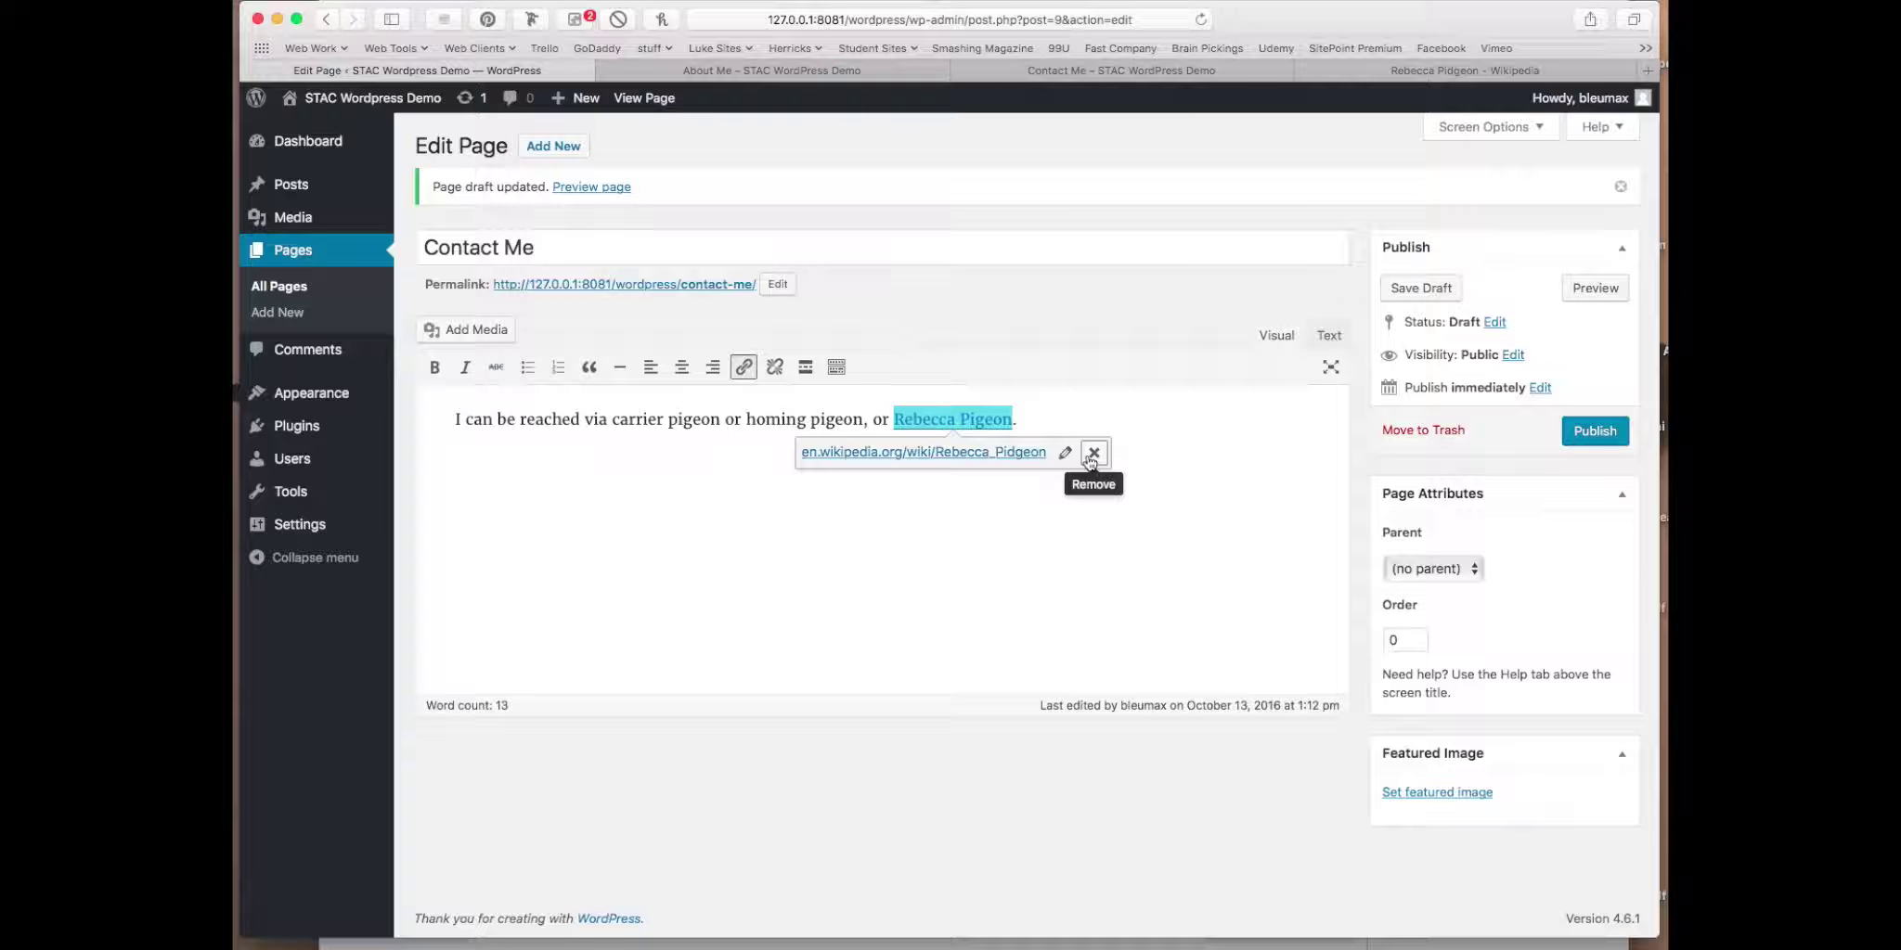
click(1444, 291)
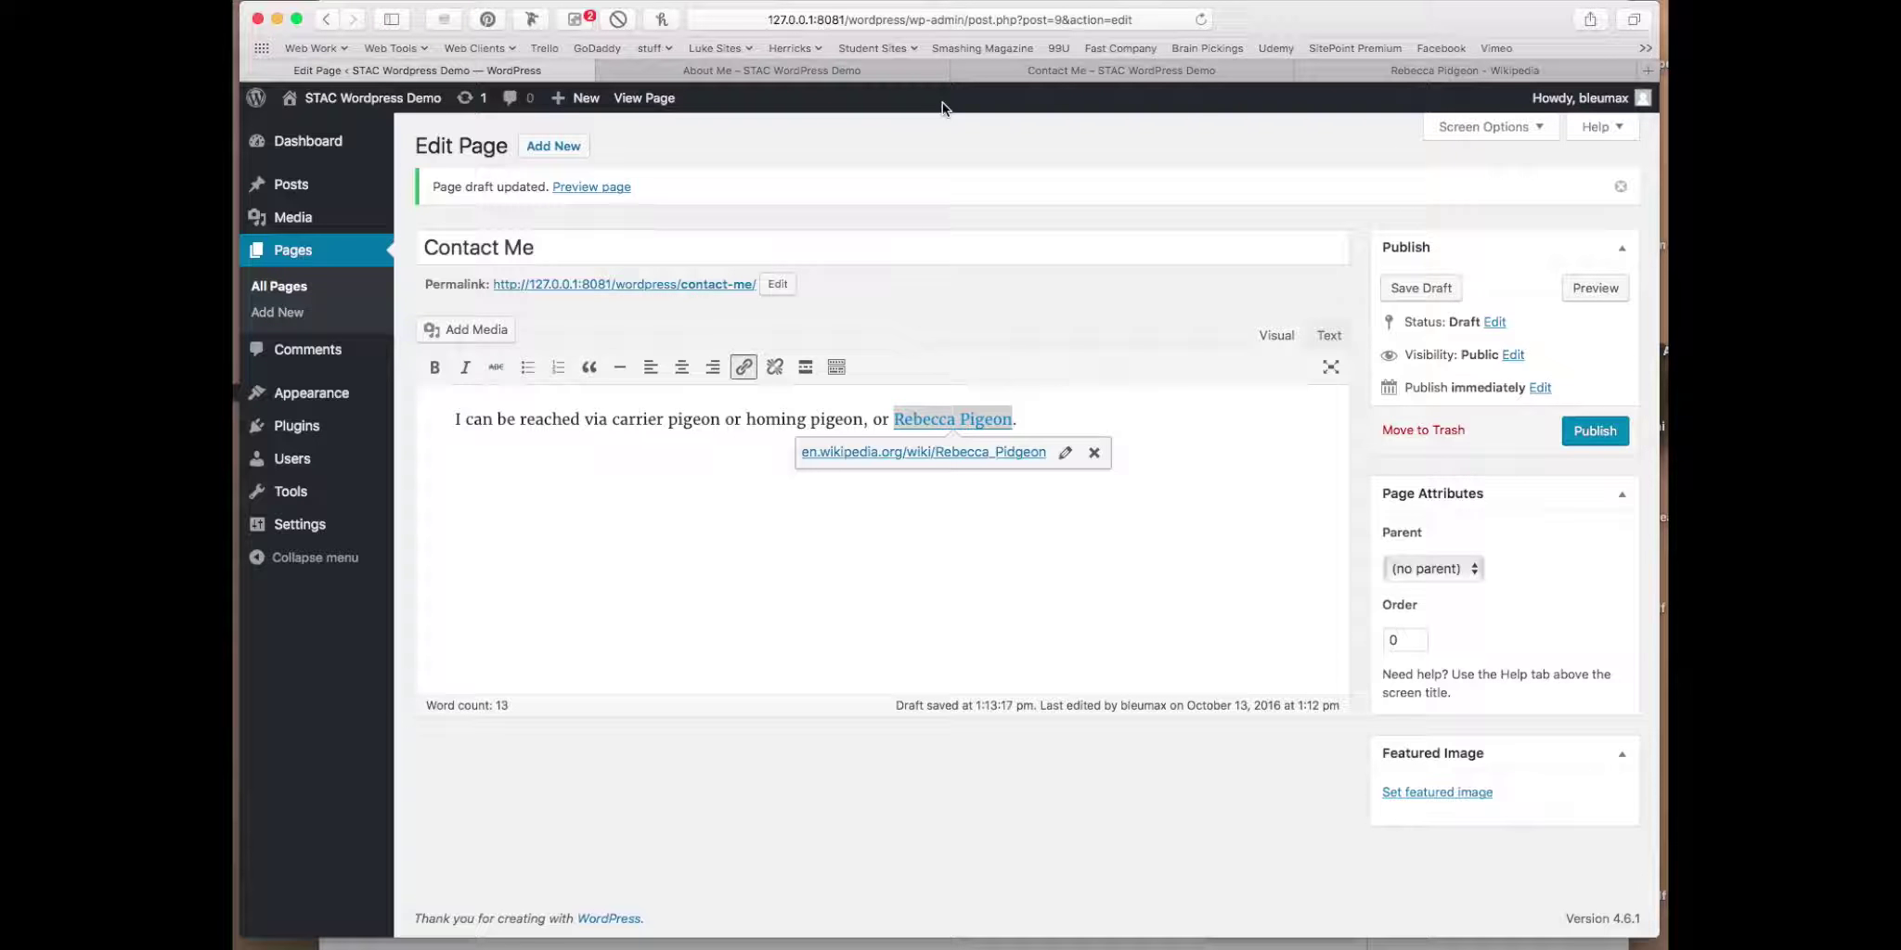
Step: Reload the Contact Me preview, test the "Rebecca Pigeon" link in a new tab, and close the Wikipedia tabs
click(1044, 70)
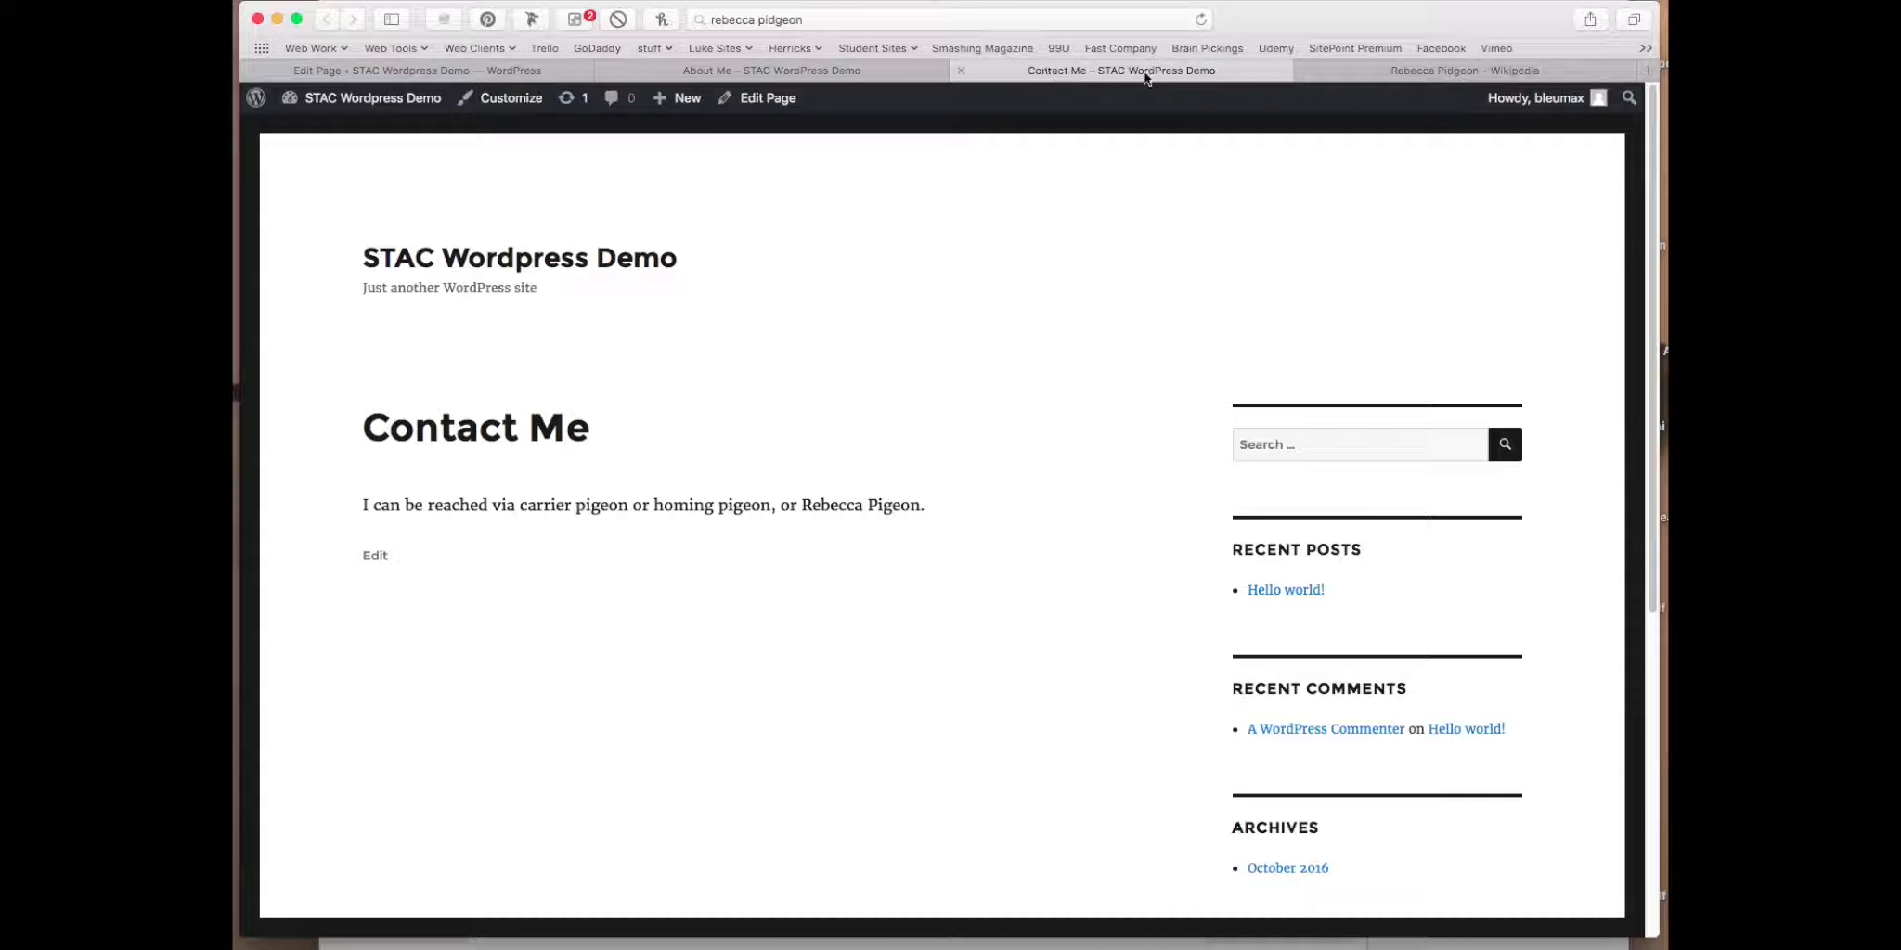
click(1201, 21)
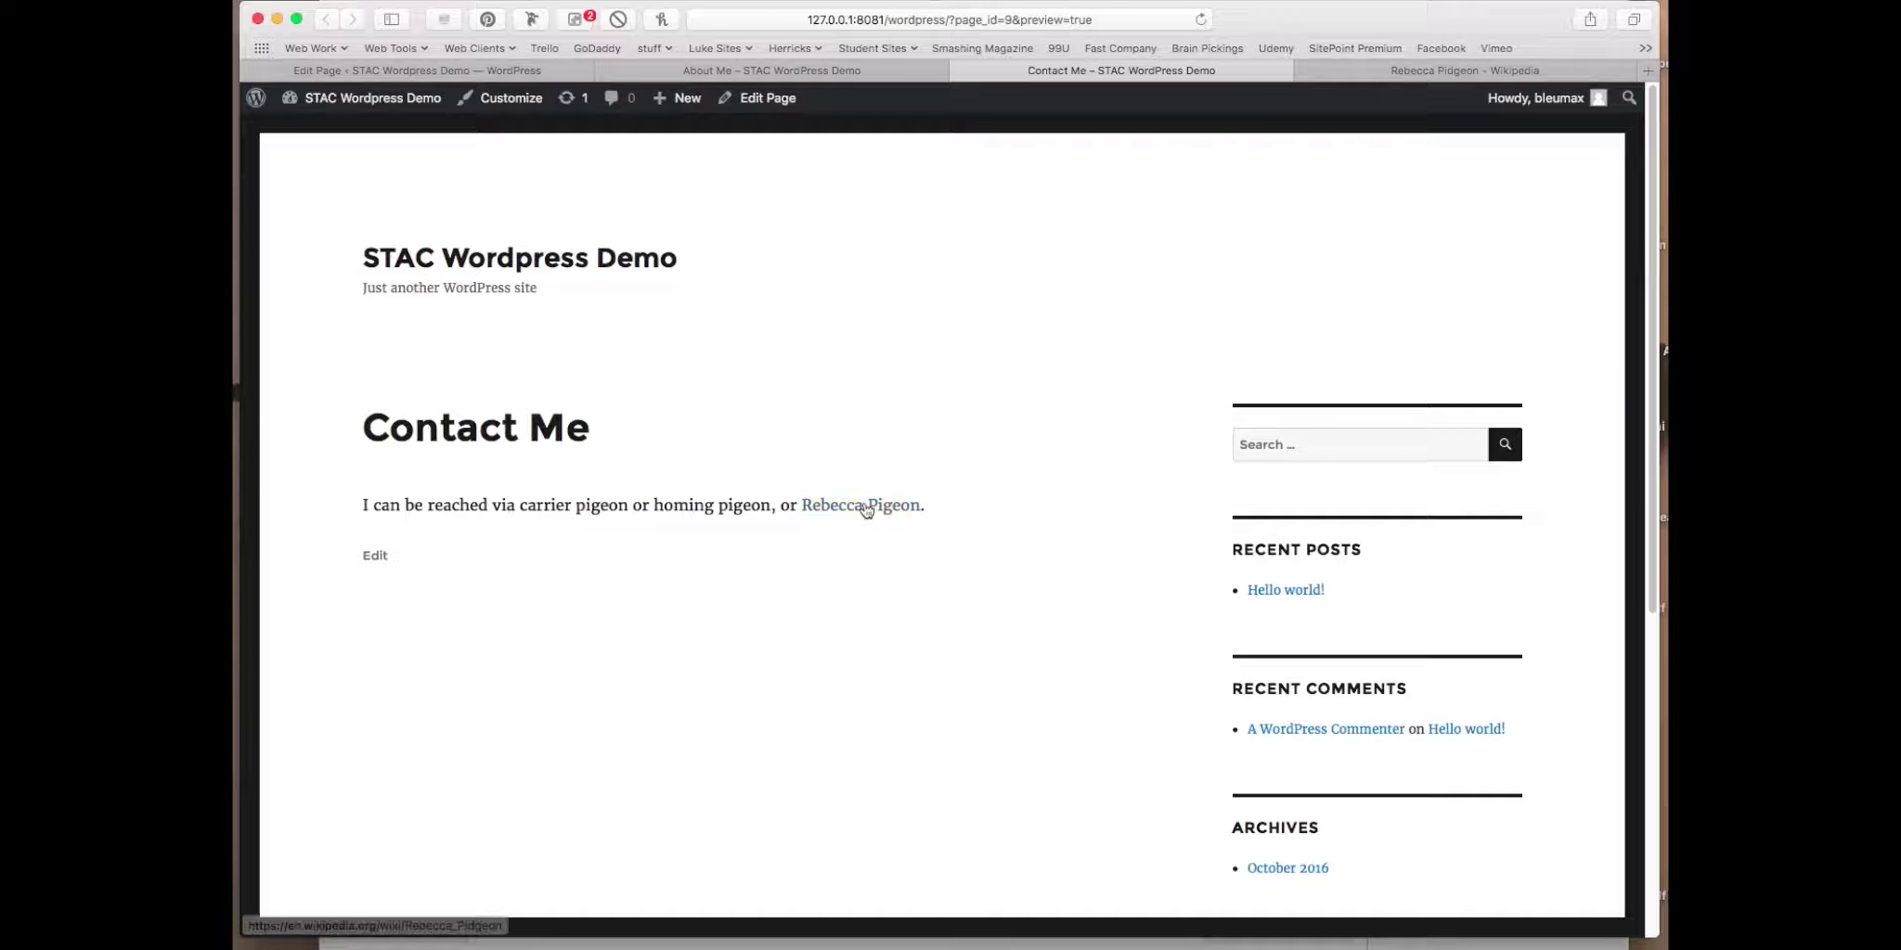
super+click(863, 509)
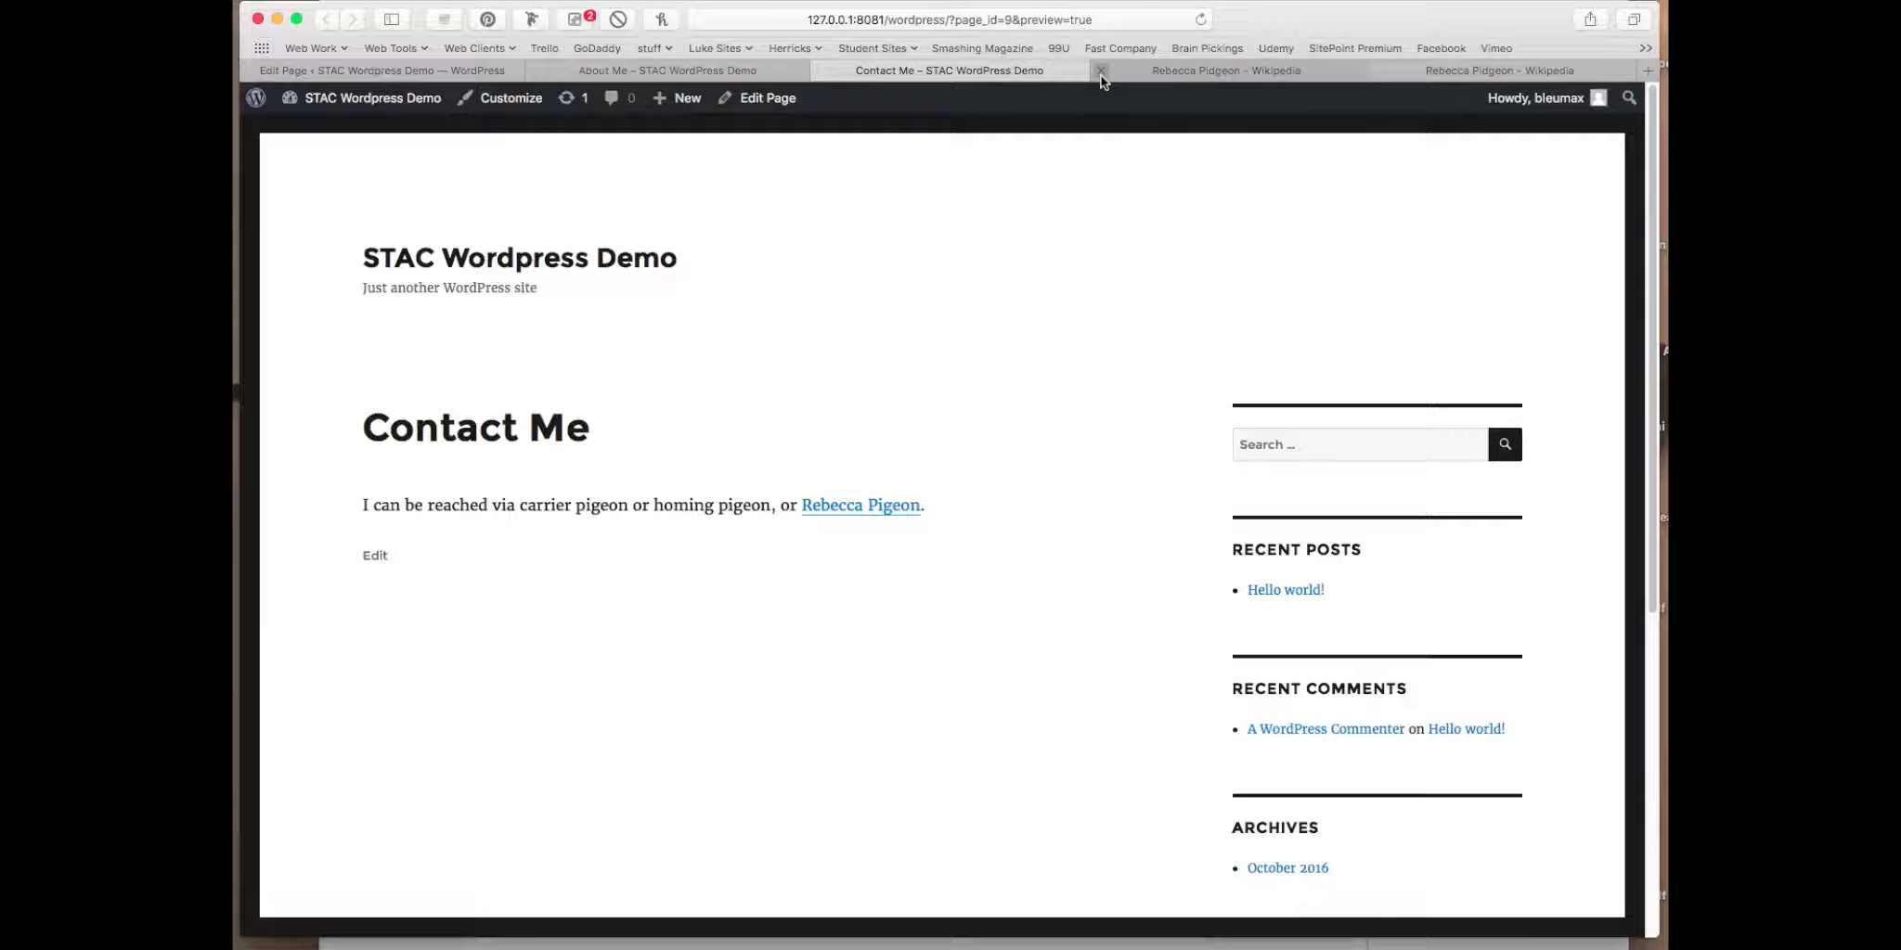
click(1373, 72)
click(1369, 69)
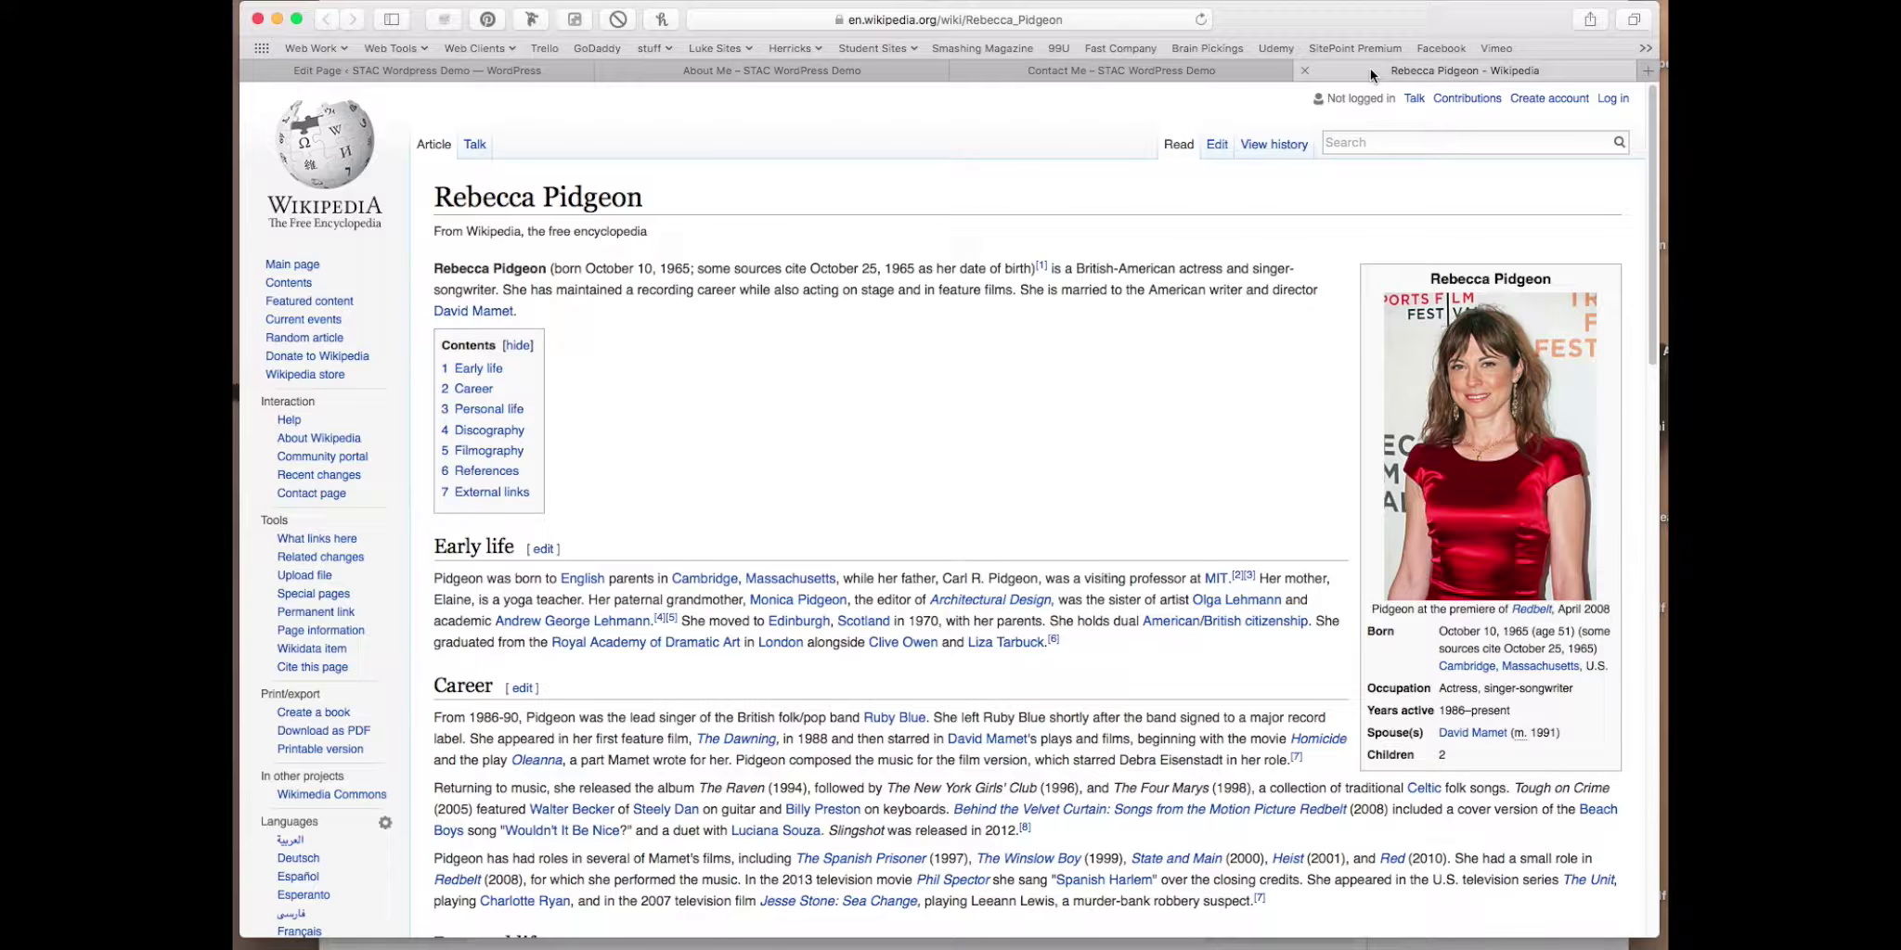
click(1305, 70)
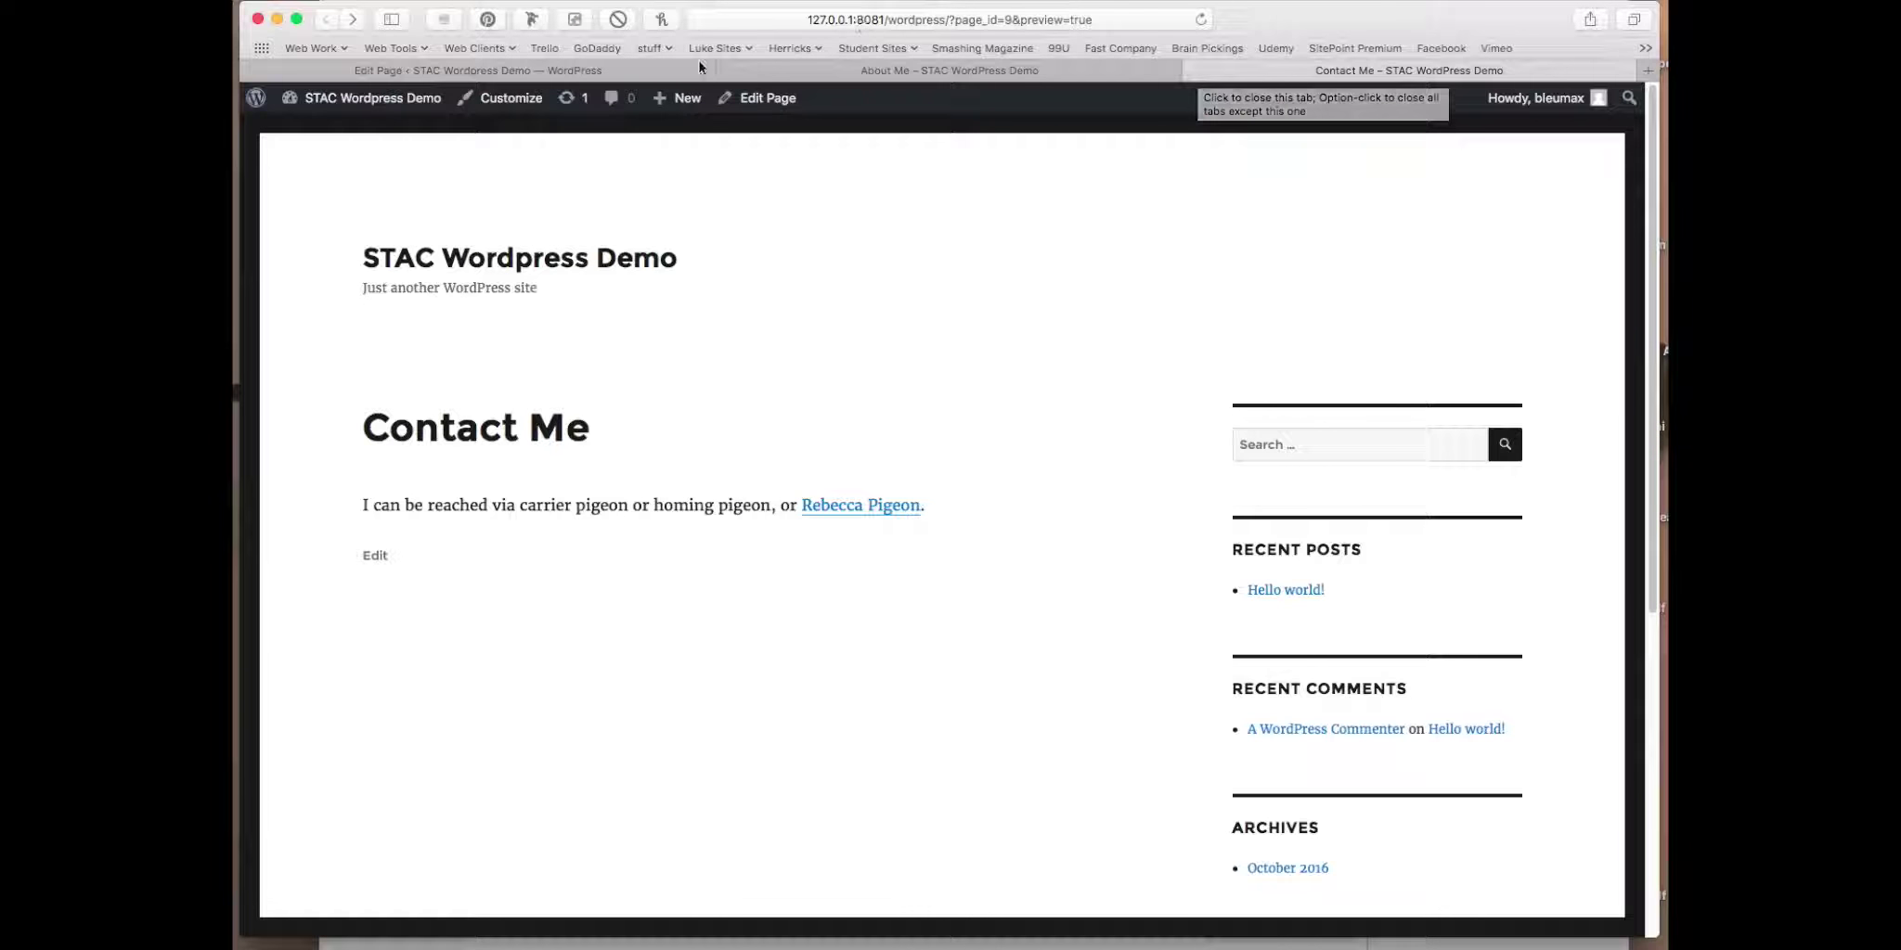
Step: Return to the Contact Me page editor and save the draft with its link
click(670, 65)
click(967, 541)
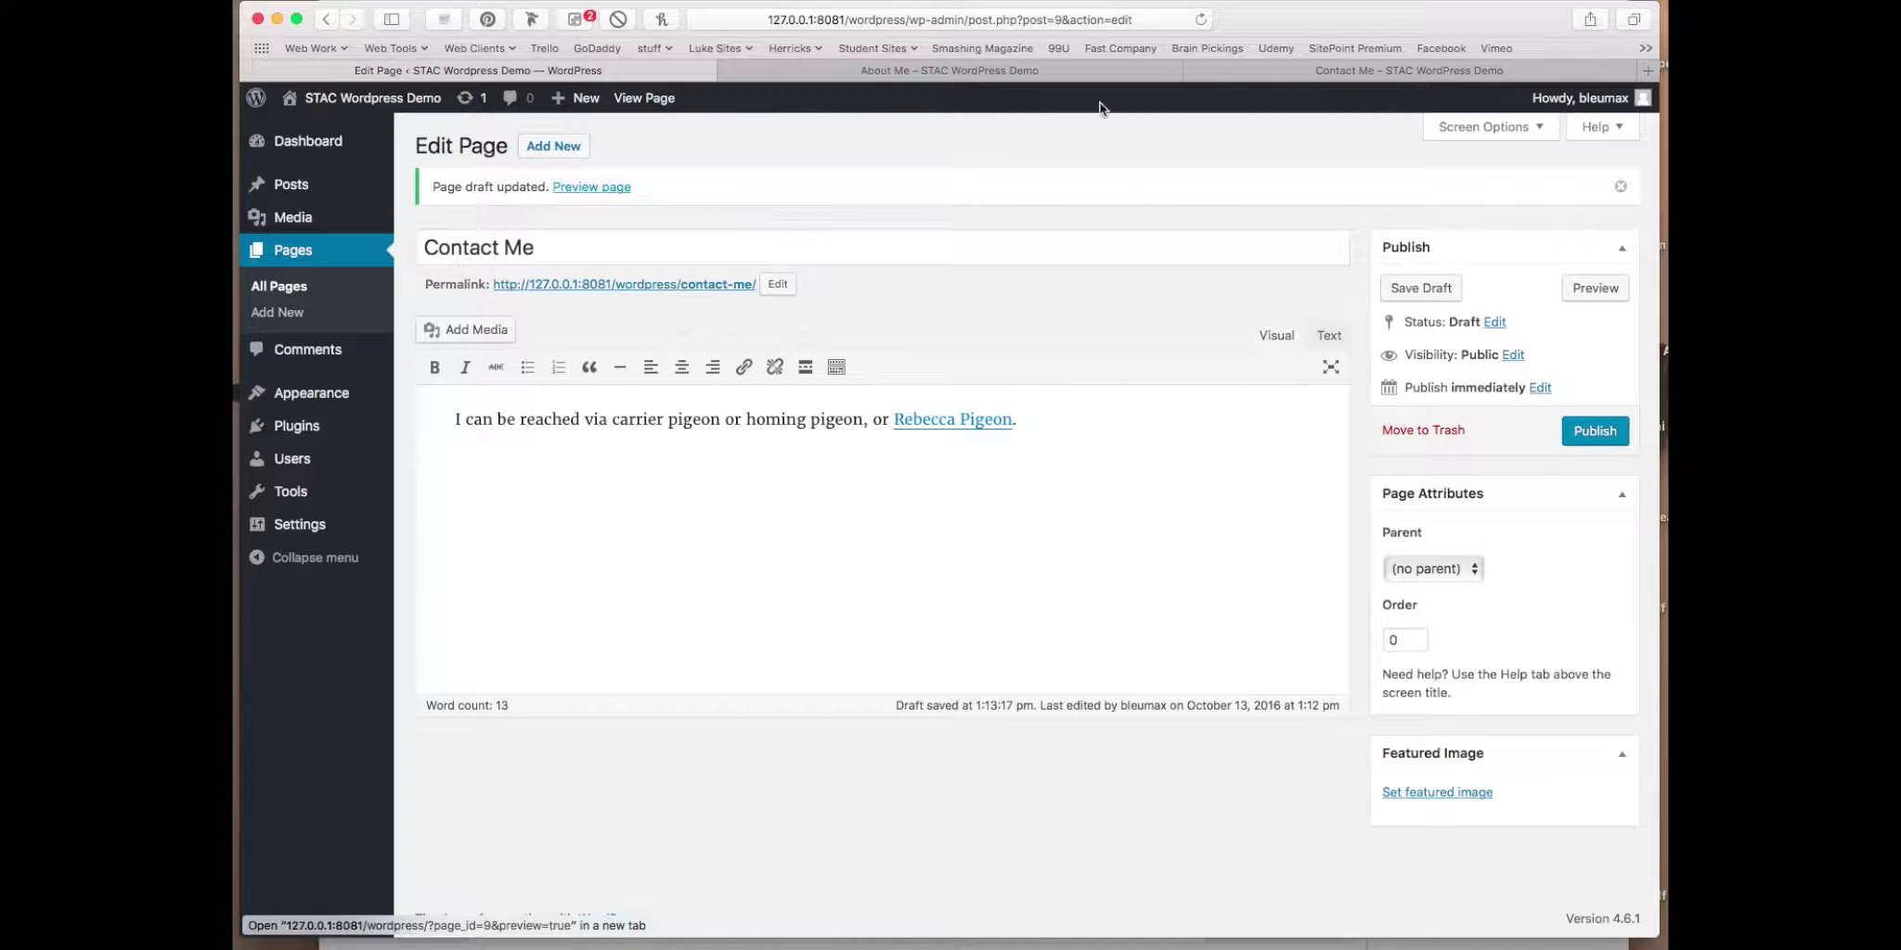
click(1440, 286)
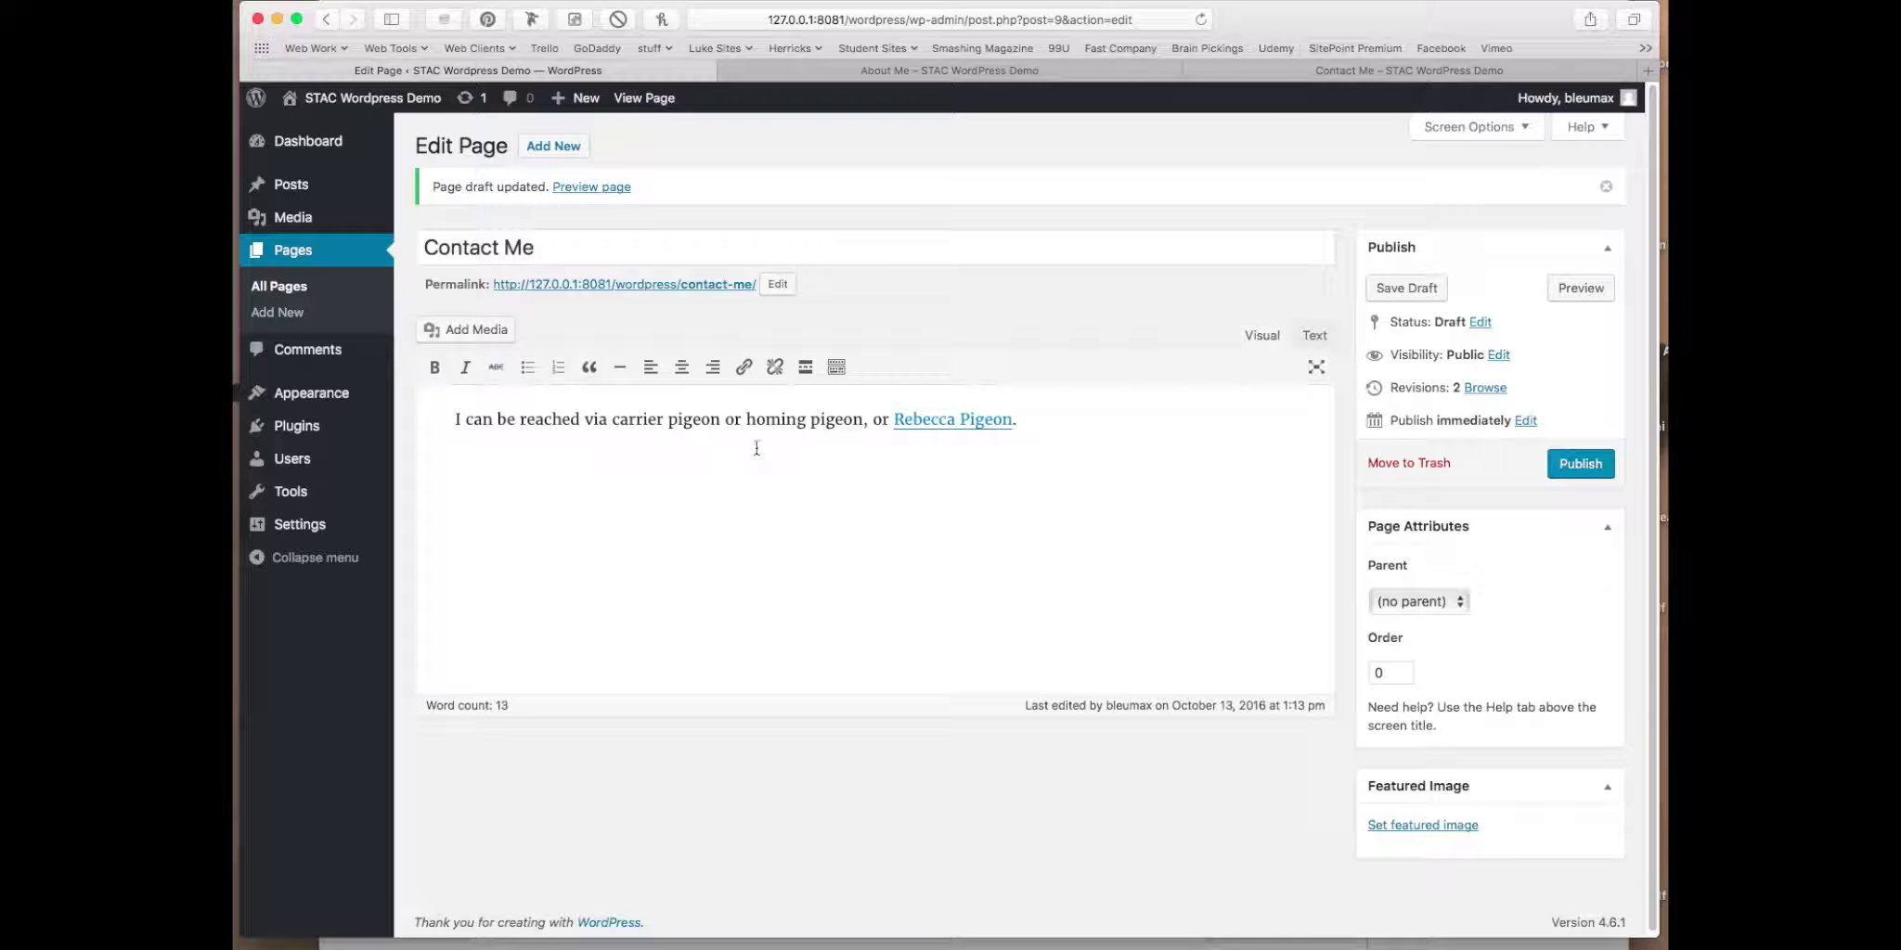
Step: Insert "passenger pigeon (extinct)" before "or Rebecca Pigeon" in the body text and save the draft
click(873, 421)
text(passenger)
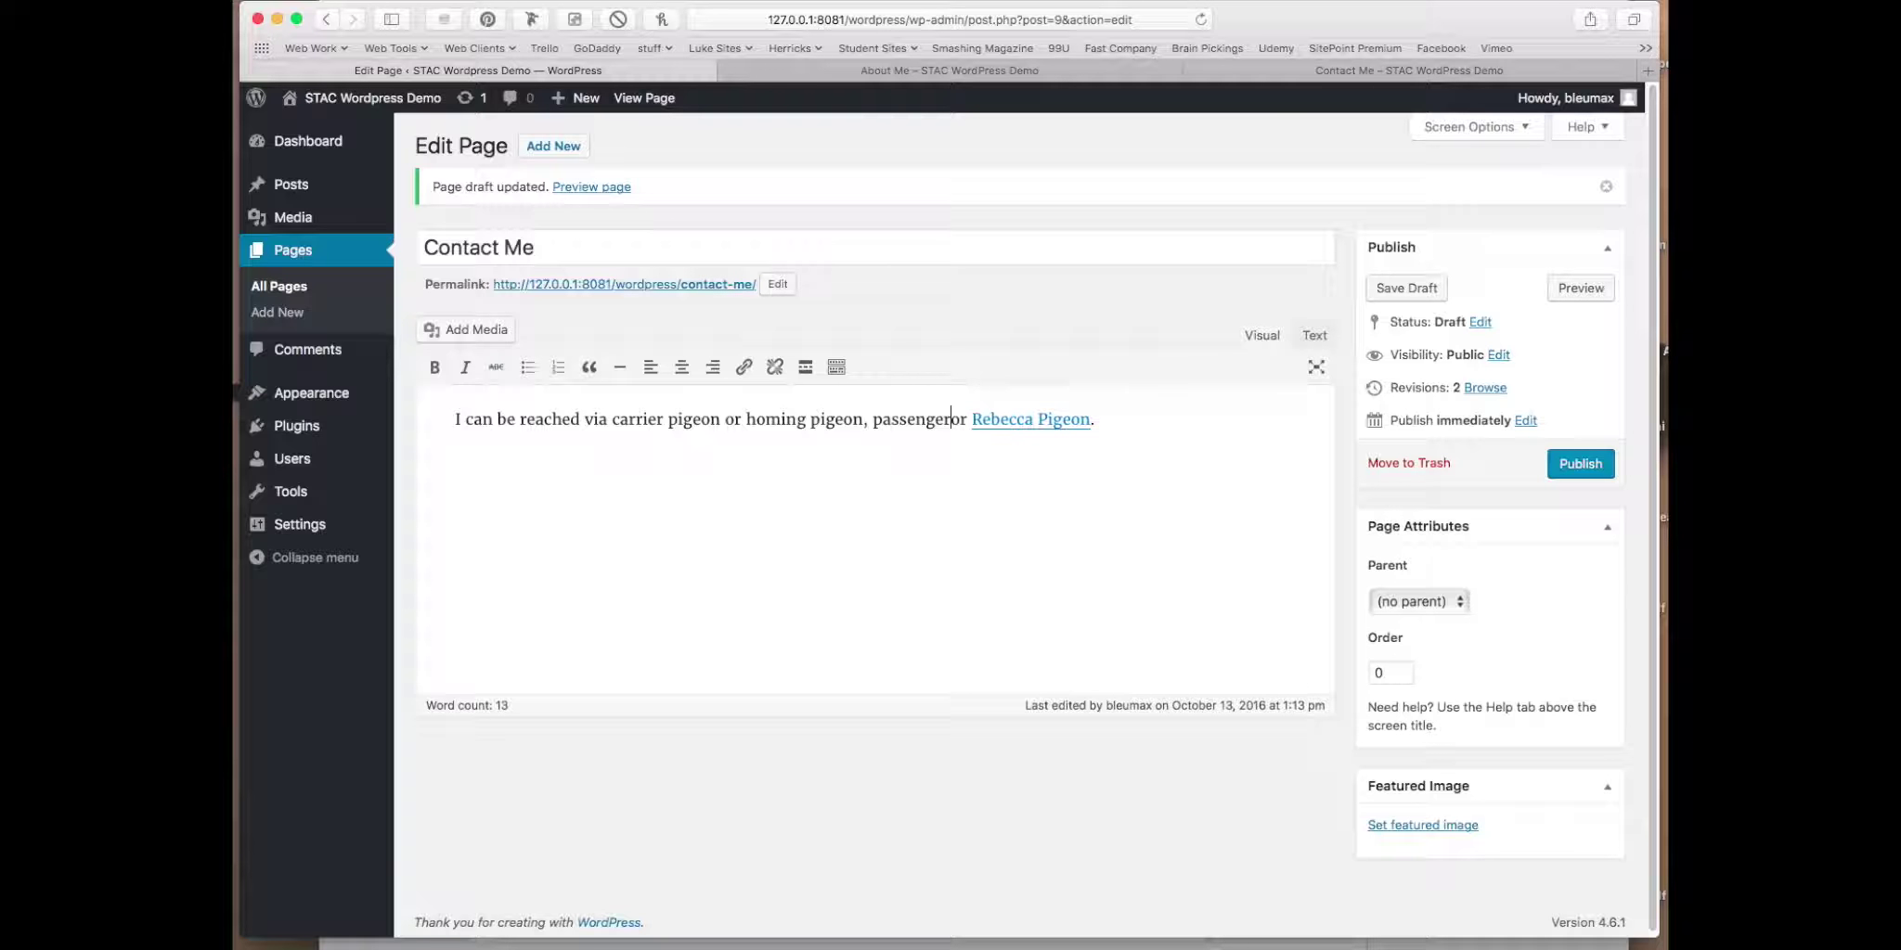
text( pigeon)
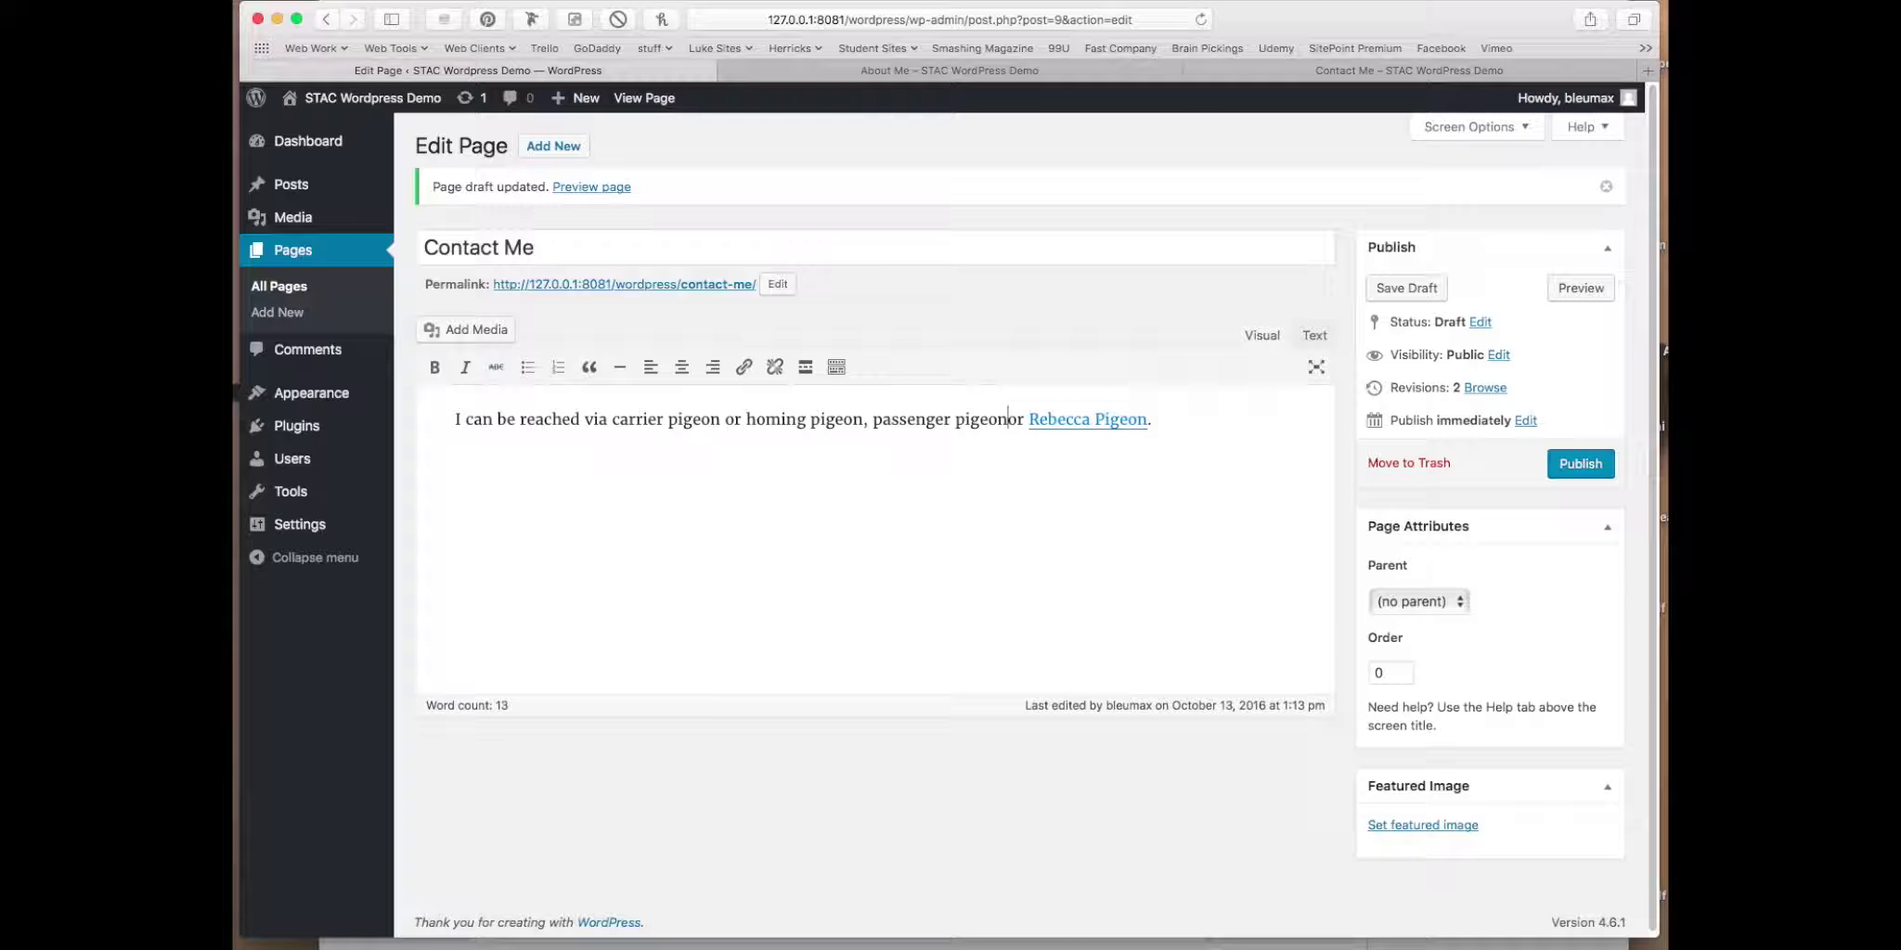
text( (extin)
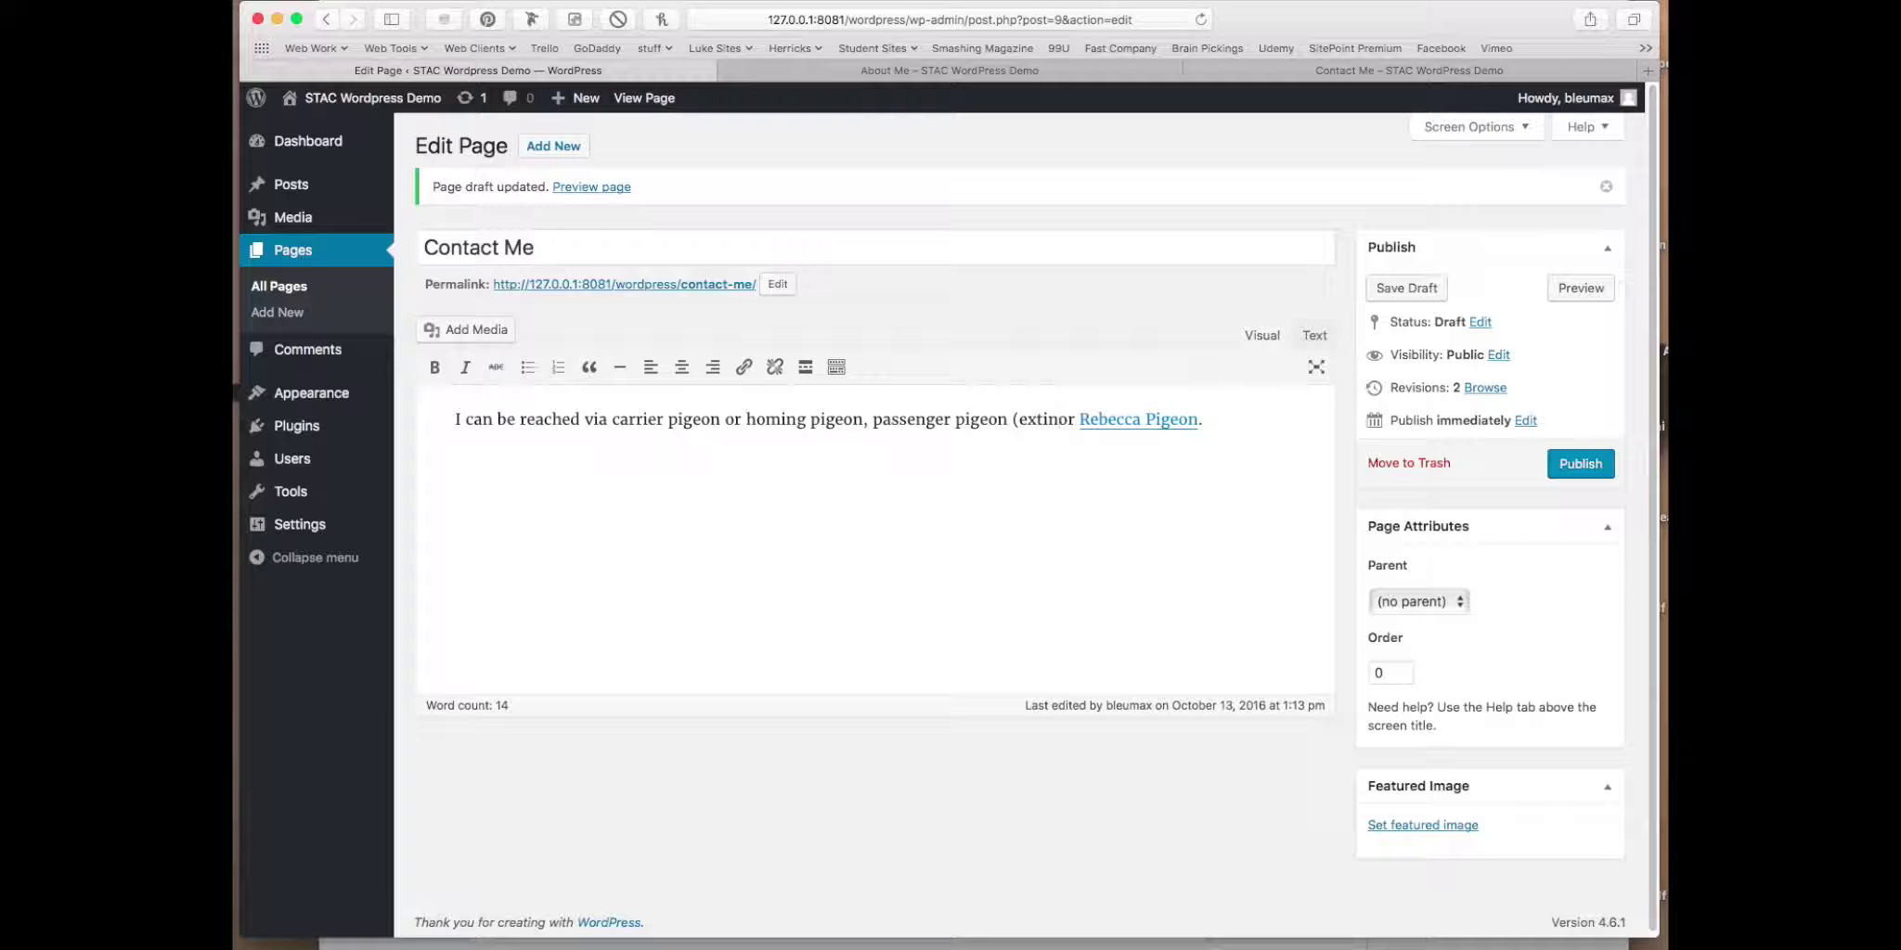
text(ct))
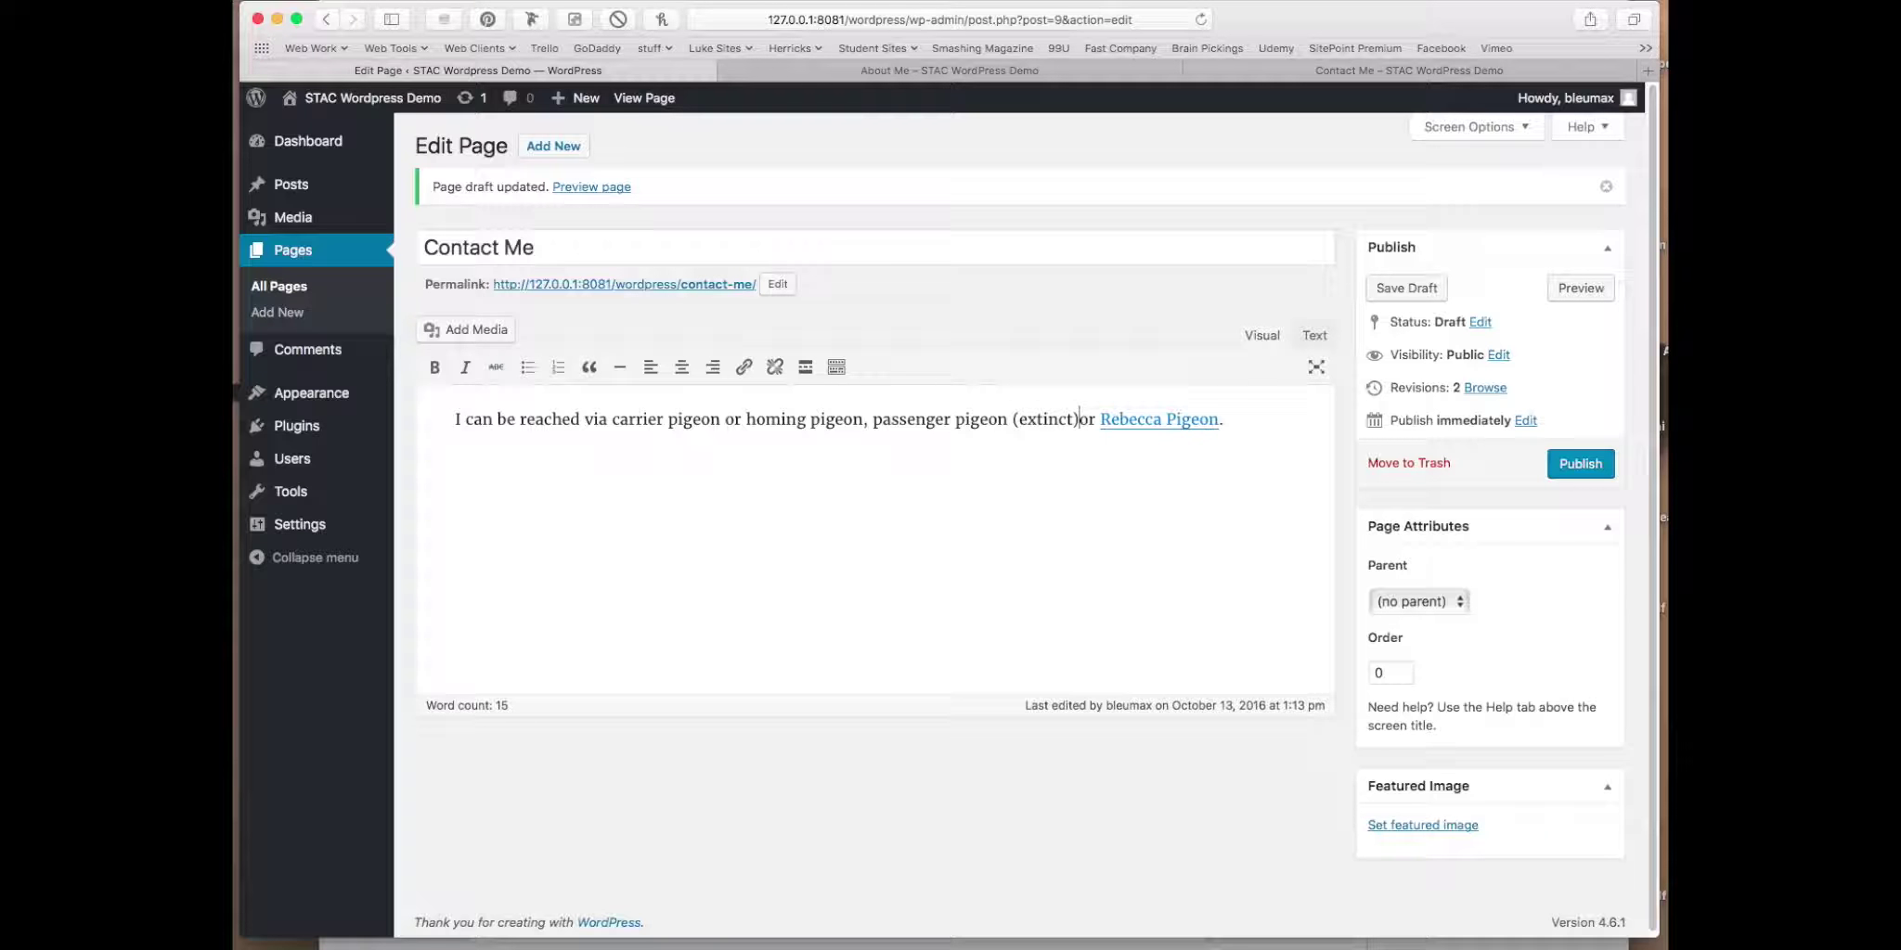
click(1405, 288)
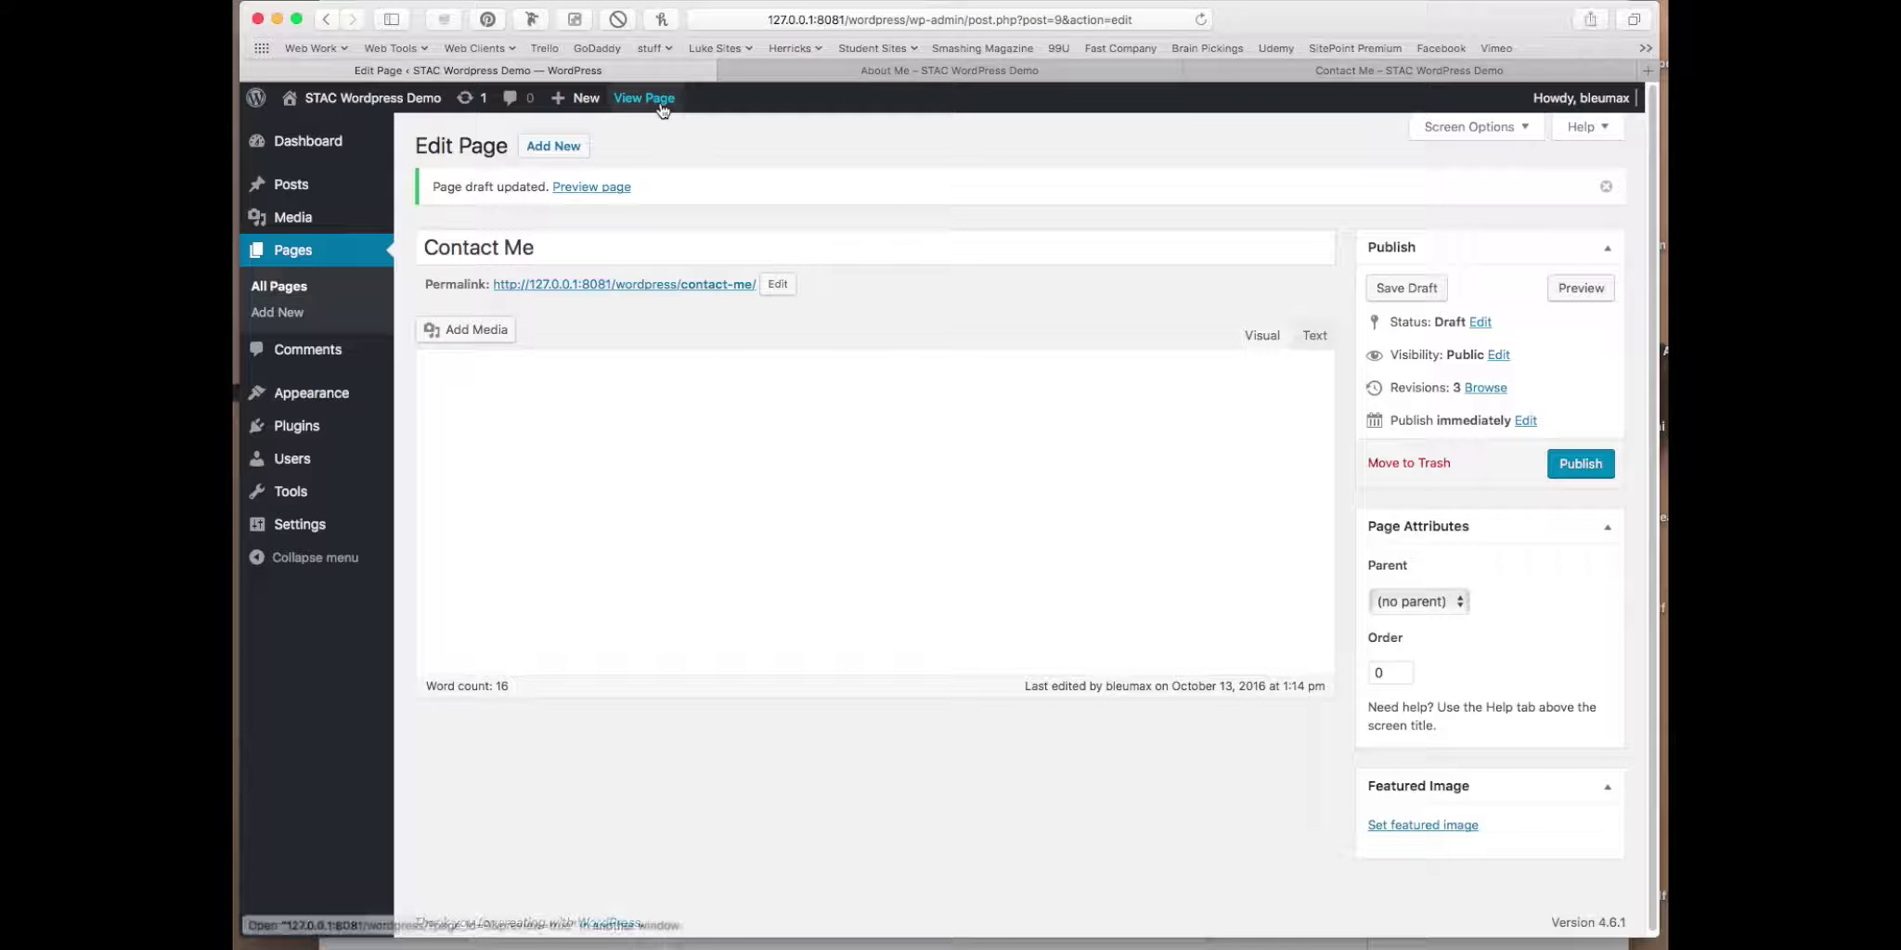
Step: Preview the saved Contact Me draft, and close the extra Contact Me and About Me tabs to return to the editor
click(661, 108)
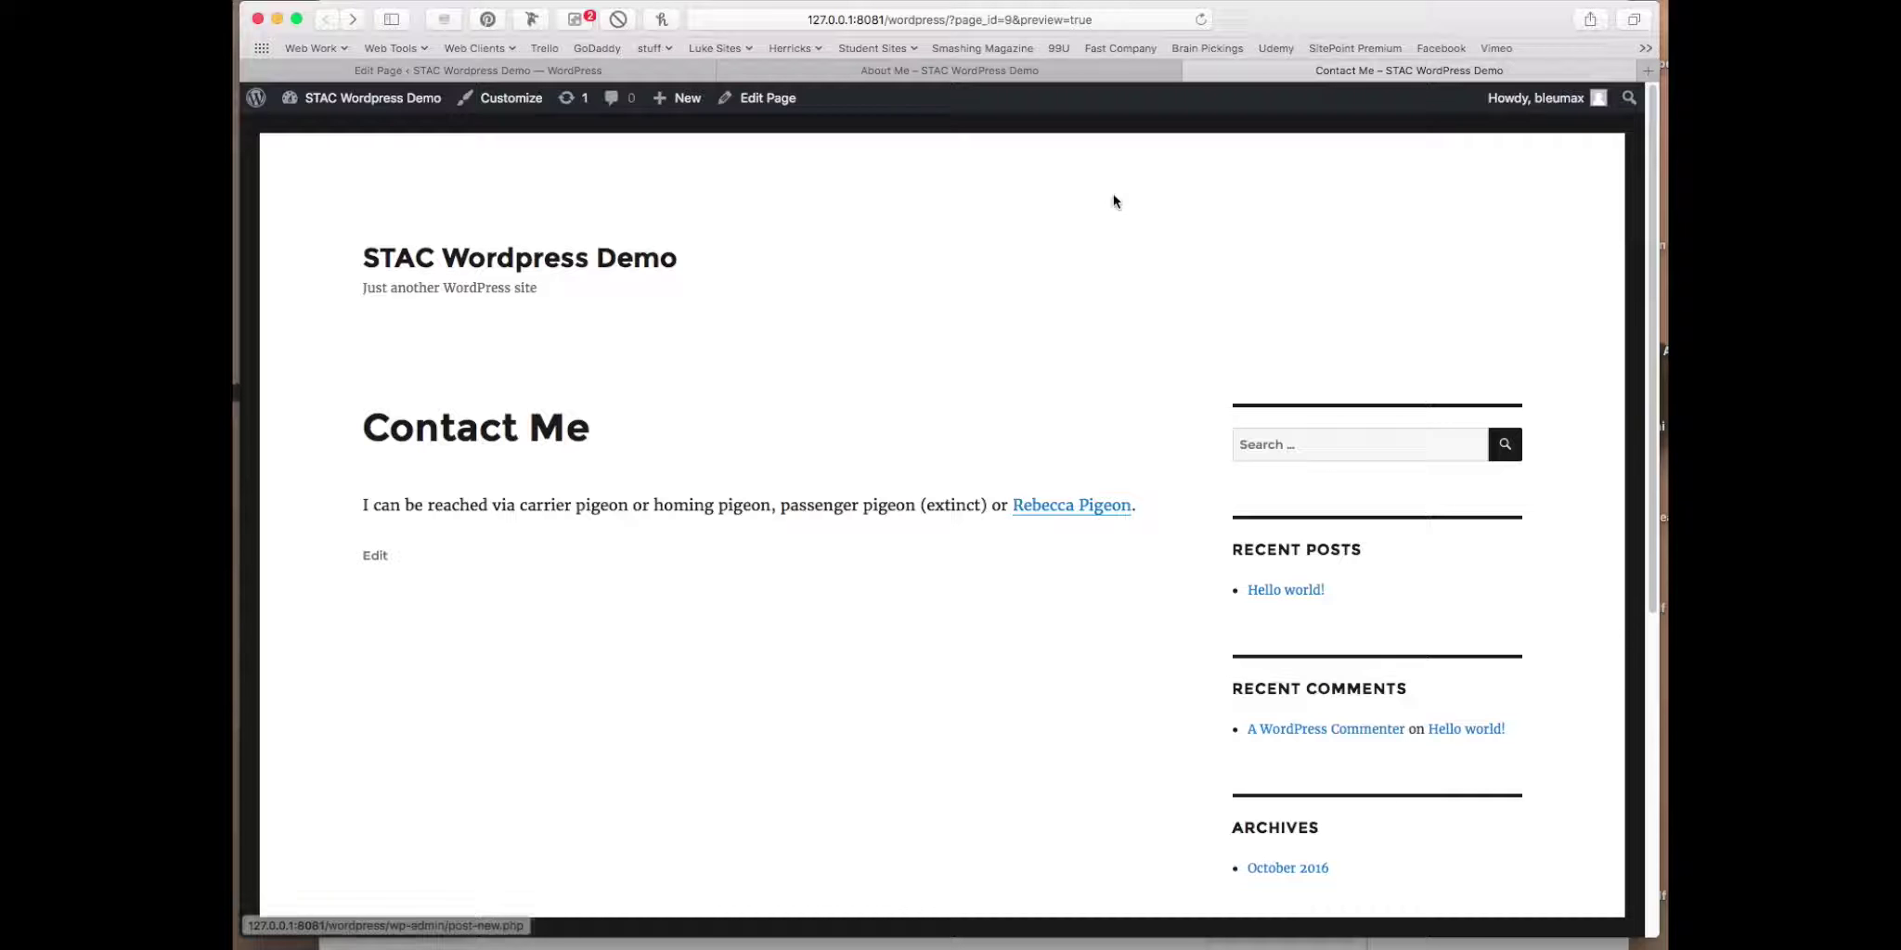
click(1193, 71)
click(961, 72)
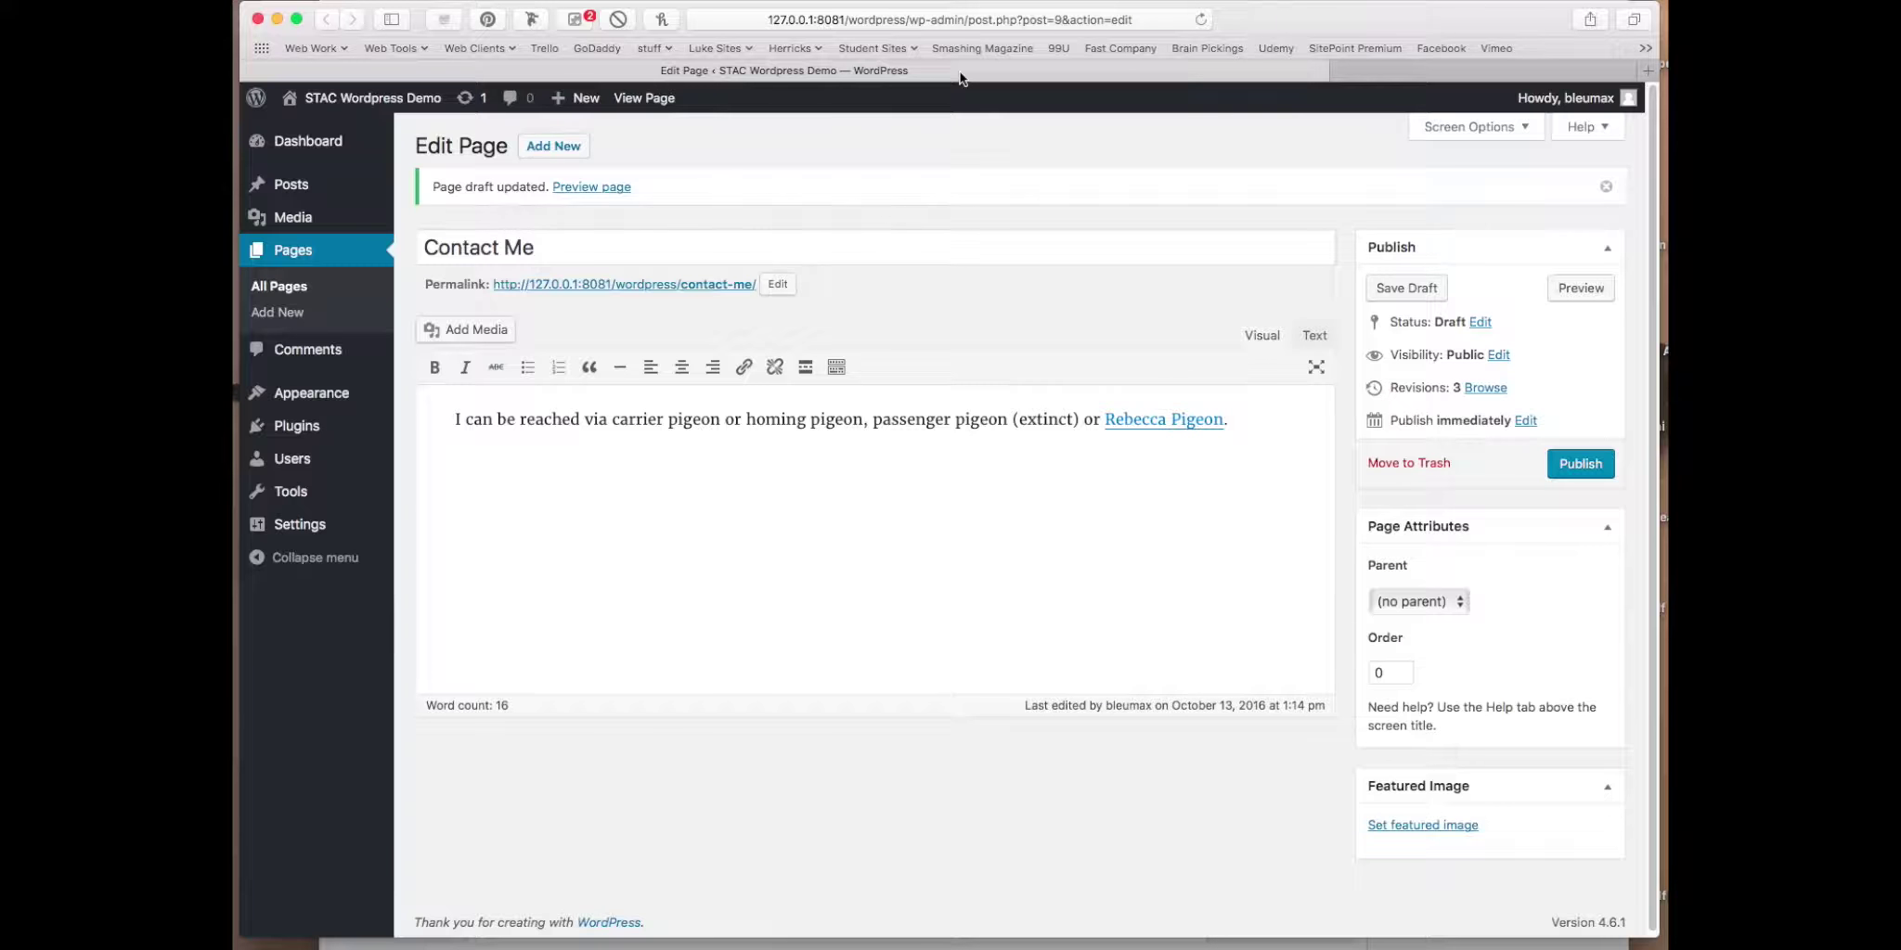
Step: Publish the Contact Me page, view it on the site and return to its editor
click(1577, 462)
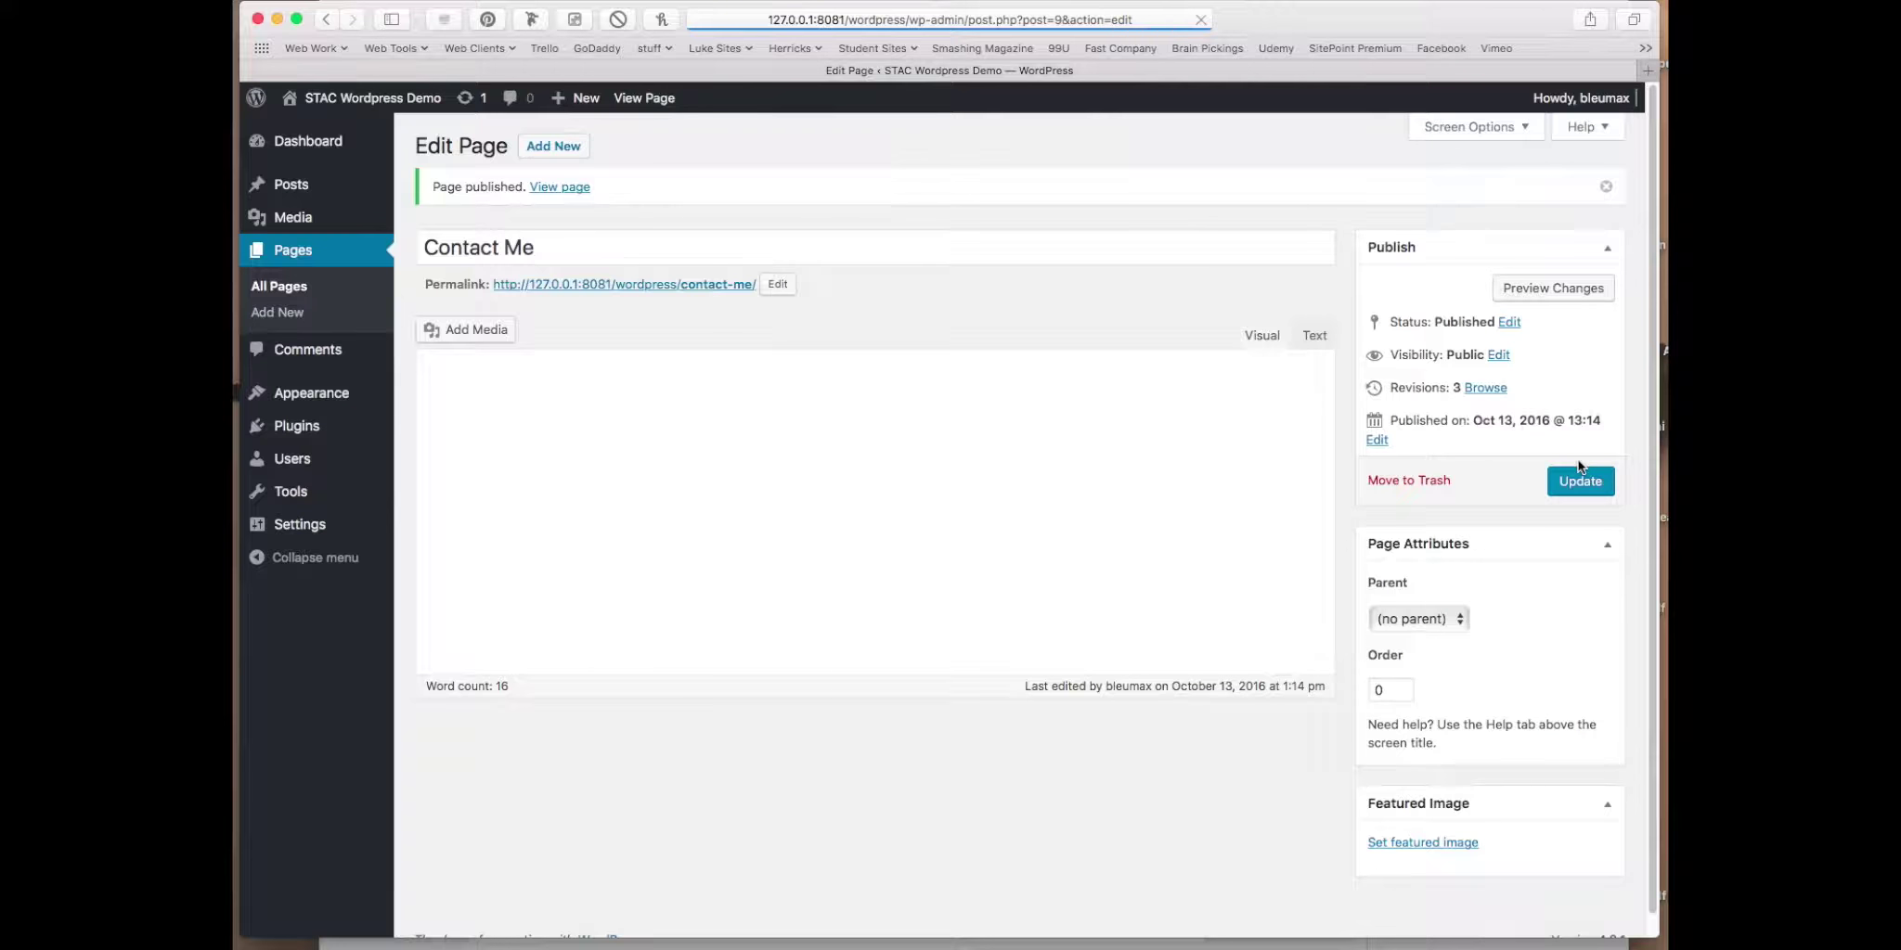
click(633, 101)
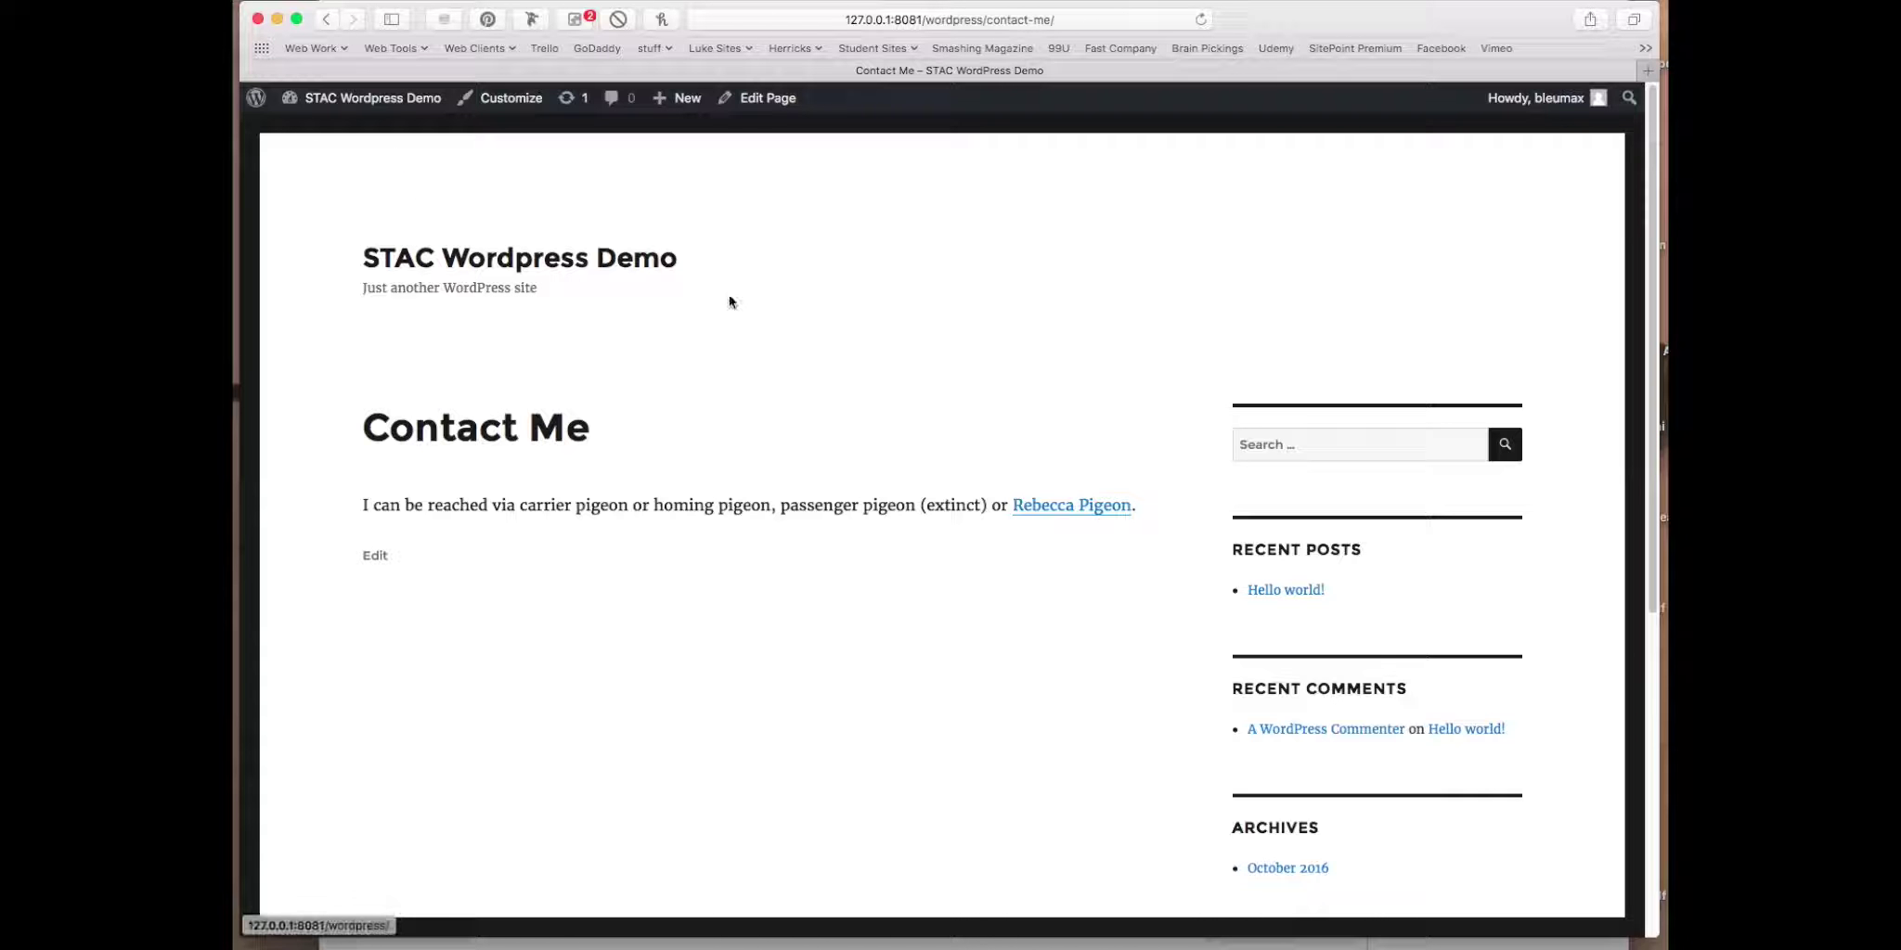
click(778, 99)
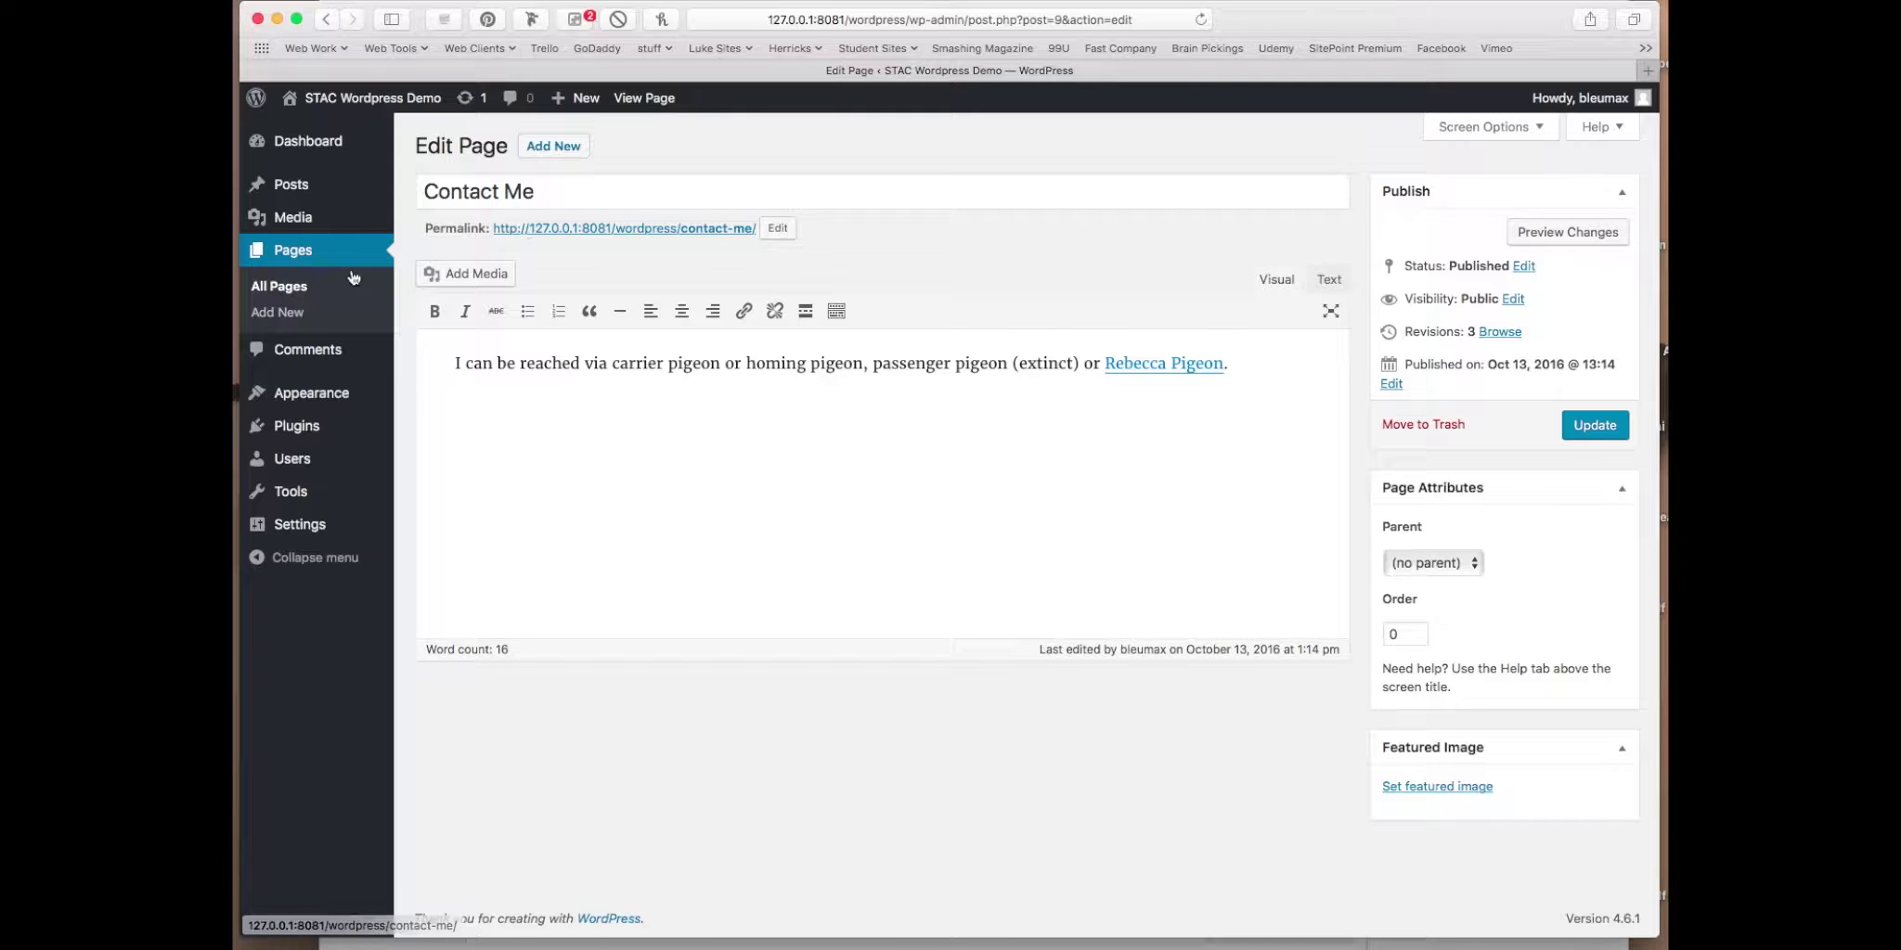
Step: Open the About Me page from the list of all pages and view it on the site
click(299, 289)
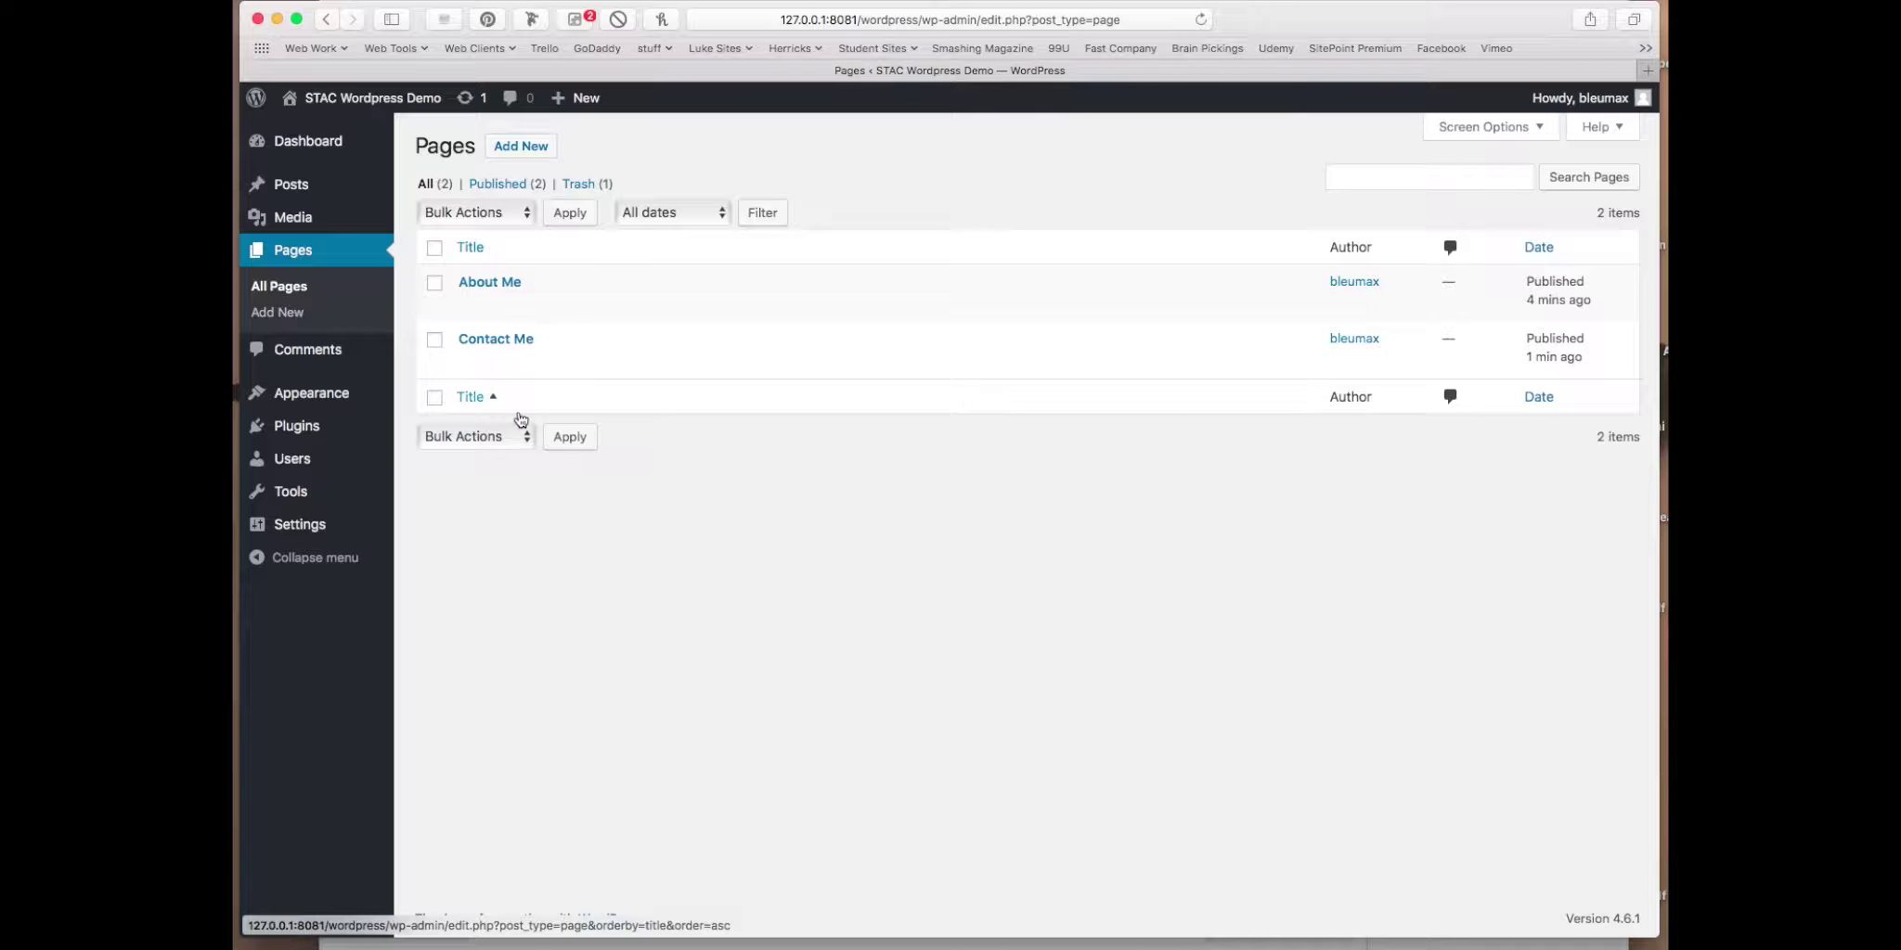
mouse_move(525, 310)
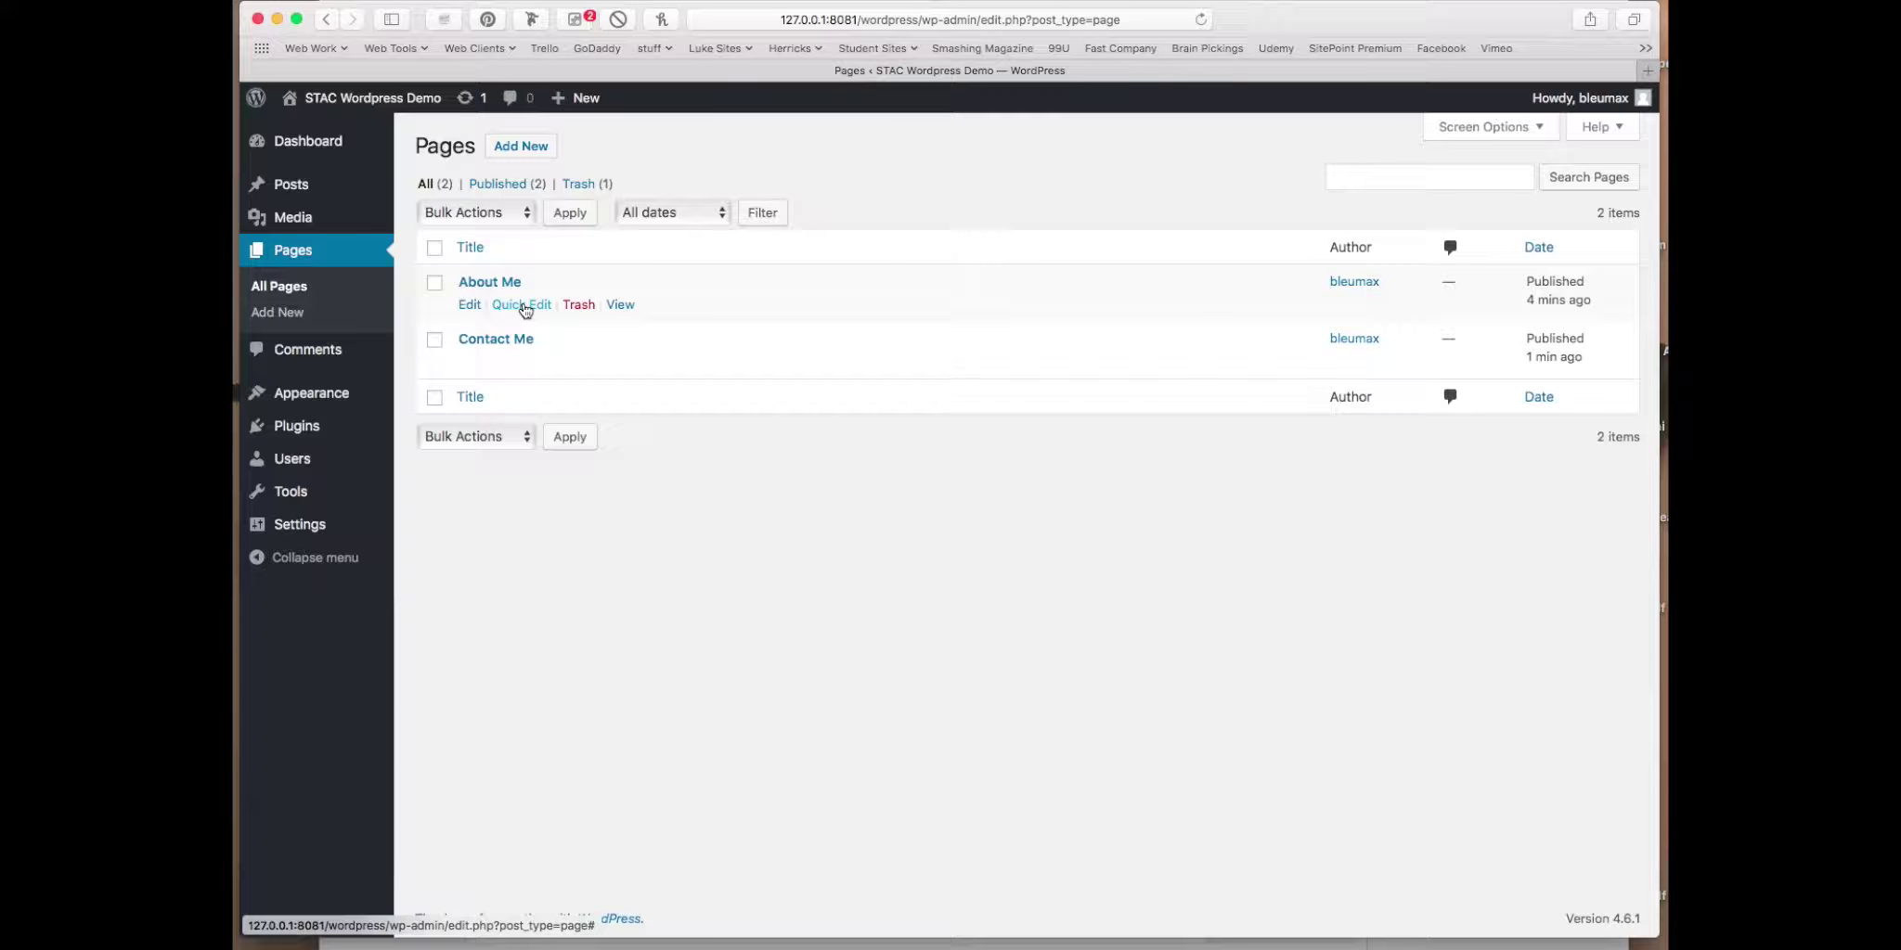
click(497, 282)
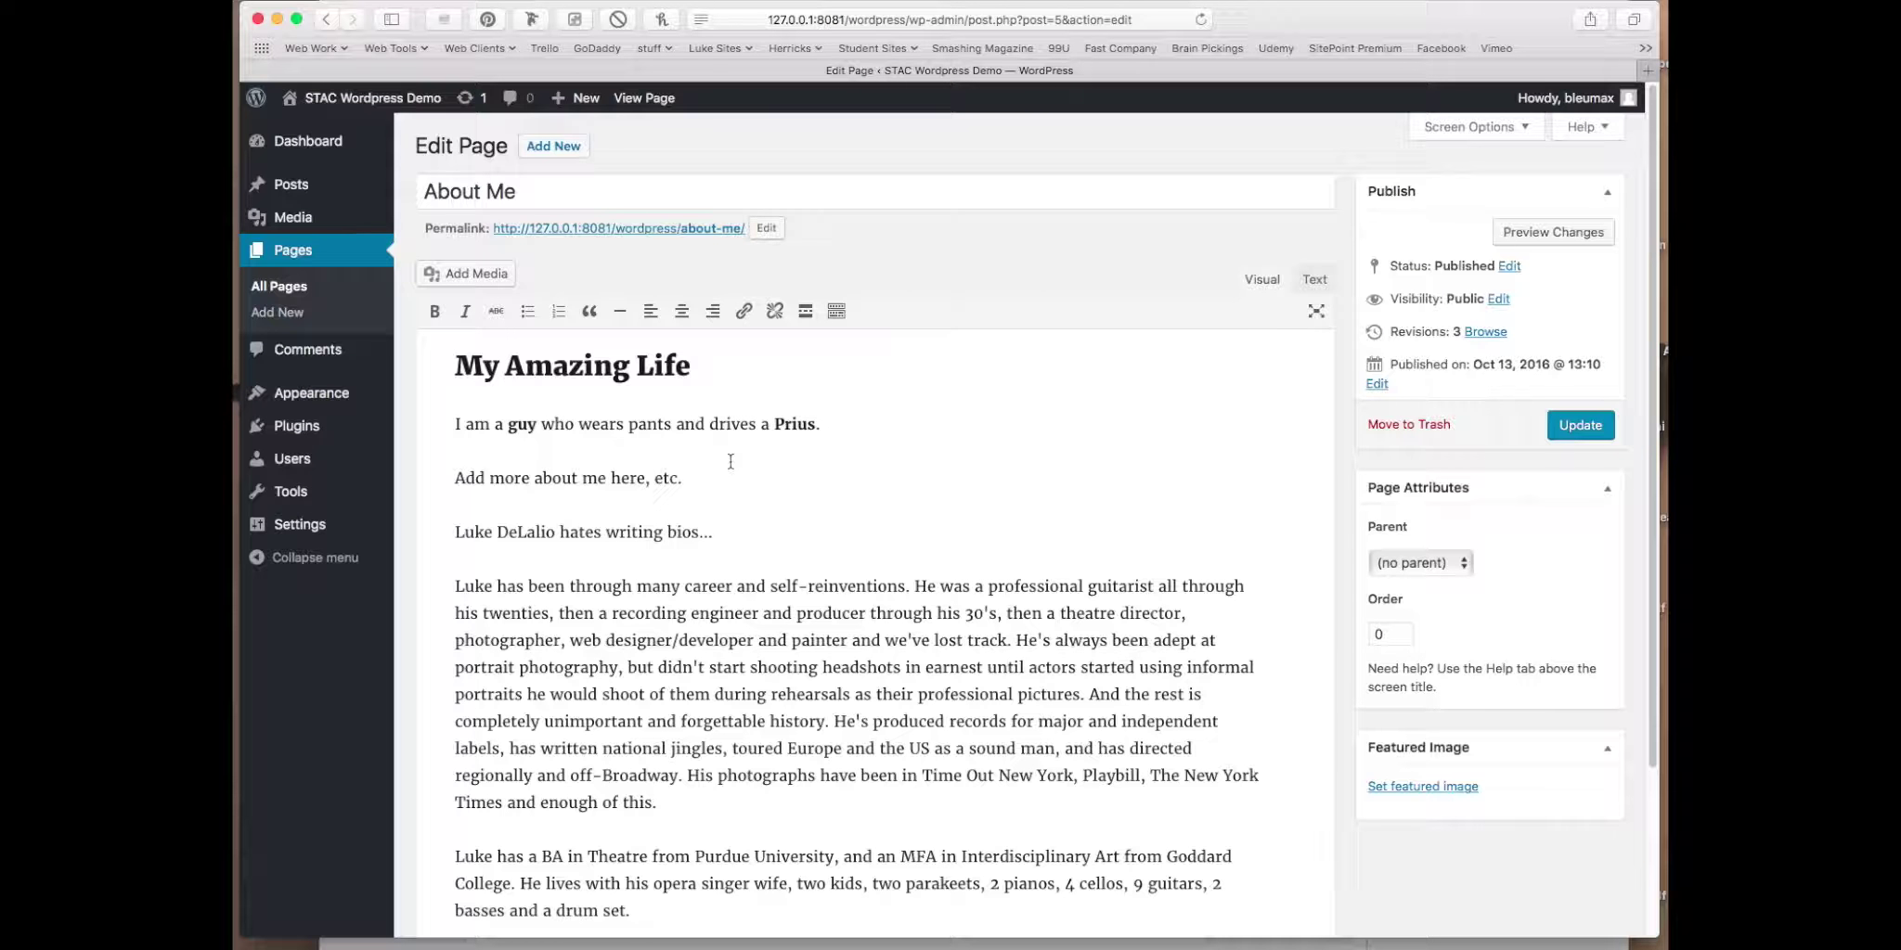
click(644, 100)
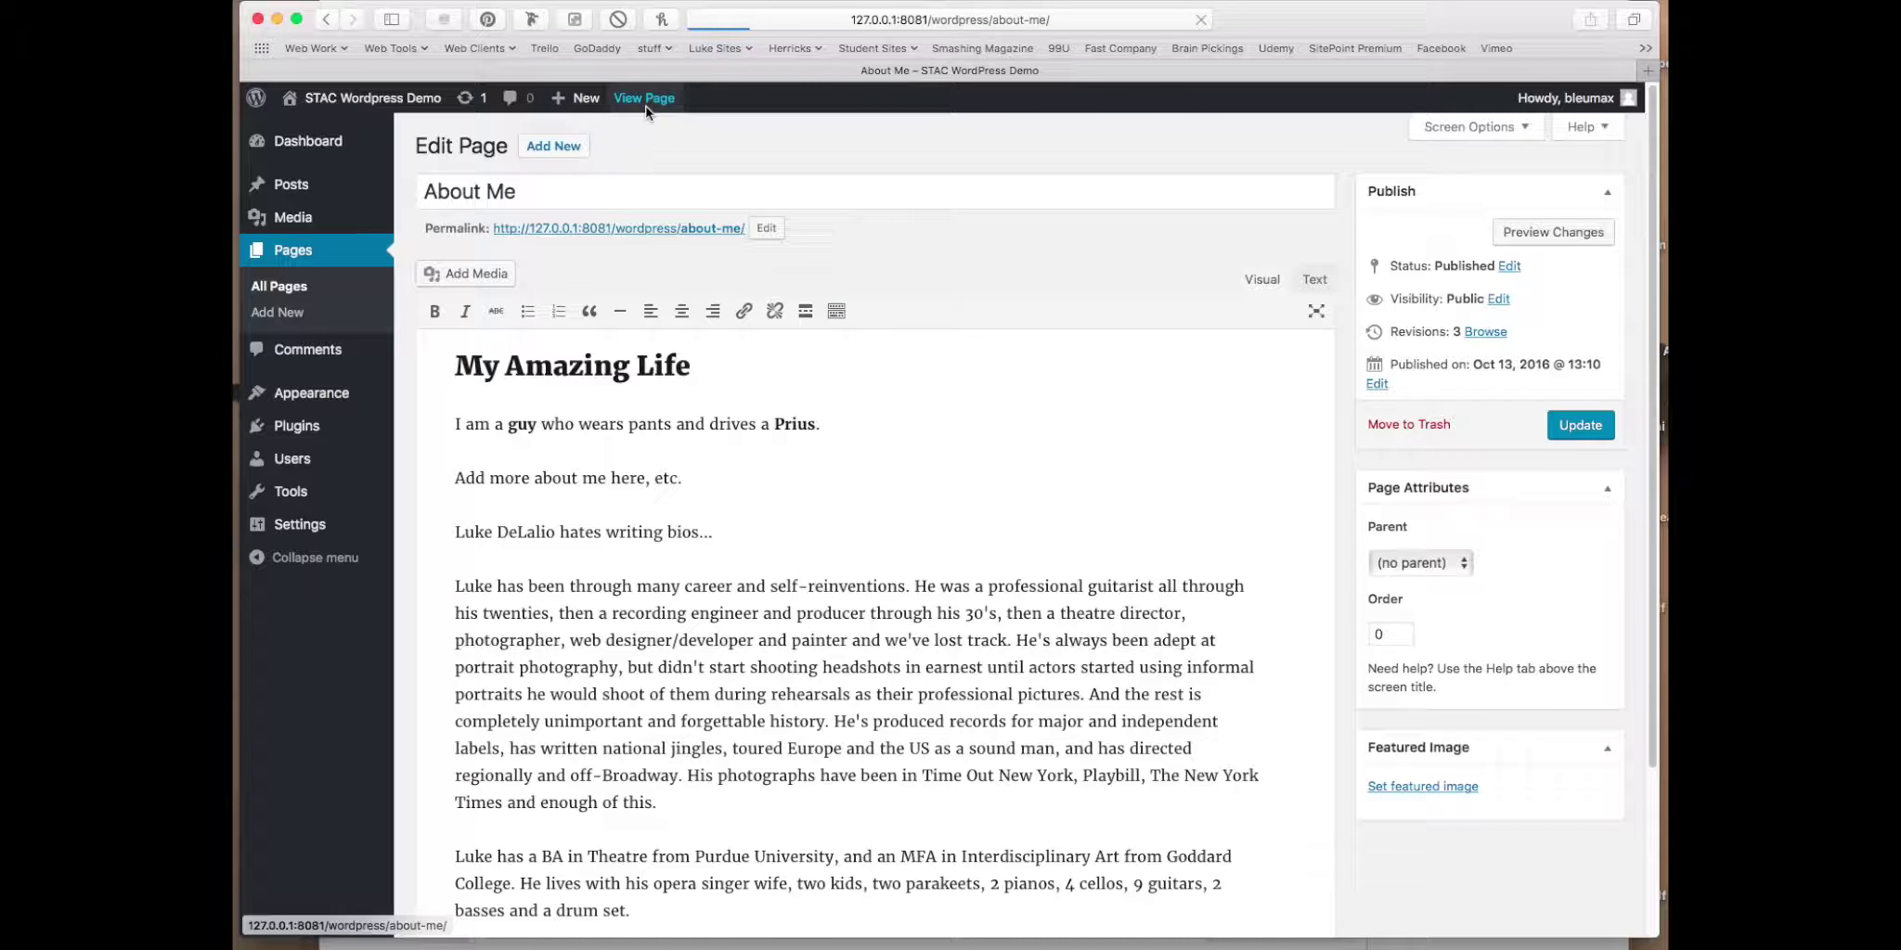
scroll(685, 267, down, 3)
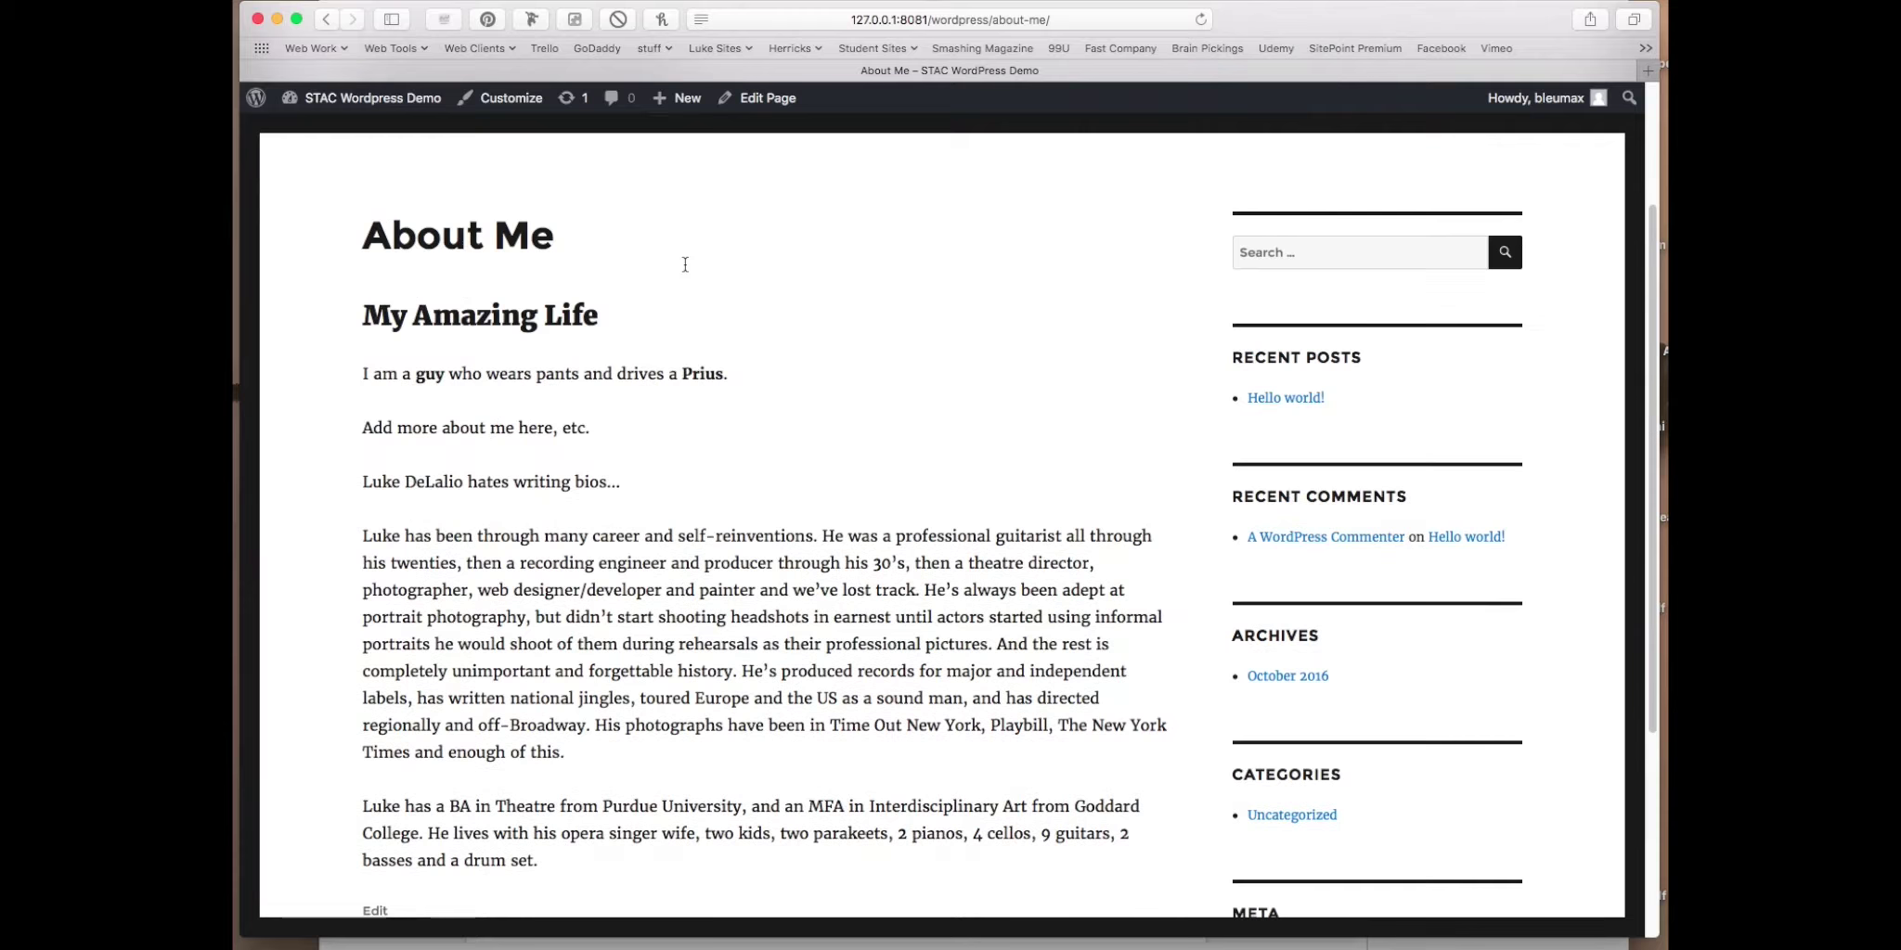
scroll(685, 267, up, 3)
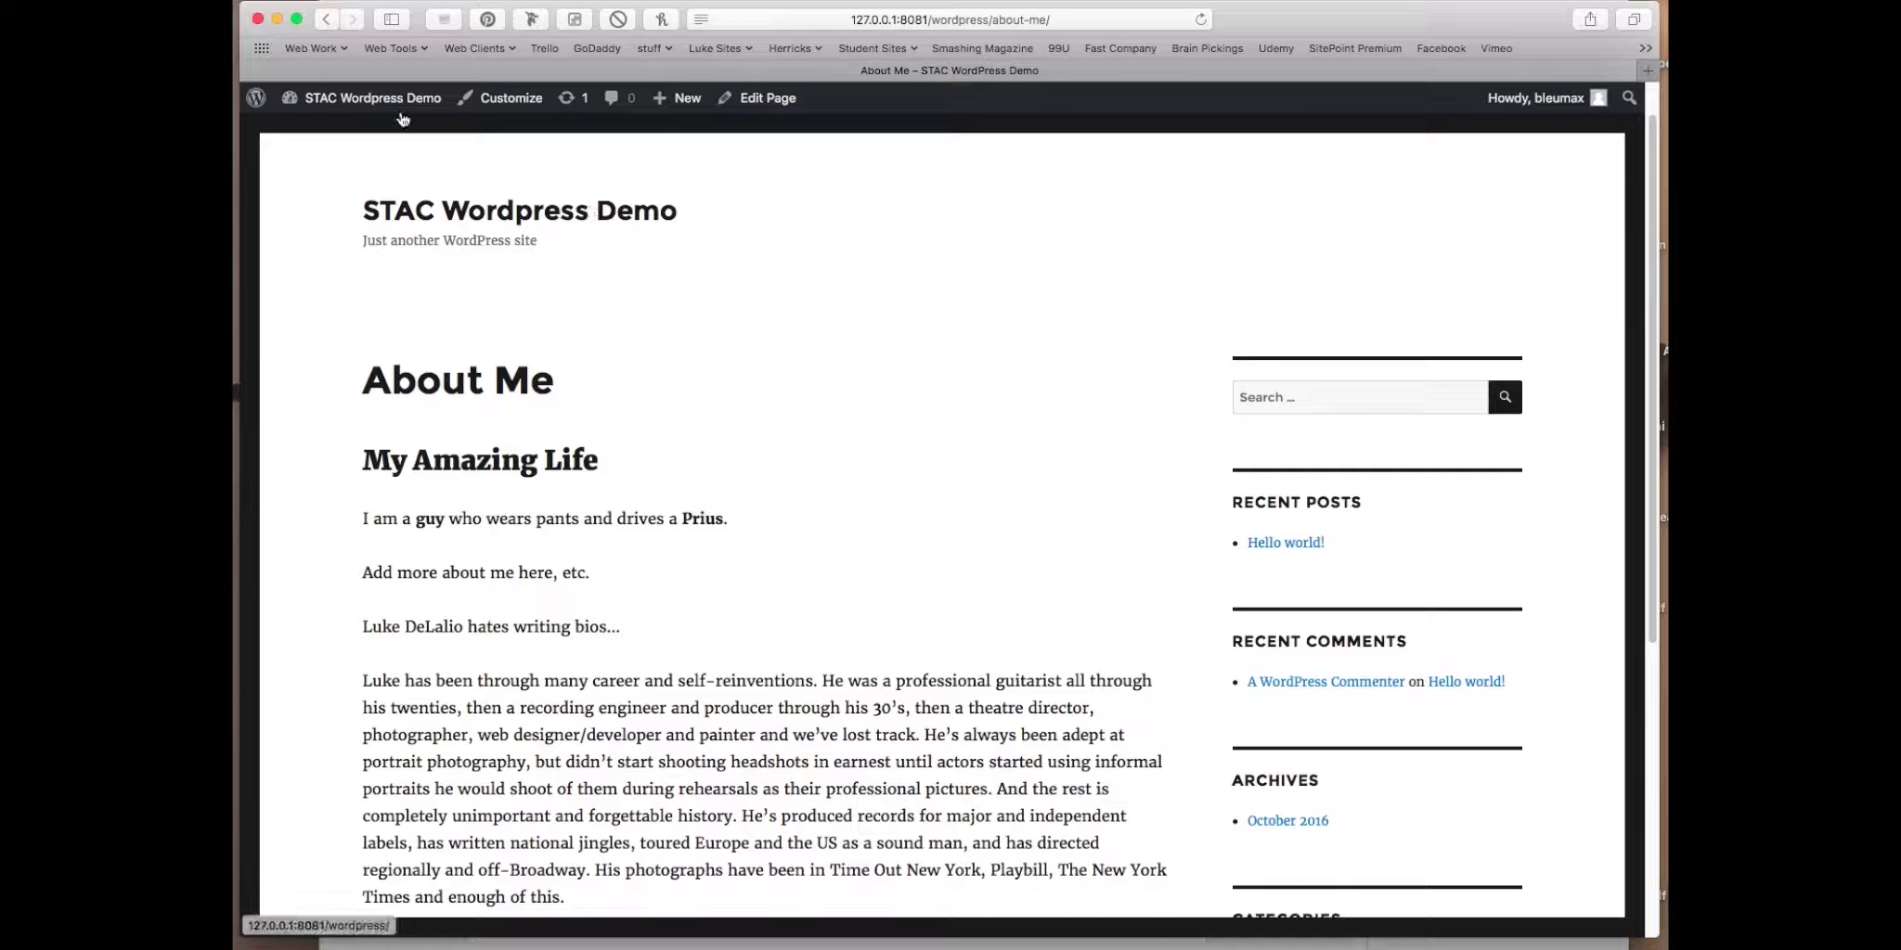
Step: Return to the dashboard, go to the site's menu management and create a menu named "Main Menu"
mouse_move(409, 97)
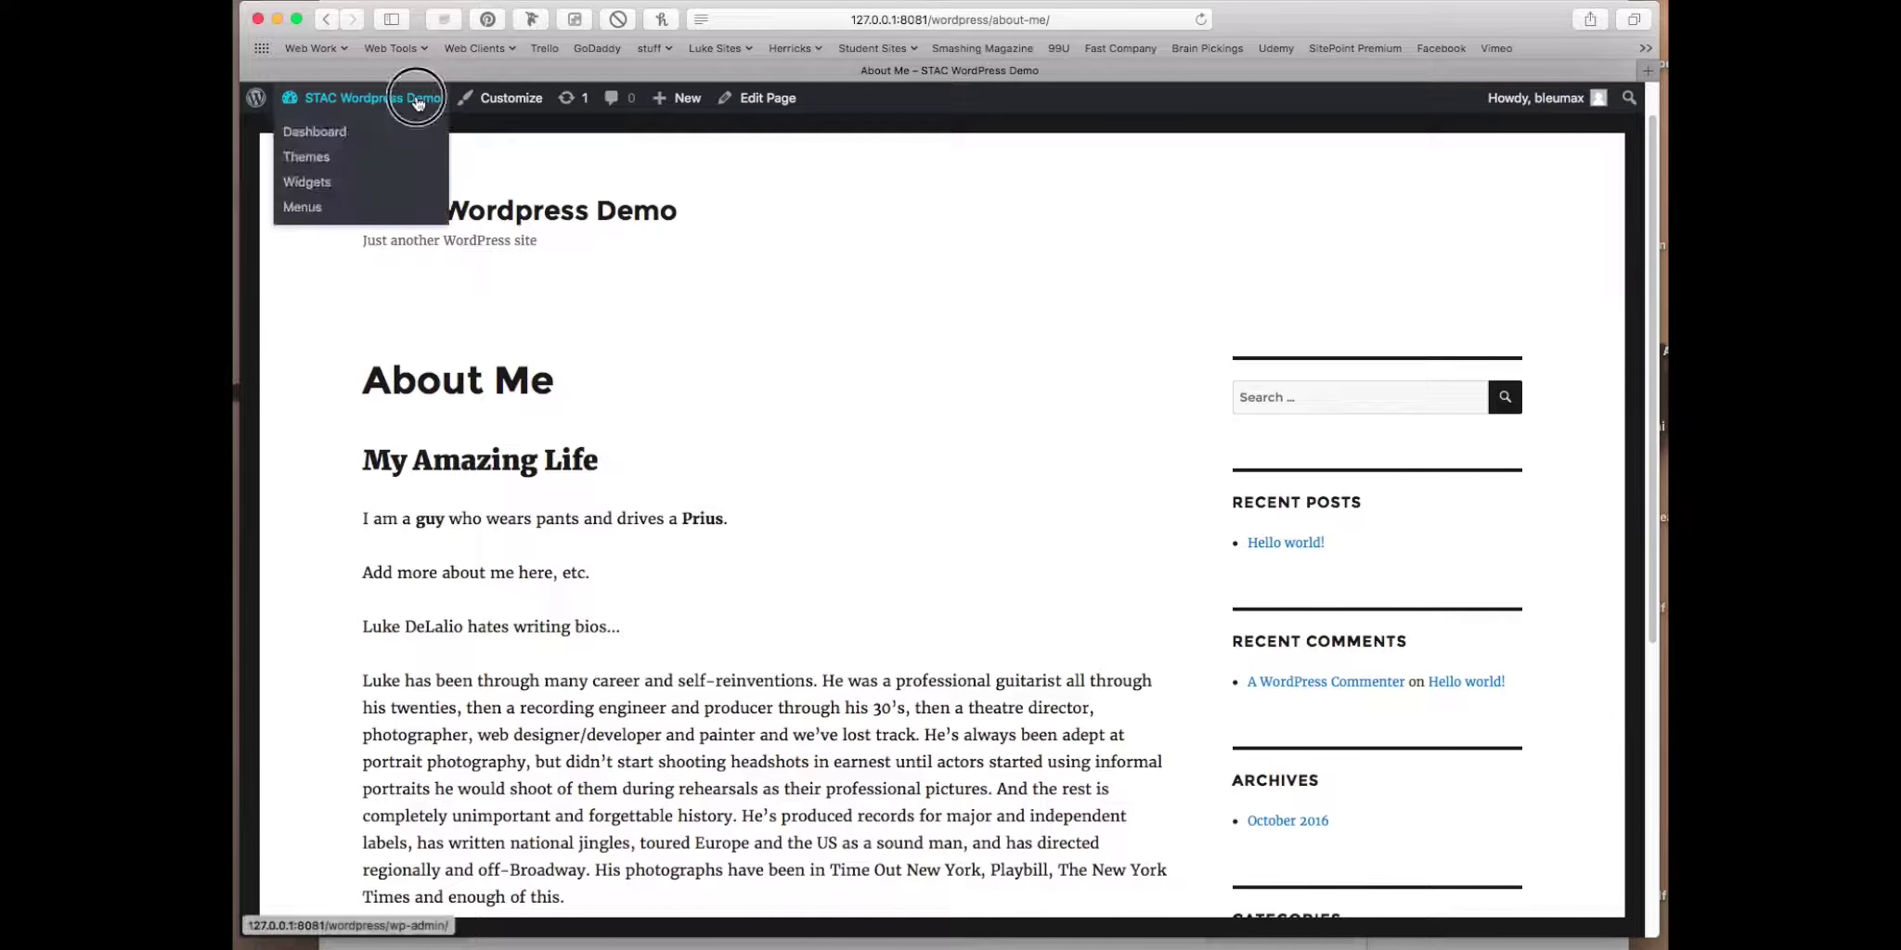
click(418, 132)
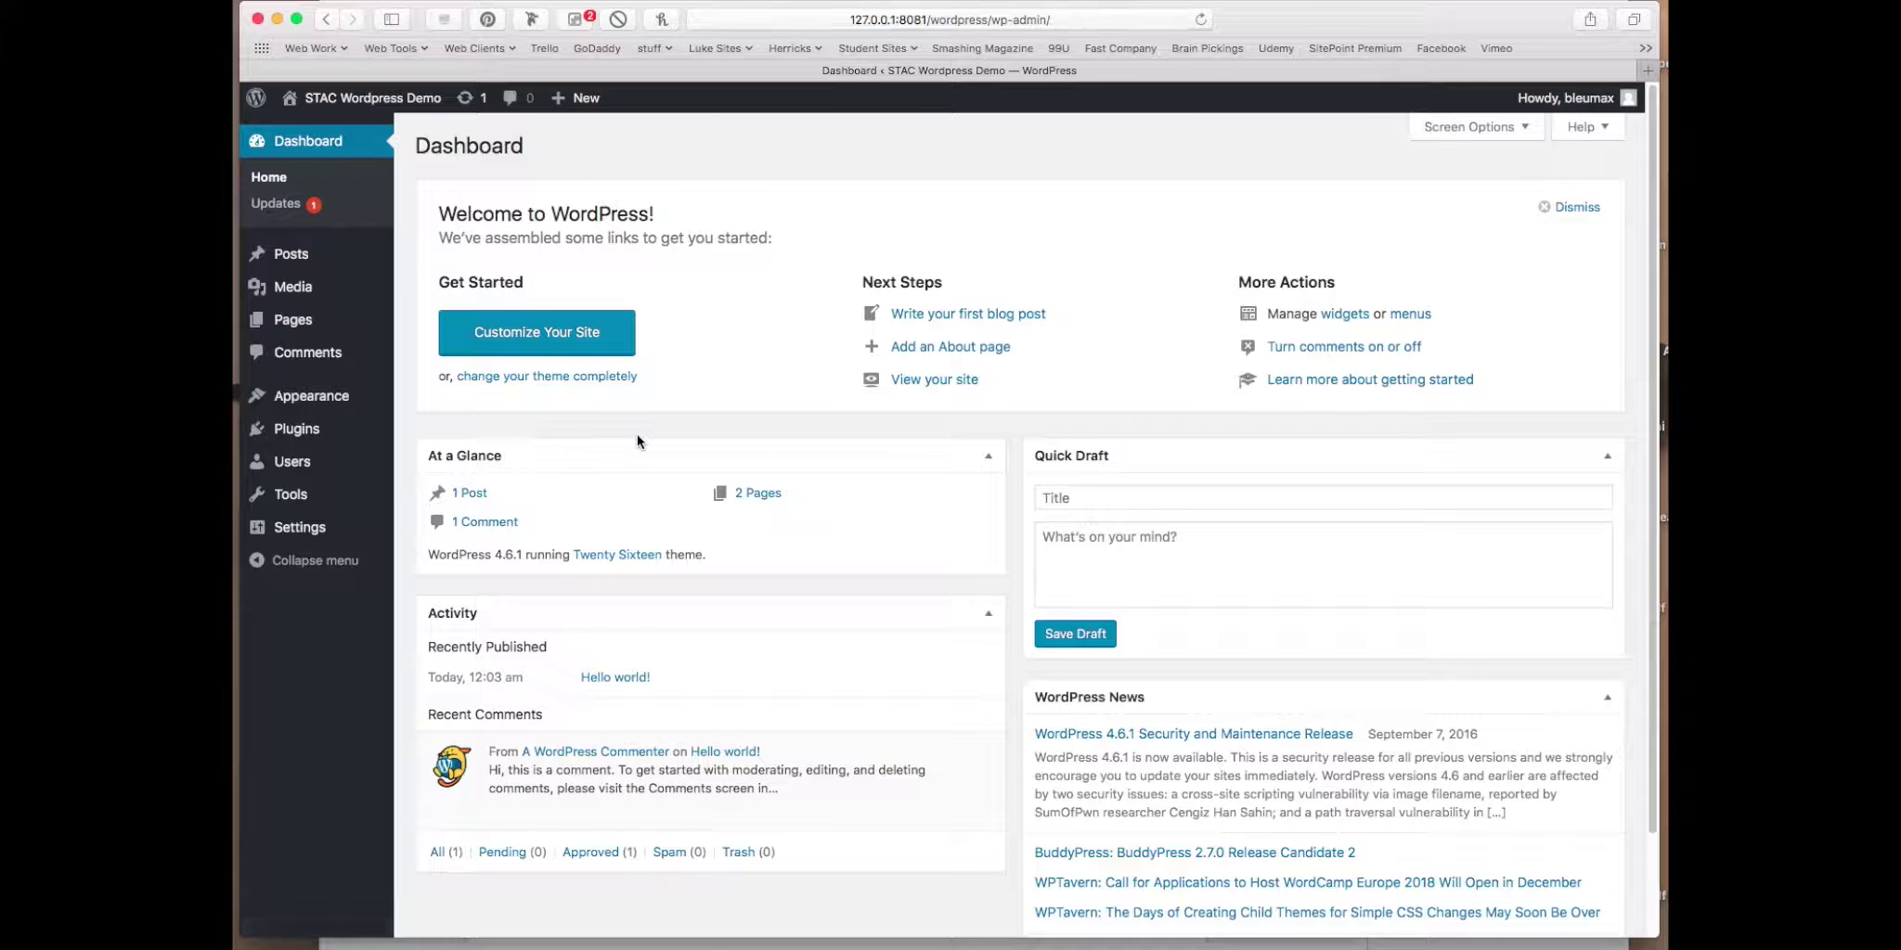
mouse_move(332, 396)
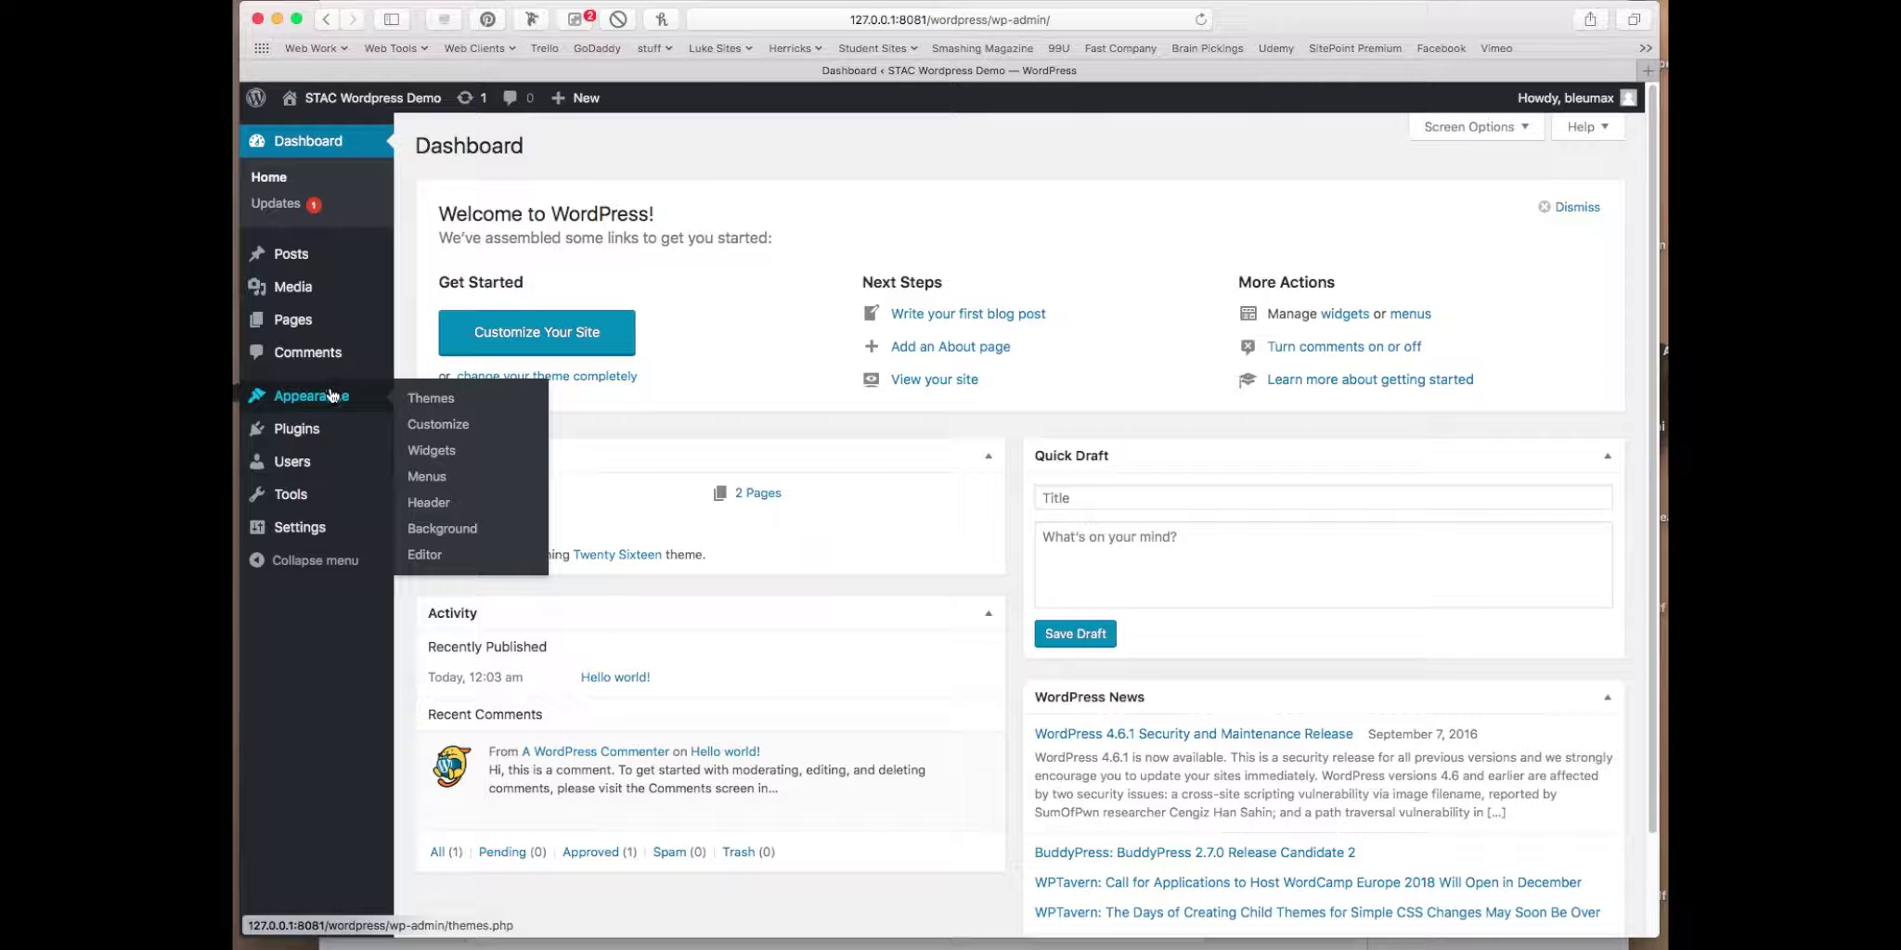
click(445, 477)
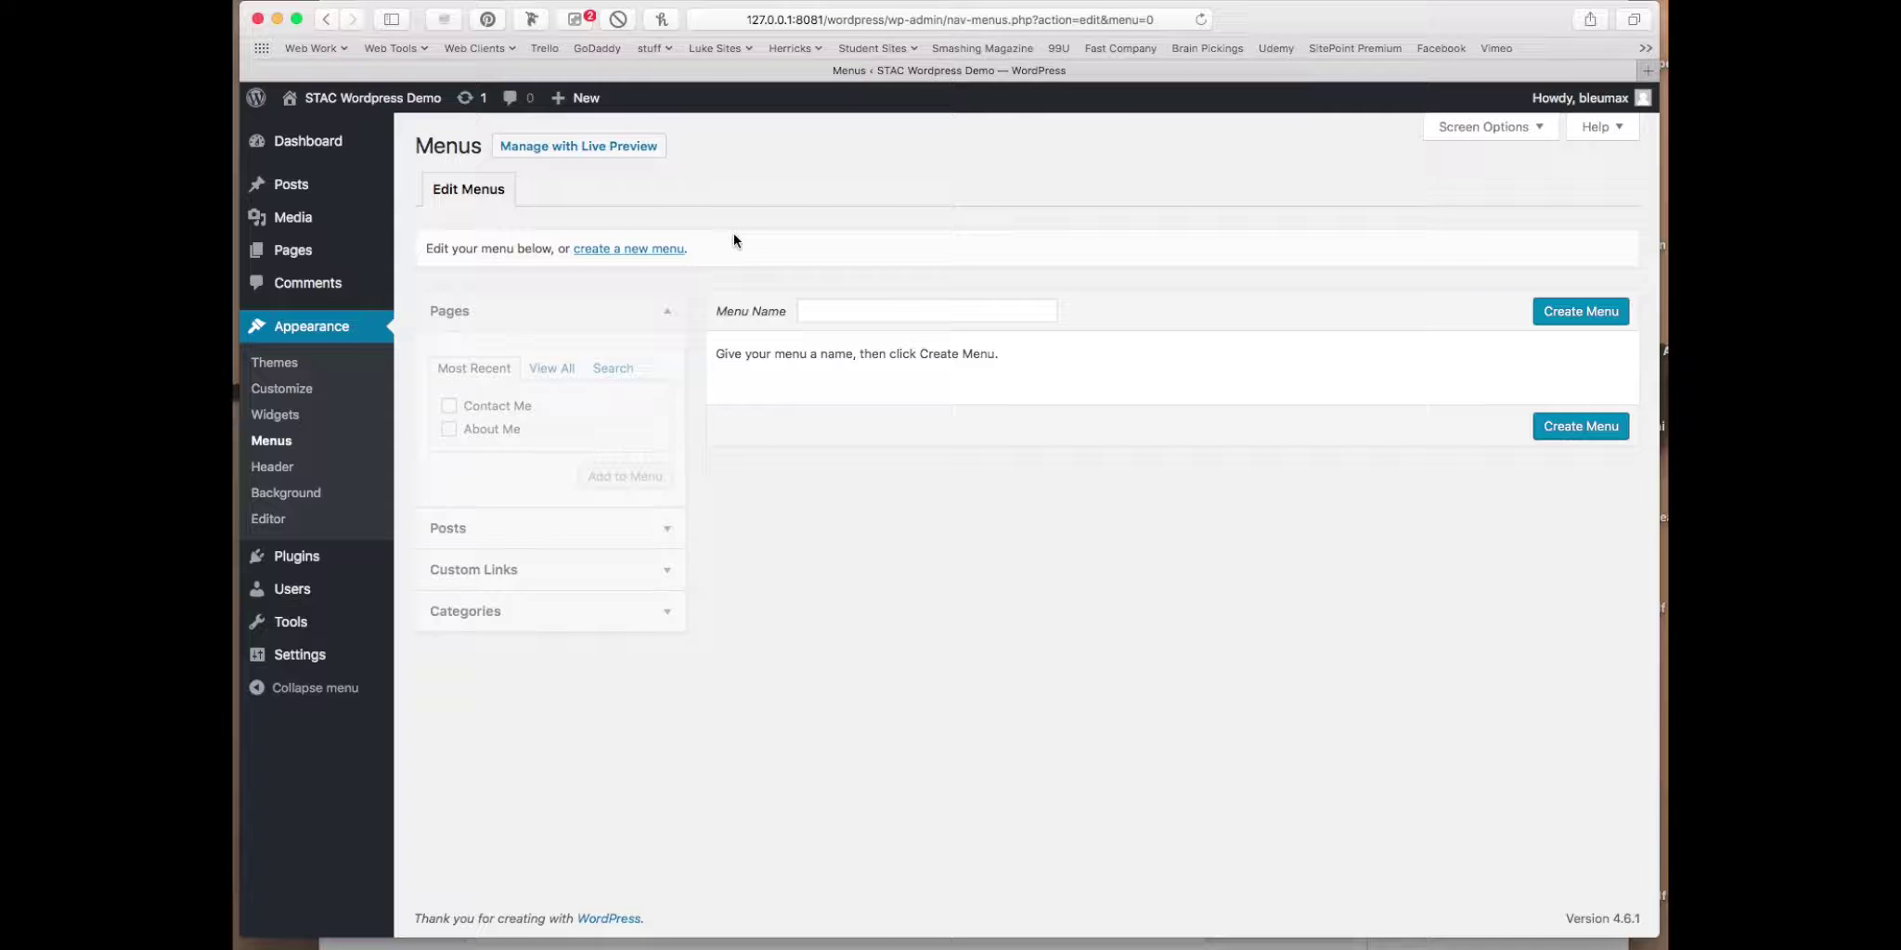
click(864, 317)
text(M)
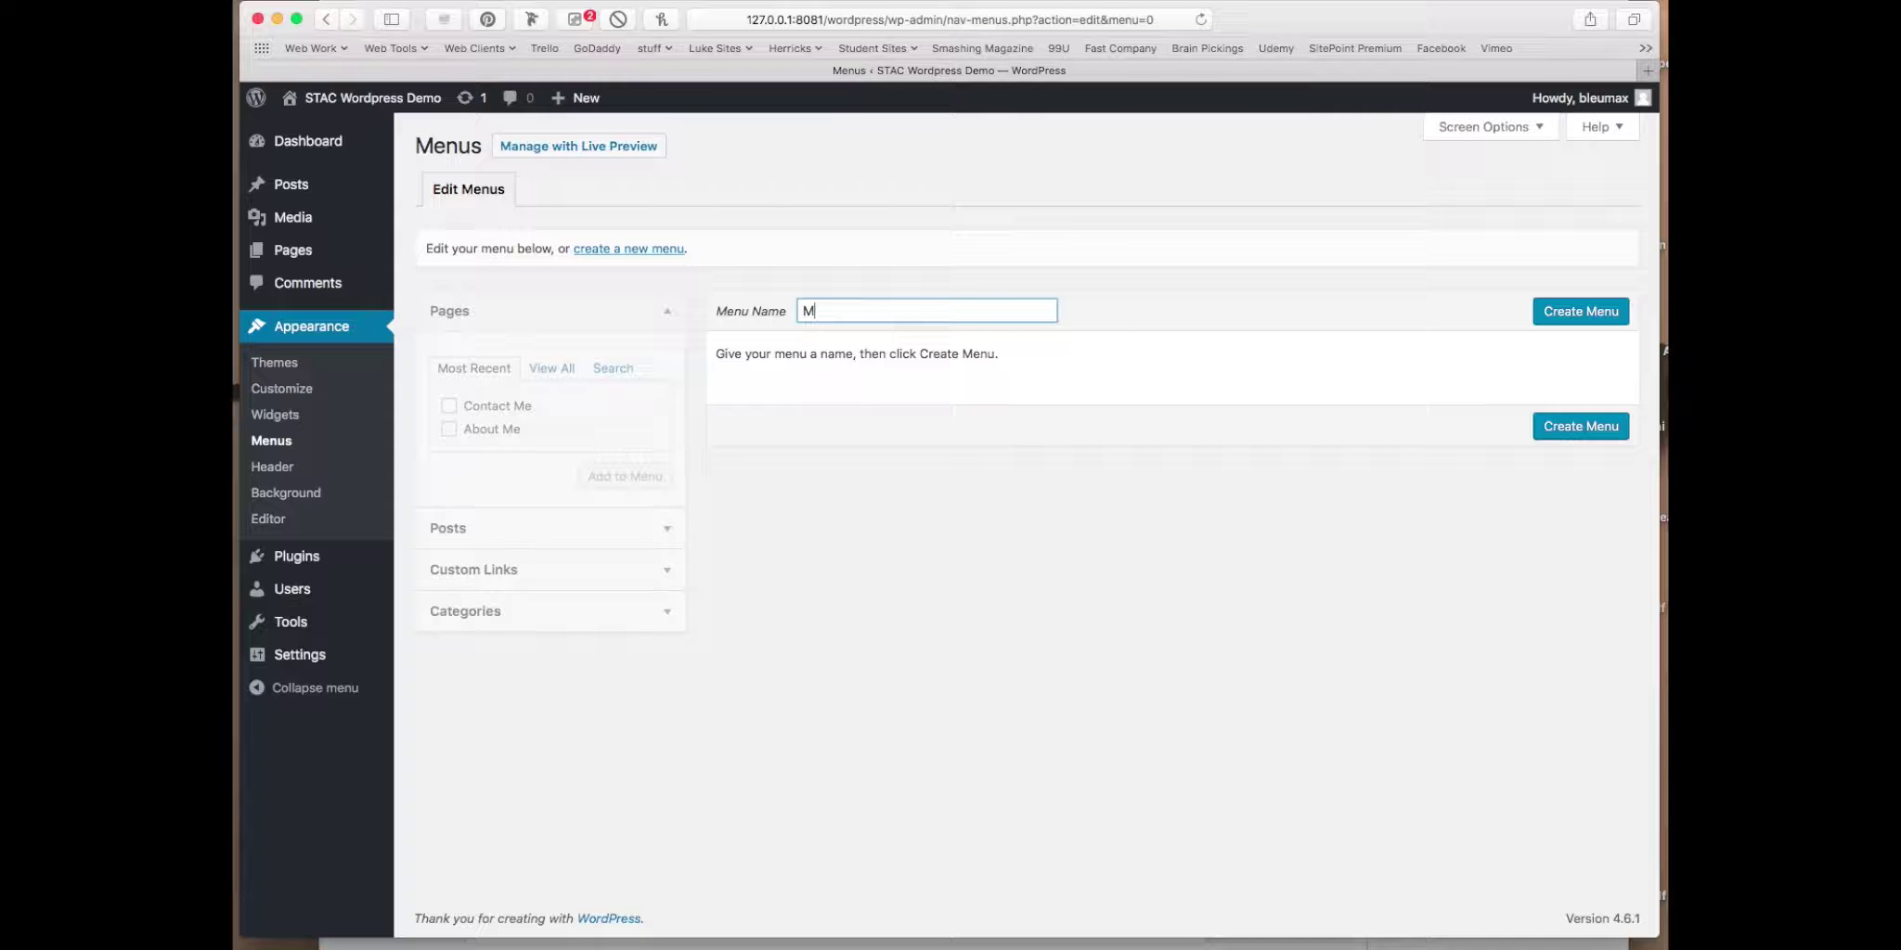
text(ain Menu)
click(1572, 315)
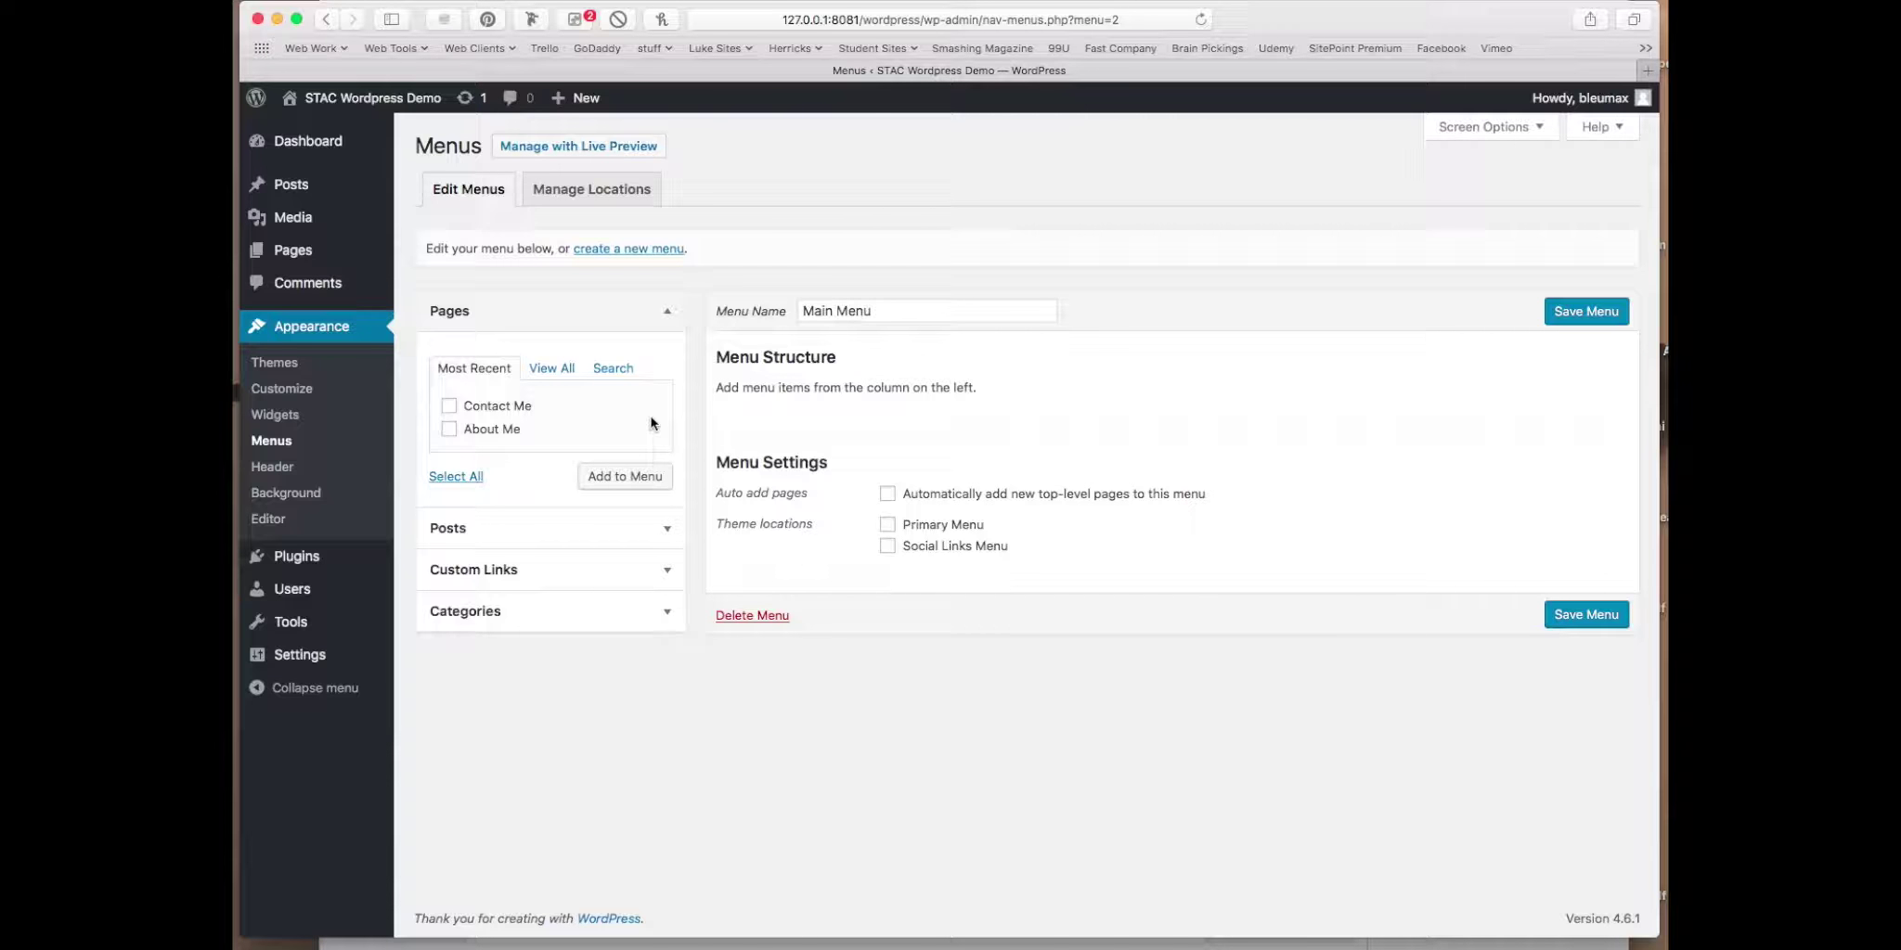
Step: Add the Contact Me and About Me pages to Main Menu, place About Me first and save the menu
click(456, 477)
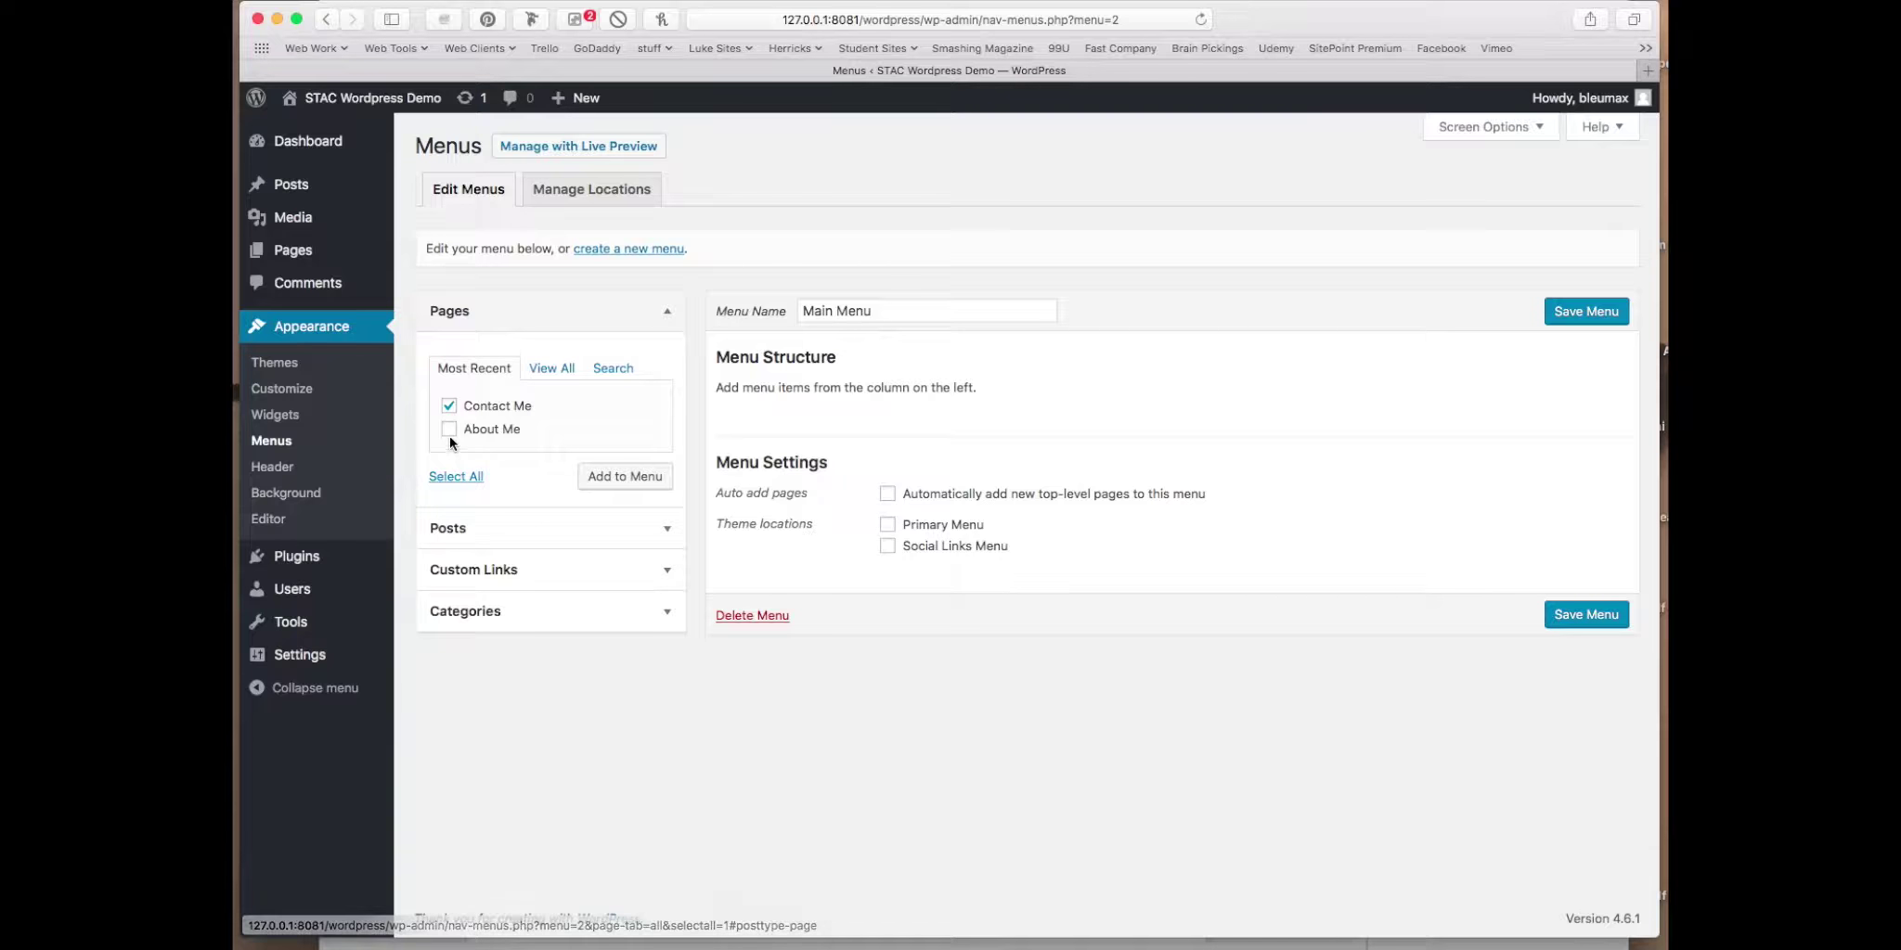
click(618, 475)
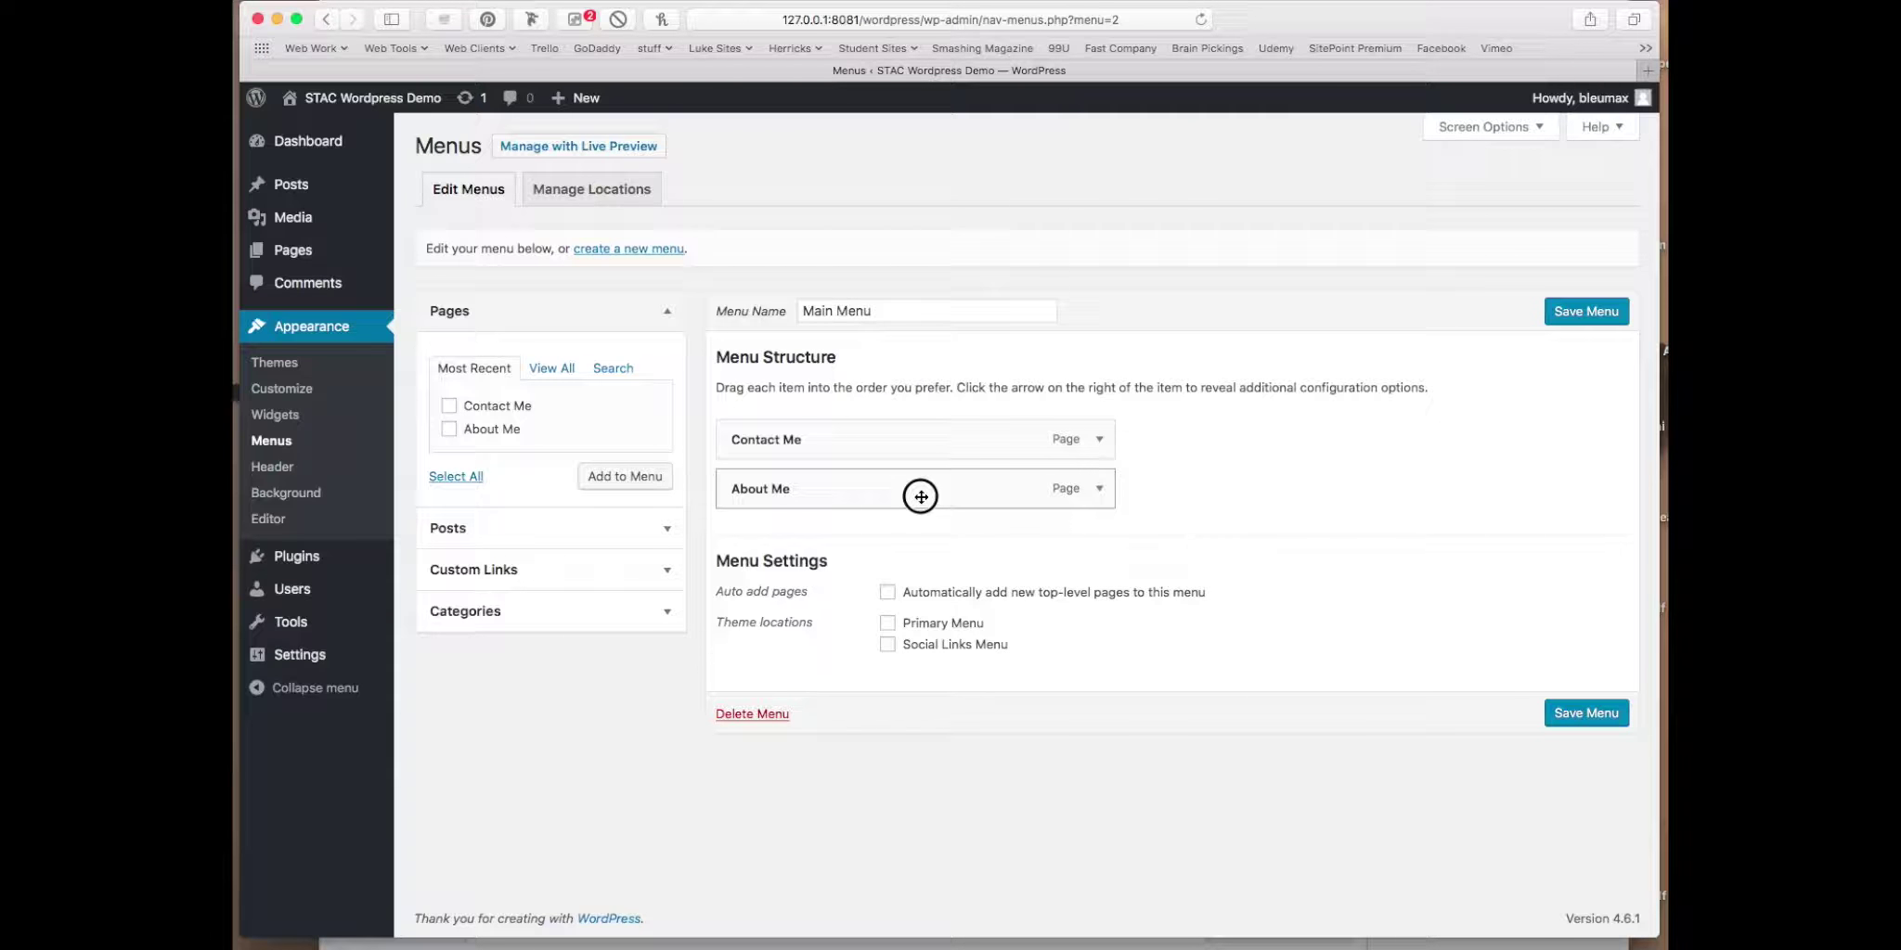
drag(920, 496, 919, 436)
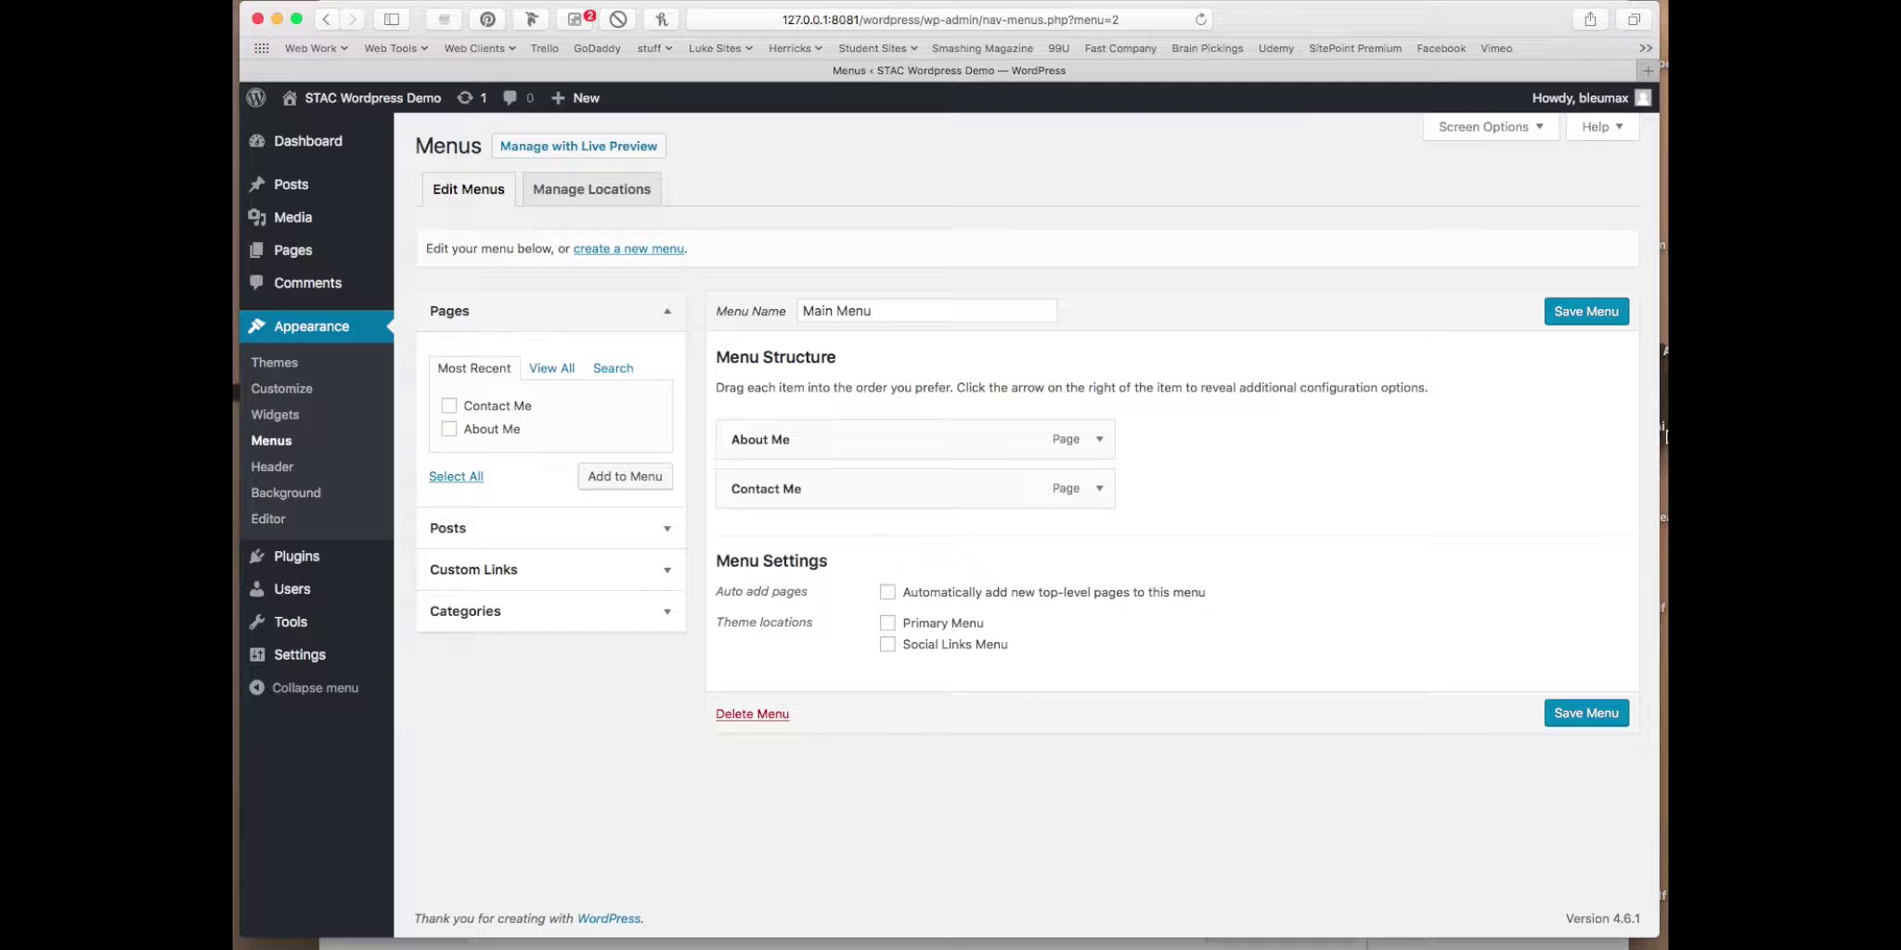
click(1605, 311)
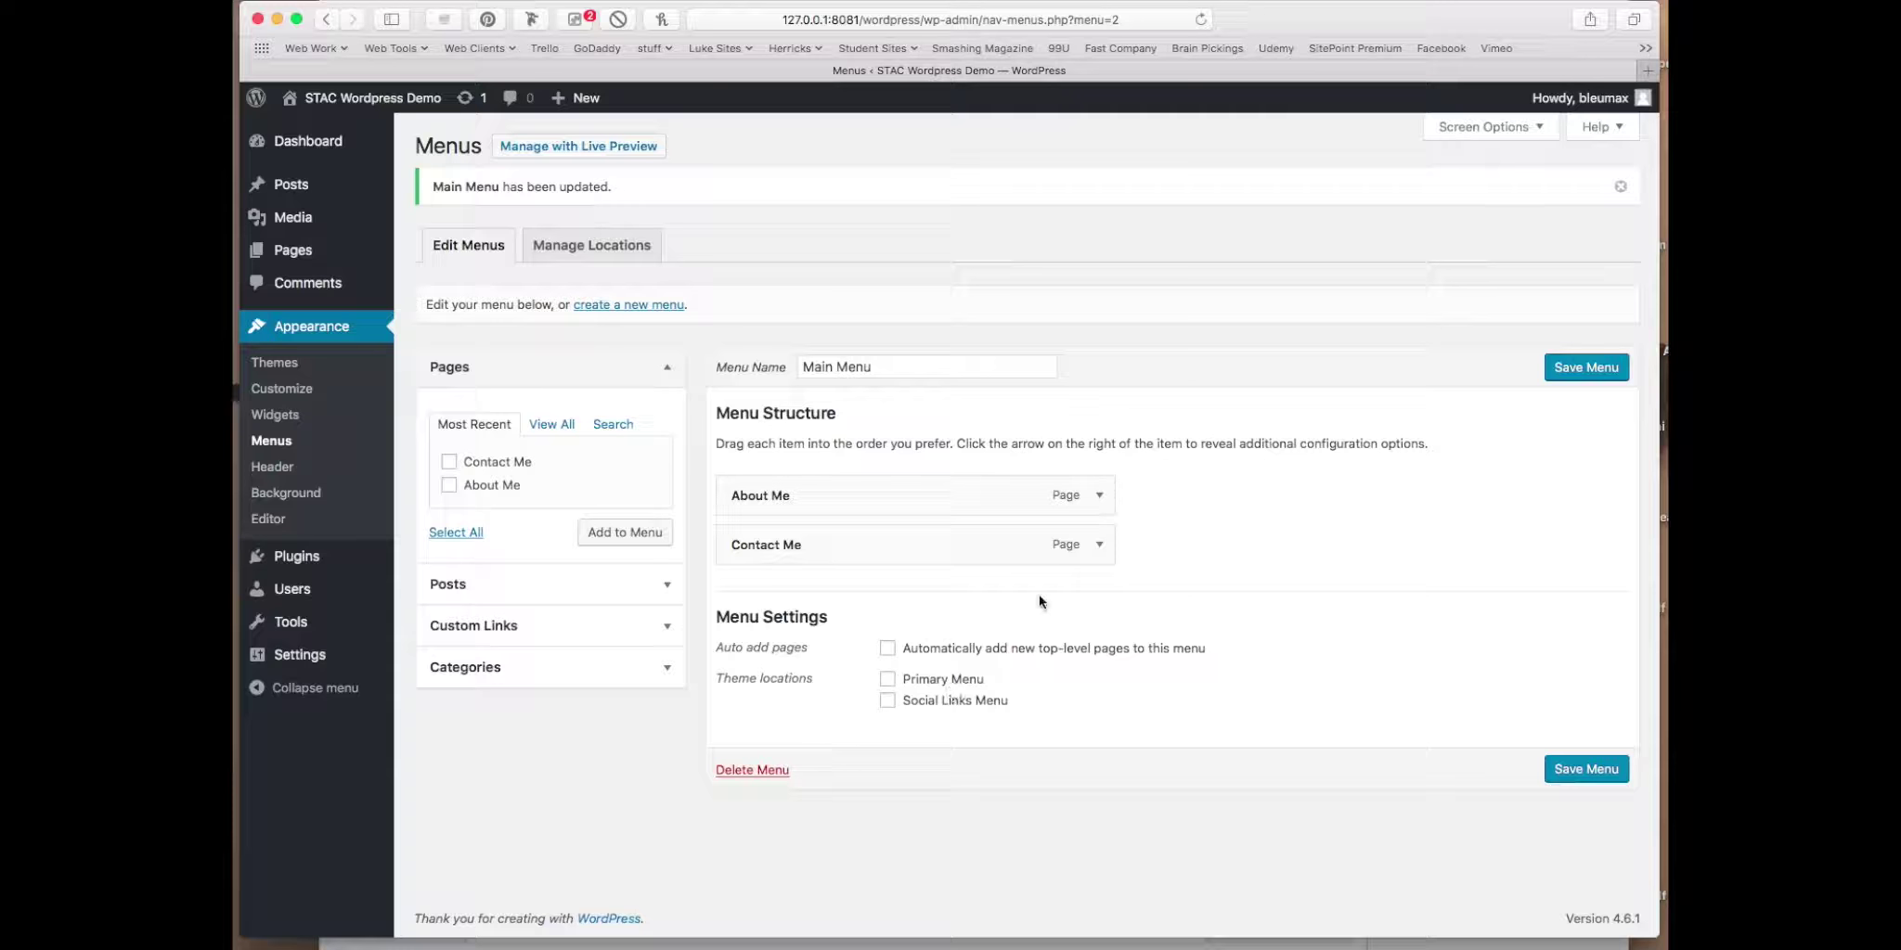
Step: Open the site's front page in a new tab and look through it for the navigation menu
super+click(405, 105)
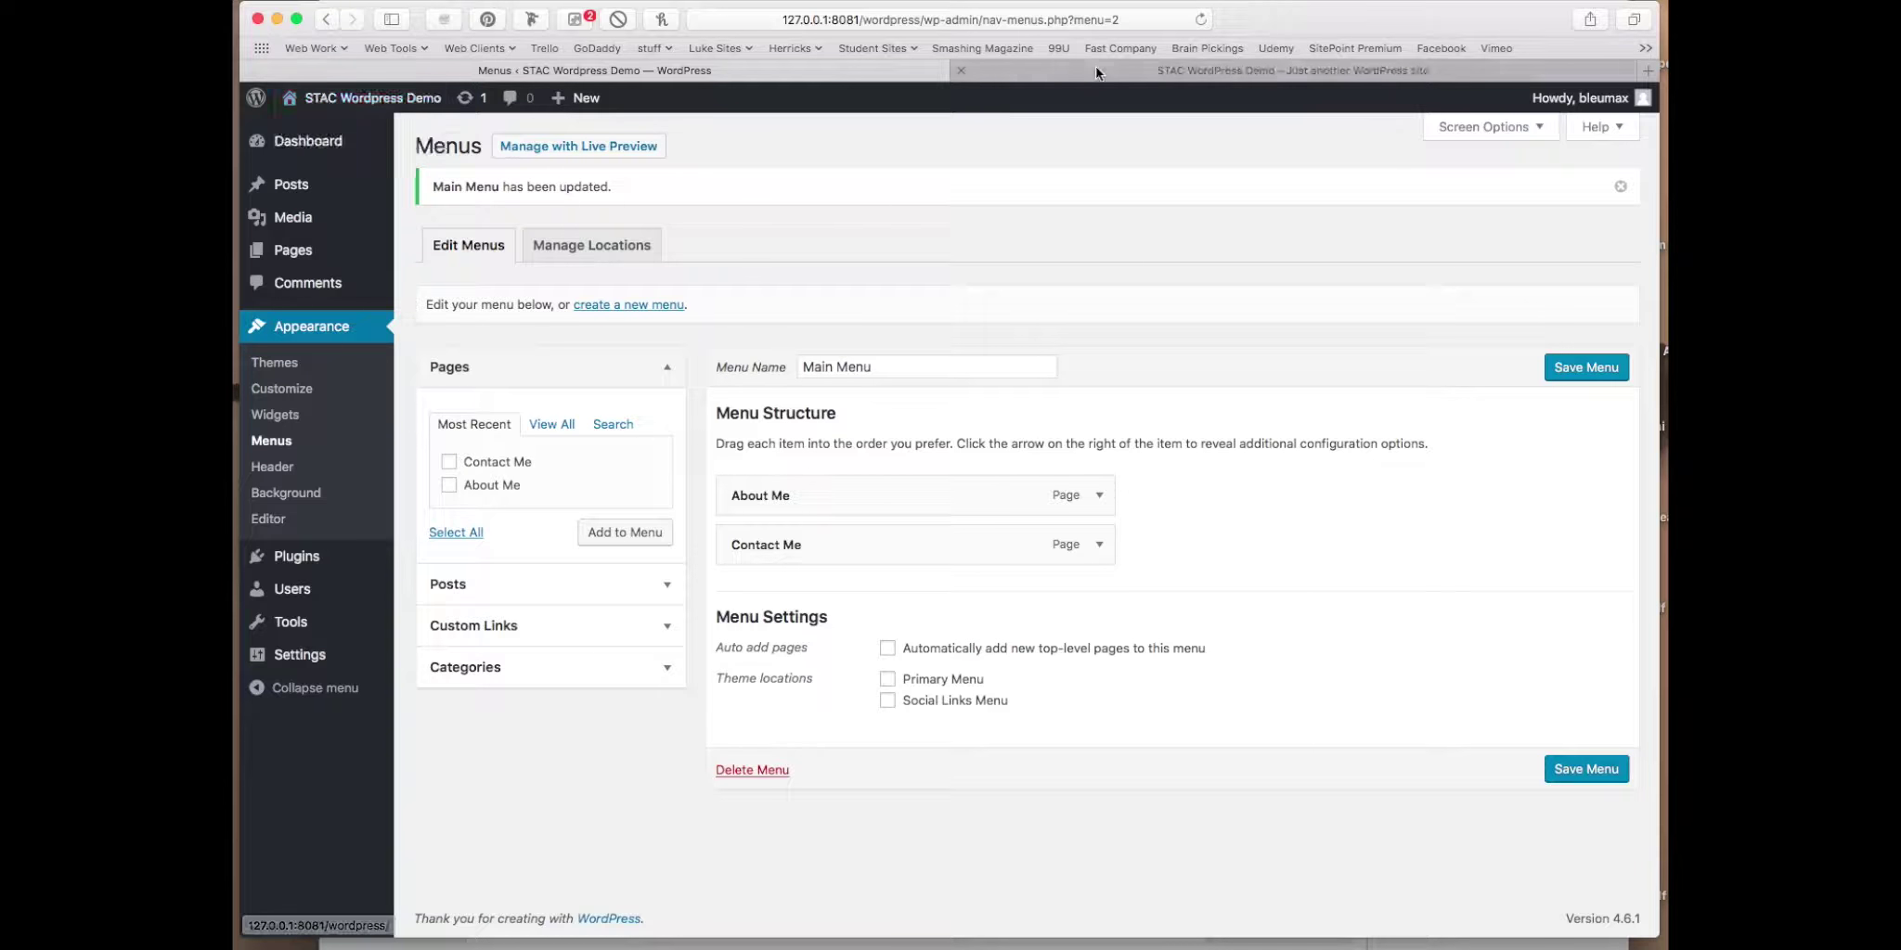
click(1096, 69)
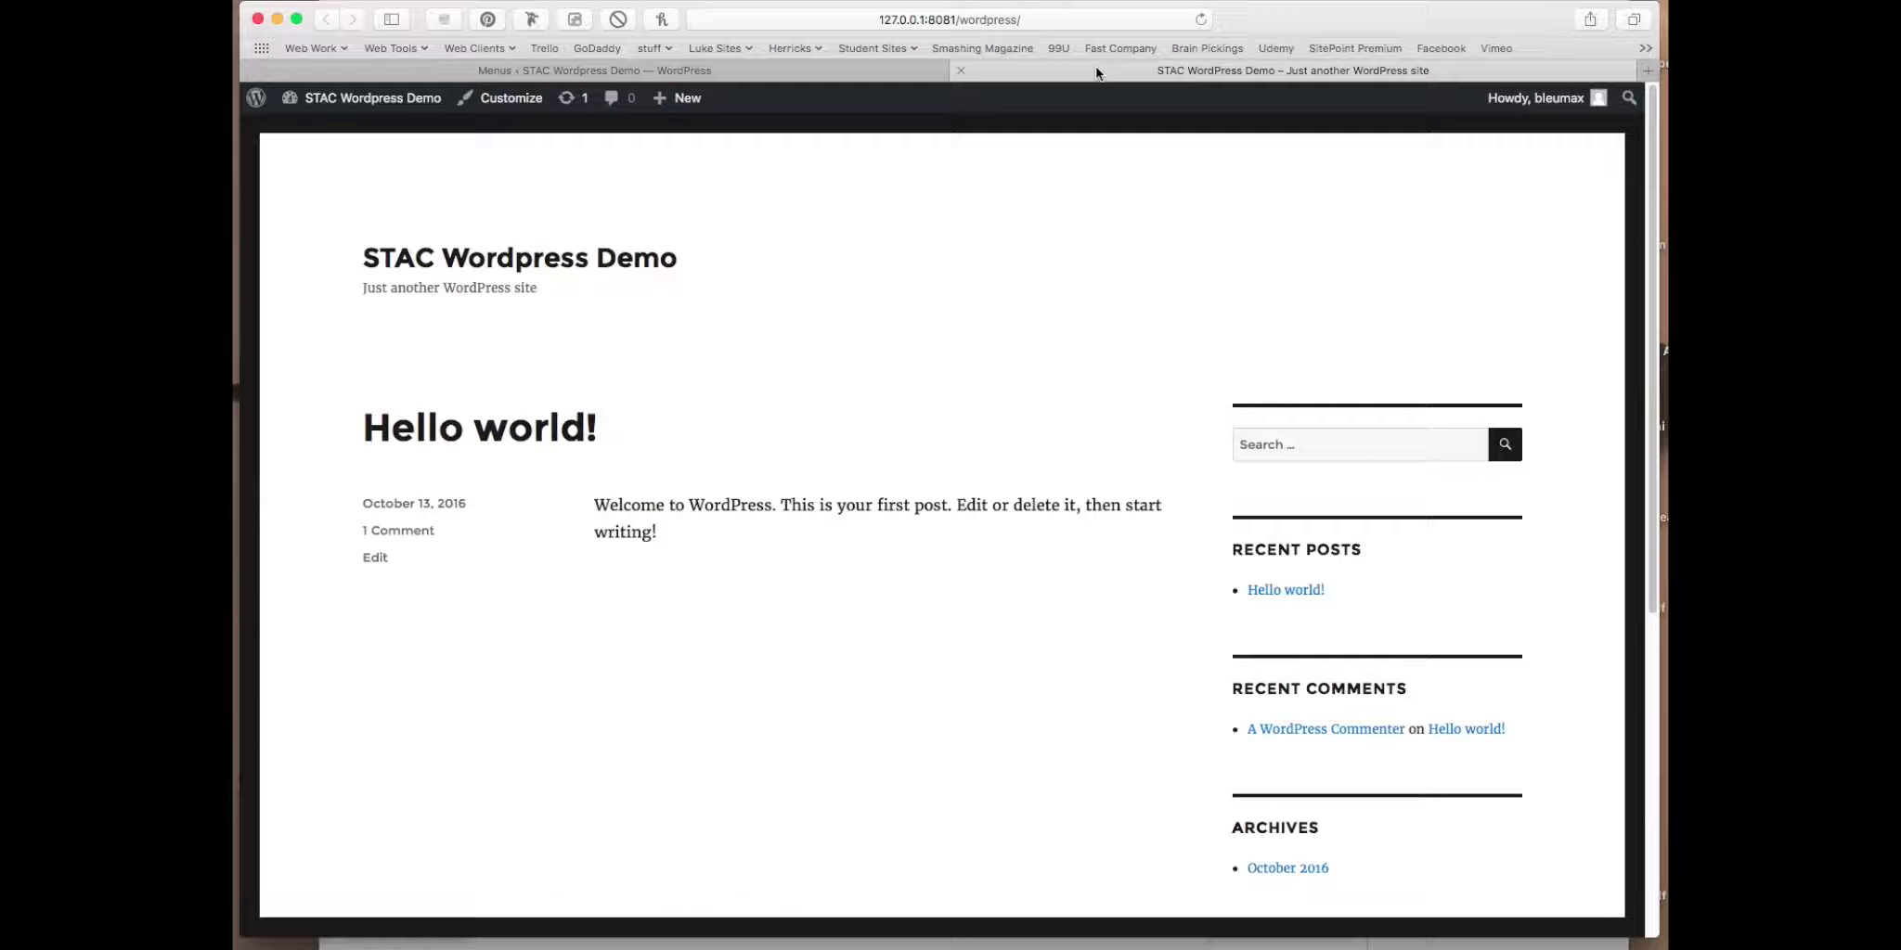
scroll(1082, 390, down, 6)
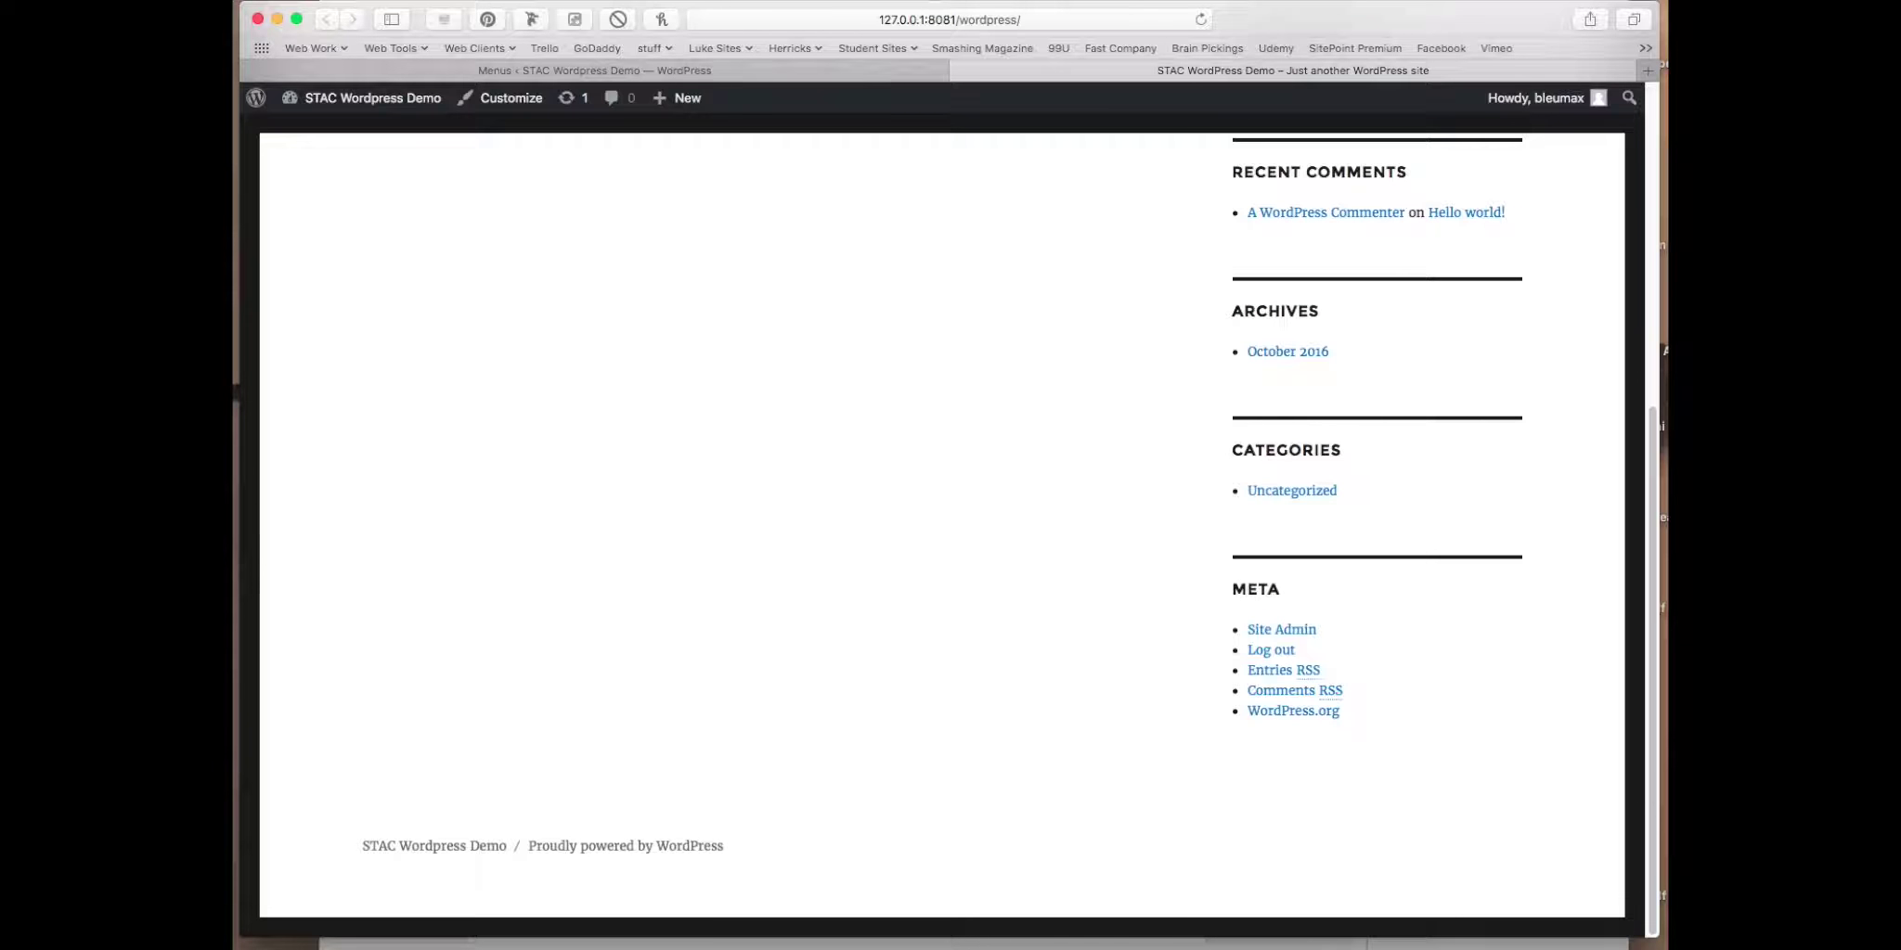
scroll(965, 678, up, 6)
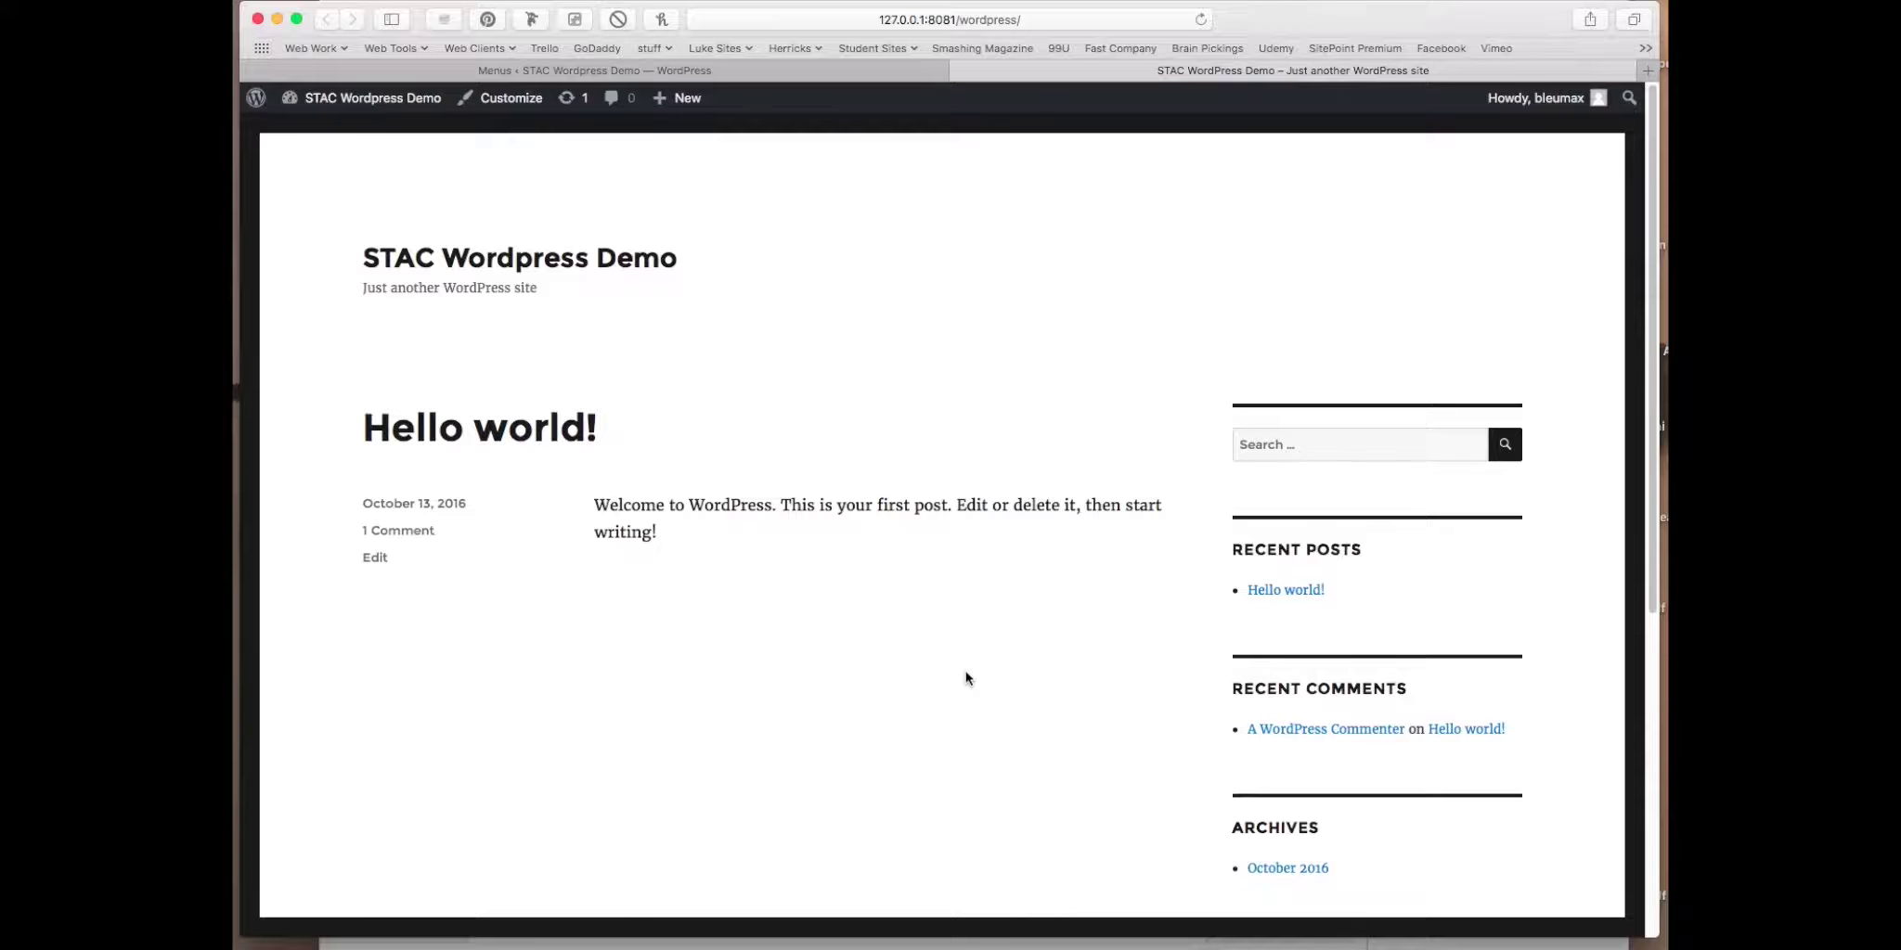
Step: Assign Main Menu to the Primary Menu theme location and save the menu
click(688, 71)
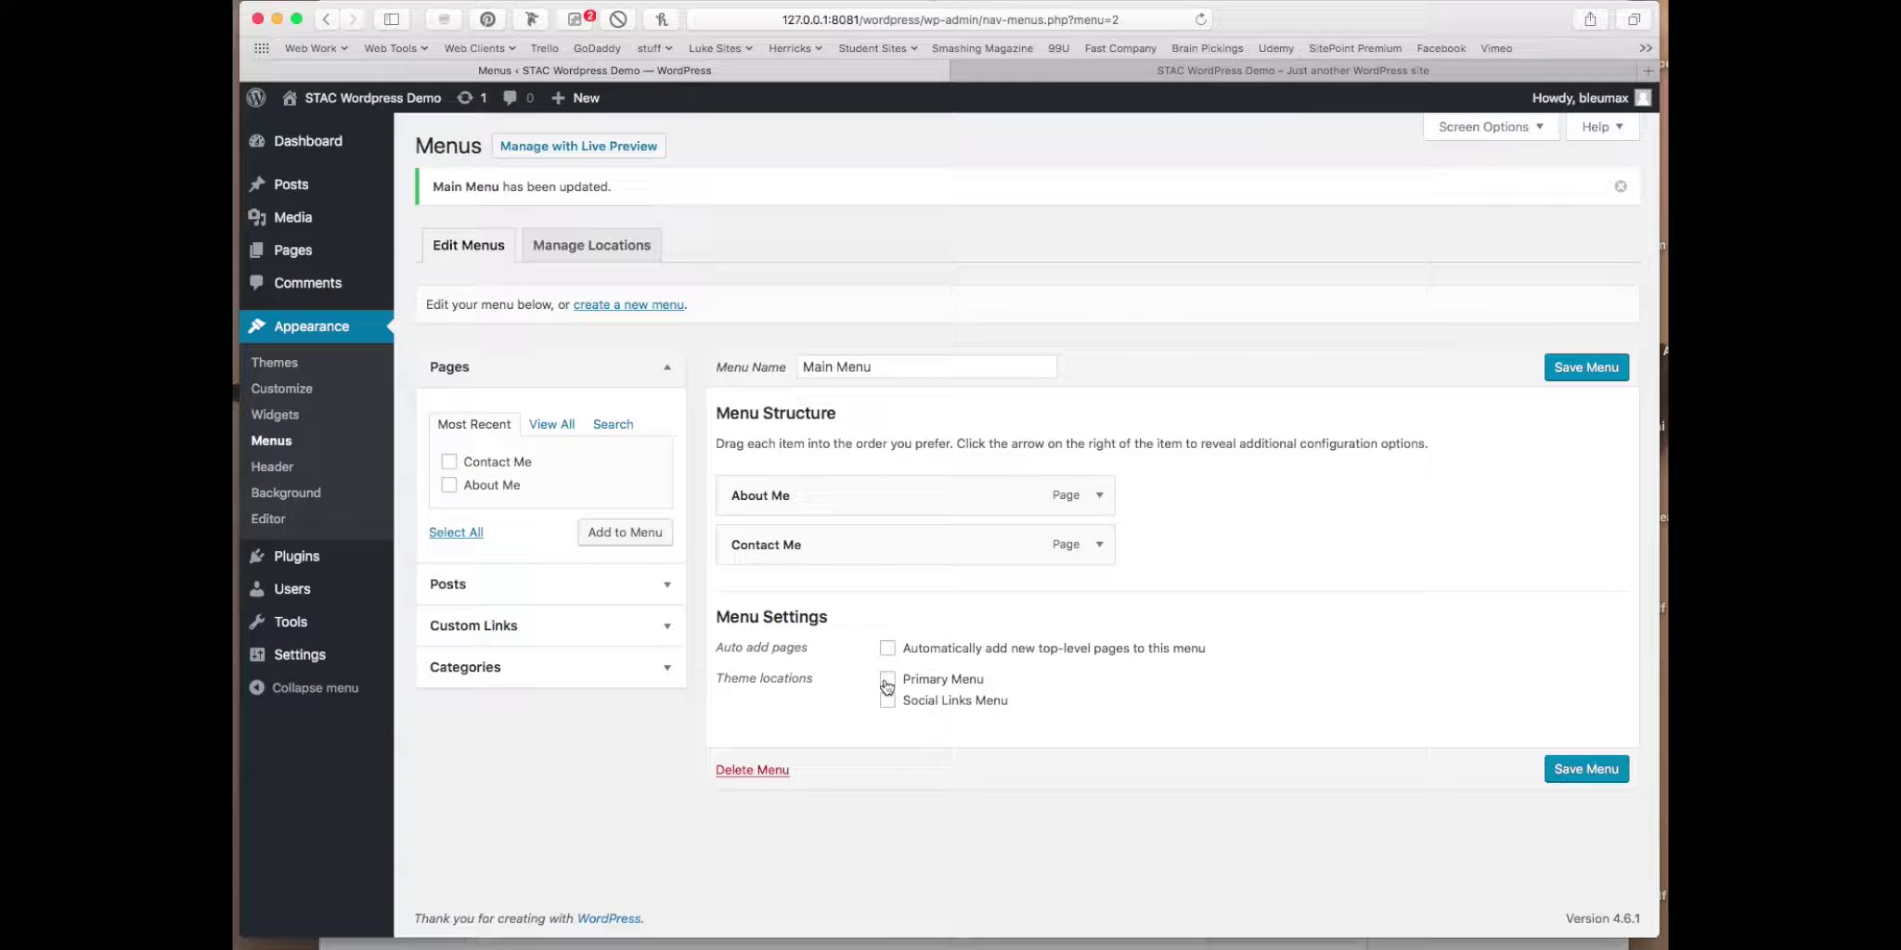
click(1604, 785)
Step: Reload the site's front page and test the About Me and Contact Me links in its navigation
click(1245, 73)
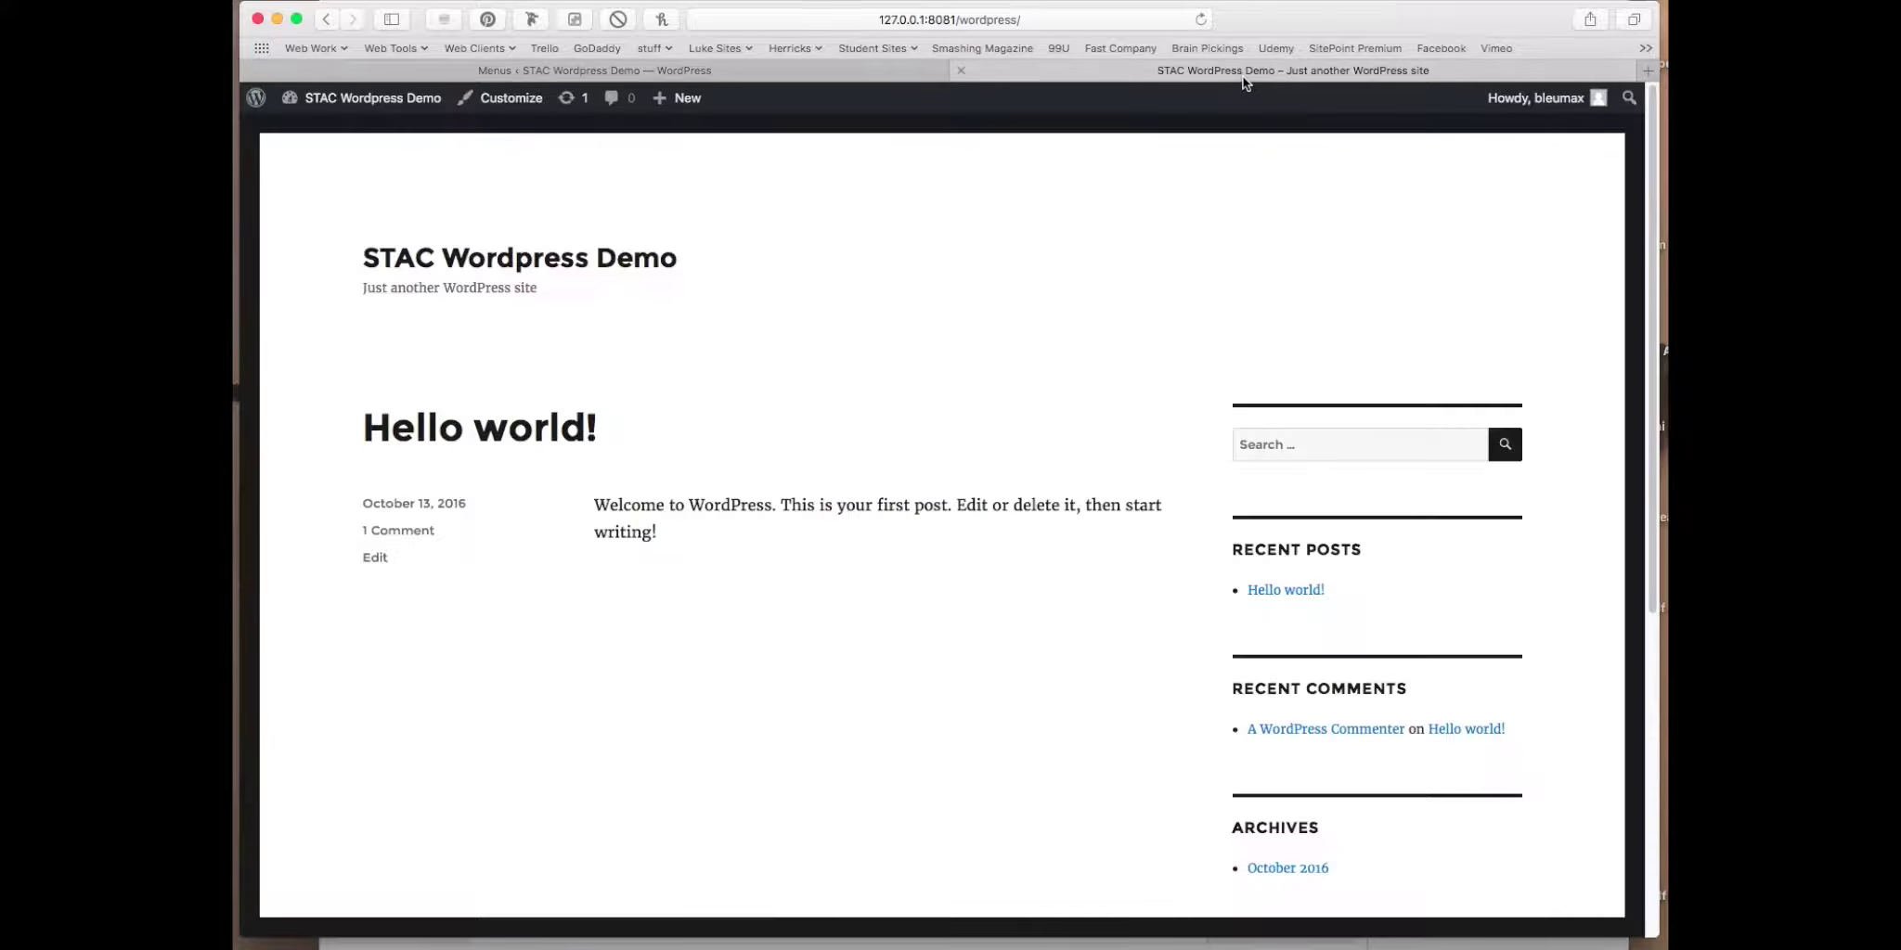
click(1201, 19)
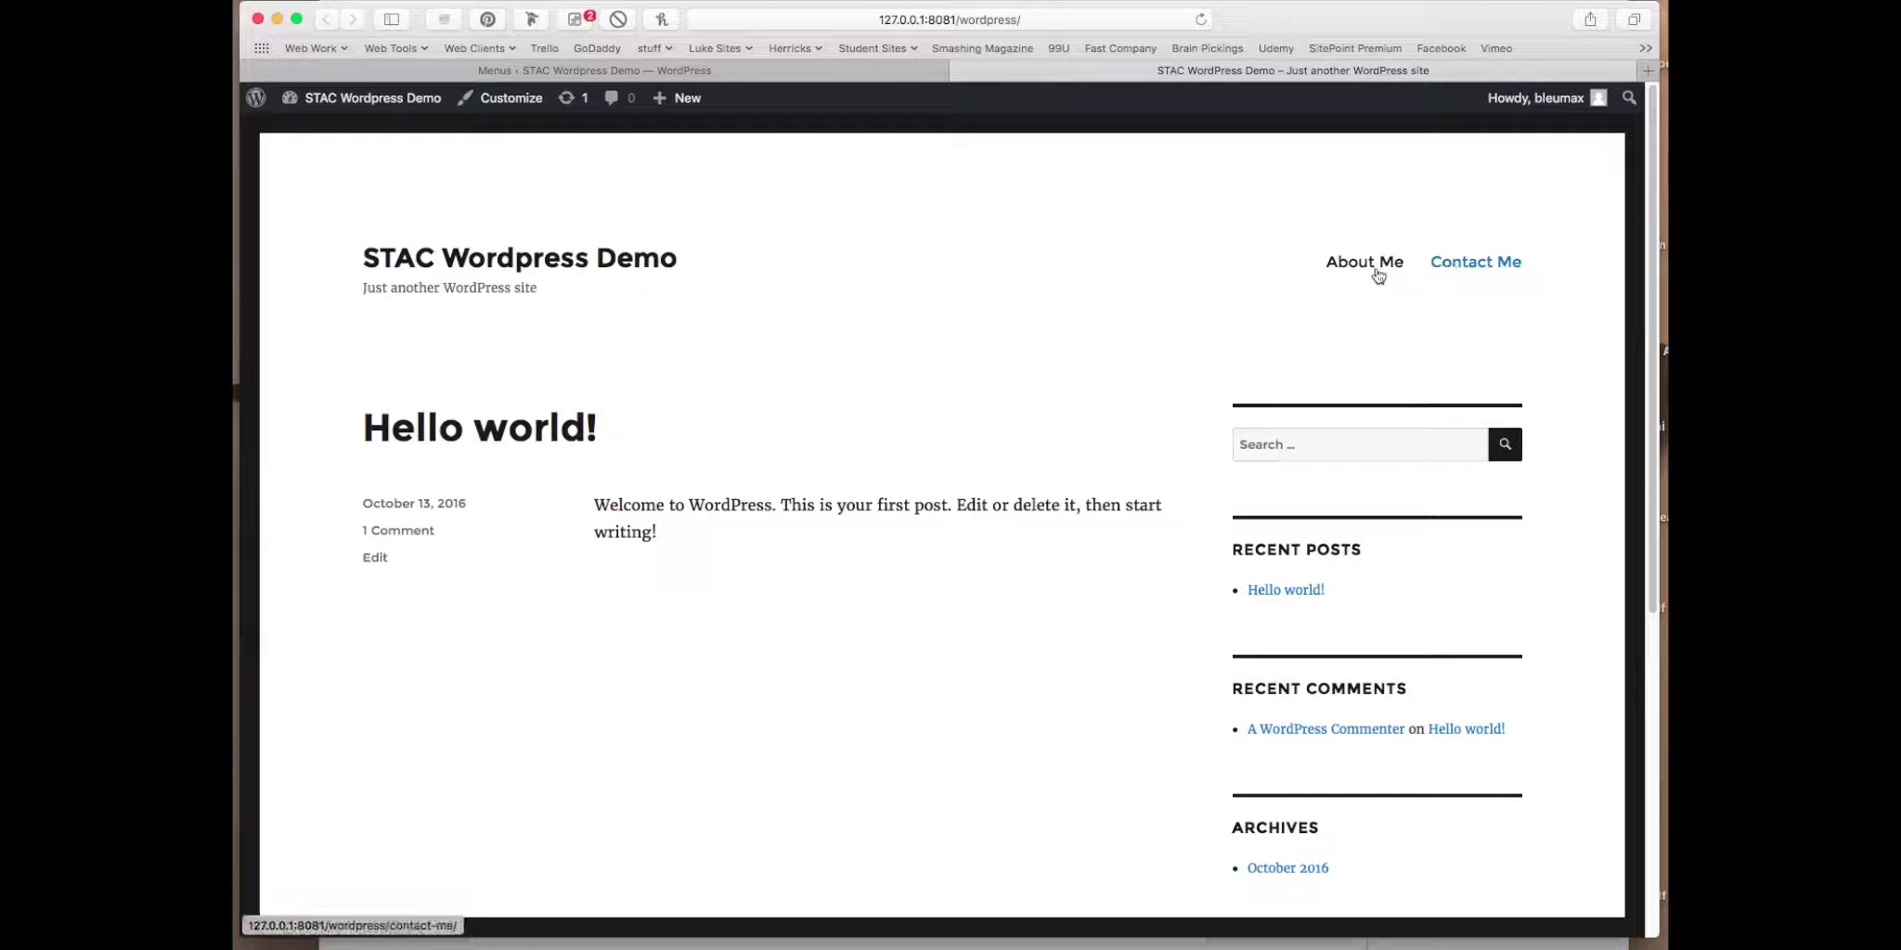
click(1389, 266)
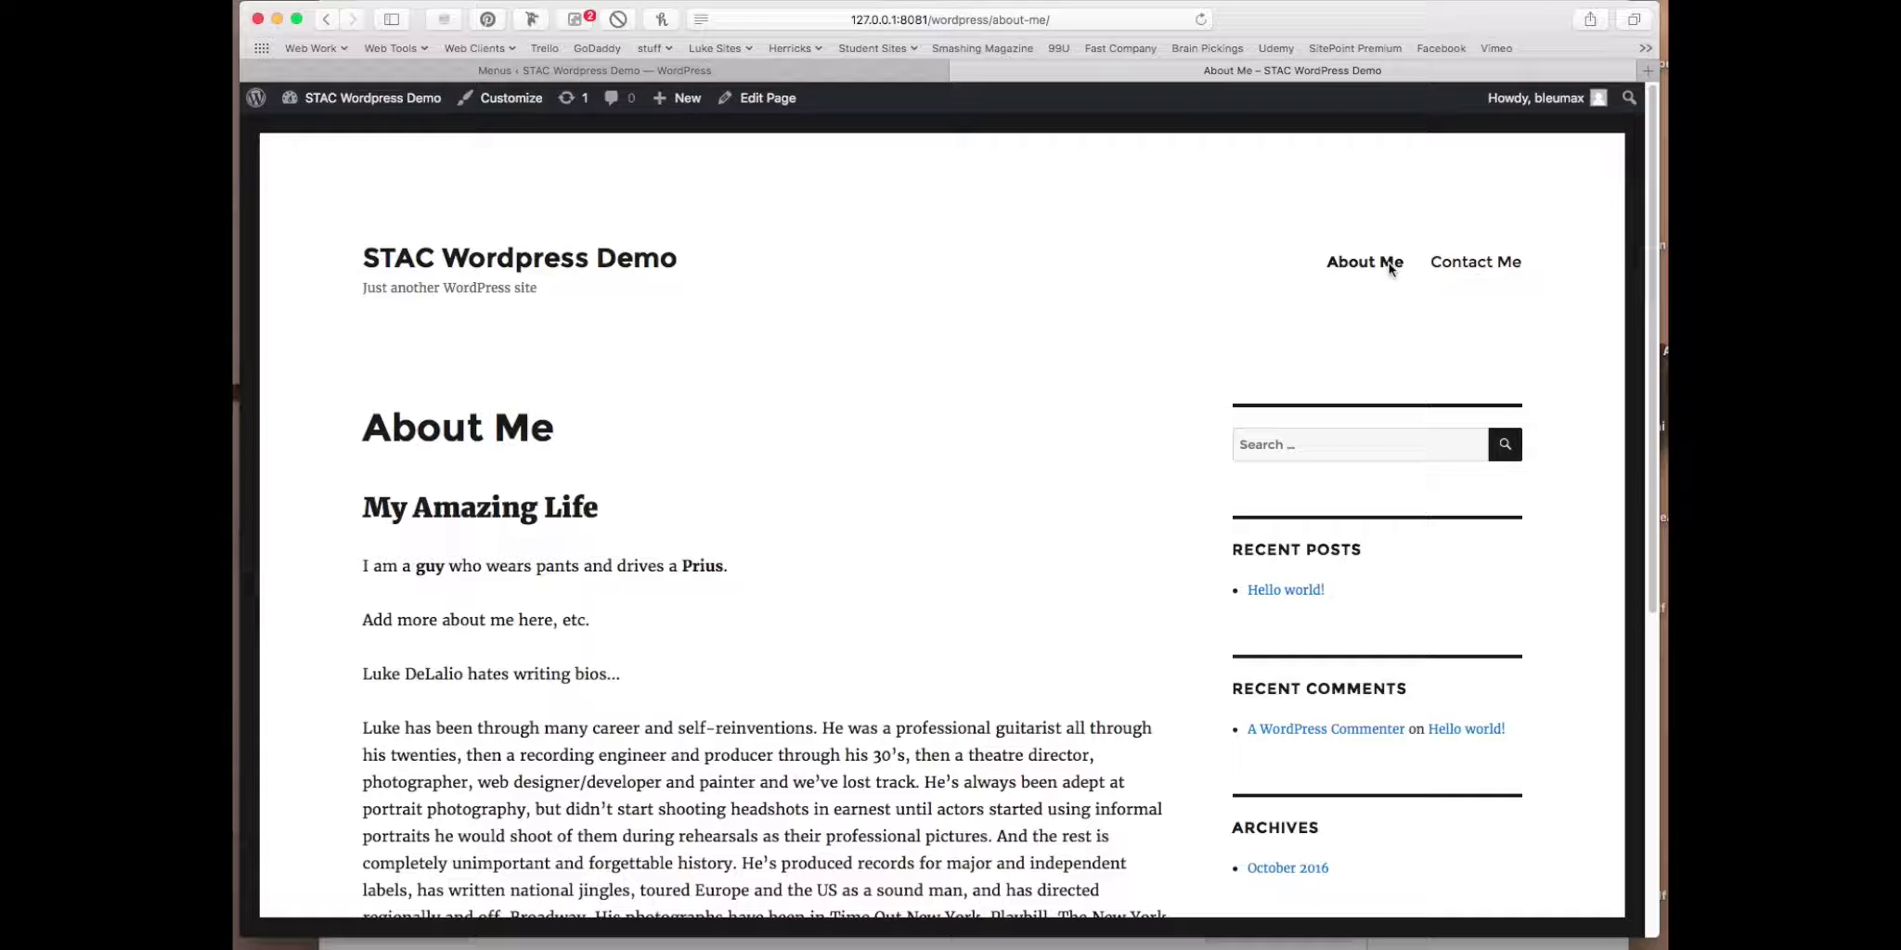
click(1472, 263)
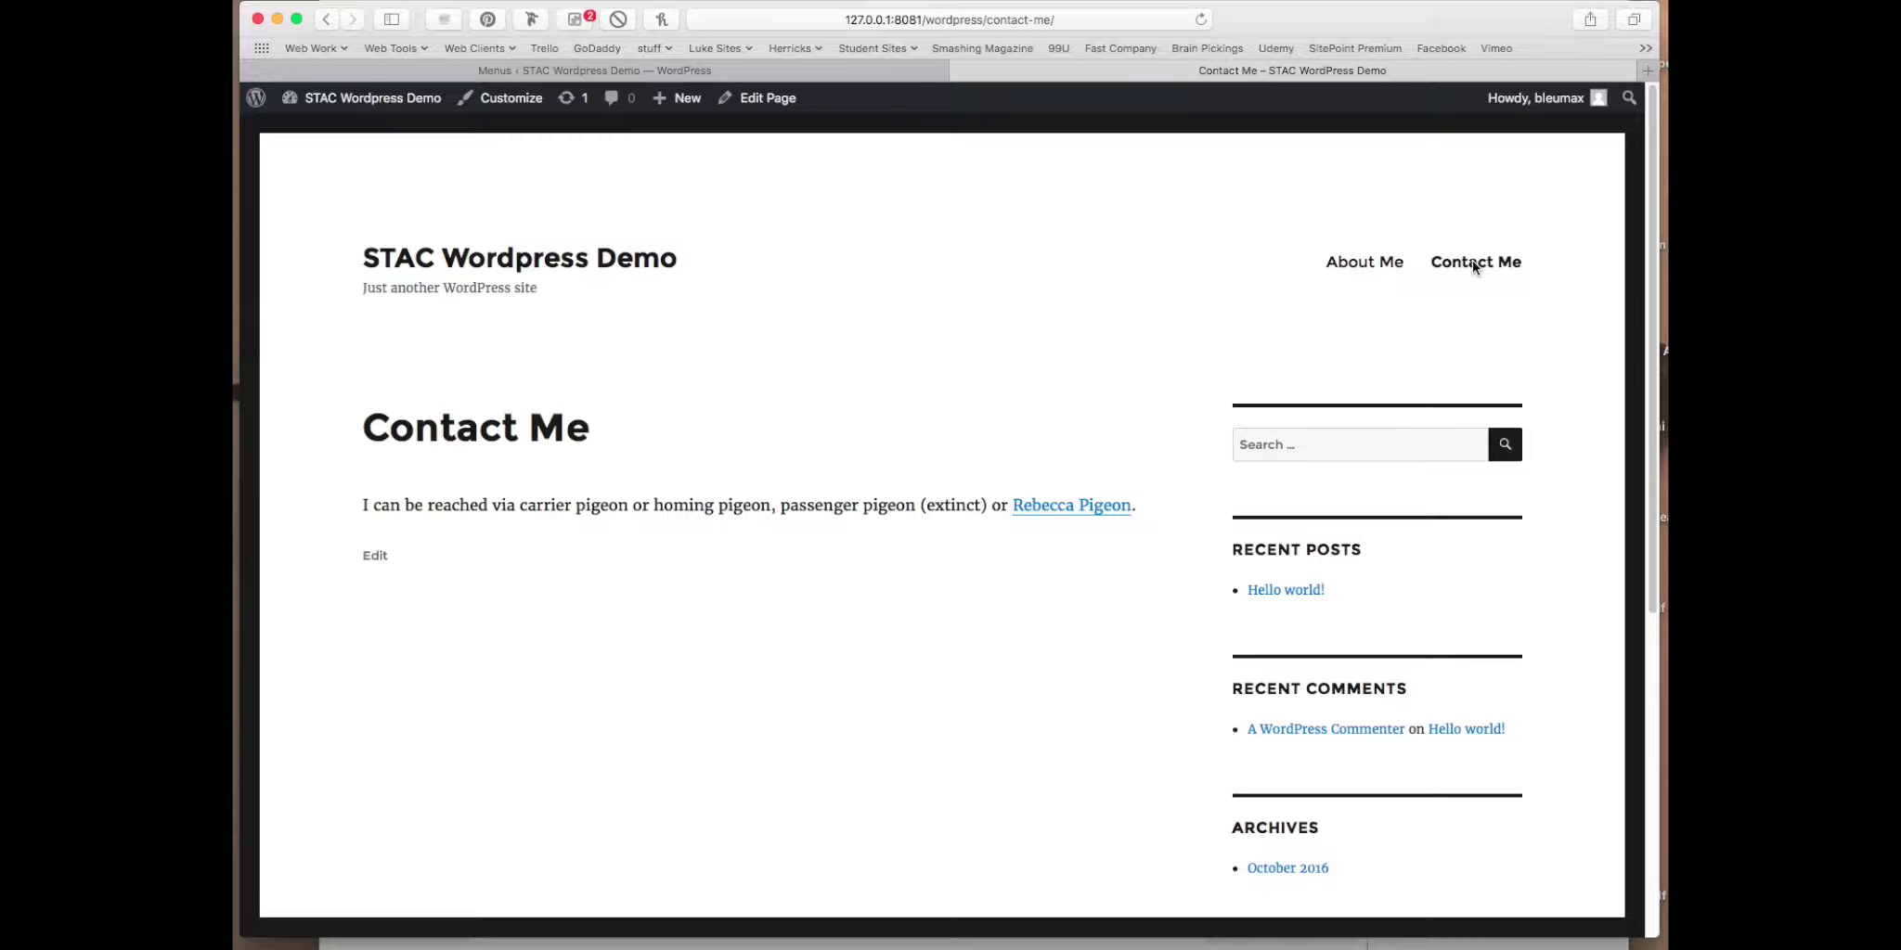
Step: Make Contact Me a sub item of About Me in Main Menu, save the menu and reload the Contact Me page on the site
click(747, 73)
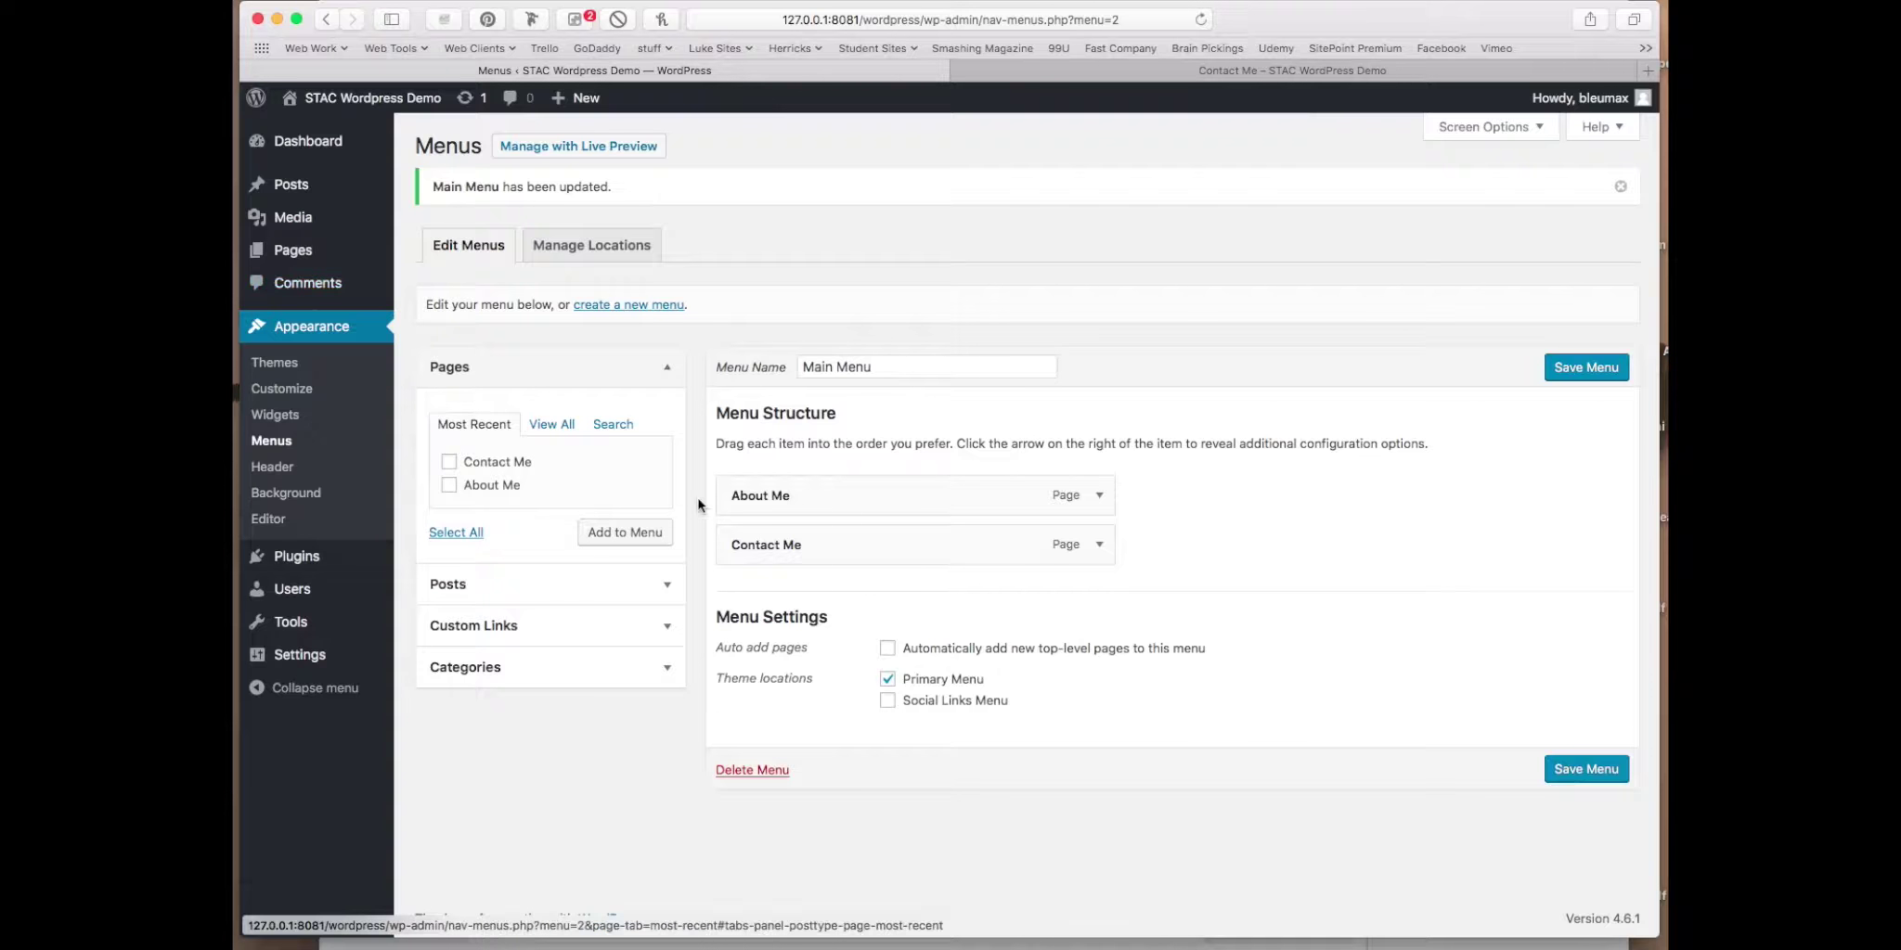
mouse_move(805, 542)
mouse_down()
mouse_move(781, 548)
mouse_move(837, 544)
mouse_up()
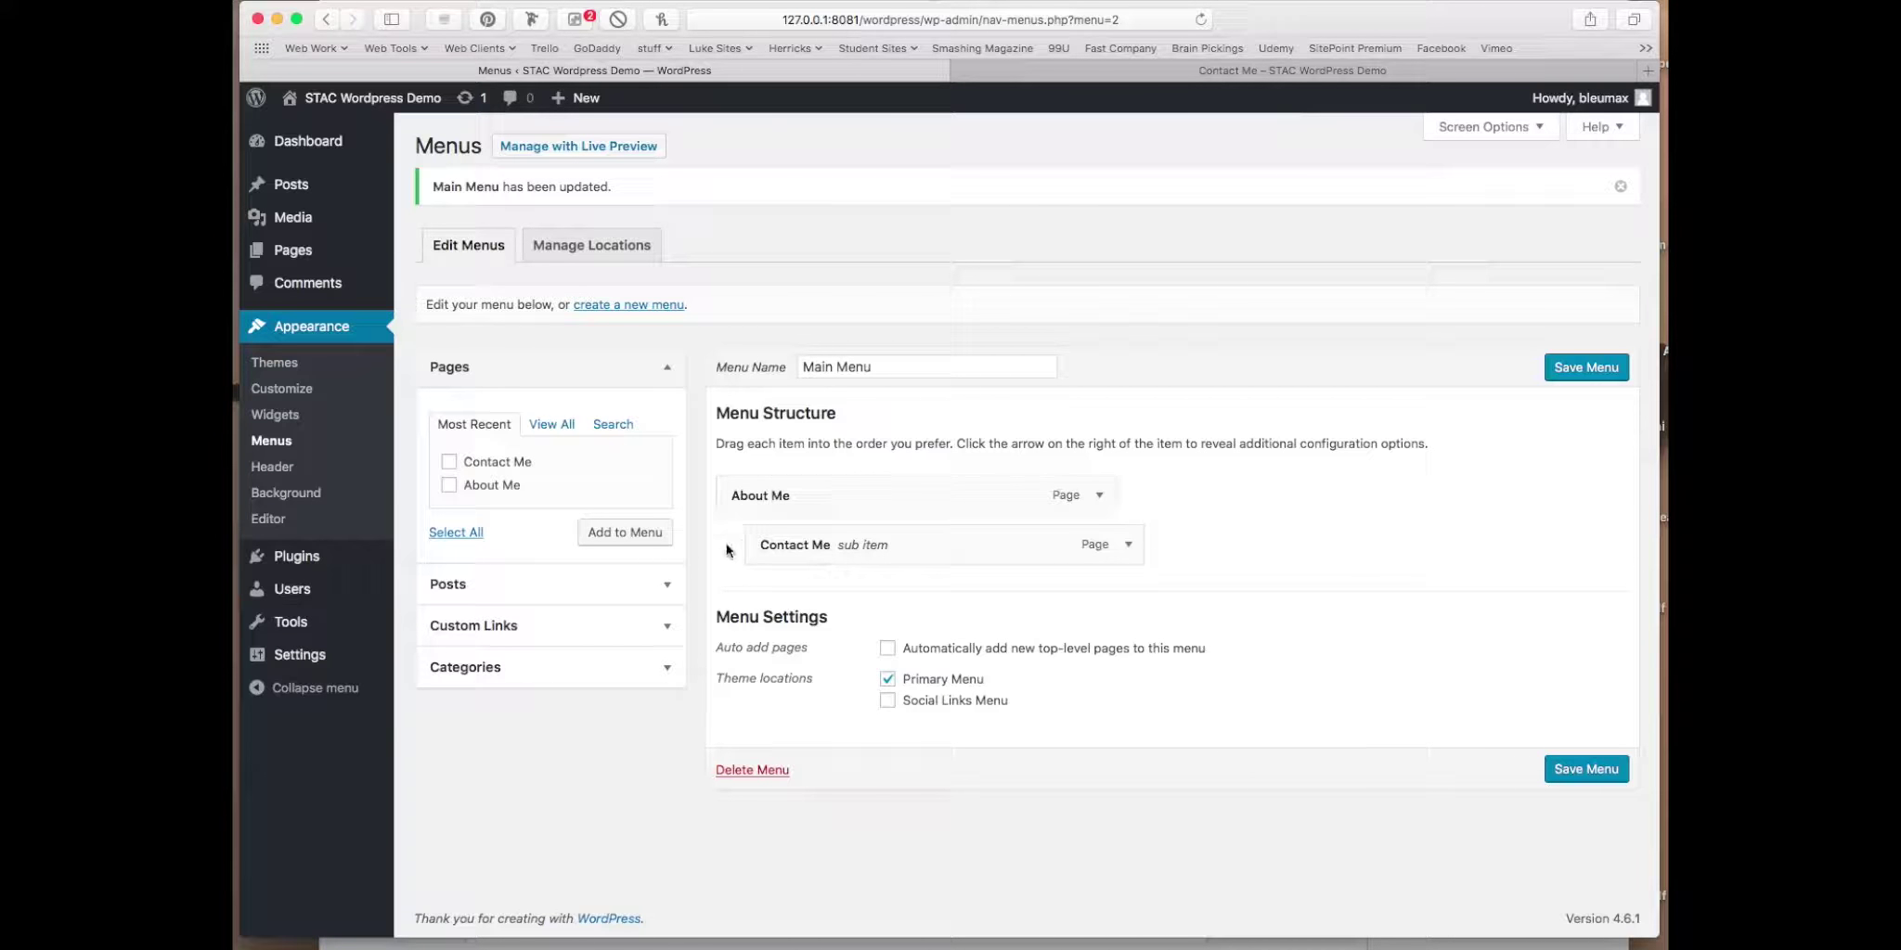
click(1606, 369)
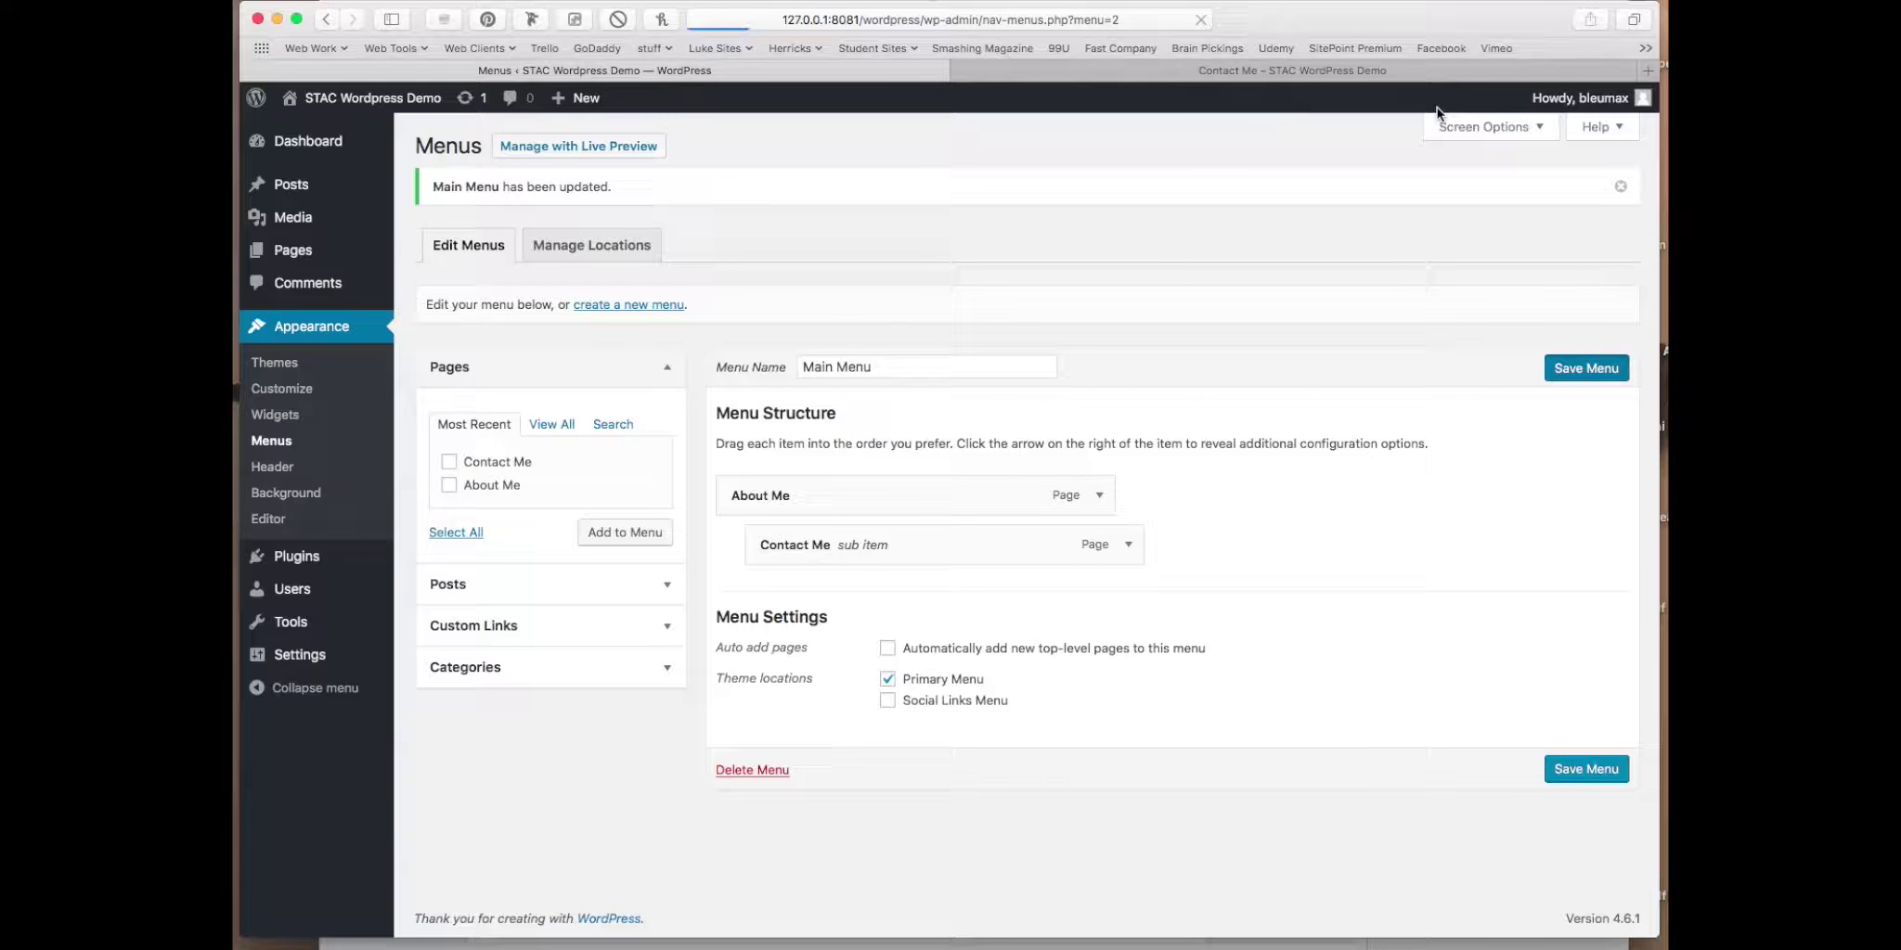
click(1378, 68)
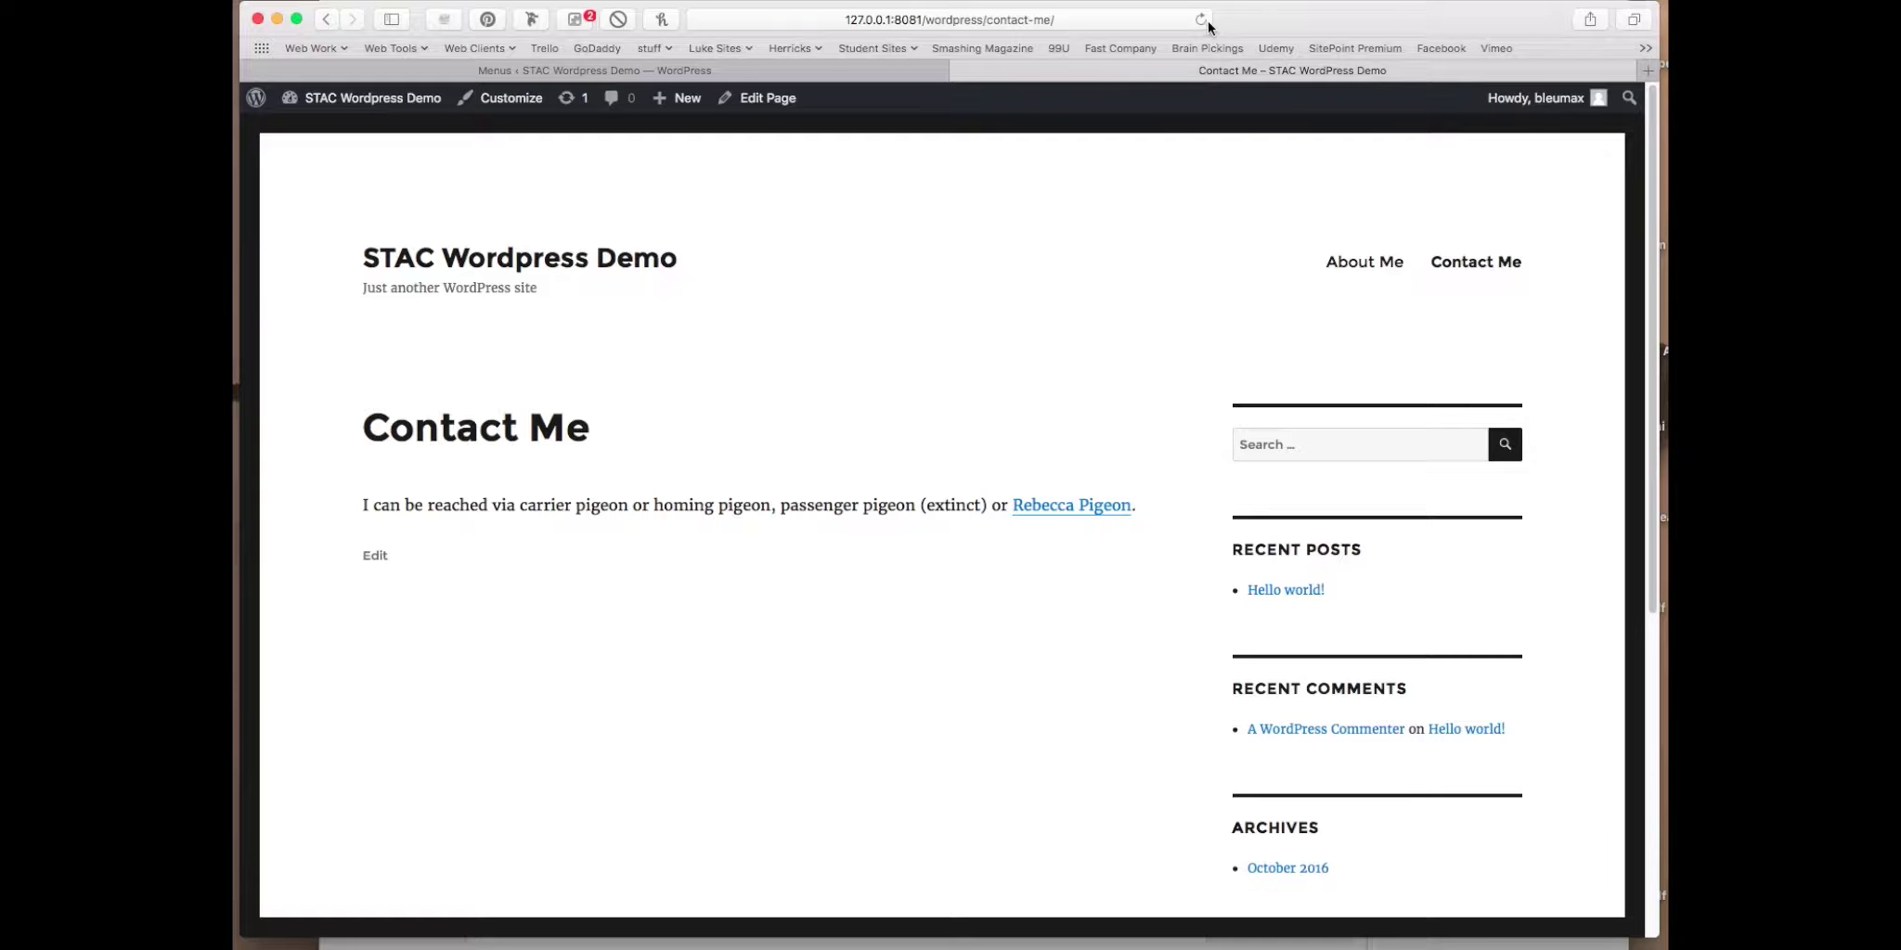
key(super+r)
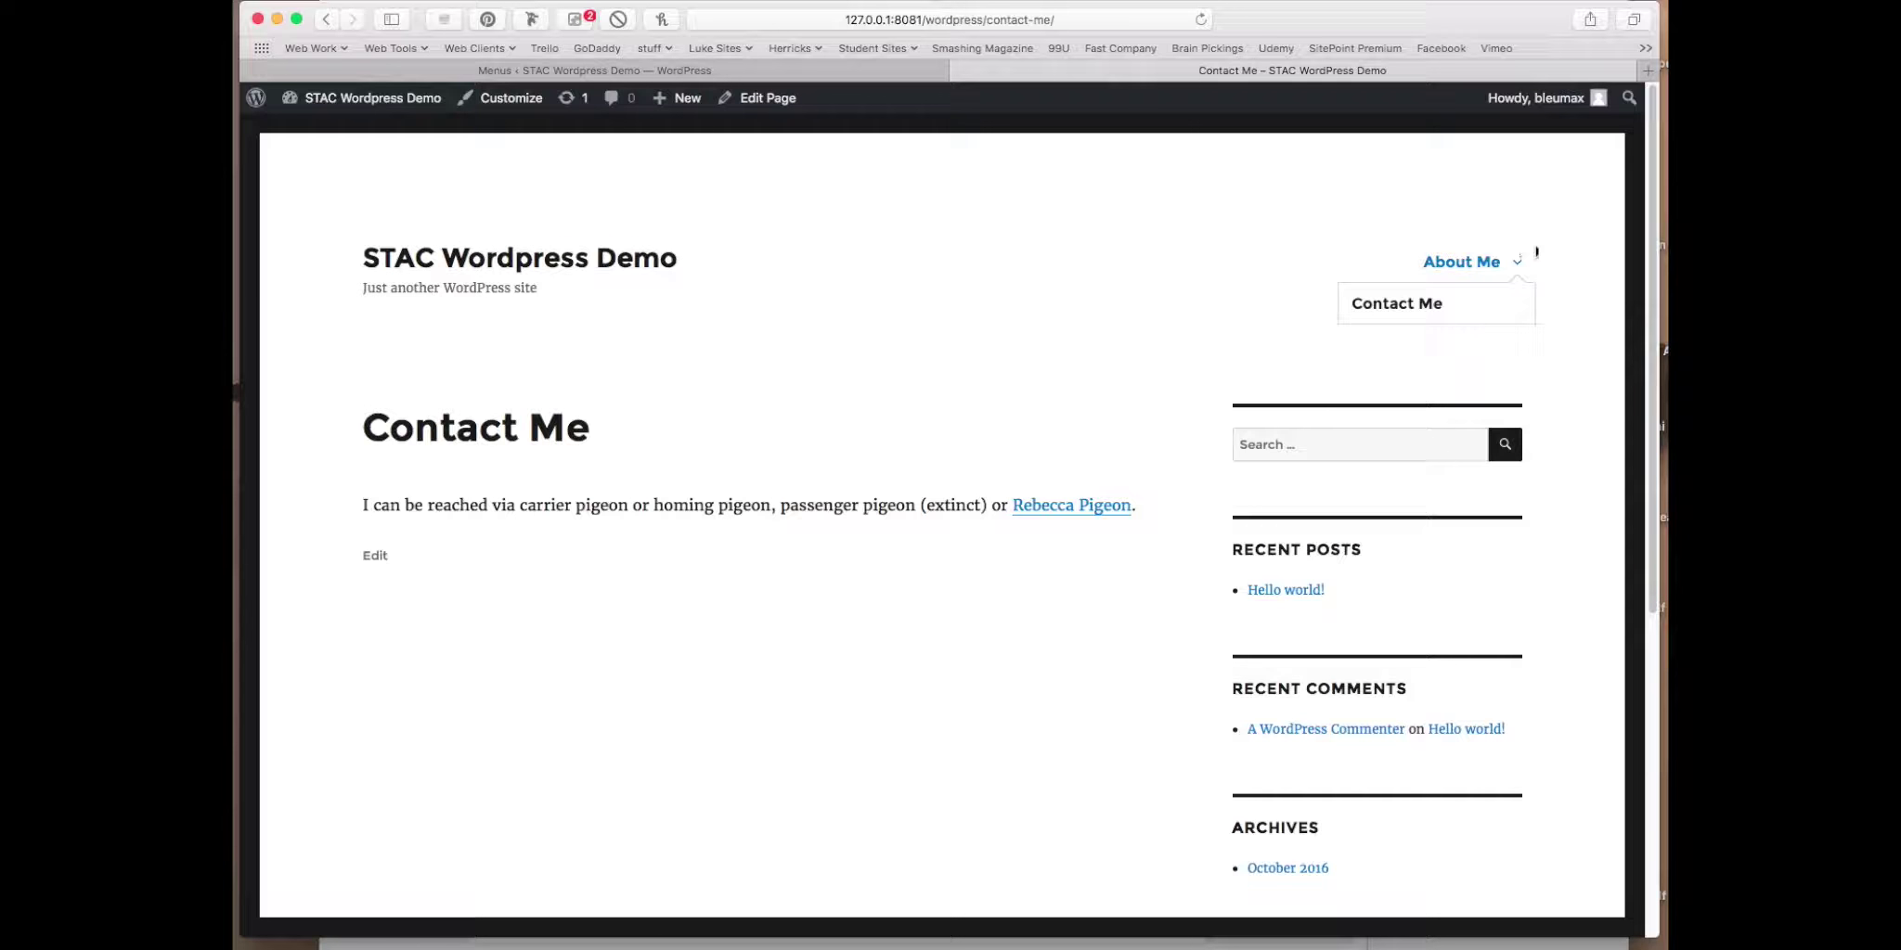
Step: Test the About Me and nested Contact Me links on the site, and move Contact Me back to Main Menu's top level
click(1516, 258)
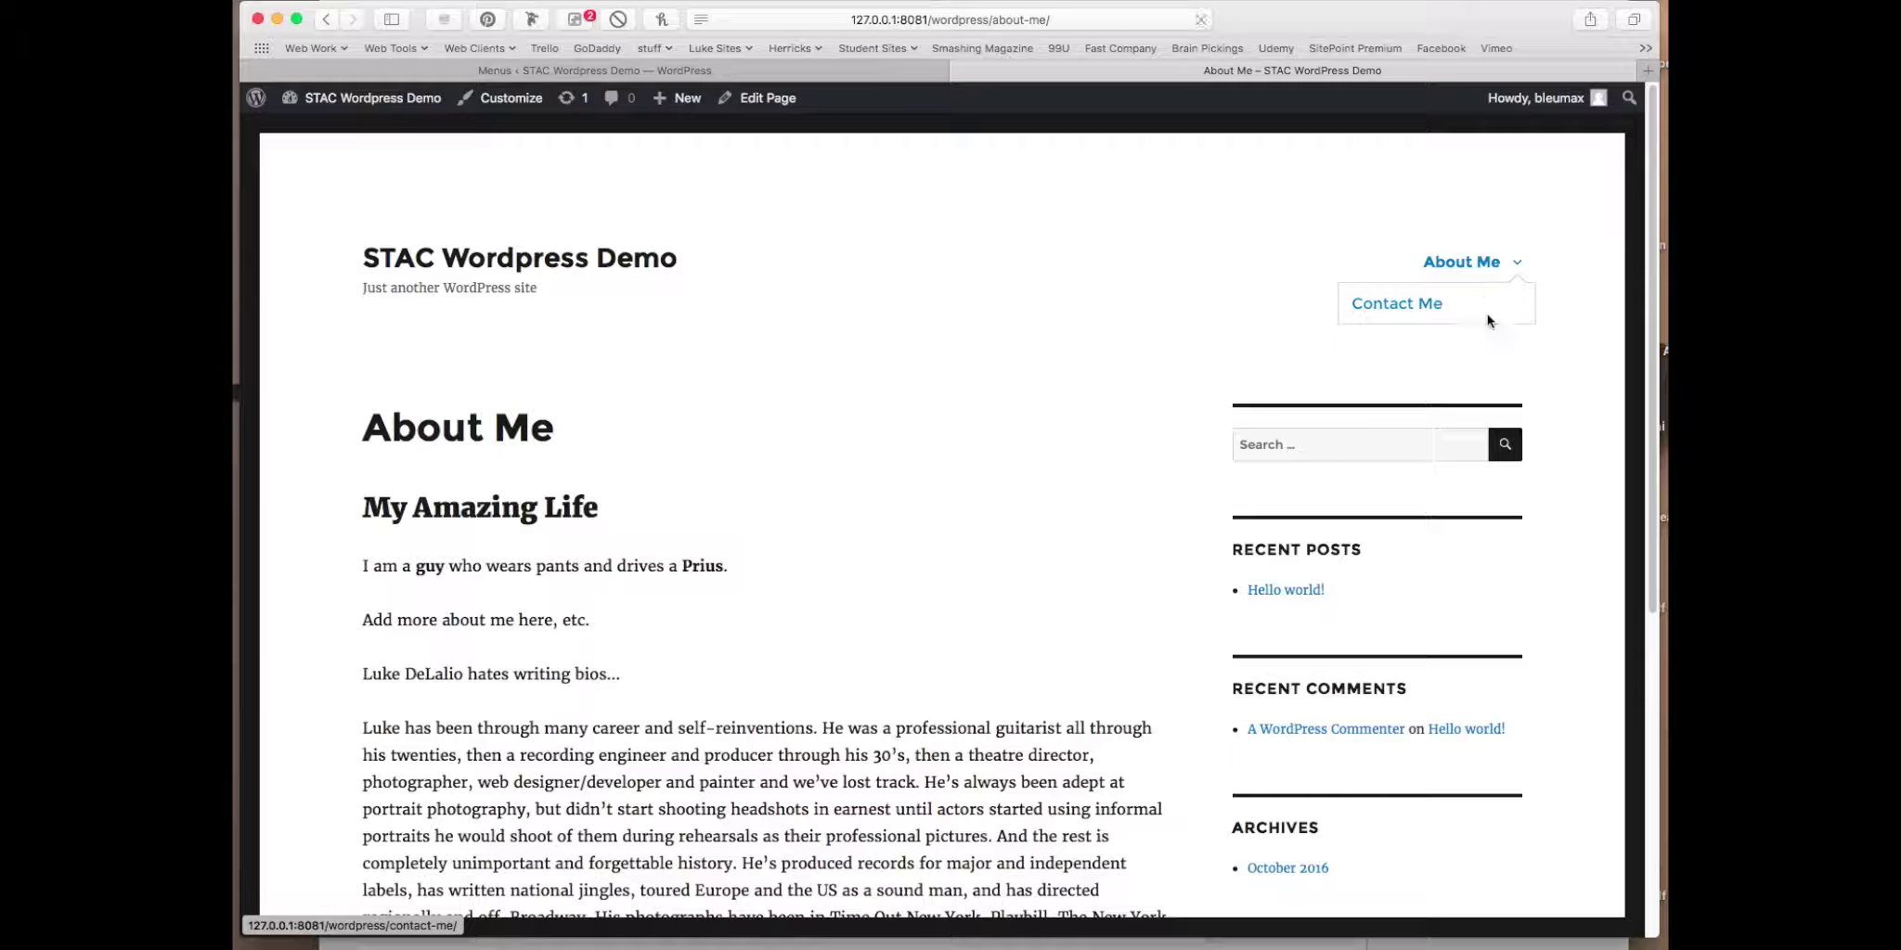
click(1487, 313)
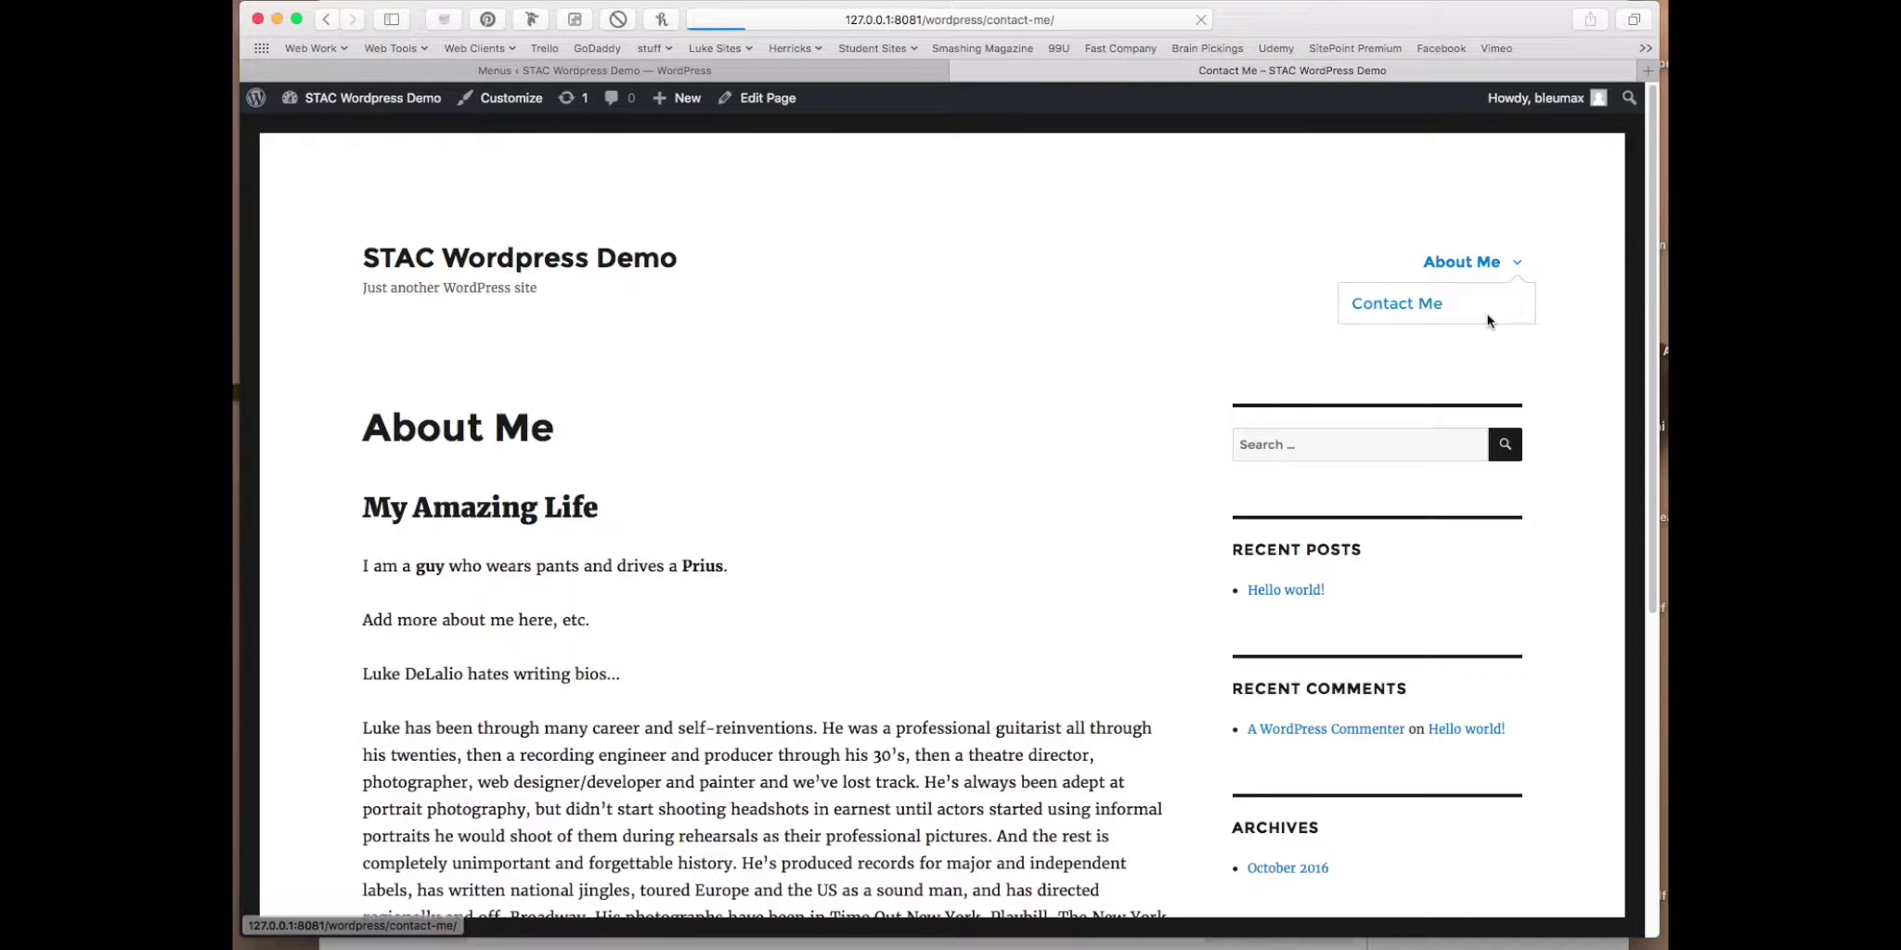
click(800, 76)
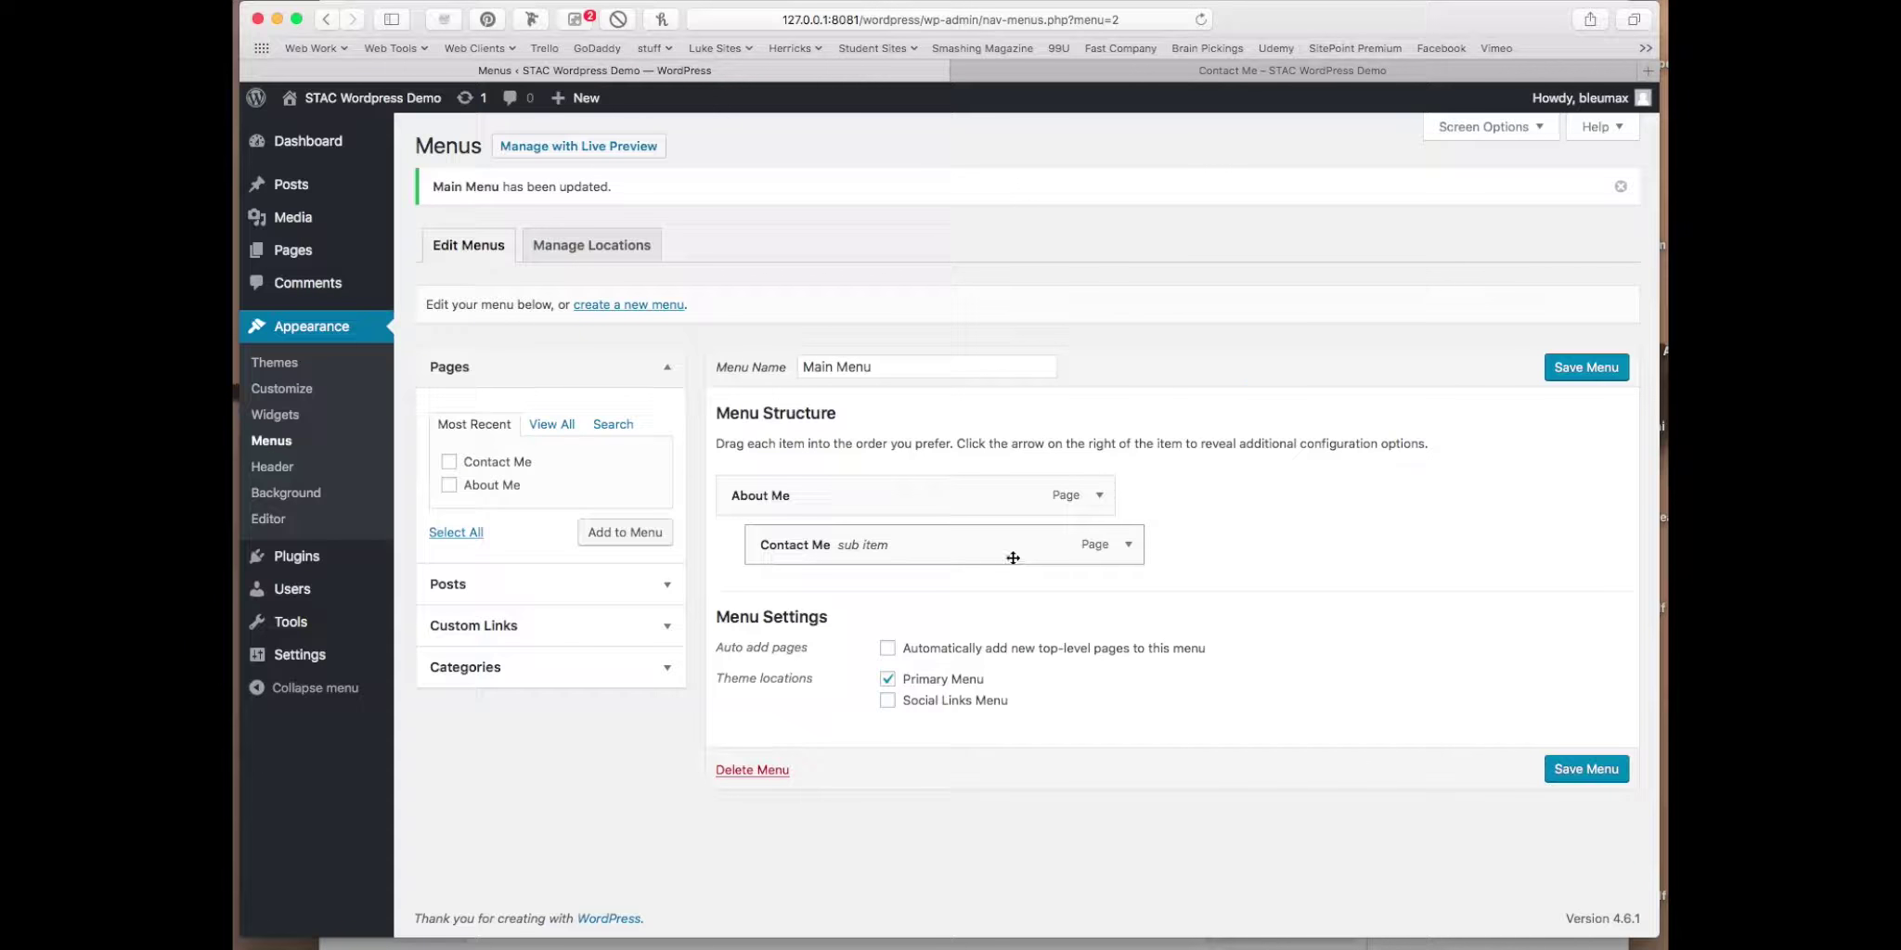
drag(995, 552, 956, 551)
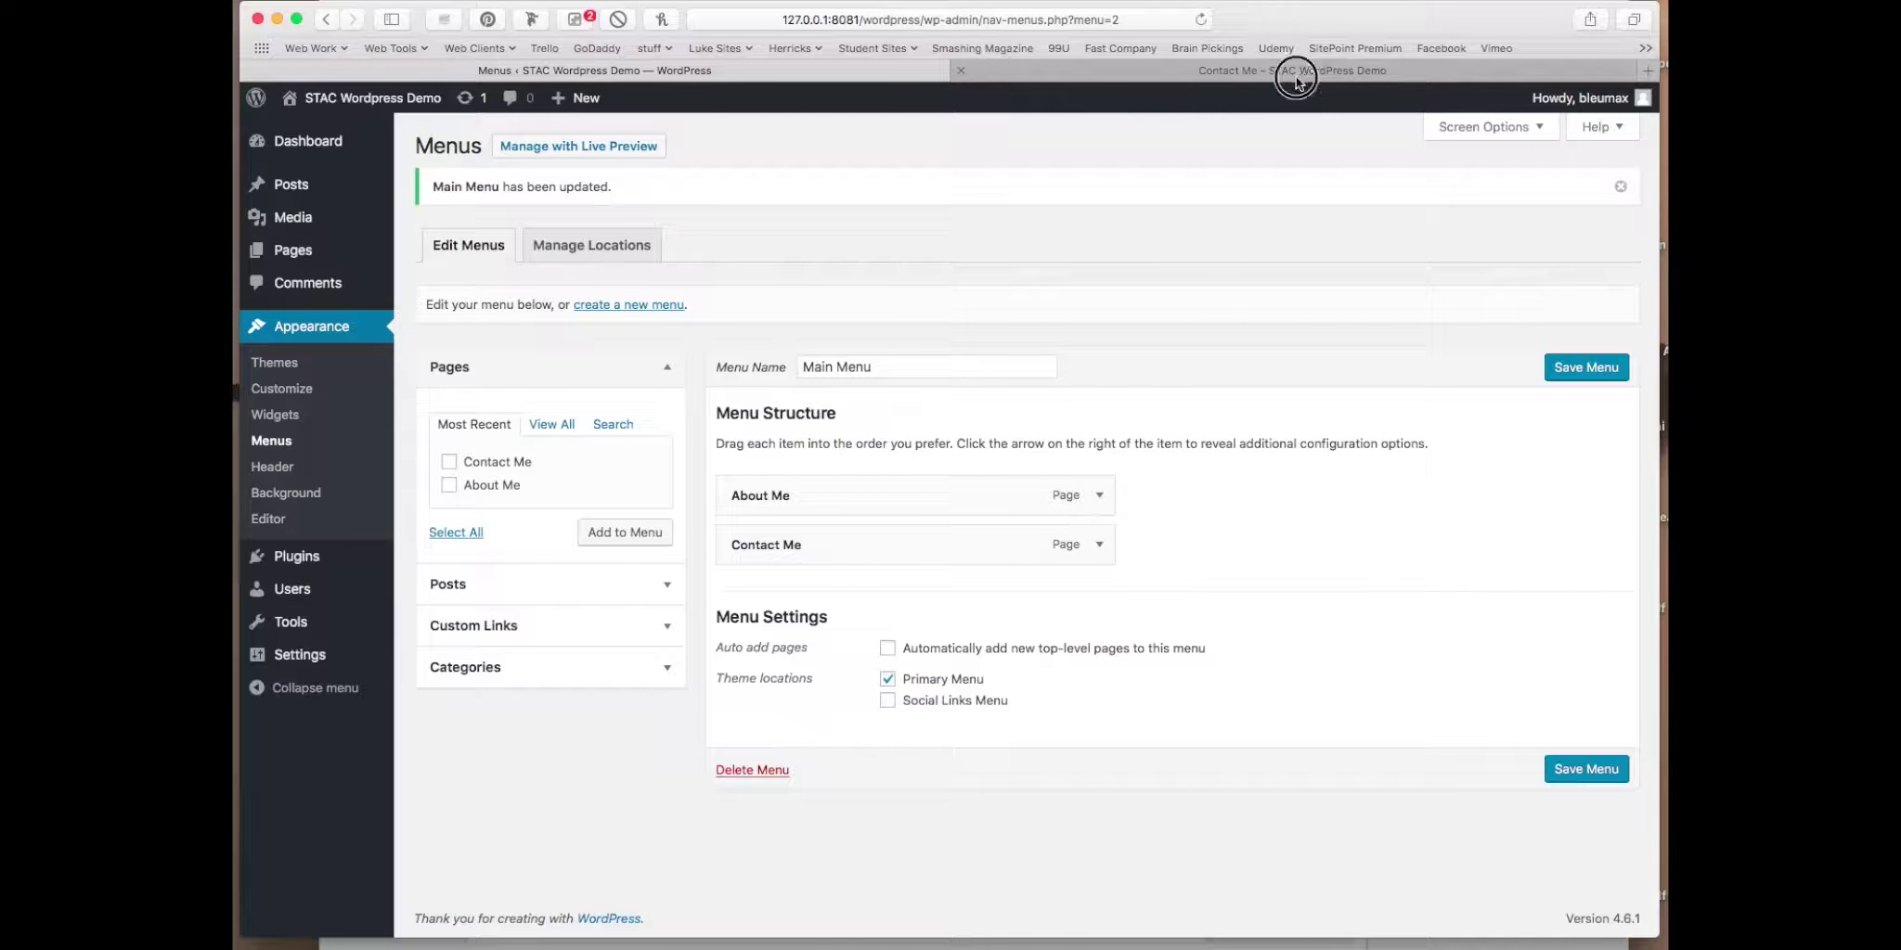
Step: Open stacworld.net in a new tab, examine its drop-down navigation and open Artist's Bio under Assignments
click(1296, 77)
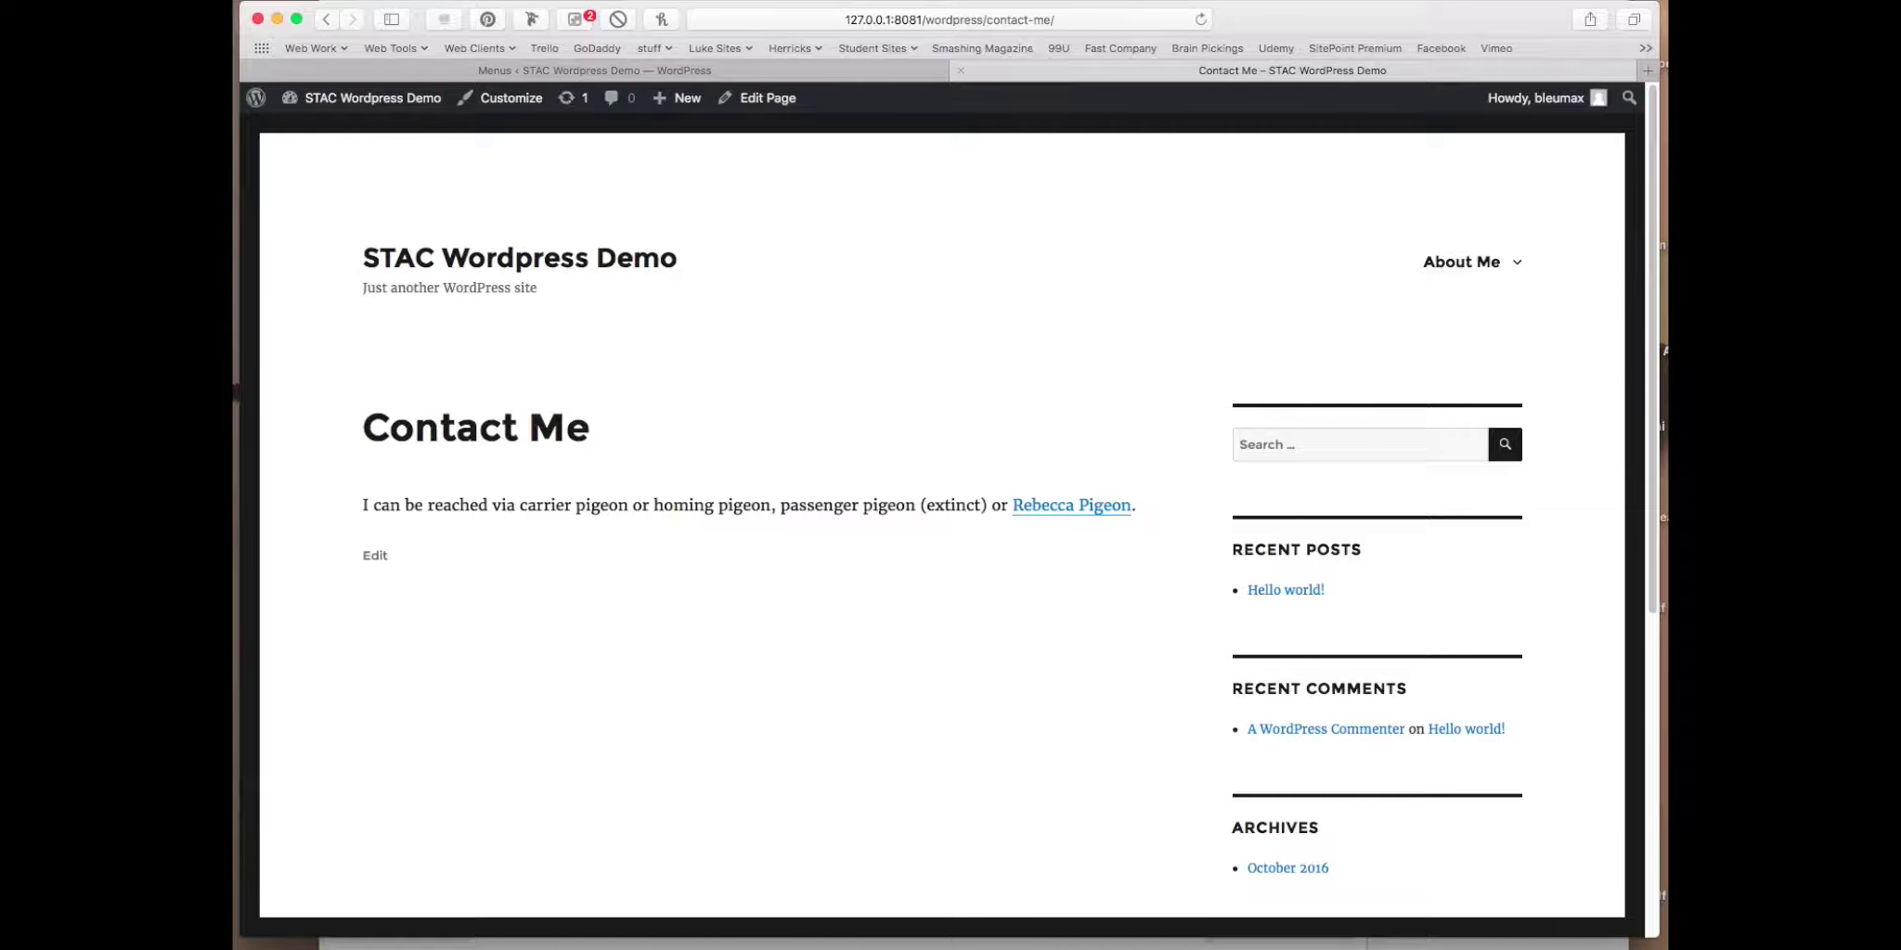
click(963, 19)
text(stacworld.net)
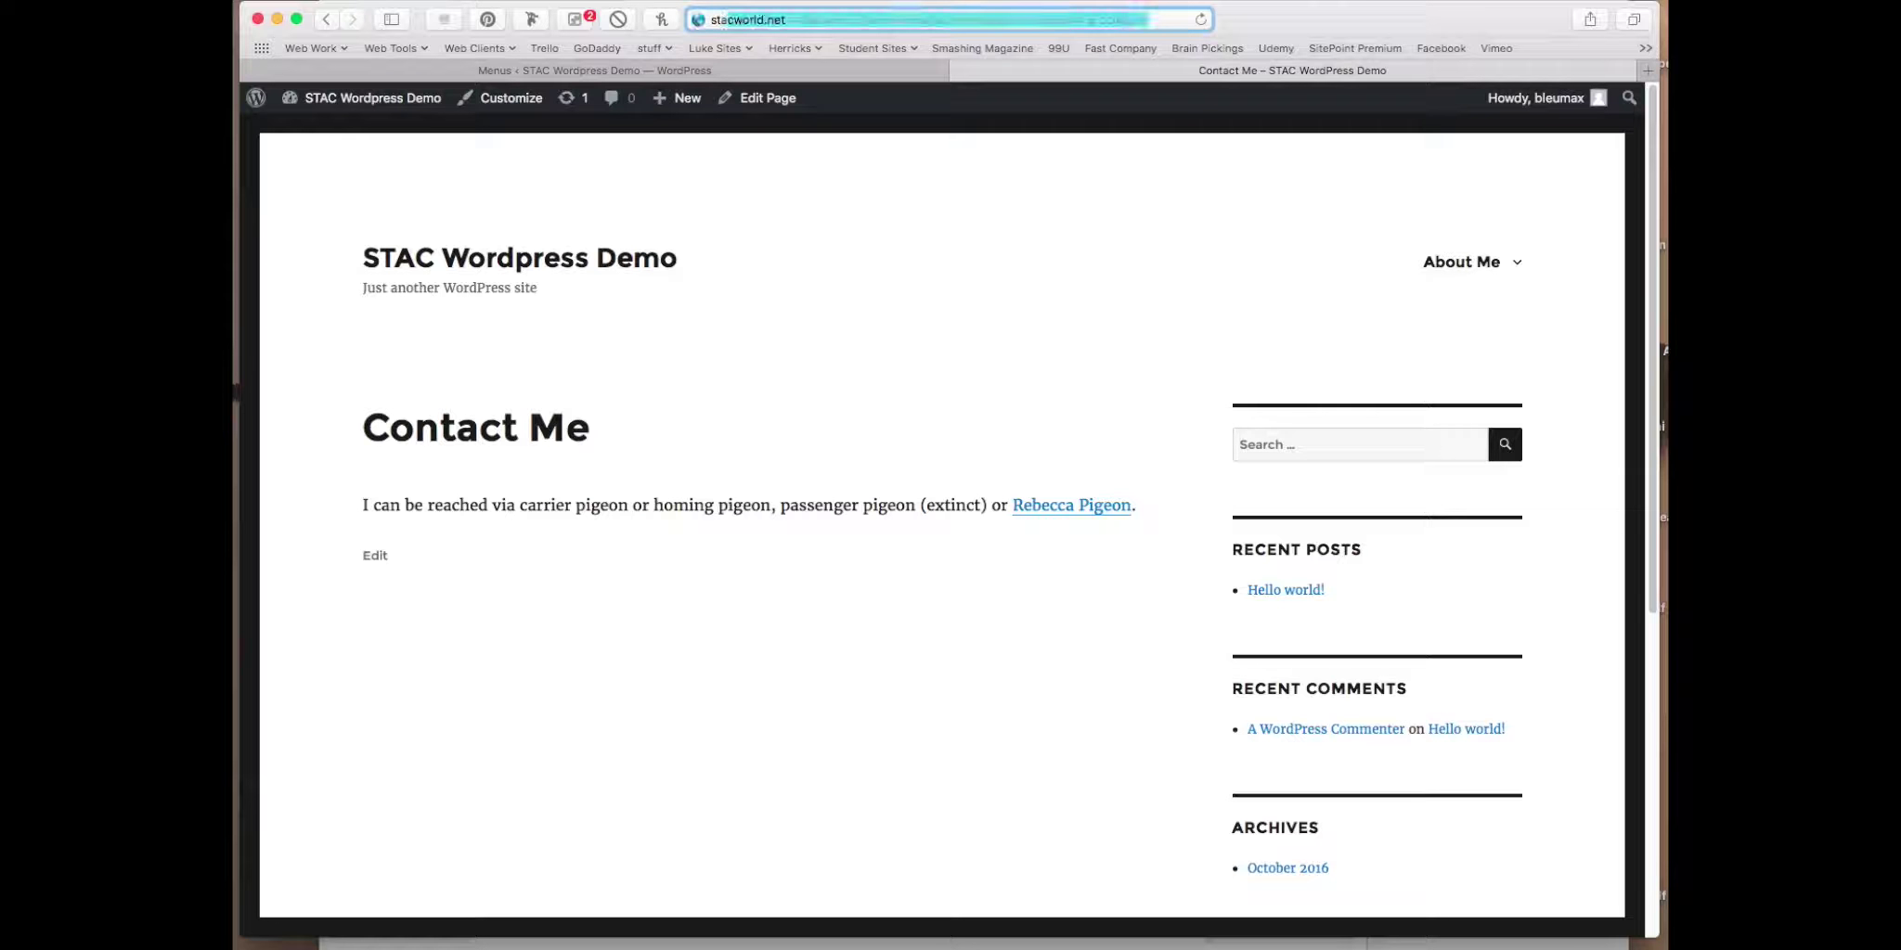
key(super+Return)
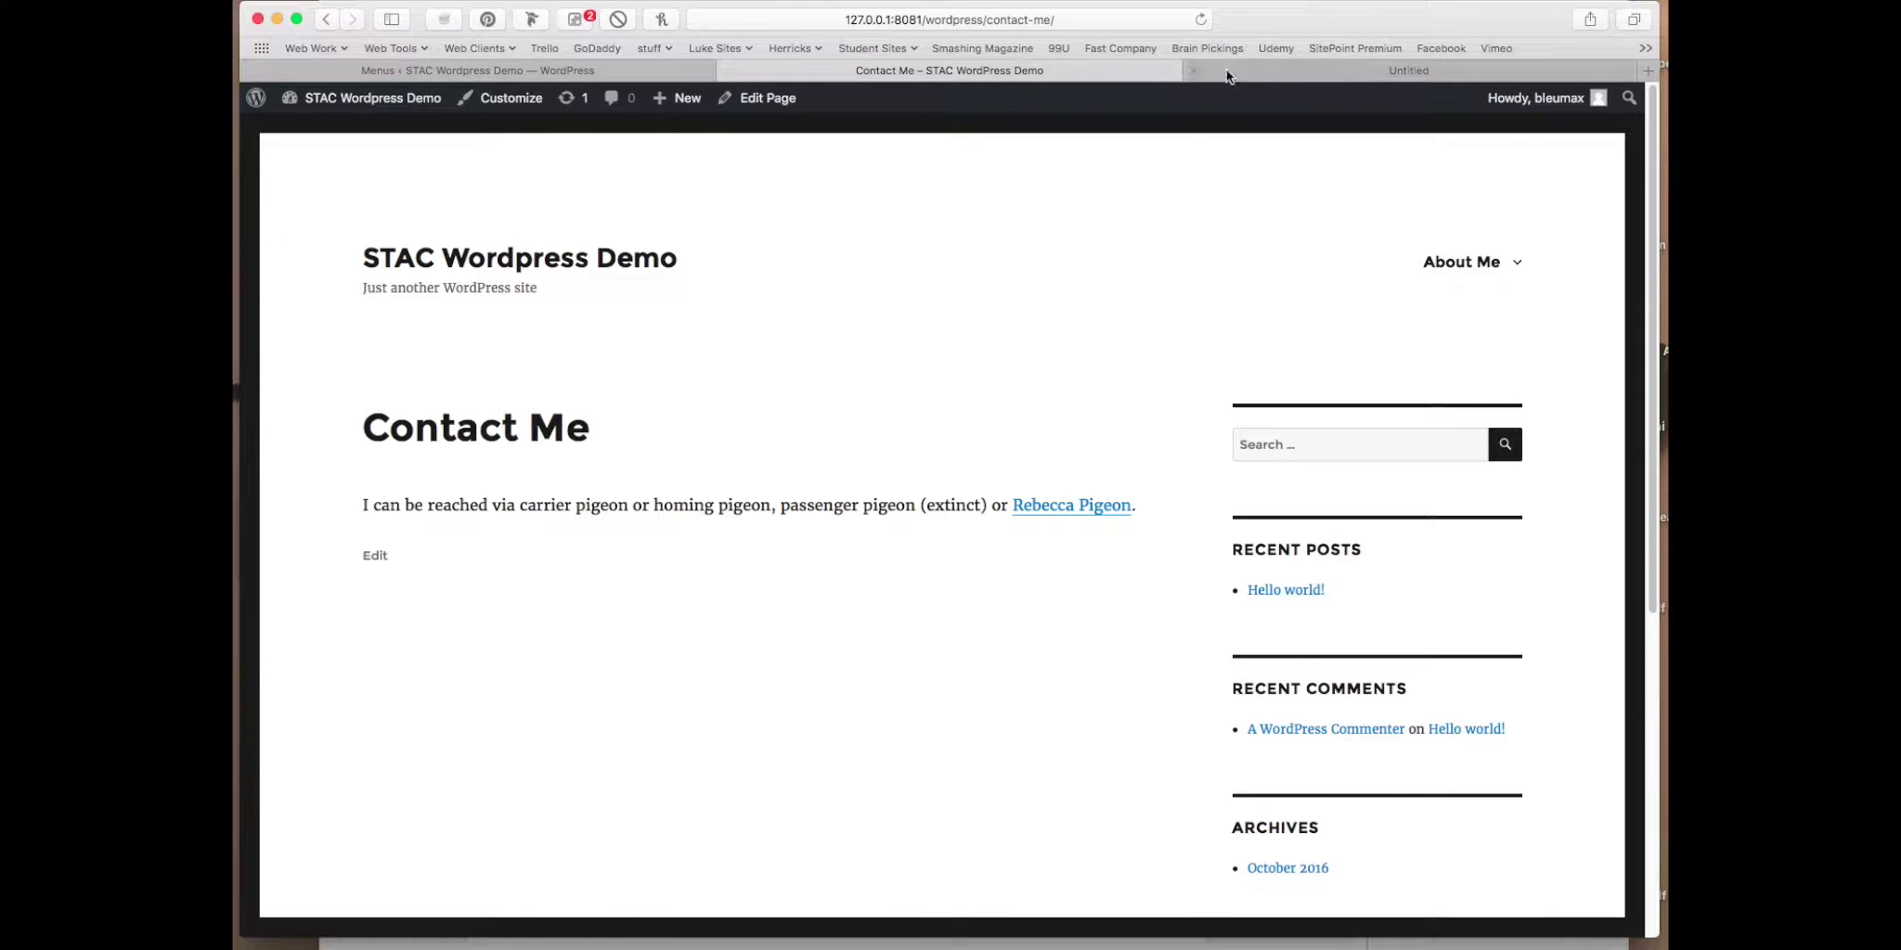
click(1231, 68)
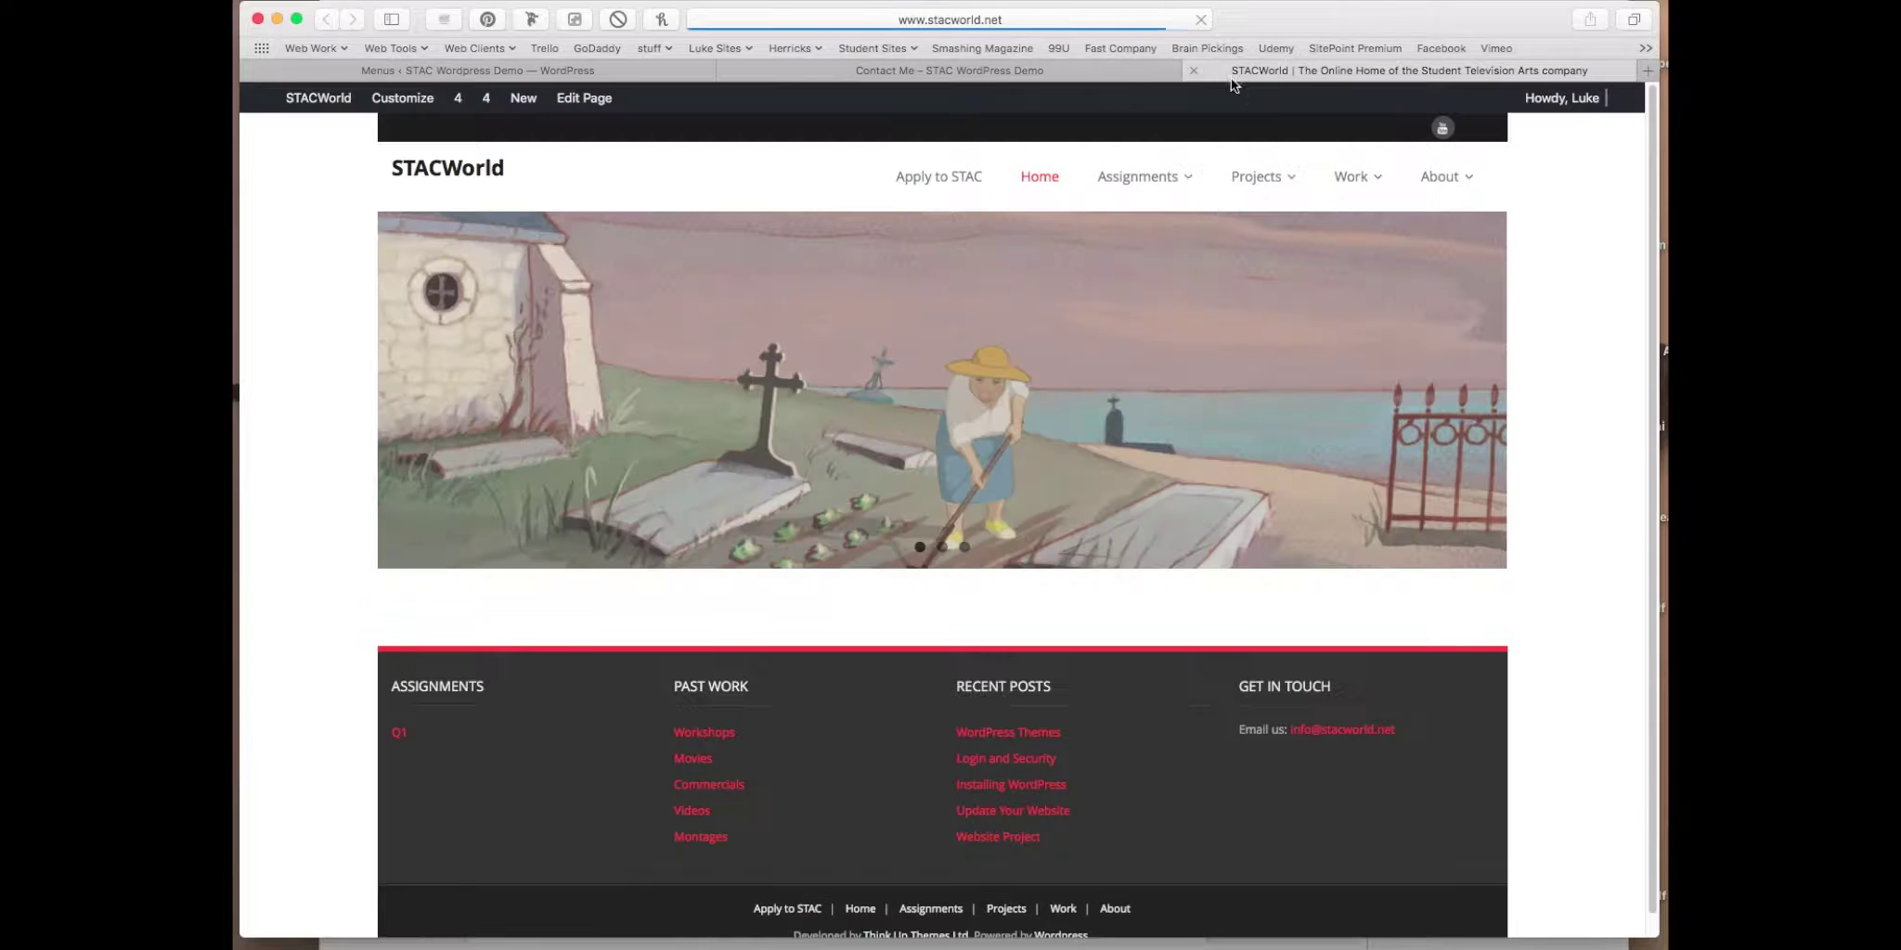
mouse_move(1155, 178)
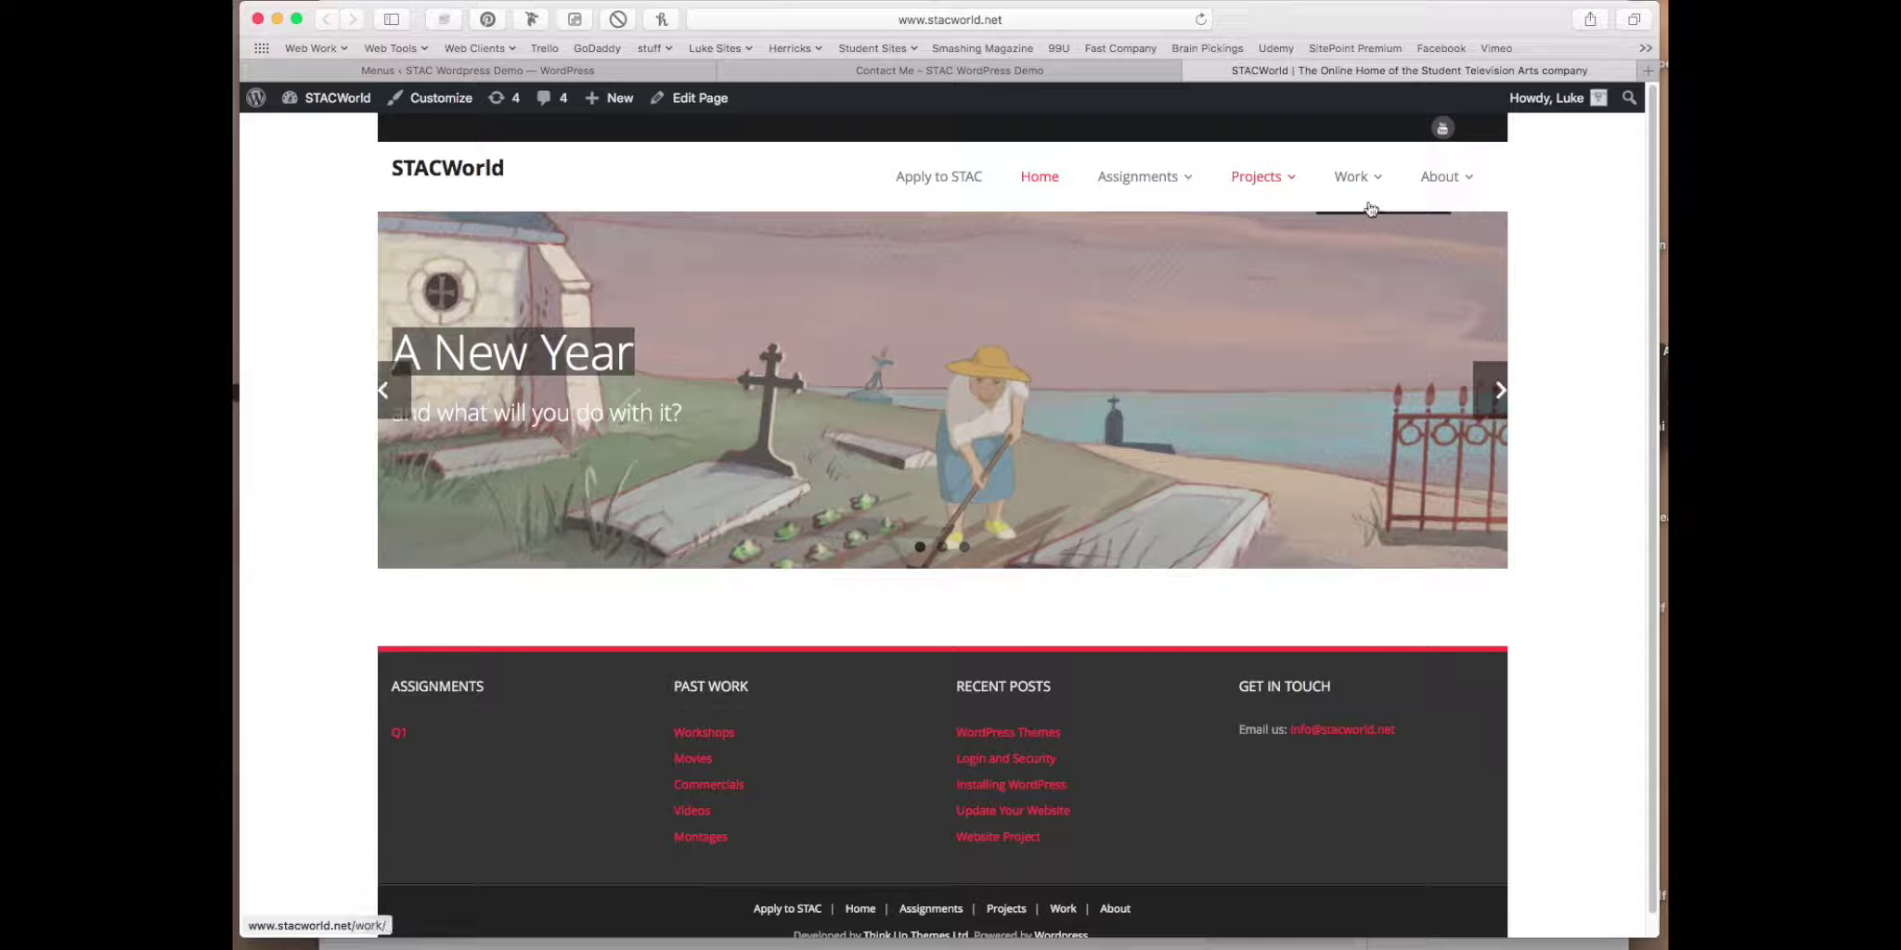
mouse_move(1459, 184)
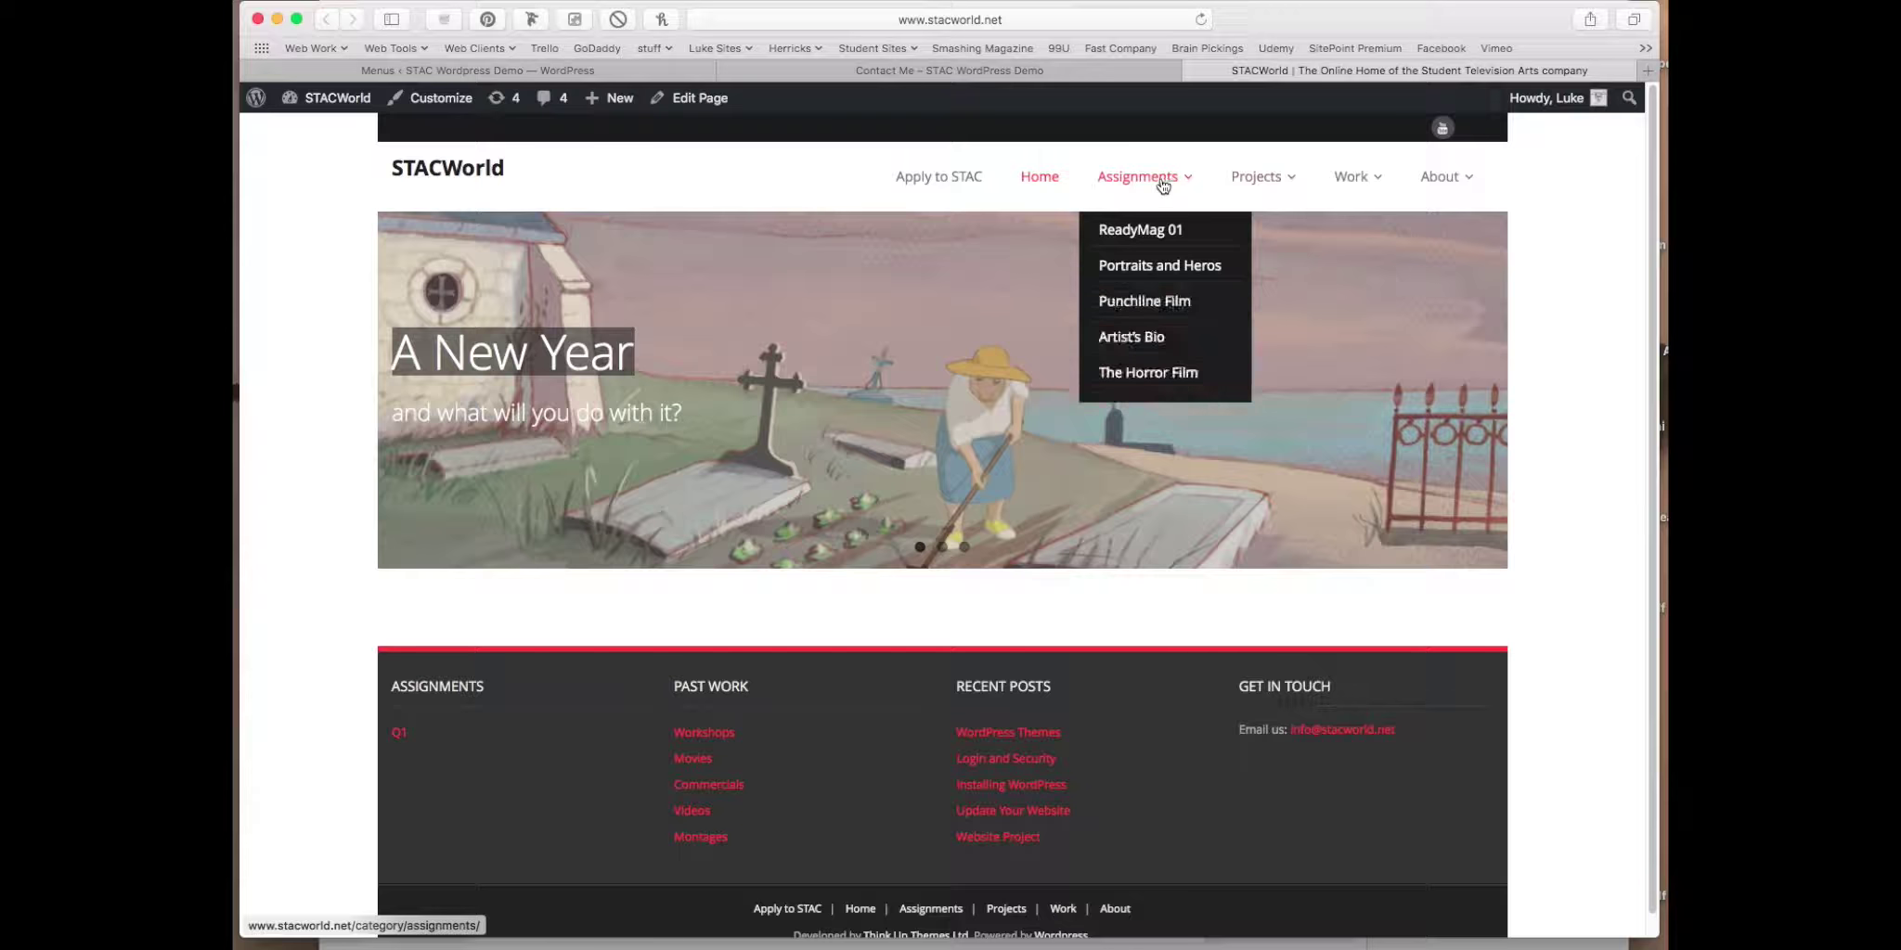
click(1147, 352)
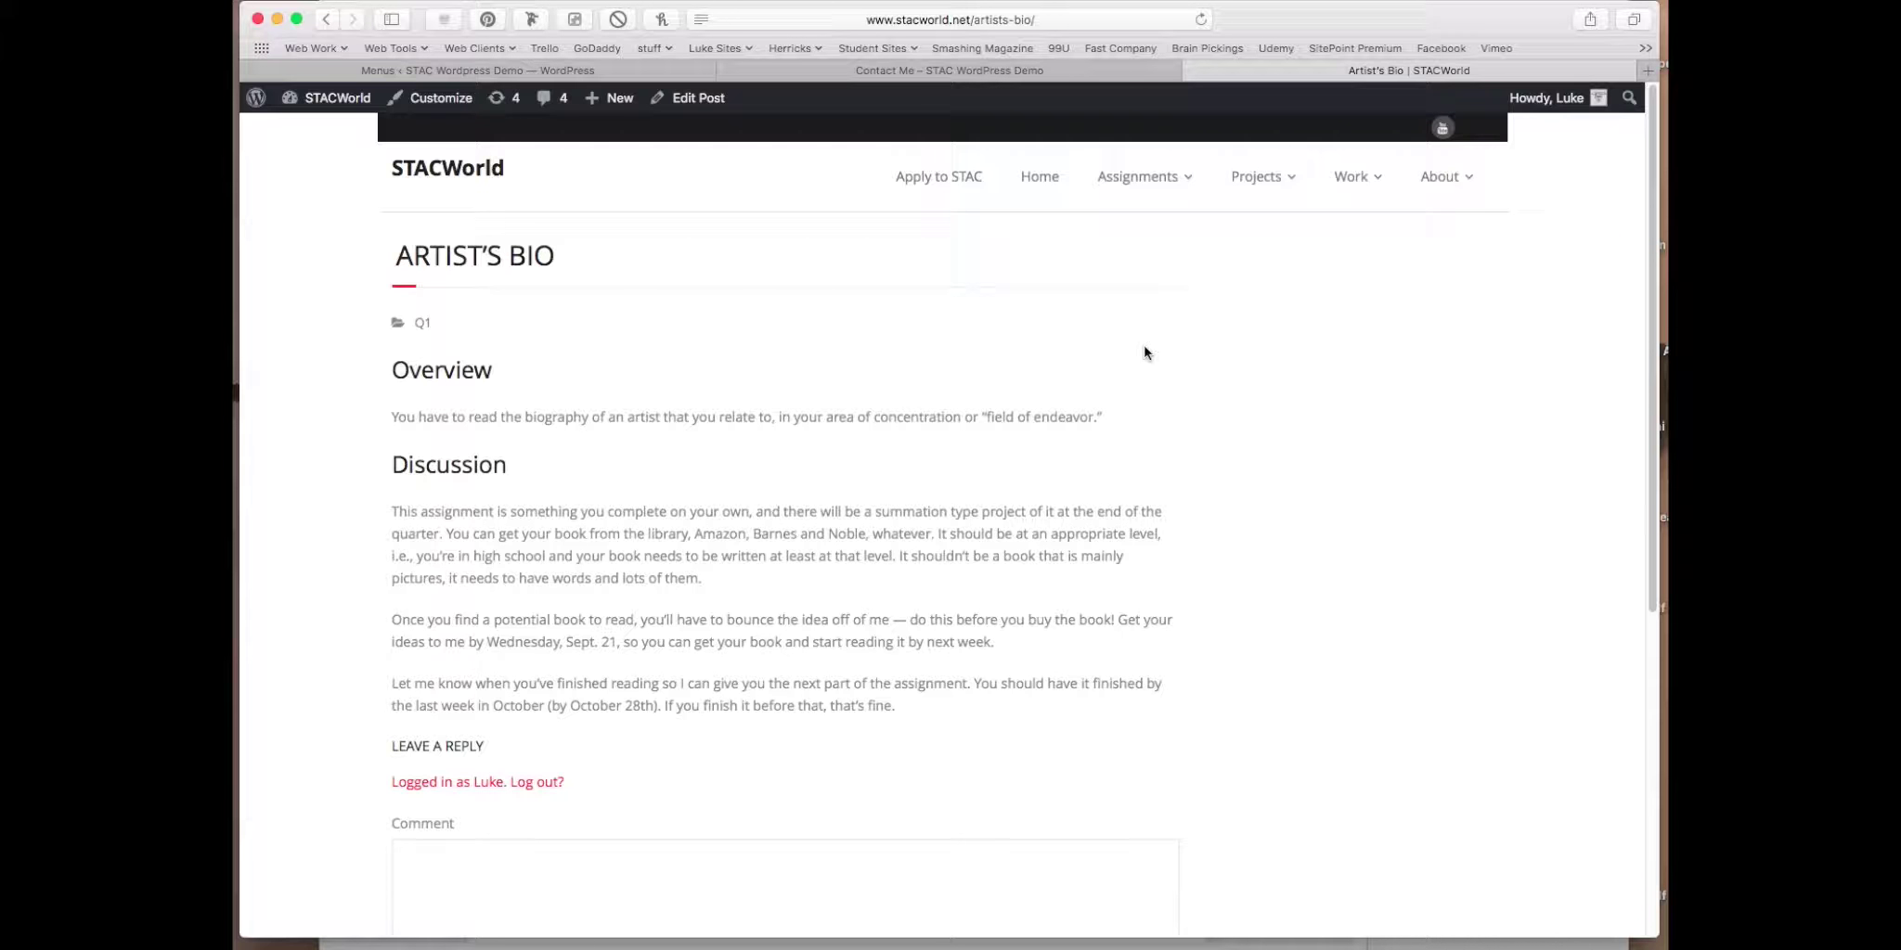
Step: Return to the WordPress menu editor and create a new menu named Alt Menu
click(528, 73)
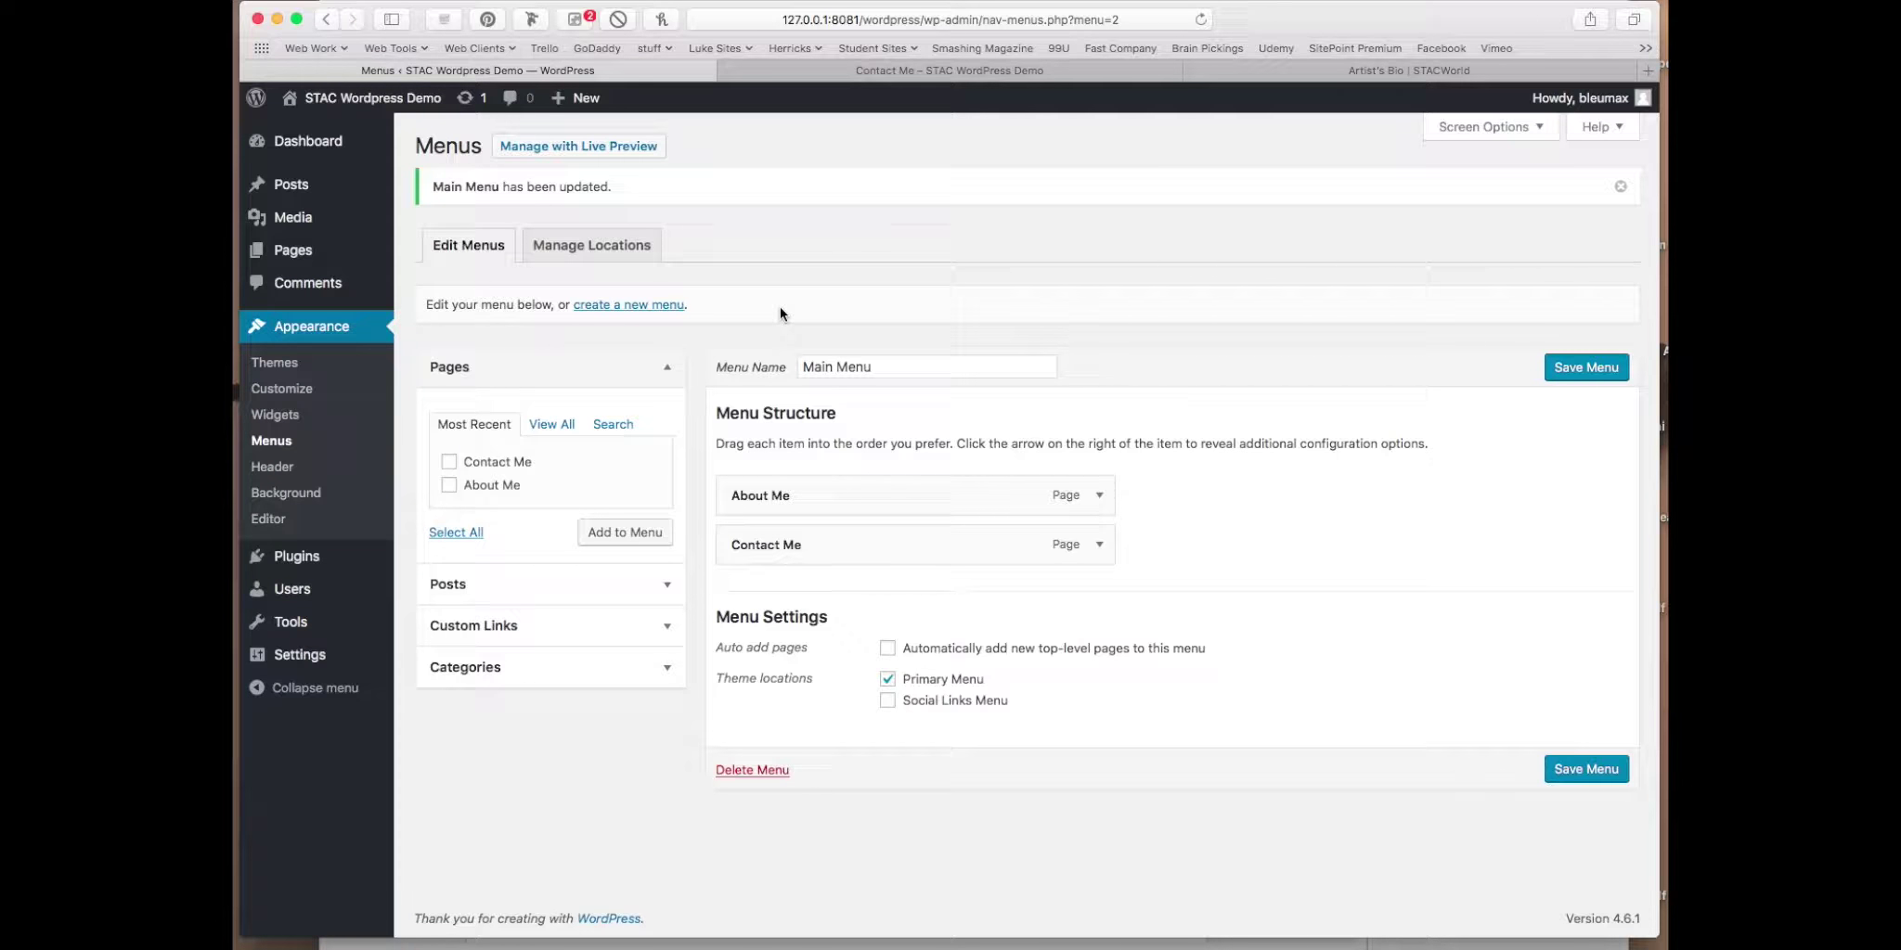
click(643, 306)
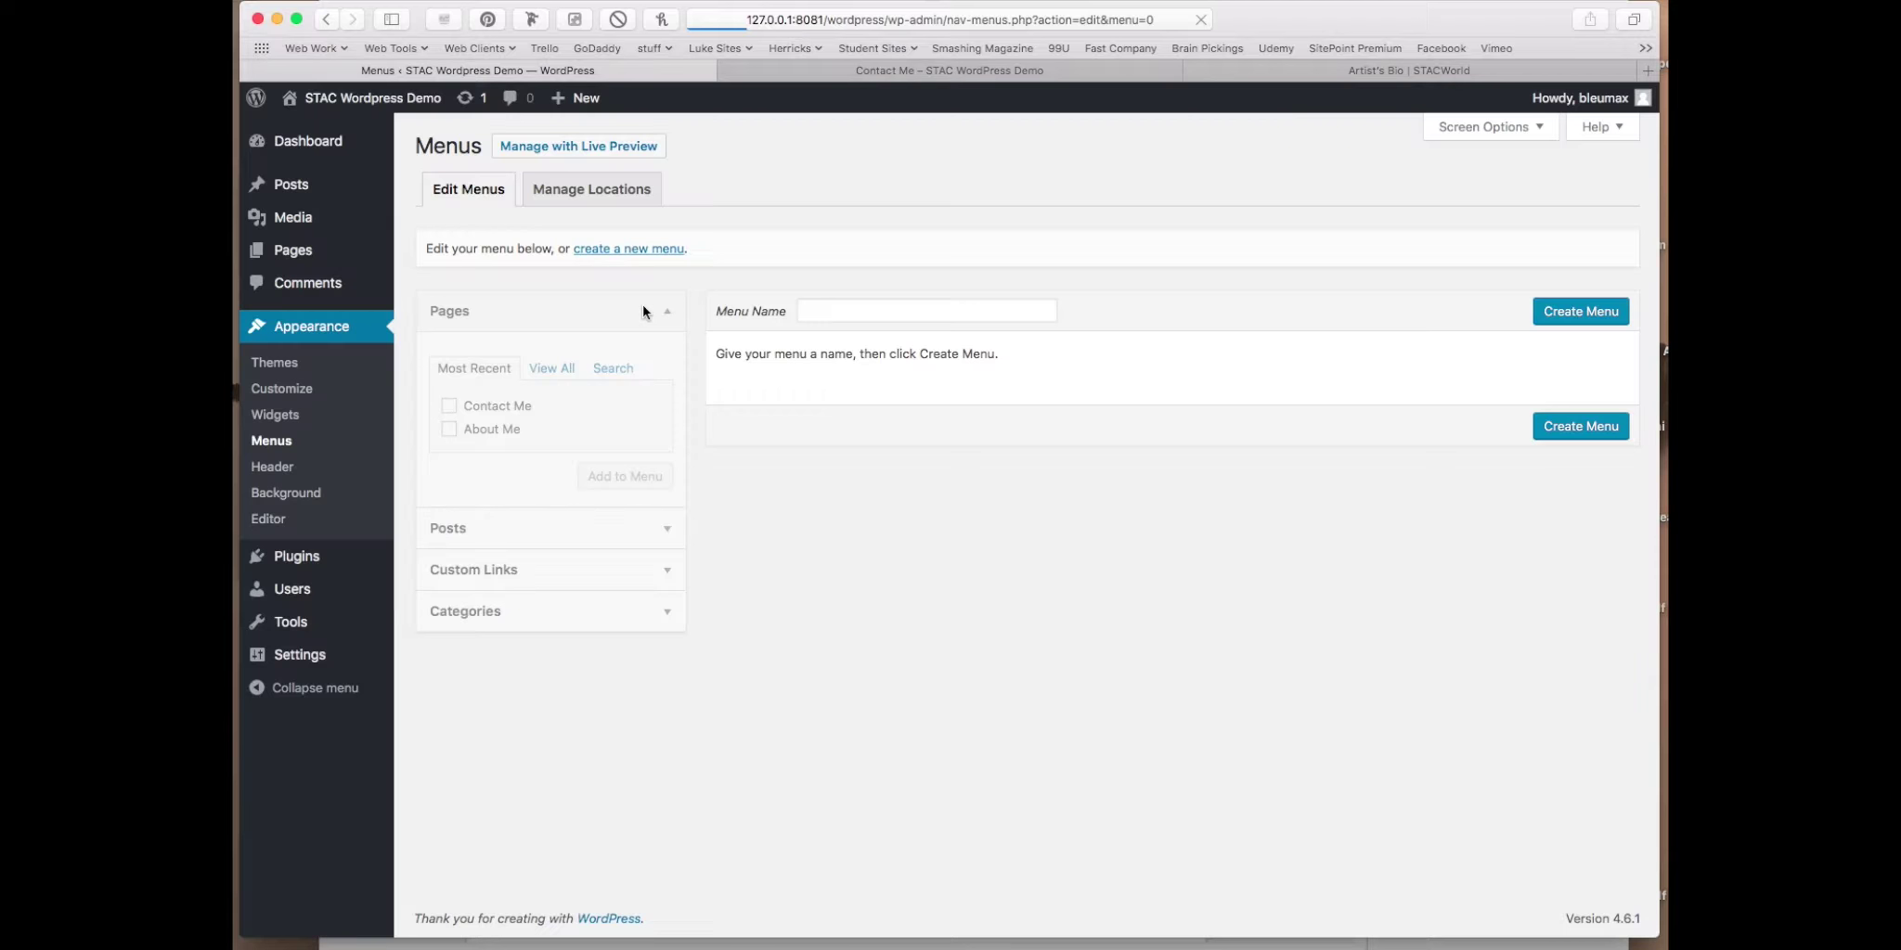
click(839, 315)
text(Al)
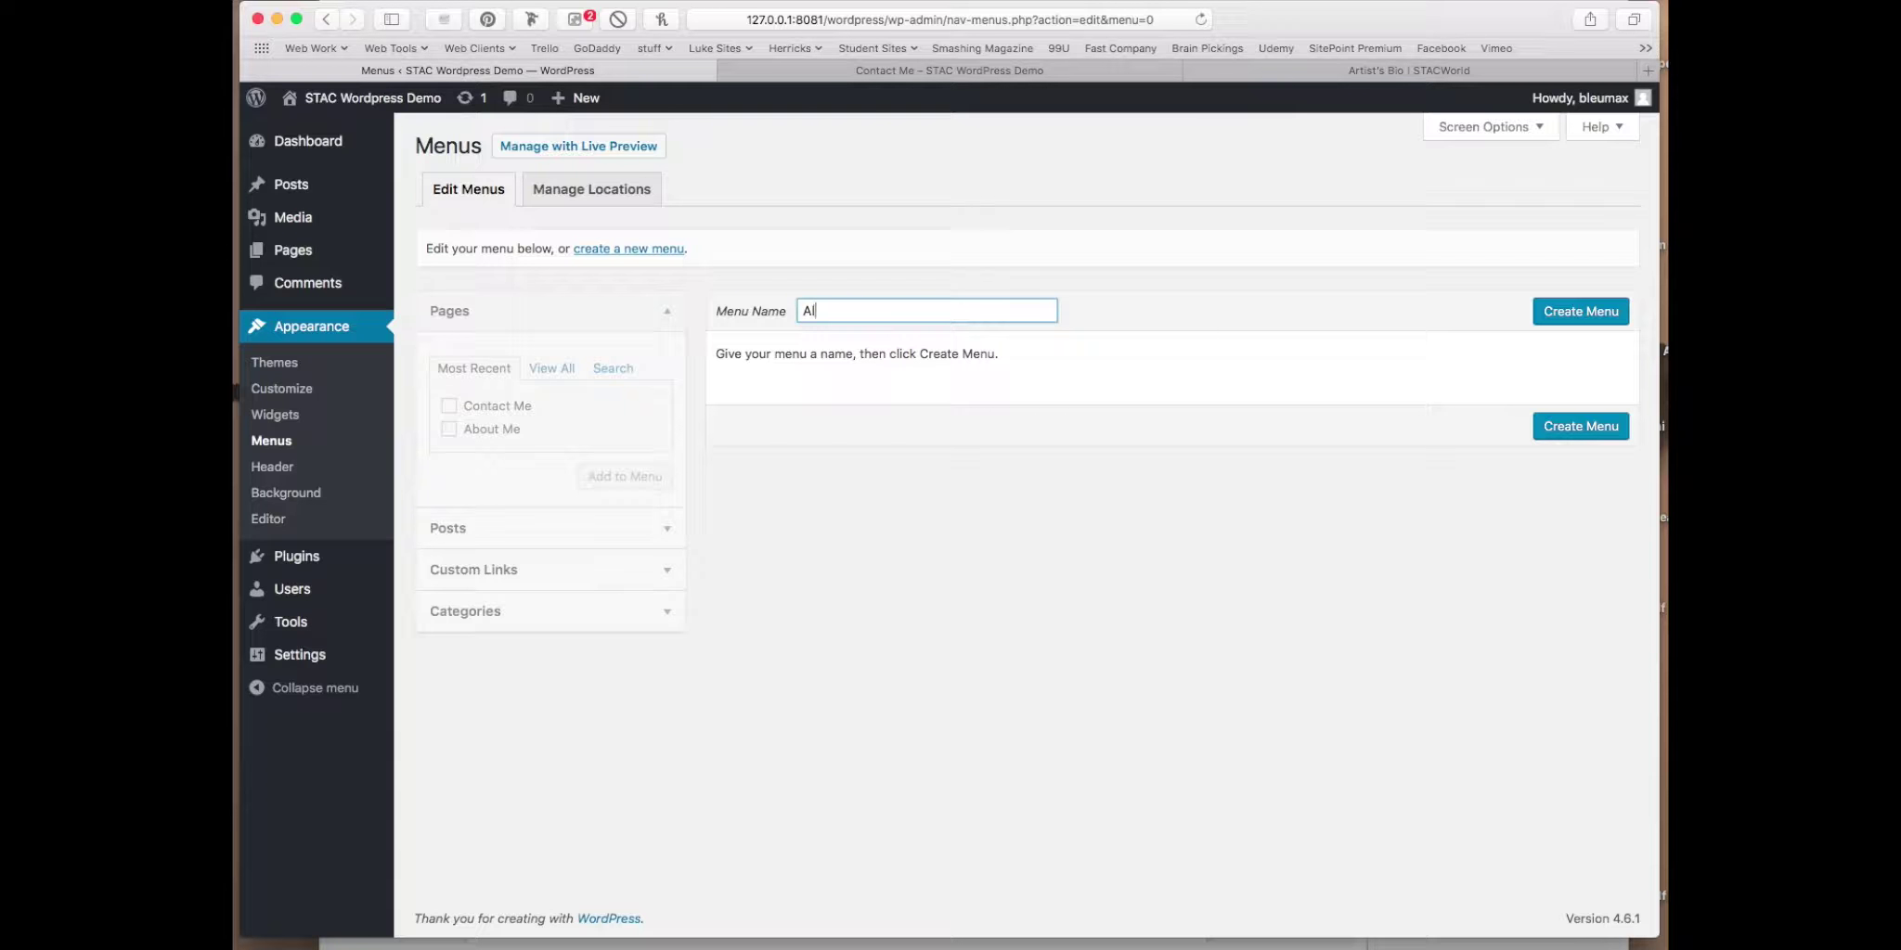
text(t Mn)
key(BackSpace)
key(BackSpace)
text(nu)
click(1589, 314)
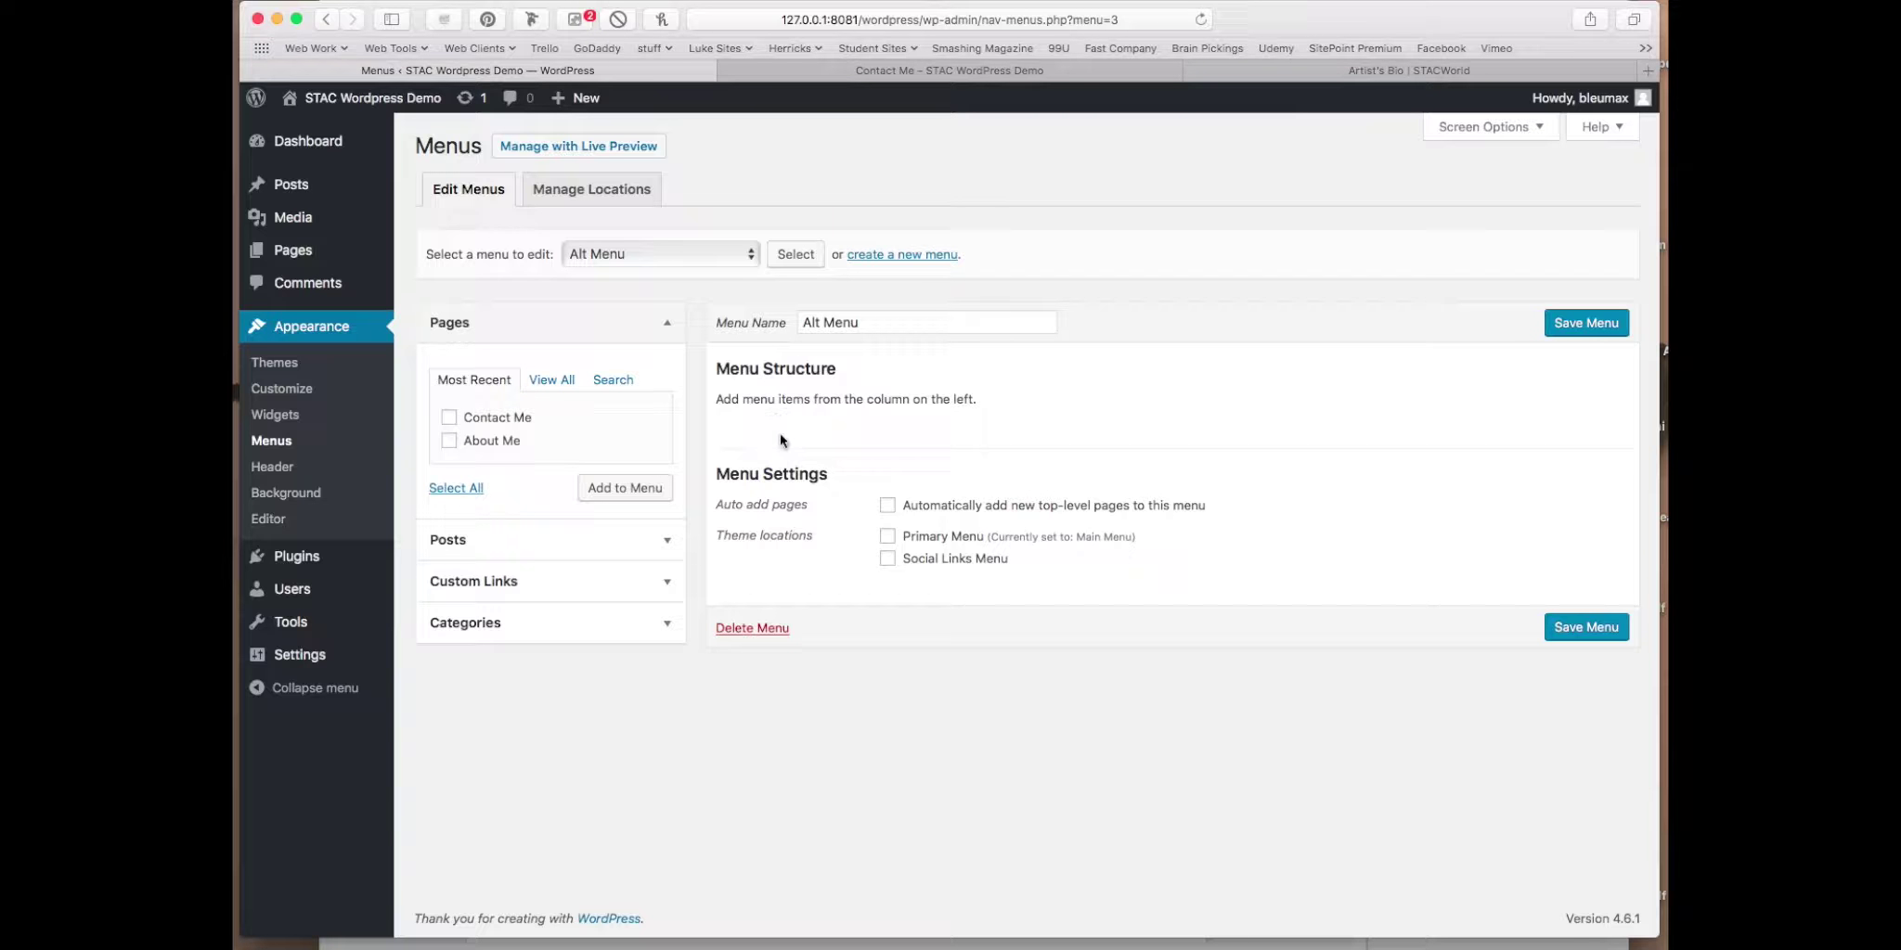
Step: Add the Contact Me page to Alt Menu, assign it to the Social Links Menu location and save the menu
click(451, 417)
click(624, 487)
click(1586, 324)
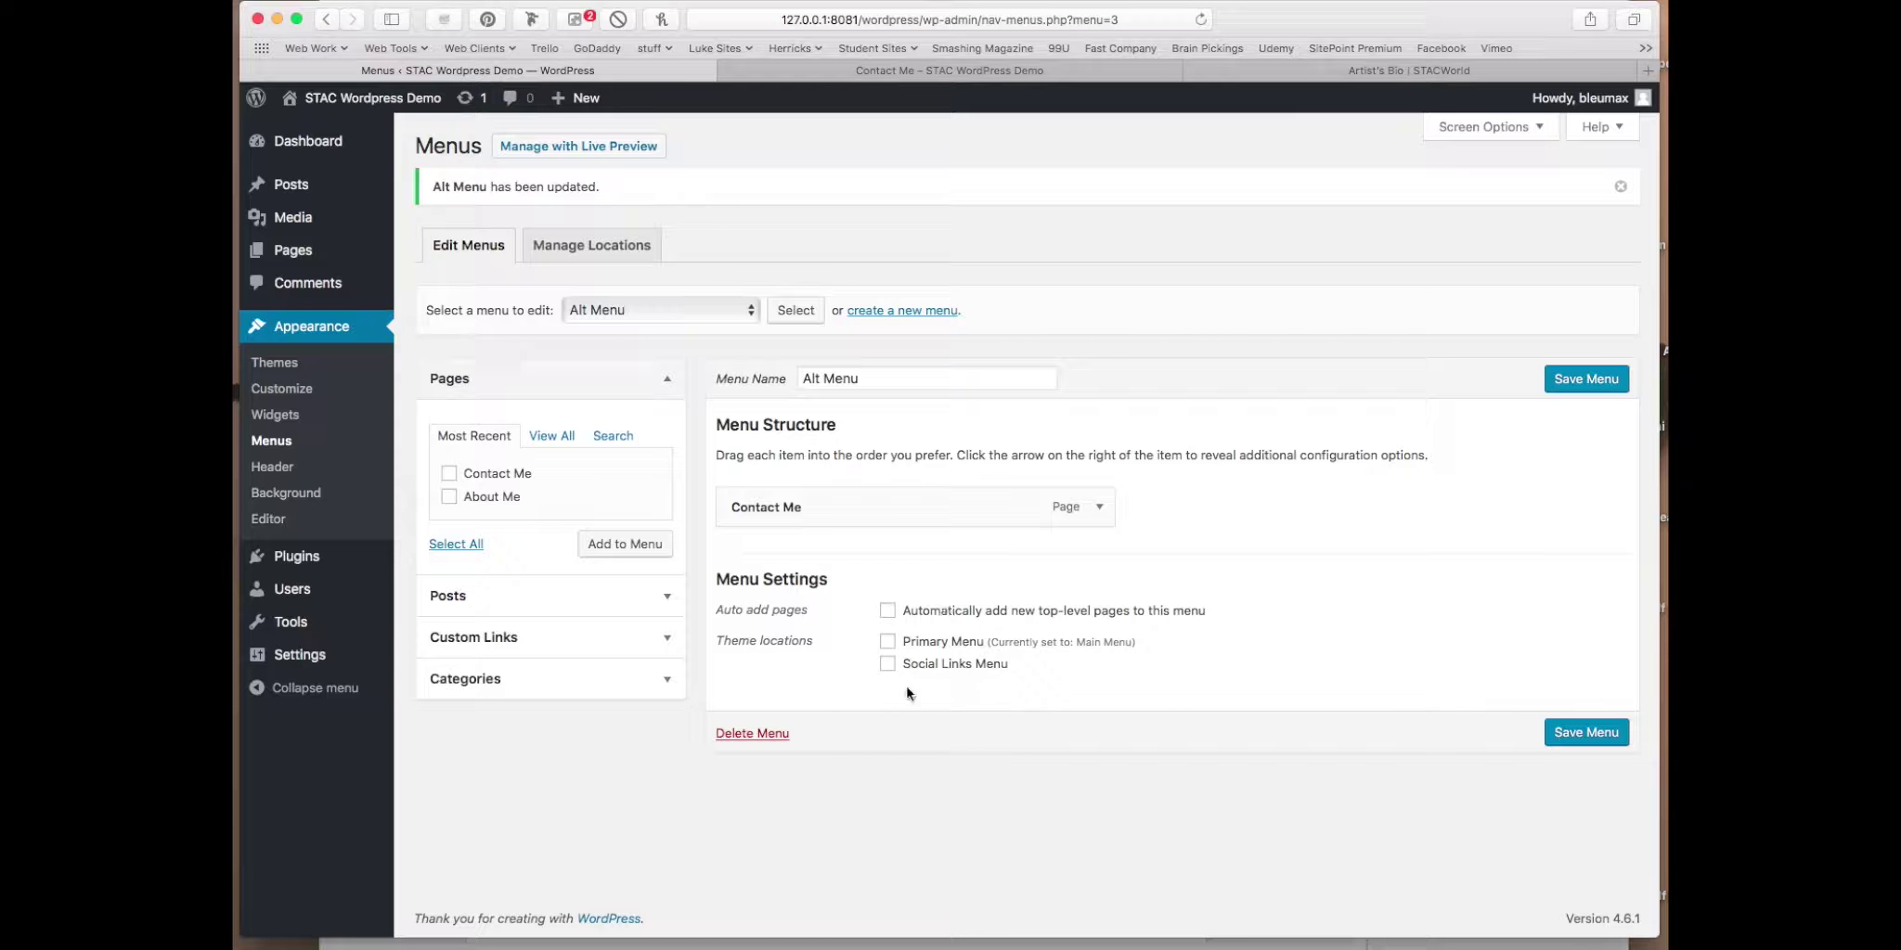
click(887, 665)
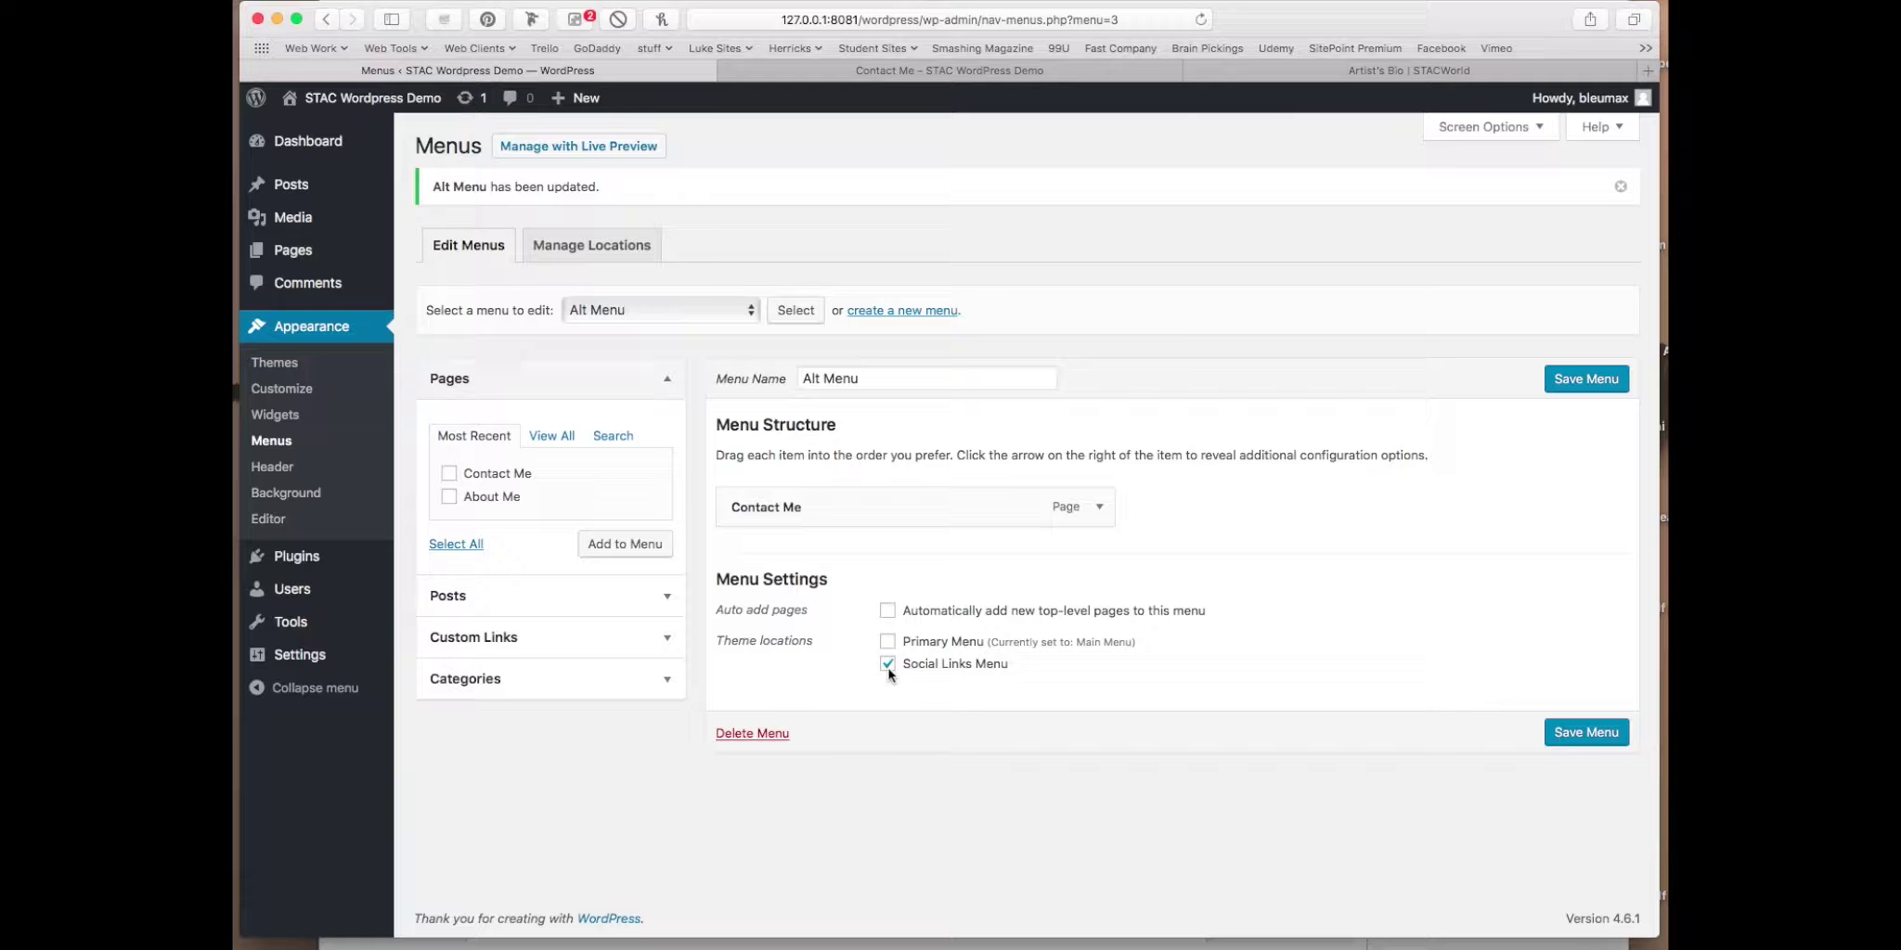
click(1589, 744)
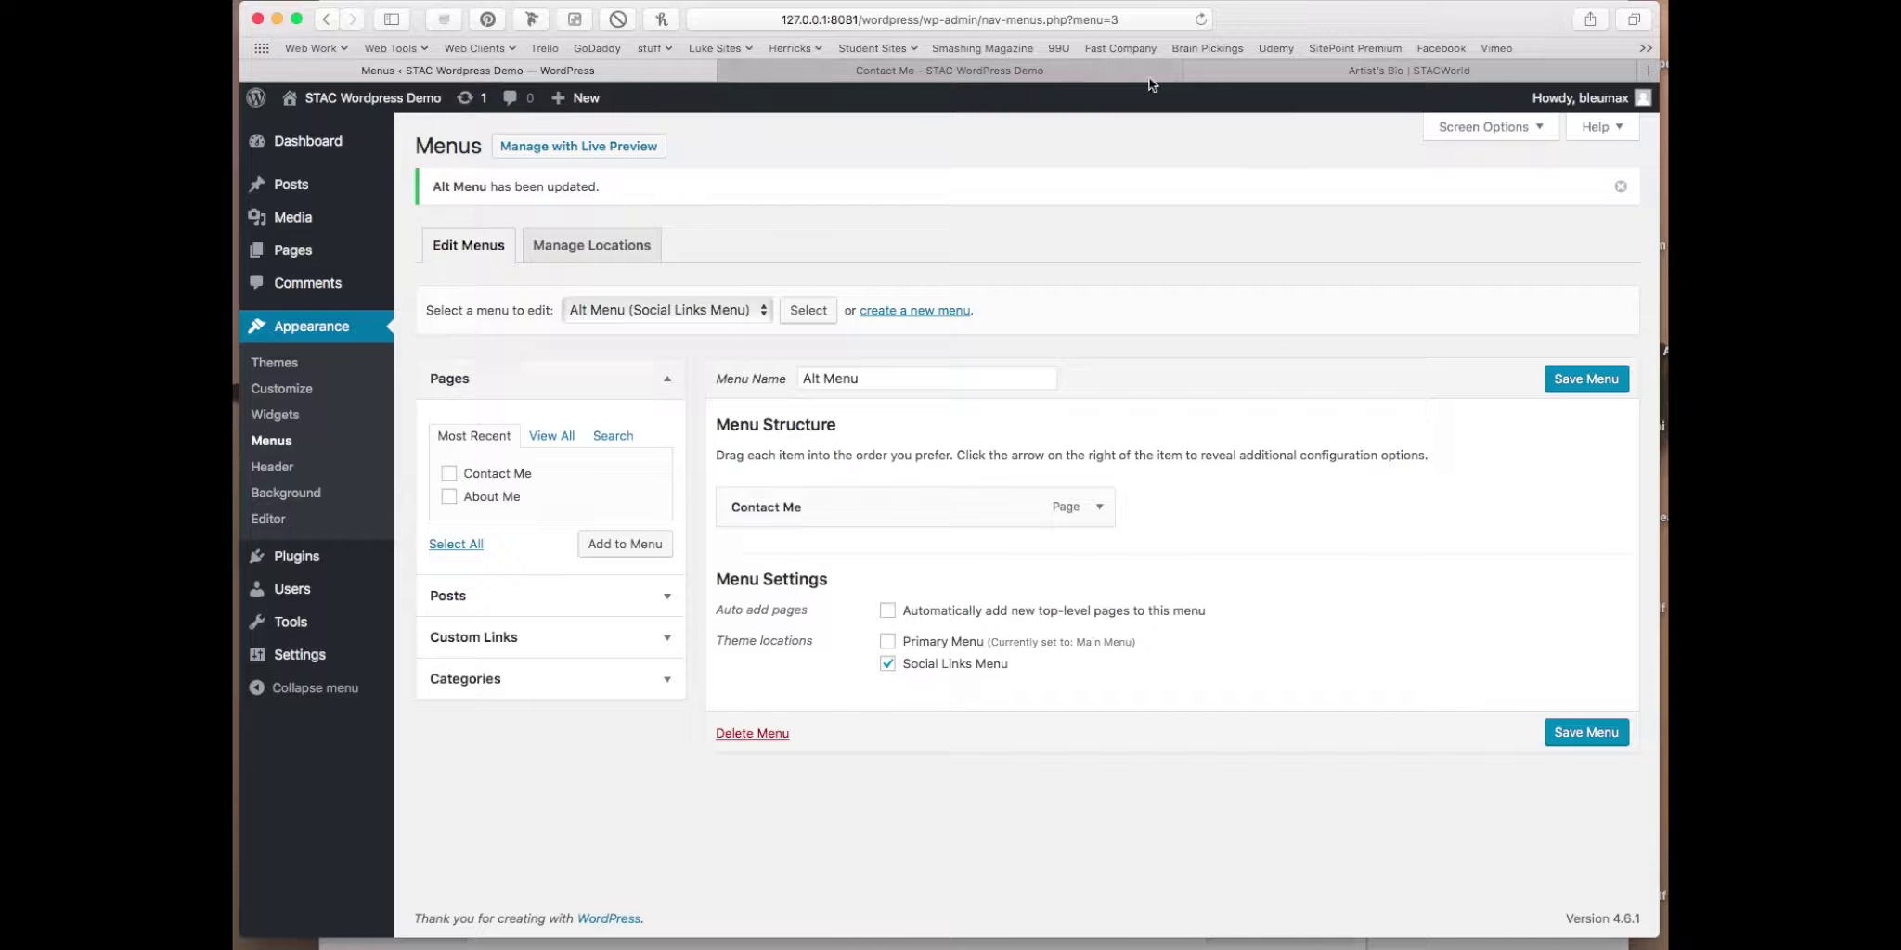
Step: Reload the demo site's Contact Me page and look through it down to the footer for the social links menu
click(1257, 72)
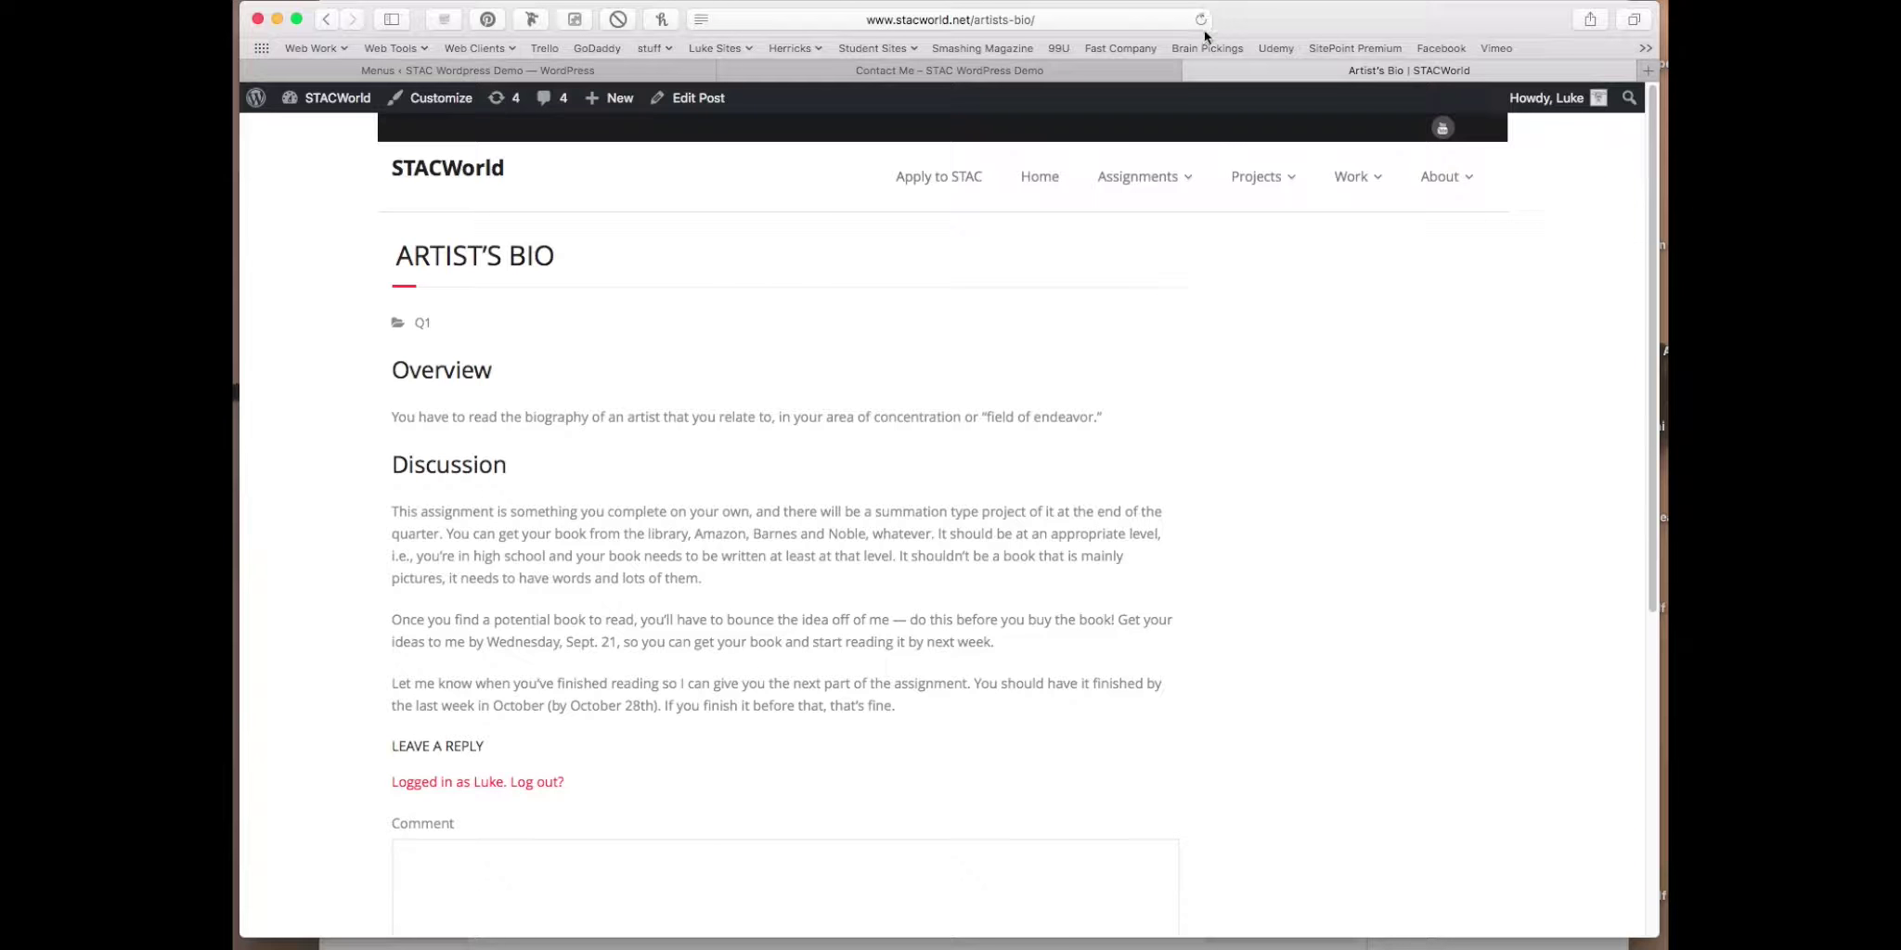
click(991, 74)
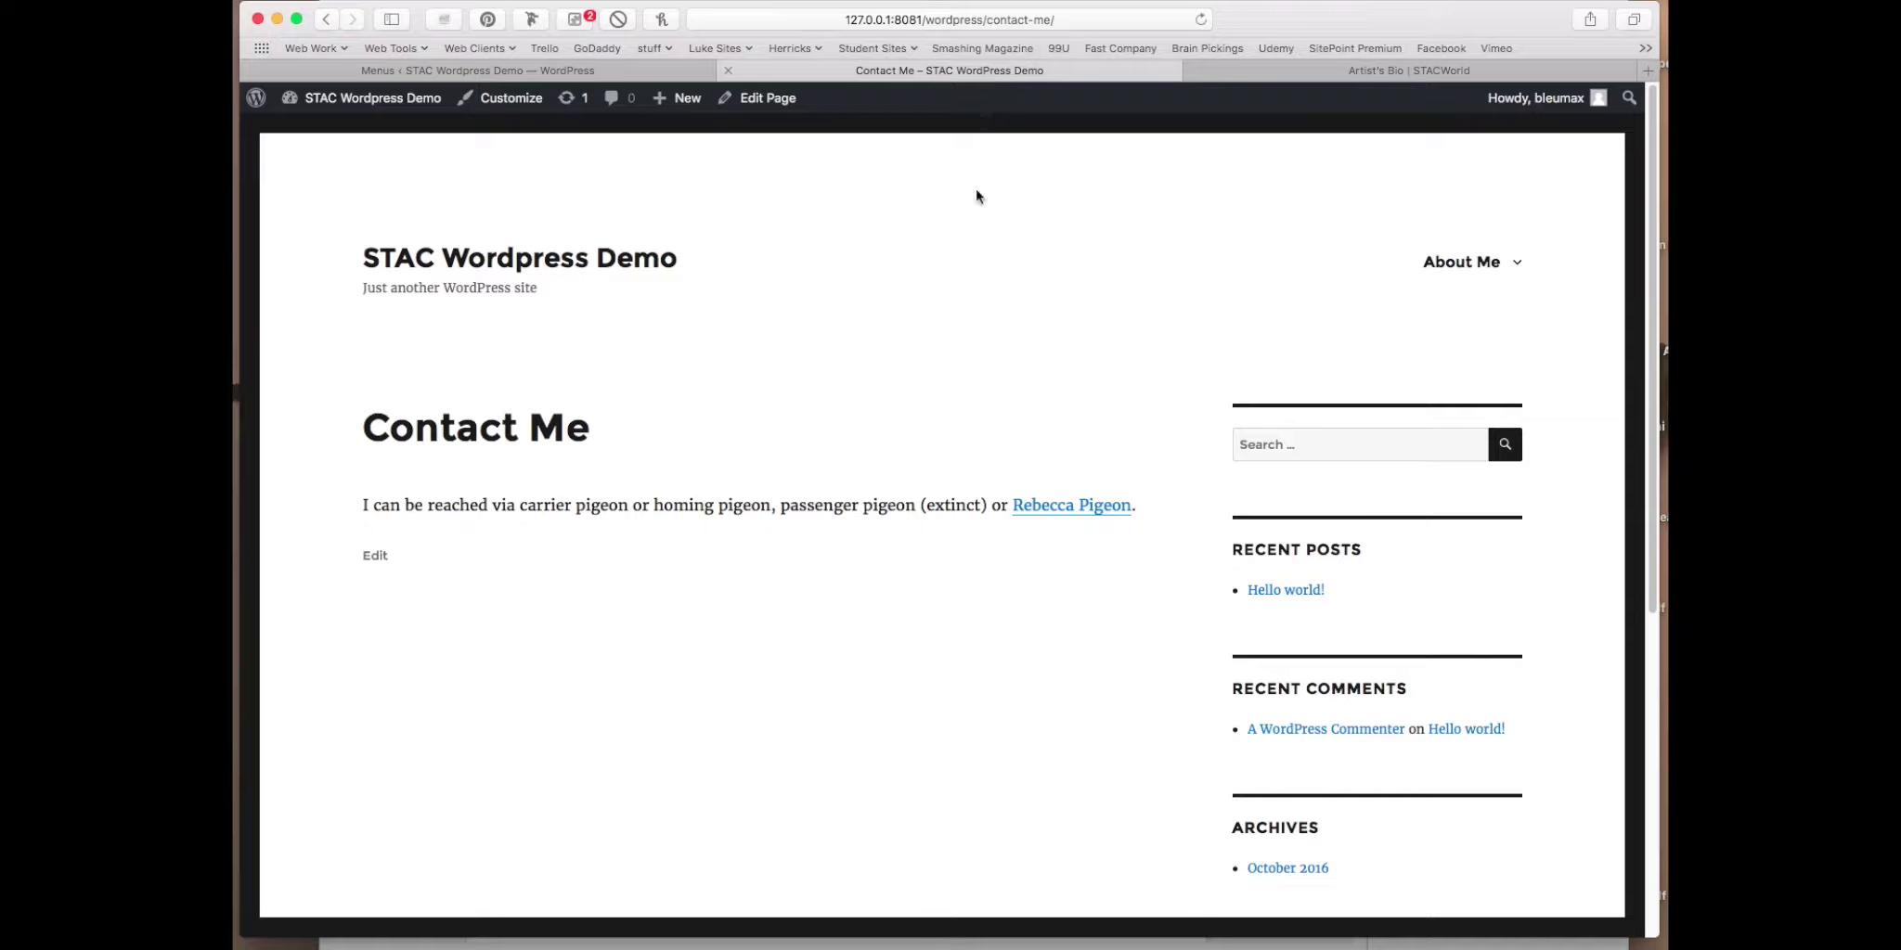
click(1200, 21)
scroll(1011, 634, down, 6)
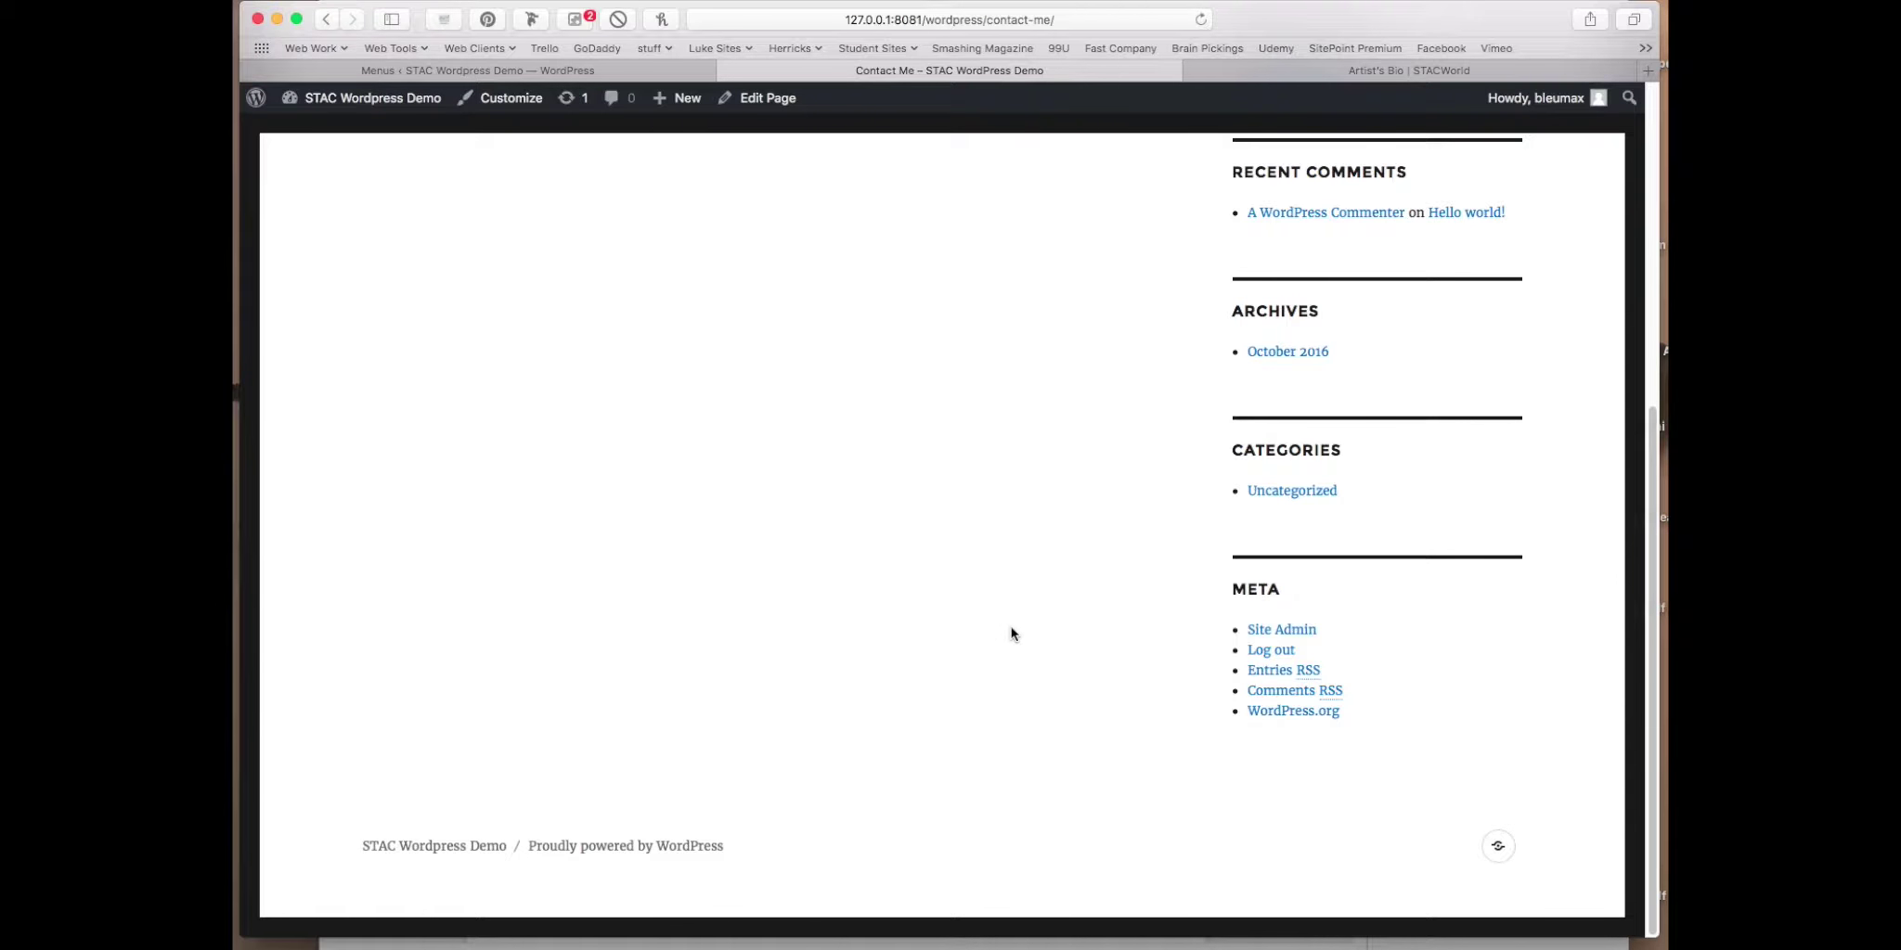
scroll(1012, 634, up, 8)
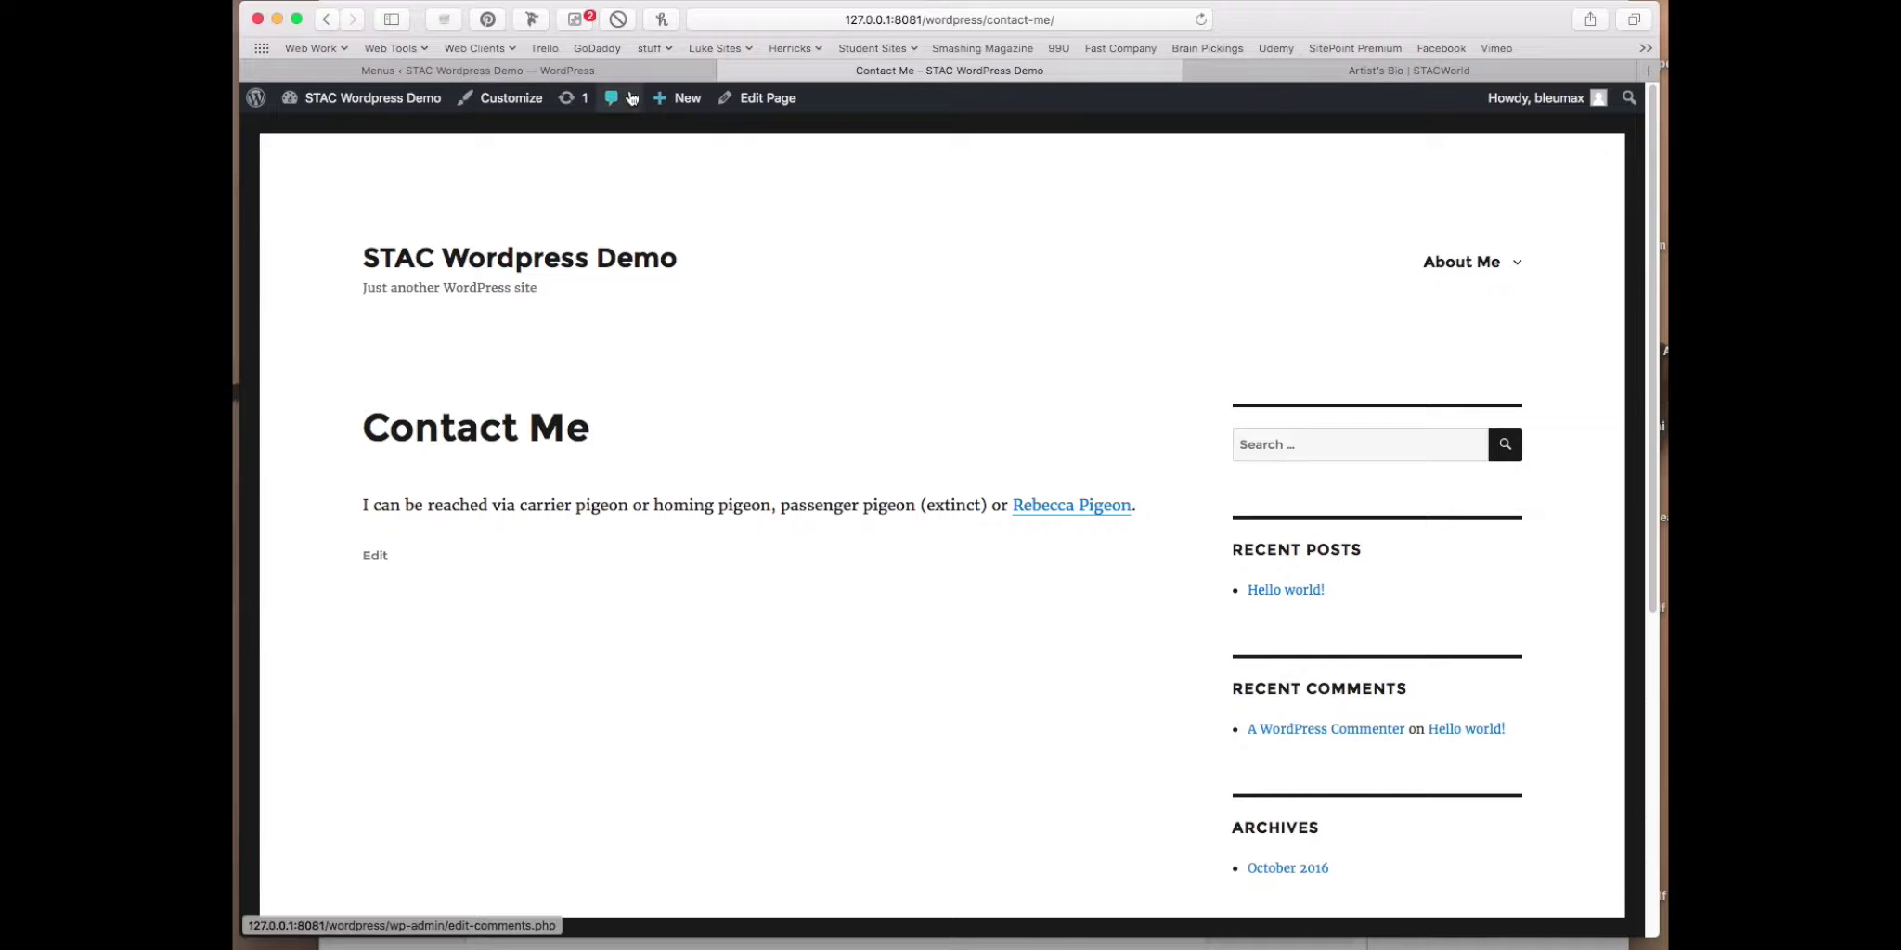
click(1200, 19)
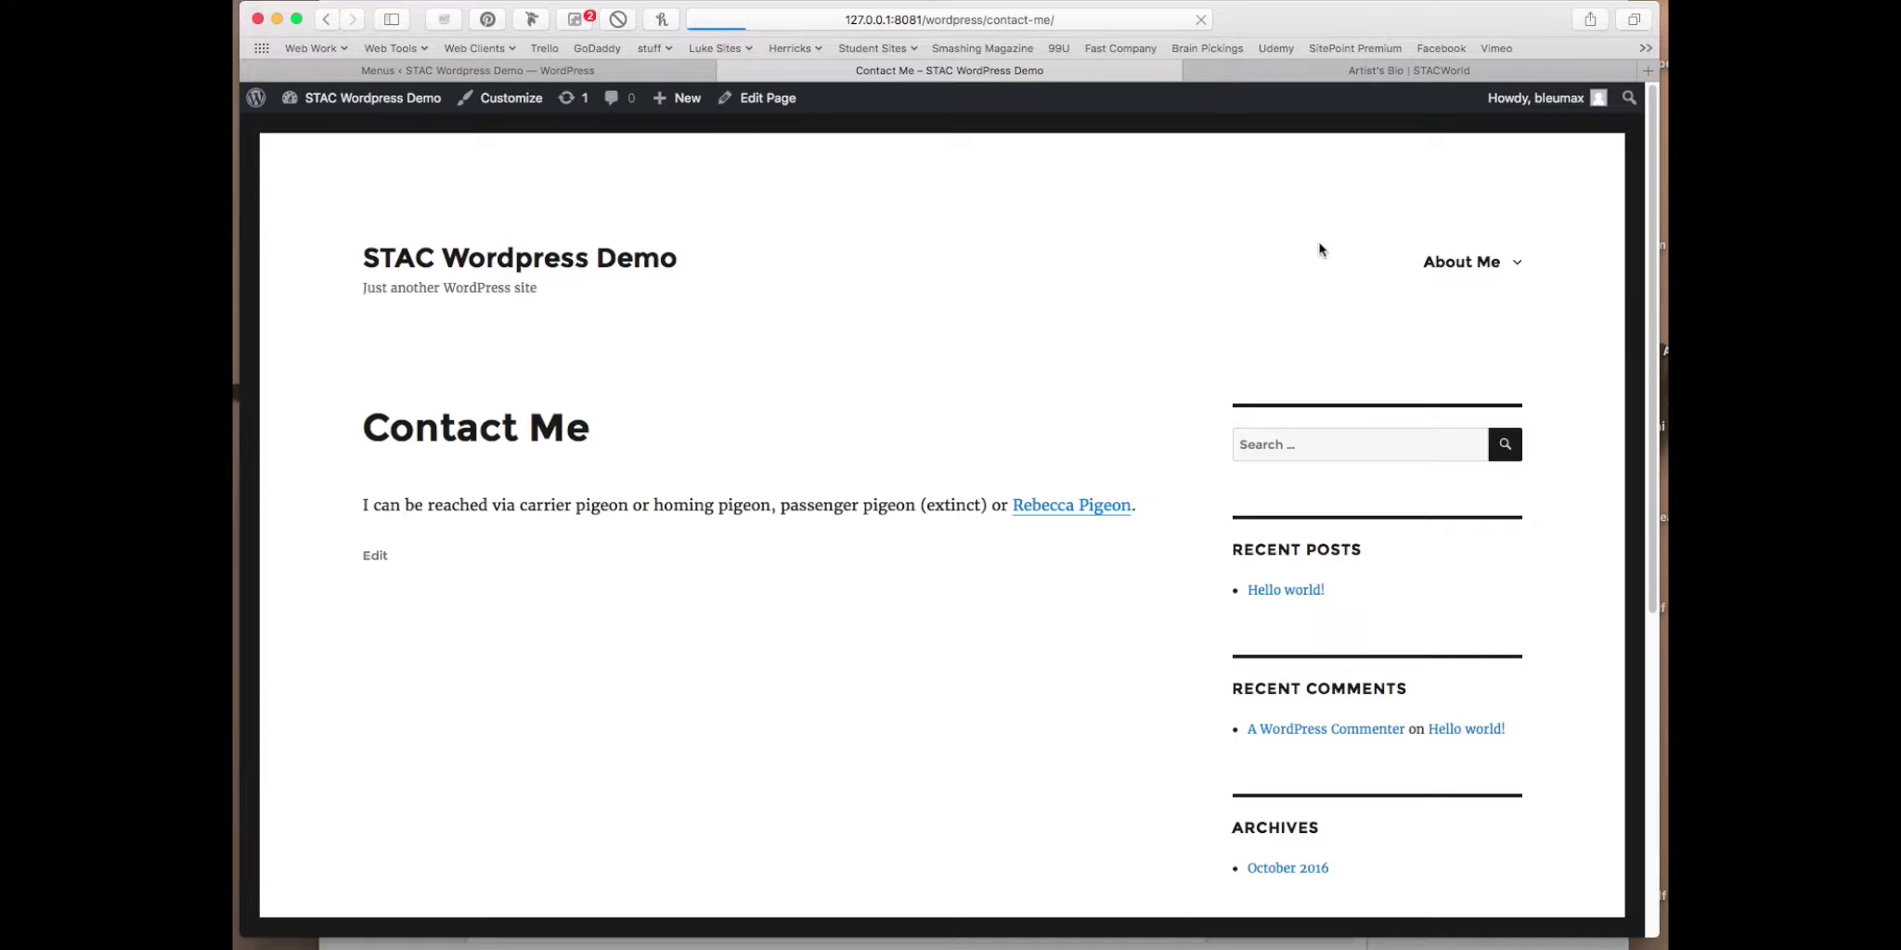
Step: Open Main Menu for editing, move Contact Me to the top level, save the menu and reload the Contact Me page
click(650, 72)
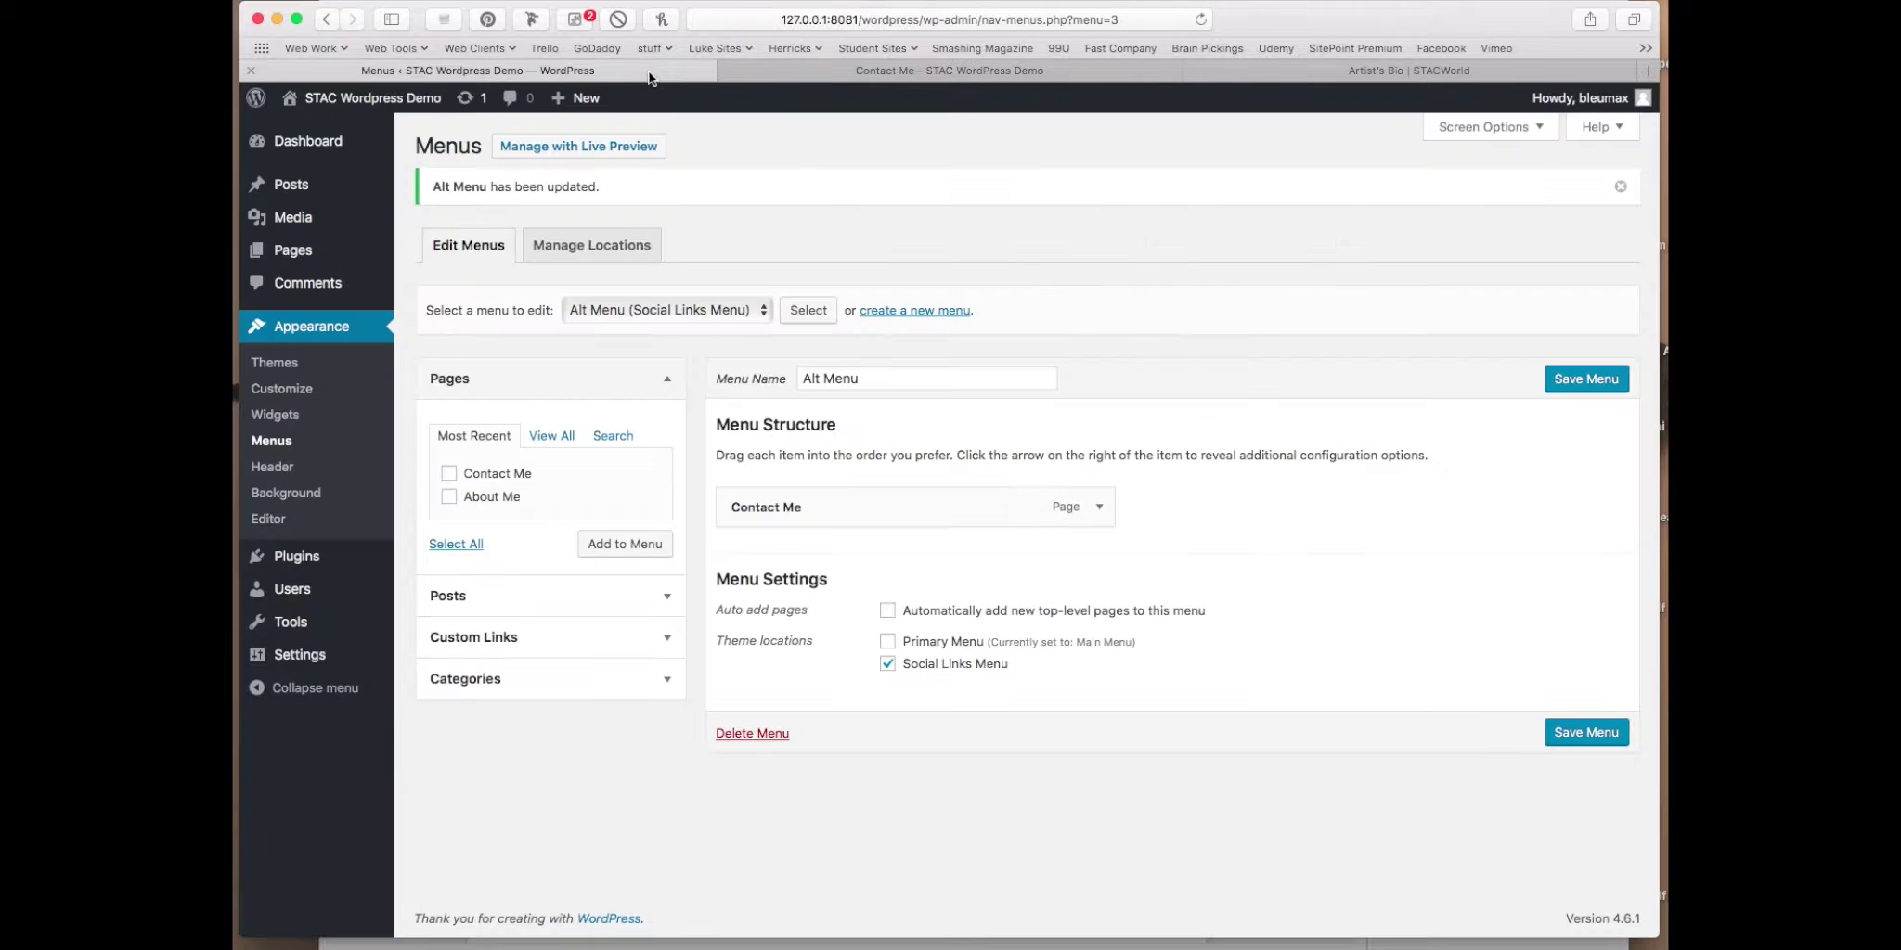
click(741, 309)
click(733, 330)
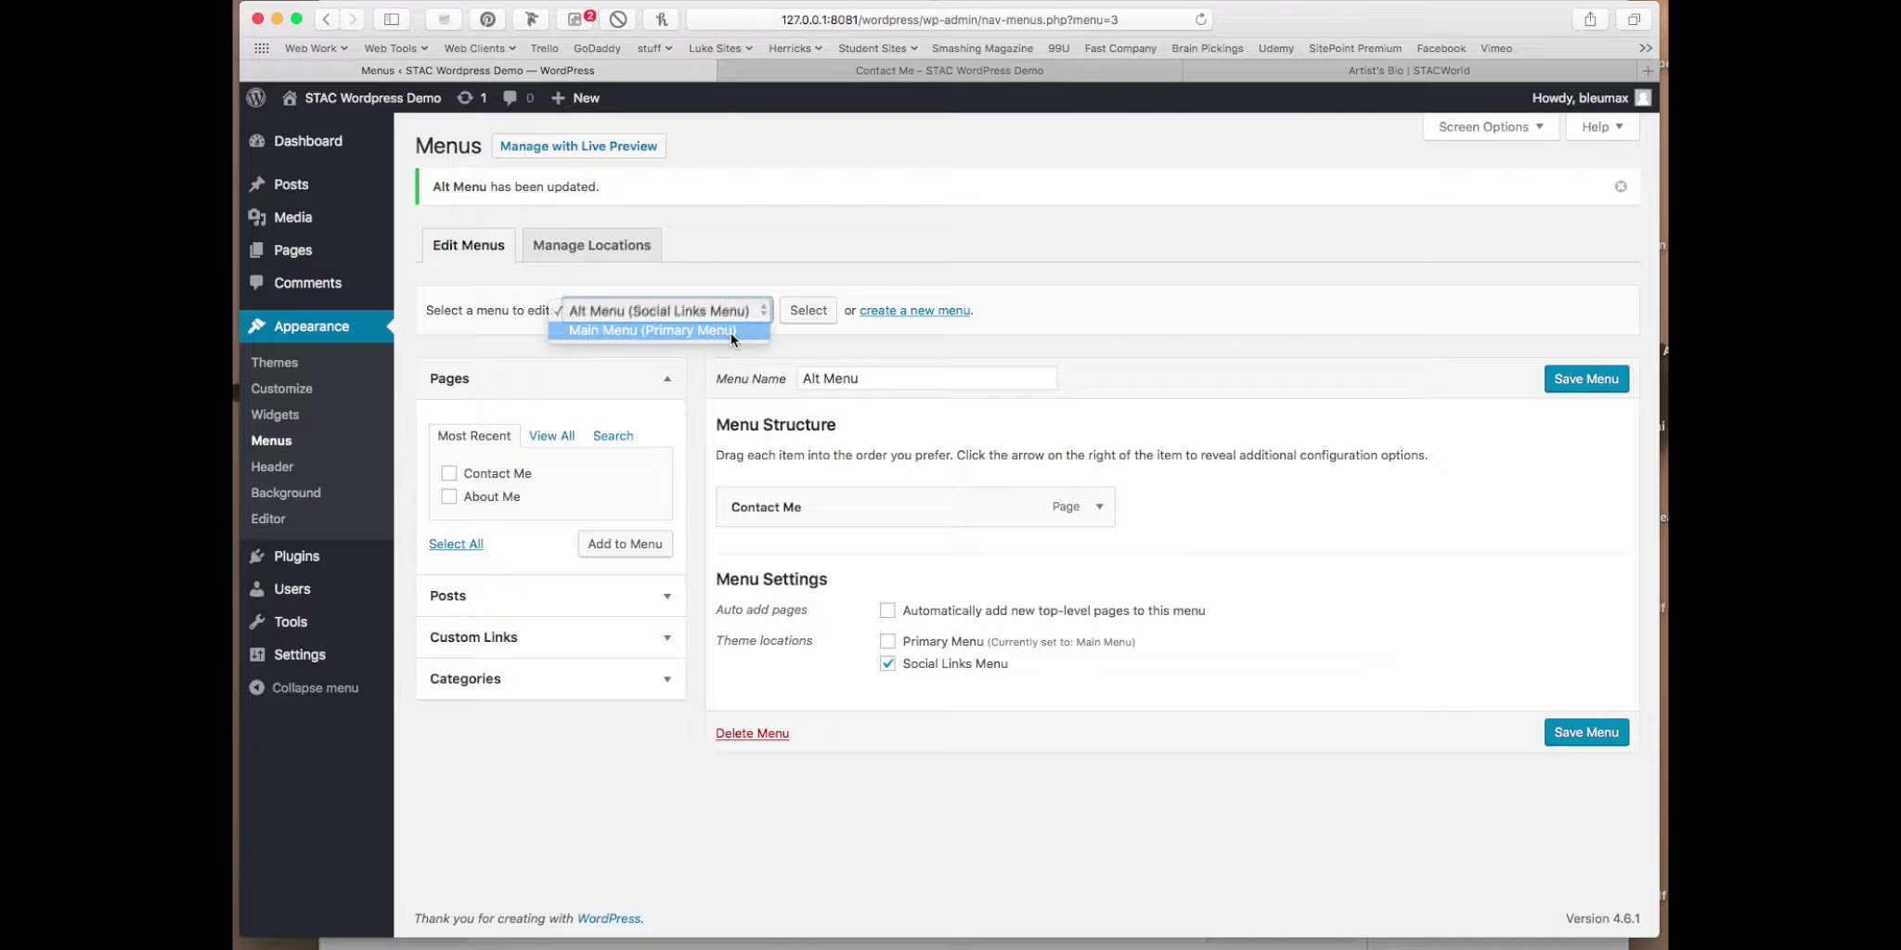
click(804, 314)
drag(910, 503, 882, 505)
click(1592, 323)
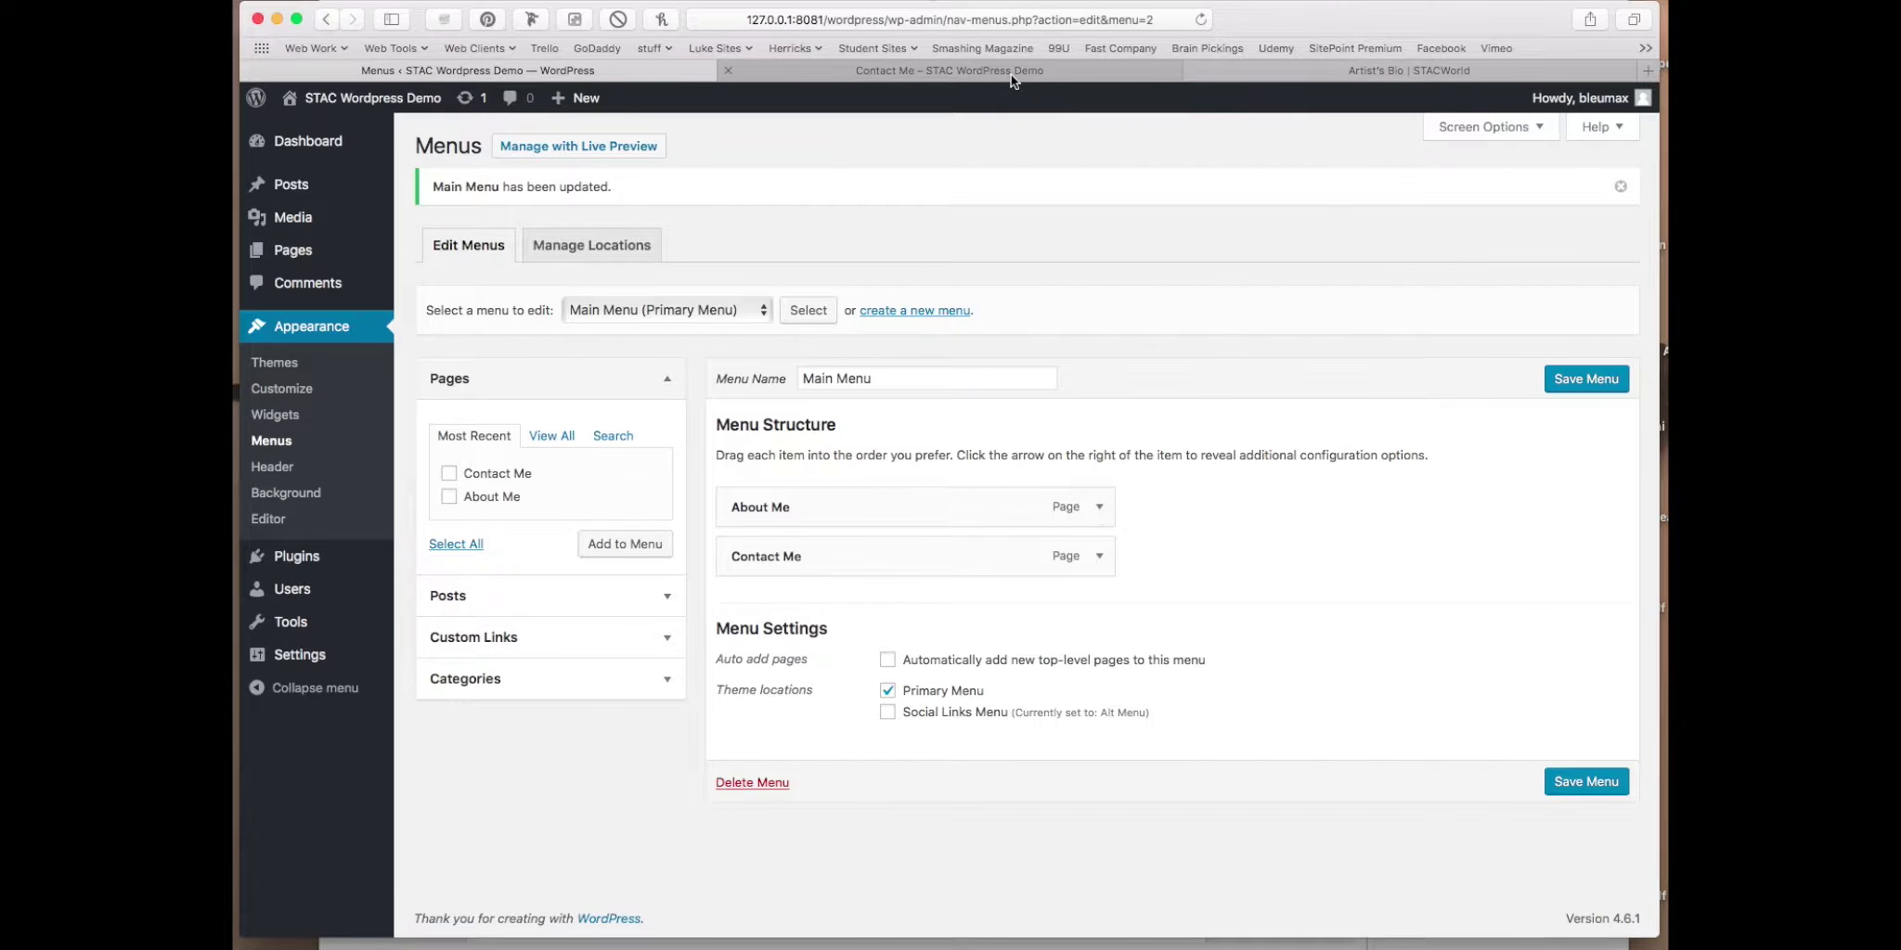
click(1011, 75)
click(1200, 19)
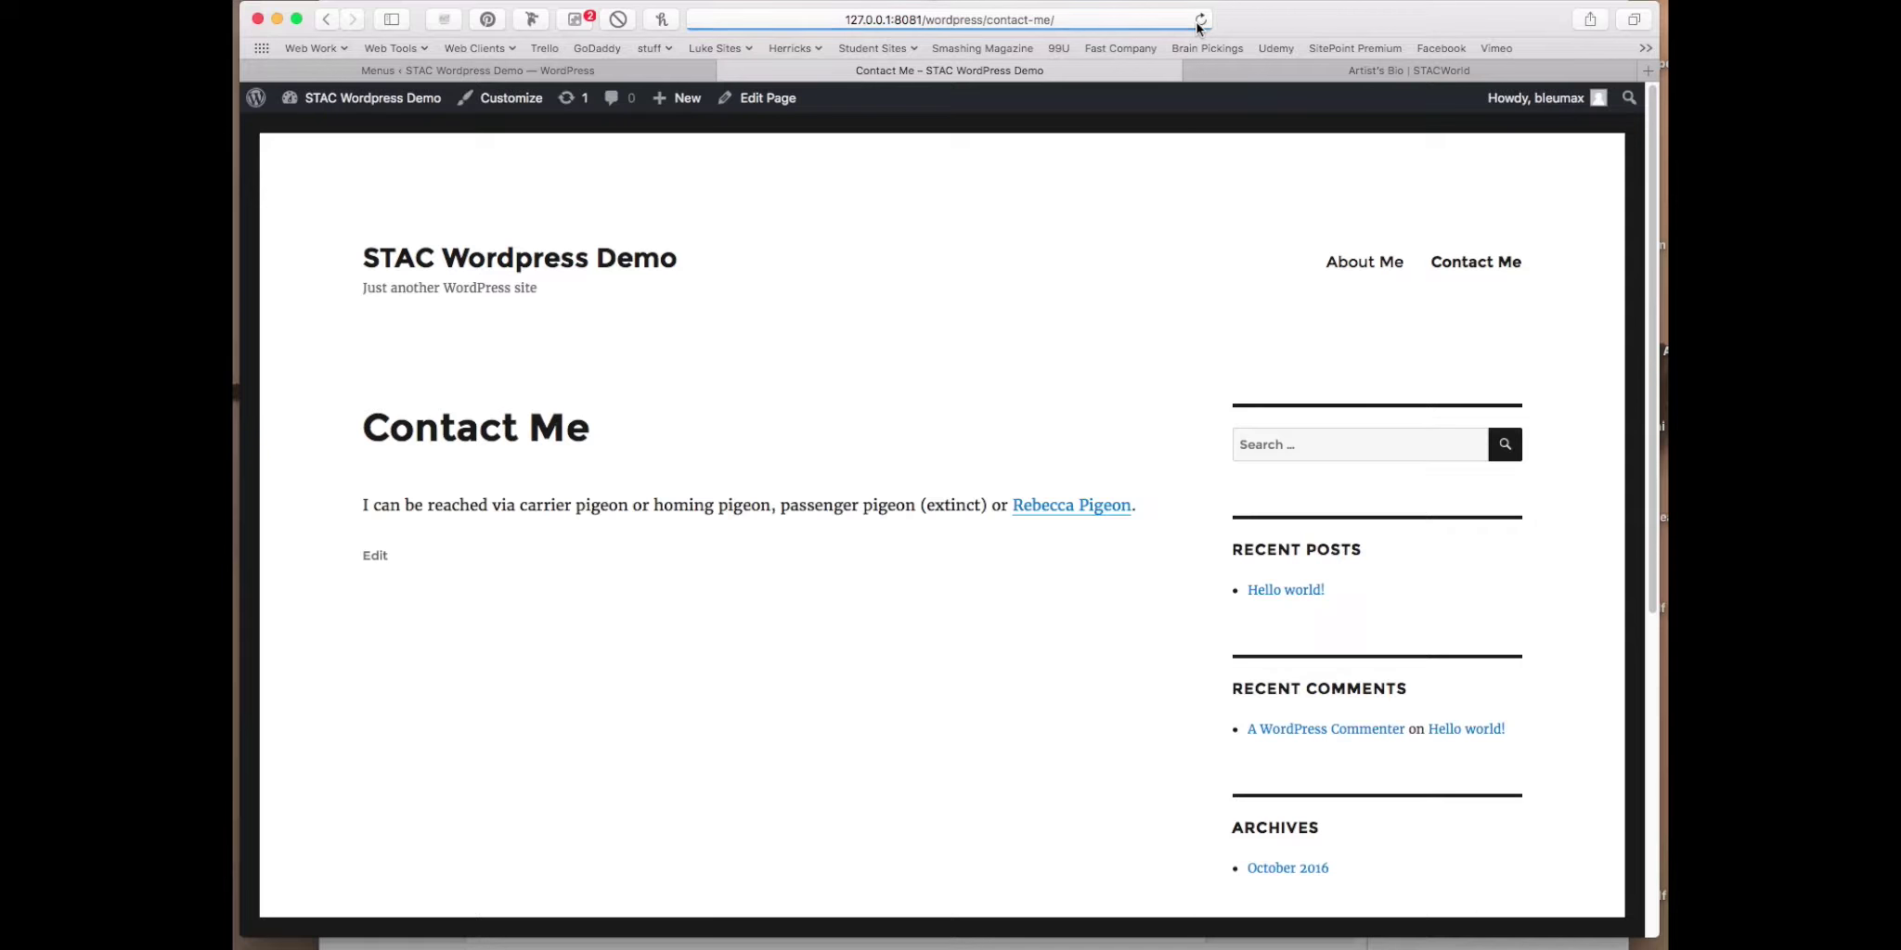
Step: Open Alt Menu for editing, add About Me and three more Contact Me items to it, and save the menu
click(621, 71)
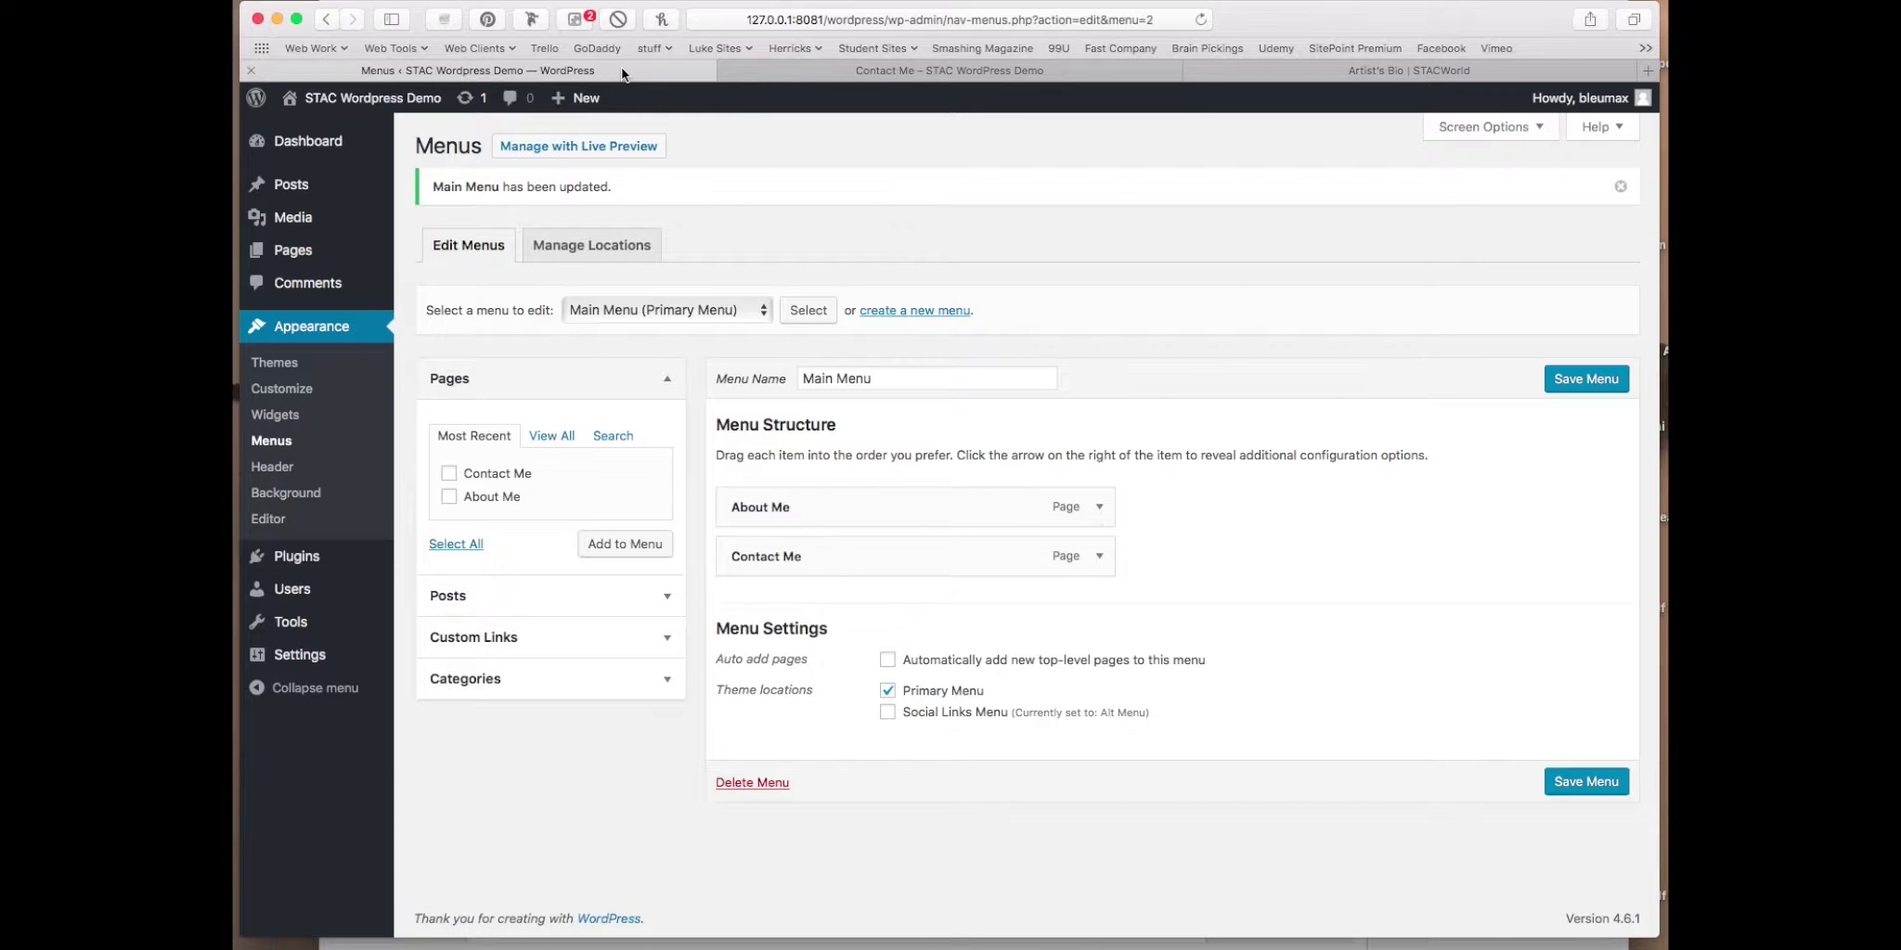
click(449, 497)
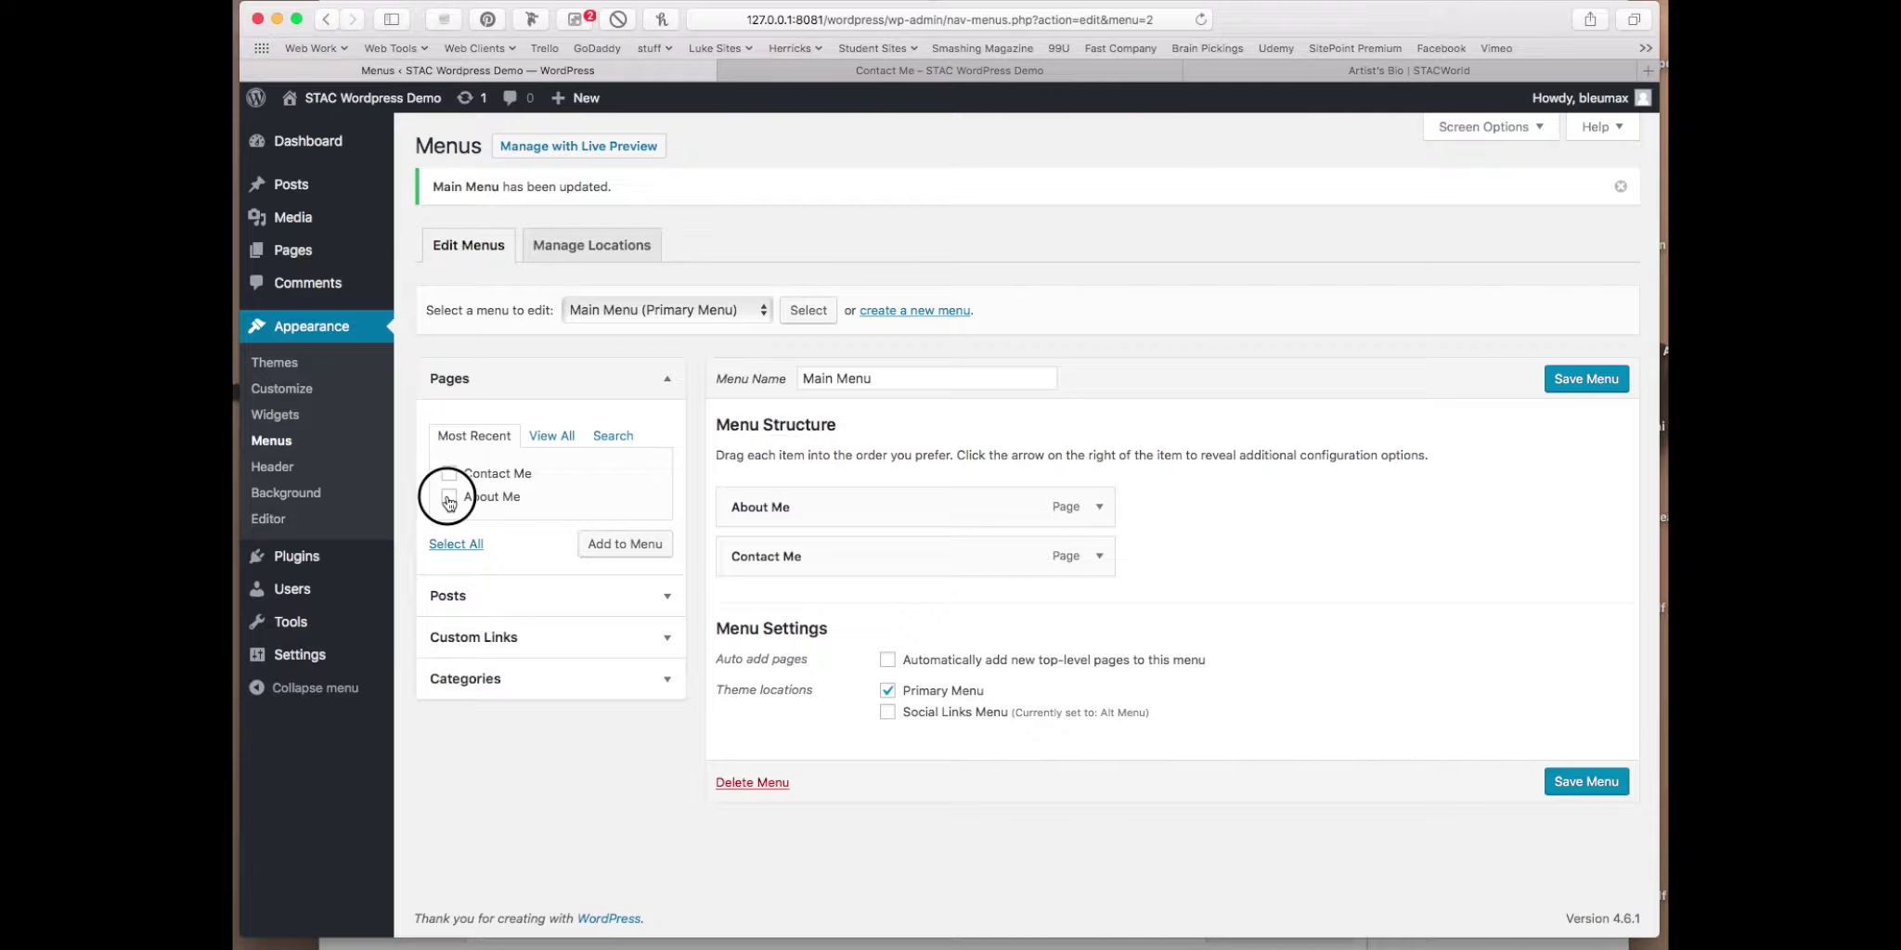
click(744, 311)
click(718, 288)
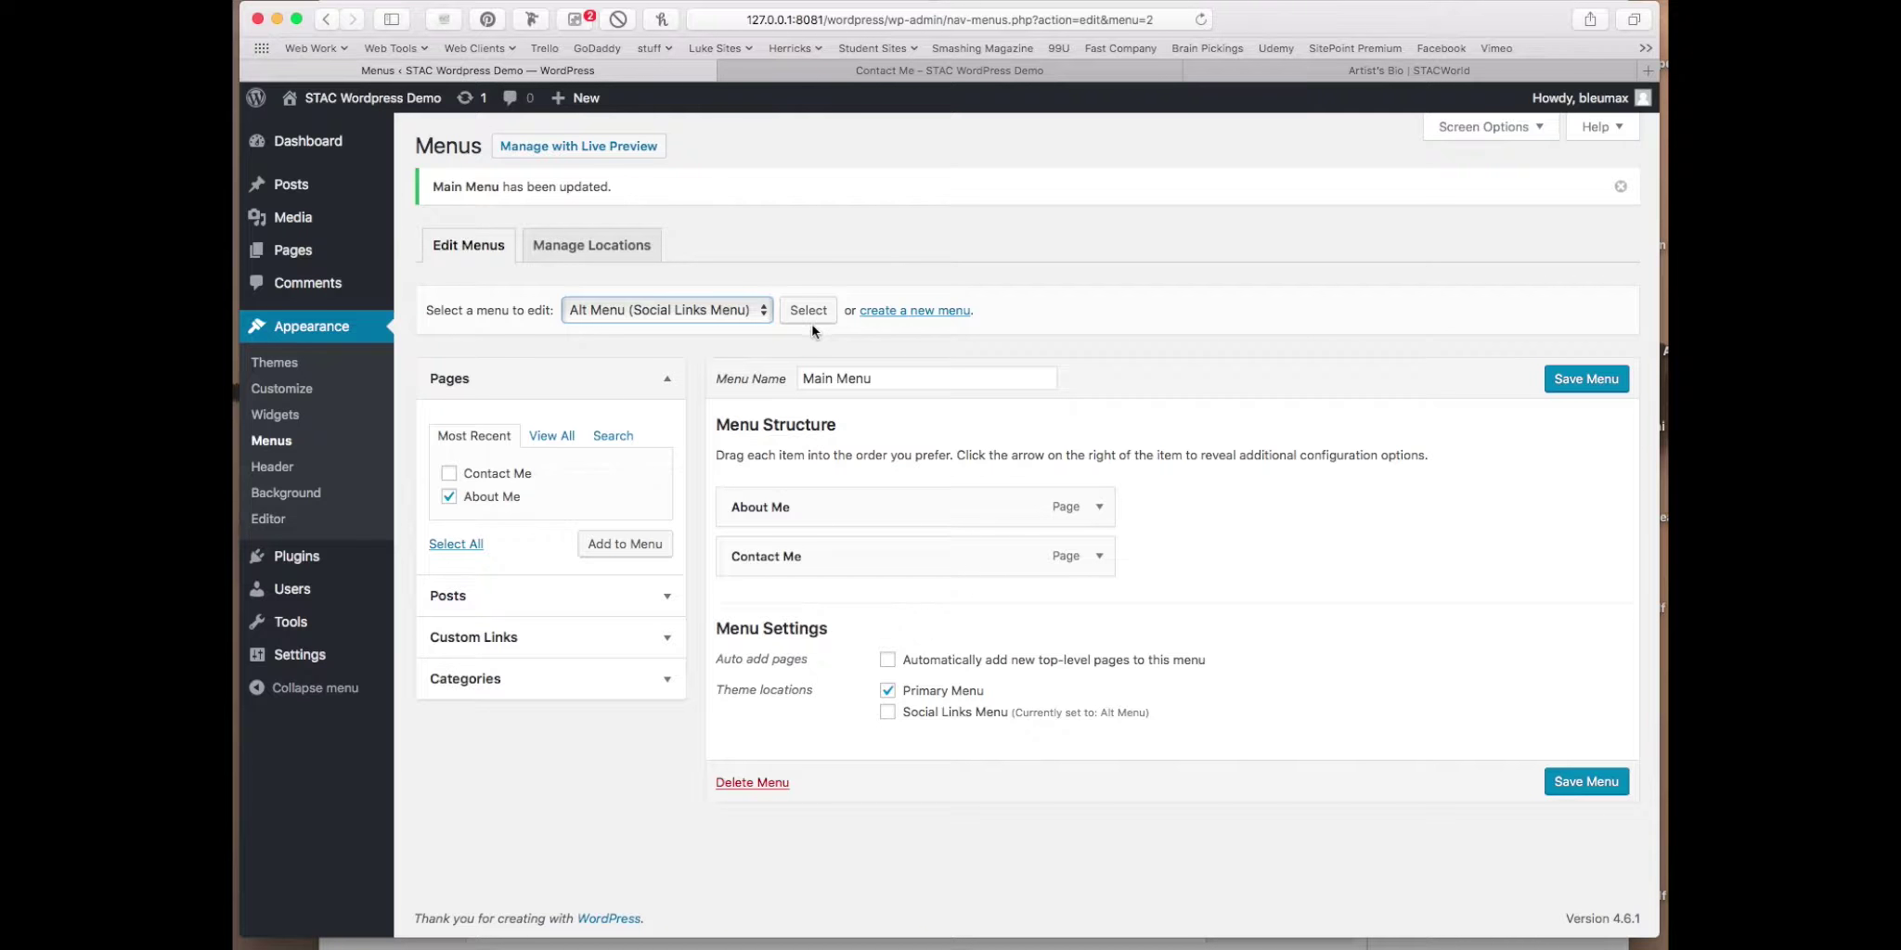
click(810, 304)
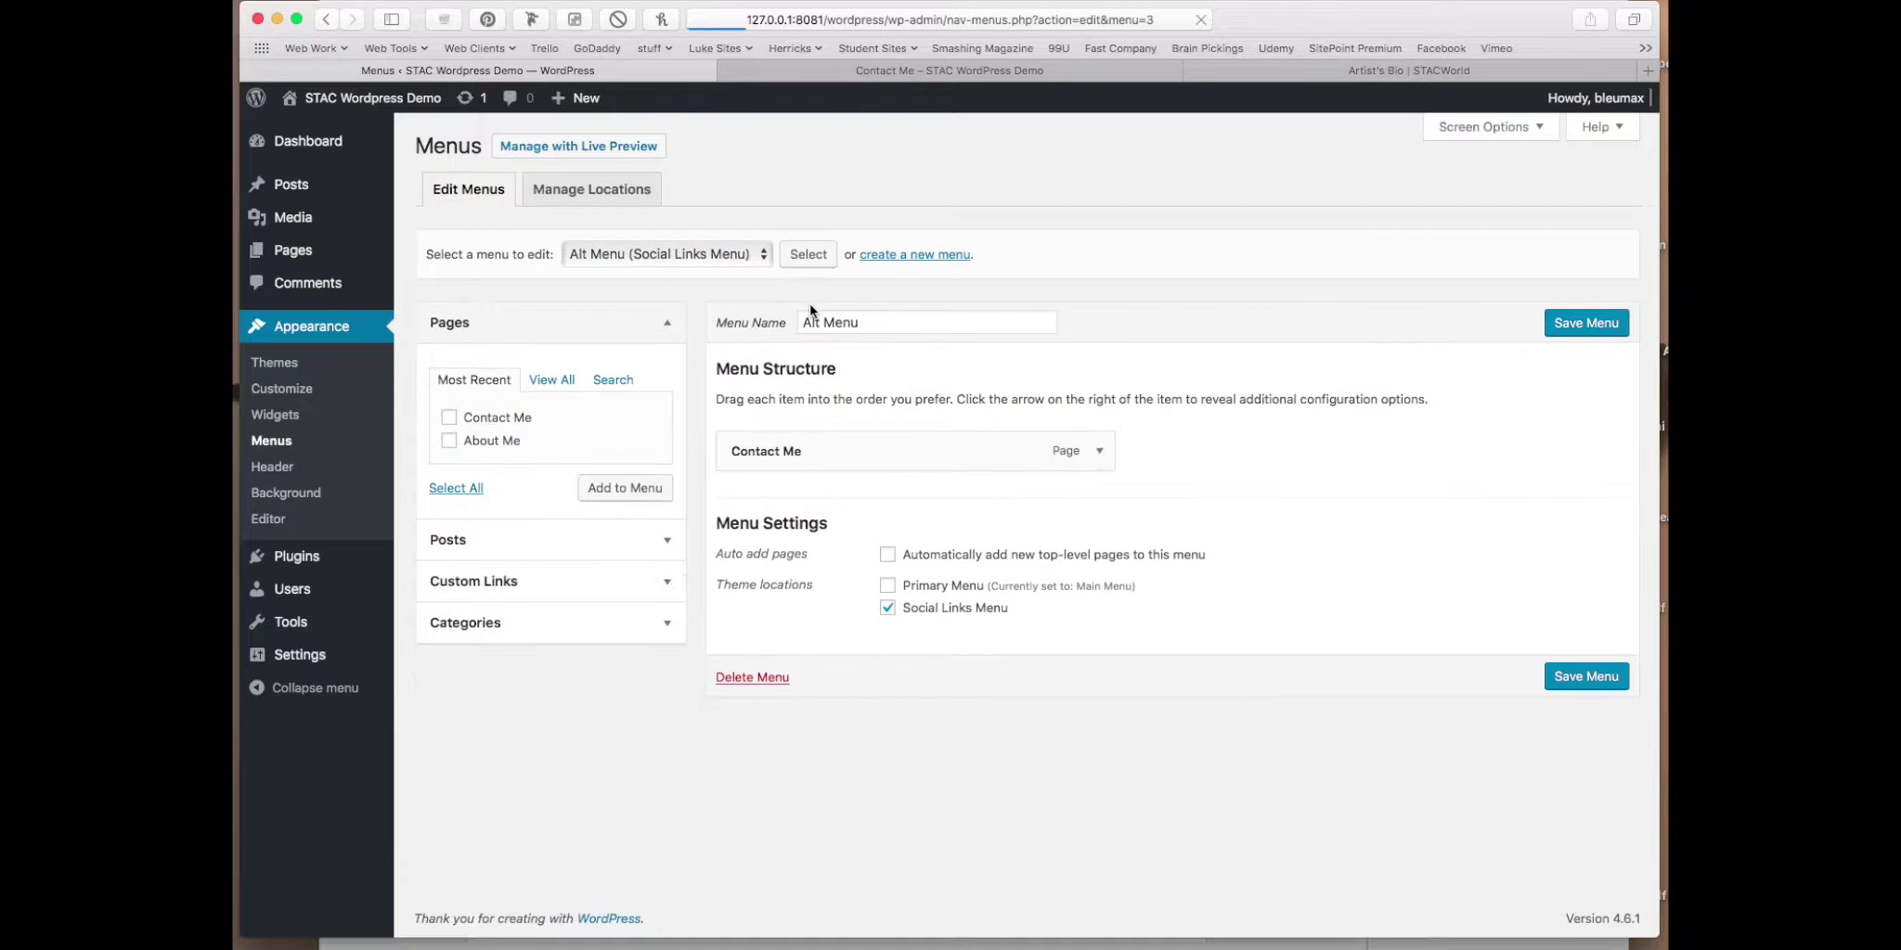
click(449, 418)
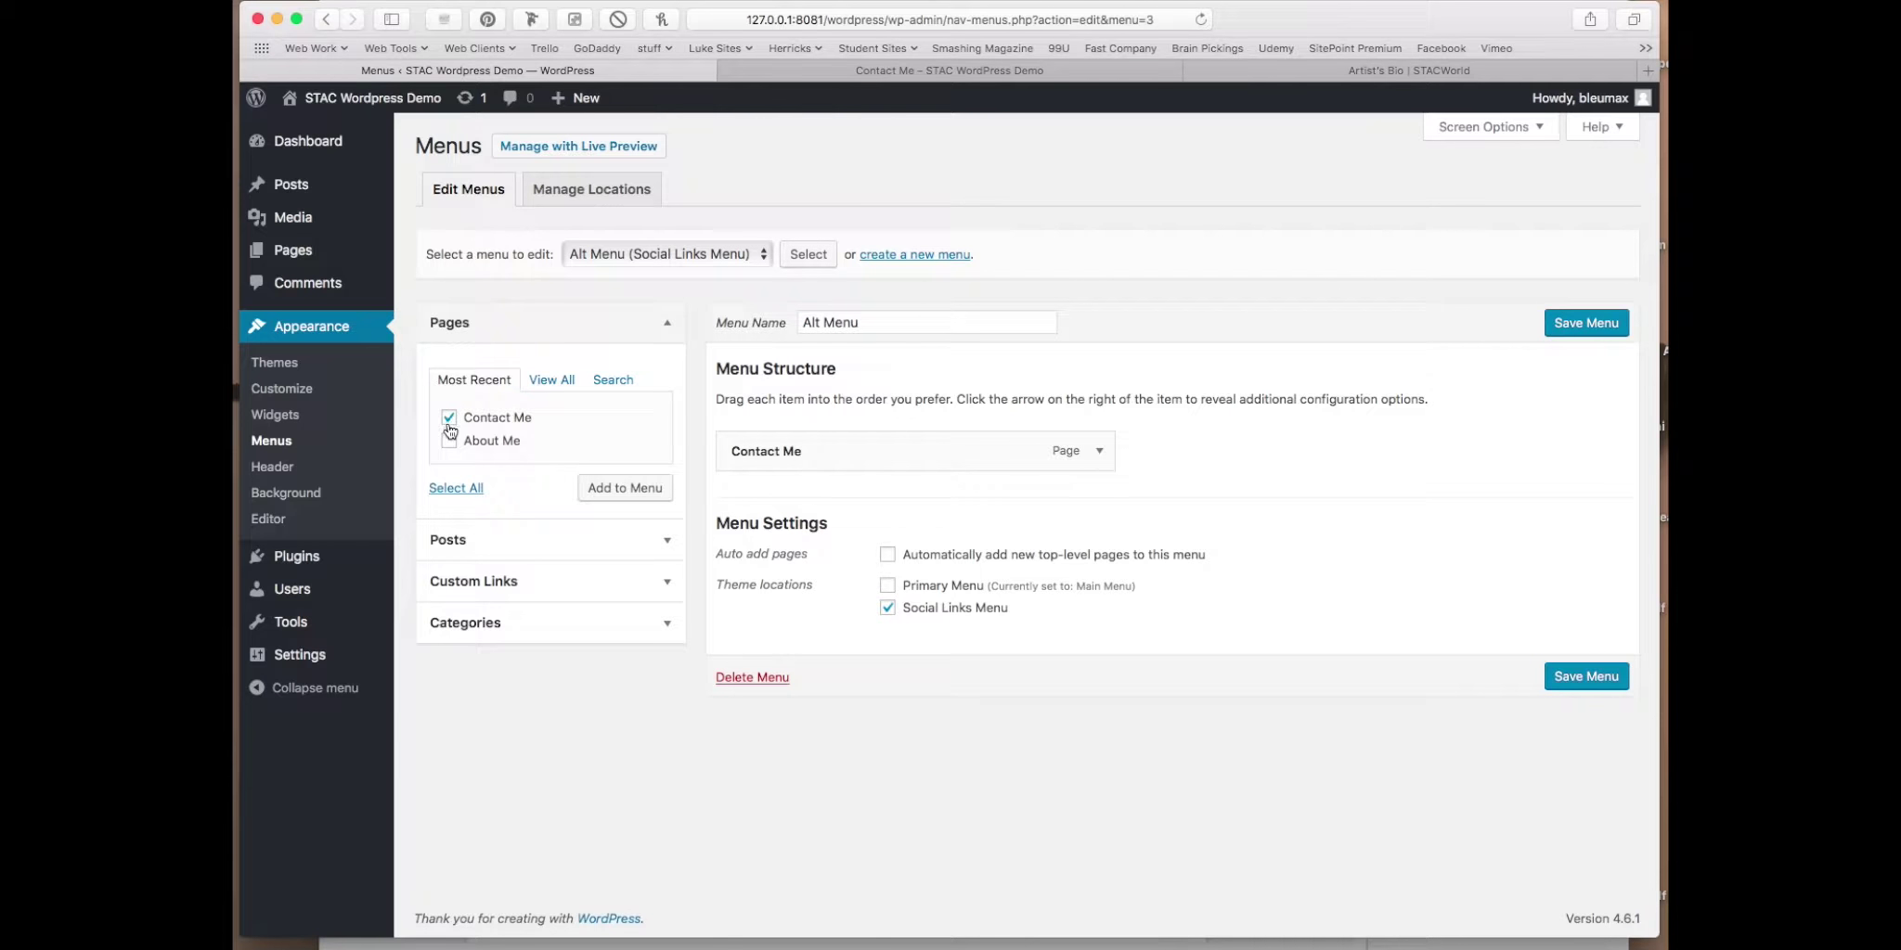
click(449, 441)
click(594, 488)
click(449, 417)
click(587, 488)
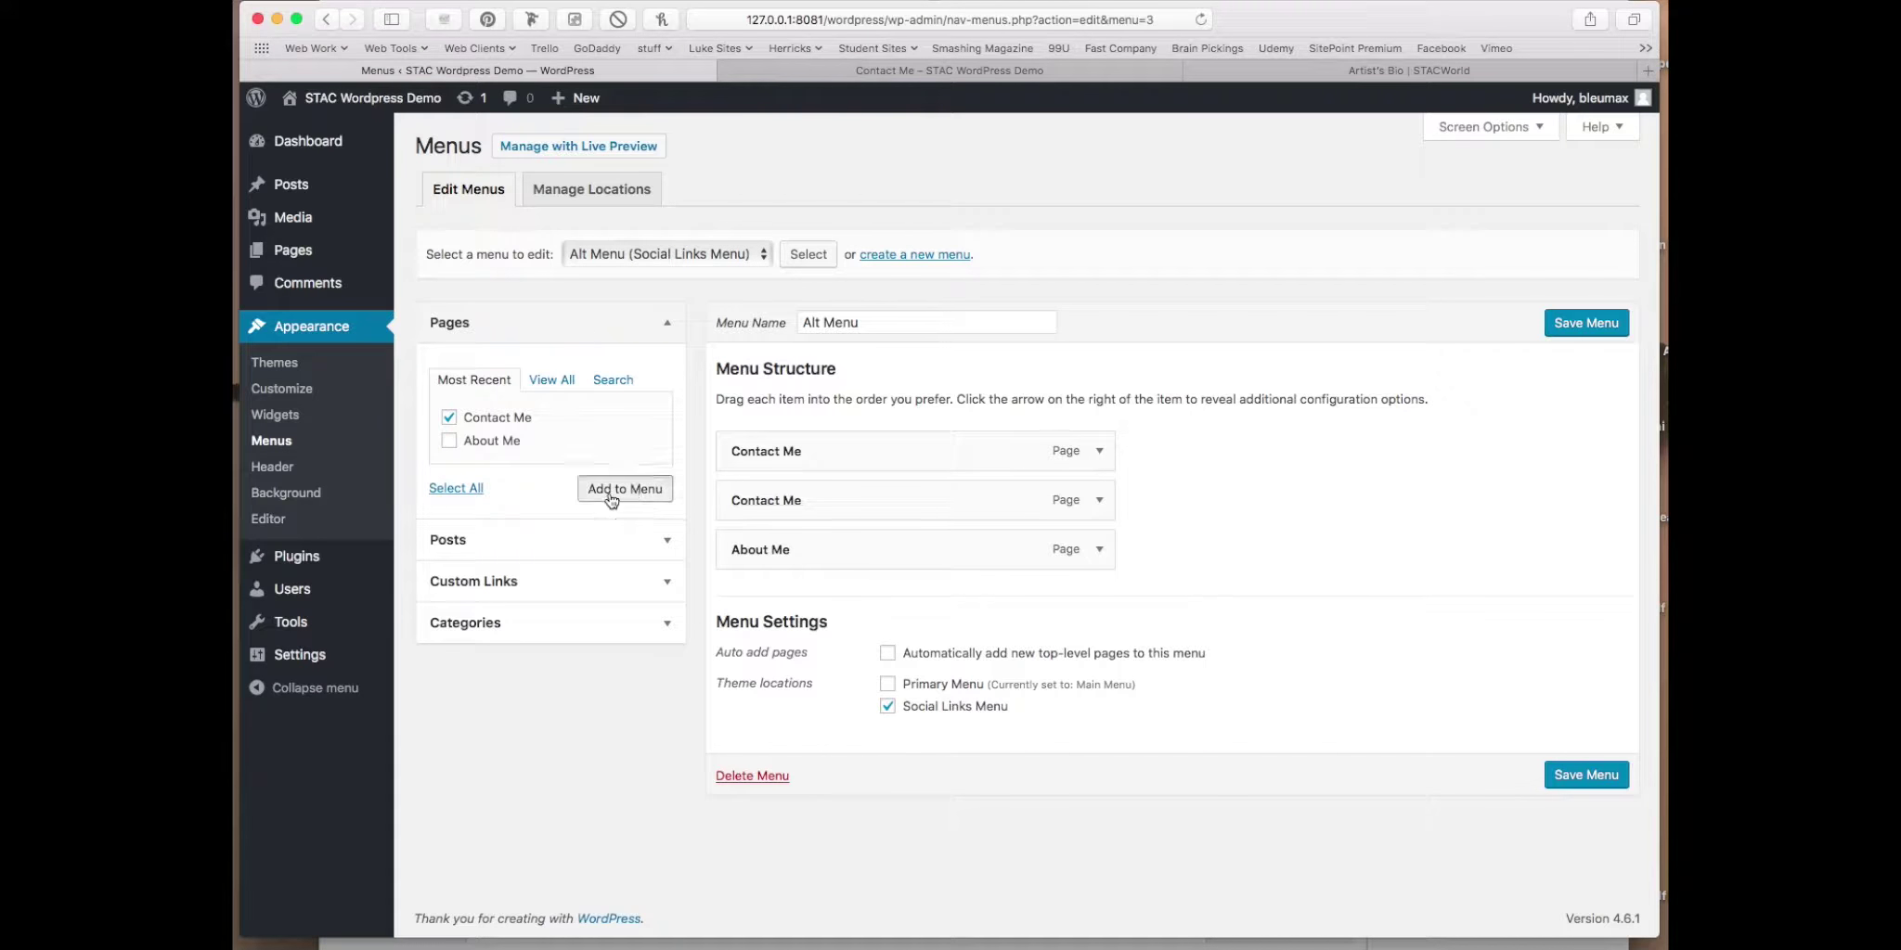
click(448, 418)
click(613, 499)
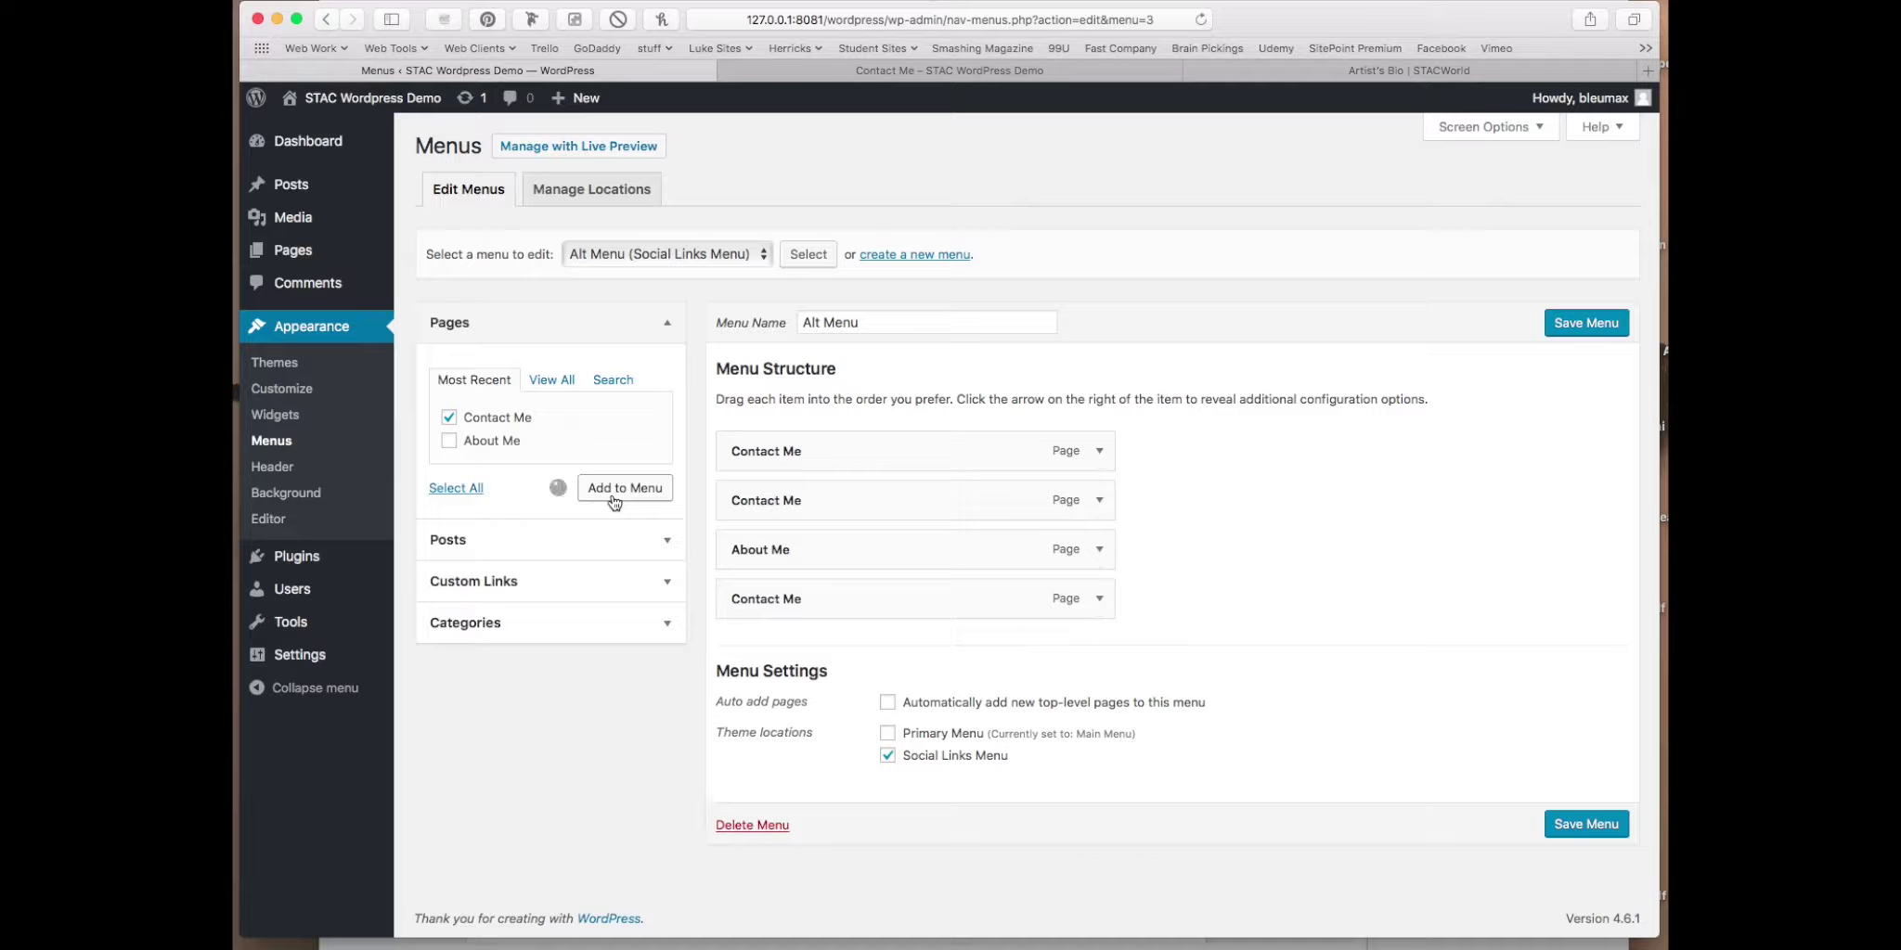
click(1583, 323)
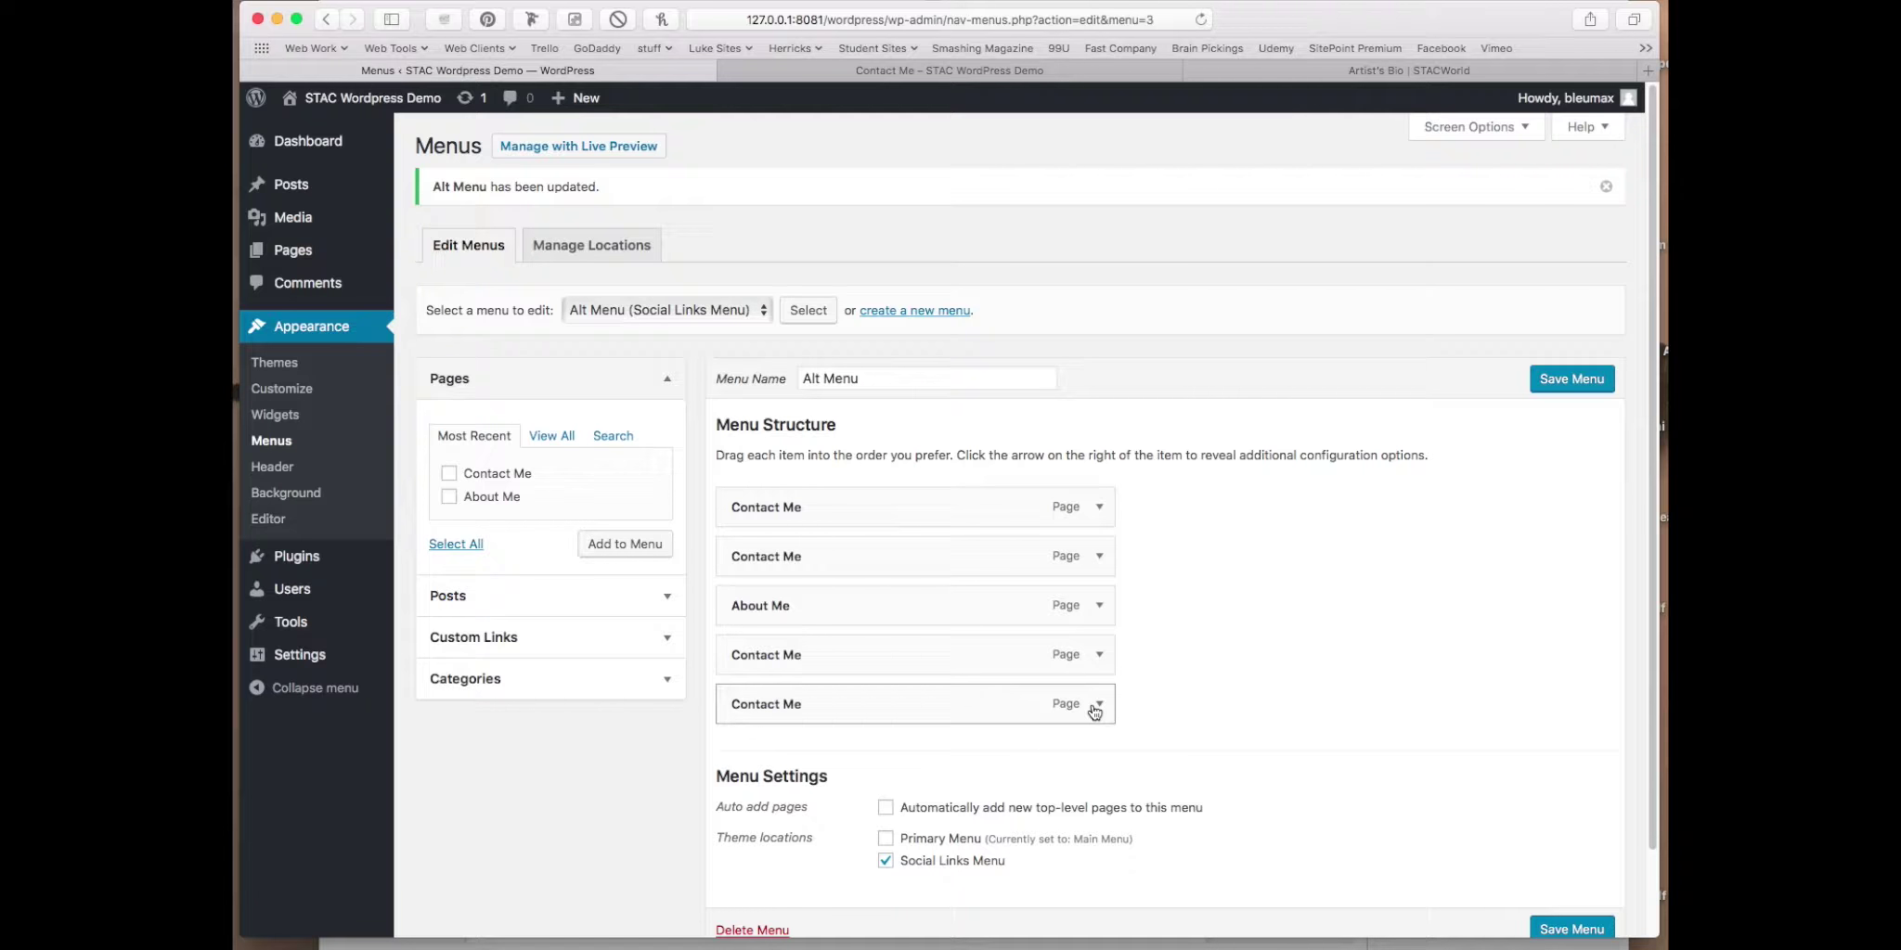
Step: Move Alt Menu from the Social Links Menu location to Primary Menu, save it and reload the demo site's Contact Me page
click(886, 861)
click(886, 839)
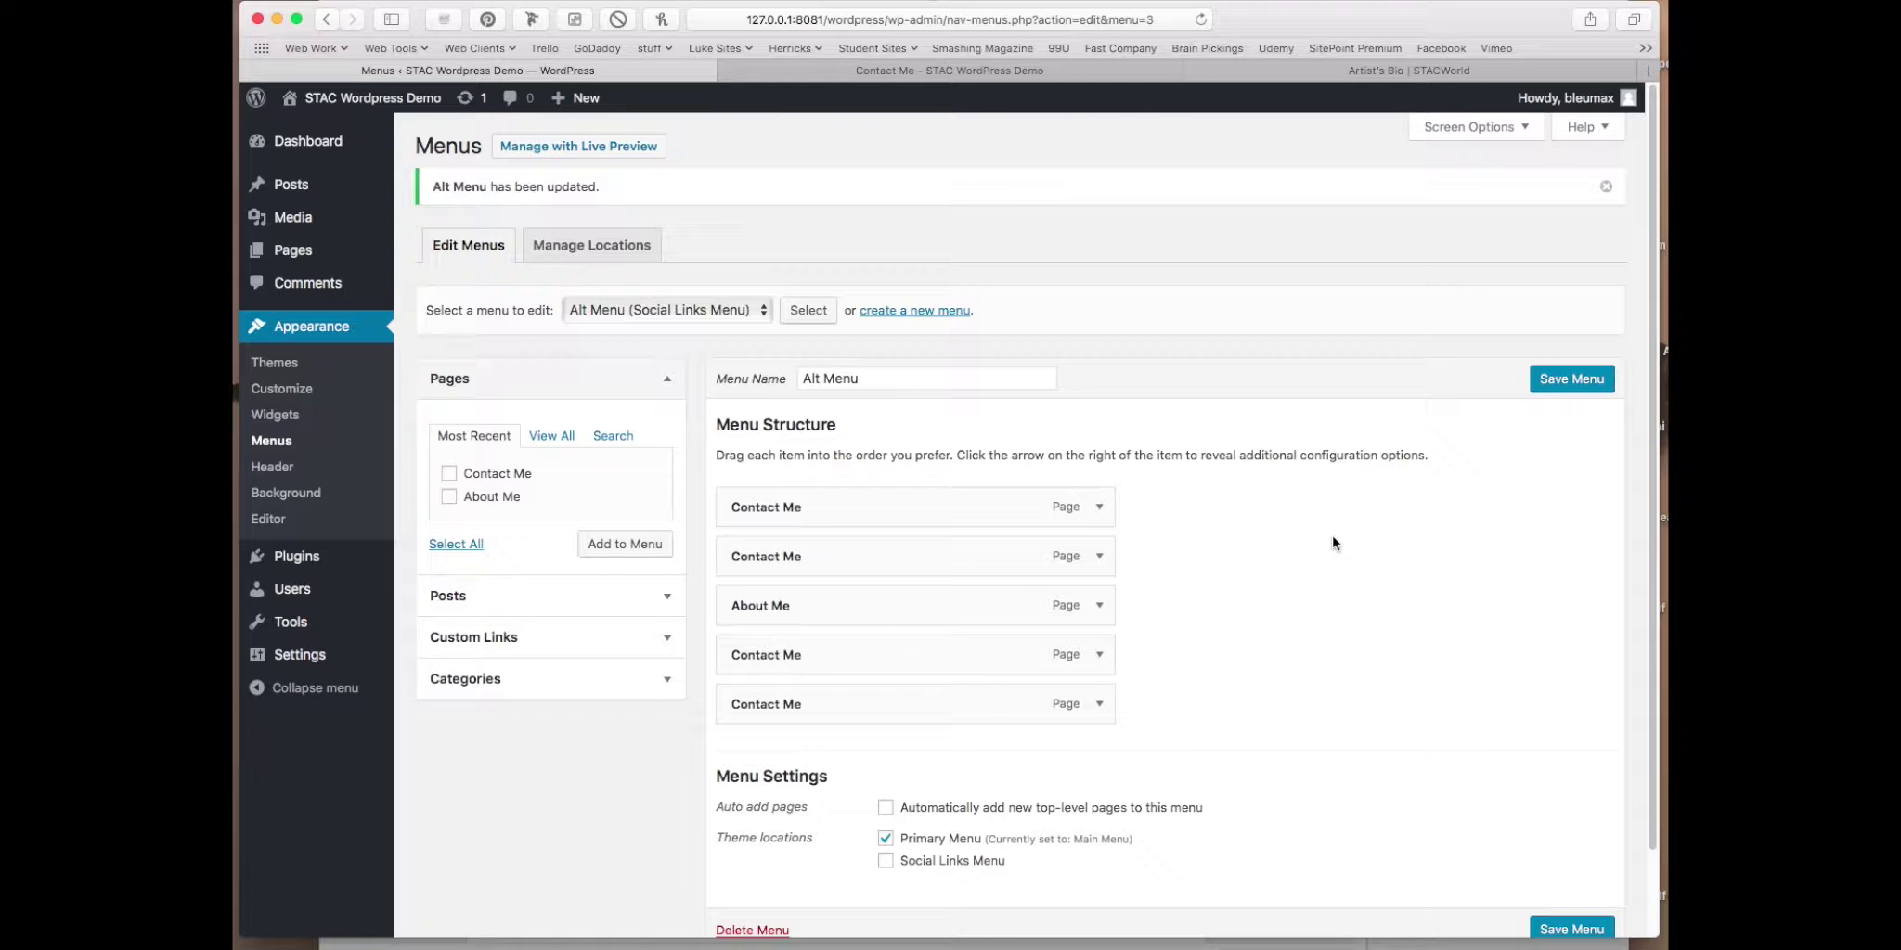
click(1556, 378)
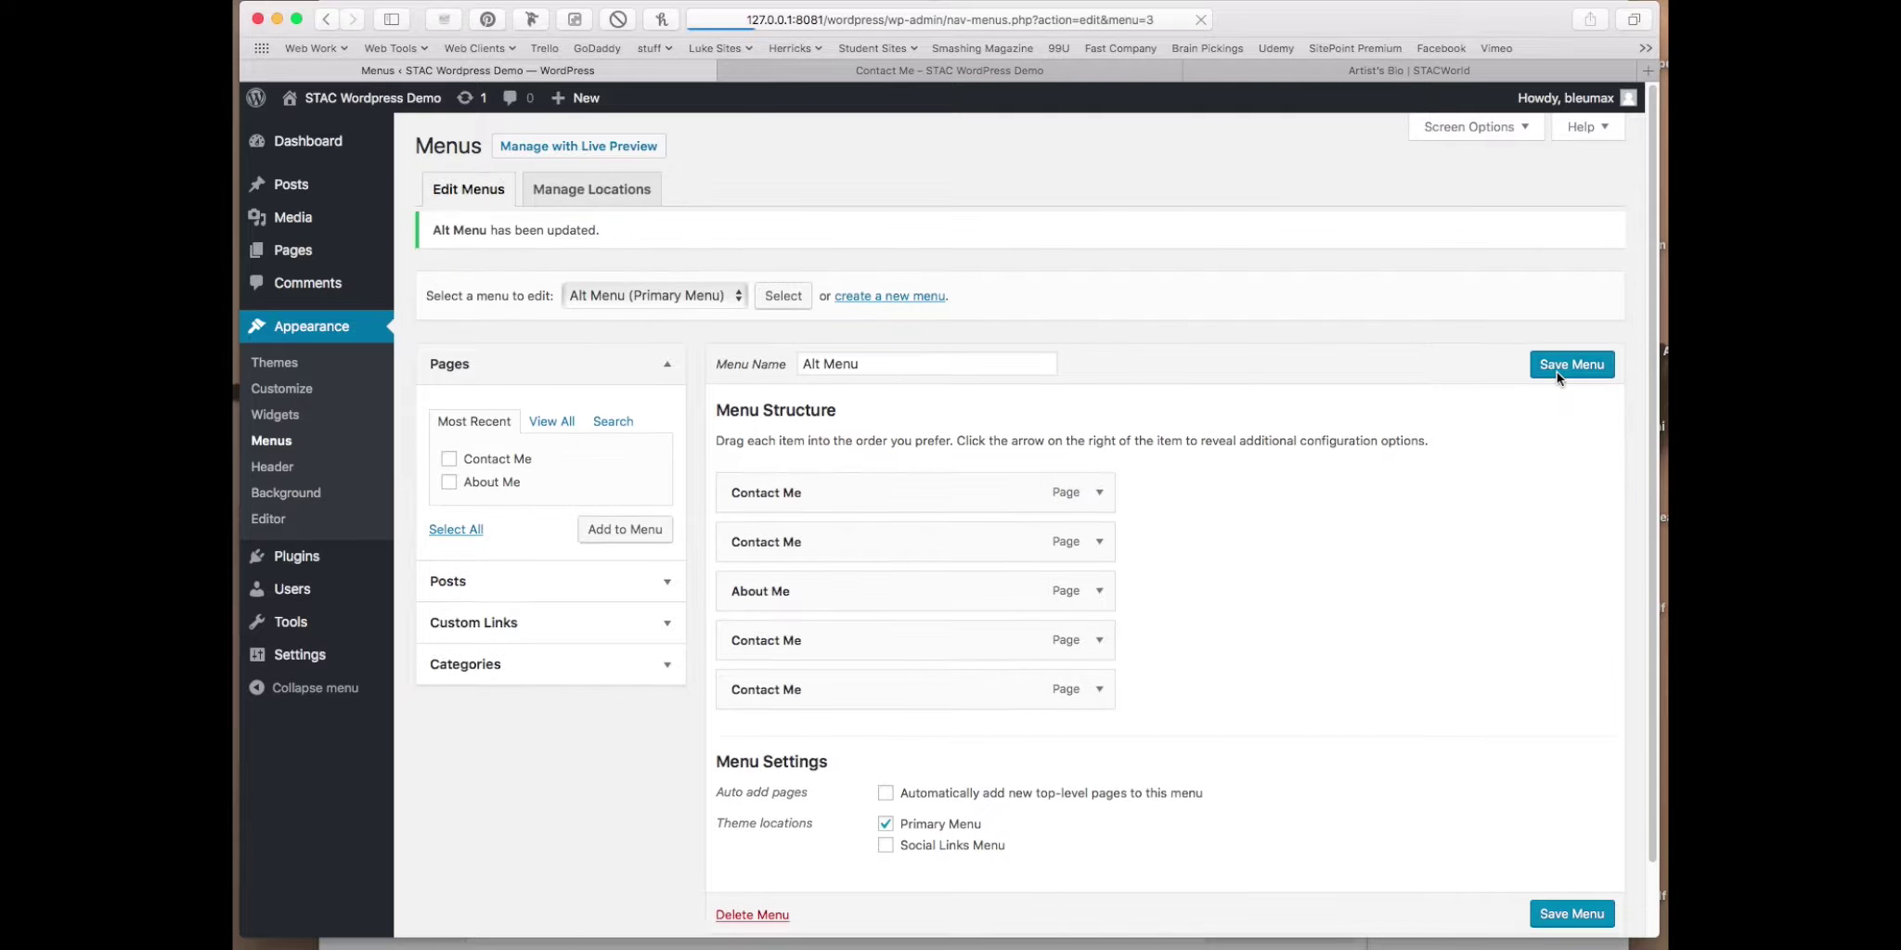
click(1012, 69)
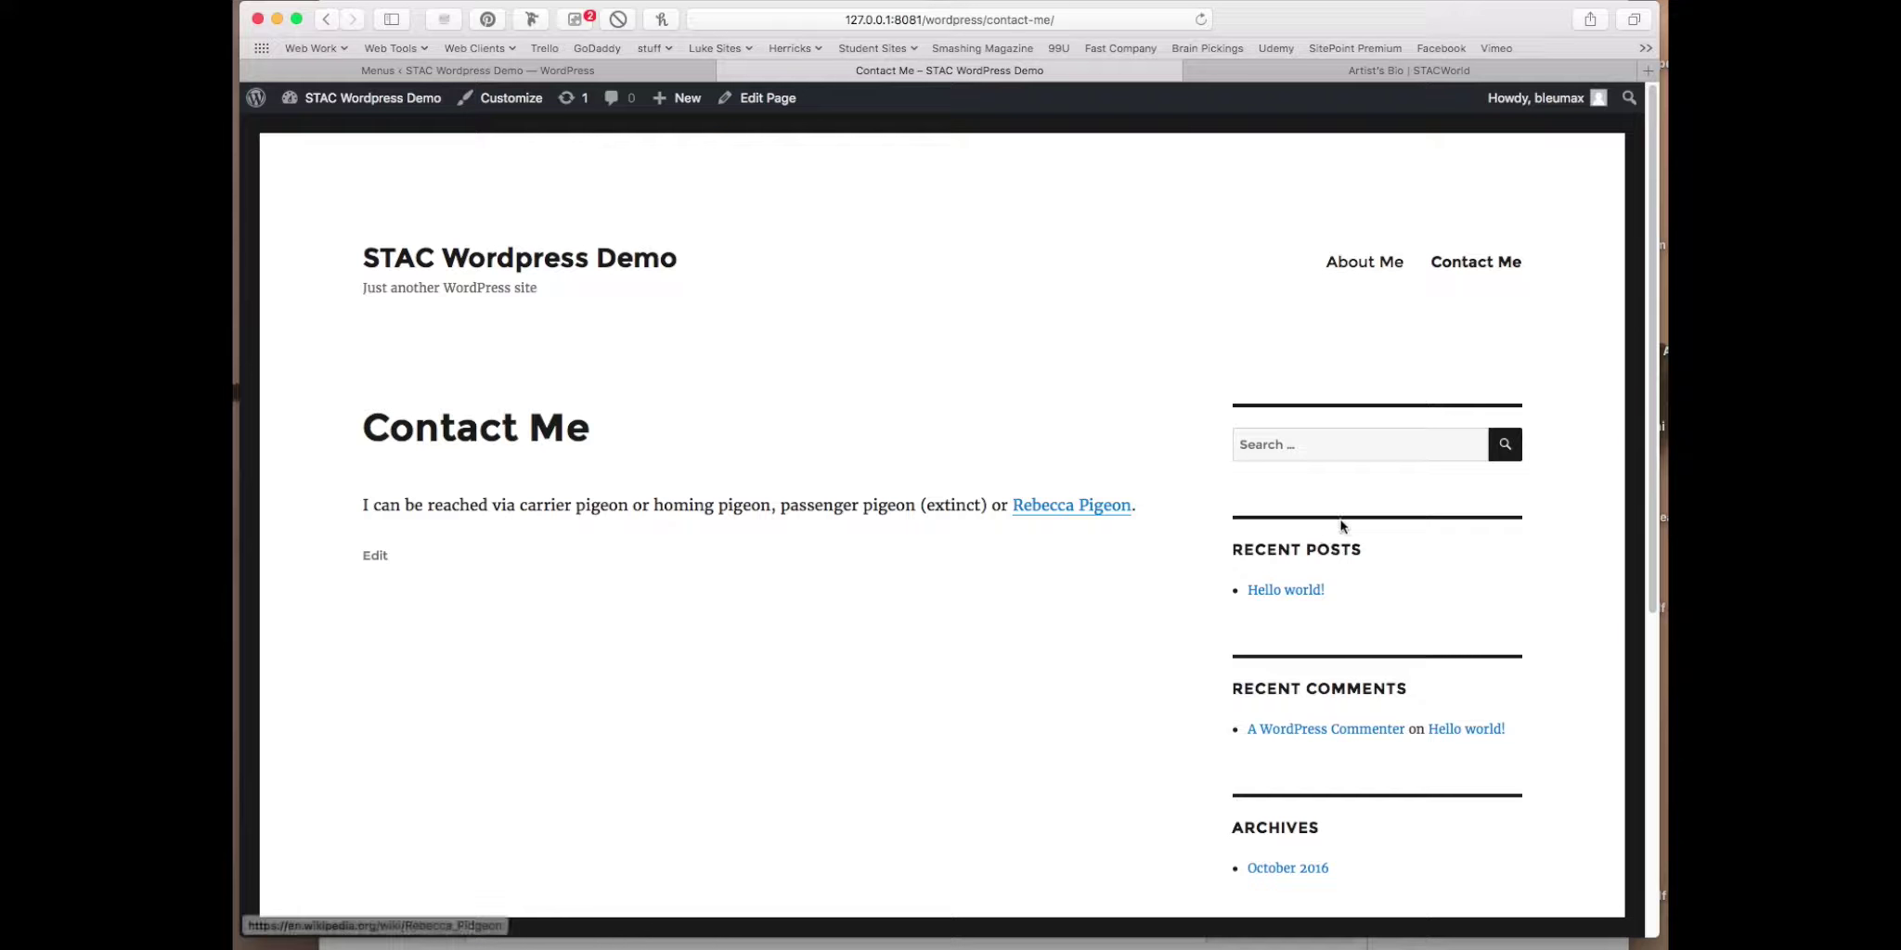
click(1197, 23)
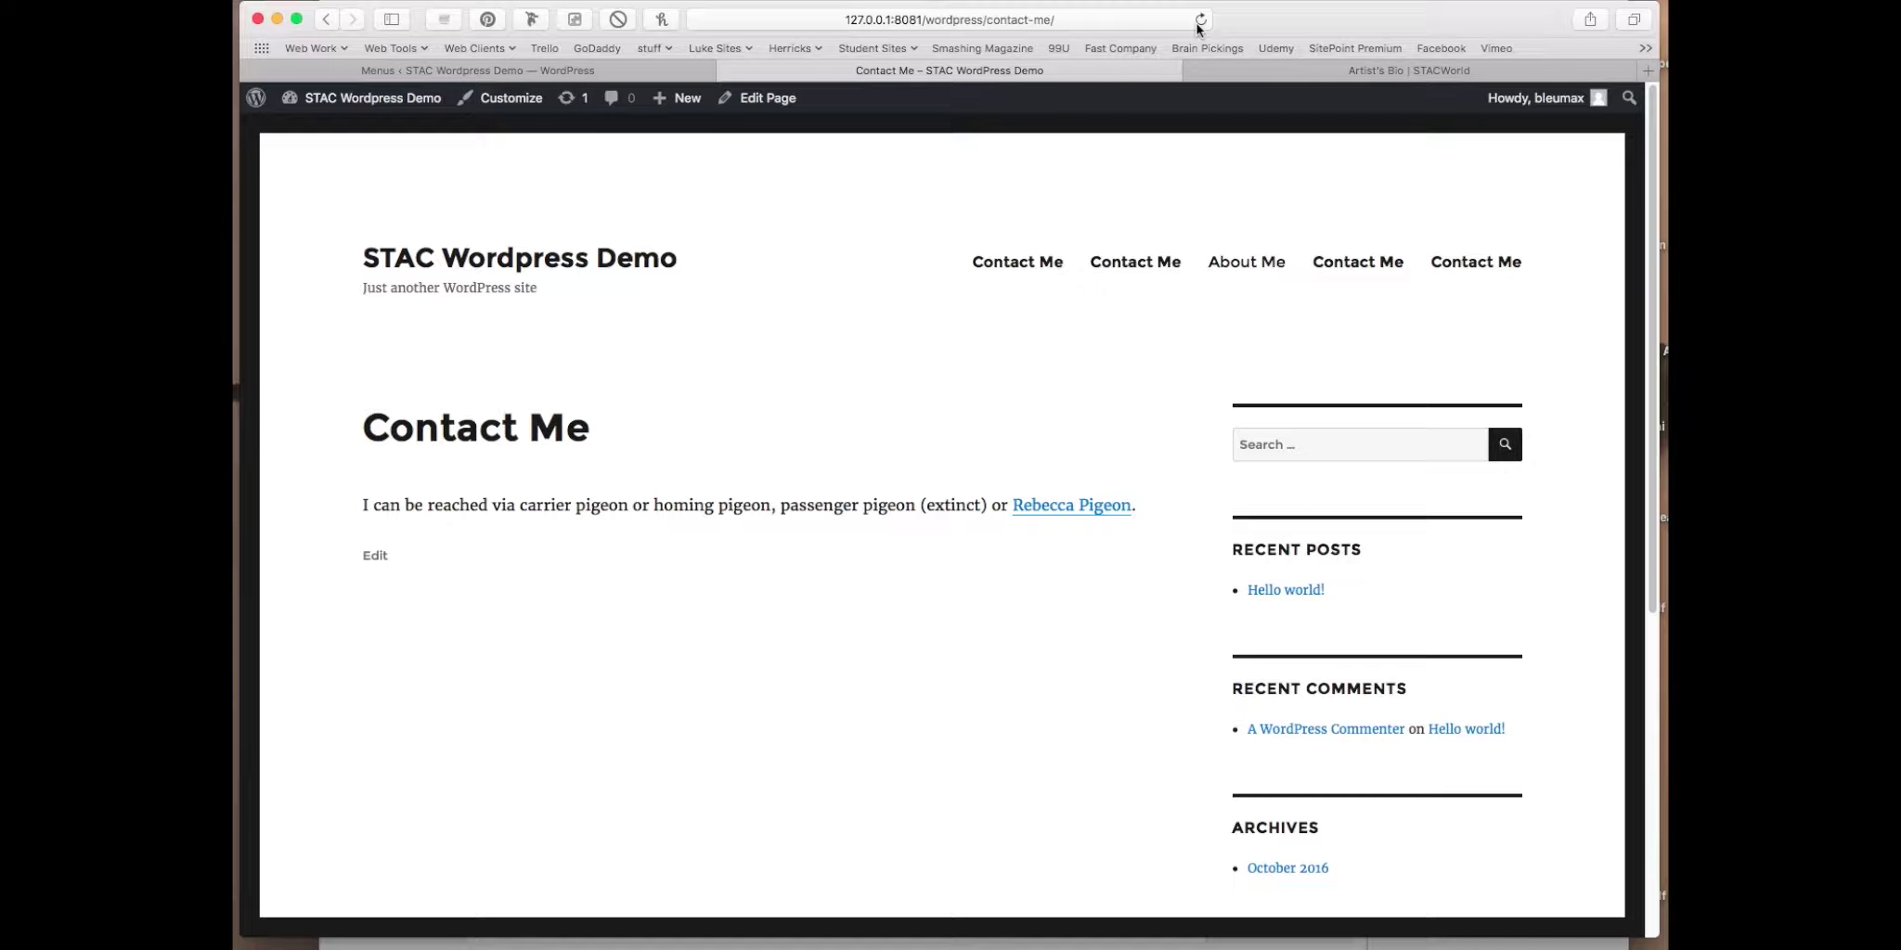
Step: Return to the menu editor, open Main Menu for editing and save it
click(637, 65)
click(705, 311)
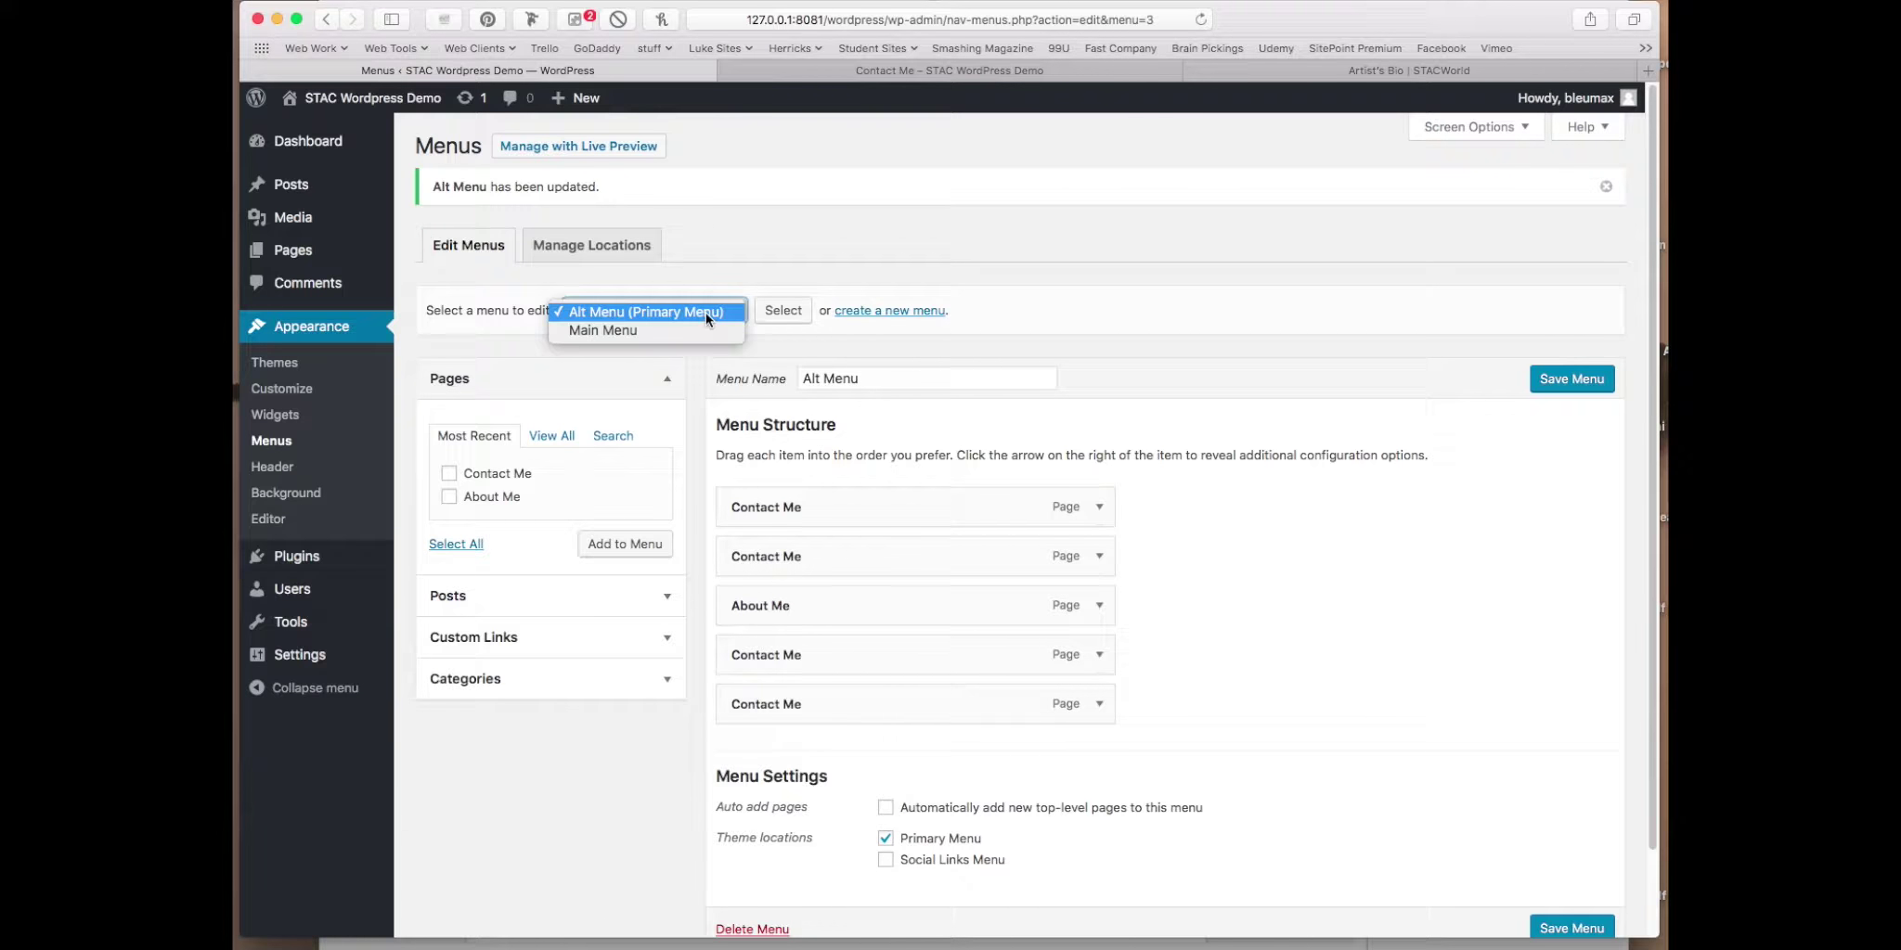
click(700, 329)
click(784, 310)
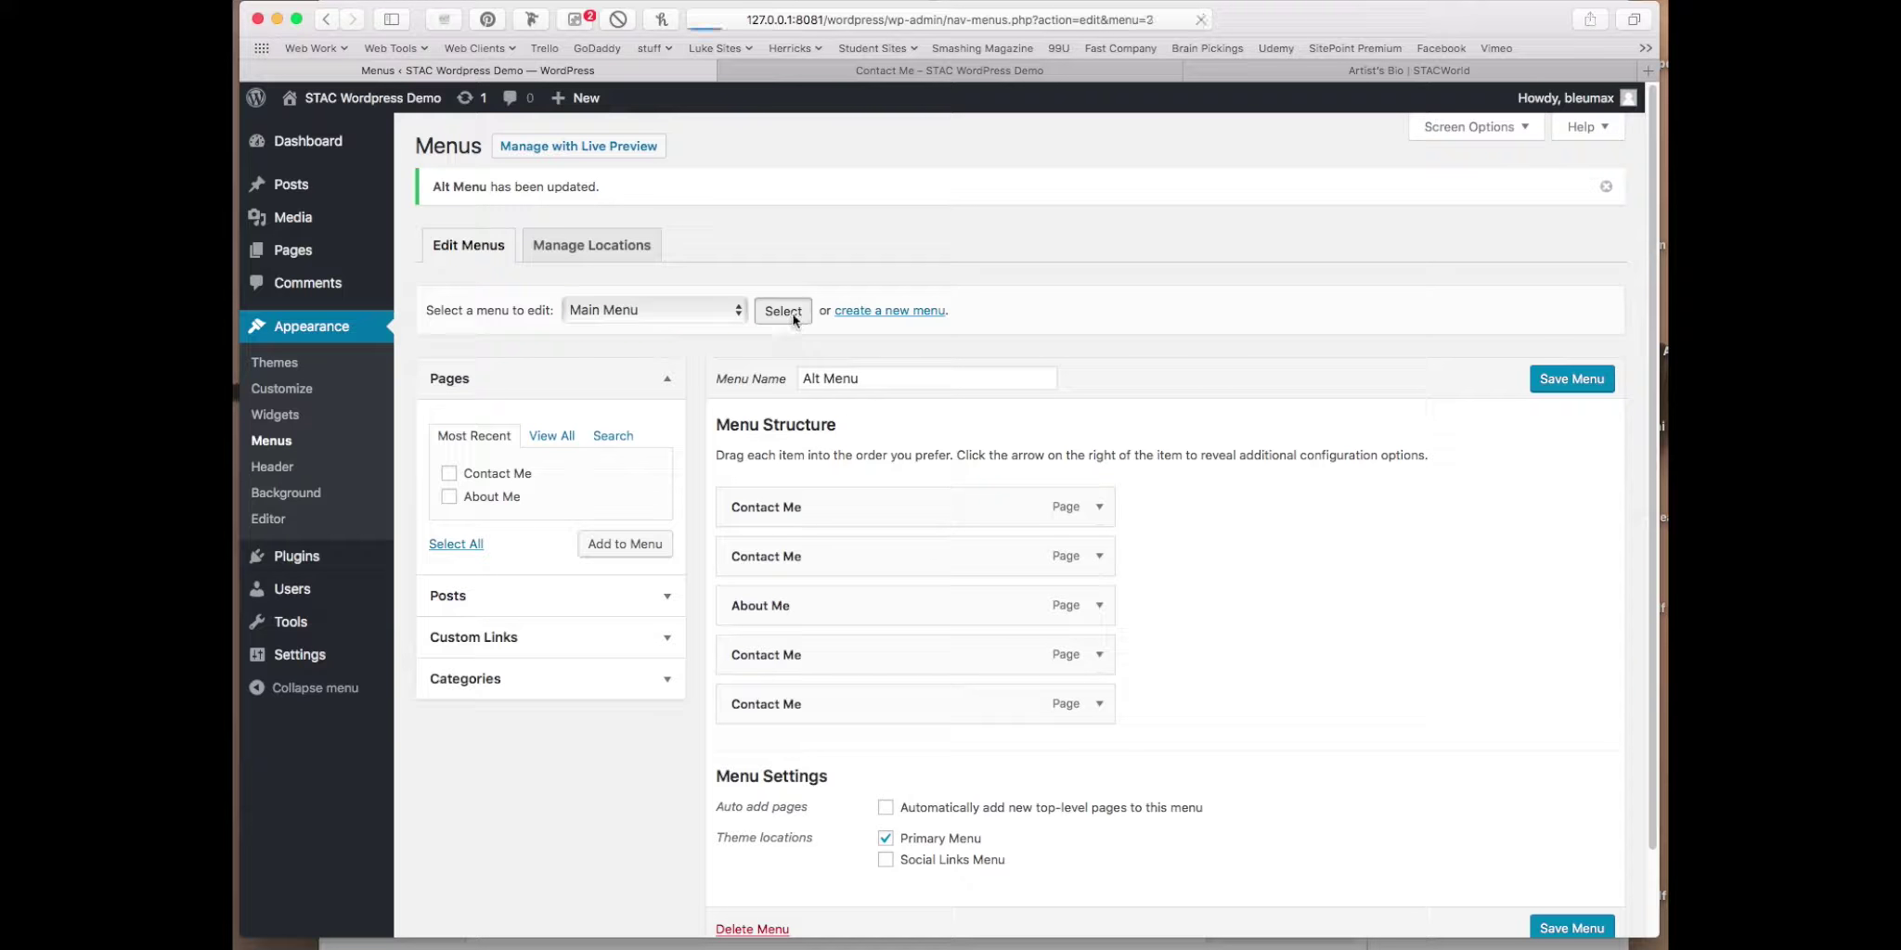
click(1585, 331)
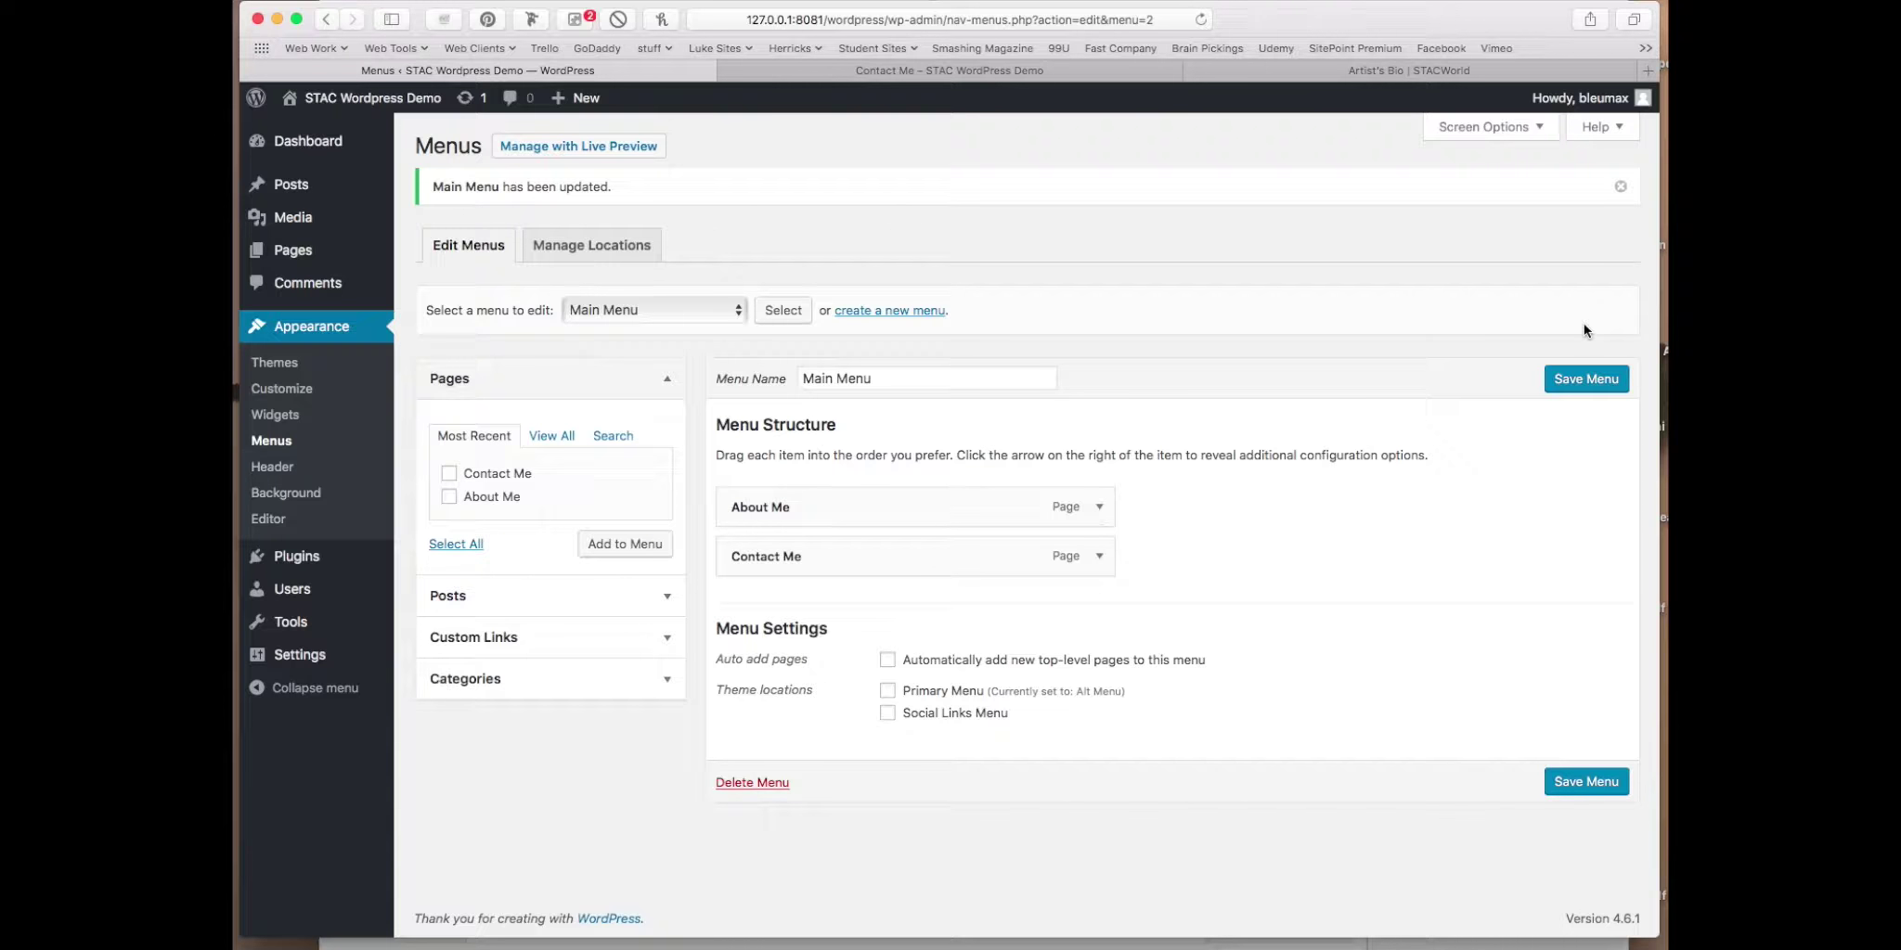
Step: Switch to the STACWorld site, look through its navigation submenus such as Assignments, and open the About page
click(1449, 72)
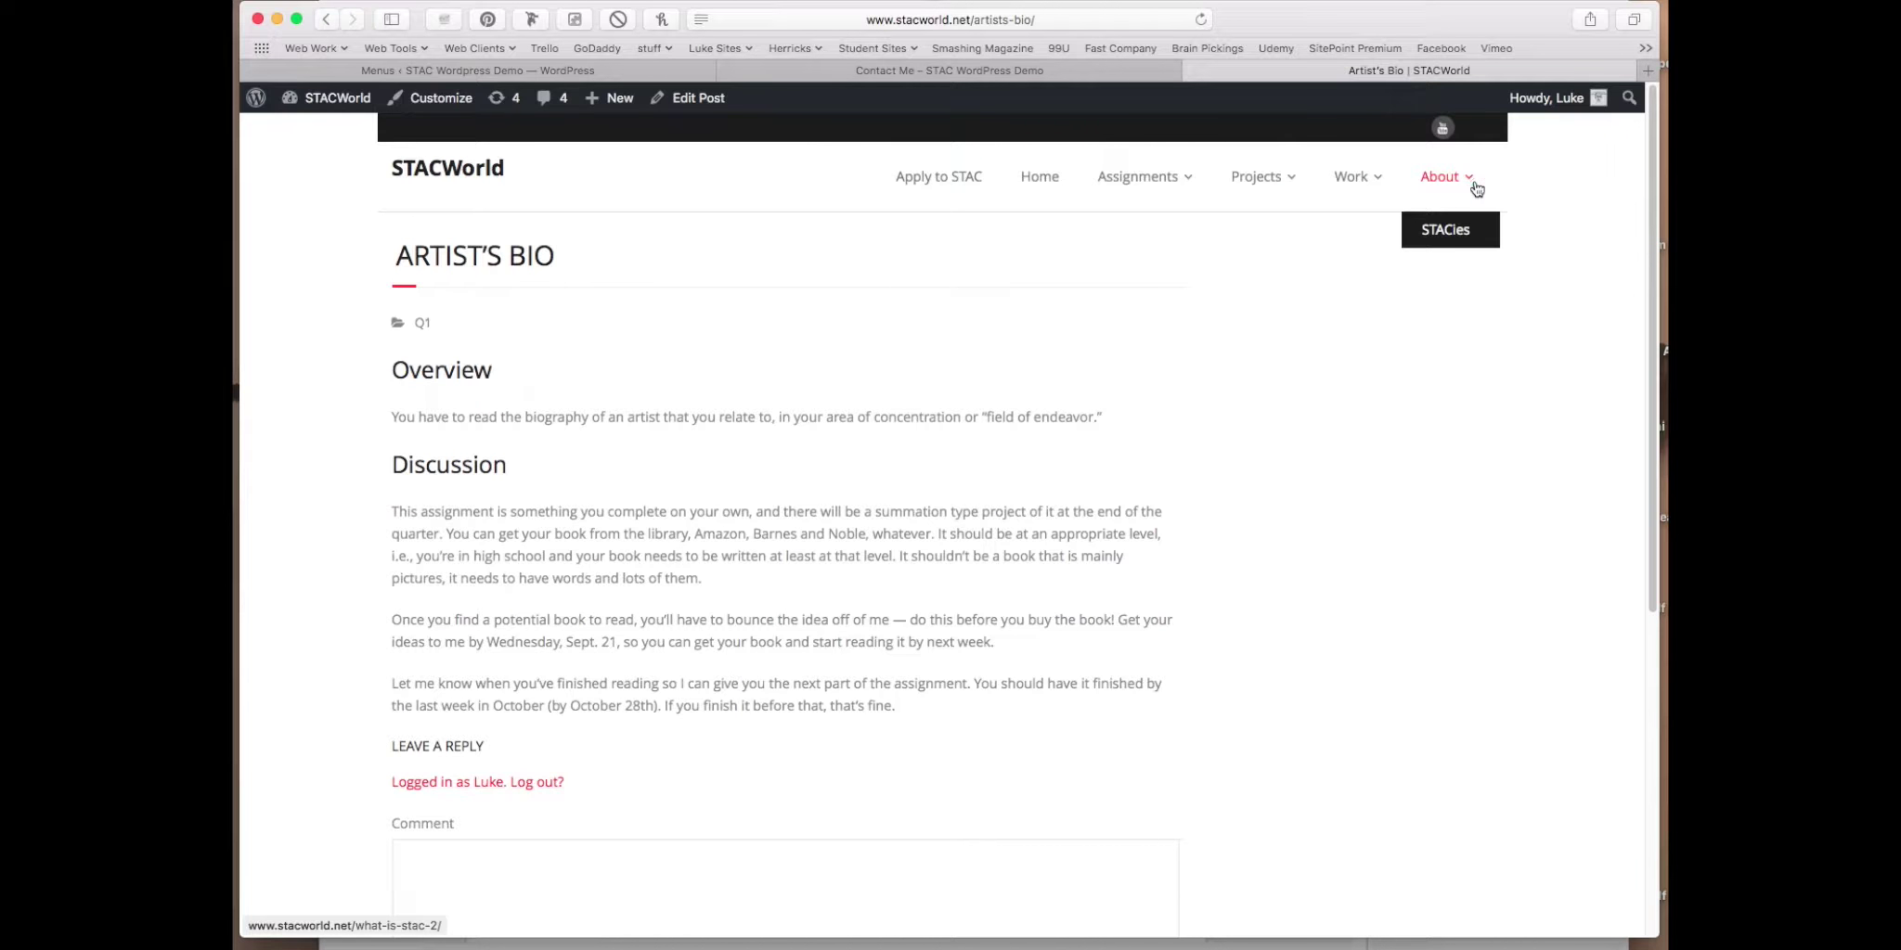
mouse_move(1367, 186)
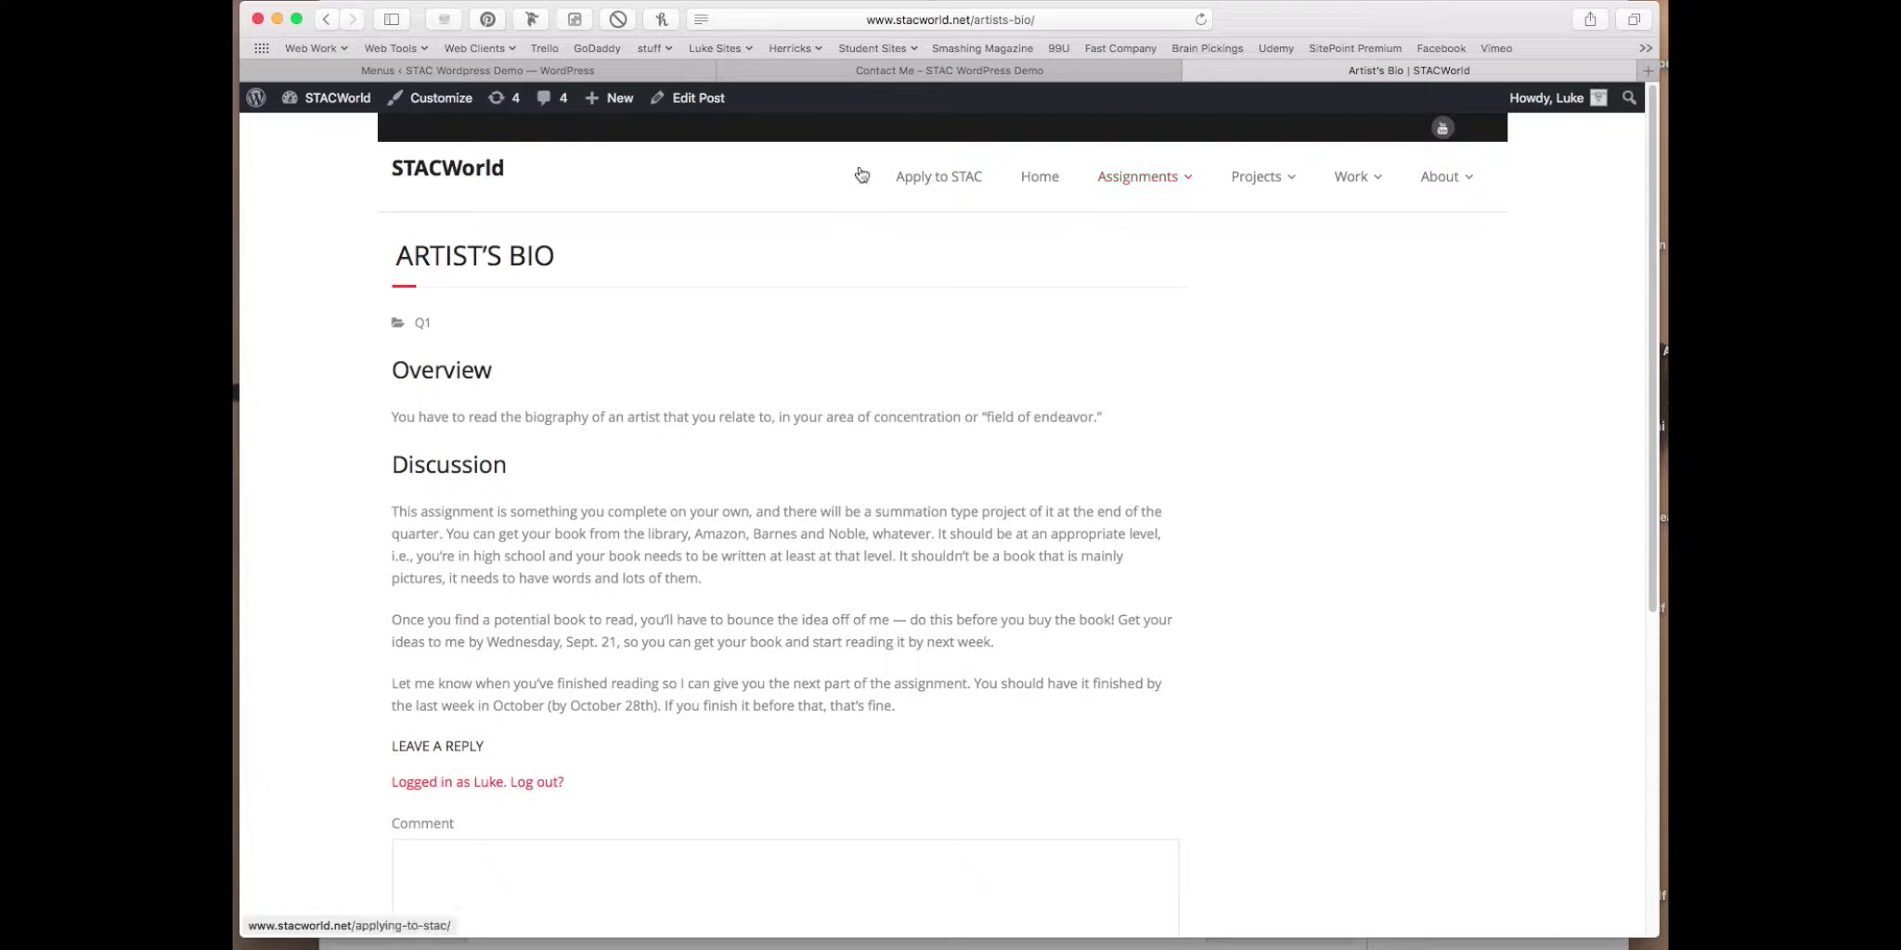
mouse_move(1133, 190)
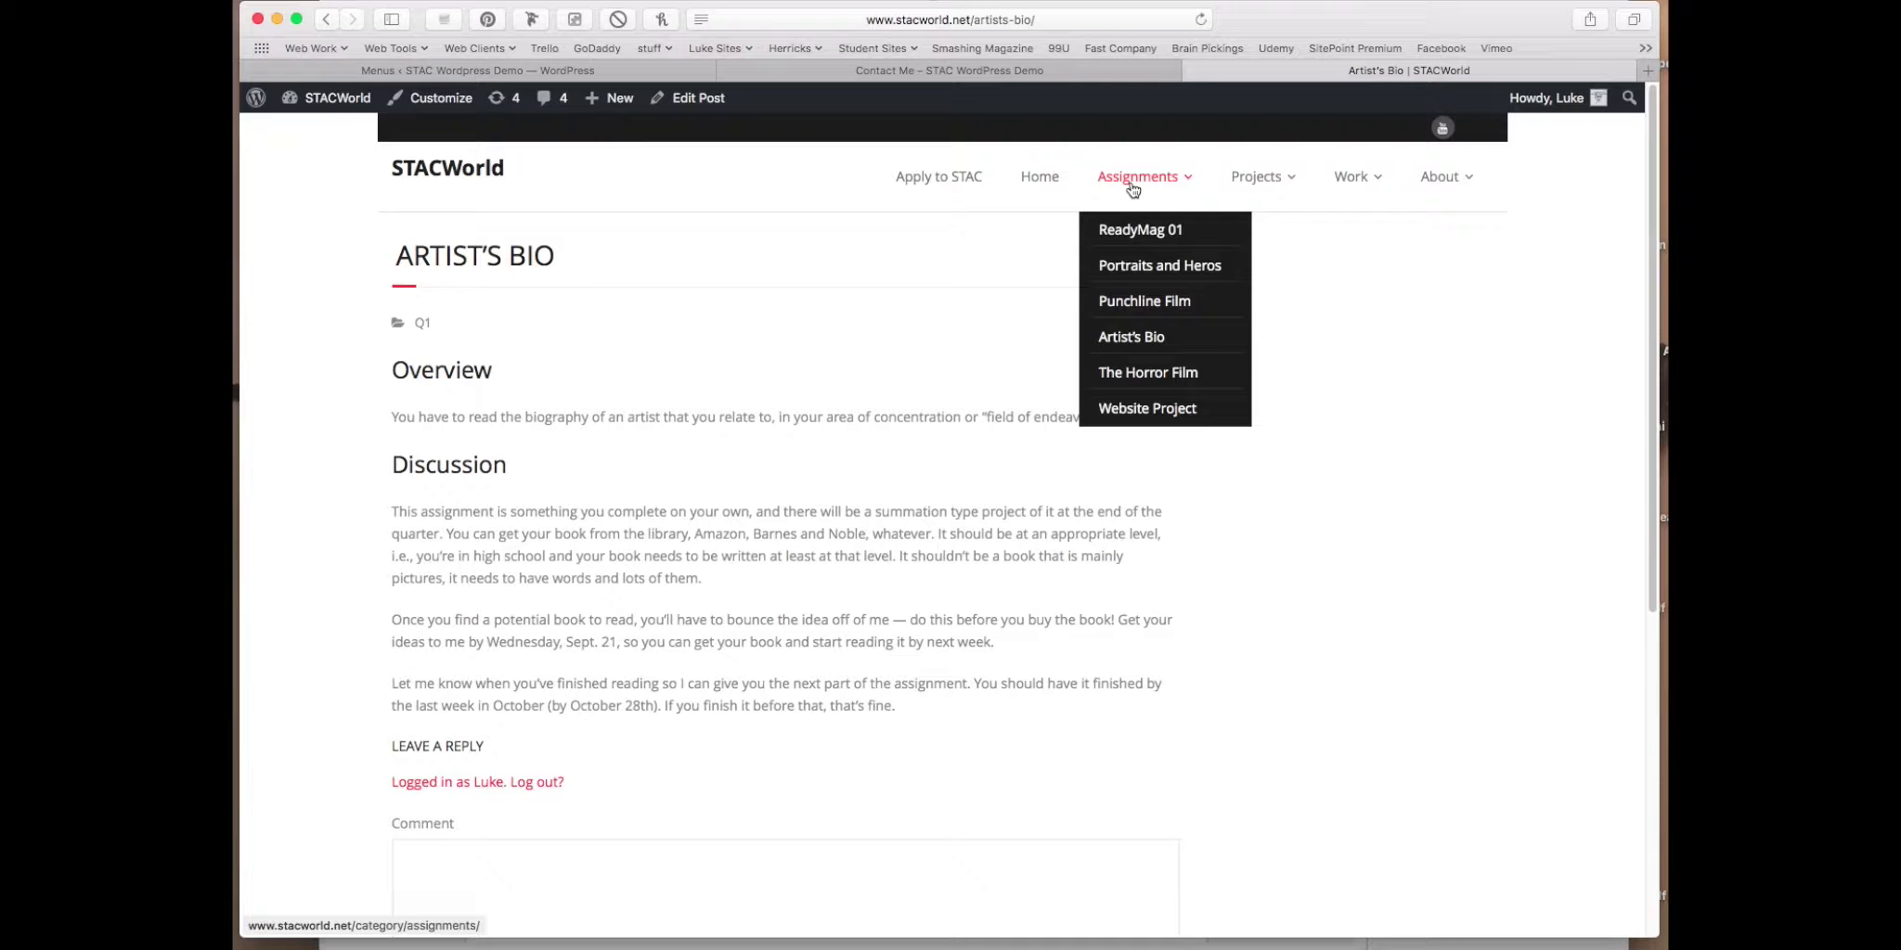
click(1446, 178)
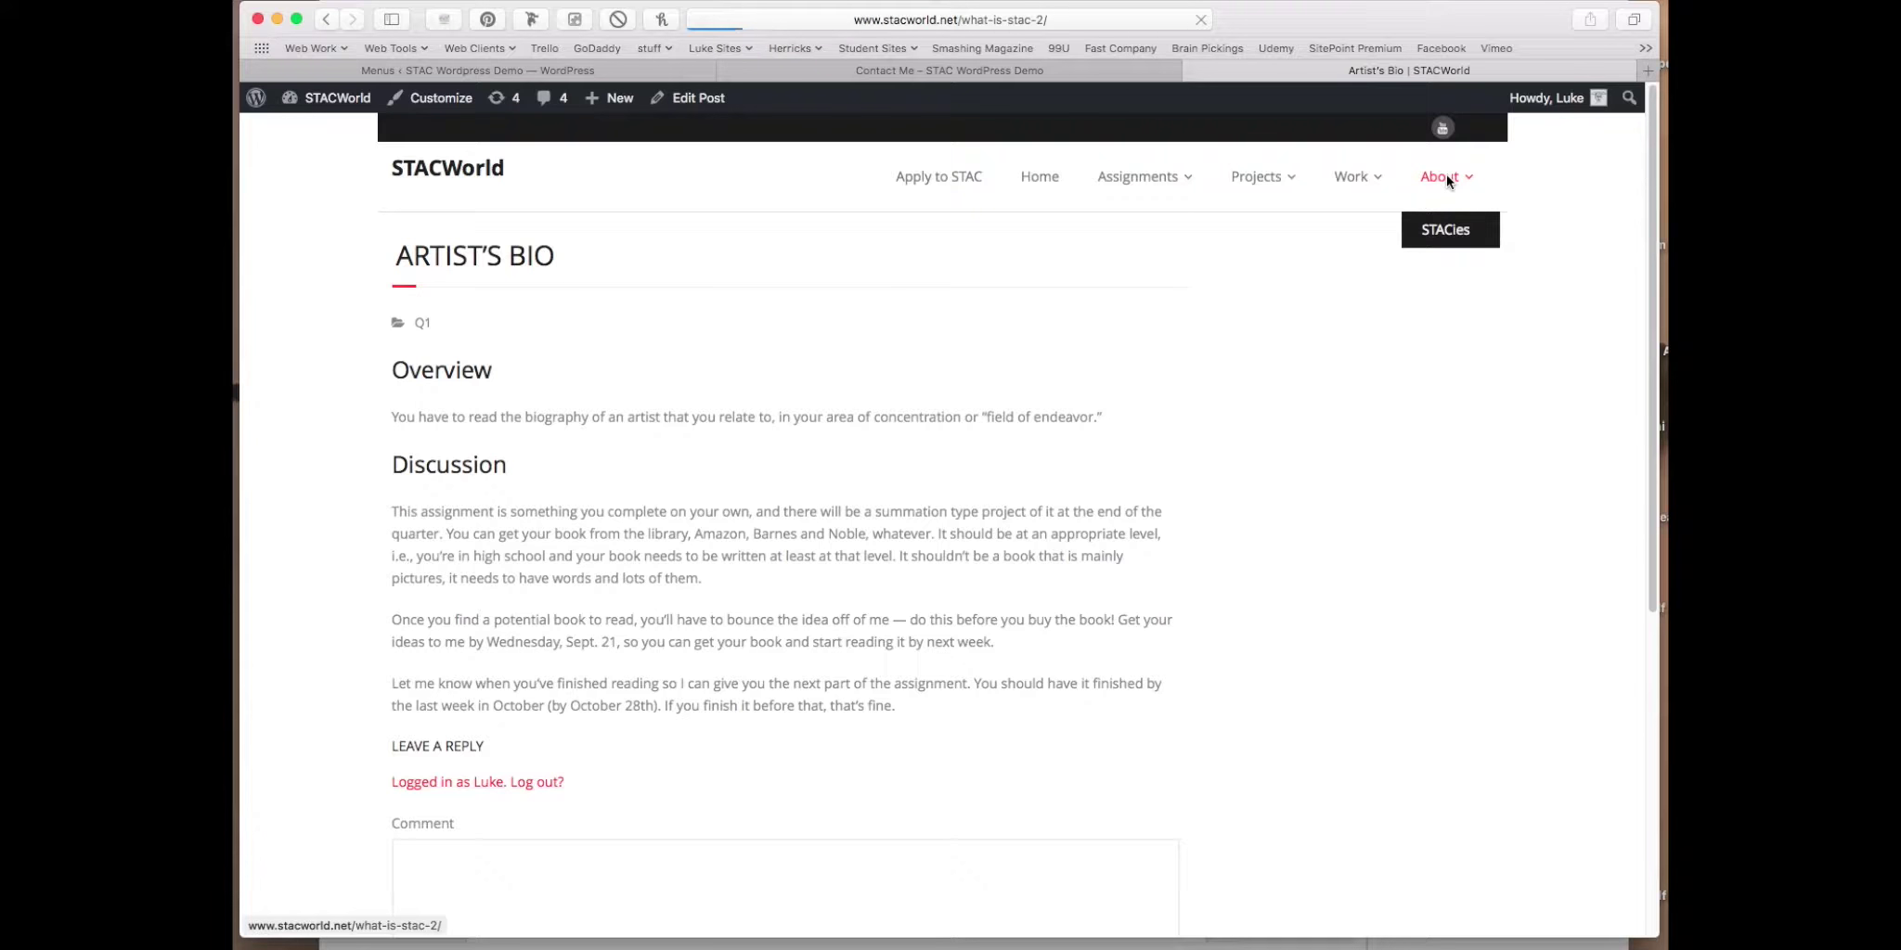